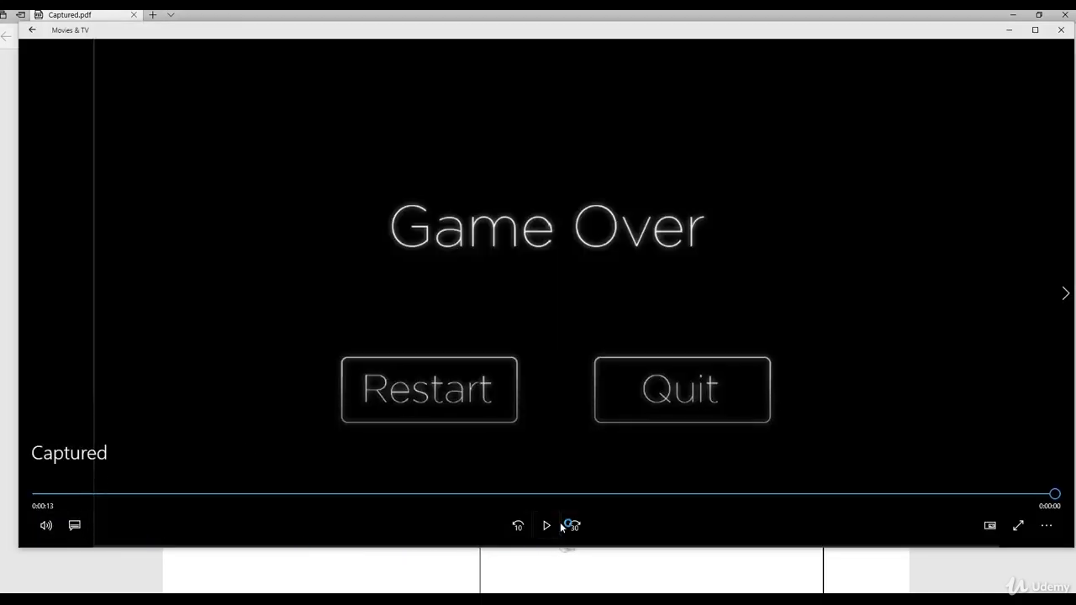
Step: Scrub through the Captured reference video up to its Game Over screen, and close the player
click(547, 525)
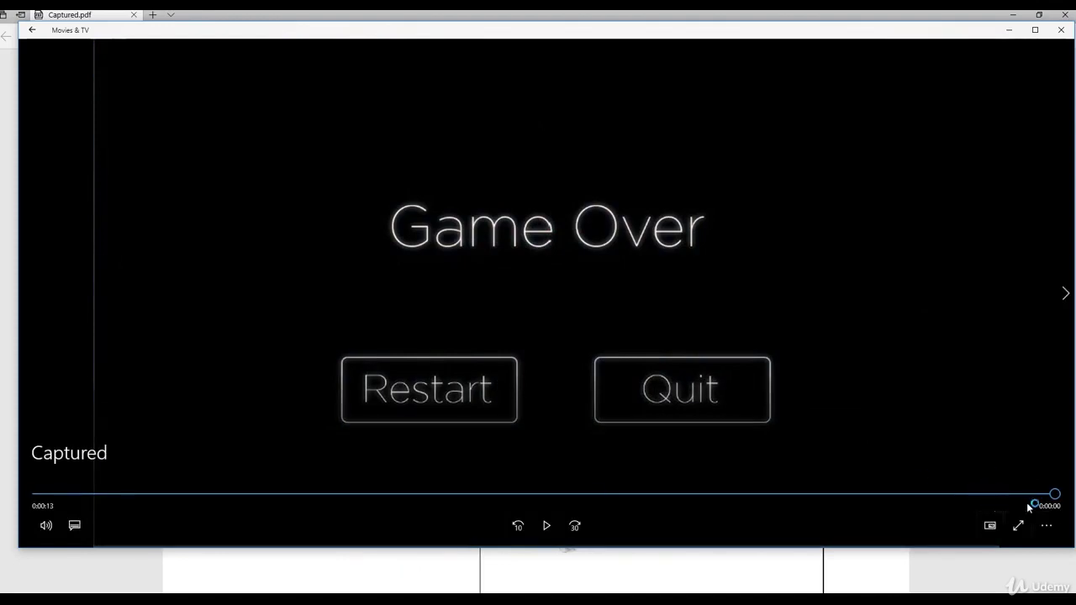
drag(1056, 496, 358, 516)
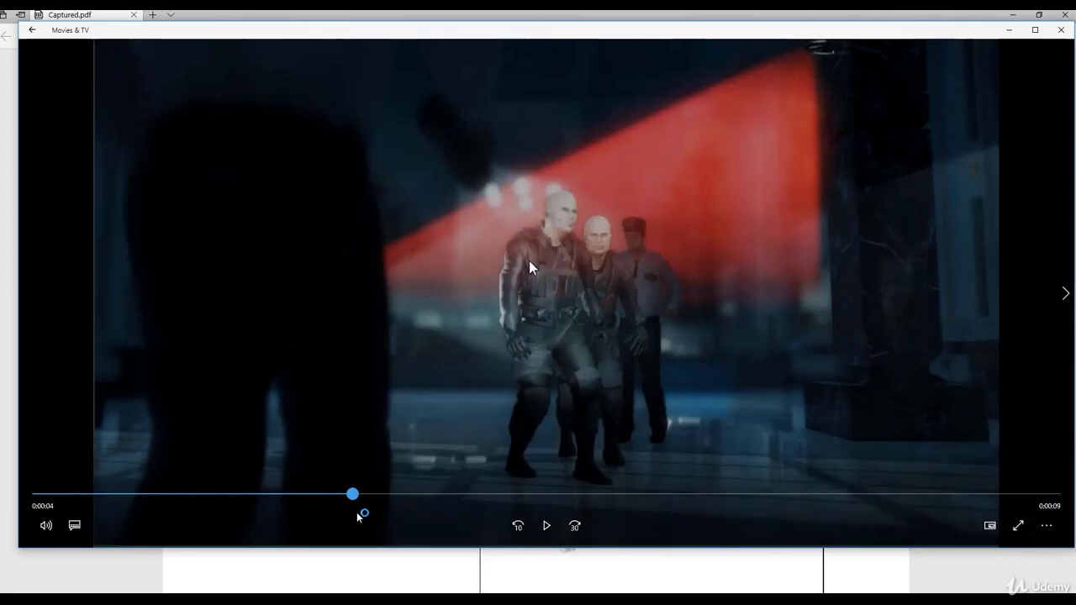
drag(358, 512, 953, 485)
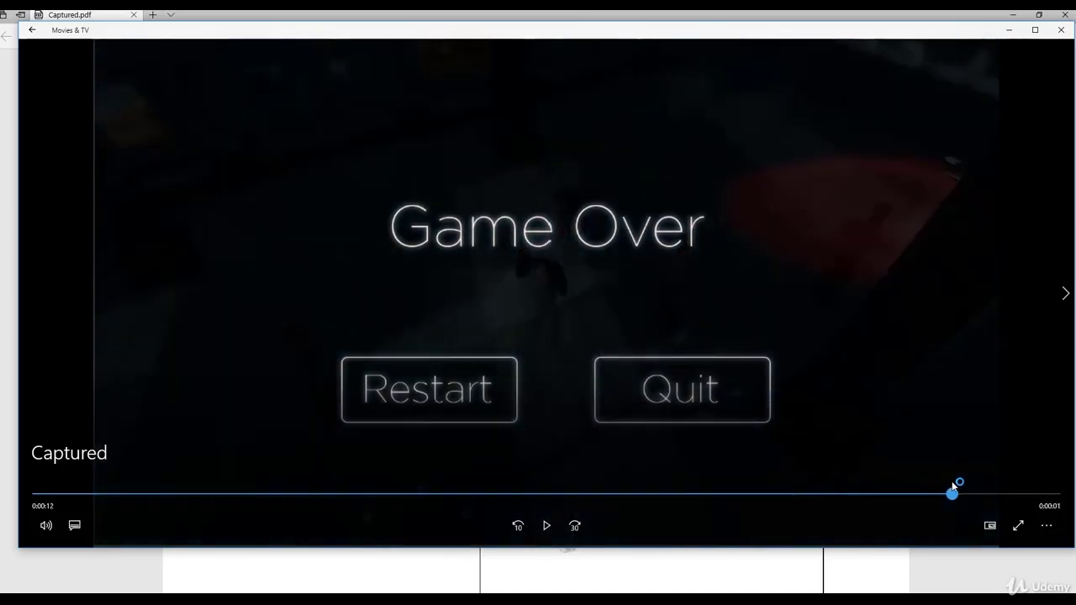
drag(954, 486, 1048, 487)
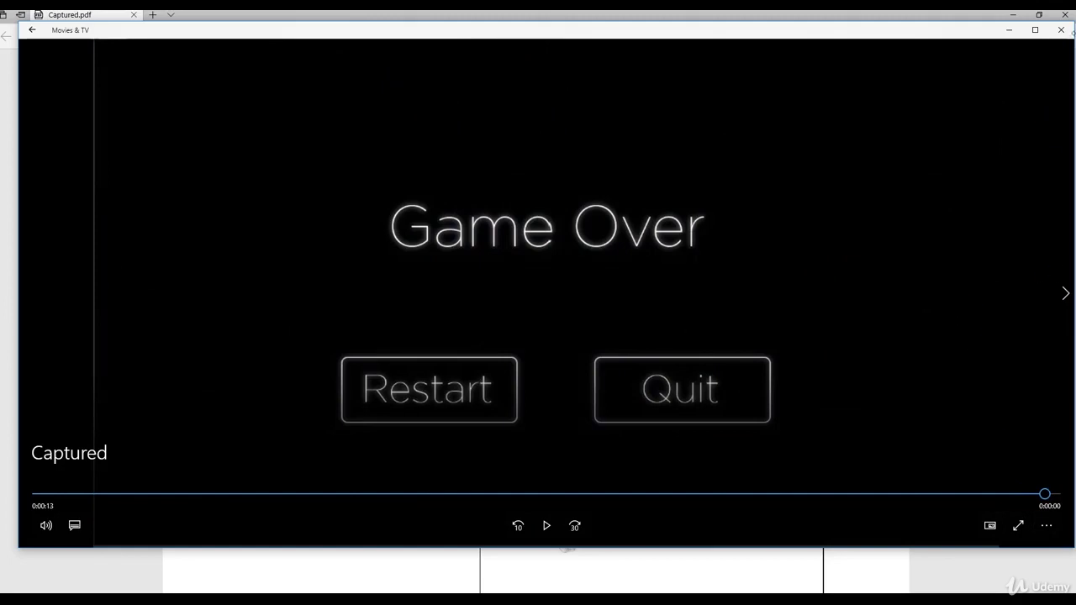
click(1062, 31)
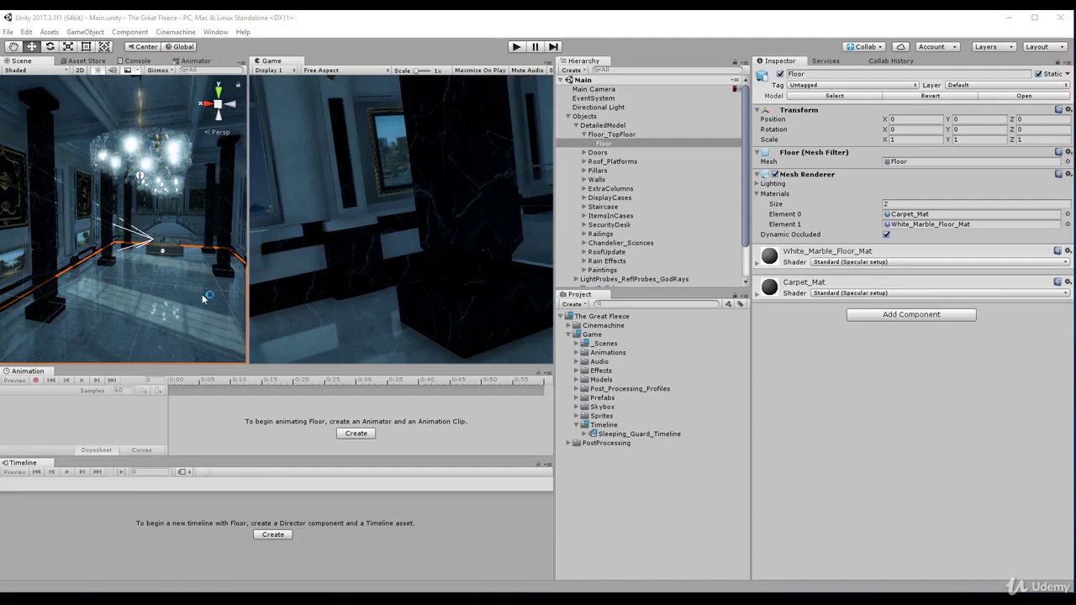
Step: Frame the open hall floor in the scene and select the Captured_Cutscene prefab in the Prefabs/Cutscenes folder
right_drag(203, 294, 163, 328)
scroll(164, 328, up, 5)
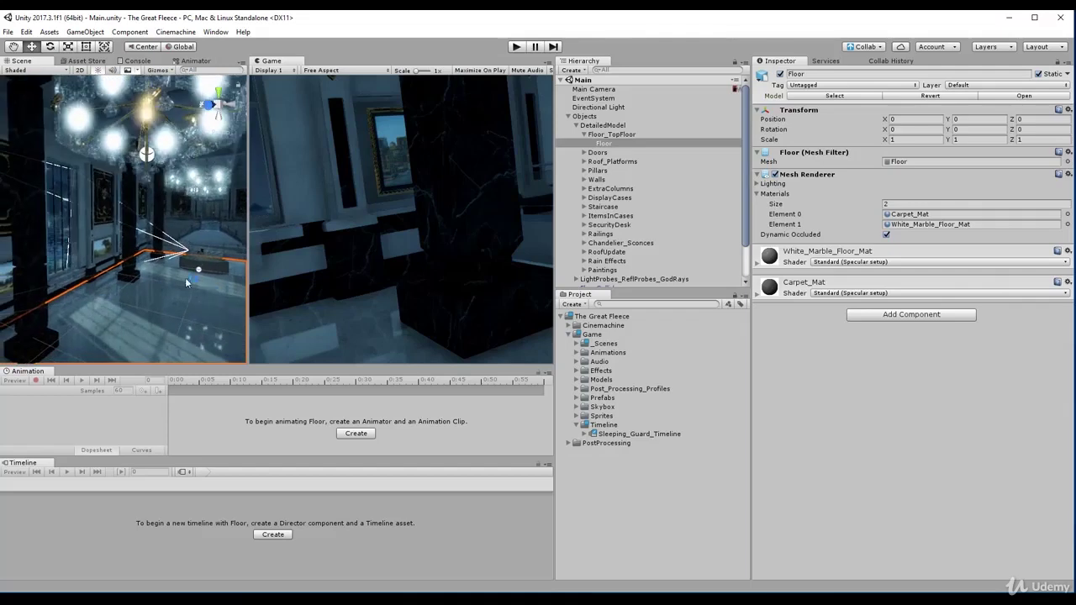
scroll(128, 258, up, 6)
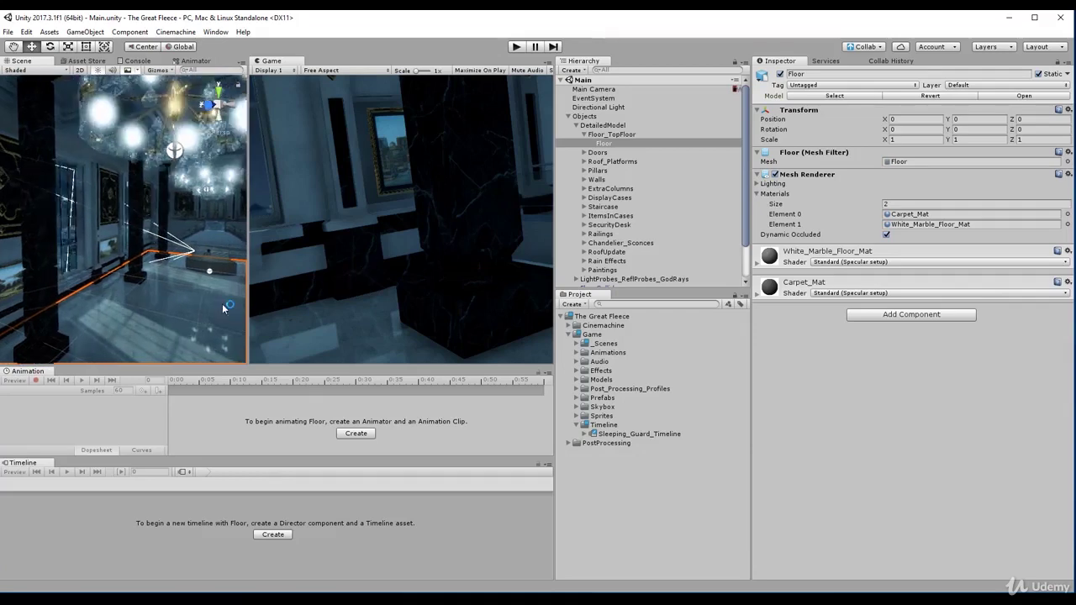
scroll(165, 333, down, 3)
right_drag(165, 333, 119, 294)
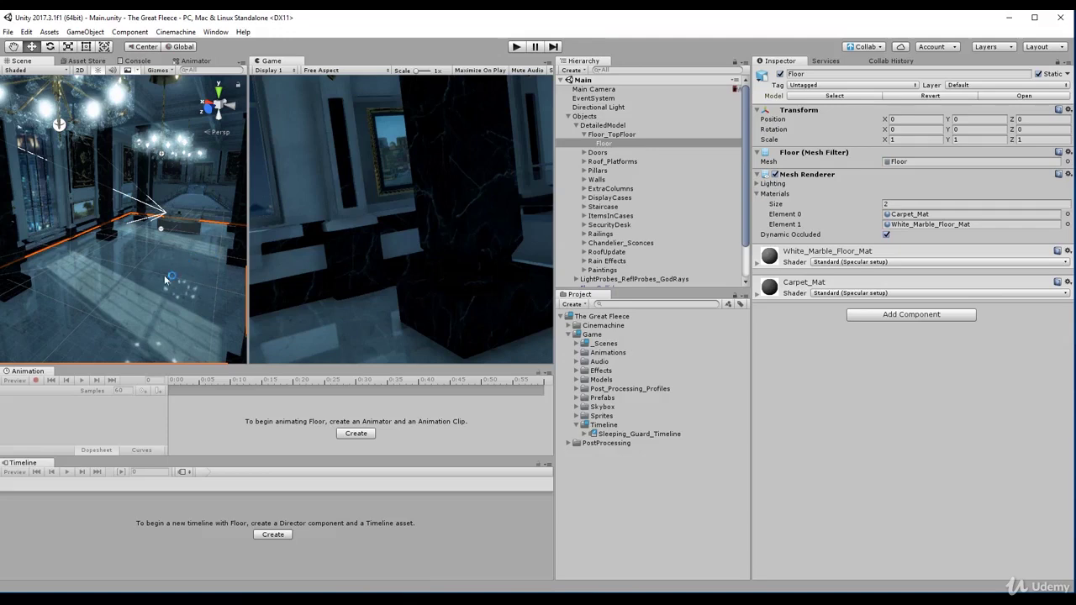
click(602, 398)
key(Right)
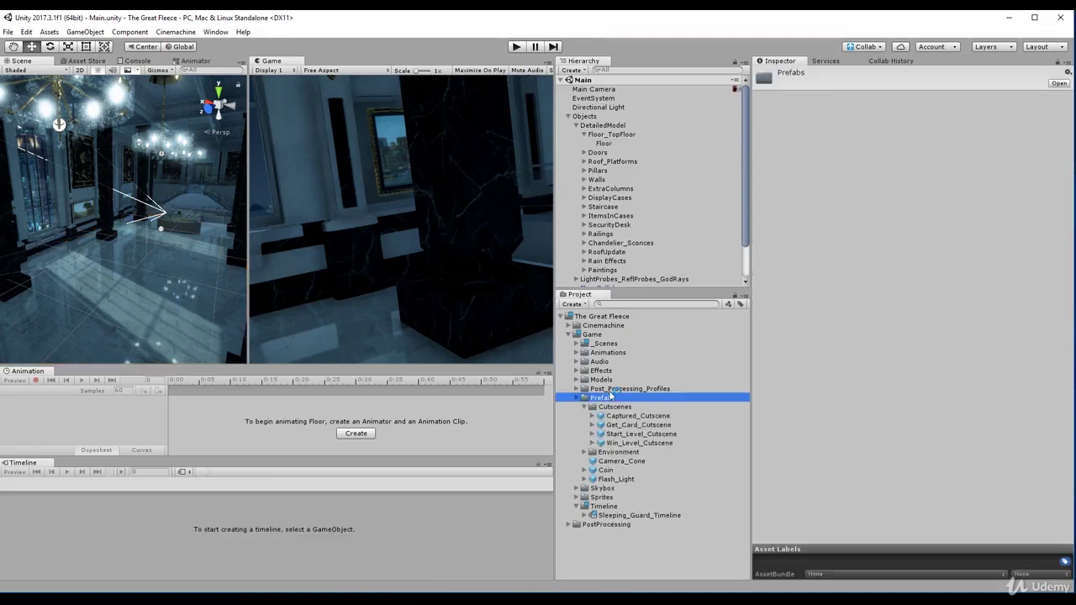
key(Down)
key(Left)
key(Right)
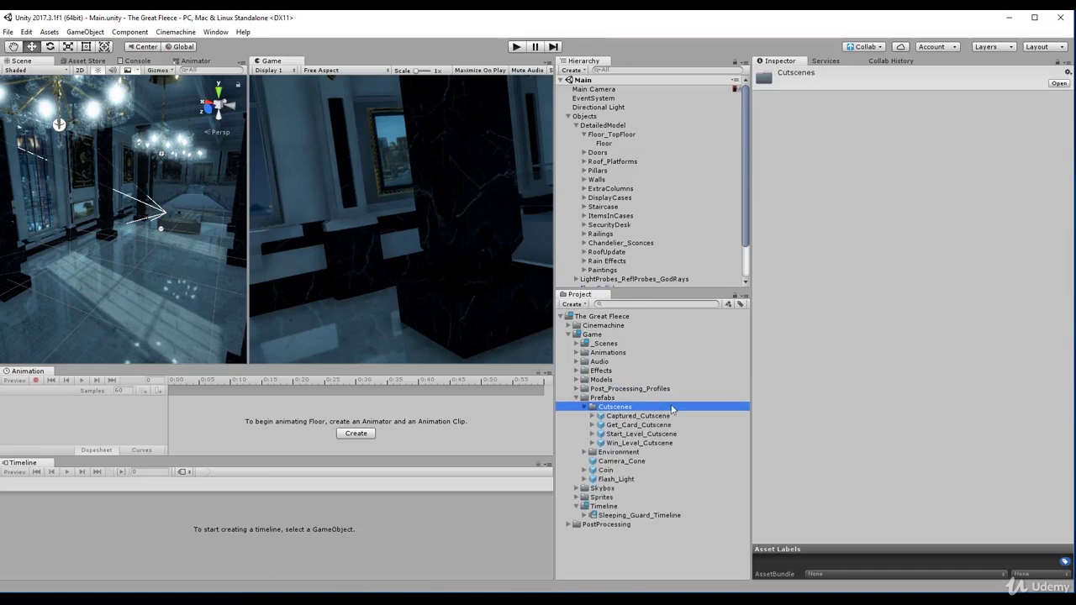
key(Down)
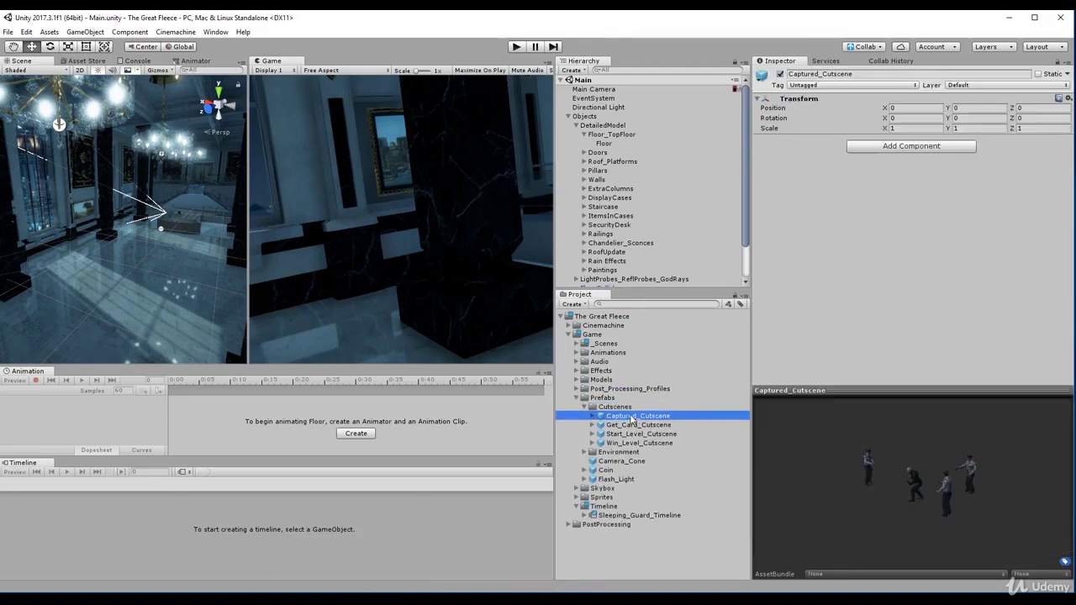
Step: Place an instance of the Captured_Cutscene prefab on the hall floor in the scene
drag(633, 417, 127, 269)
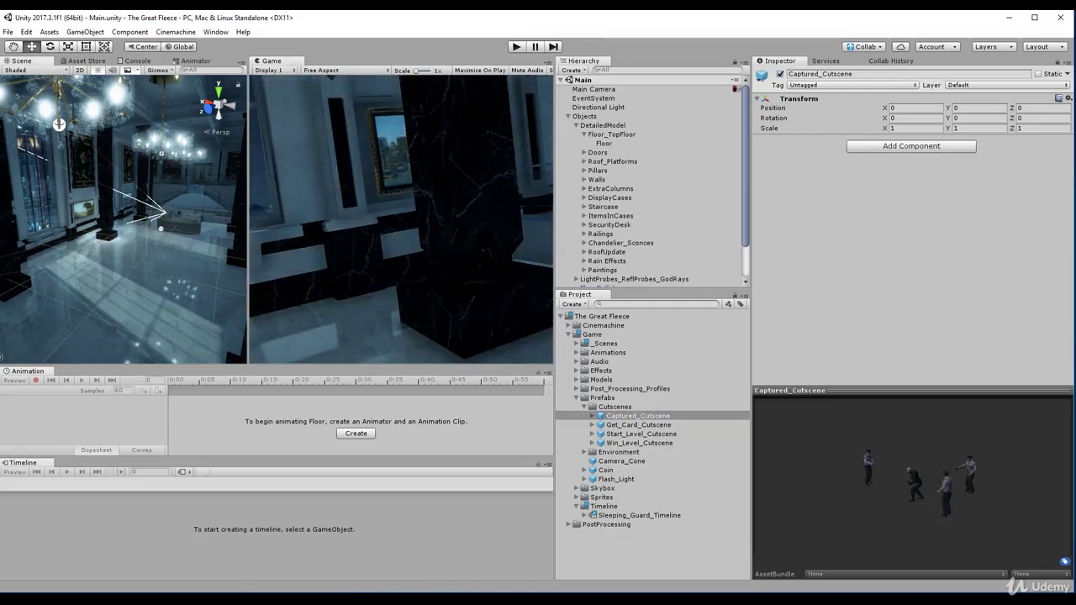
mouse_move(36, 353)
mouse_down()
mouse_move(72, 324)
mouse_move(48, 352)
mouse_up()
scroll(125, 298, down, 3)
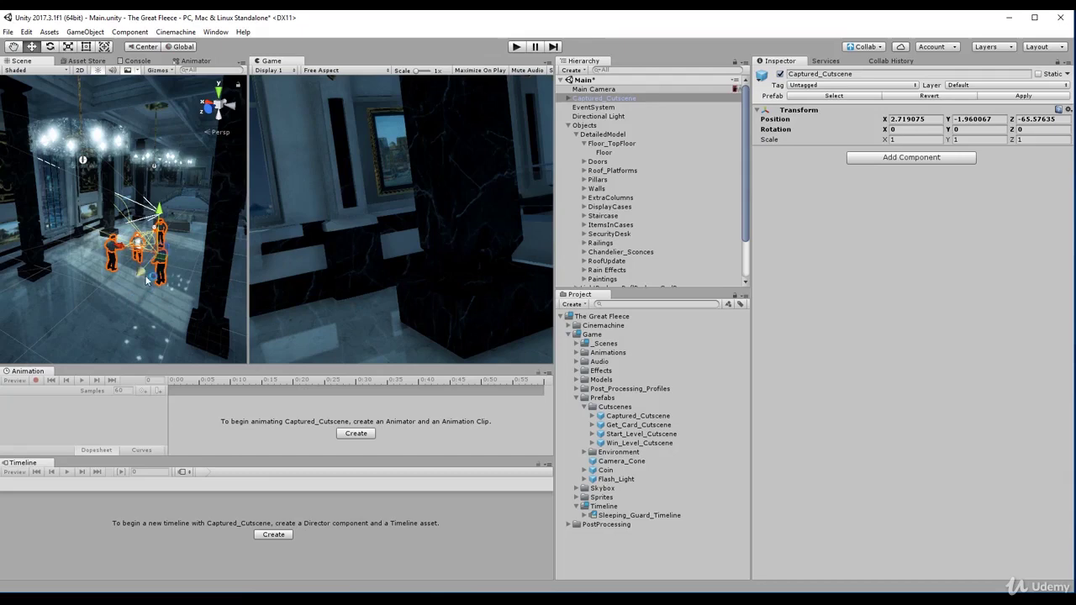
Step: Move the Captured_Cutscene instance across the hall floor to about X 5.25 and Z -62.6
drag(143, 276, 222, 306)
scroll(152, 275, up, 3)
scroll(153, 278, up, 1)
scroll(224, 298, down, 3)
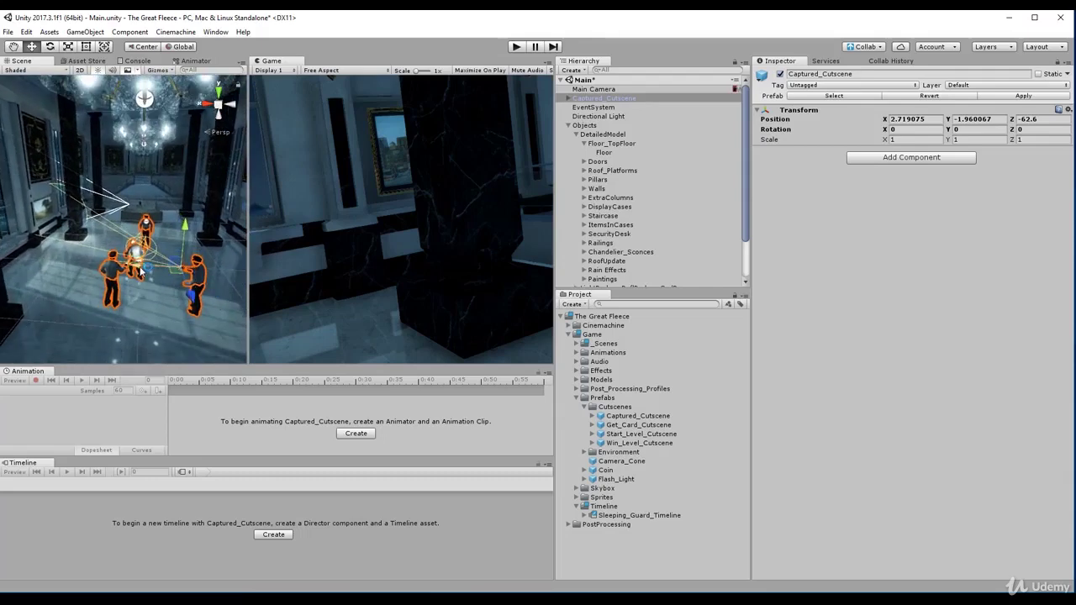
drag(141, 269, 114, 271)
scroll(126, 301, up, 3)
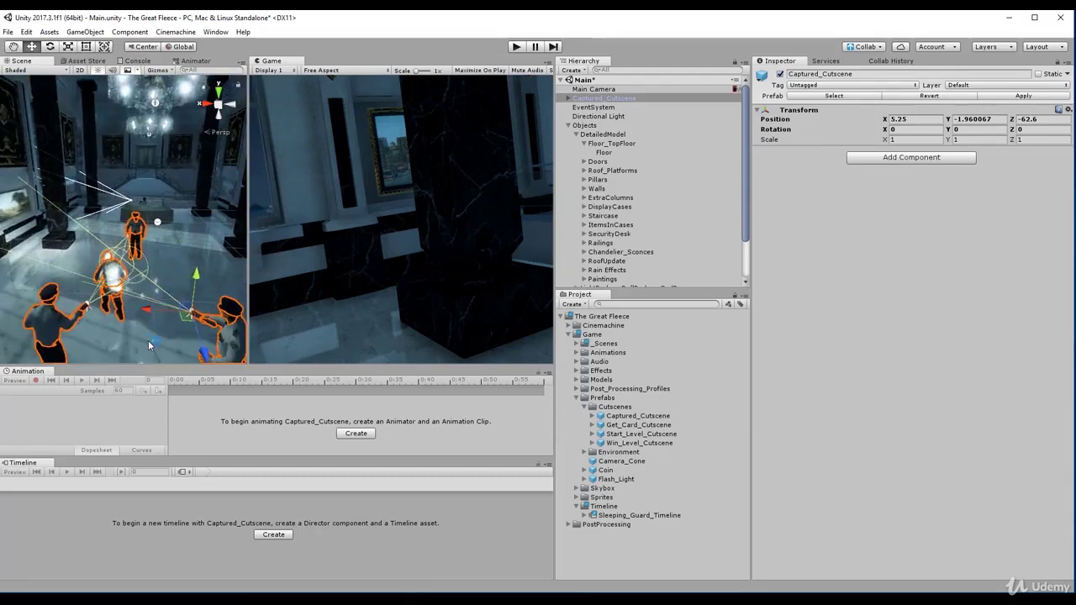
alt+drag(148, 341, 157, 376)
scroll(159, 303, up, 5)
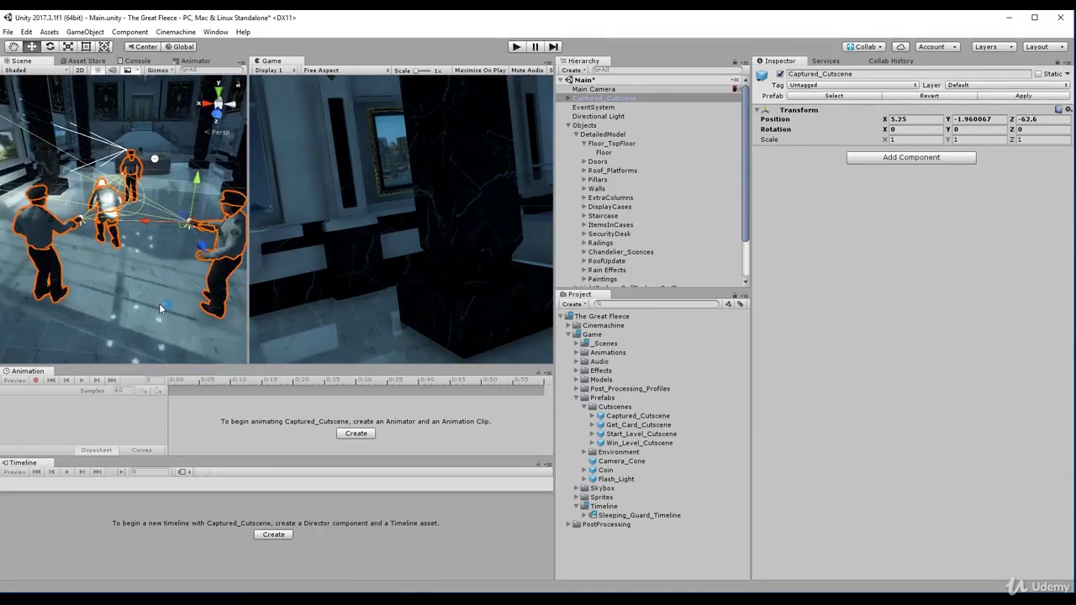
right_drag(160, 304, 202, 241)
key(f)
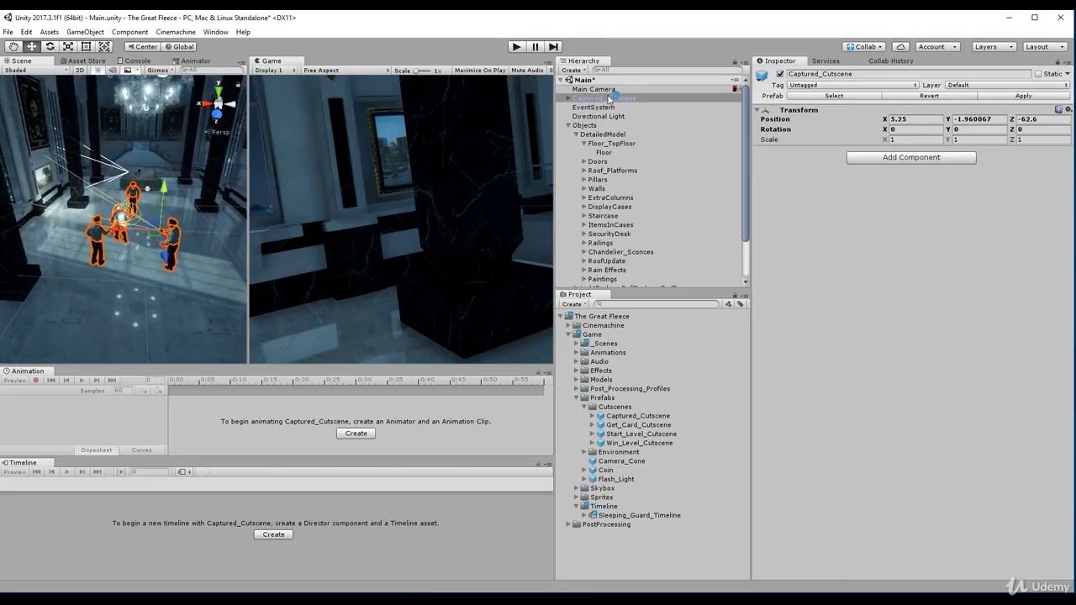
Step: Collapse the Objects group and examine how Sleeping_Guard_Cutscene and its Actors are organised under Cutscenes
click(569, 125)
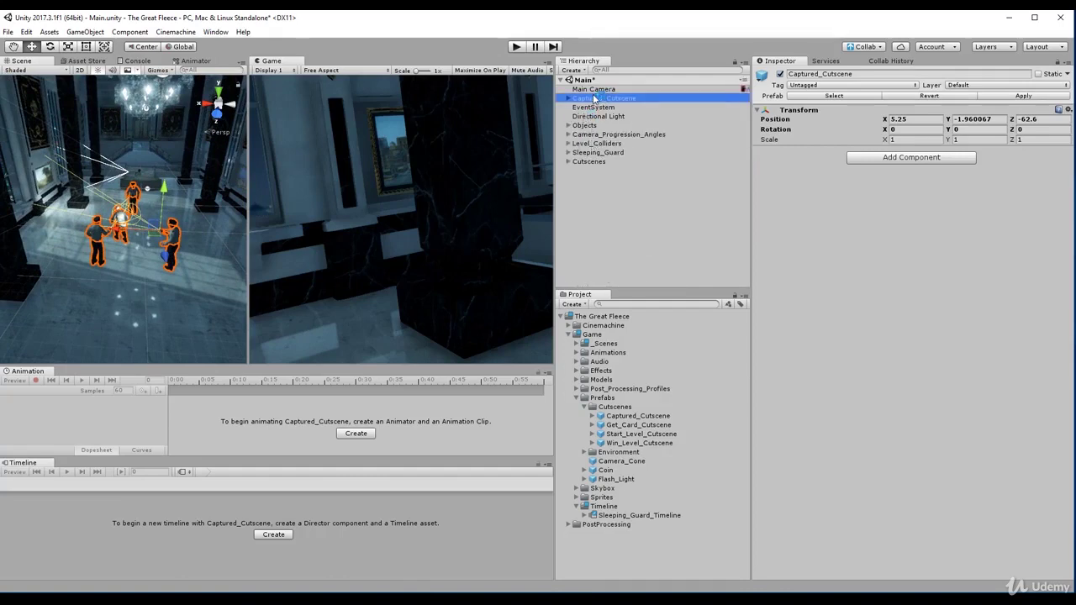
click(604, 174)
click(617, 99)
drag(621, 101, 598, 161)
click(623, 171)
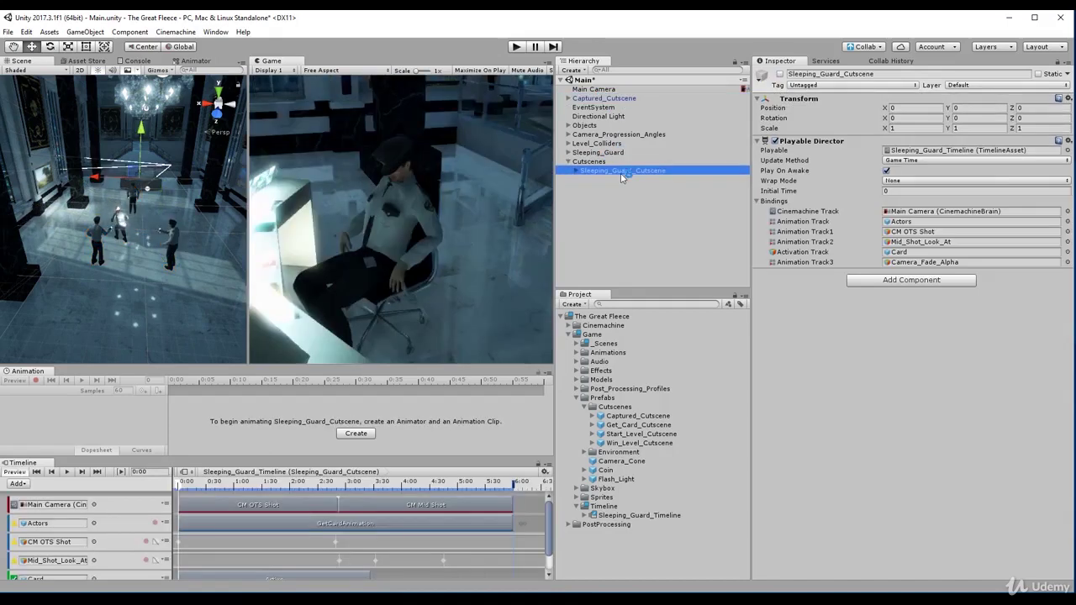
click(643, 180)
key(Right)
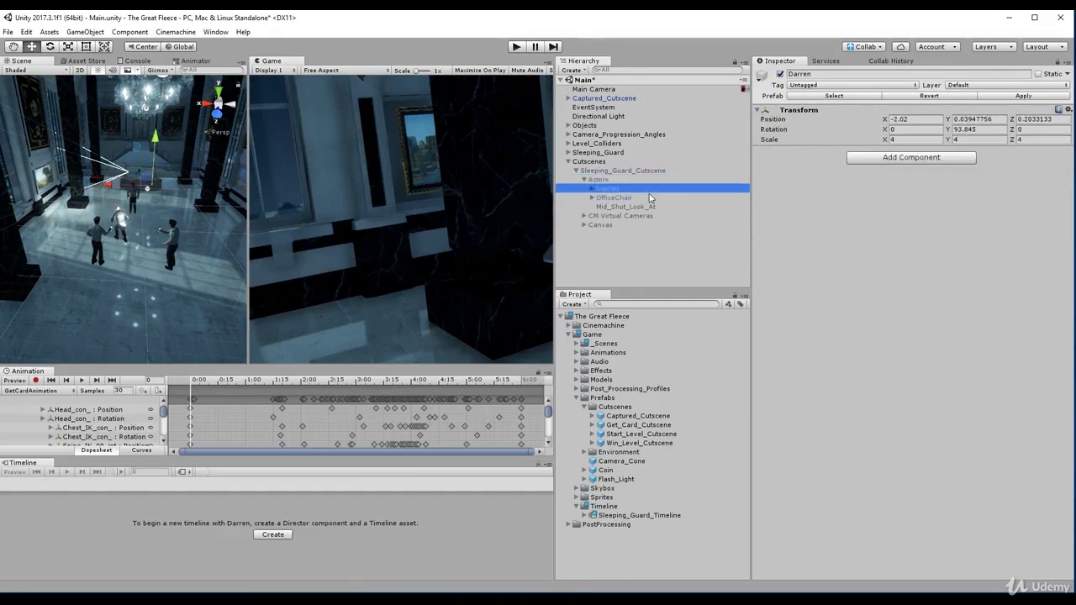
key(Left)
click(653, 161)
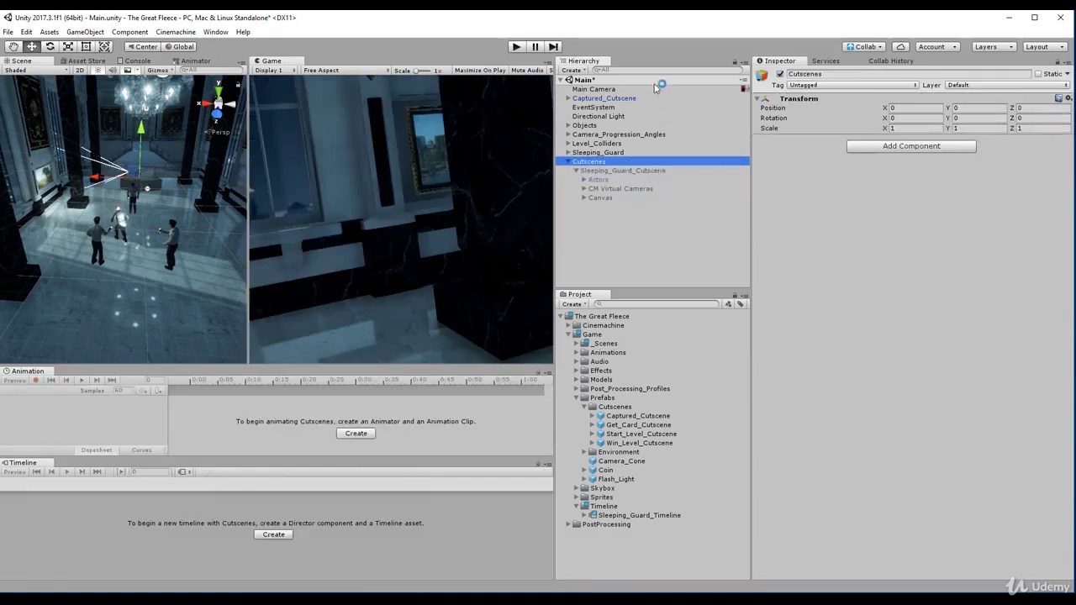
Step: Rename the Captured_Cutscene instance in the scene as Actors
click(613, 98)
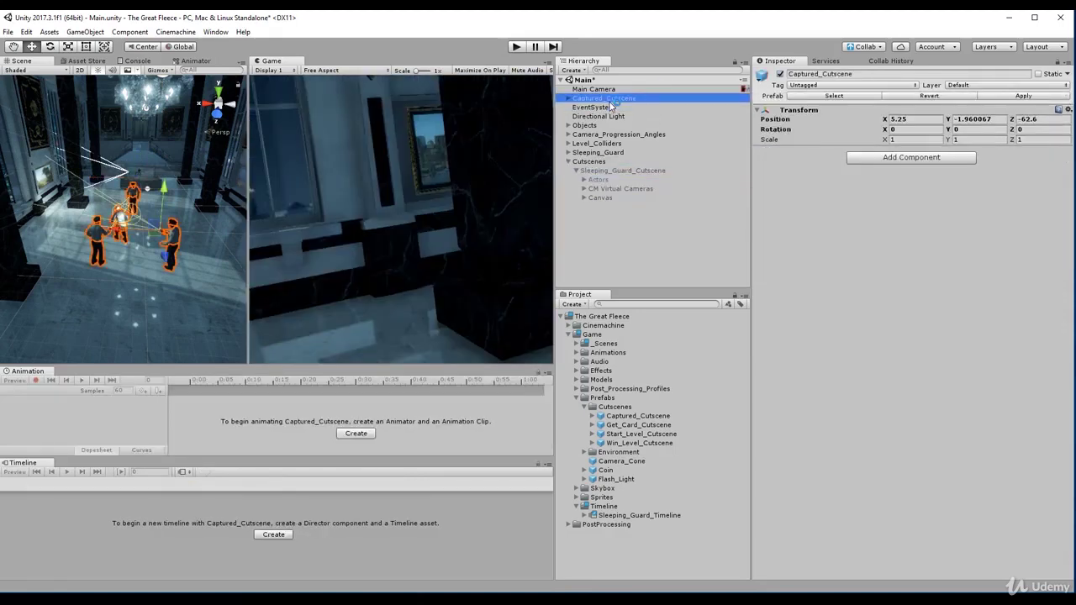
click(853, 73)
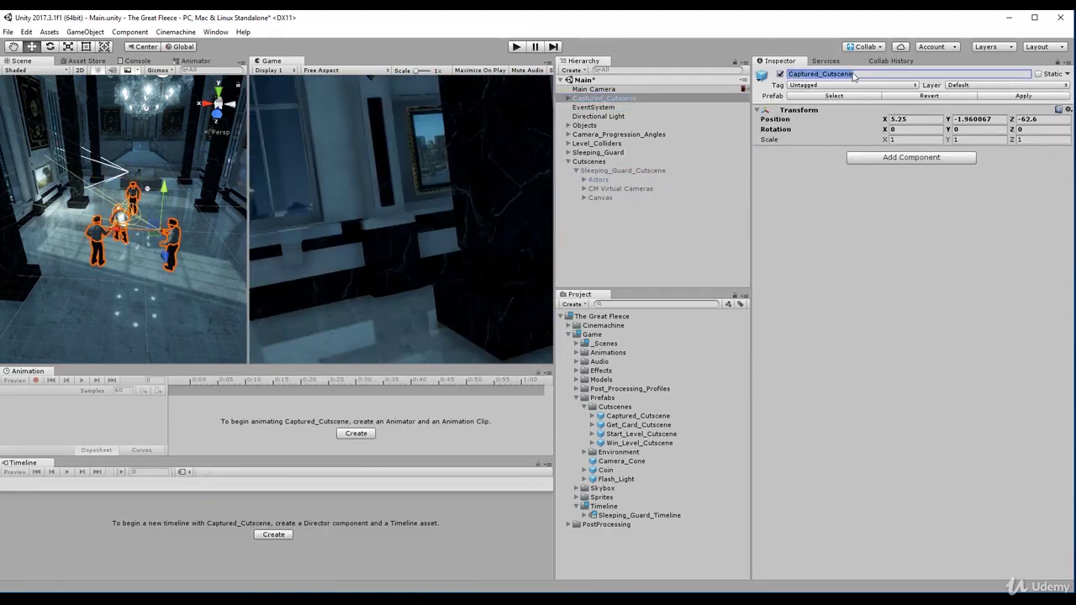
text(Actors)
key(Return)
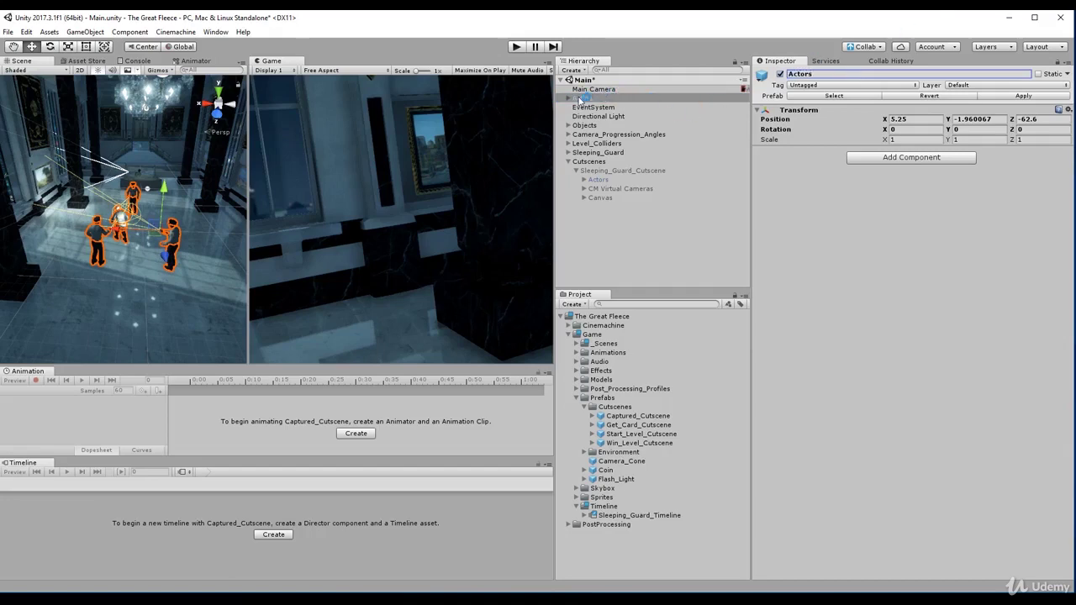
click(619, 232)
Step: Collapse Sleeping_Guard_Cutscene under the Cutscenes group and clear the selection
click(593, 162)
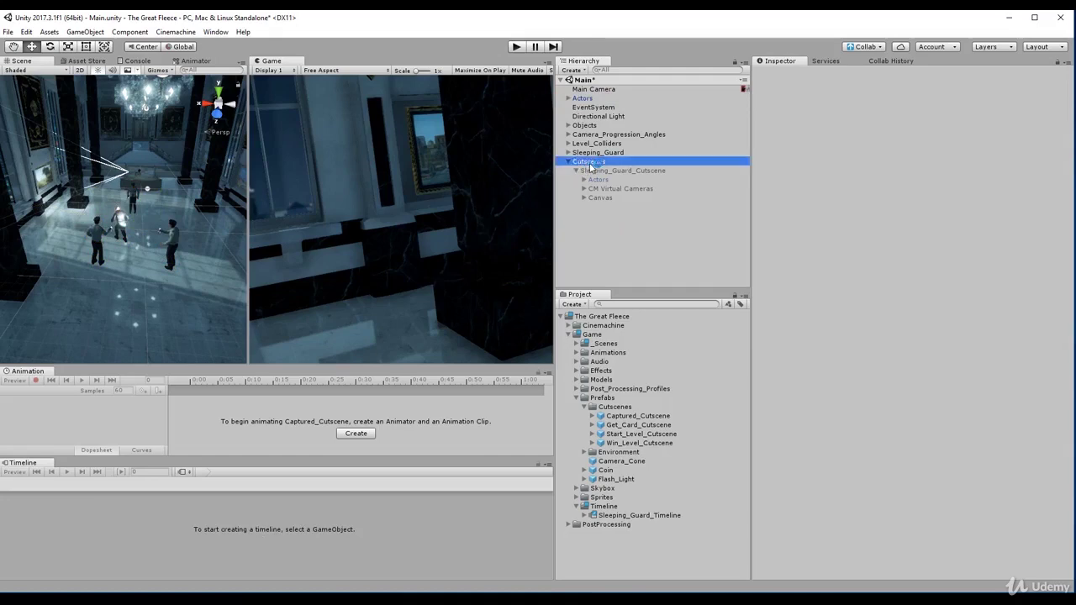
click(599, 170)
key(Left)
key(Left)
key(Down)
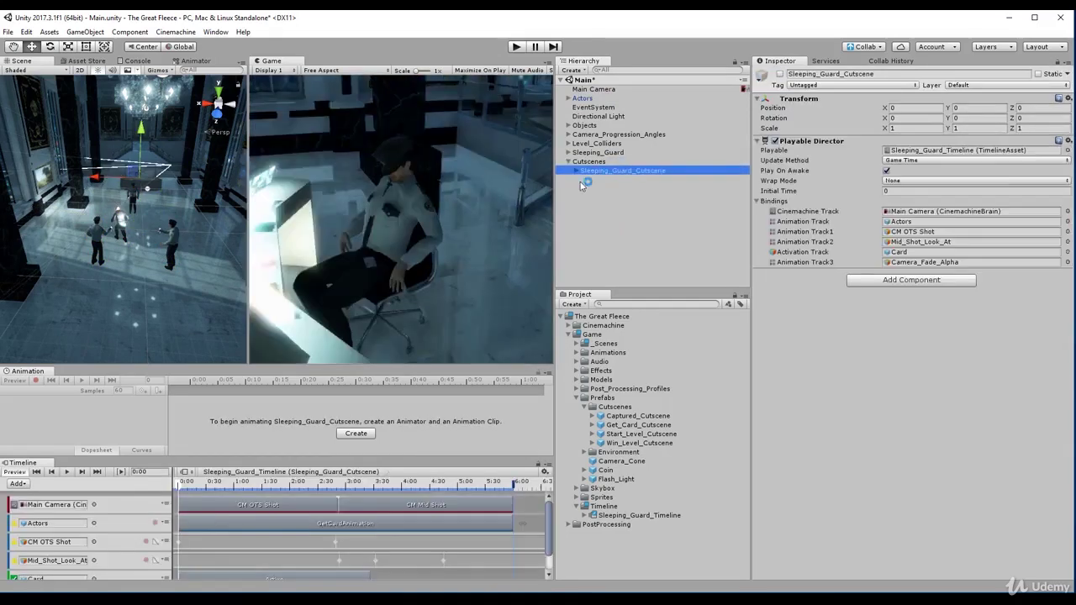
click(620, 211)
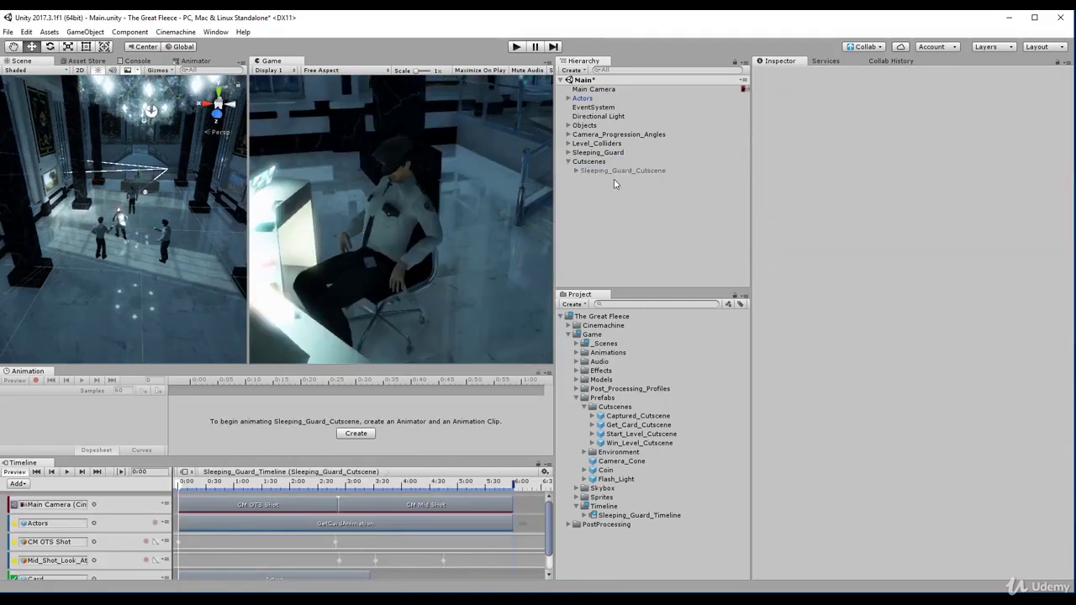
Step: Create an empty game object at the root level of the Main scene
click(610, 198)
right_click(602, 222)
click(593, 206)
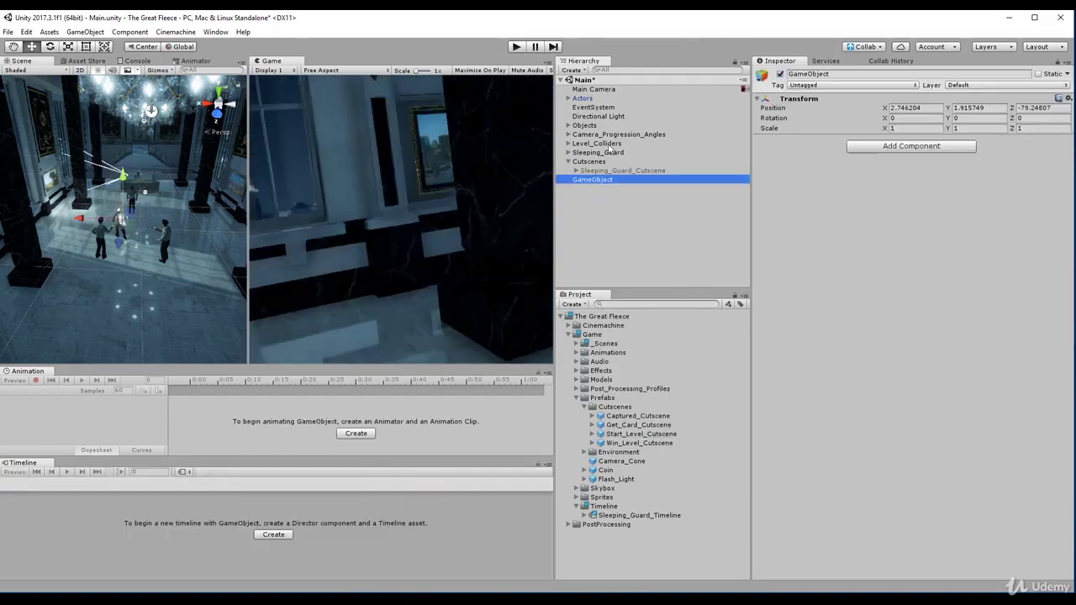
click(581, 72)
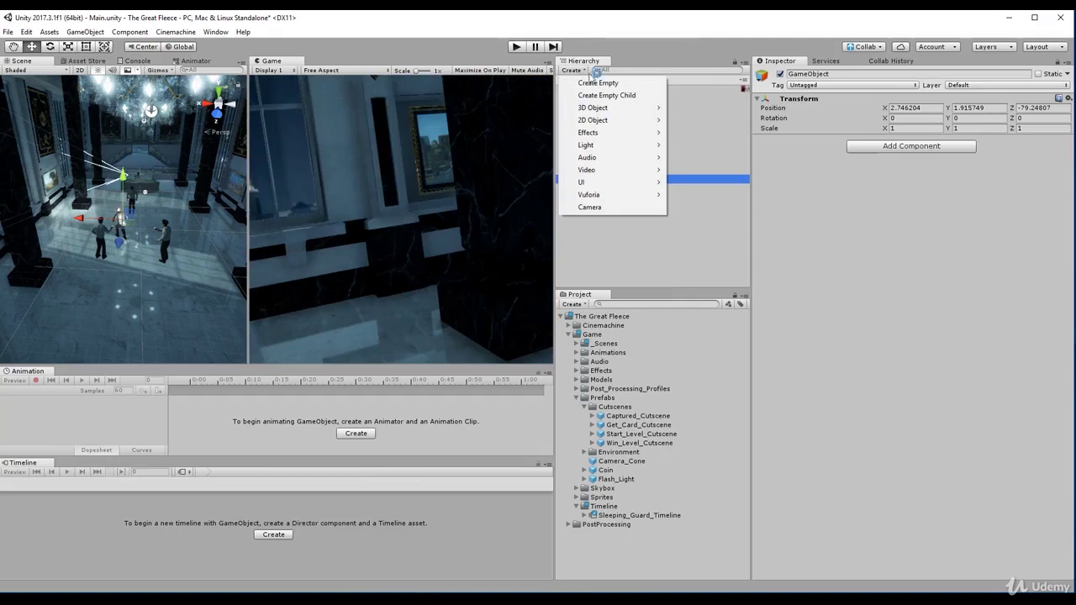
click(681, 256)
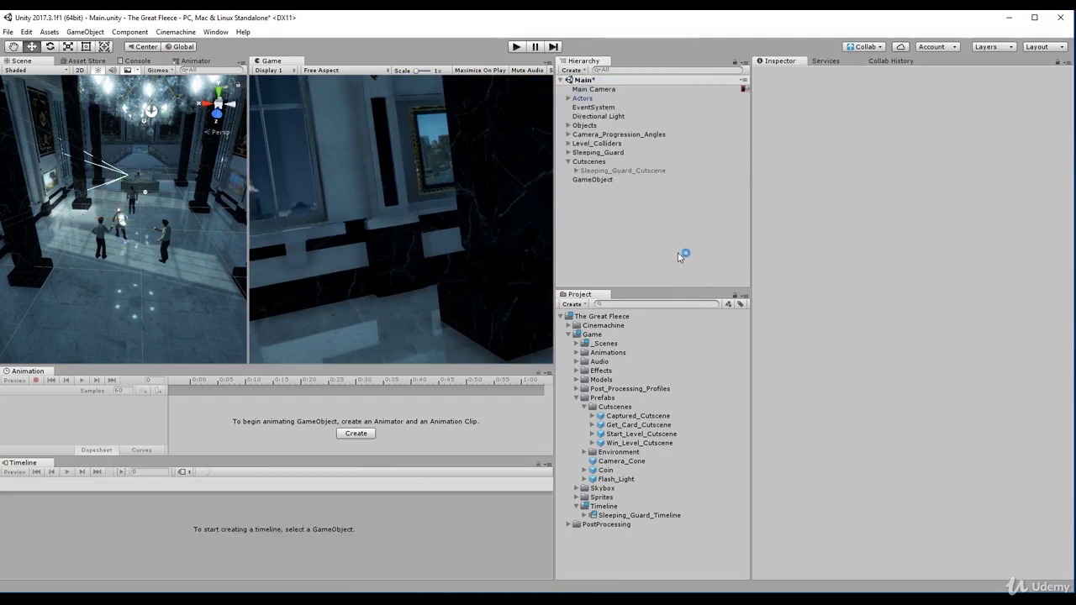
click(85, 32)
Step: Rename the new empty game object as Game_Over_Cutscene
click(587, 176)
click(593, 180)
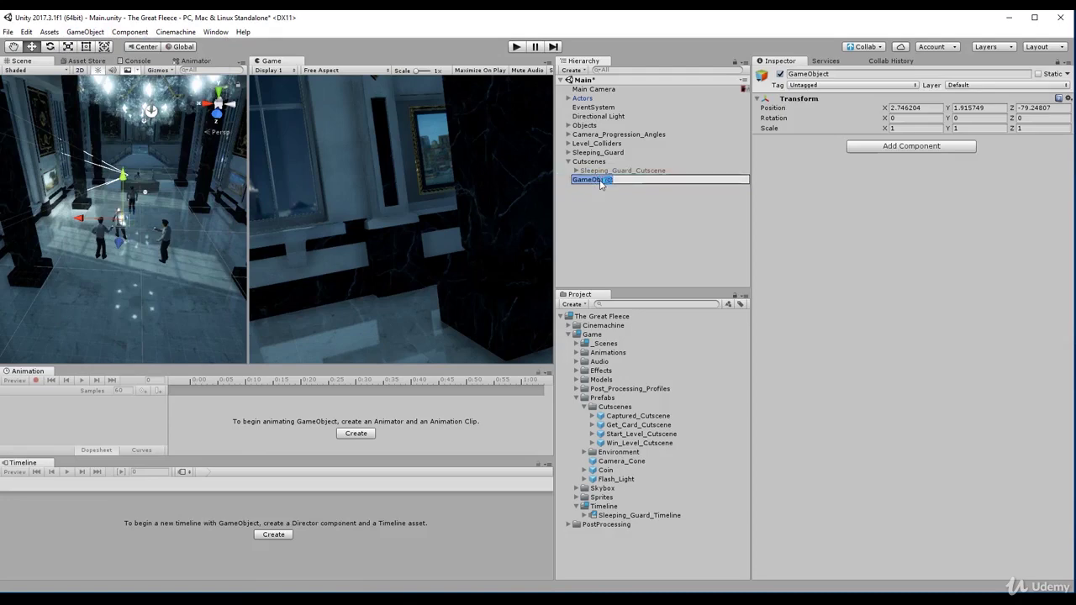
text(Game_O)
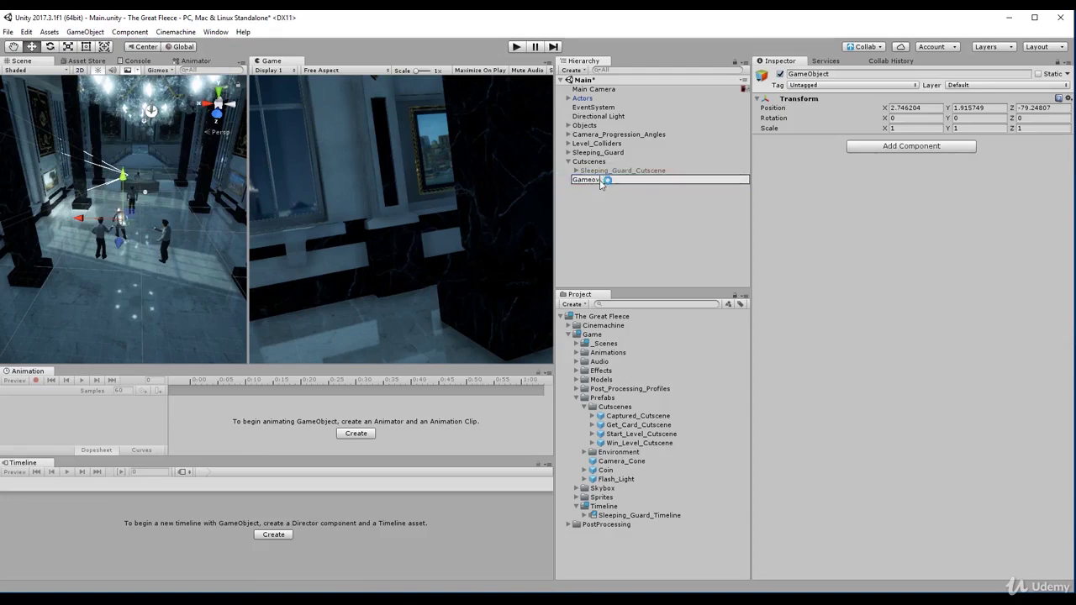
text(ver_Cutscene)
key(Return)
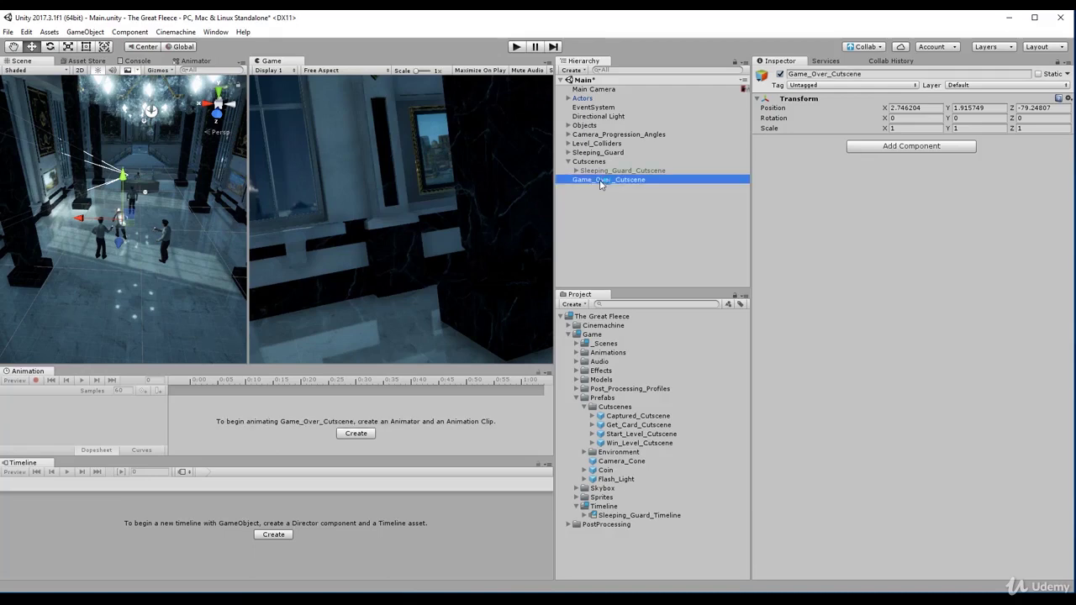
Step: Set the position of Game_Over_Cutscene to 0, 0, 0 and collapse the Cutscenes group
click(933, 110)
text(0)
key(Tab)
text(0)
key(Tab)
text(0)
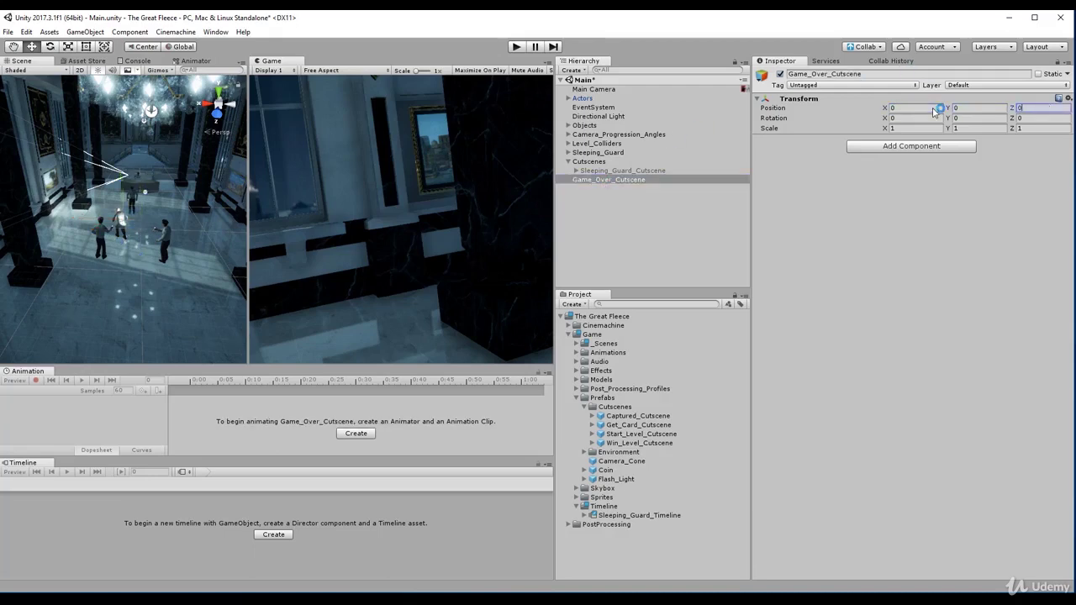
click(569, 161)
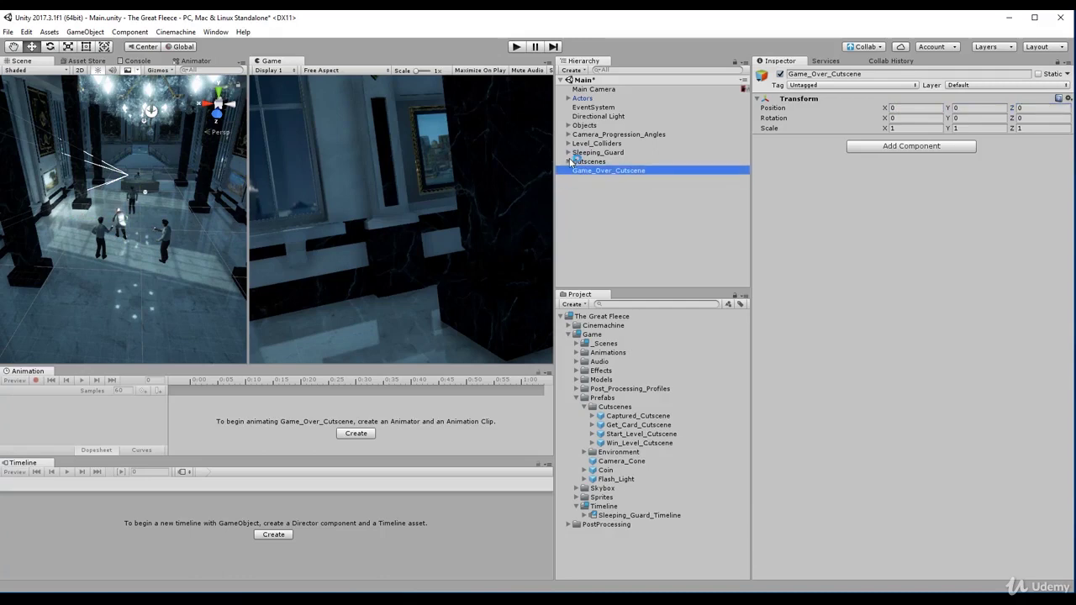
Step: Make the Actors object a child of Game_Over_Cutscene in the hierarchy
click(614, 189)
drag(582, 99, 606, 169)
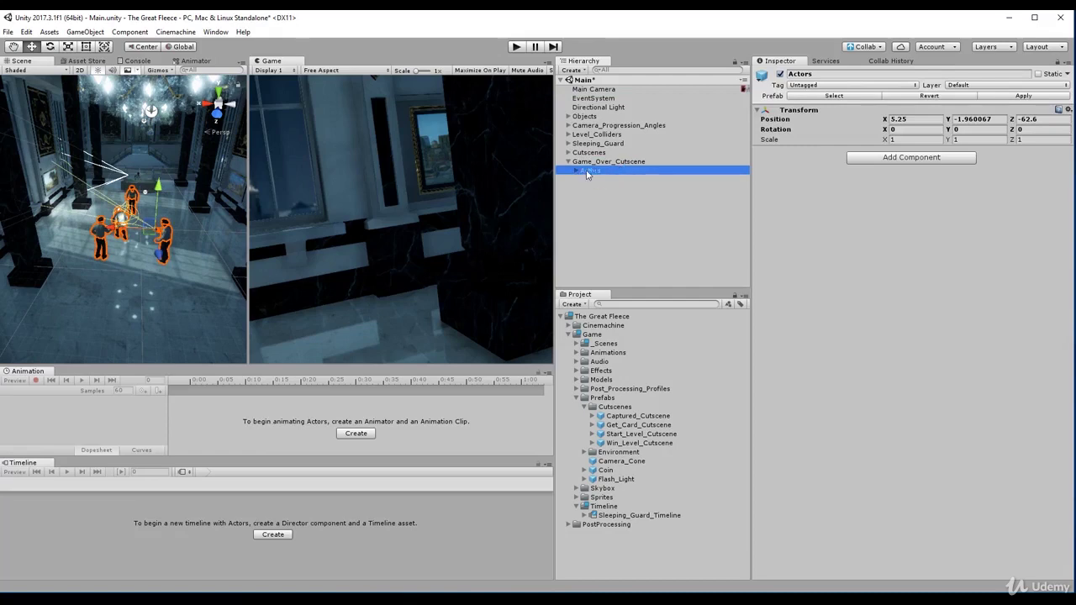
click(599, 163)
click(611, 172)
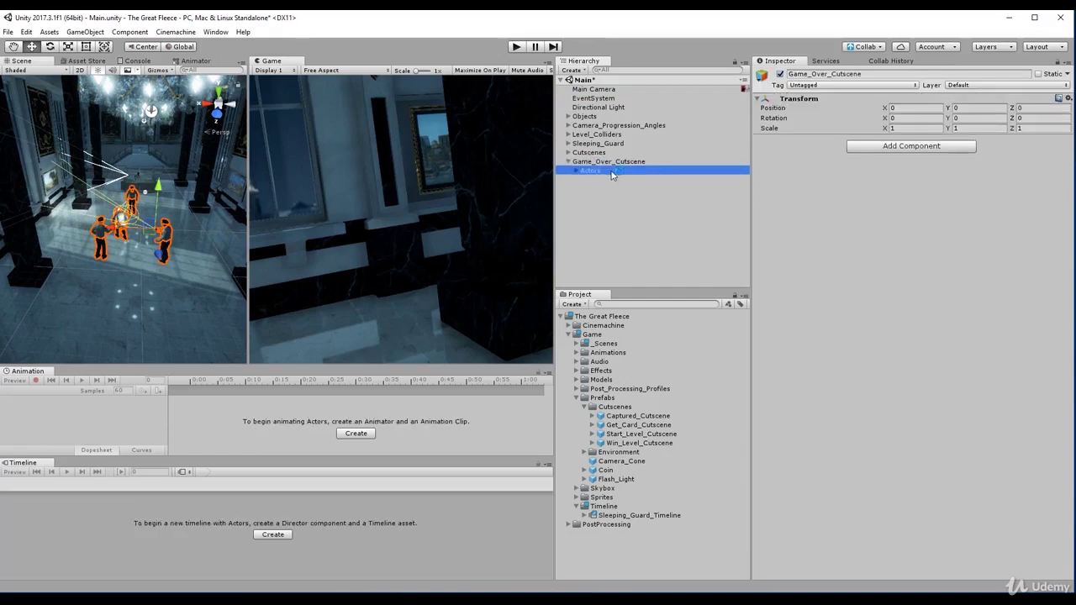
Step: Compare the child objects of Sleeping_Guard_Cutscene with those of Game_Over_Cutscene, and collapse both cutscene groups
click(598, 155)
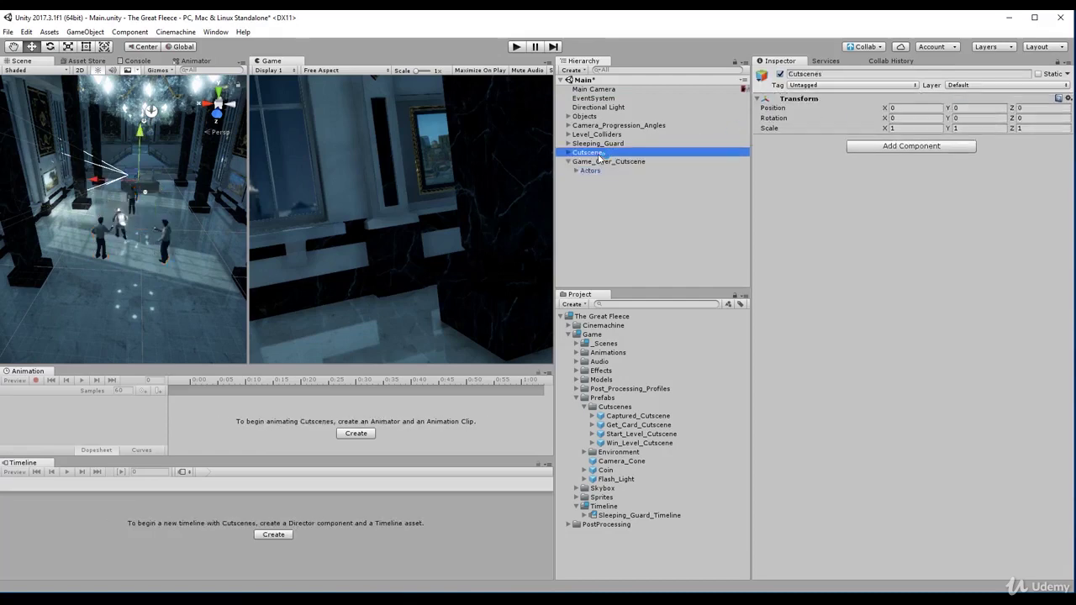
key(Right)
key(Down)
key(Right)
key(Down)
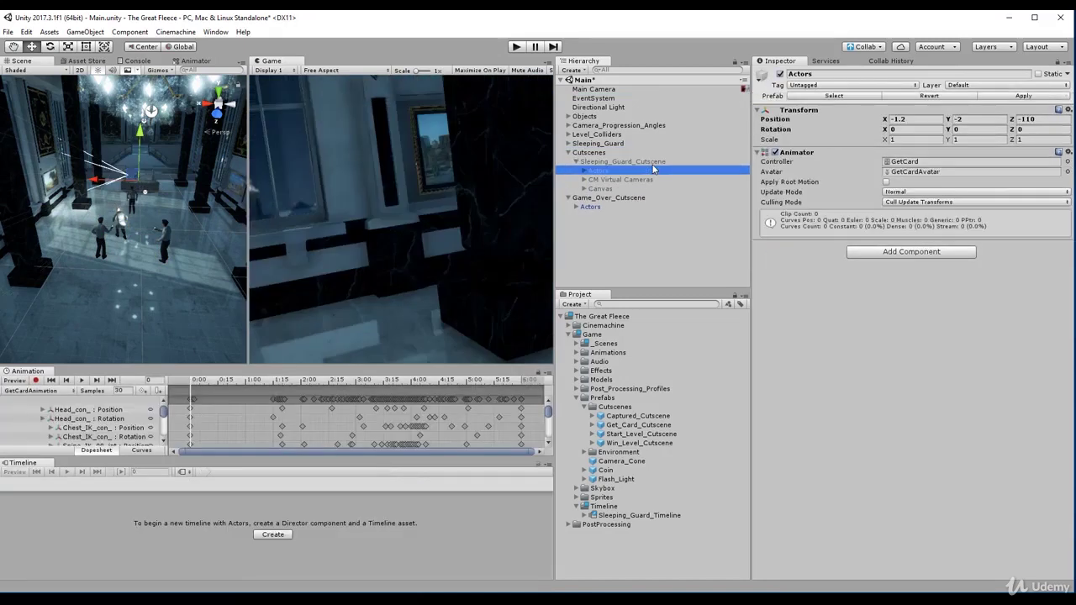
key(Left)
key(Left)
key(Down)
key(Down)
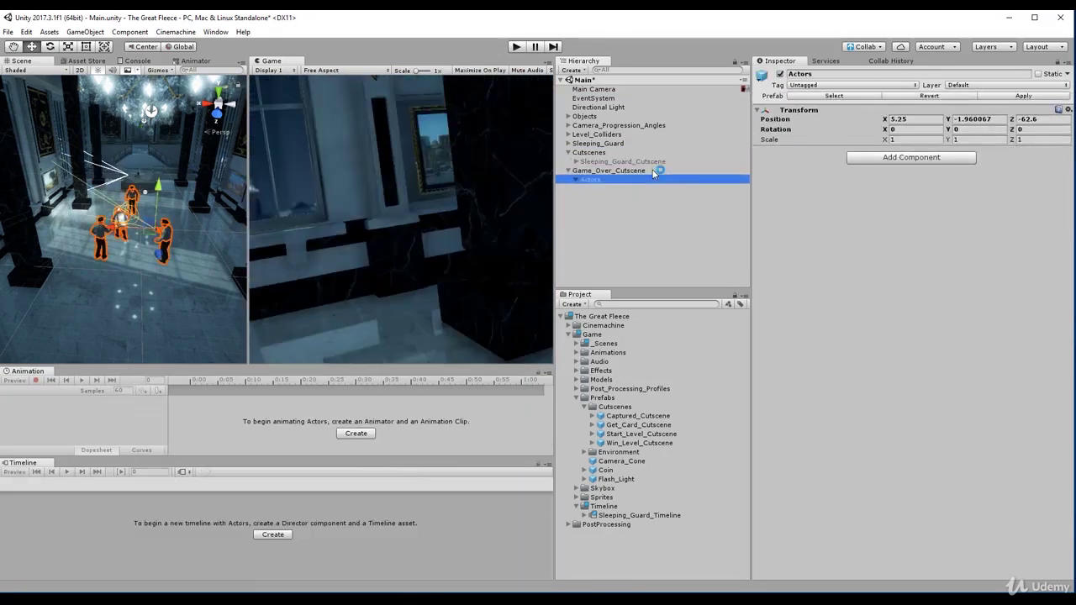
key(Up)
key(Up)
key(Up)
key(Left)
key(Down)
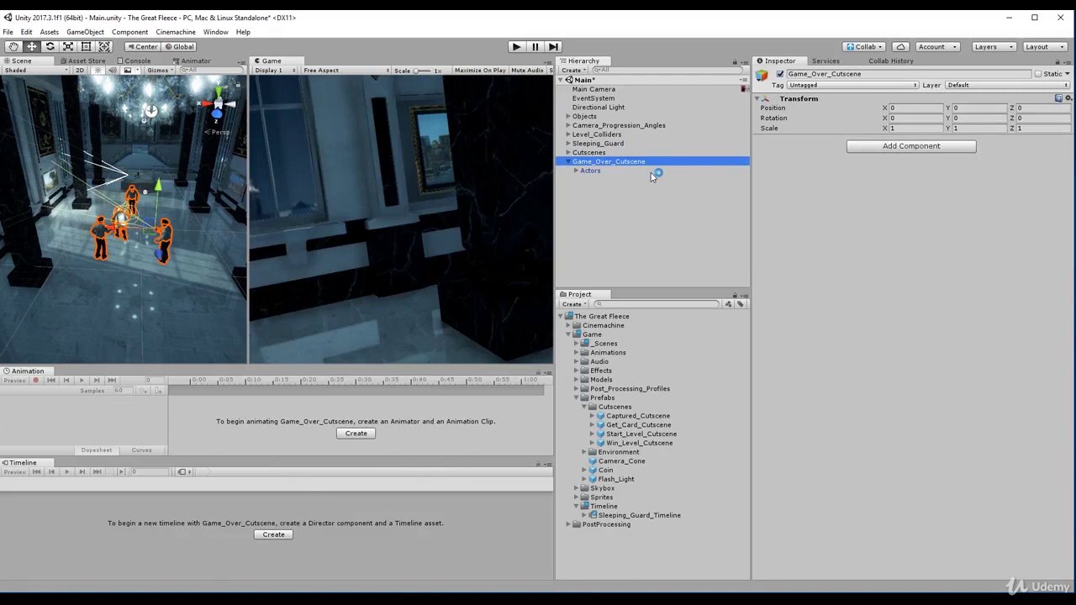
key(Down)
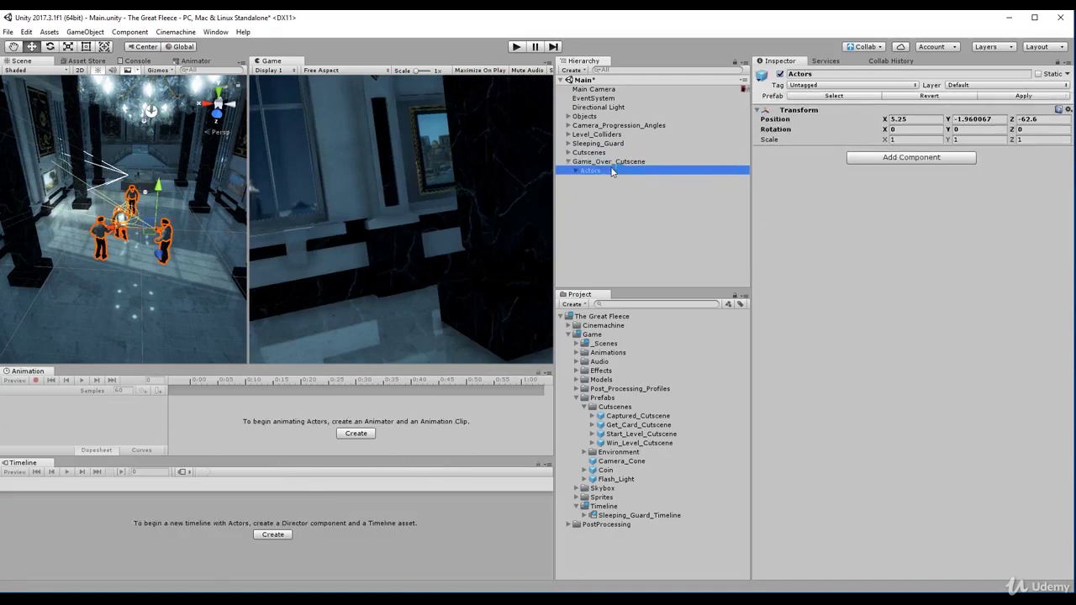
key(Left)
key(Left)
Step: Run the scene to examine the captured actors in the Scene view, and stop playback
click(516, 46)
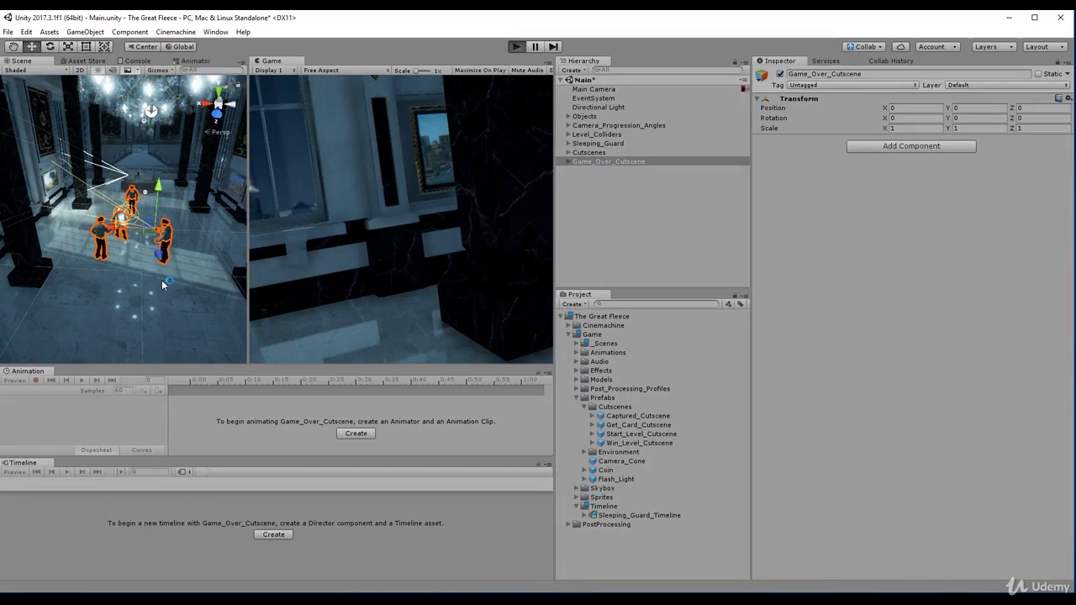
scroll(172, 244, up, 3)
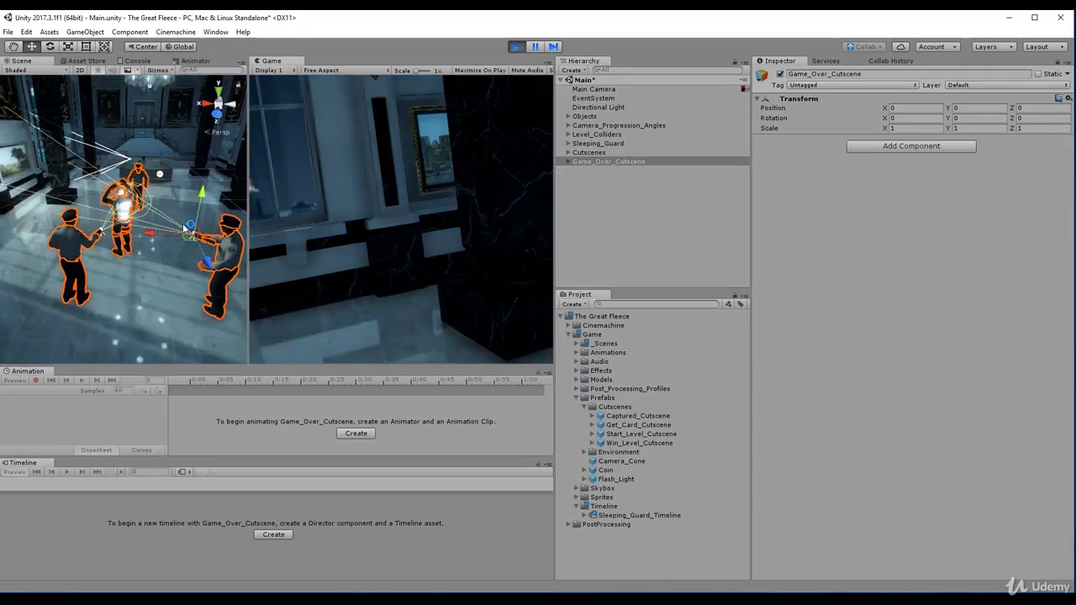
scroll(178, 235, down, 4)
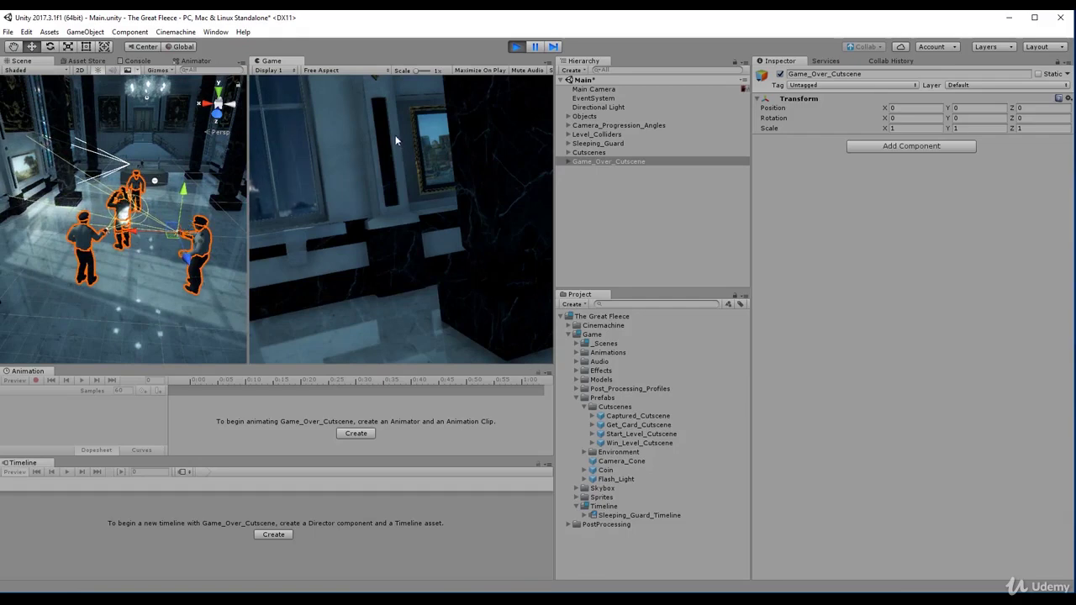
click(517, 47)
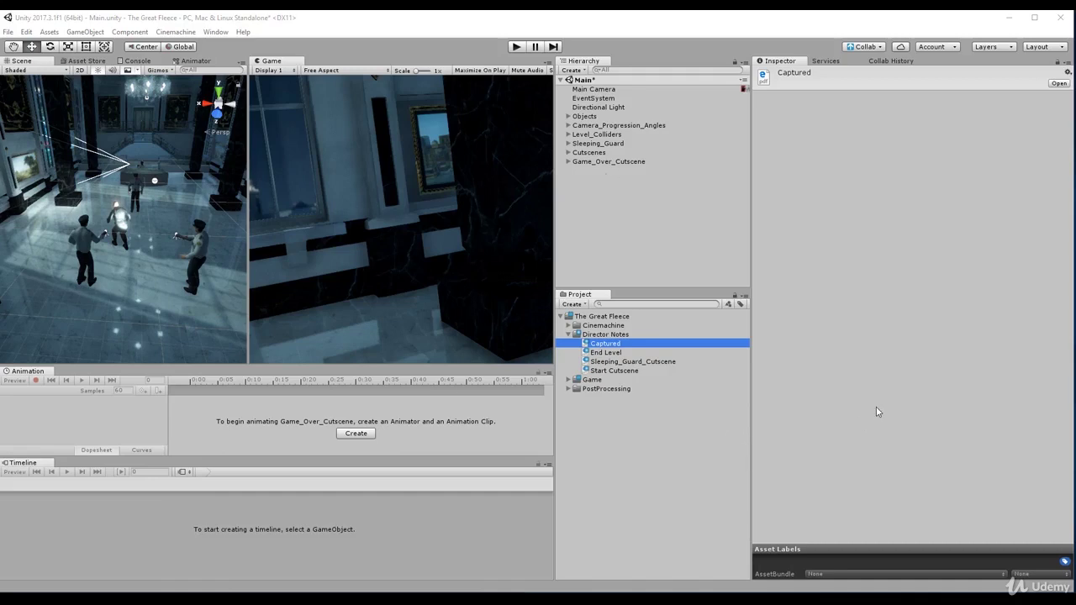
Step: Look through the cutscene documents in the project's Director Notes folder
click(570, 335)
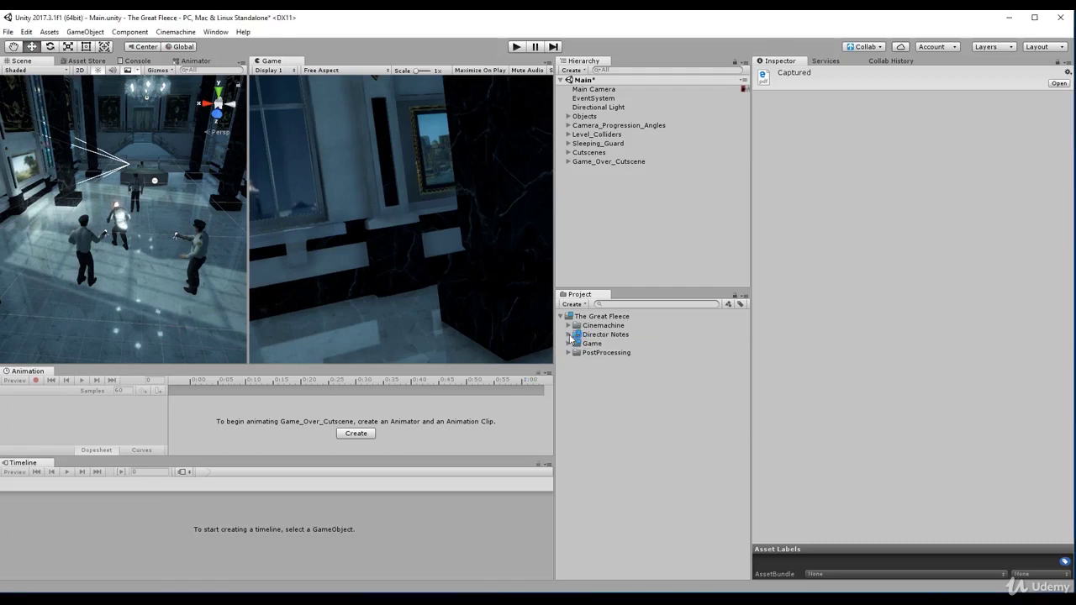
click(617, 336)
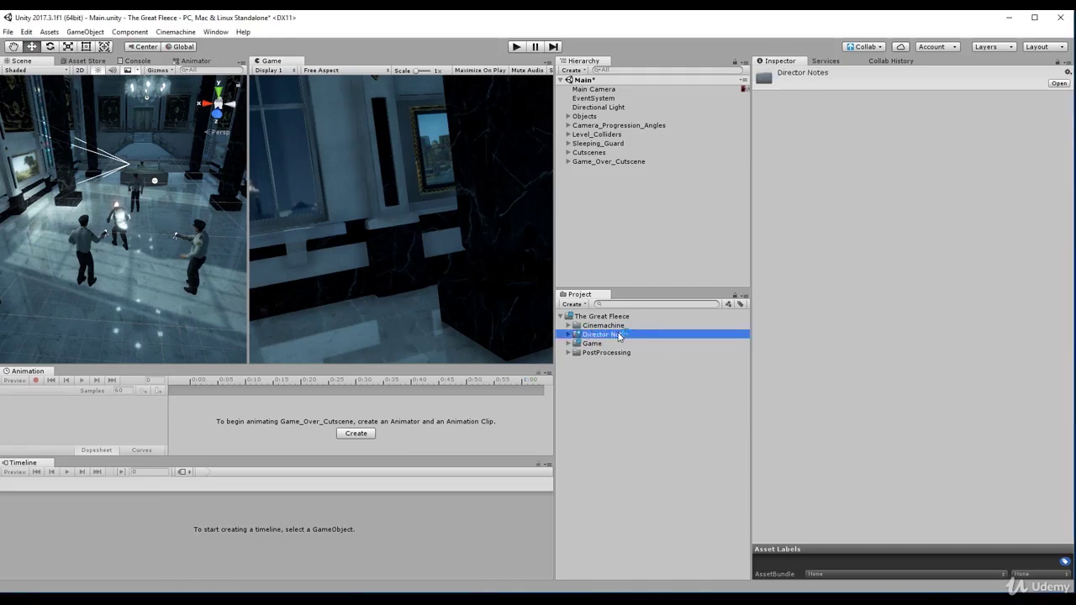
key(Left)
key(Left)
key(Right)
key(Down)
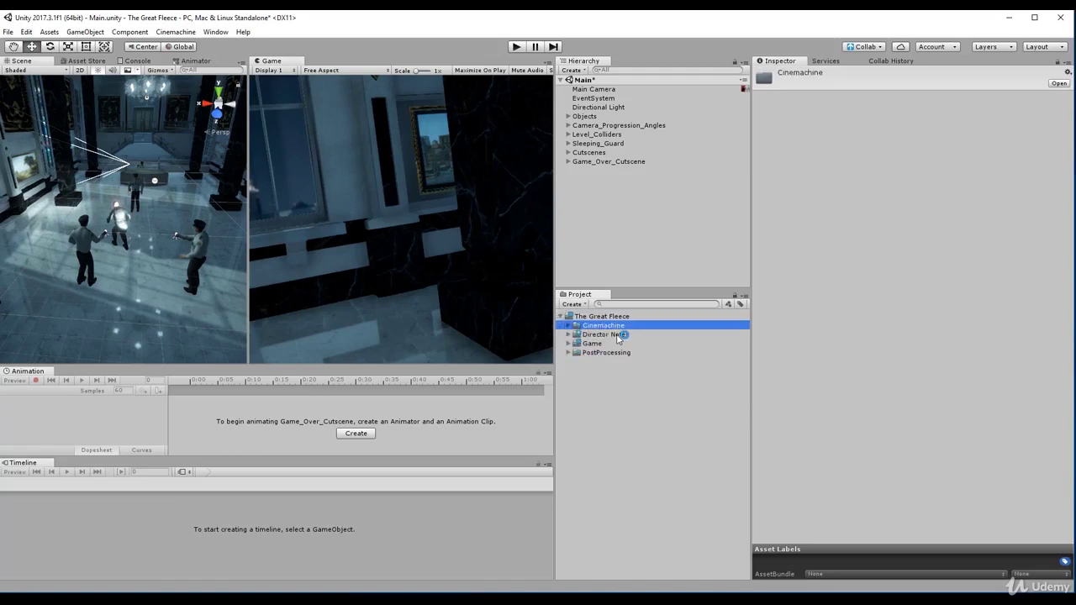
key(Down)
key(Right)
key(Down)
key(Down)
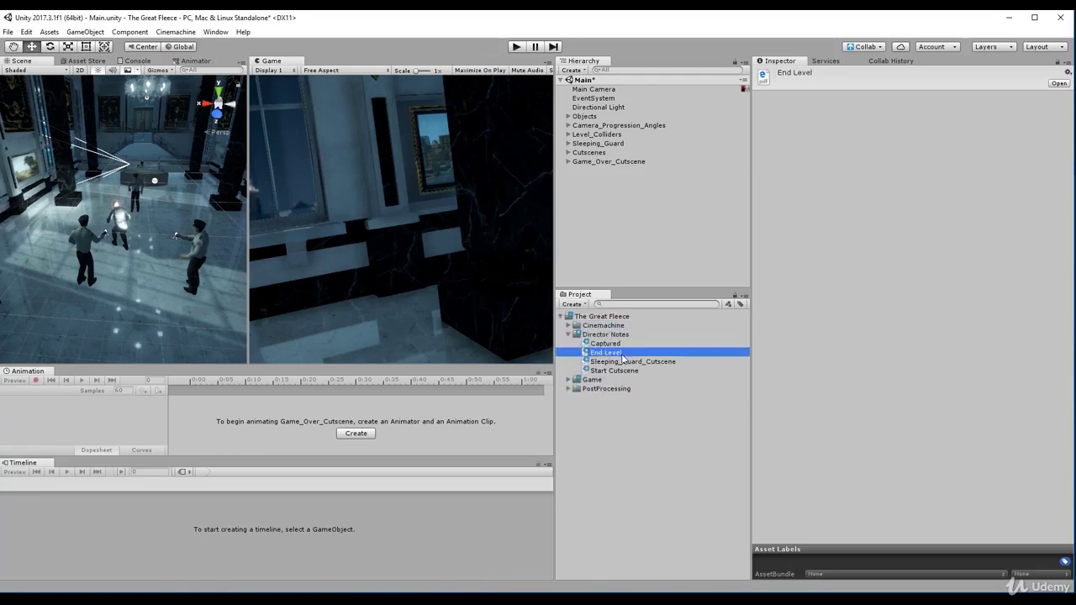
click(624, 363)
click(624, 371)
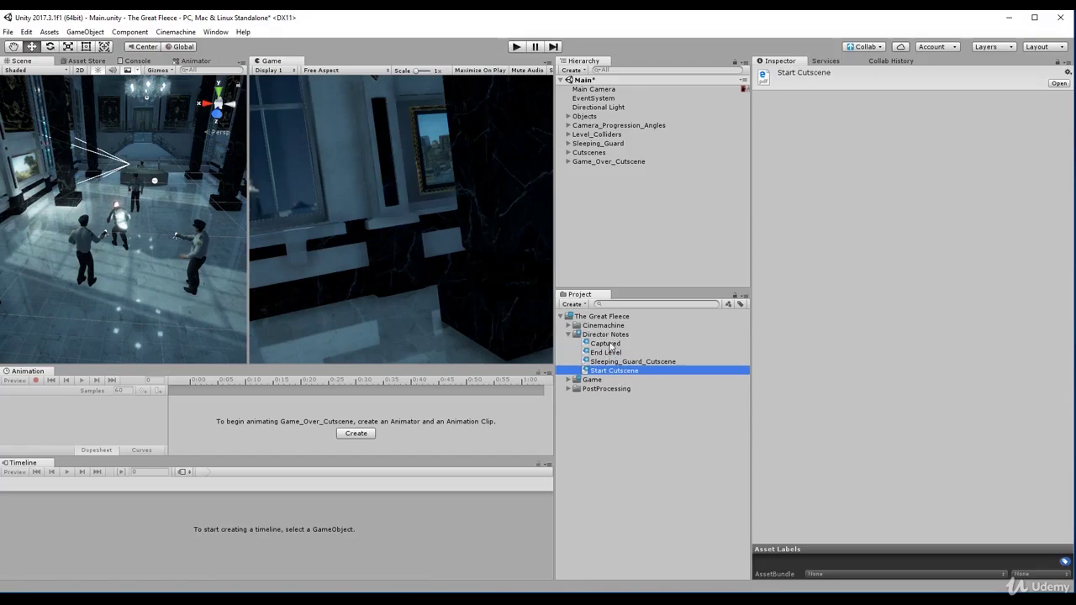
Step: Open the Captured director notes PDF and read the storyboard descriptions of both shots
click(608, 344)
double_click(611, 345)
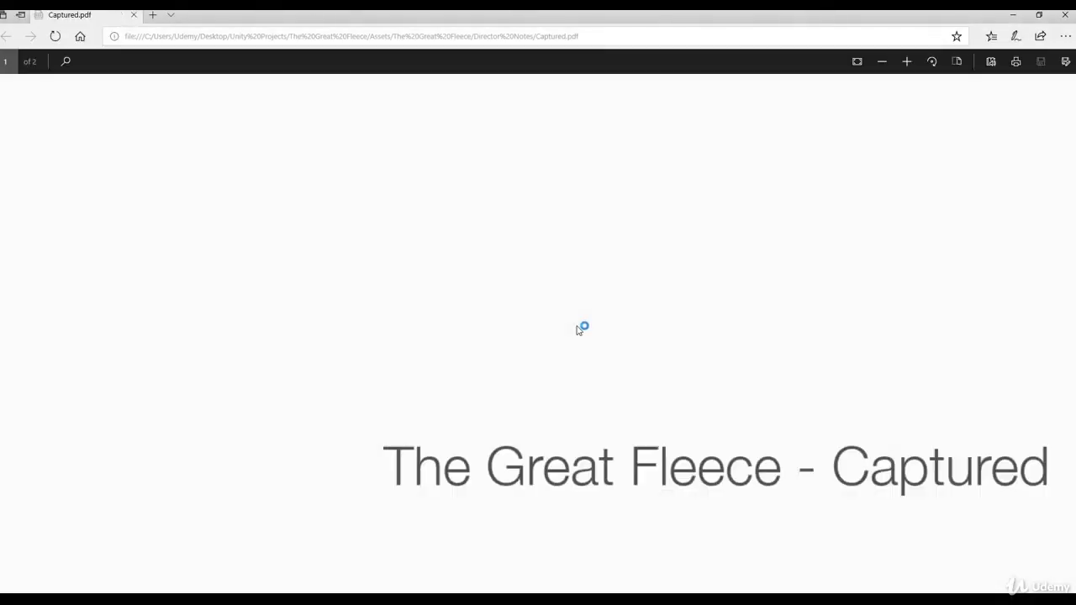
scroll(688, 392, down, 6)
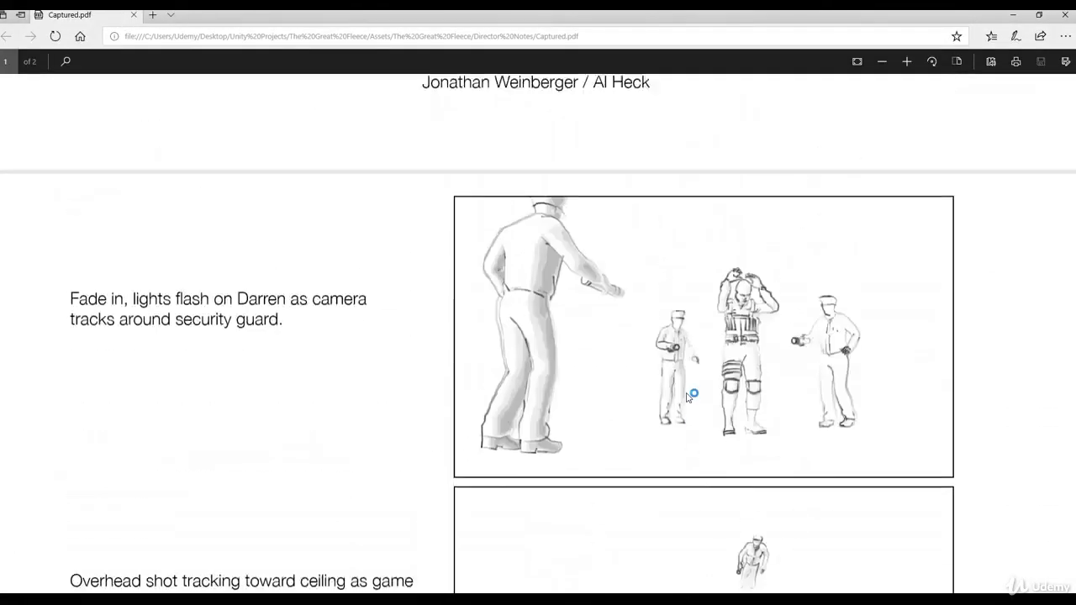
scroll(687, 392, down, 1)
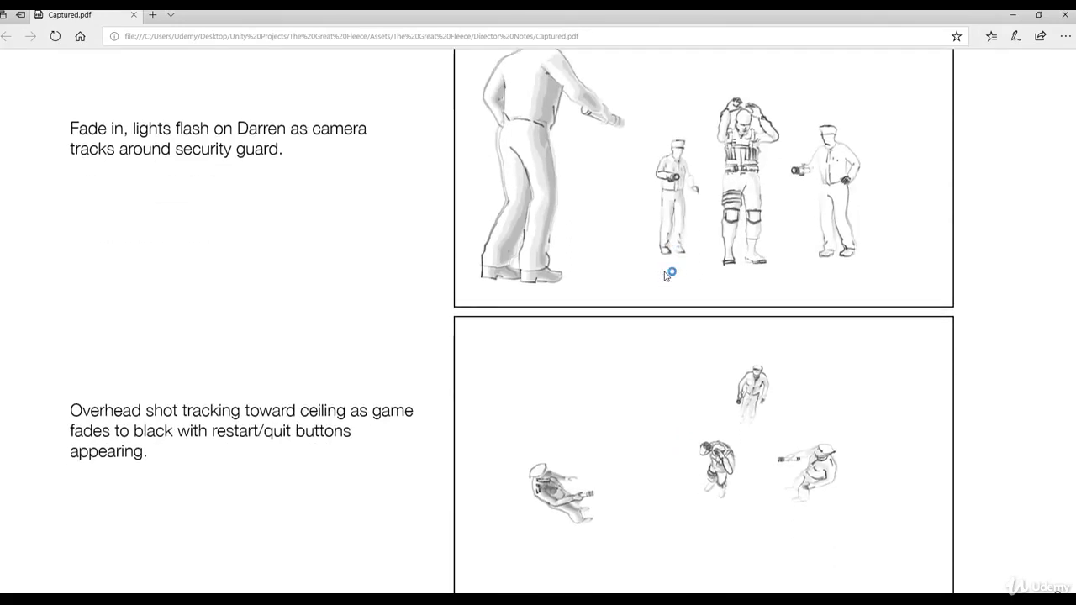
scroll(702, 211, up, 2)
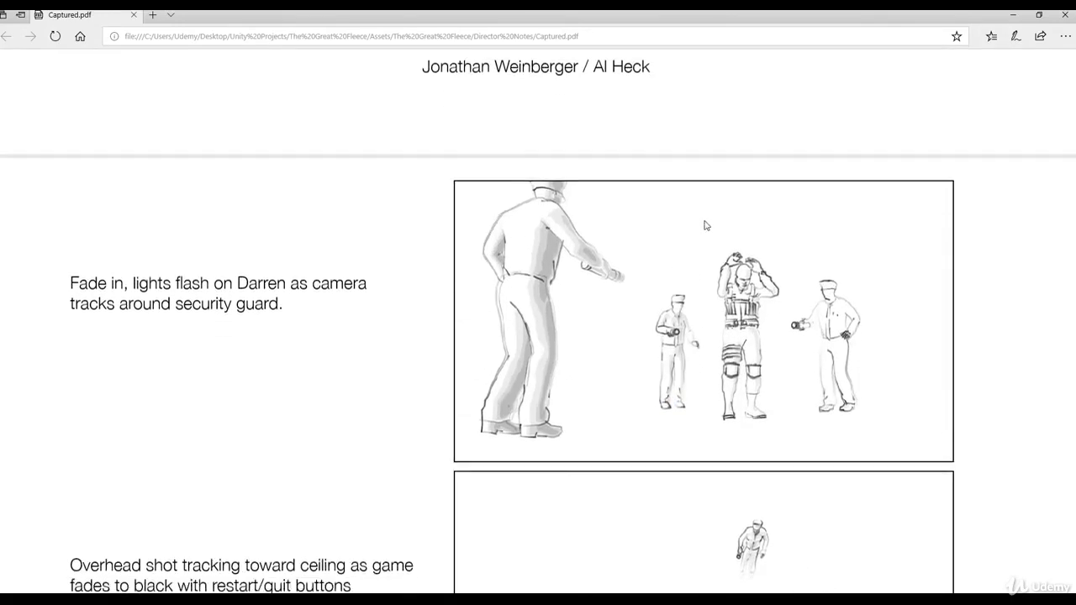
scroll(703, 223, down, 1)
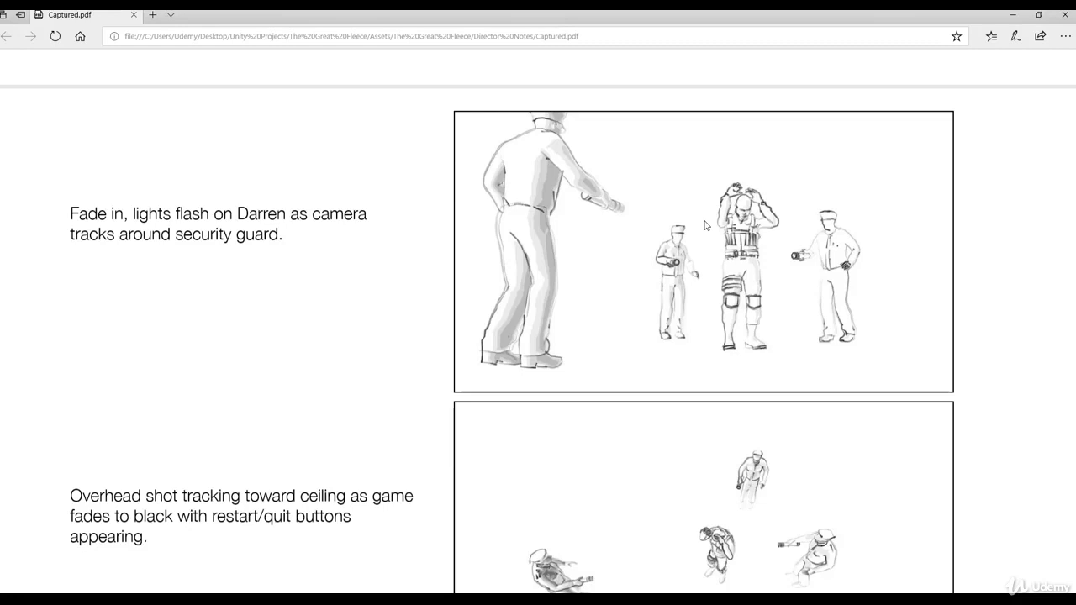
scroll(720, 239, down, 1)
scroll(721, 241, up, 1)
scroll(719, 255, down, 1)
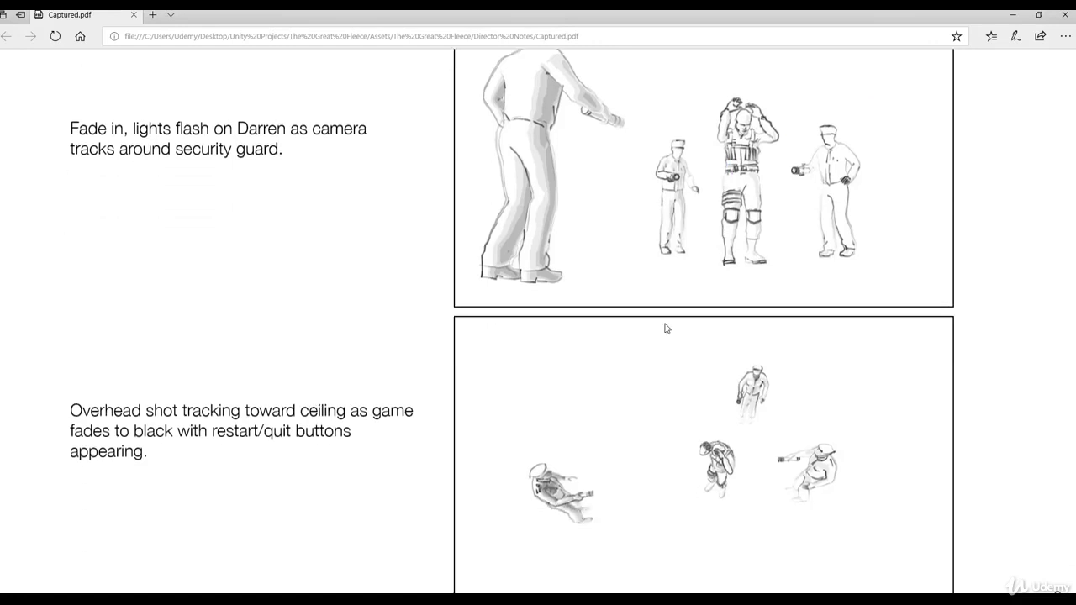
scroll(610, 291, up, 3)
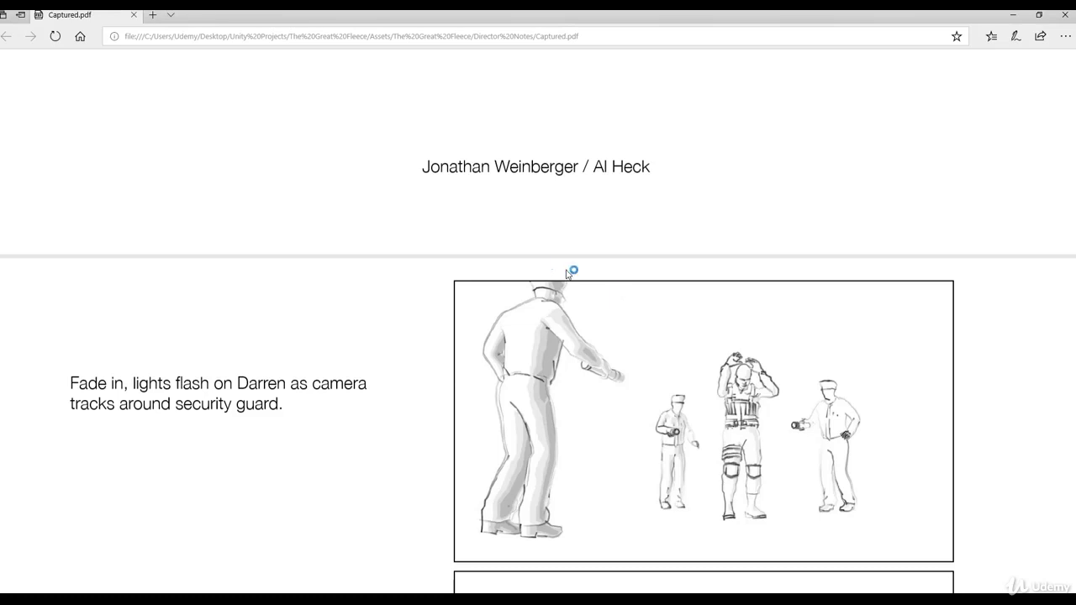
scroll(544, 303, down, 3)
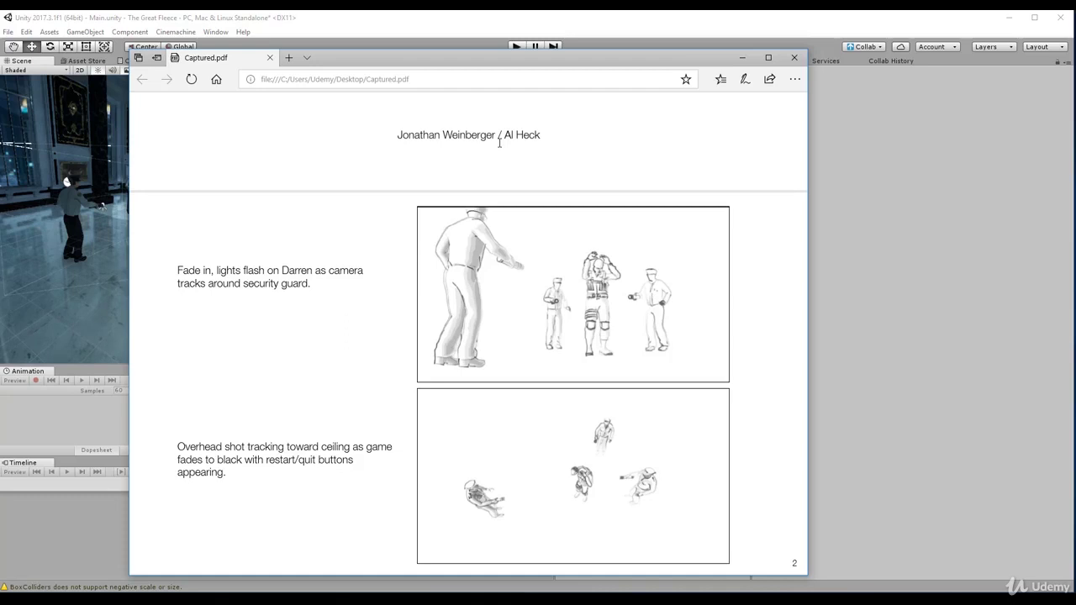
Step: Move the notes window aside, switch back to Unity, and create a Cinemachine virtual camera
drag(526, 61, 985, 63)
key(alt+Tab)
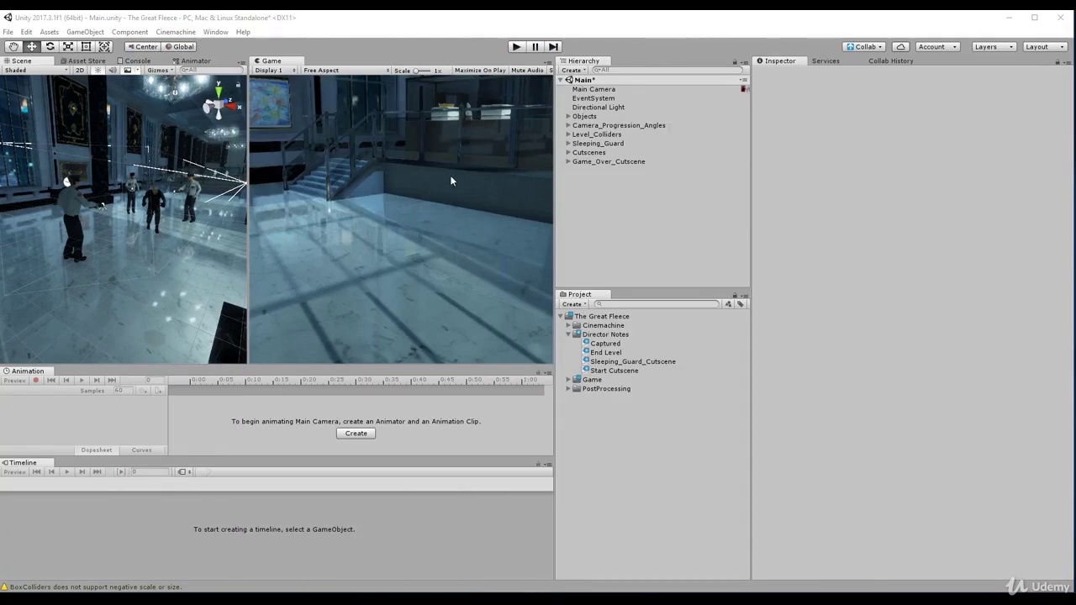
click(215, 31)
click(189, 32)
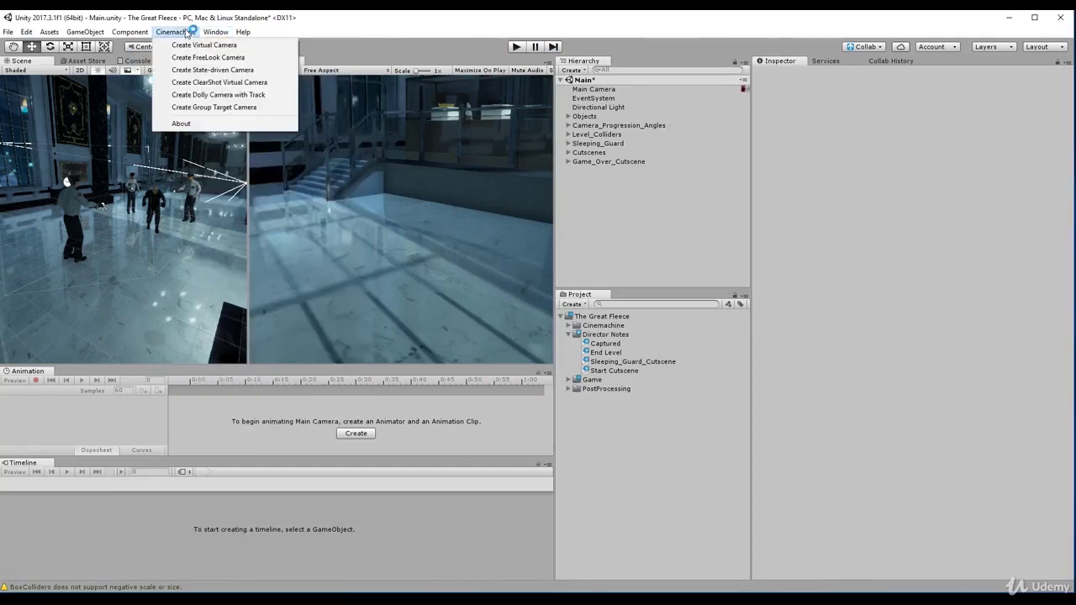
click(187, 44)
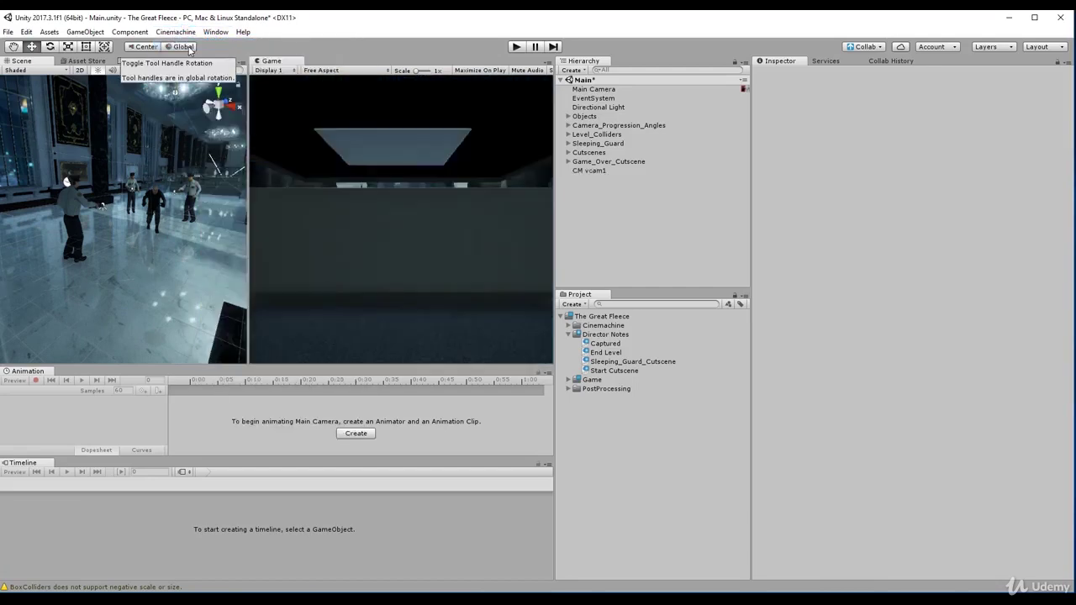
Step: Align CM vcam1 with a Scene view facing the captured character and the surrounding guards
click(621, 170)
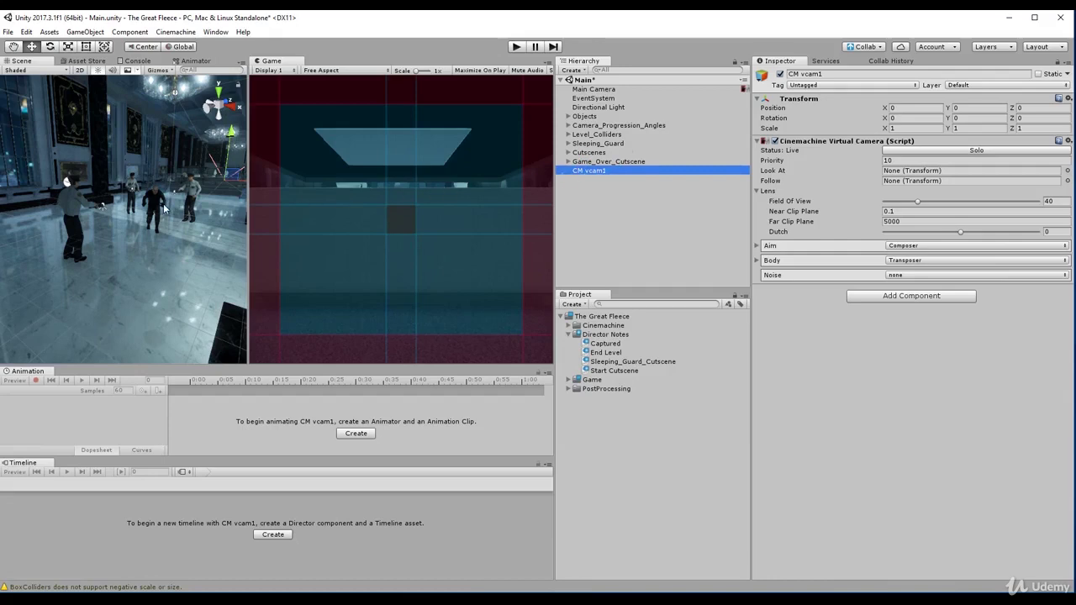
scroll(155, 217, down, 2)
scroll(155, 216, up, 2)
right_drag(168, 236, 191, 223)
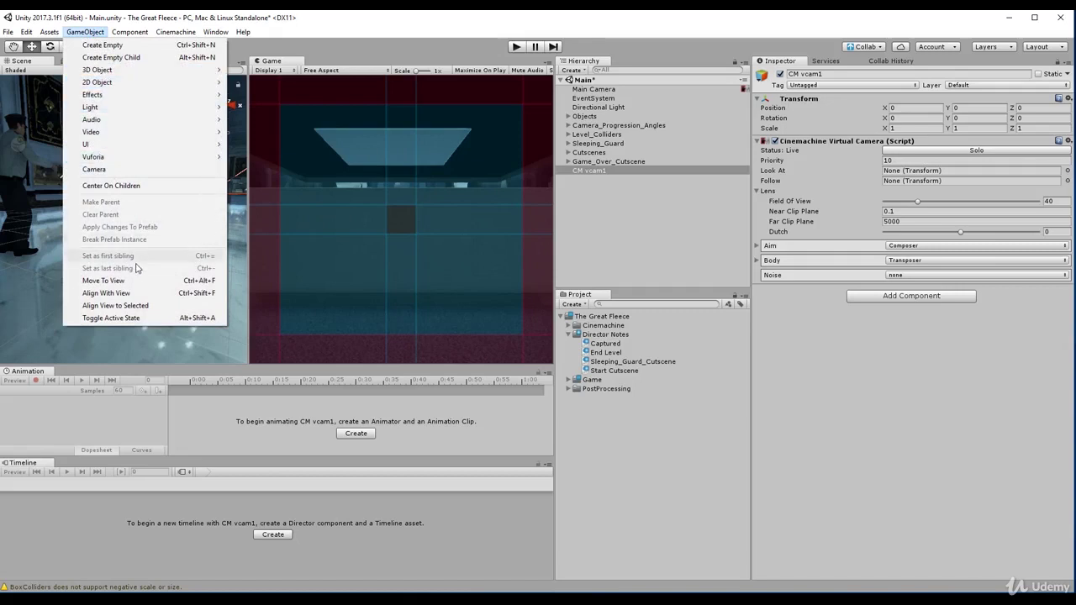
click(124, 293)
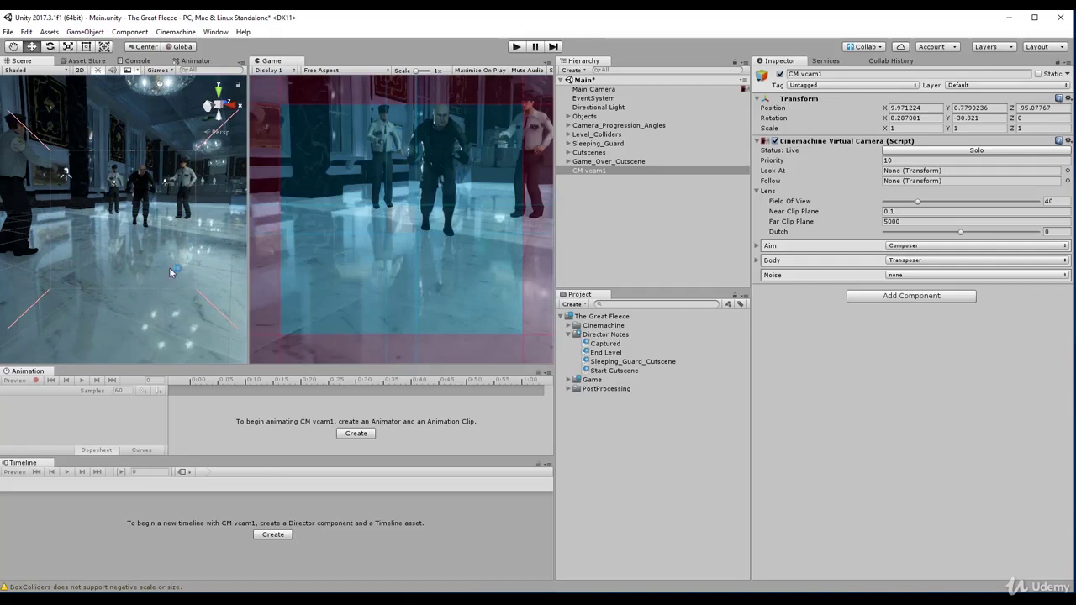
Step: Realign CM vcam1 with a lower Scene view near the floor, facing the captured character and the guards
scroll(167, 268, down, 4)
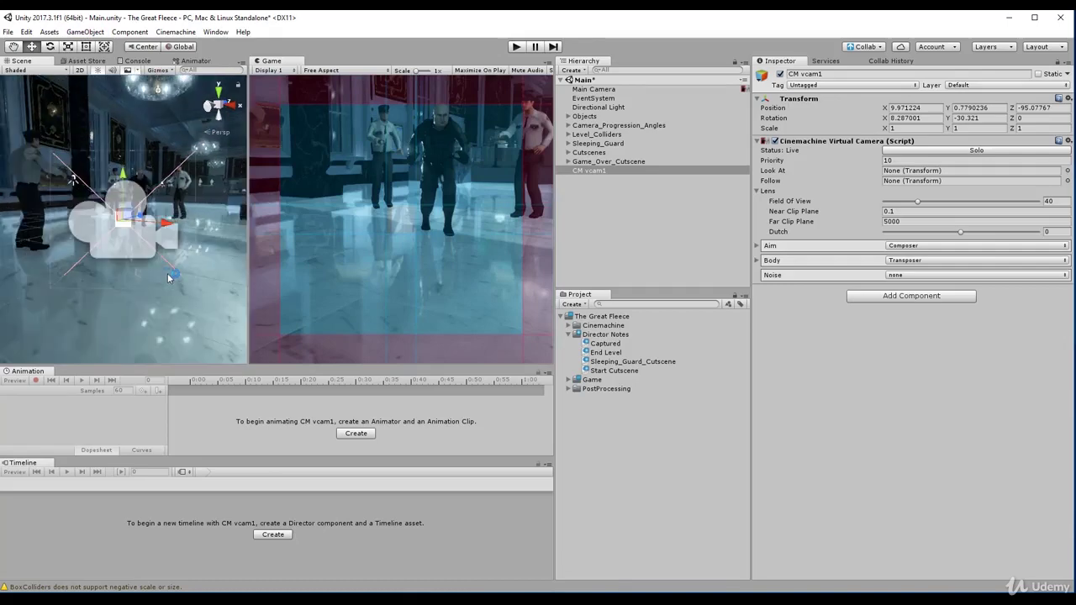
right_drag(167, 289, 190, 305)
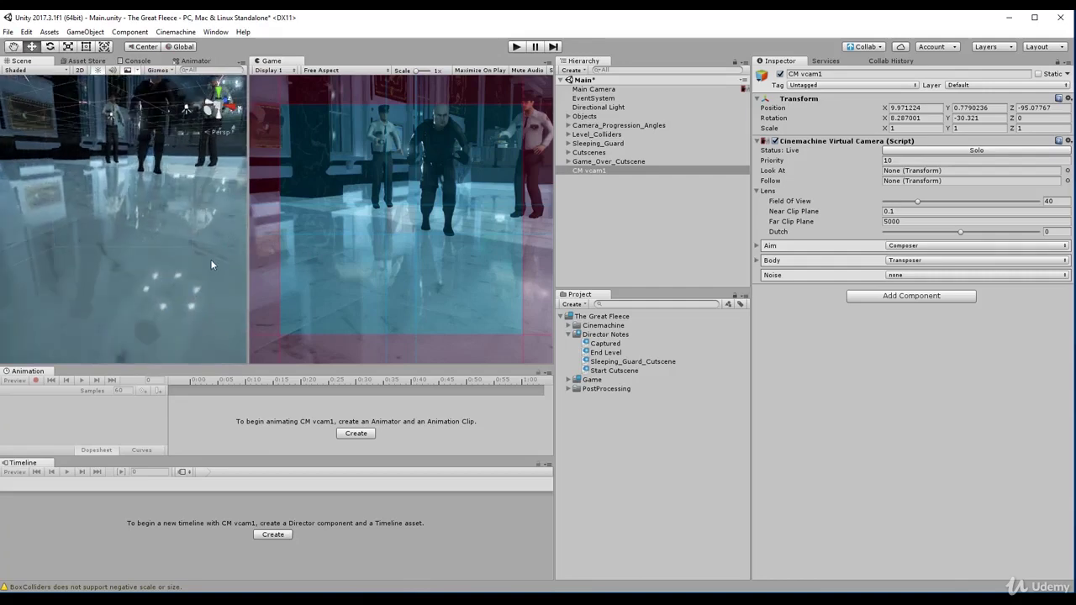
right_drag(210, 259, 200, 204)
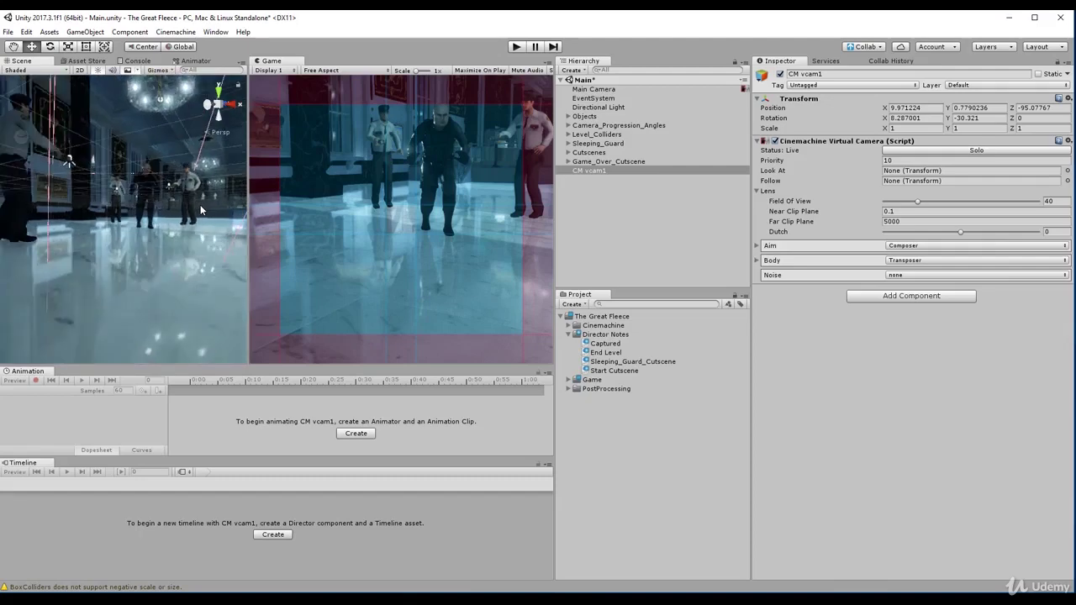
scroll(200, 205, down, 5)
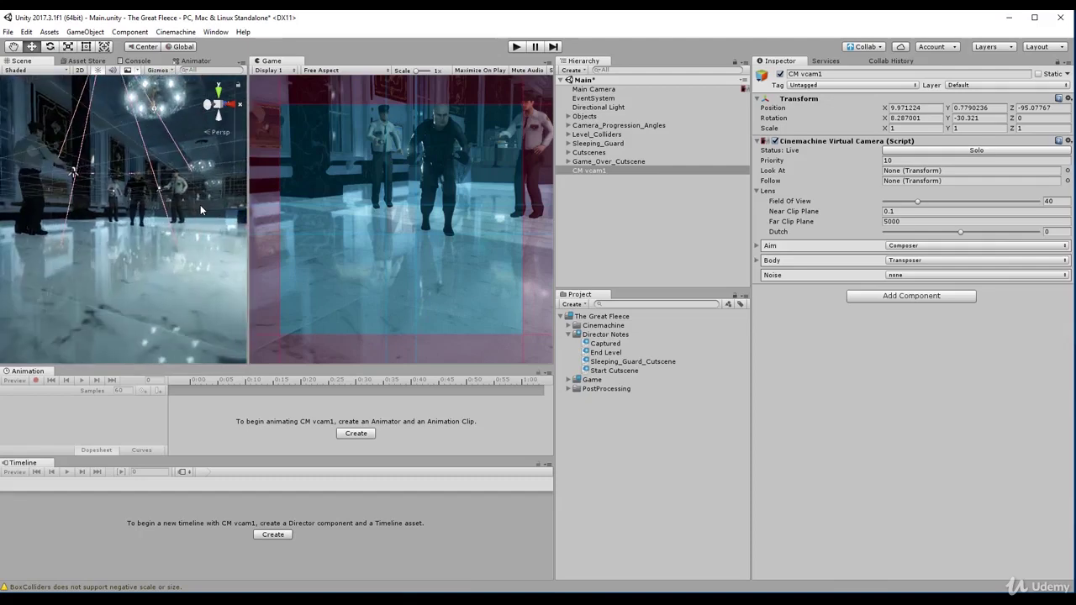
scroll(200, 210, up, 4)
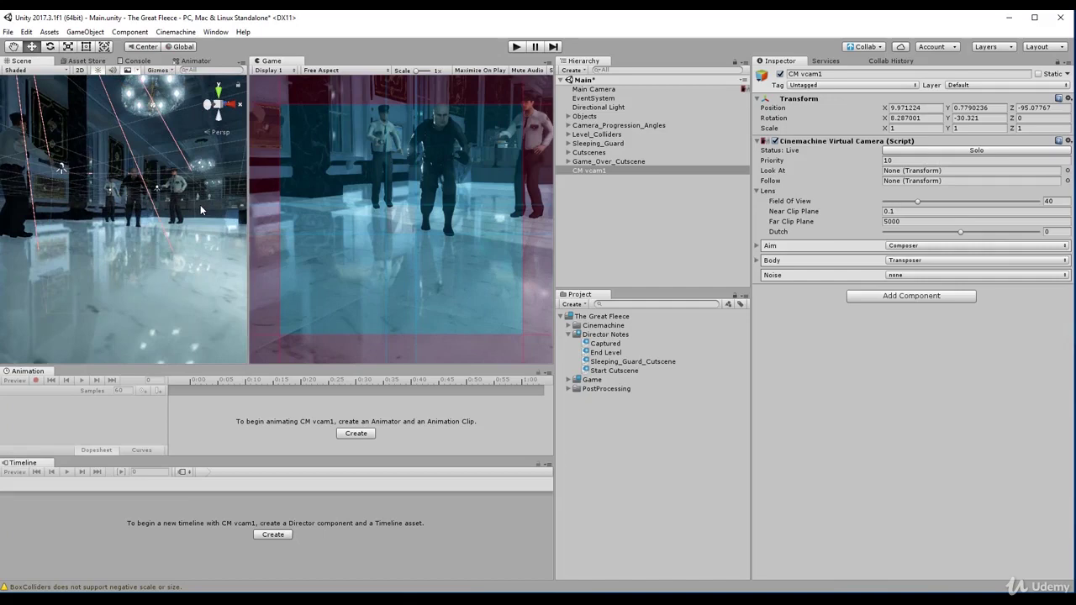
key(ctrl+shift+f)
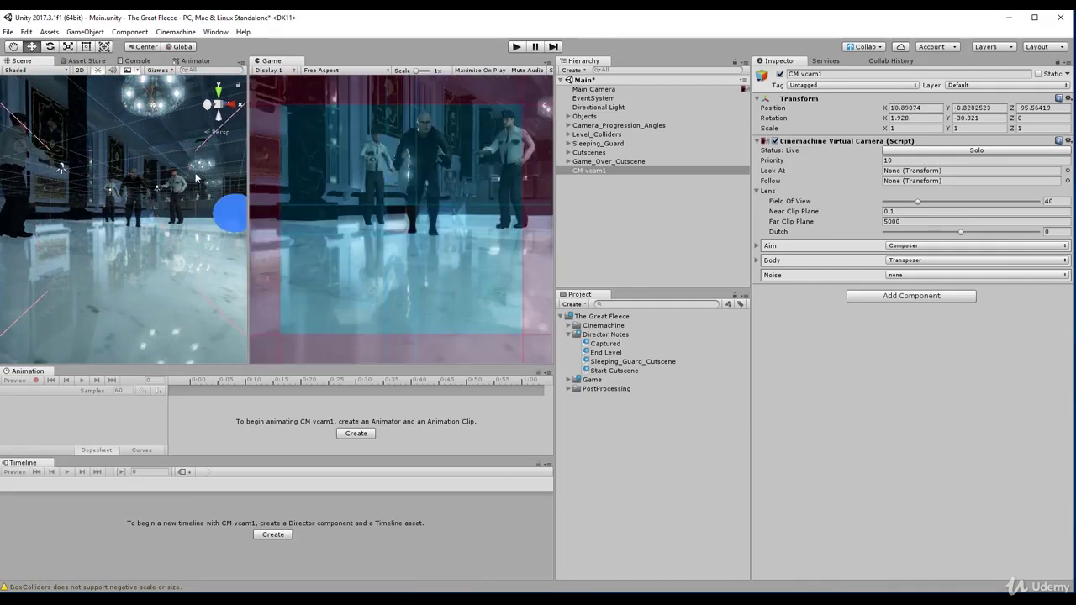
Step: Raise CM vcam1 to Y position -0.285 and move it back from the characters to Z position -98.71
scroll(122, 185, down, 5)
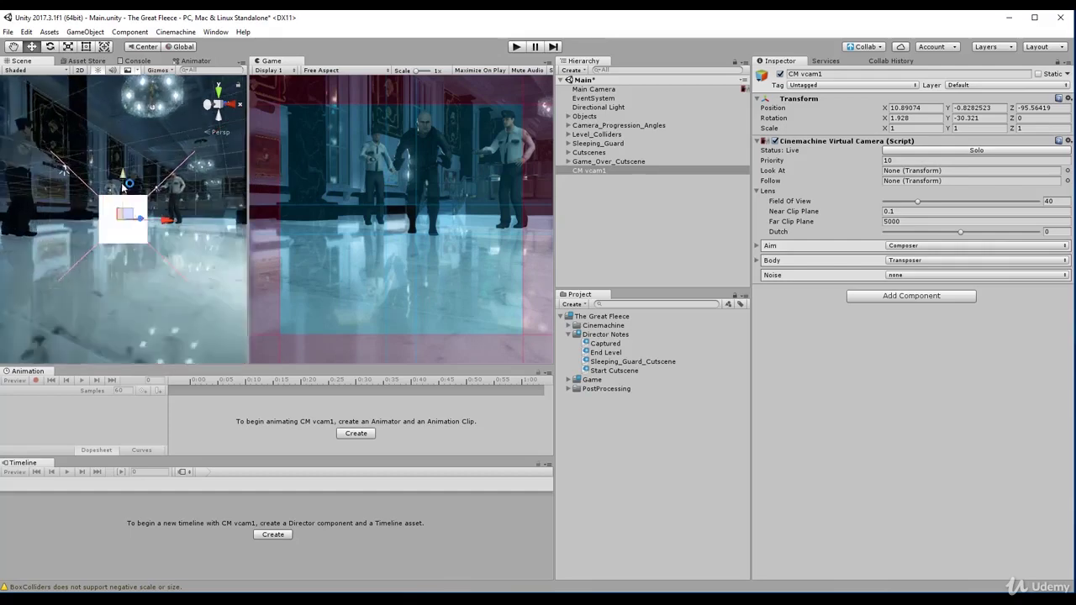
scroll(121, 184, down, 5)
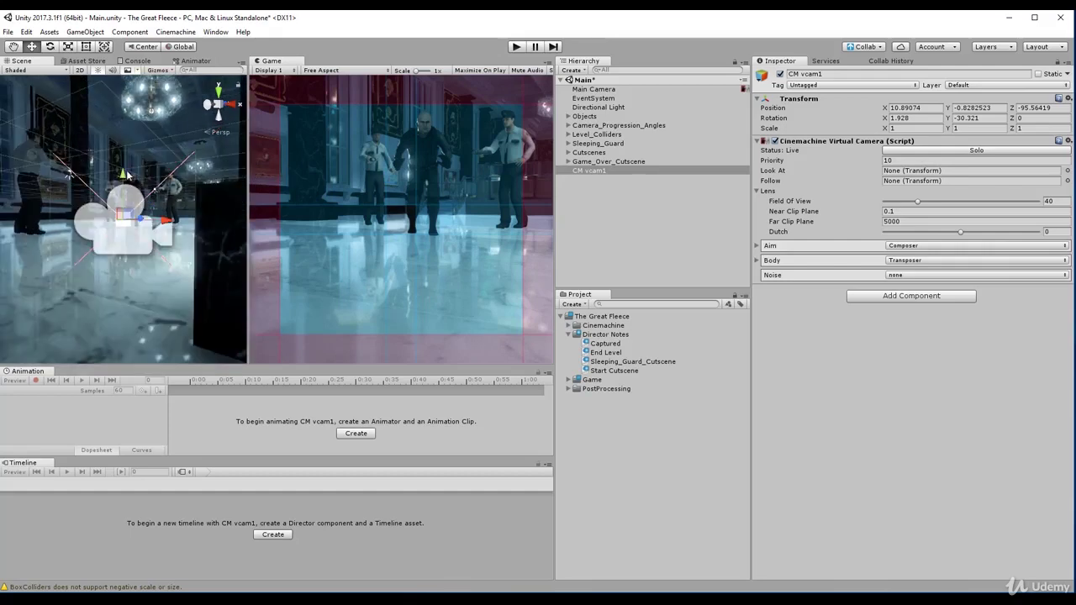
drag(128, 174, 143, 133)
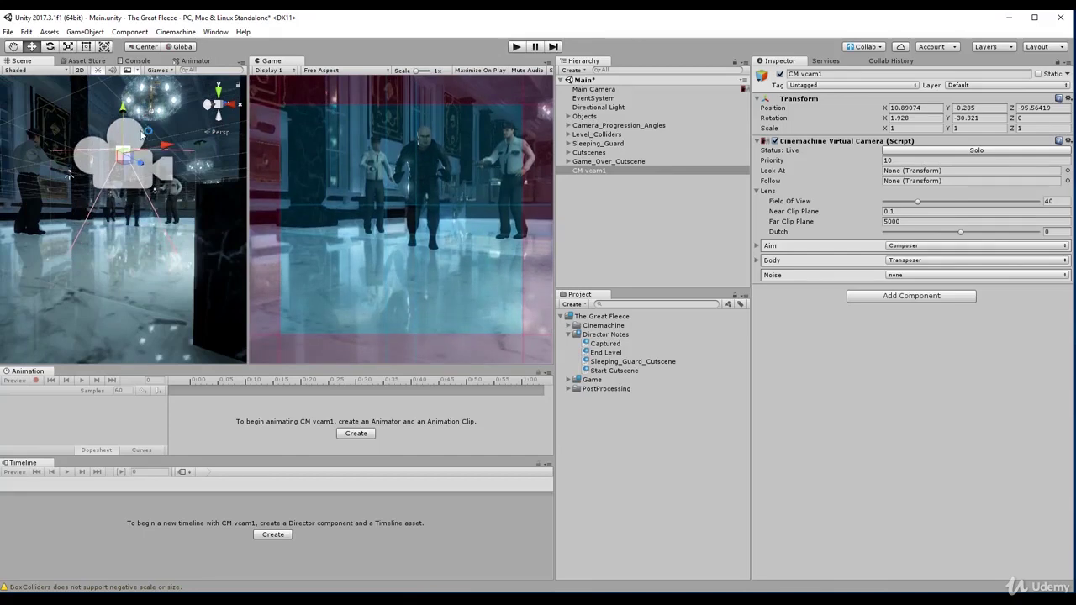
right_drag(143, 135, 104, 205)
drag(116, 212, 91, 237)
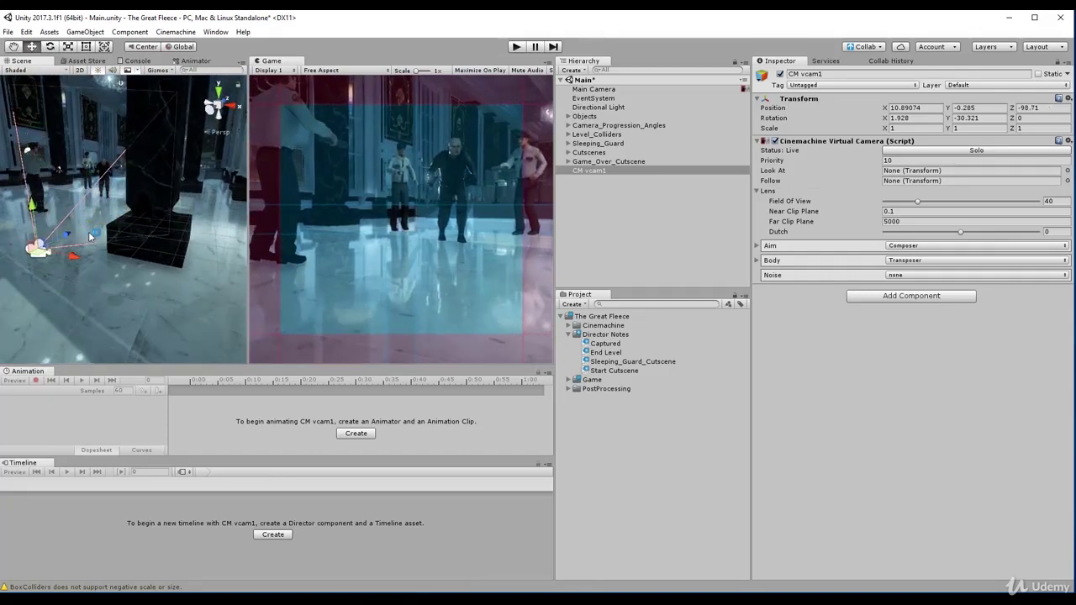
Step: Turn CM vcam1 to a Y rotation of -27.12 and pull it back to Z position -99.84
click(955, 118)
text(-28.1)
drag(993, 127, 1011, 129)
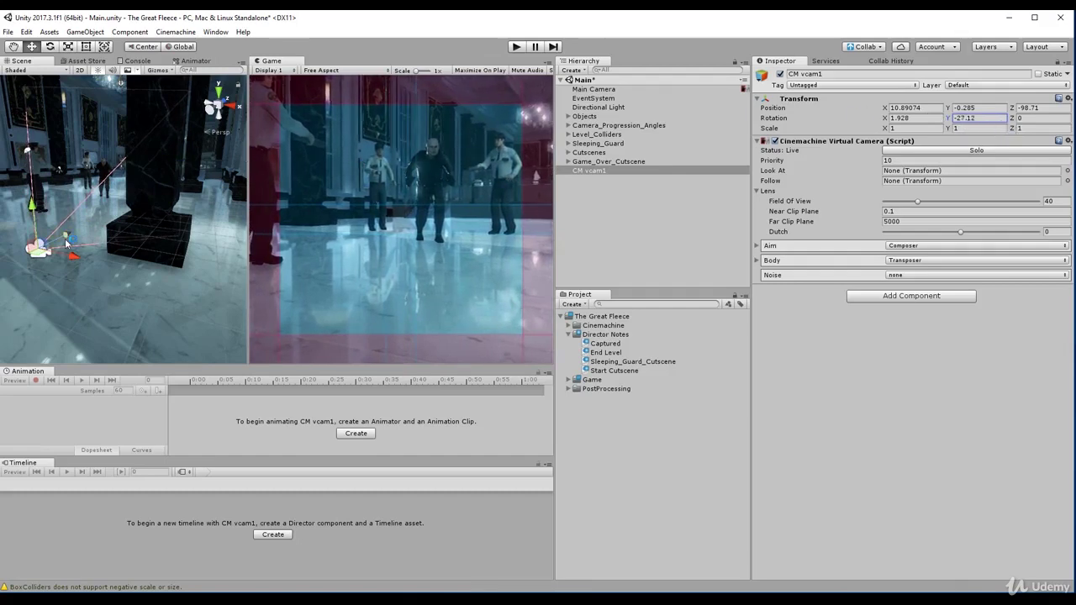
drag(70, 236, 43, 250)
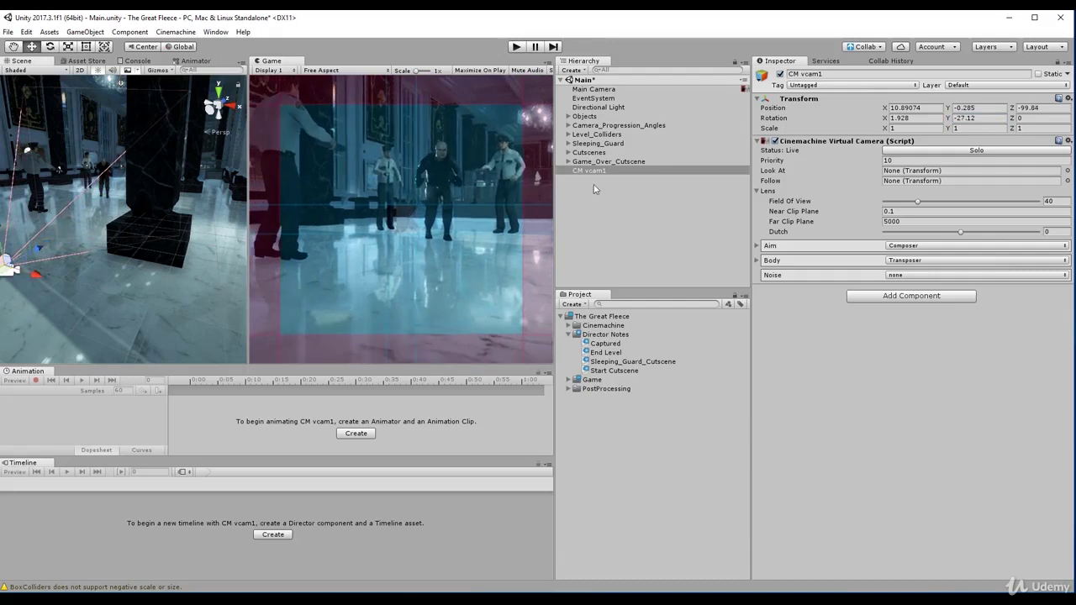
Step: Adjust CM vcam1's aim to a Y rotation of -27.2 and an X rotation of -6
drag(1075, 88, 1075, 46)
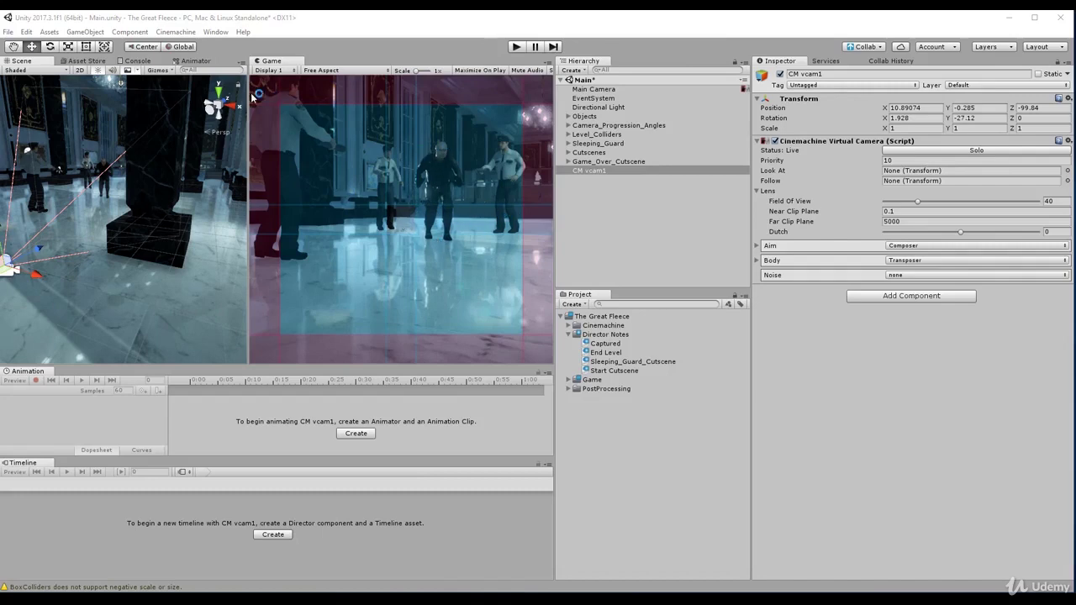
click(959, 118)
text(-24.5)
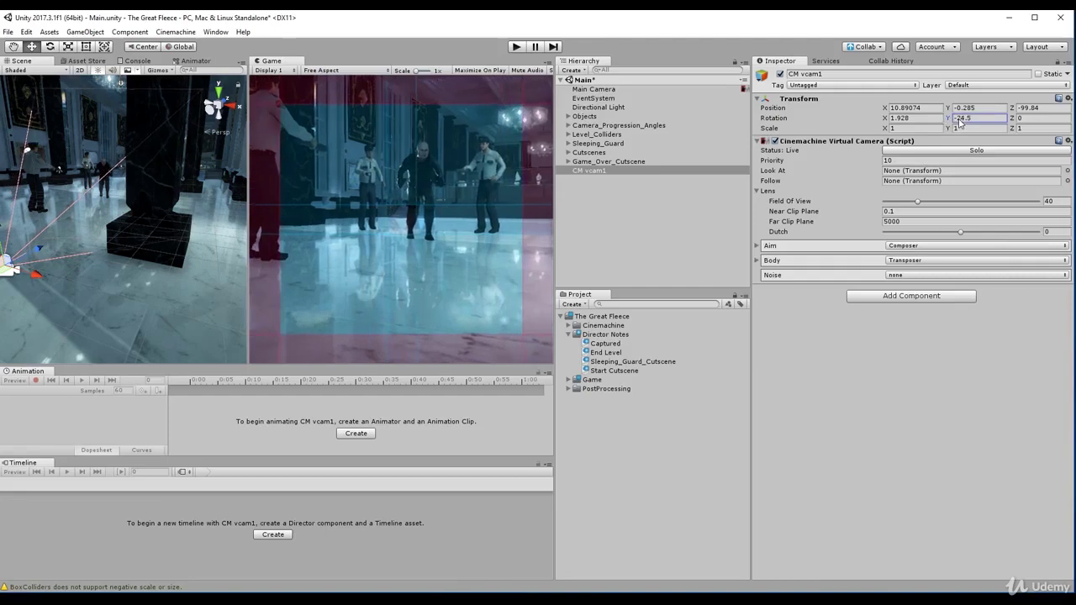
drag(959, 119, 949, 119)
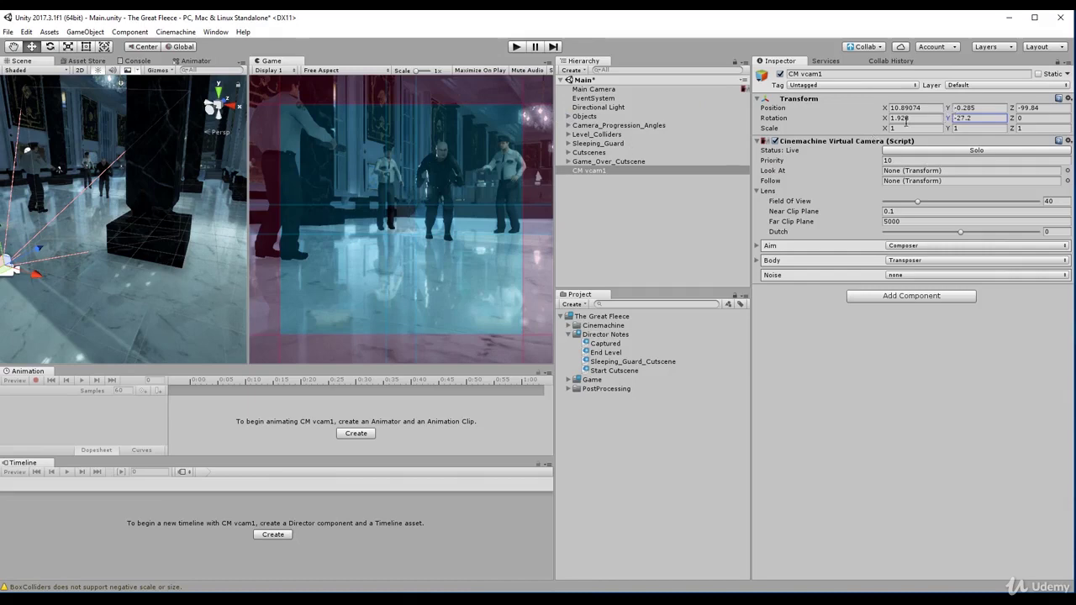
drag(885, 121, 866, 120)
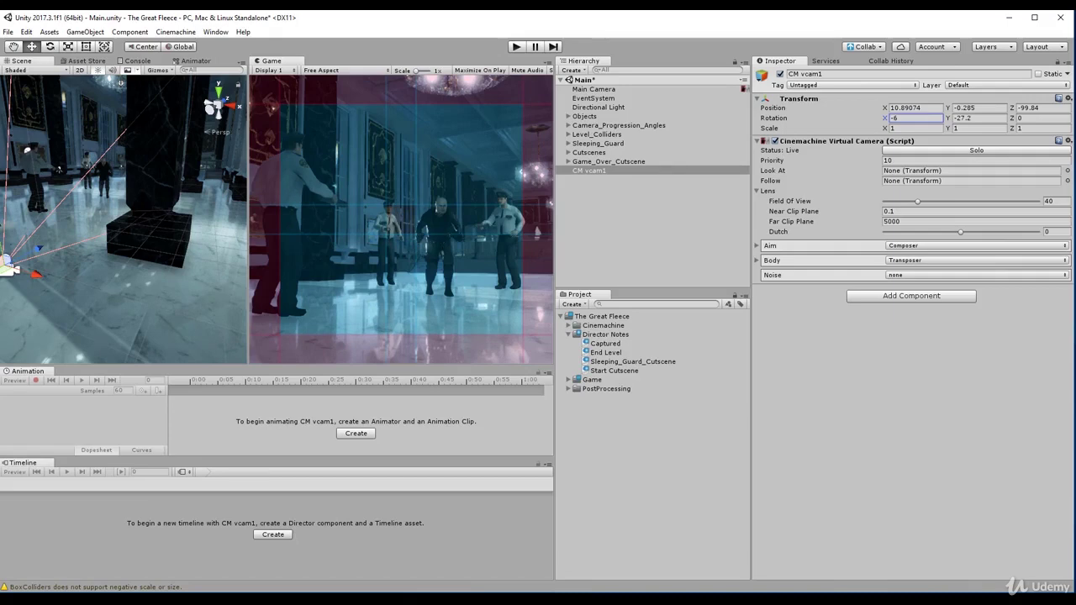
Step: Compare the Game view framing with the first storyboard shot in Captured.pdf, moving the notes window aside when done
drag(1075, 76, 852, 36)
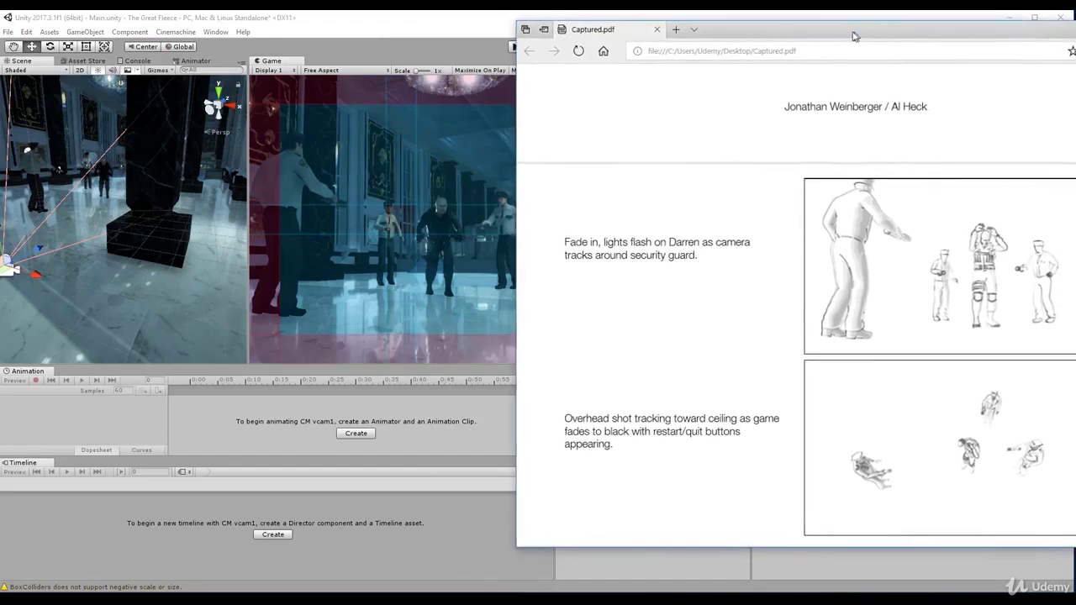
drag(511, 218, 569, 224)
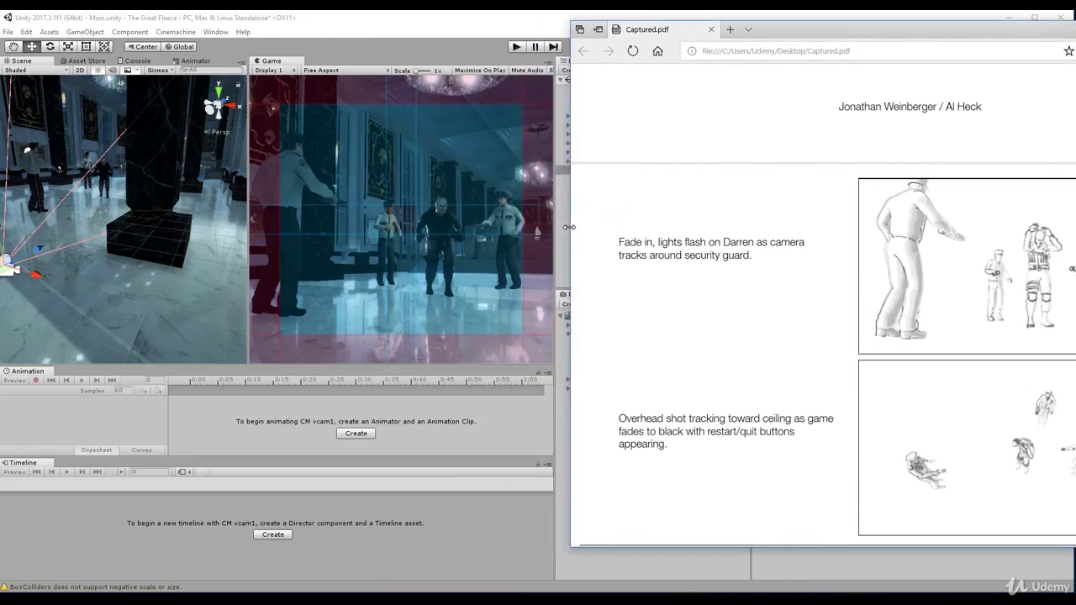
drag(903, 33, 884, 43)
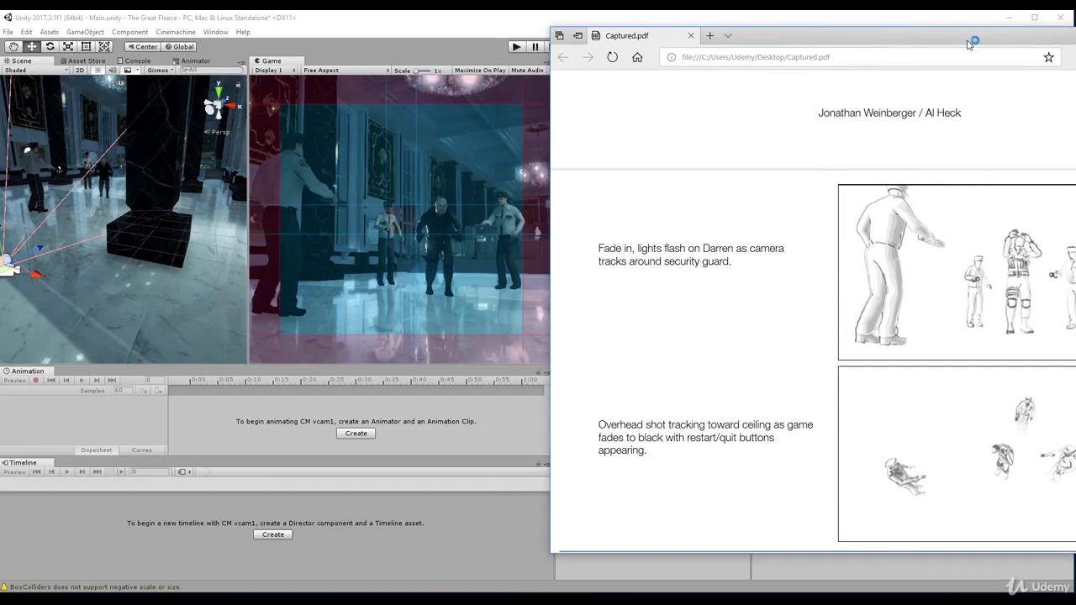
drag(981, 42, 1075, 72)
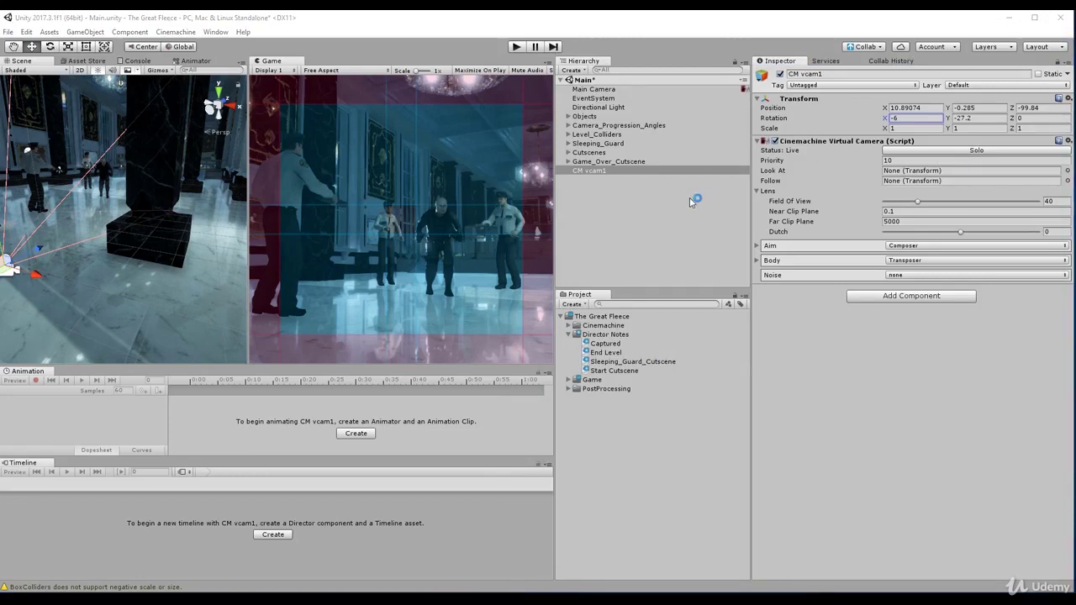
Step: Rename the CM vcam1 virtual camera to CM Fullshot
click(629, 172)
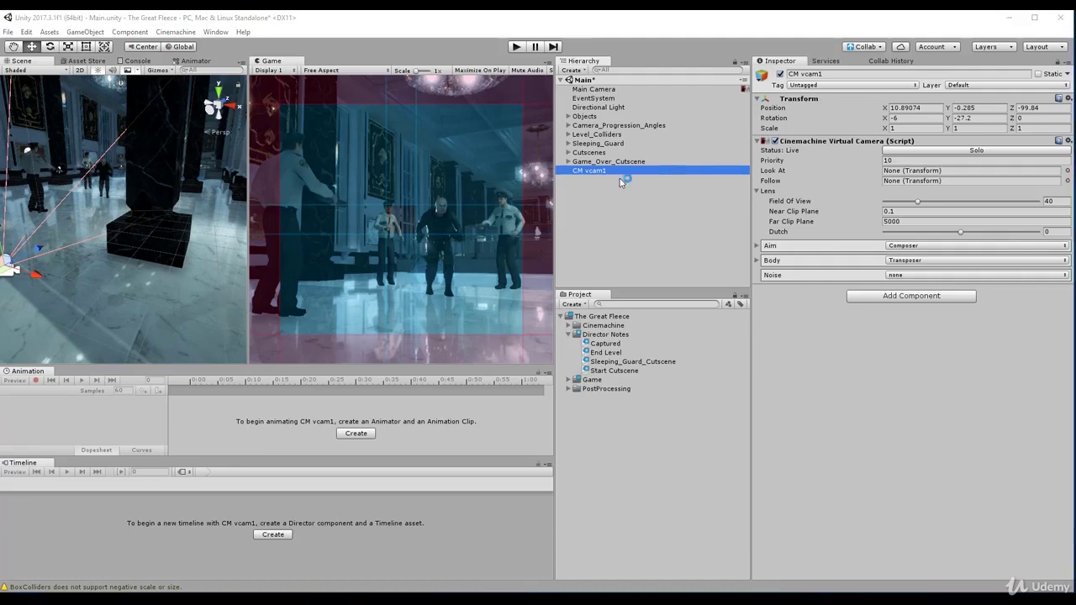
click(594, 174)
click(594, 163)
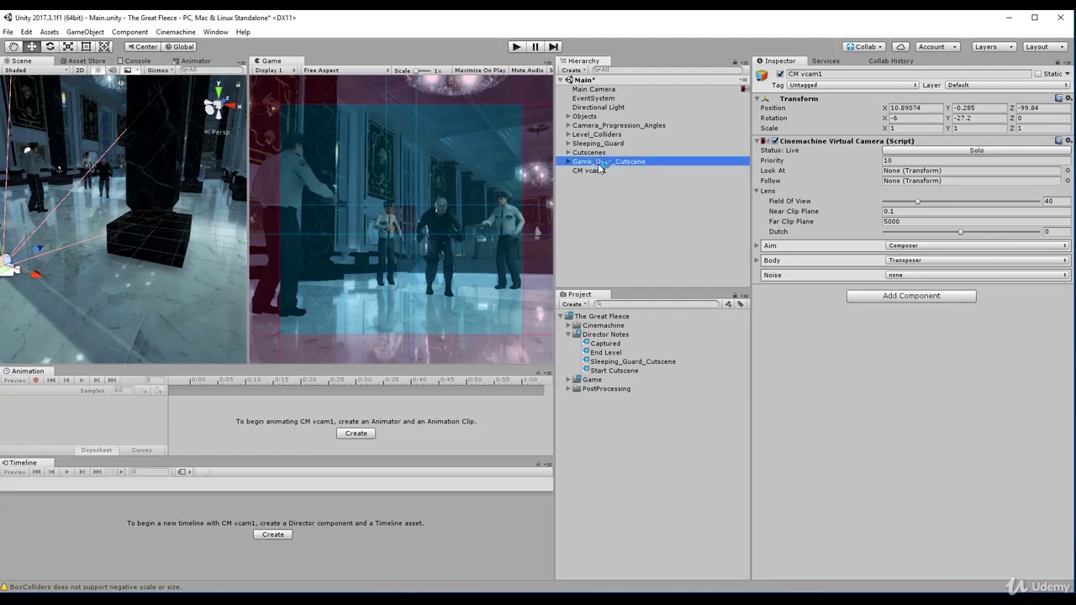
click(602, 172)
click(602, 172)
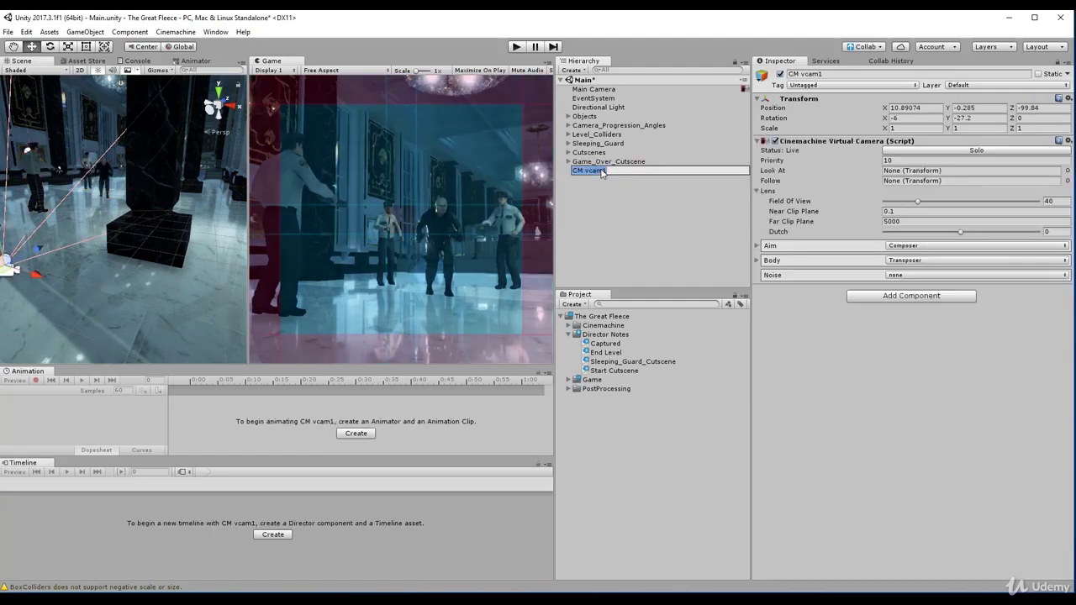
text(CM )
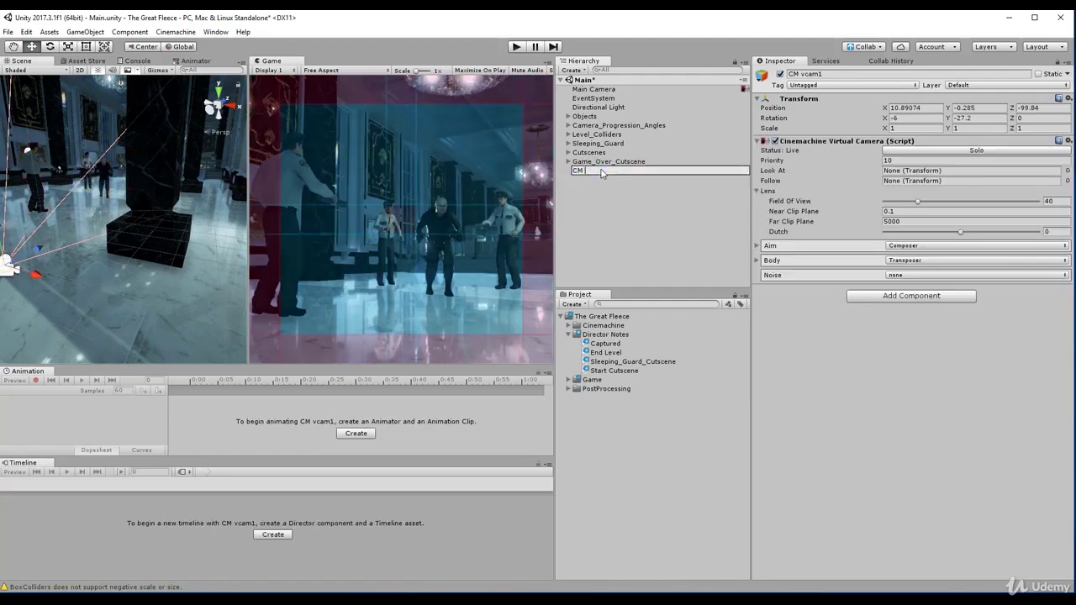
text(Fullsc)
key(Return)
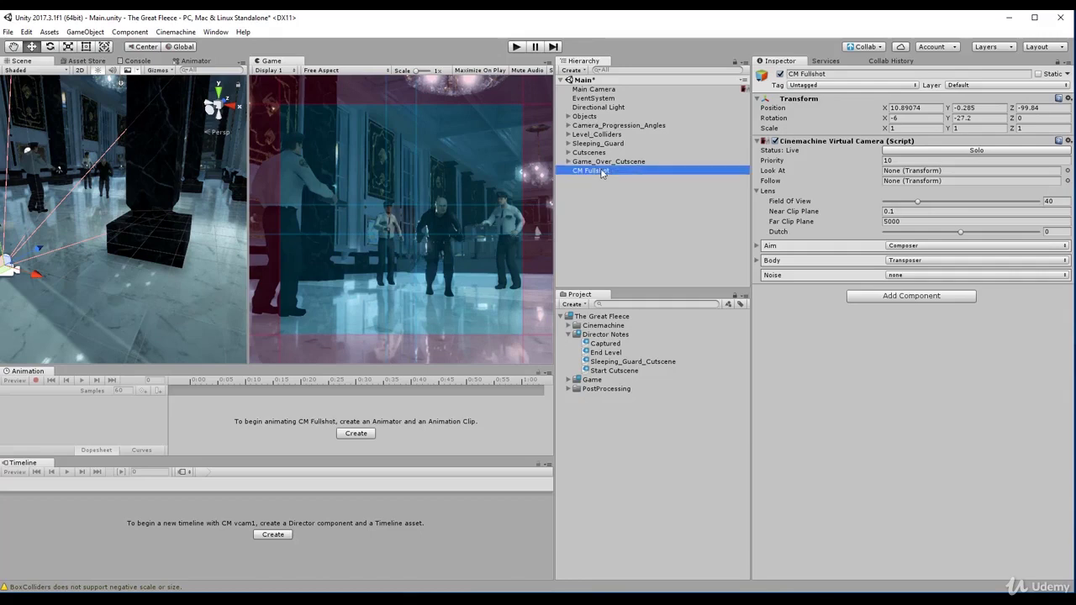
Step: Check how the virtual cameras inside Sleeping_Guard_Cutscene are organised and named
click(606, 161)
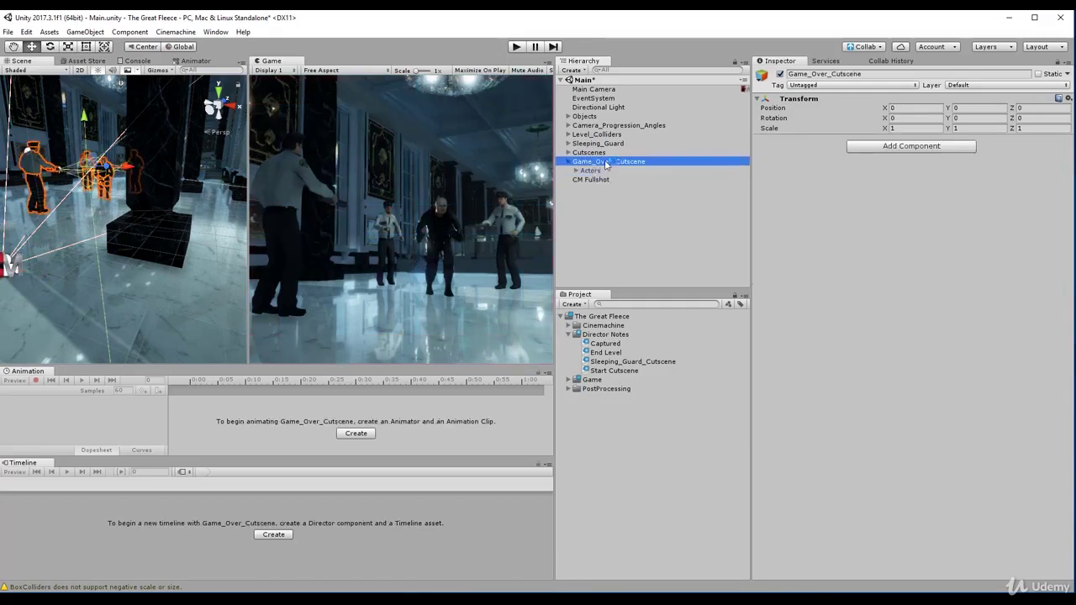
key(Down)
key(Up)
key(Left)
key(Up)
key(Right)
key(Down)
key(Right)
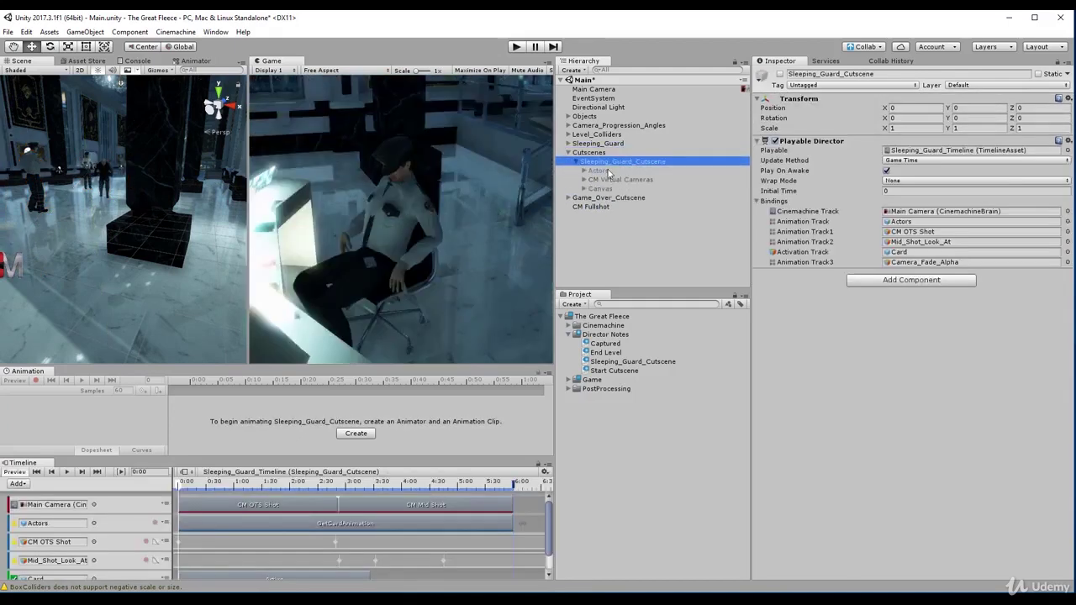
key(Down)
key(Right)
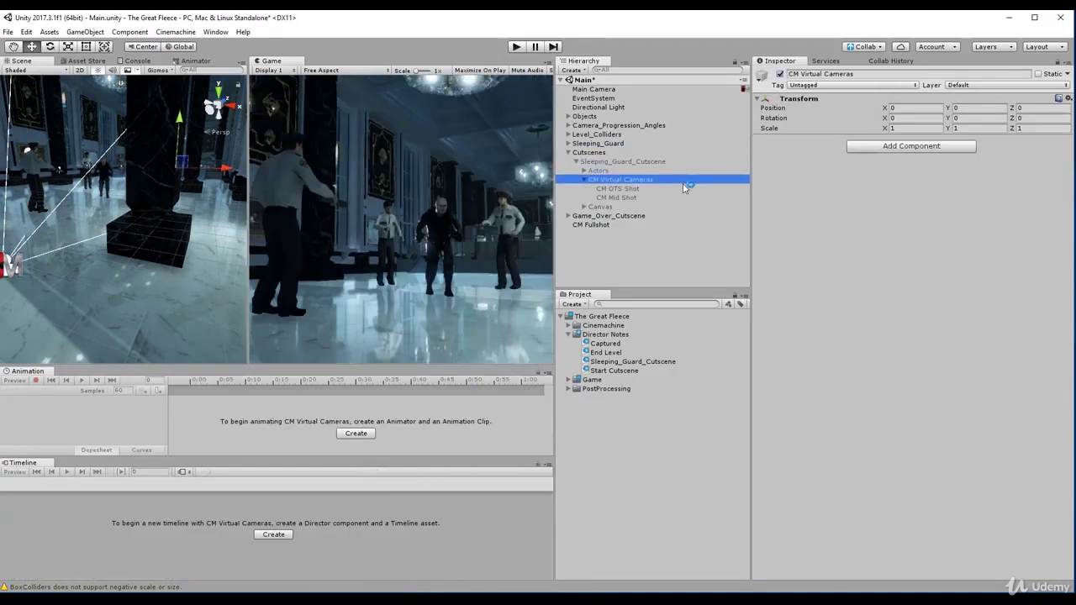
key(Up)
key(Down)
key(Left)
key(Up)
key(Up)
key(Left)
Step: Correct the virtual camera's name to CM Full Shot and clear the selection
click(618, 180)
click(609, 180)
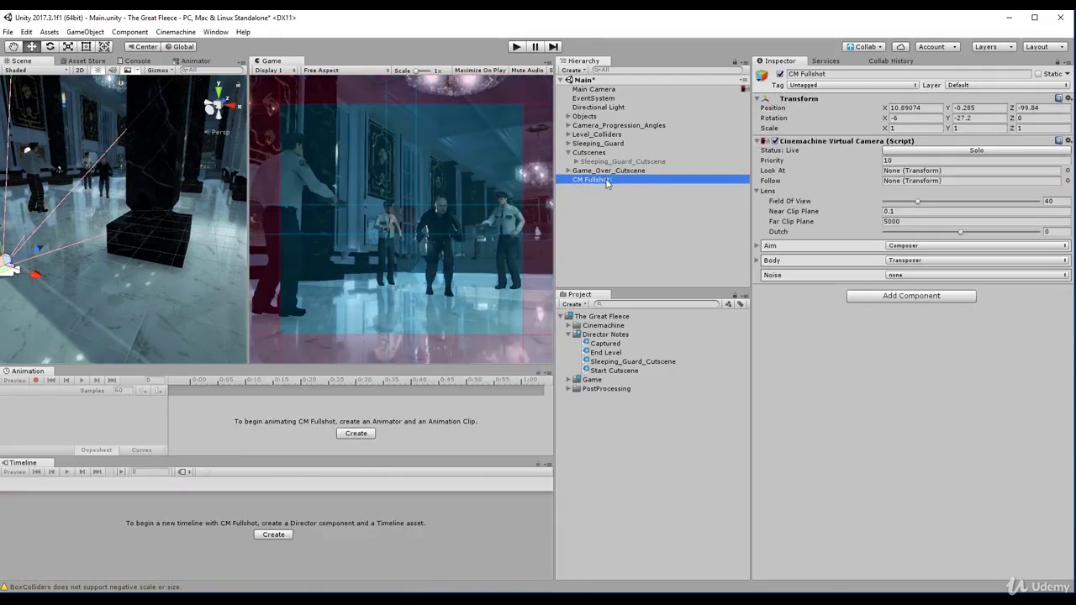
click(609, 180)
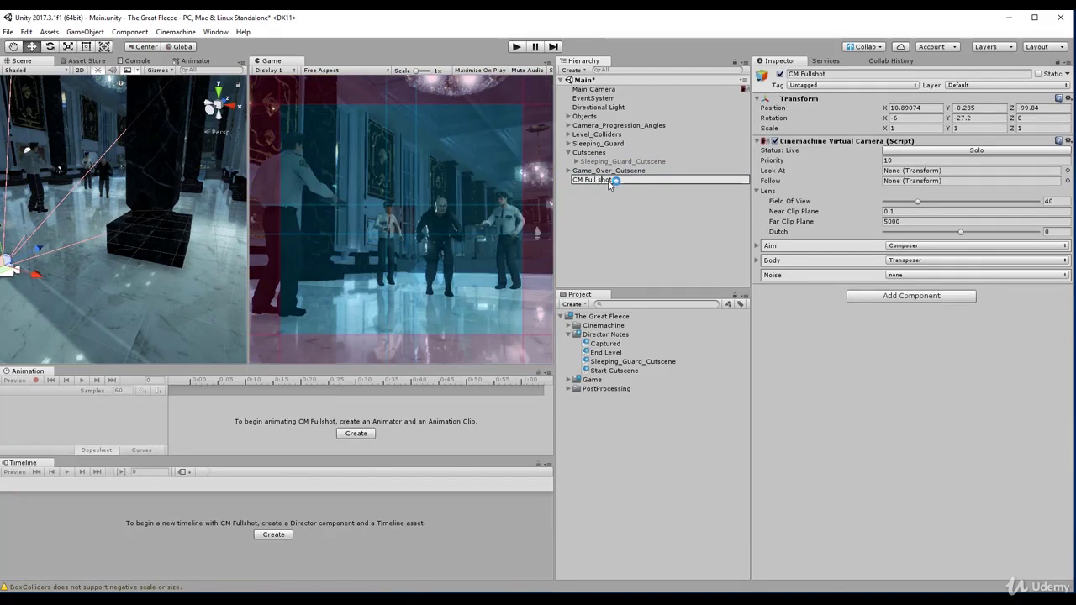
key(Delete)
text(S)
key(Return)
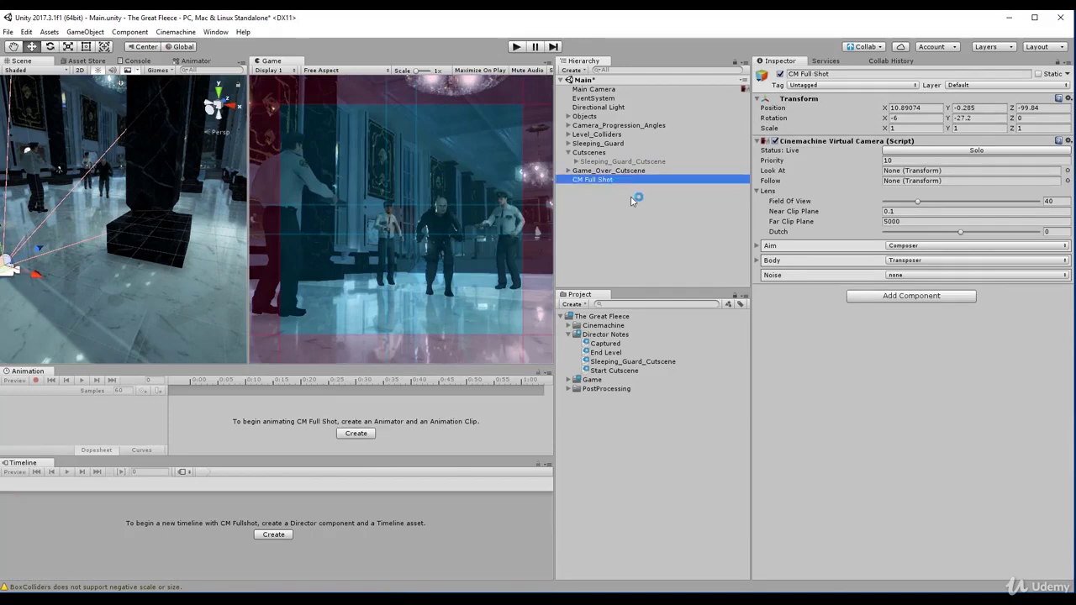
click(659, 208)
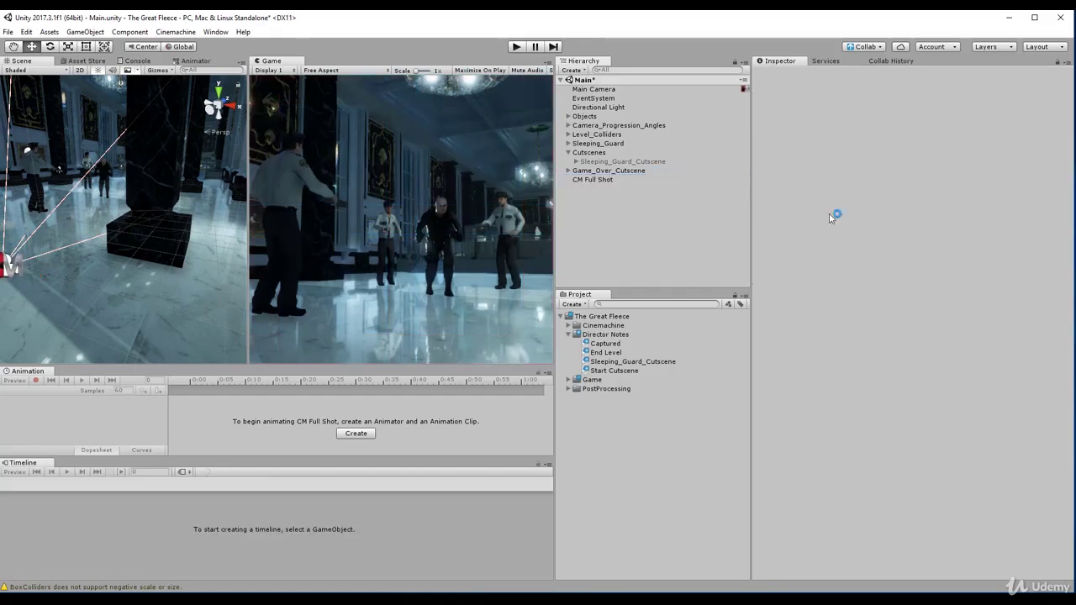
Step: Create a second Cinemachine virtual camera alongside CM Full Shot
click(602, 180)
click(599, 209)
click(187, 32)
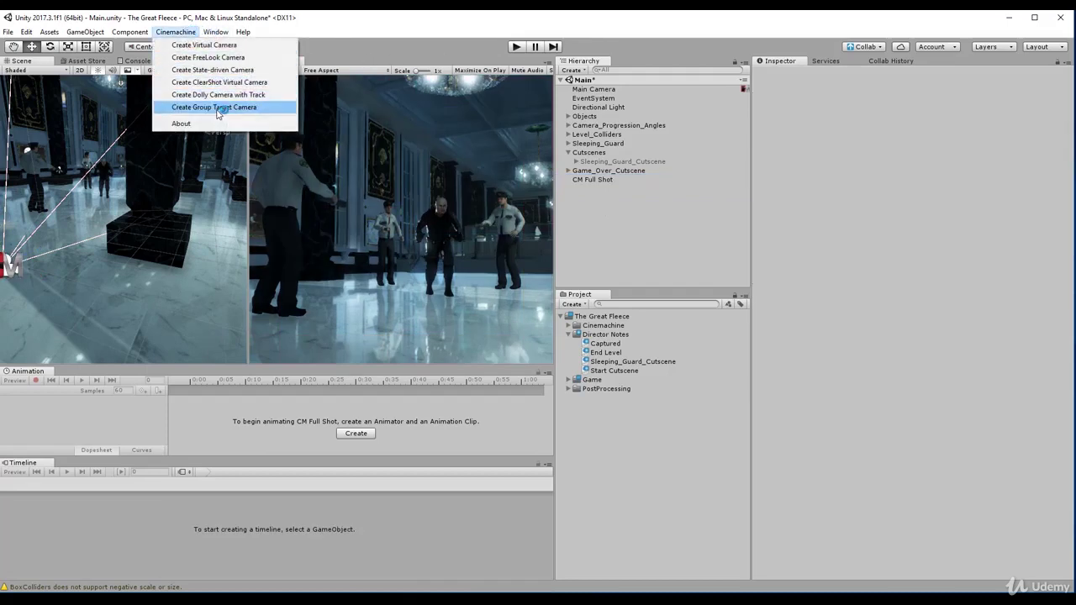
click(217, 44)
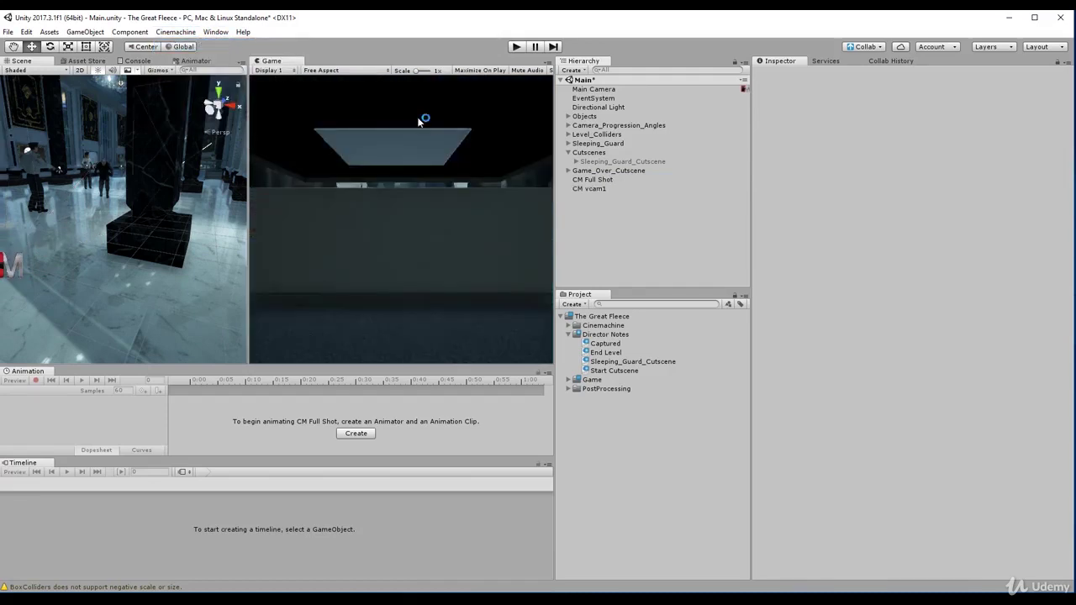
scroll(119, 185, up, 3)
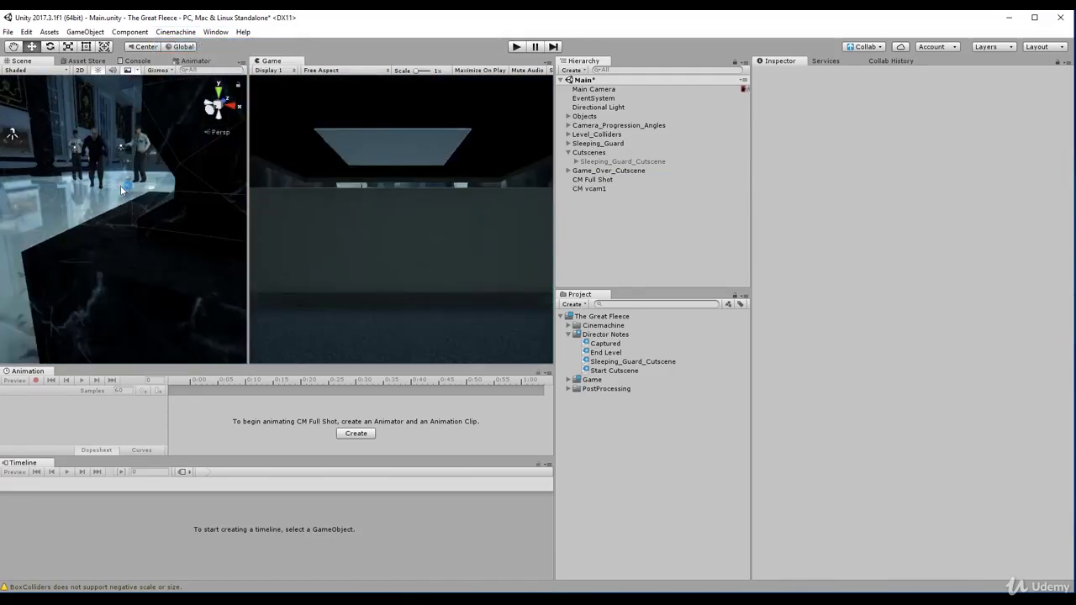
Step: Compare a raised view of the captured actors with the overhead shot in the Captured director's notes
scroll(120, 184, up, 2)
scroll(120, 185, up, 2)
click(135, 174)
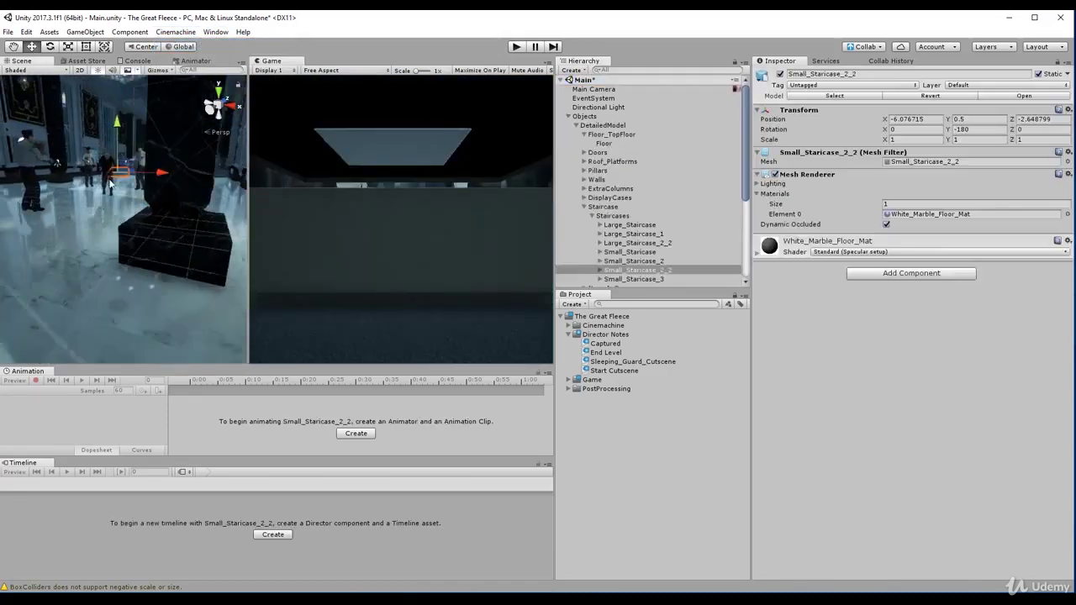
scroll(142, 185, up, 3)
alt+drag(147, 191, 164, 262)
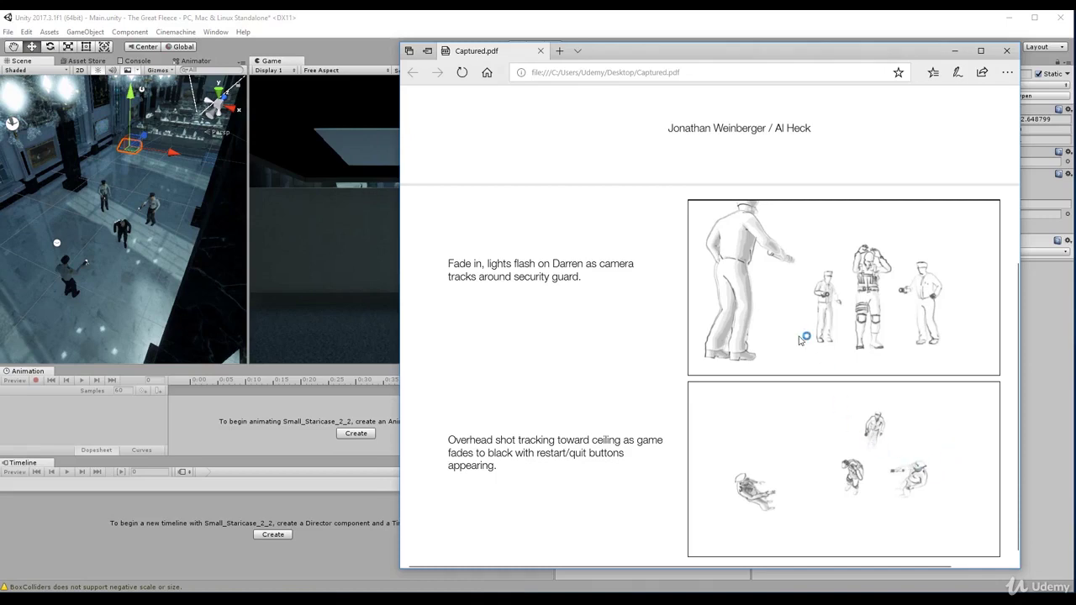
click(954, 51)
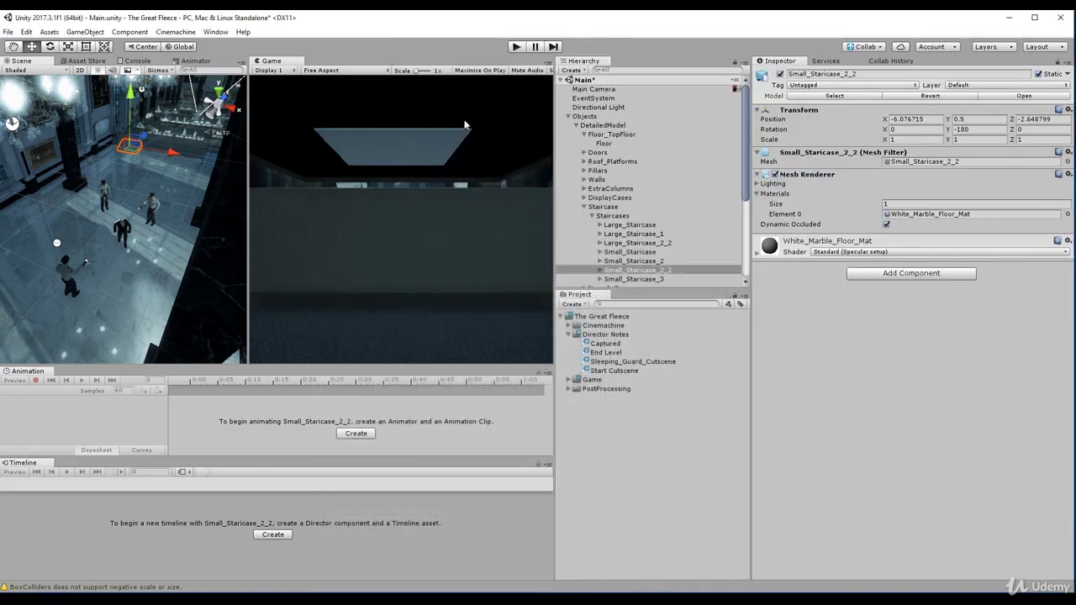
scroll(137, 243, up, 3)
alt+drag(138, 243, 202, 234)
scroll(174, 267, up, 4)
scroll(202, 229, down, 1)
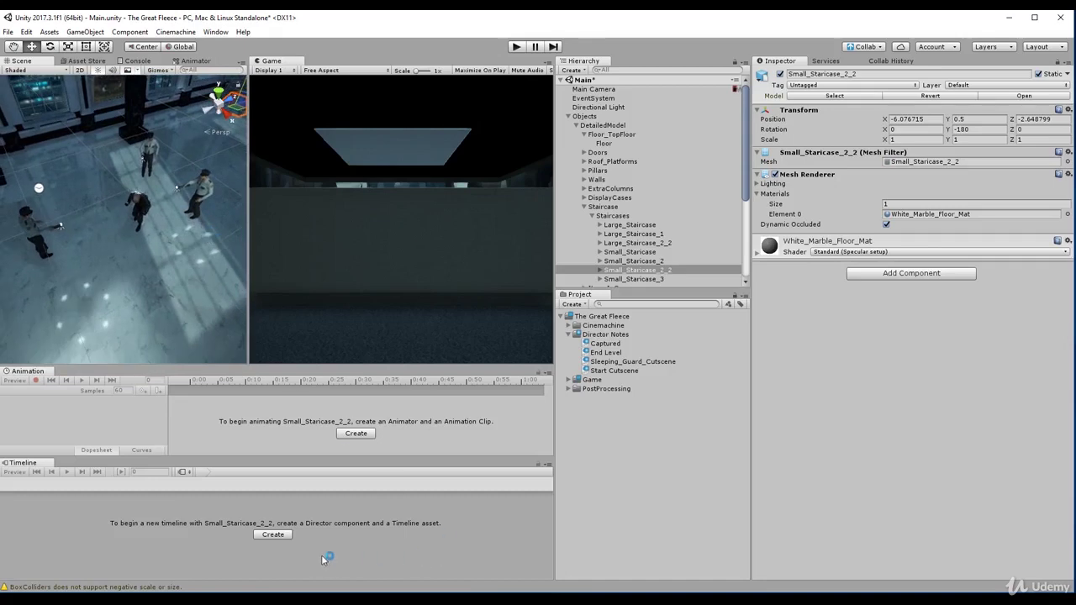
key(alt+Tab)
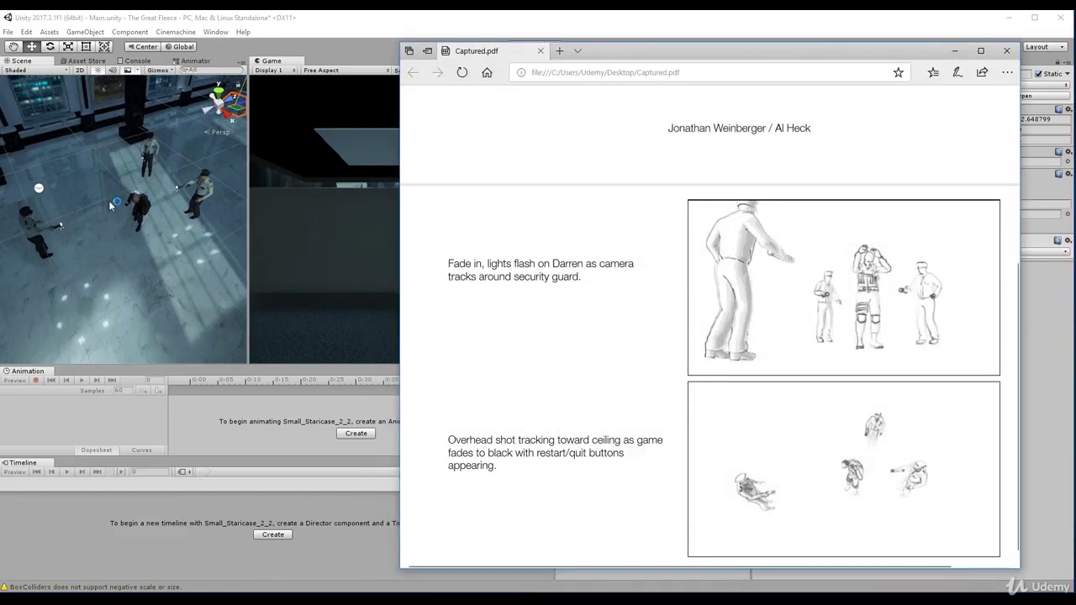
Step: Look down on the surrounded actors in the Scene view and collapse the Objects group in the Hierarchy
click(144, 248)
alt+drag(144, 248, 149, 287)
scroll(149, 288, up, 4)
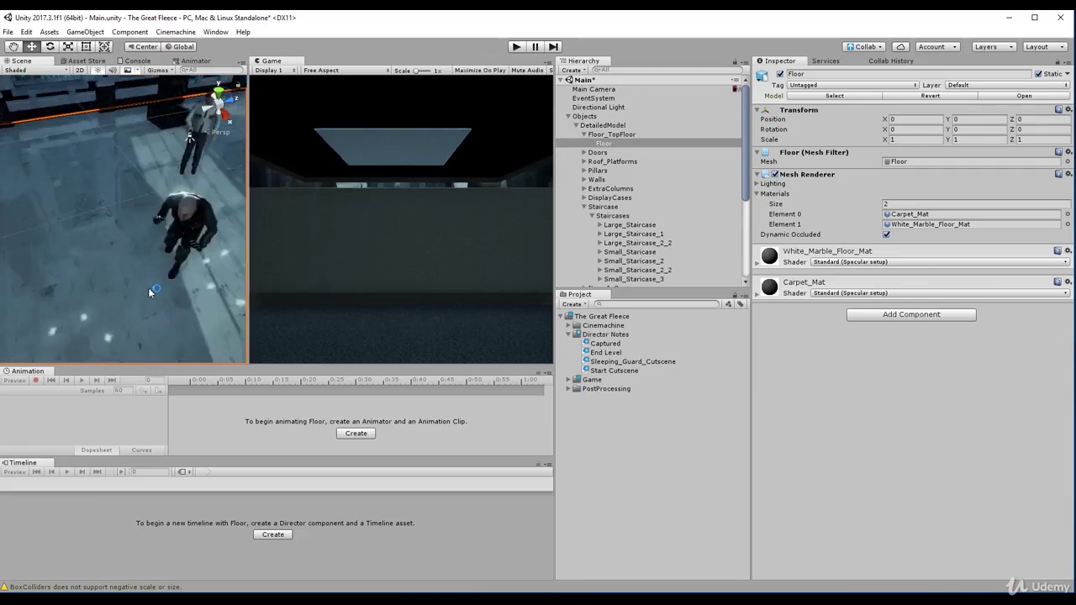
scroll(150, 290, down, 6)
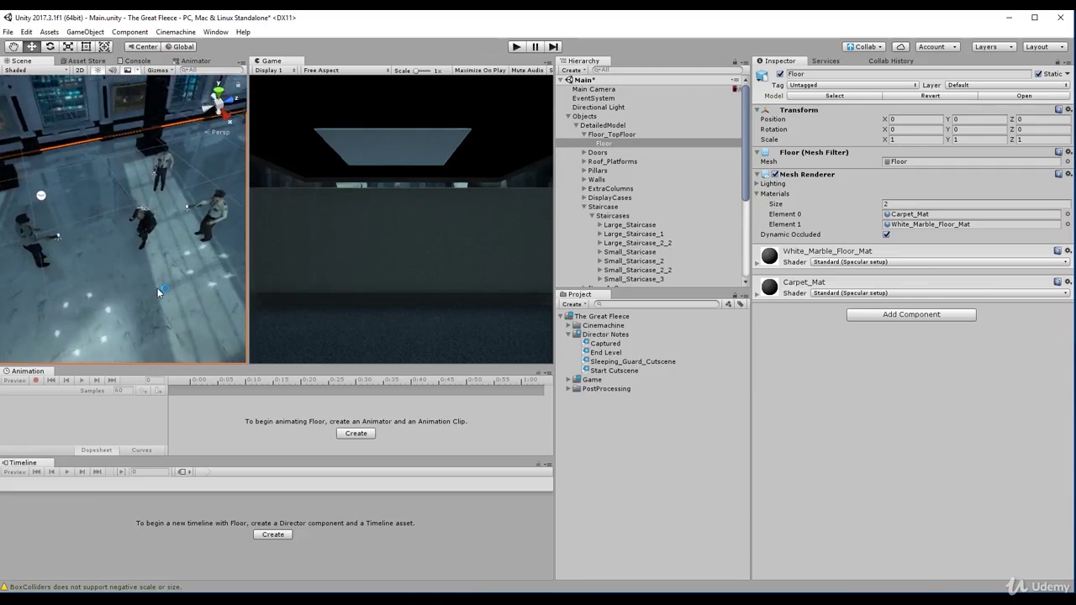
key(Right)
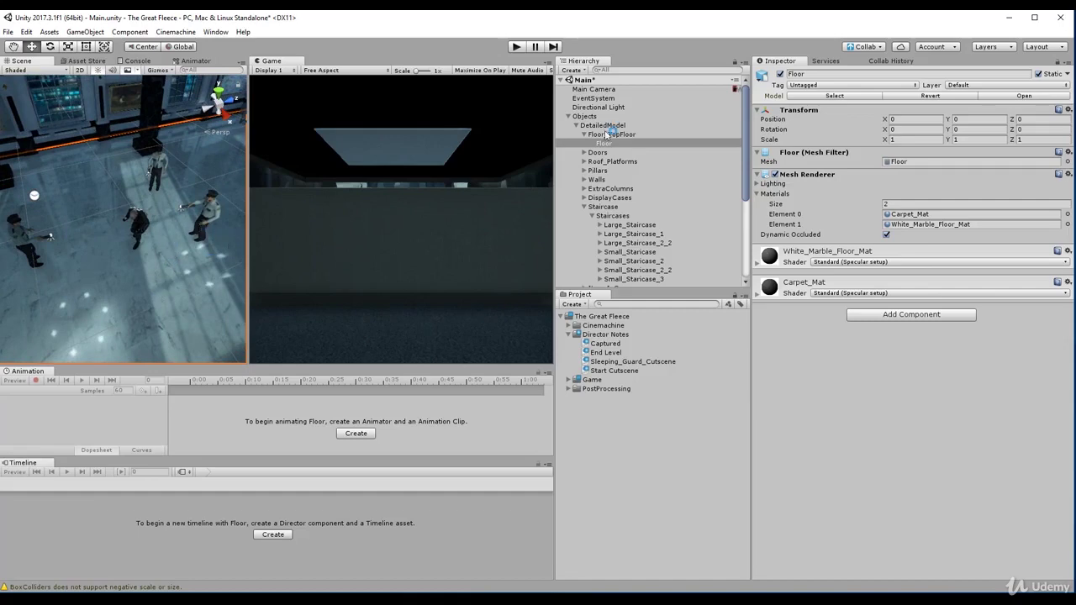
click(584, 116)
key(Left)
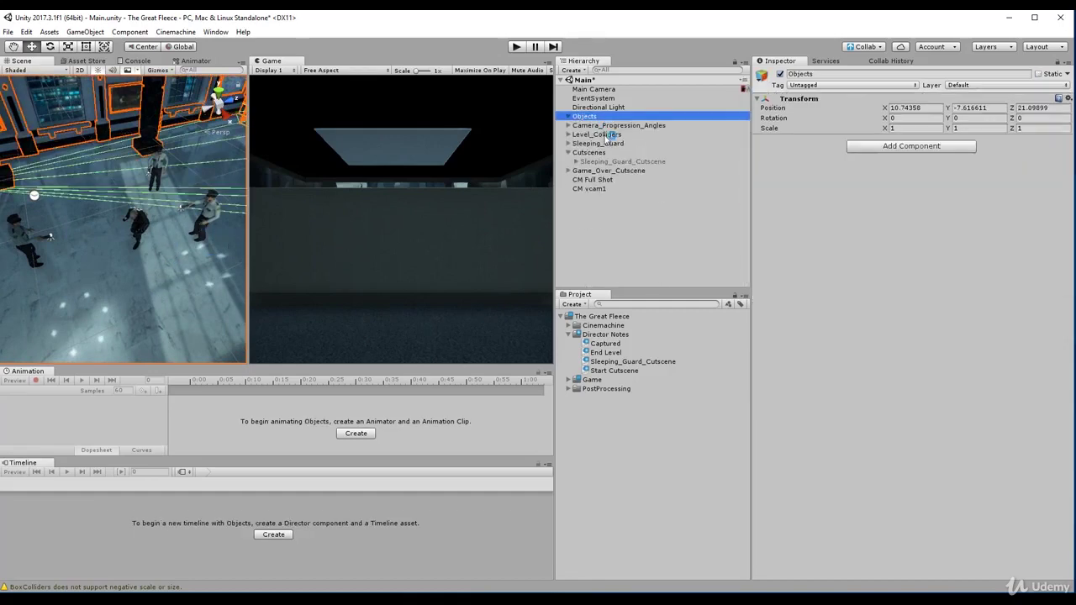
Step: Align CM vcam1 with the raised Scene view of the captured group, then realign it from farther back
click(604, 189)
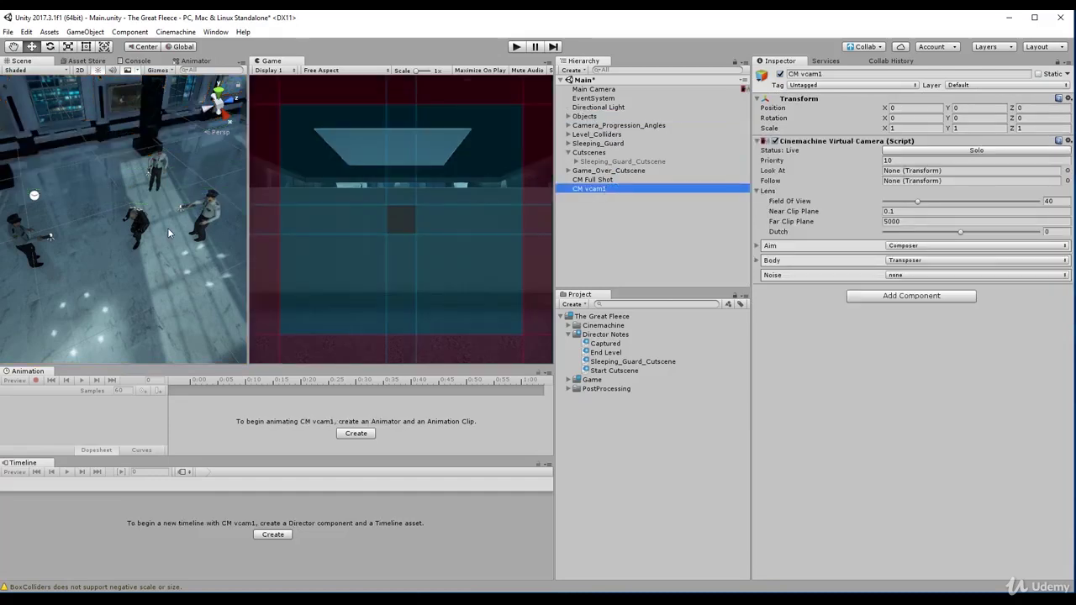
key(ctrl+shift+f)
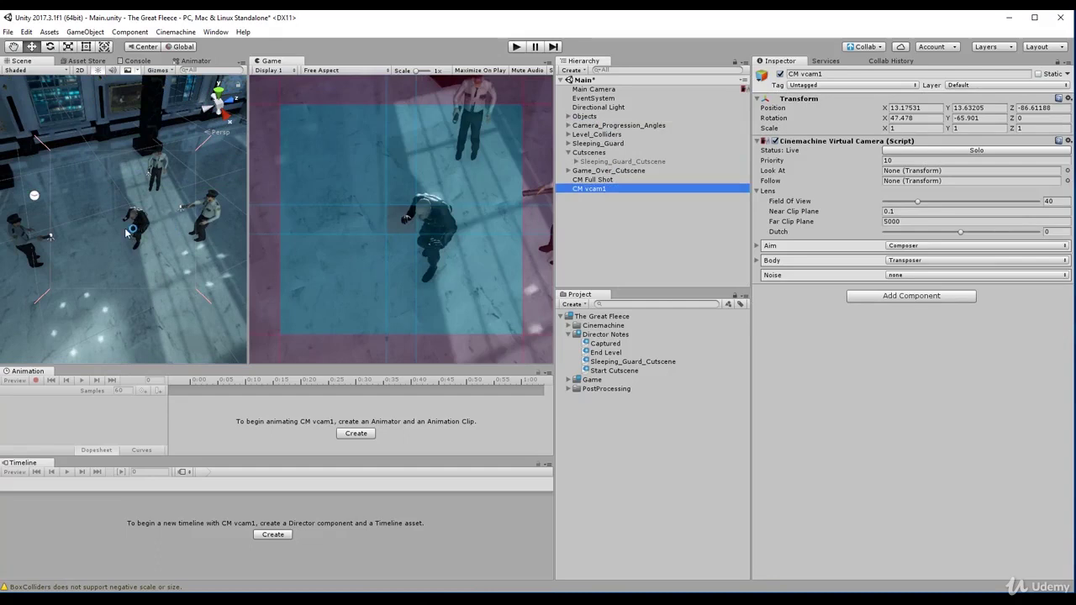
key(f)
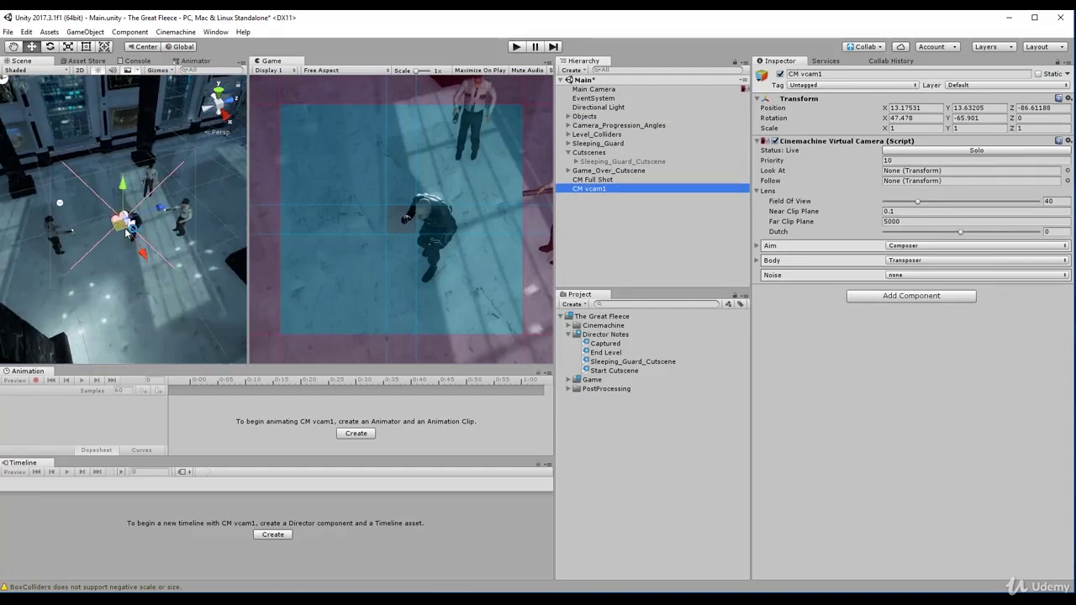
drag(249, 210, 242, 242)
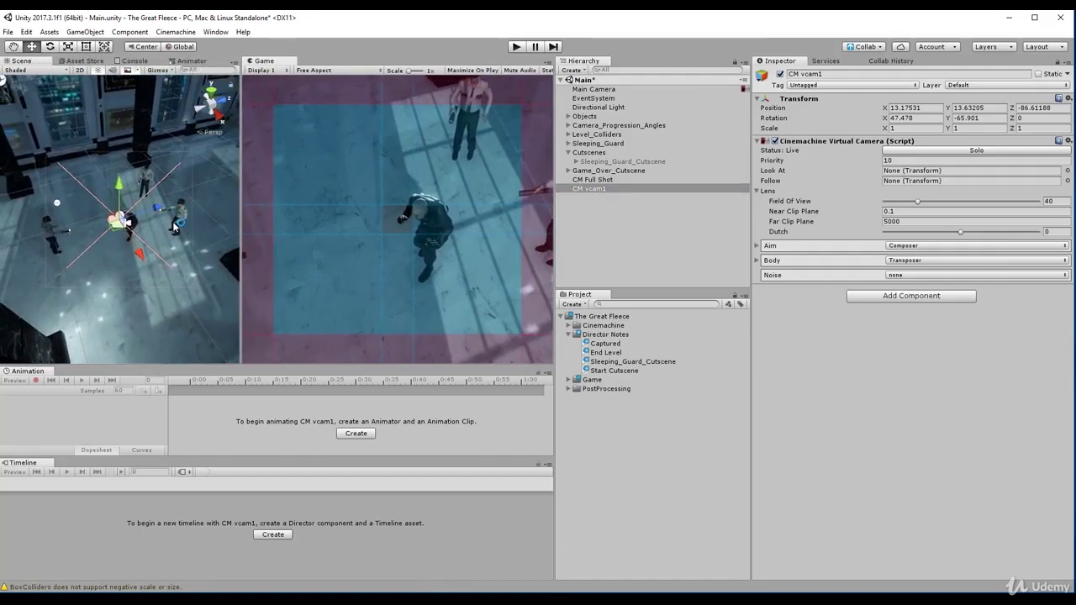
key(ctrl+shift+f)
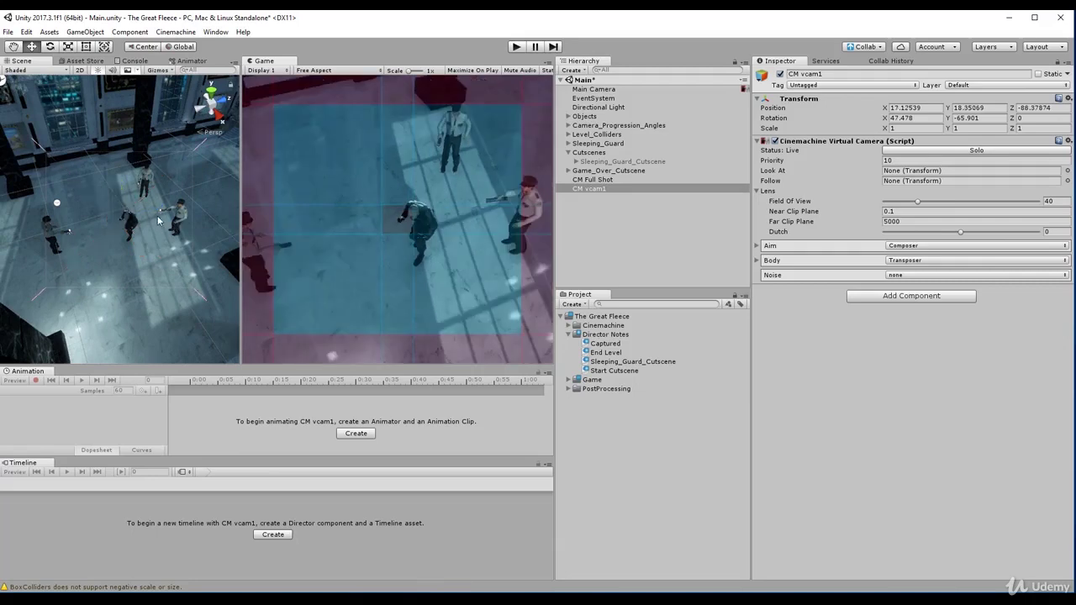
key(f)
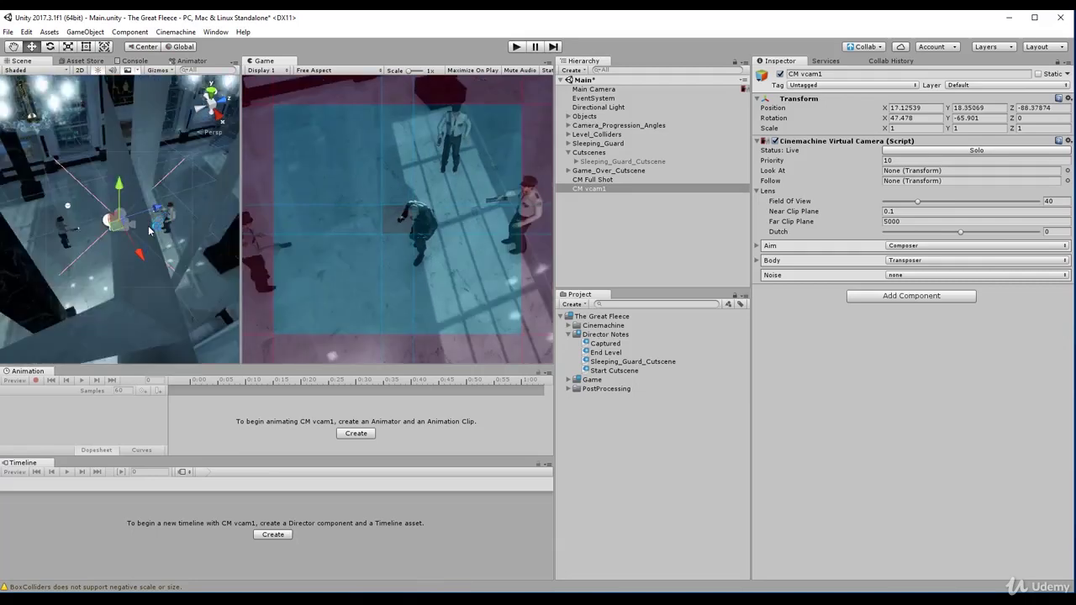
scroll(73, 224, up, 2)
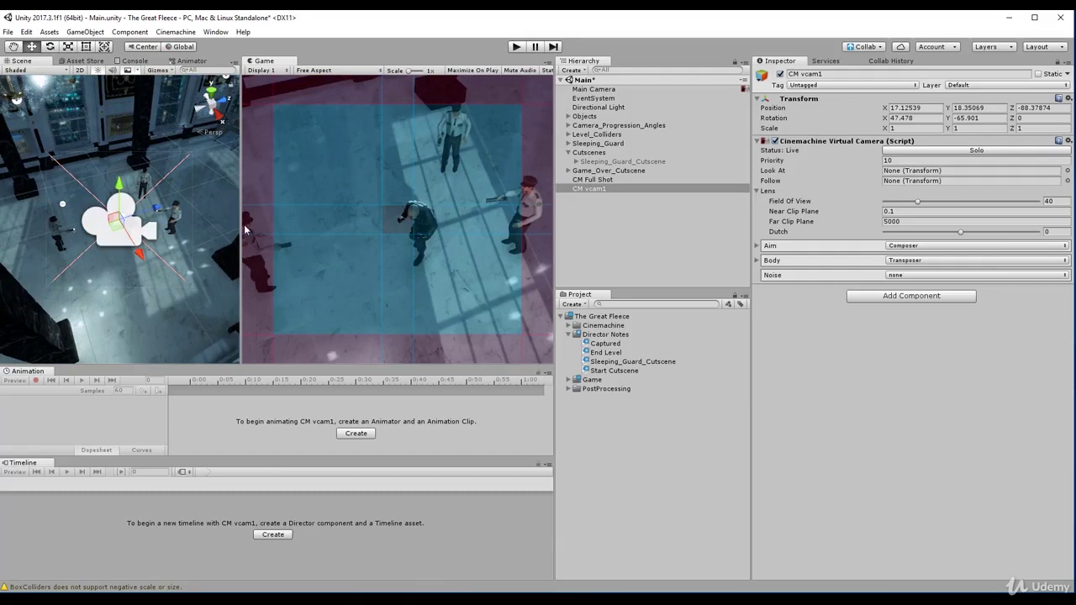
Step: Widen the Game view and check the framing against the overhead shot in the Captured director's notes
drag(242, 227, 140, 227)
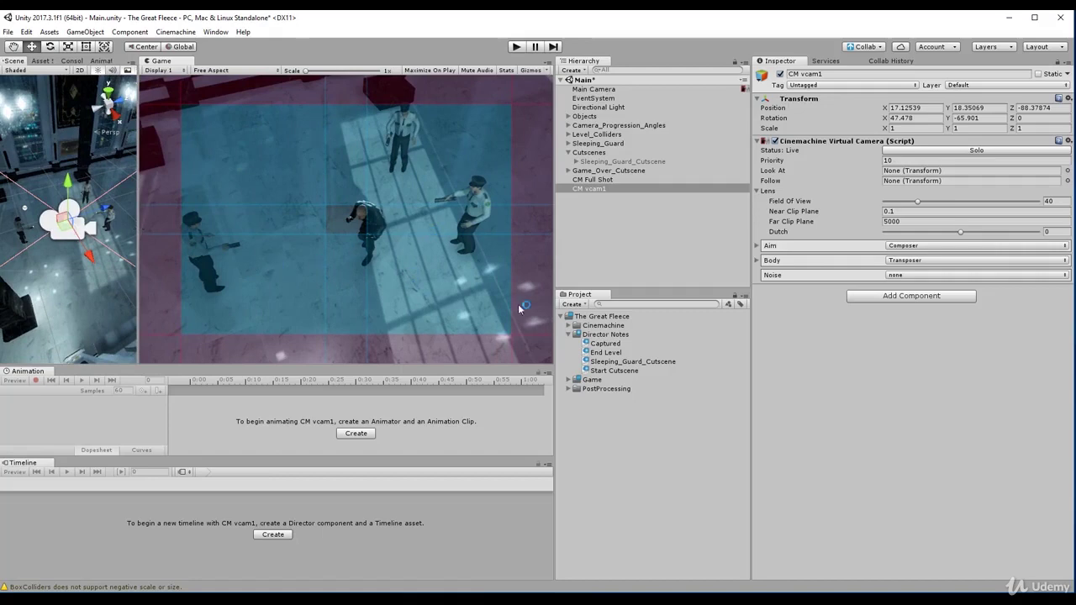
key(alt+Tab)
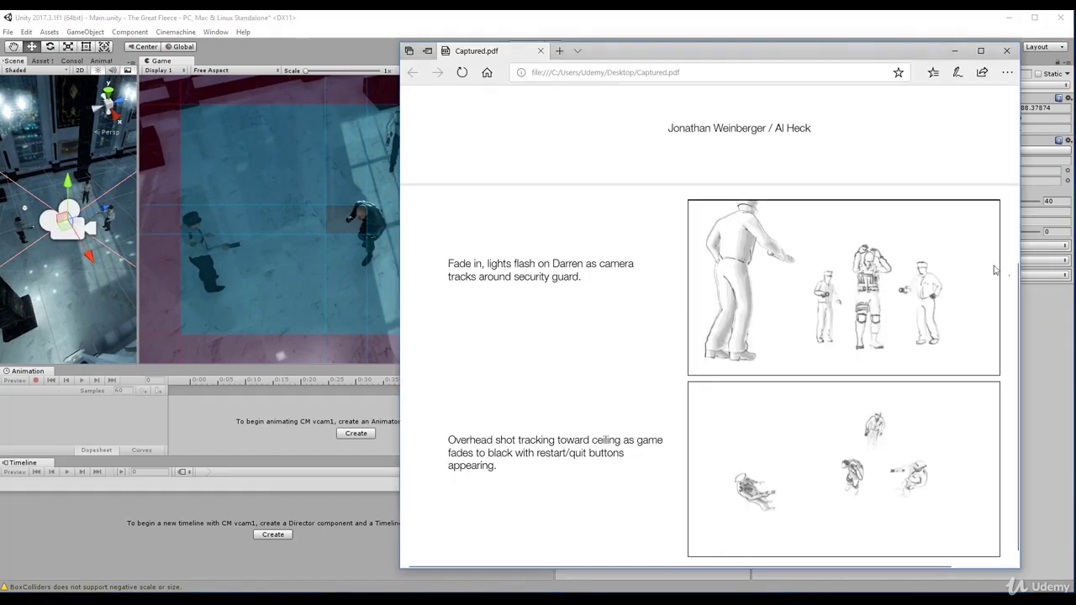
click(955, 52)
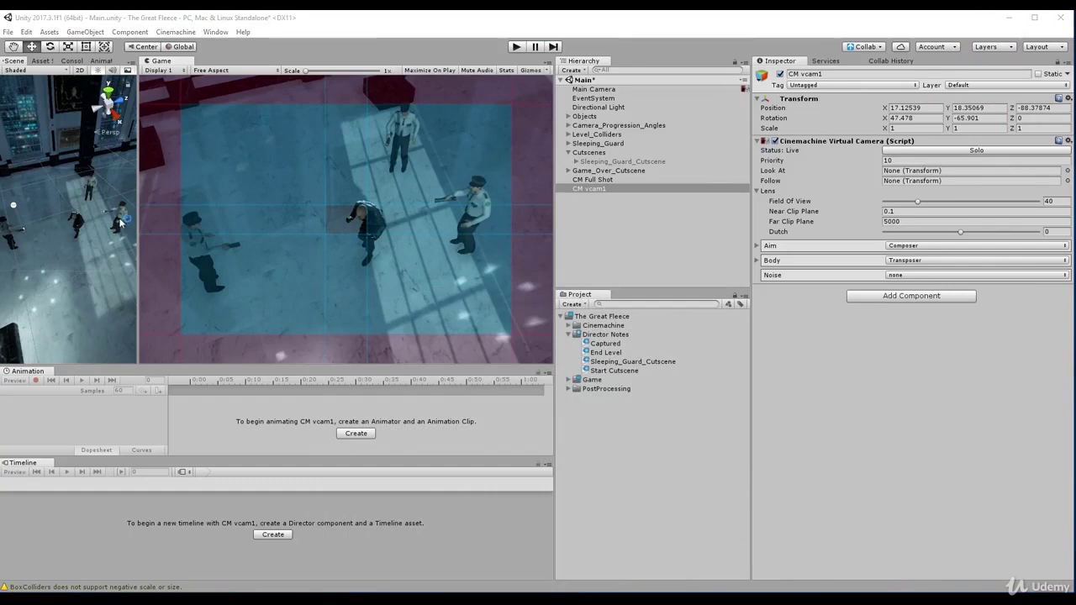
Step: Enlarge the Scene view, frame the group from a steeper, nearly top-down angle, and align CM vcam1 with it
drag(136, 192, 311, 195)
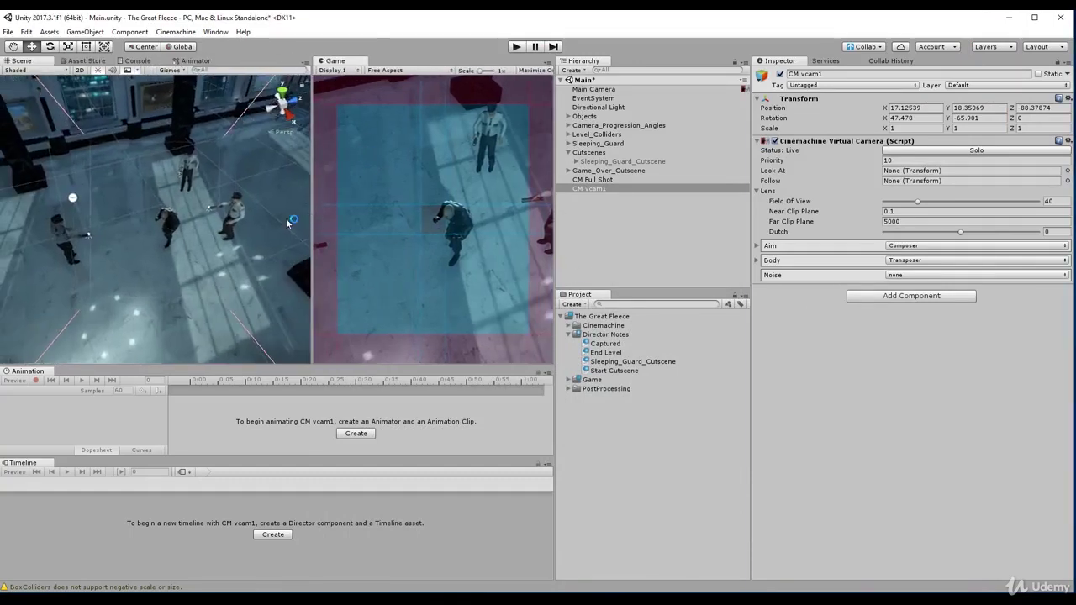
key(f)
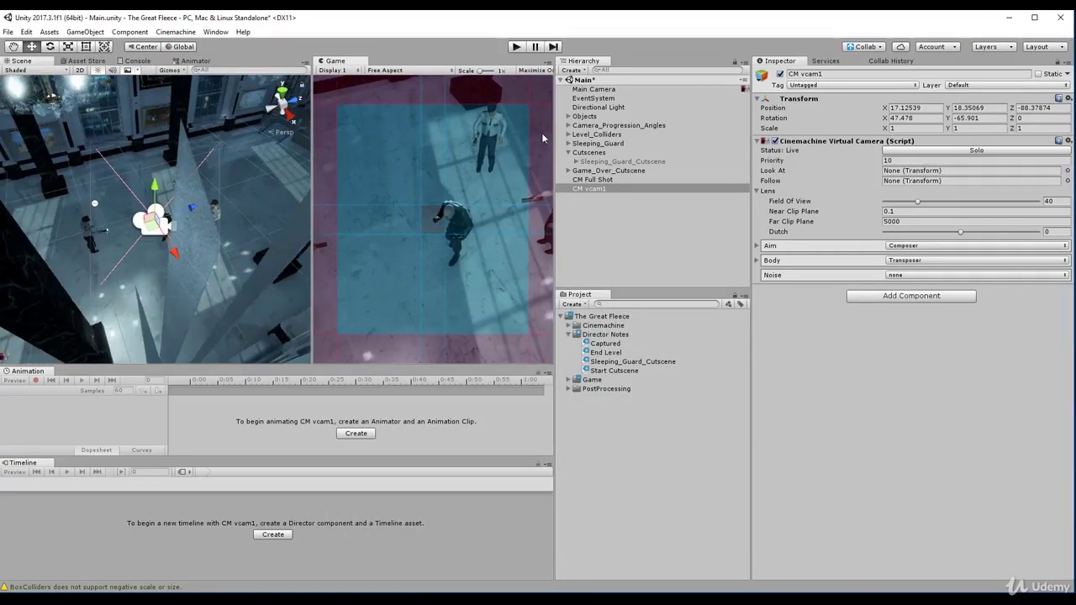
scroll(189, 230, up, 5)
right_drag(188, 231, 210, 273)
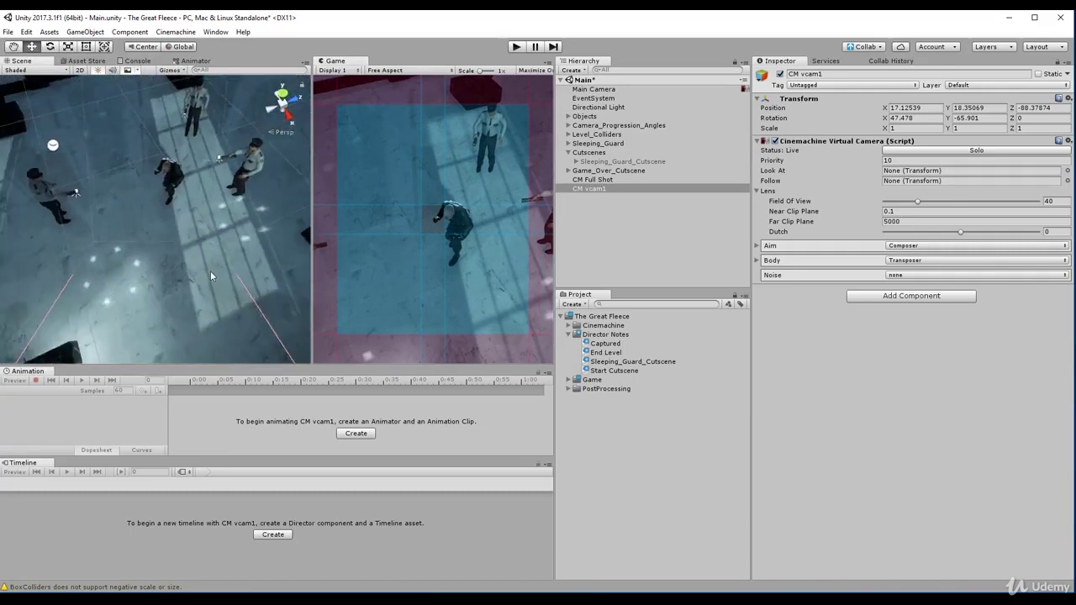
scroll(211, 274, down, 10)
scroll(211, 274, up, 10)
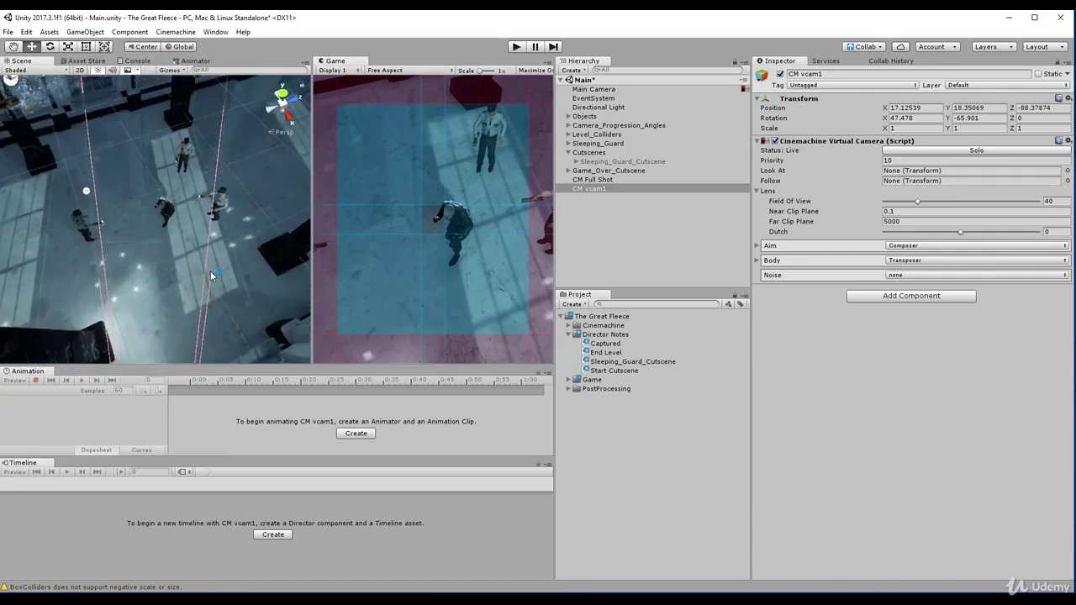
right_drag(209, 269, 203, 326)
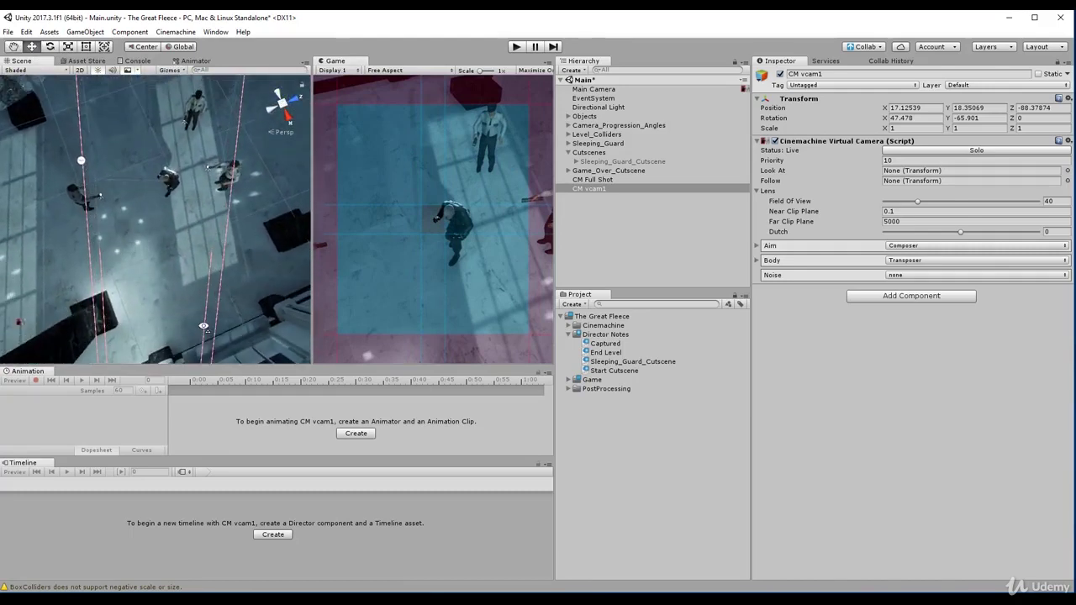
key(ctrl+shift+f)
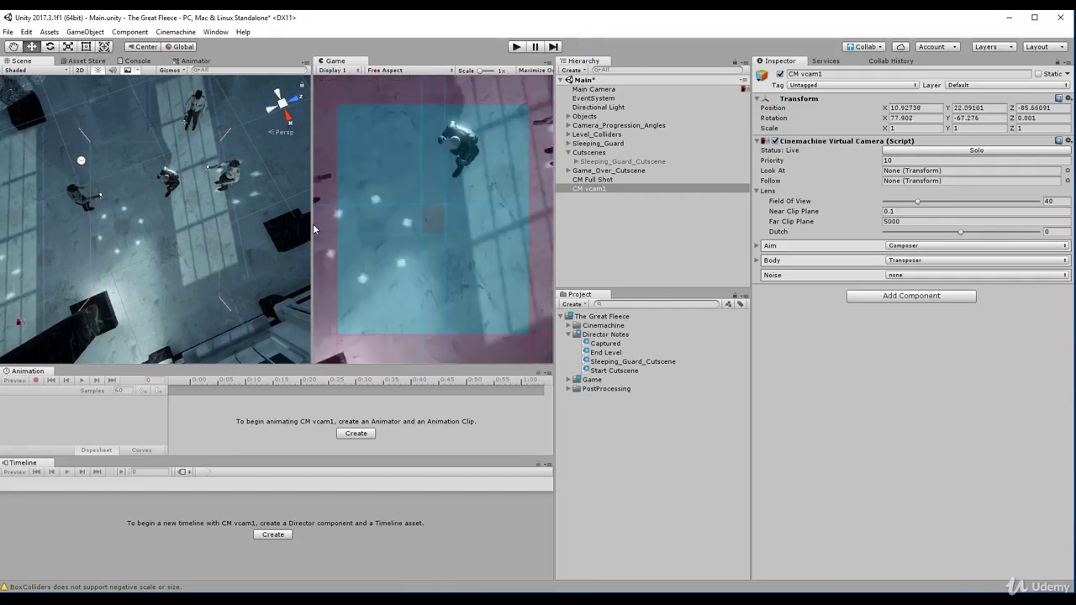
Step: Tilt the view slightly back up to the captured thief and realign CM vcam1 with it
drag(313, 224, 239, 221)
right_drag(150, 233, 151, 205)
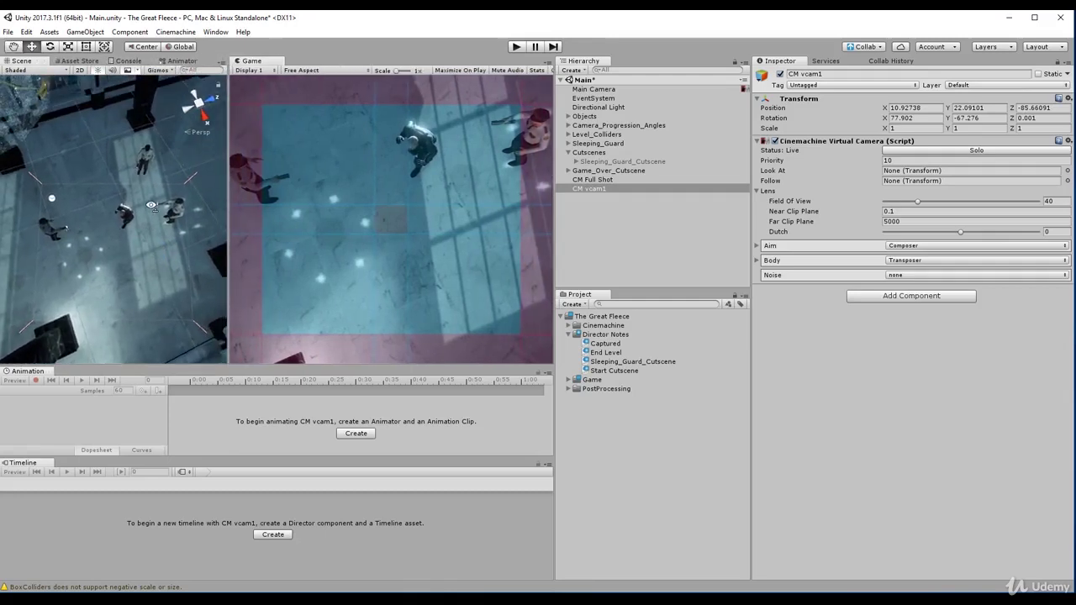
key(ctrl+shift+f)
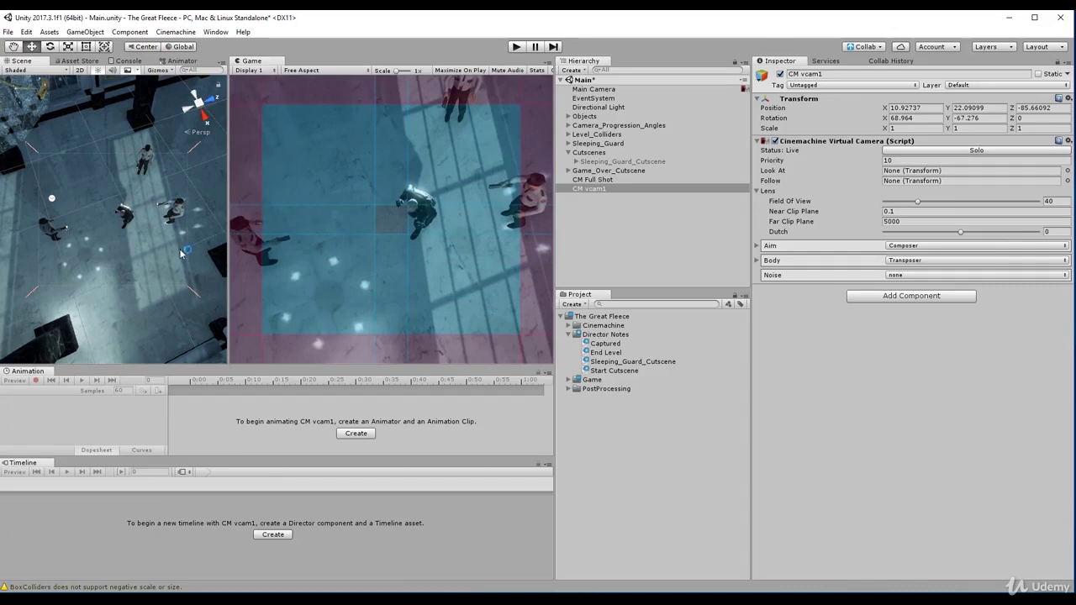
Step: Realign CM vcam1 from a closer view, then from farther back to fit all three guards, and widen the Game view
key(f)
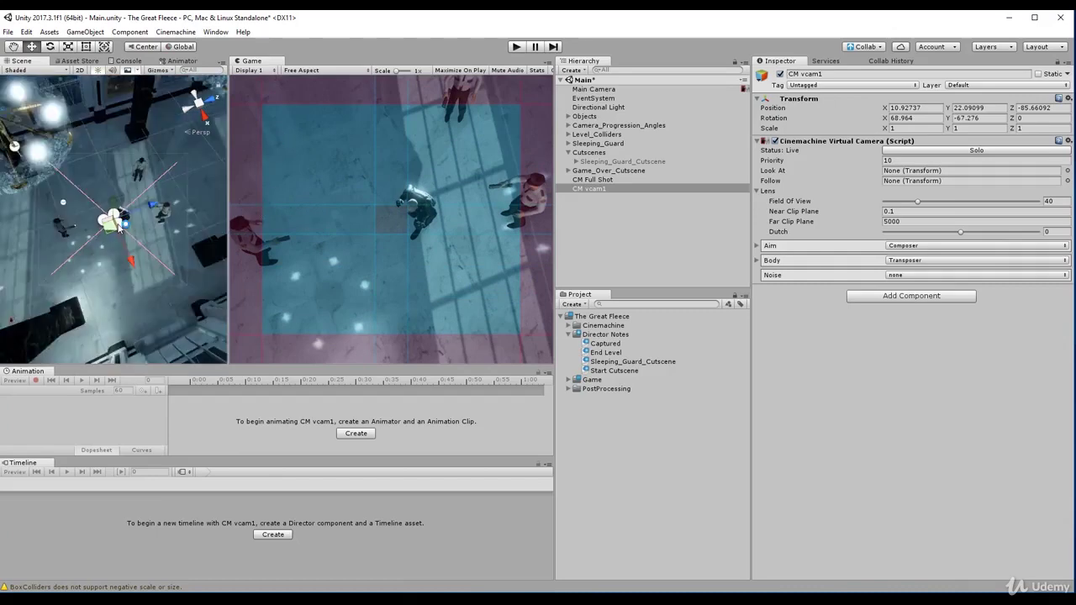
scroll(120, 228, up, 4)
mouse_move(145, 226)
right_down()
mouse_move(160, 210)
mouse_move(145, 212)
right_up()
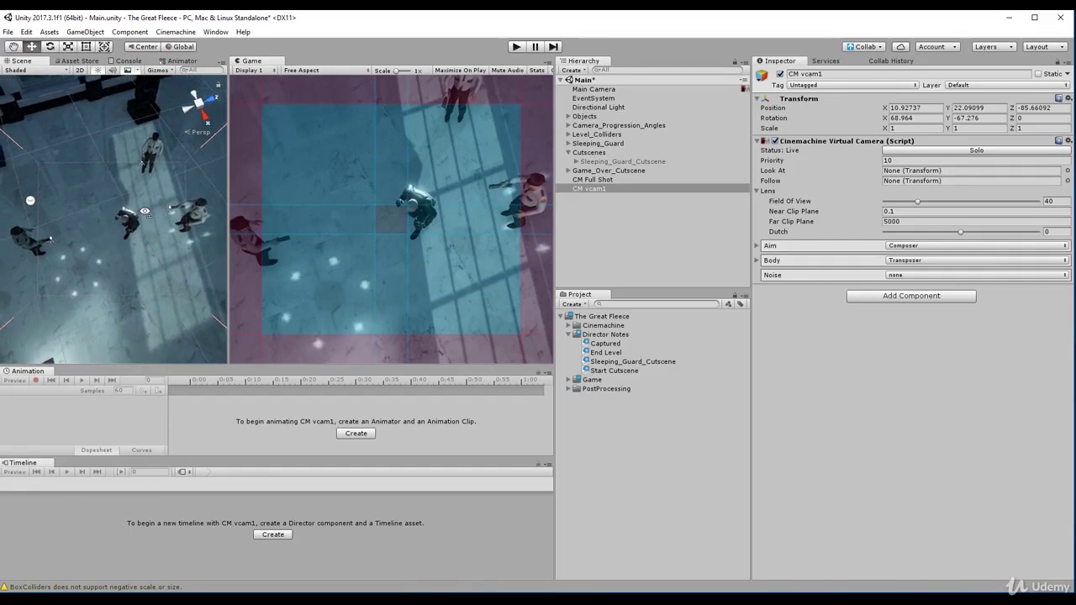
key(ctrl+shift+f)
scroll(141, 216, down, 5)
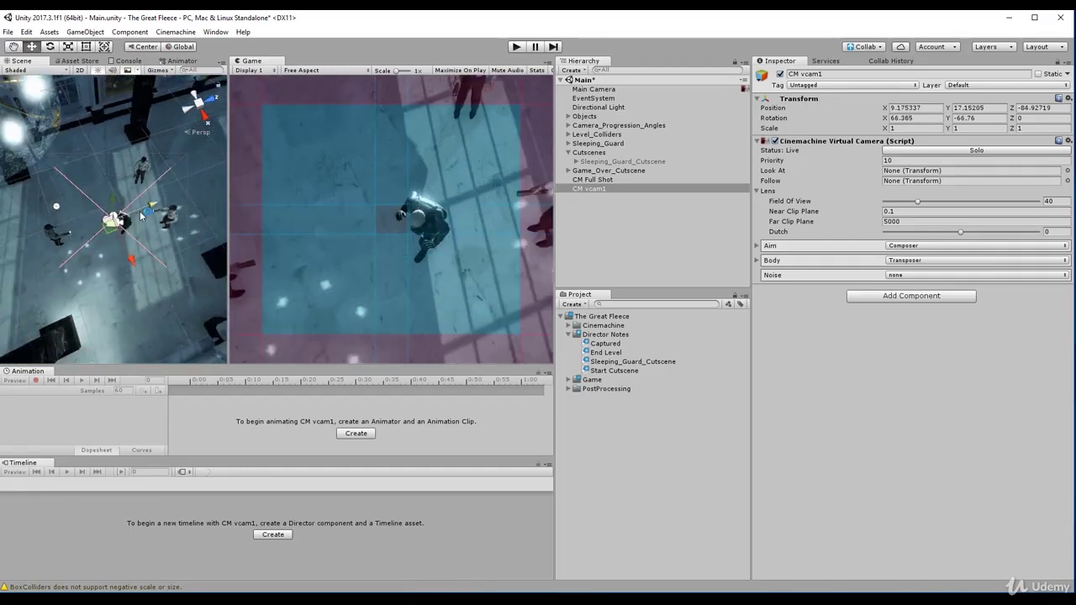
key(ctrl+shift+f)
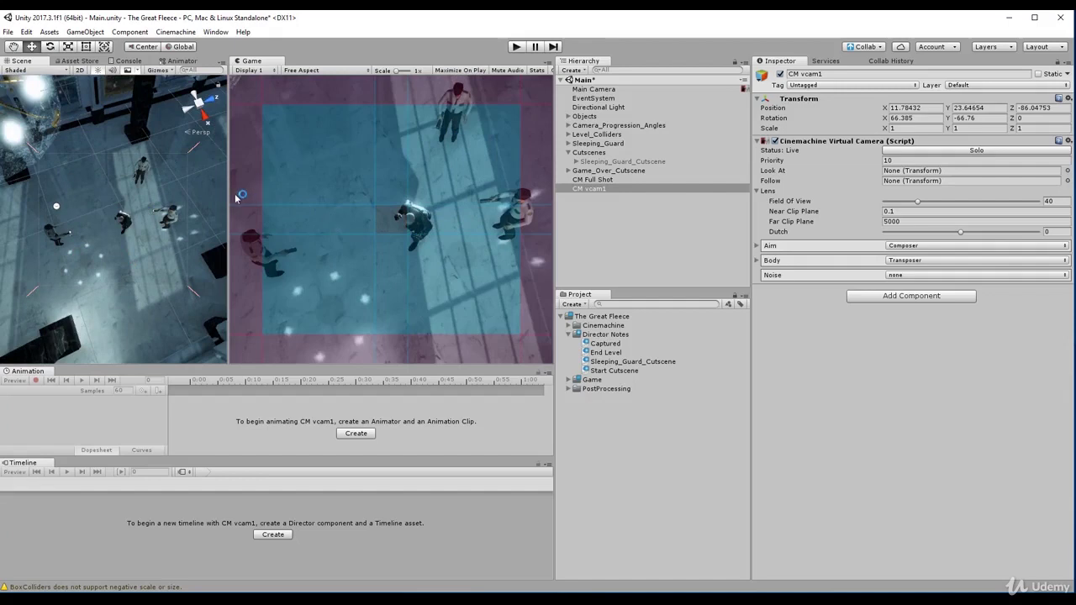
mouse_move(227, 199)
mouse_down()
mouse_move(181, 199)
mouse_move(228, 202)
mouse_move(211, 205)
mouse_up()
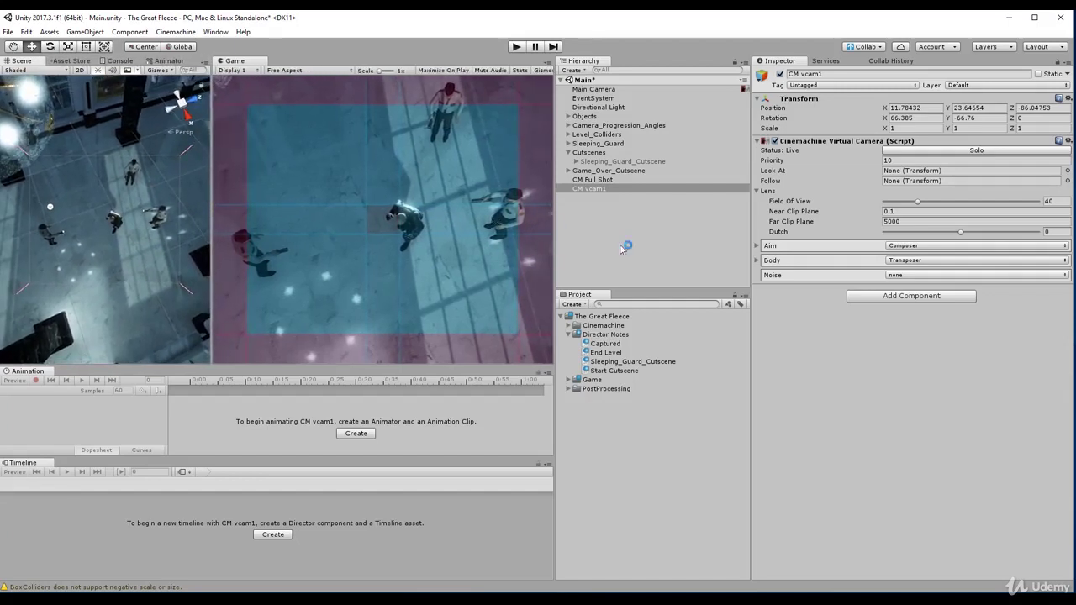
Step: Fine-tune CM vcam1's overhead framing by moving it to about X 11.17 and Y 20.89
key(f)
scroll(81, 242, down, 5)
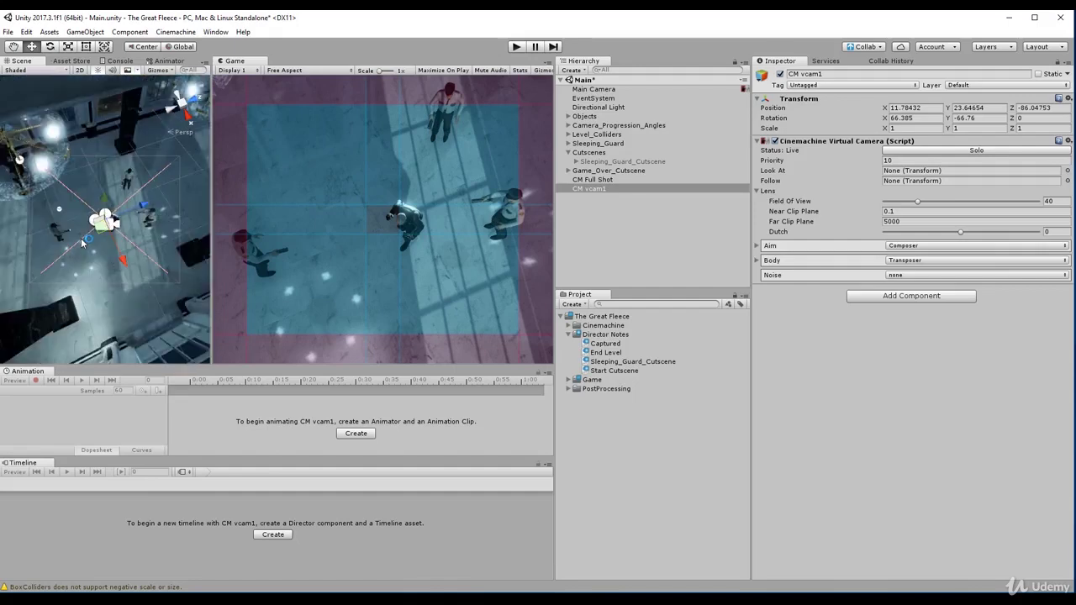
mouse_move(82, 242)
alt+mouse_down()
mouse_move(178, 227)
mouse_move(91, 236)
mouse_move(95, 225)
mouse_move(97, 250)
alt+mouse_up()
drag(158, 134, 158, 223)
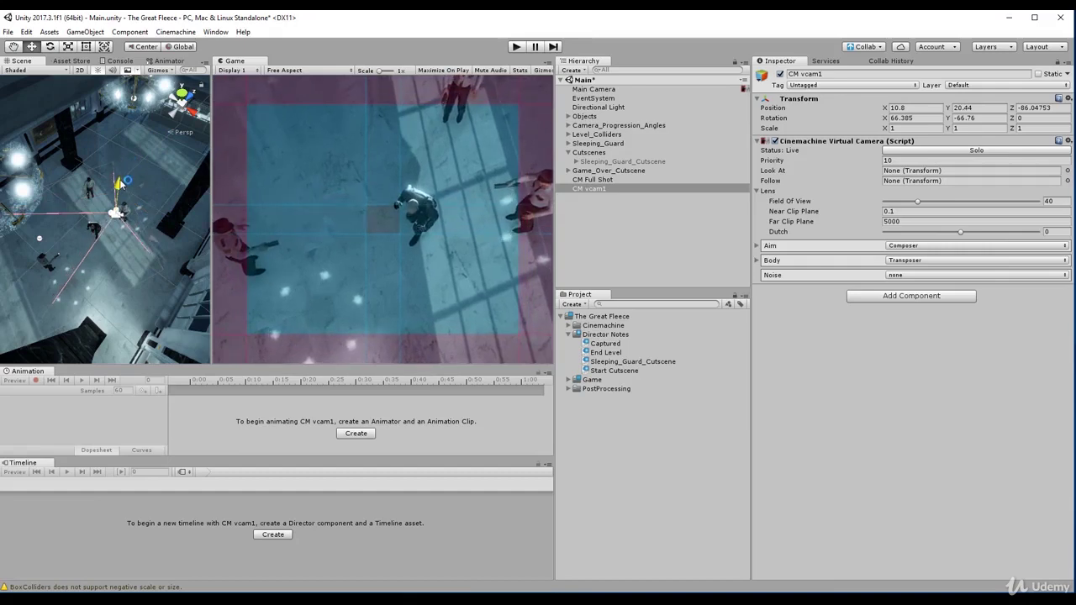
drag(128, 160, 157, 242)
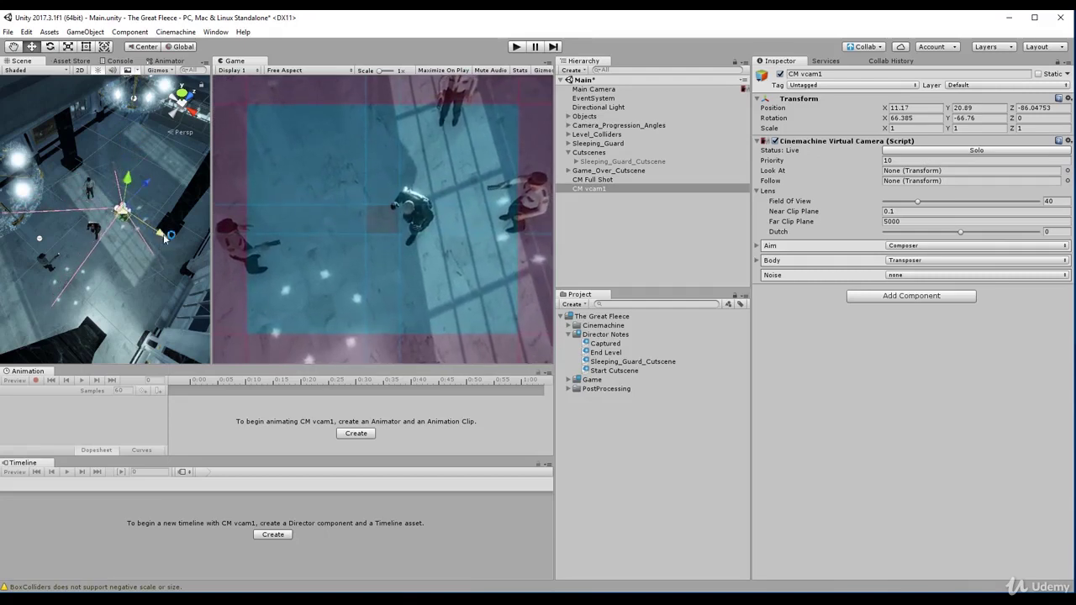
Step: Reframe CM vcam1 over the captured thief with an X rotation of 63.73 and a position of about X 11.86, Z -86.08
click(887, 119)
drag(887, 118, 831, 107)
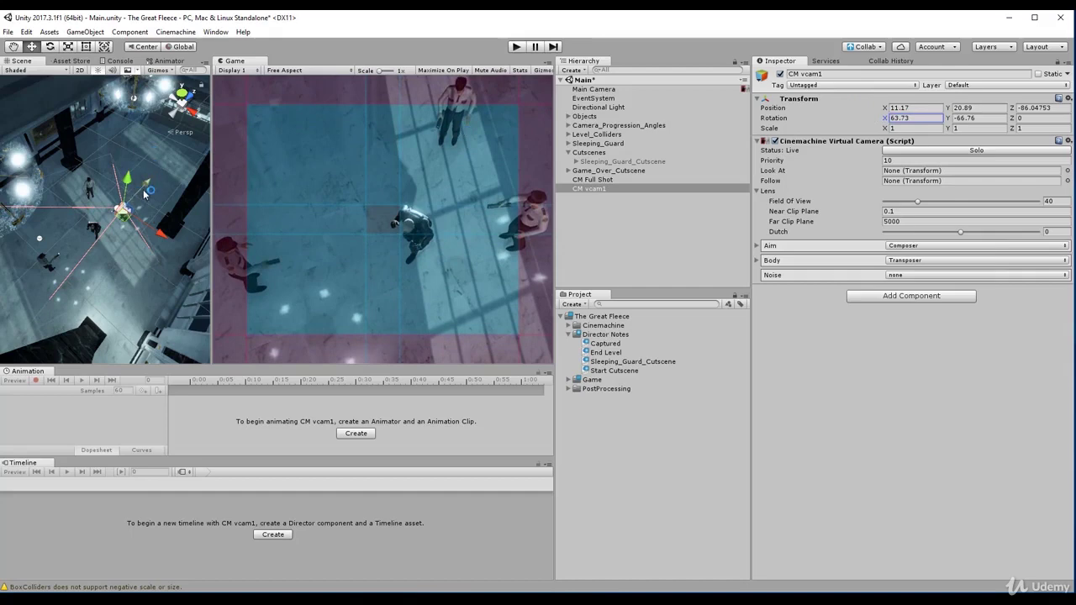
drag(144, 191, 149, 187)
drag(162, 230, 171, 241)
drag(162, 188, 163, 193)
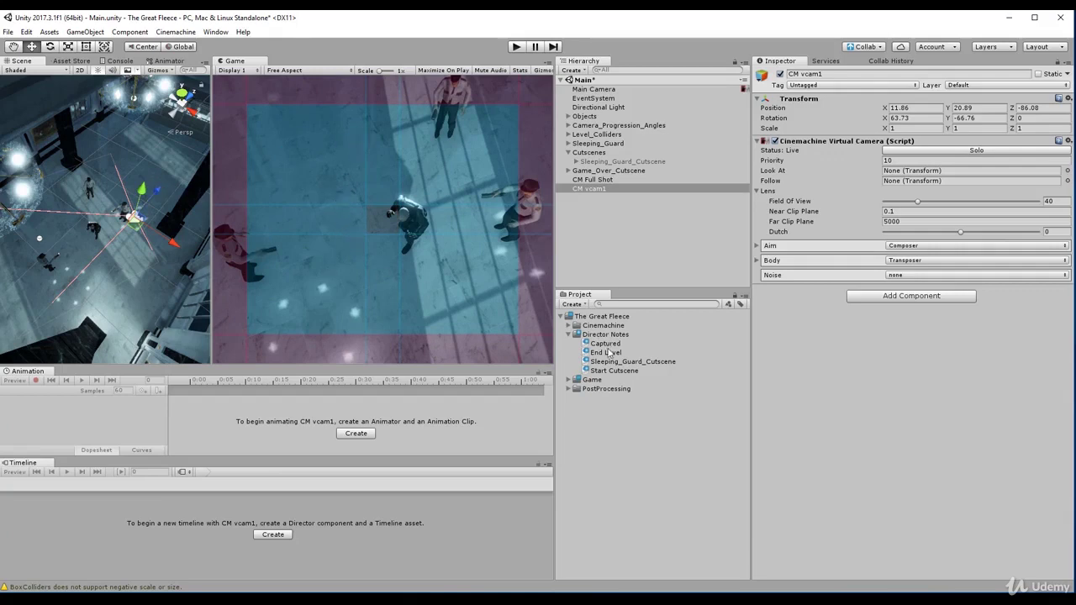
Step: Rename CM vcam1 as CM Overhead Shot
click(613, 189)
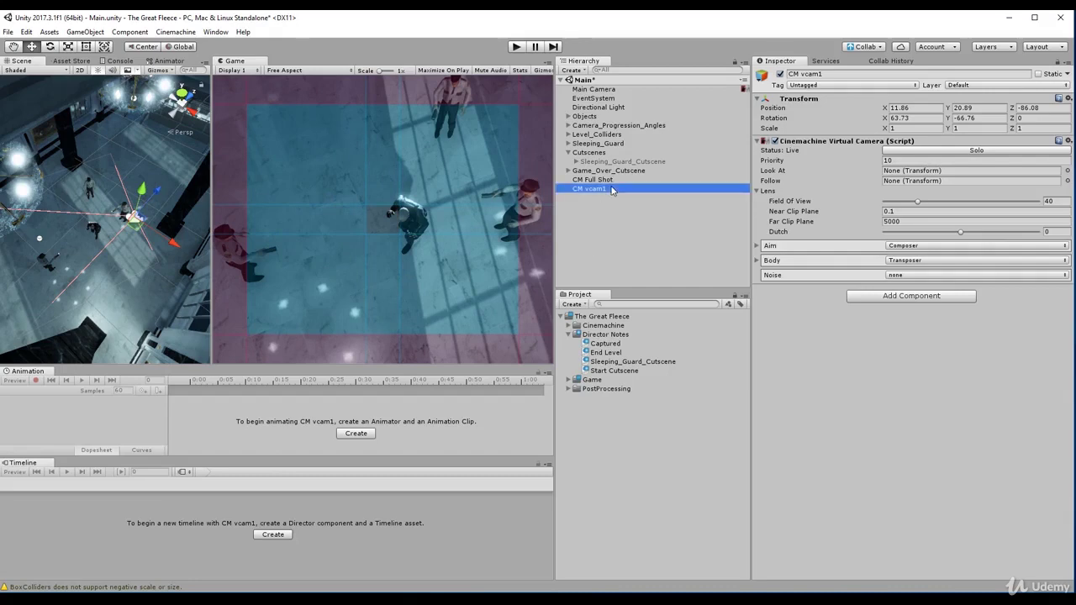
click(613, 190)
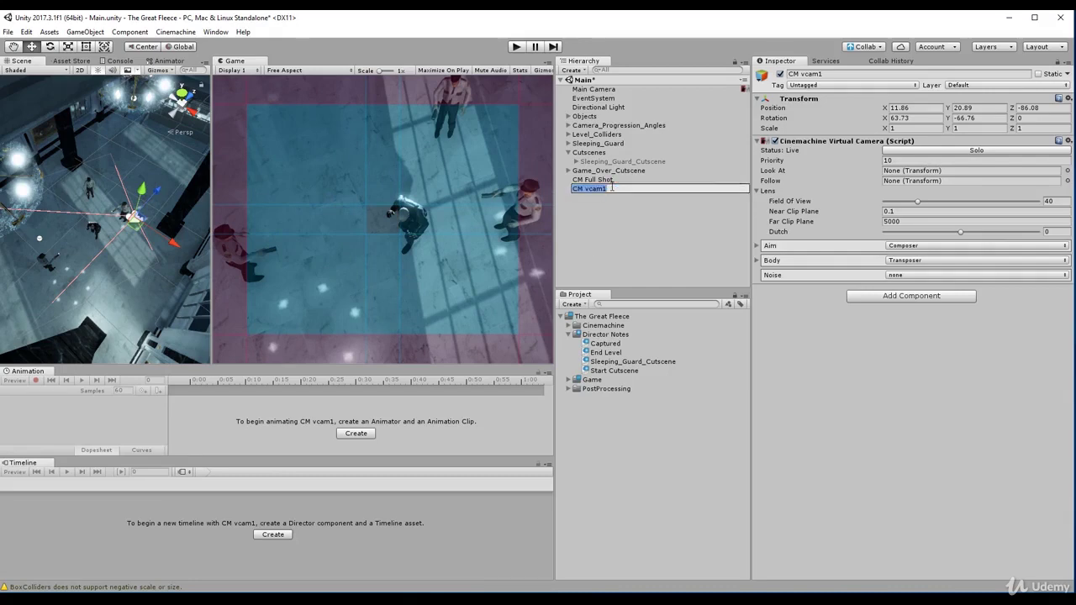
text(CM Overhead Shot)
key(Return)
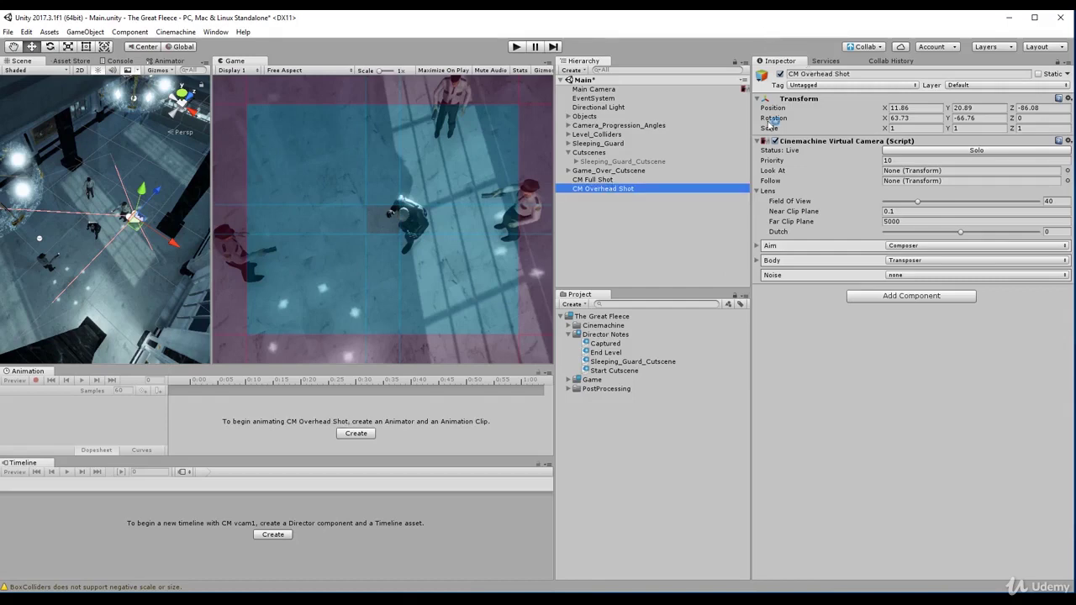
Step: Solo CM Full Shot and CM Overhead Shot alternately to compare their framing, ending with CM Overhead Shot soloed
click(627, 180)
click(930, 151)
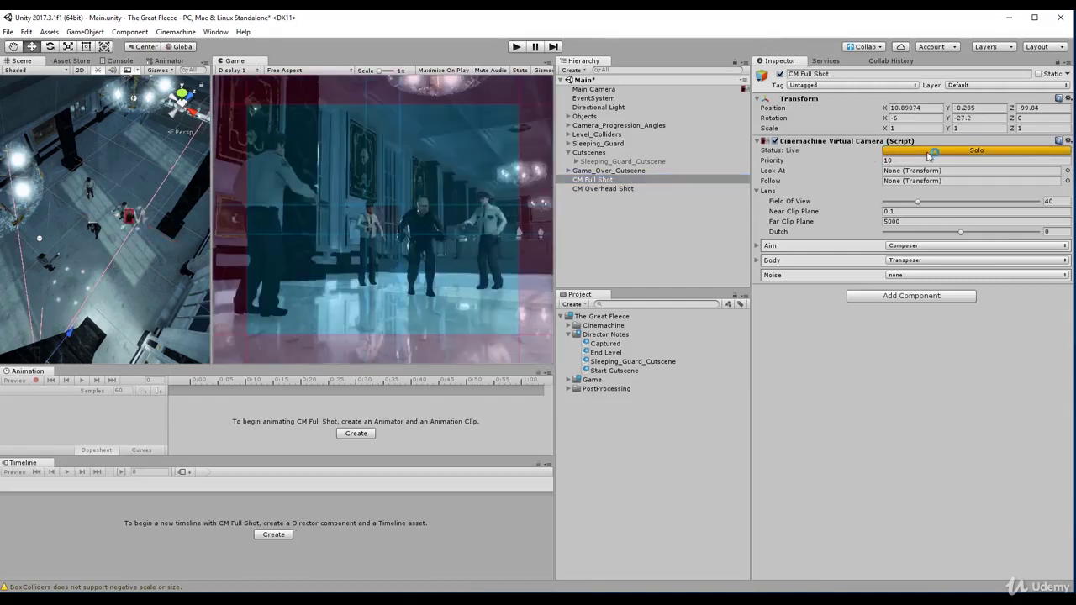
click(634, 189)
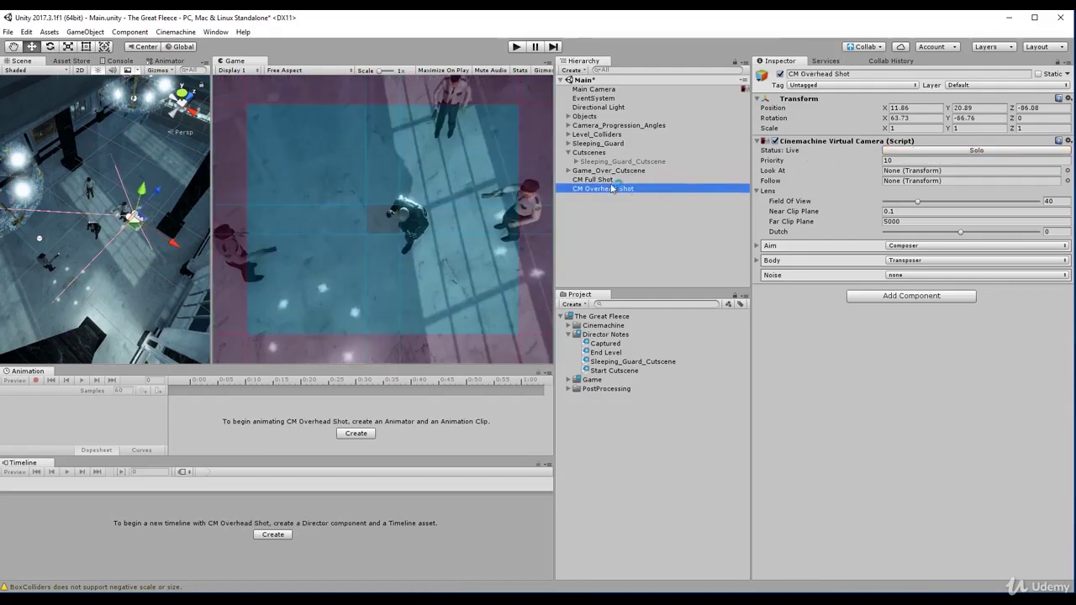
click(616, 180)
click(907, 151)
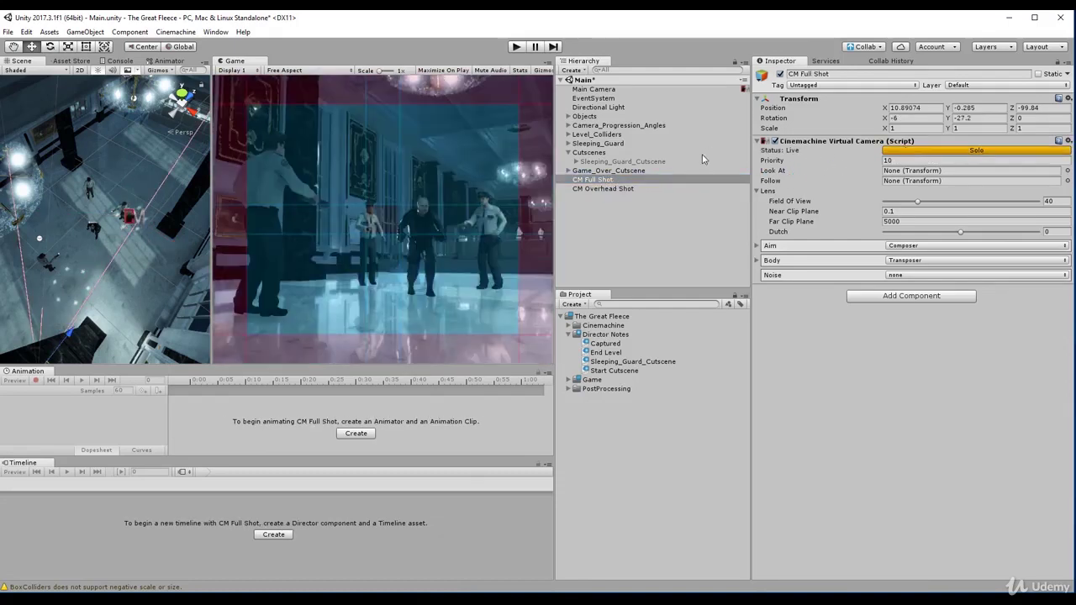
click(618, 190)
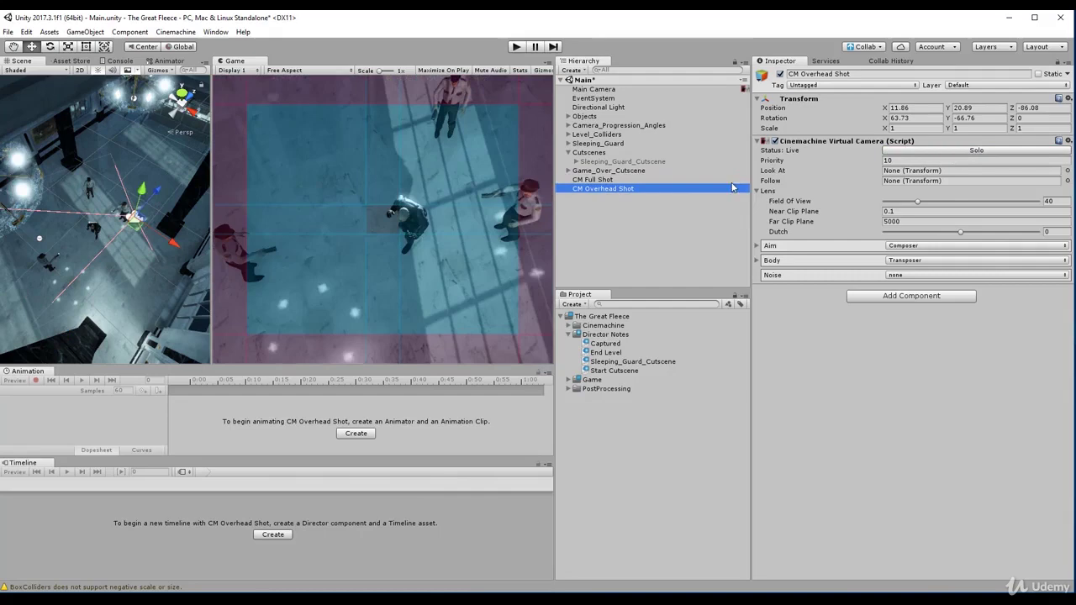
click(937, 152)
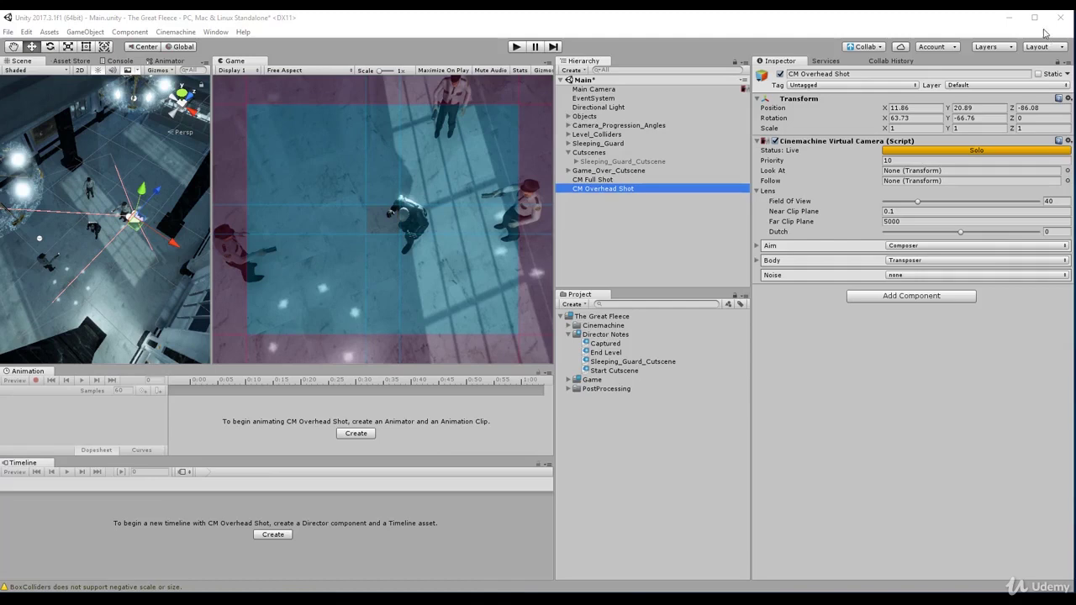
Step: Examine how the Game_Over_Cutscene and Sleeping_Guard_Cutscene objects are organized, including the latter's CM Virtual Cameras group
click(616, 171)
key(Right)
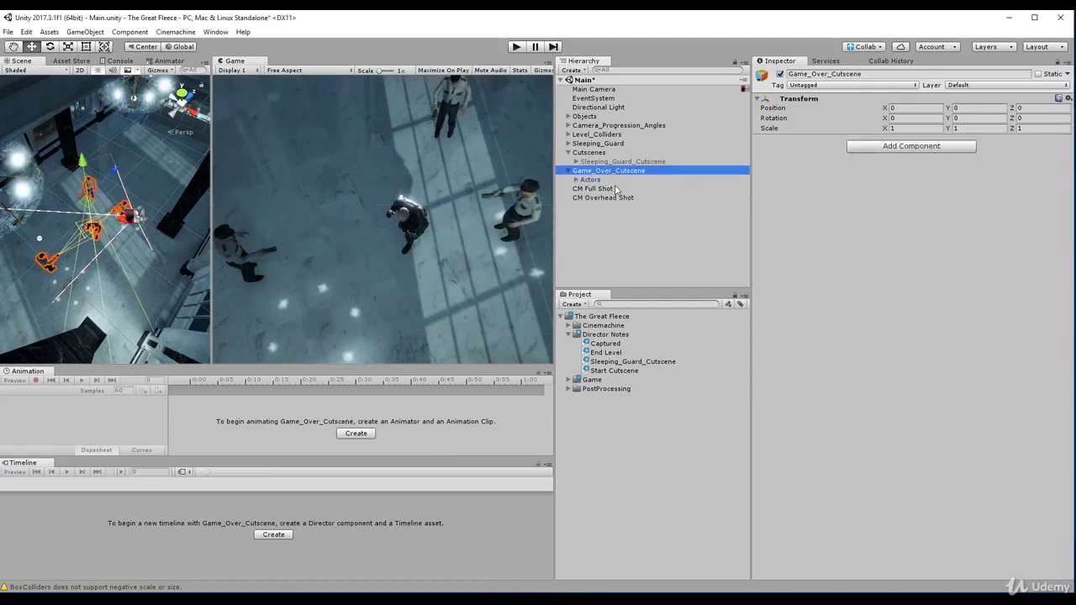
key(Left)
key(Down)
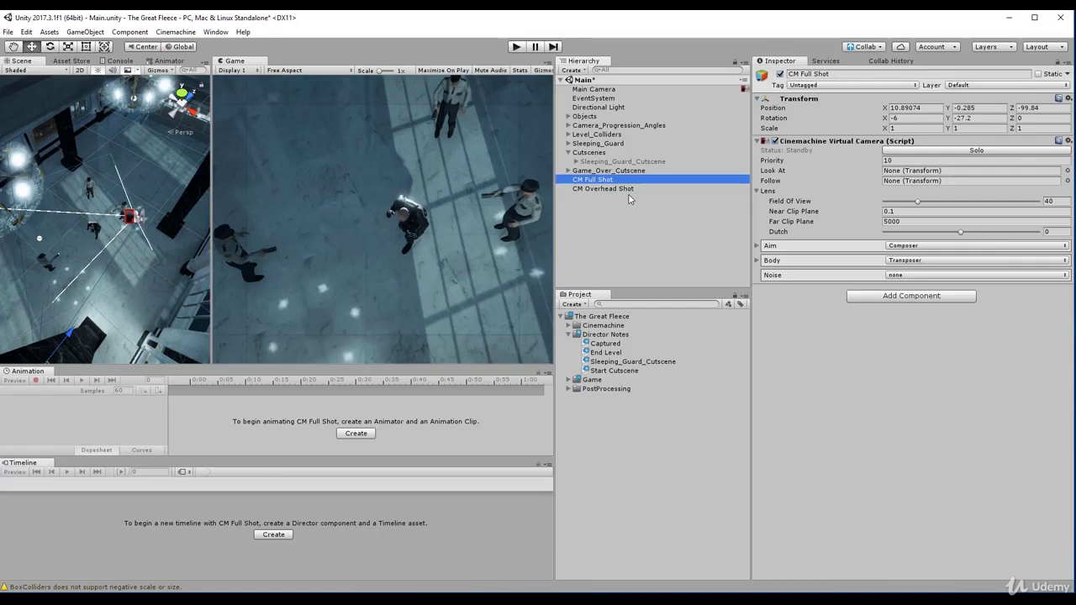
click(622, 216)
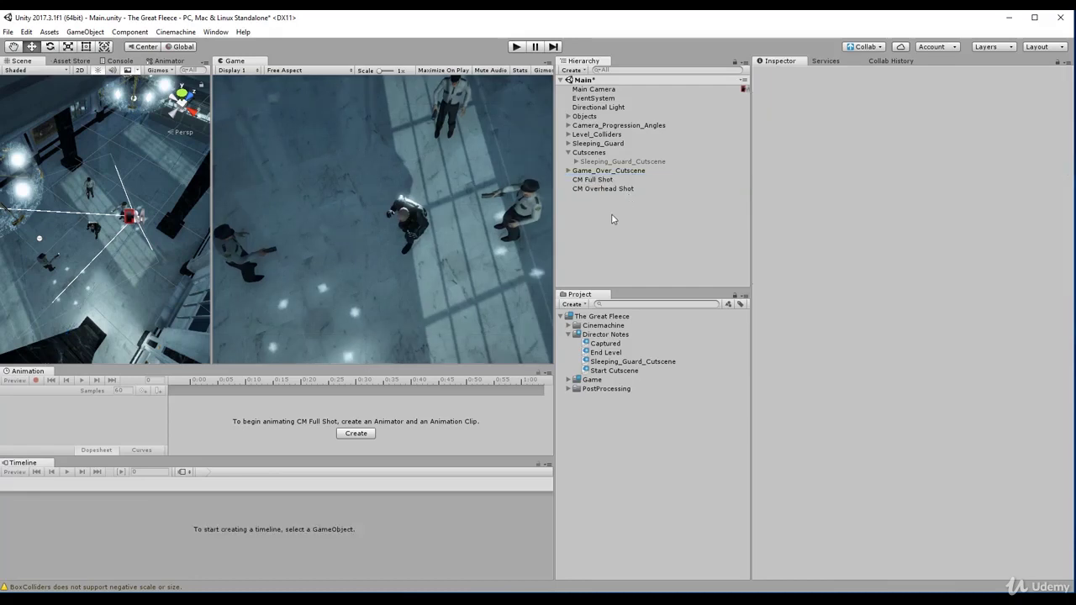
click(588, 162)
click(576, 161)
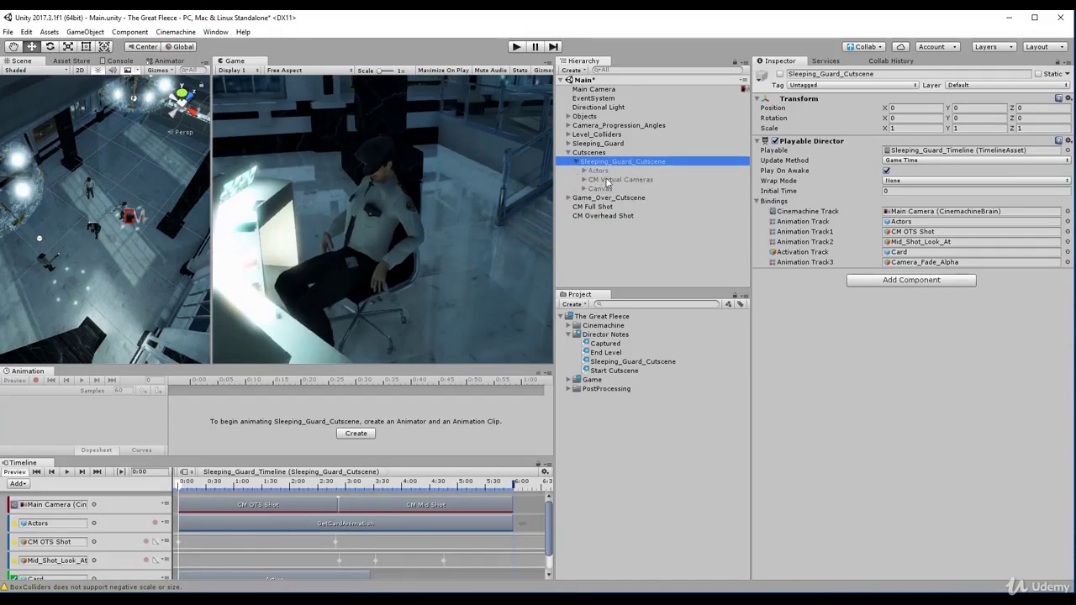
click(607, 180)
click(595, 247)
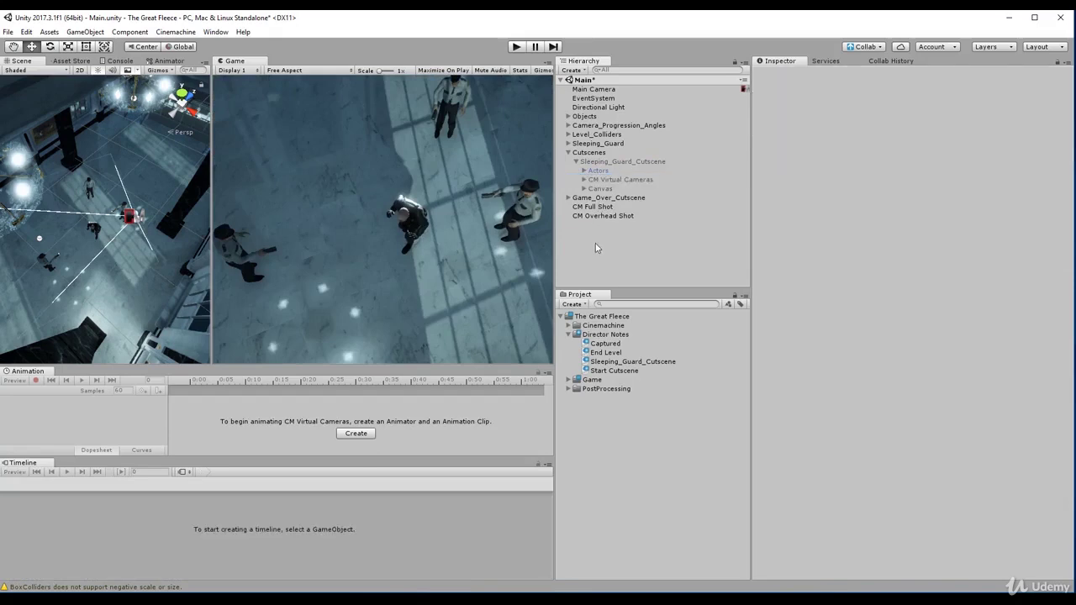
Step: Create an empty root-level object named CM Virtual Cameras and set its position to 0, 0, 0
key(ctrl+shift+n)
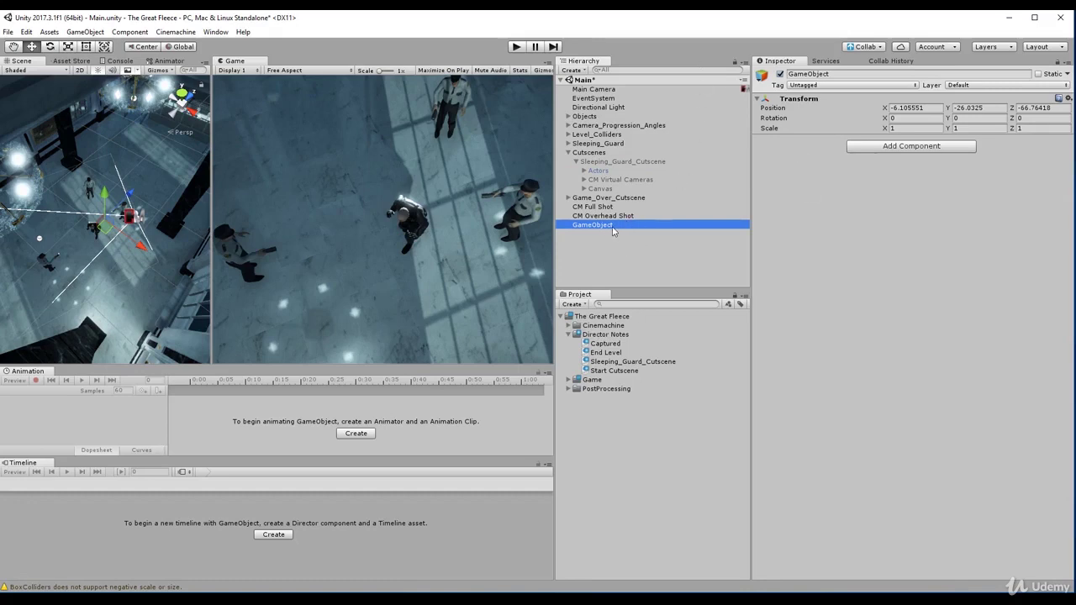
click(614, 226)
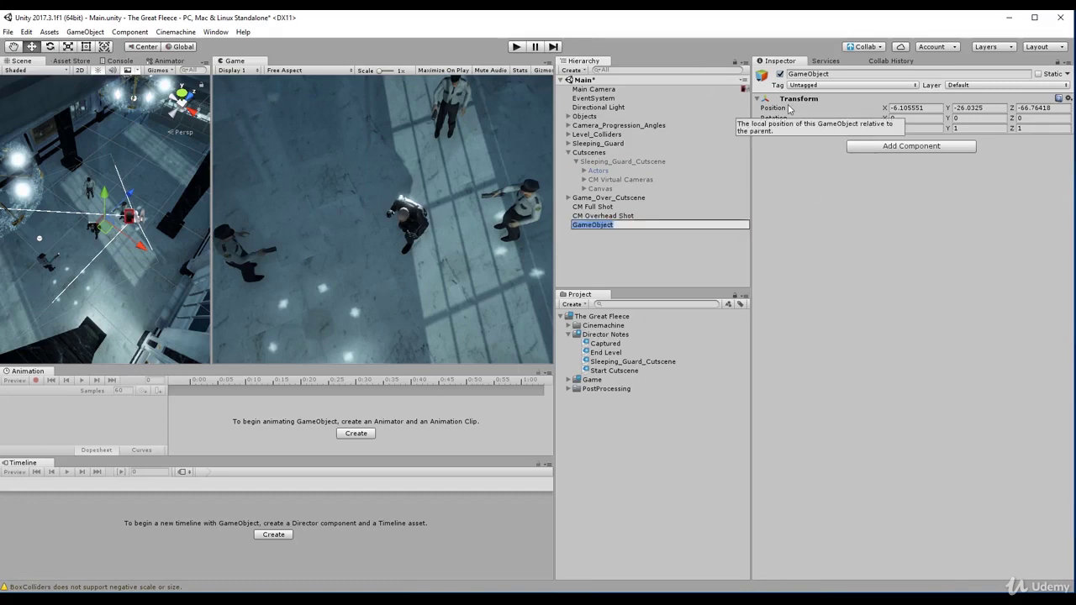
text(CM Virtual Cameras)
key(Return)
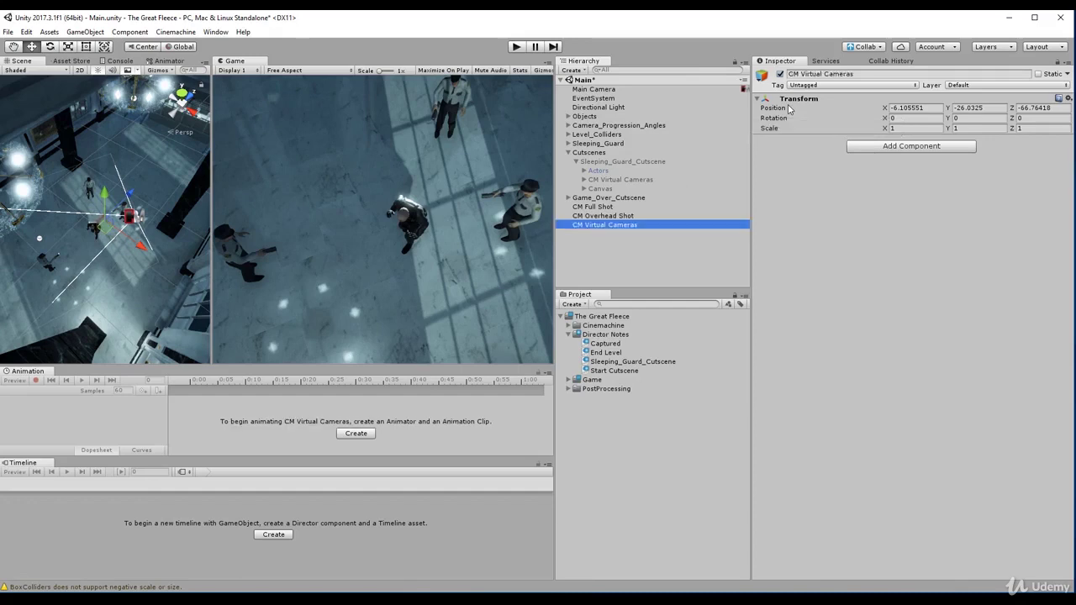
click(639, 180)
click(623, 225)
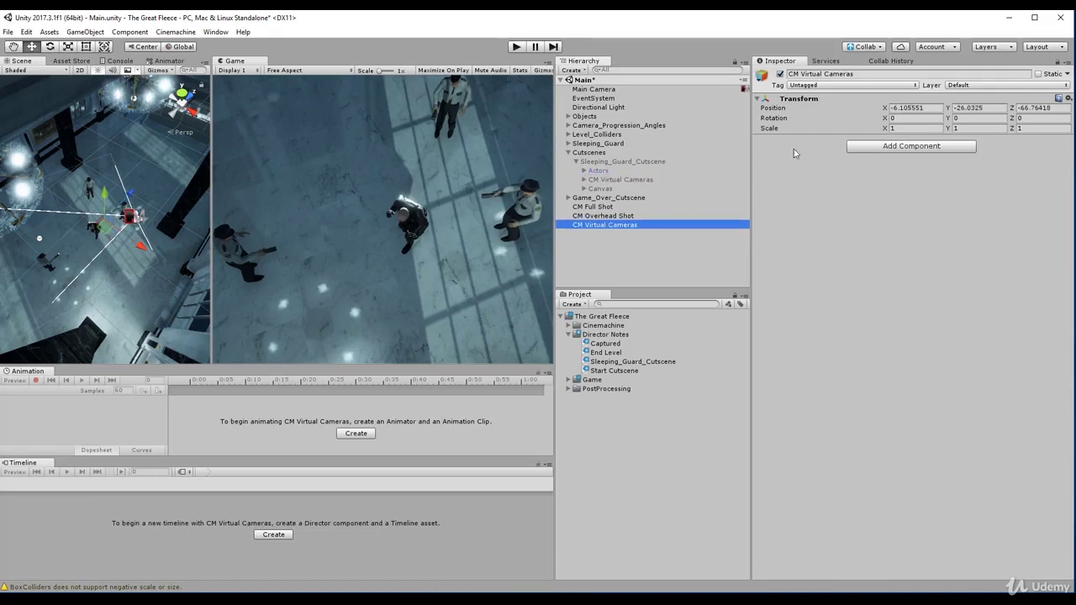
click(894, 108)
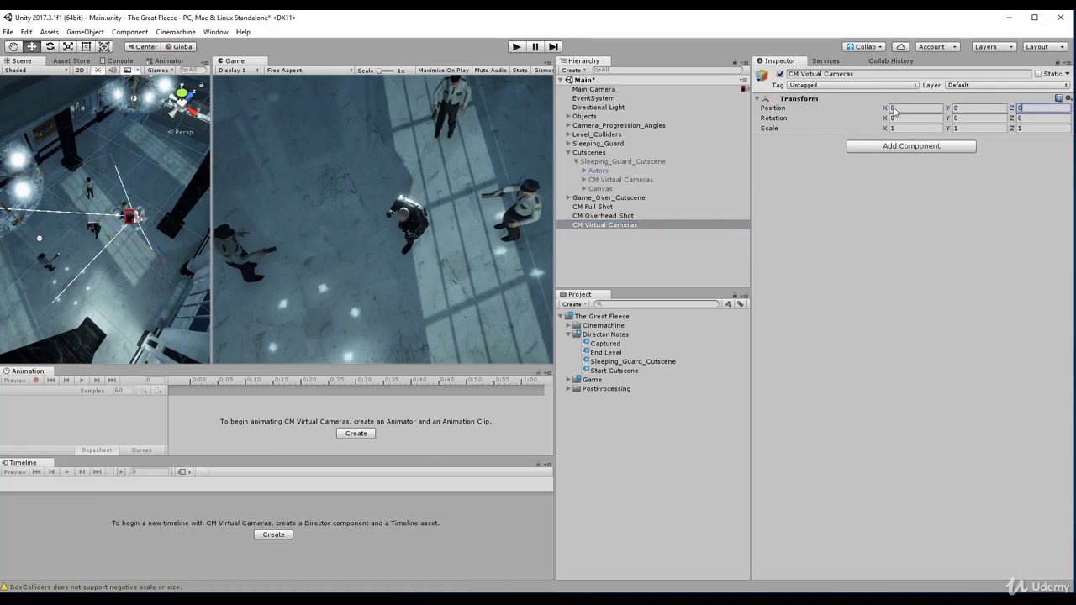
Step: Parent CM Full Shot and CM Overhead Shot to CM Virtual Cameras, and nest that group under Game_Over_Cutscene
click(600, 216)
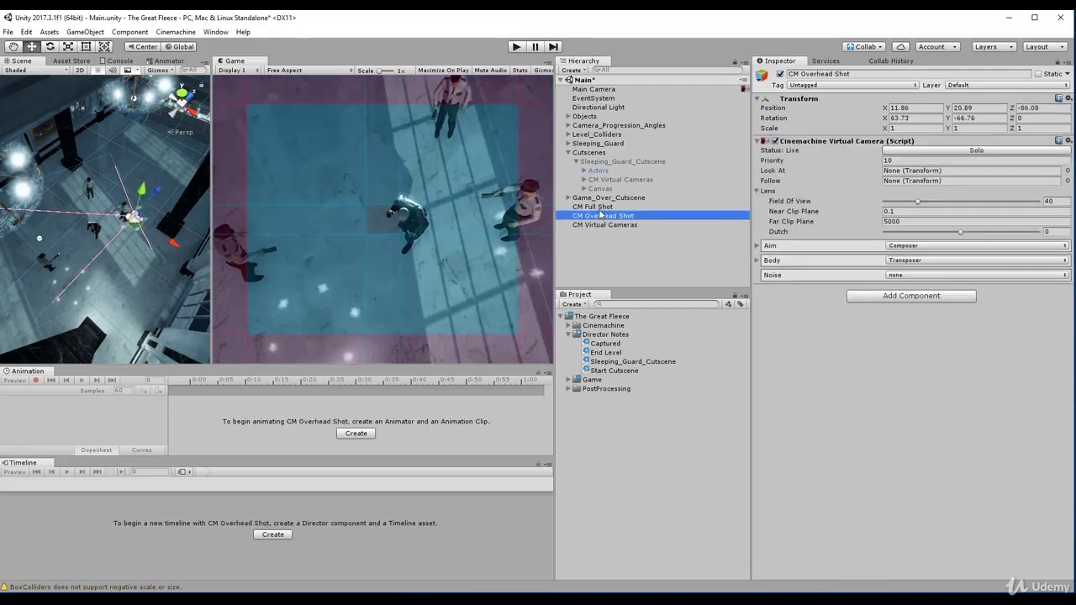
ctrl+click(602, 208)
drag(627, 216, 611, 200)
click(602, 208)
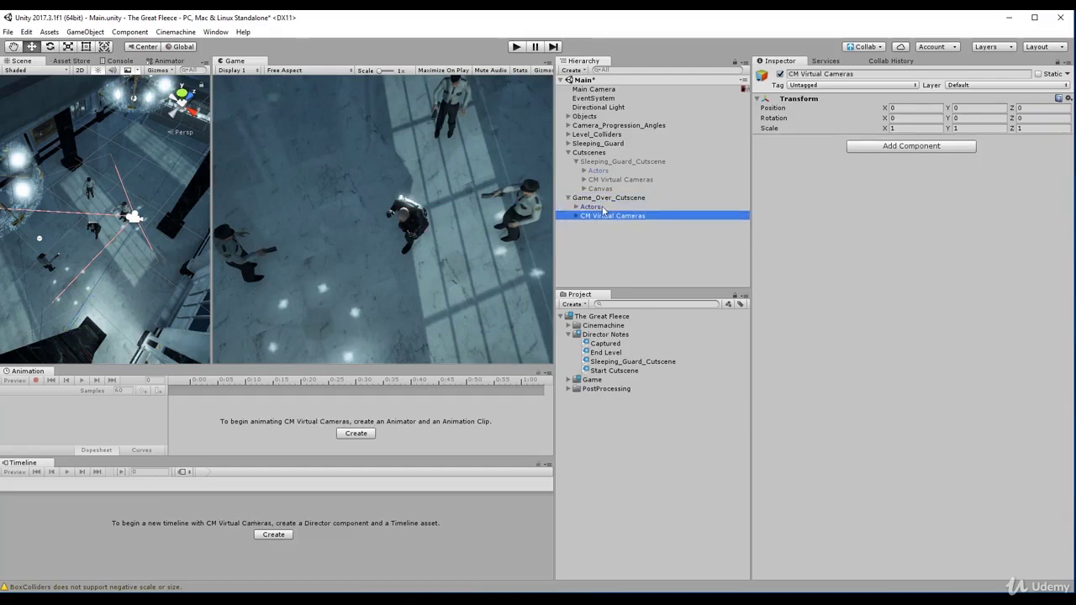
Step: Check the Actors and CM Virtual Cameras groups nested under Game_Over_Cutscene
click(601, 208)
key(Down)
key(Left)
key(Left)
key(Right)
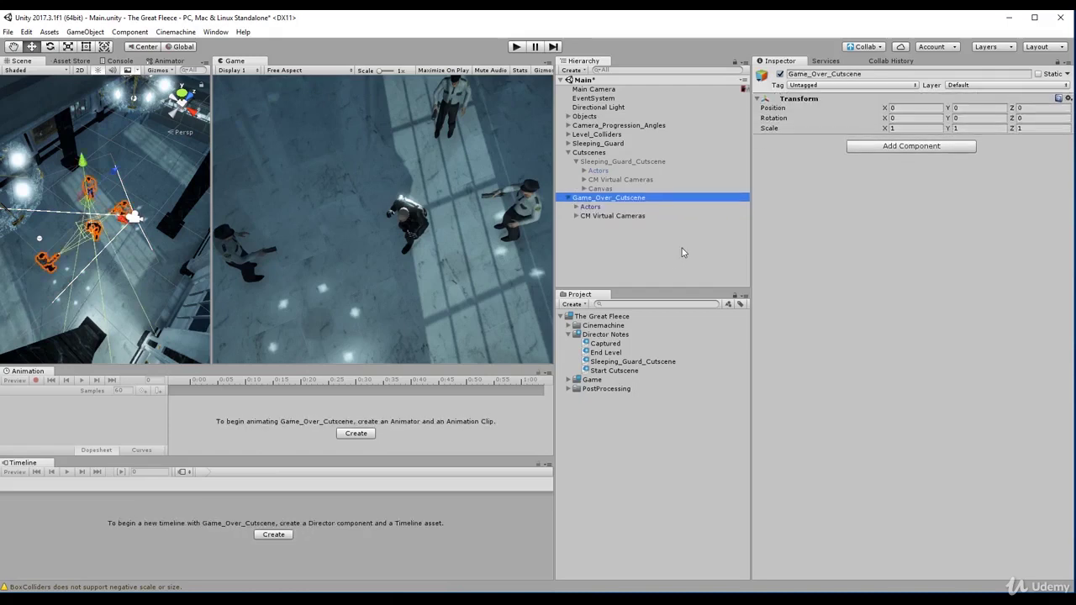
key(Down)
key(Down)
key(Up)
key(Up)
click(626, 216)
key(Up)
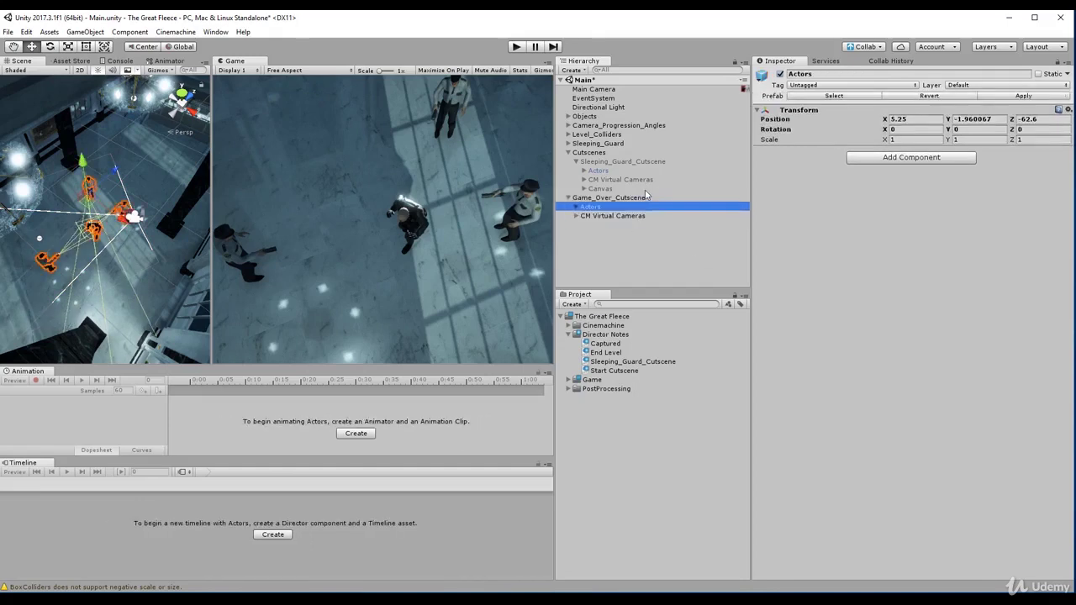
Step: Preview CM Full Shot and CM Overhead Shot inside the CM Virtual Cameras group and collapse the cutscene's hierarchy
key(Down)
key(Right)
key(Down)
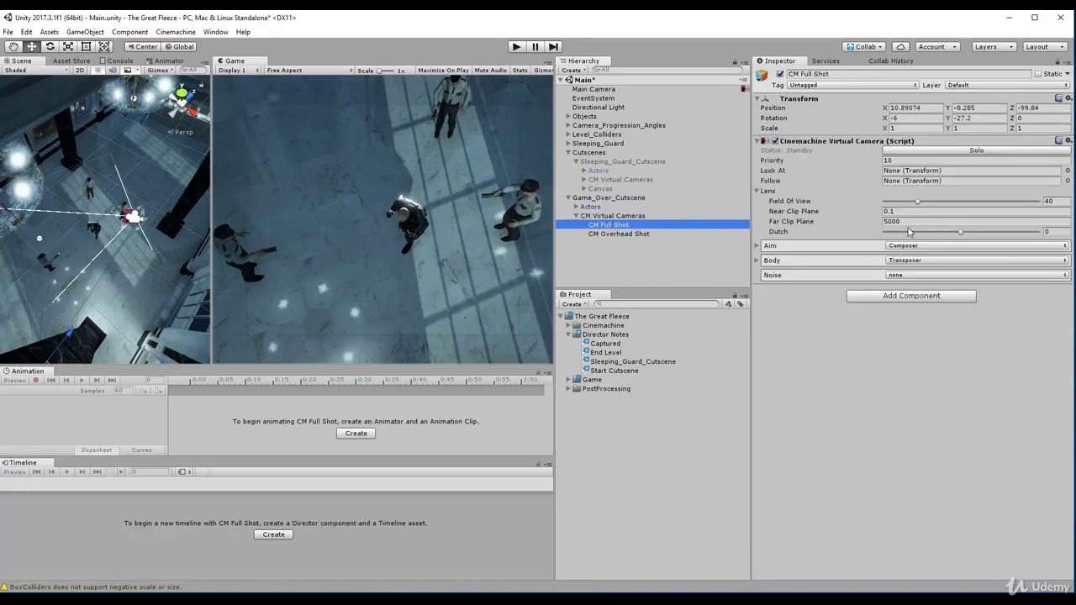
click(909, 151)
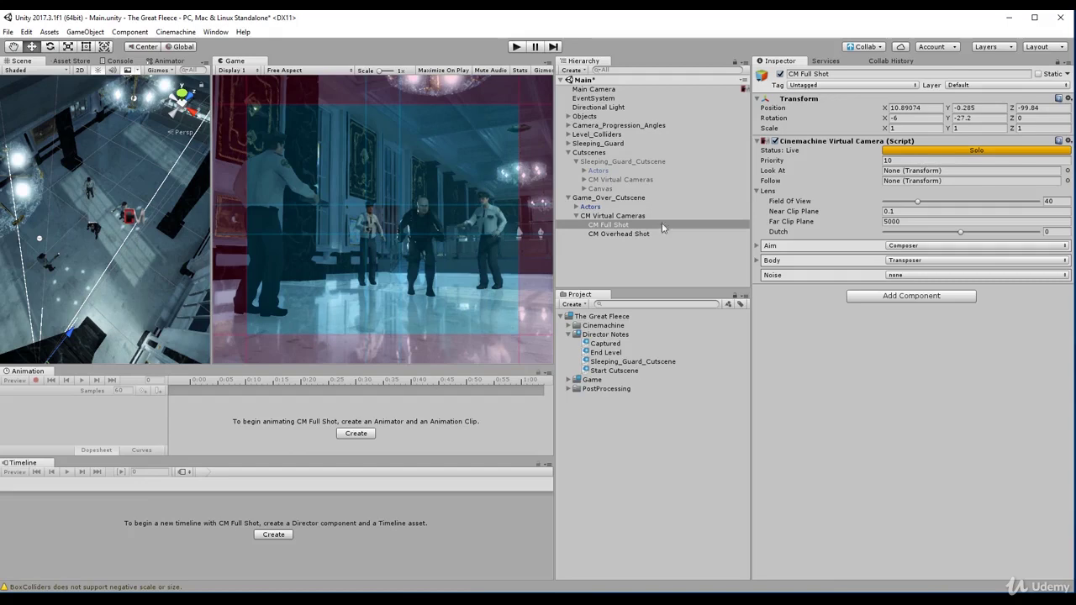
click(625, 235)
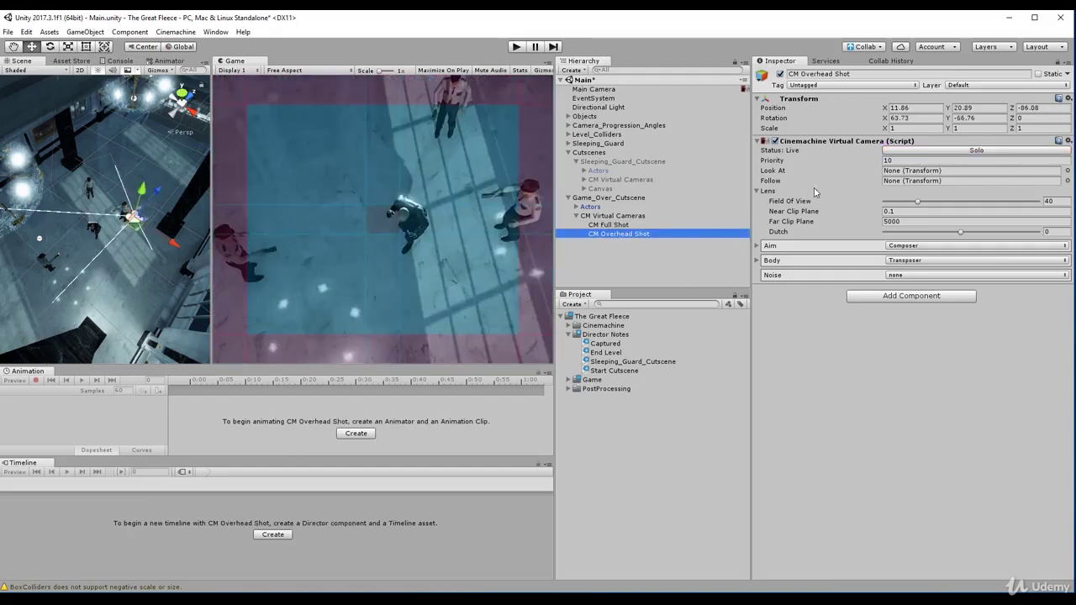
click(625, 217)
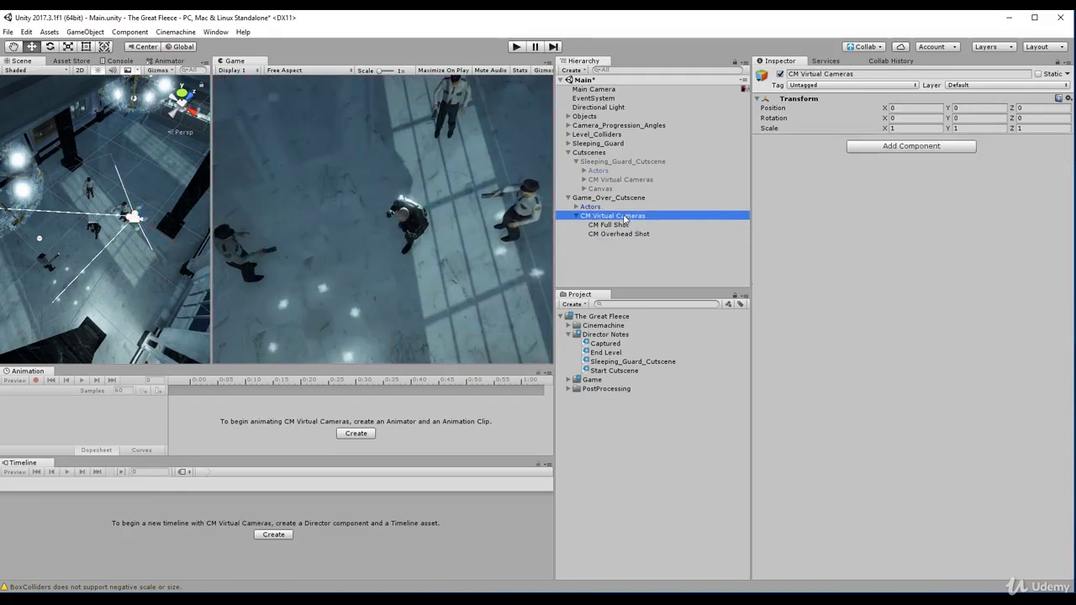
key(Left)
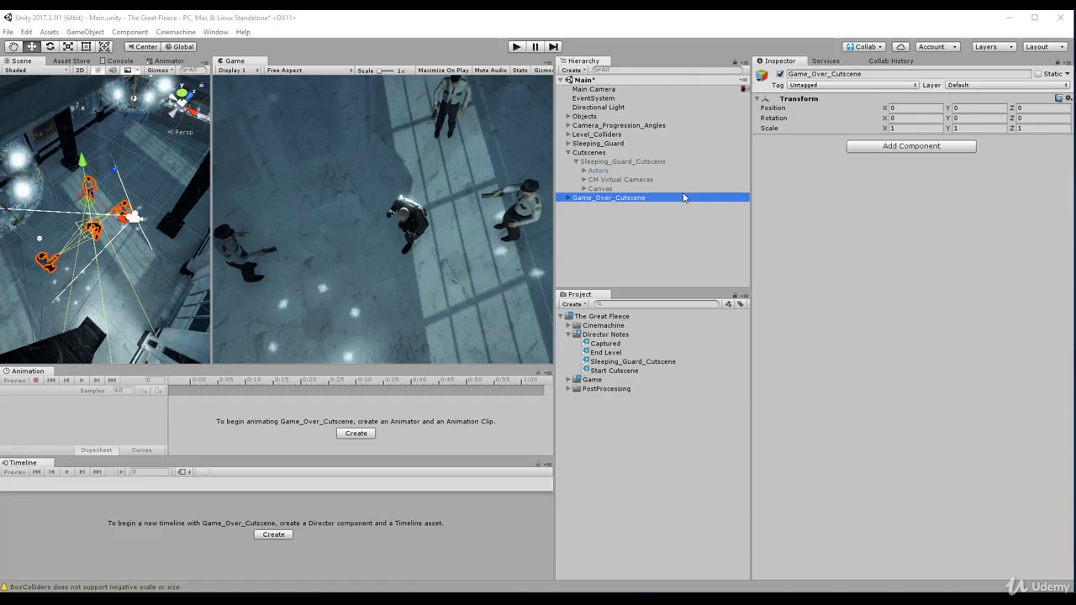
Step: Collapse Sleeping_Guard_Cutscene and review its director and timeline setup against Game_Over_Cutscene
click(604, 161)
key(Left)
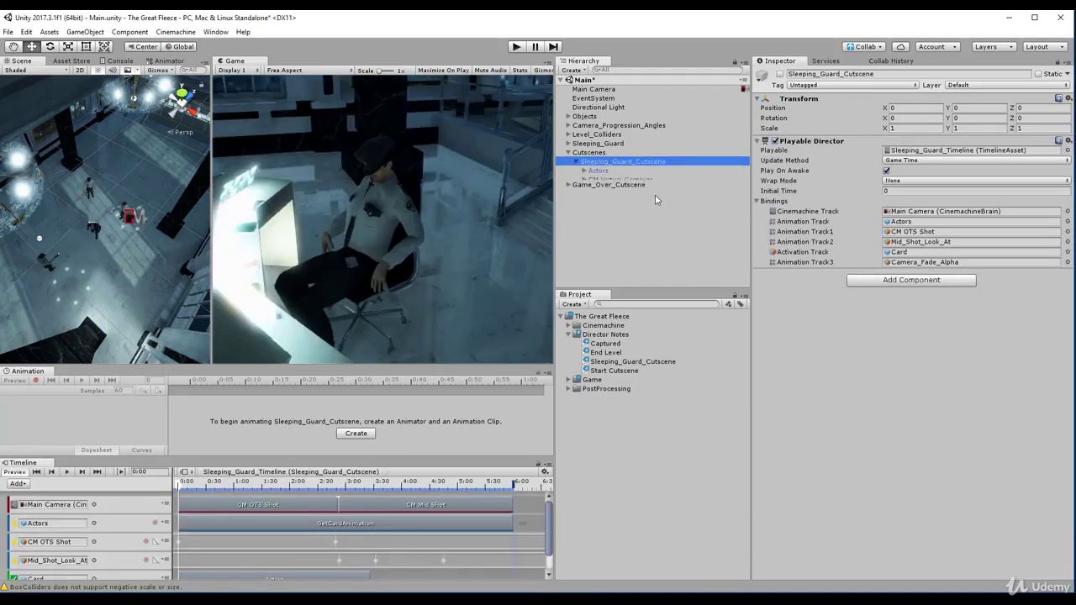
key(Down)
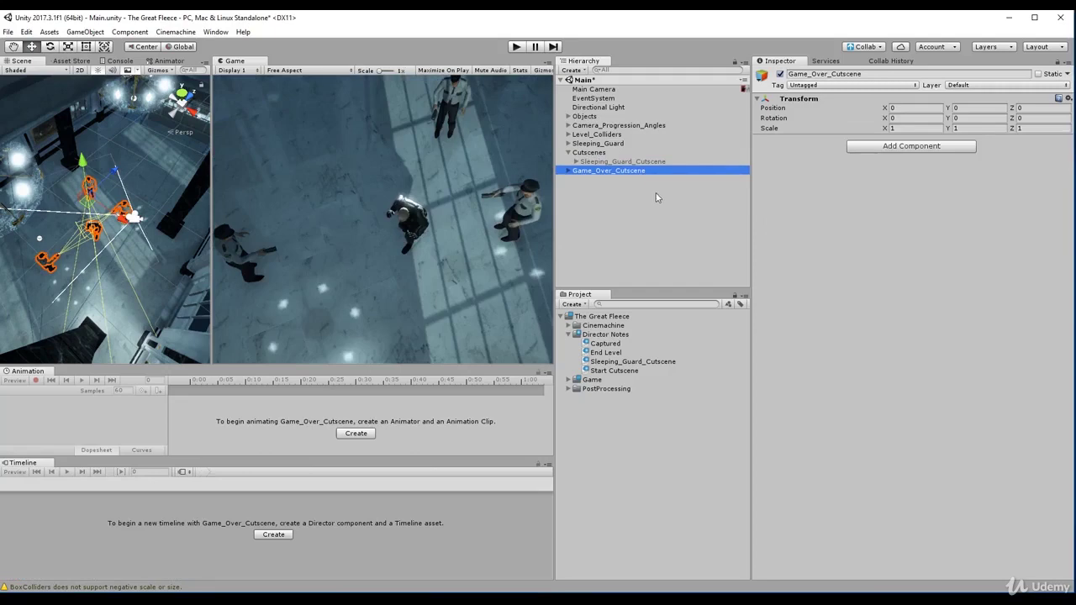
key(Right)
key(Left)
click(623, 162)
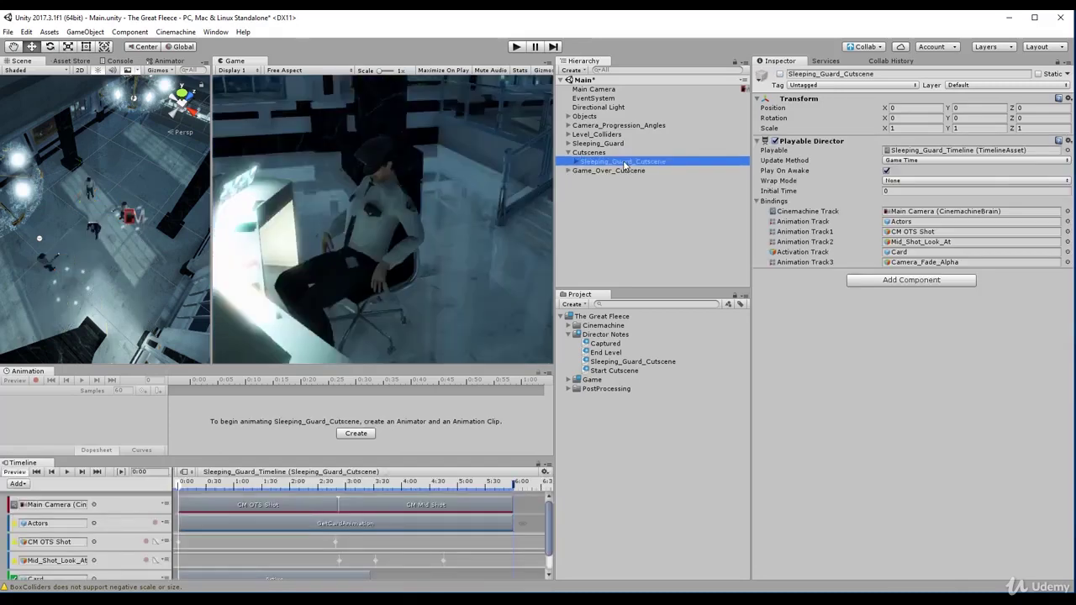
Step: Select Game_Over_Cutscene and close the Timeline window
click(632, 170)
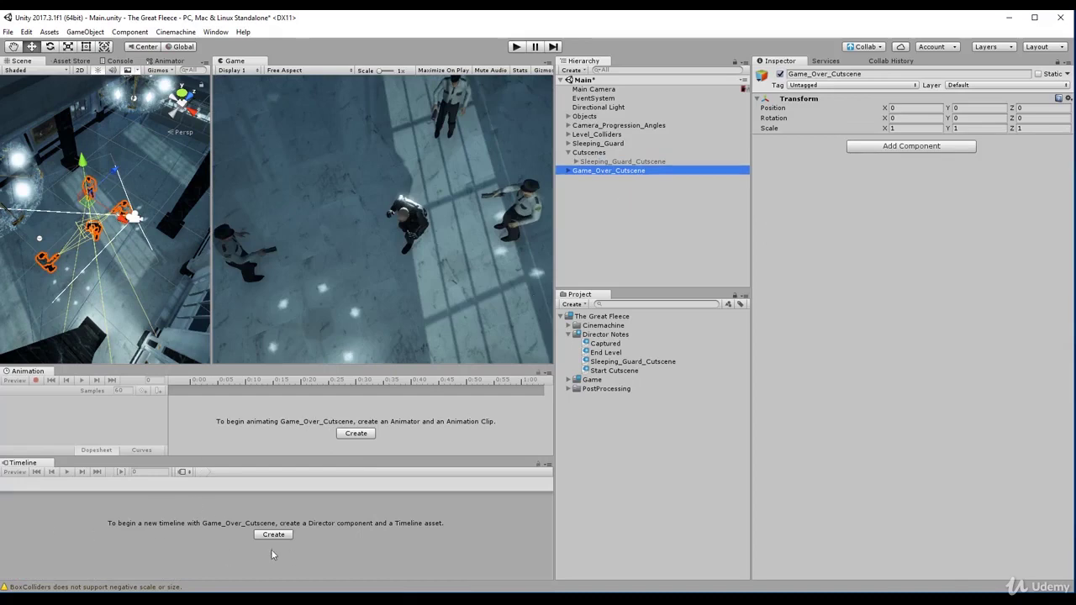
right_click(53, 466)
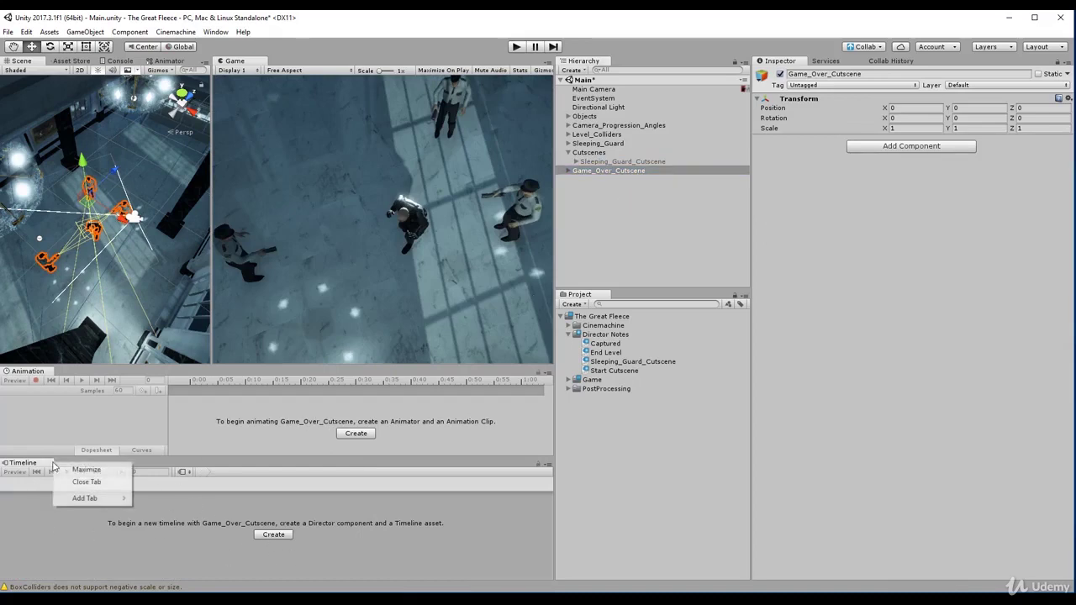
click(84, 481)
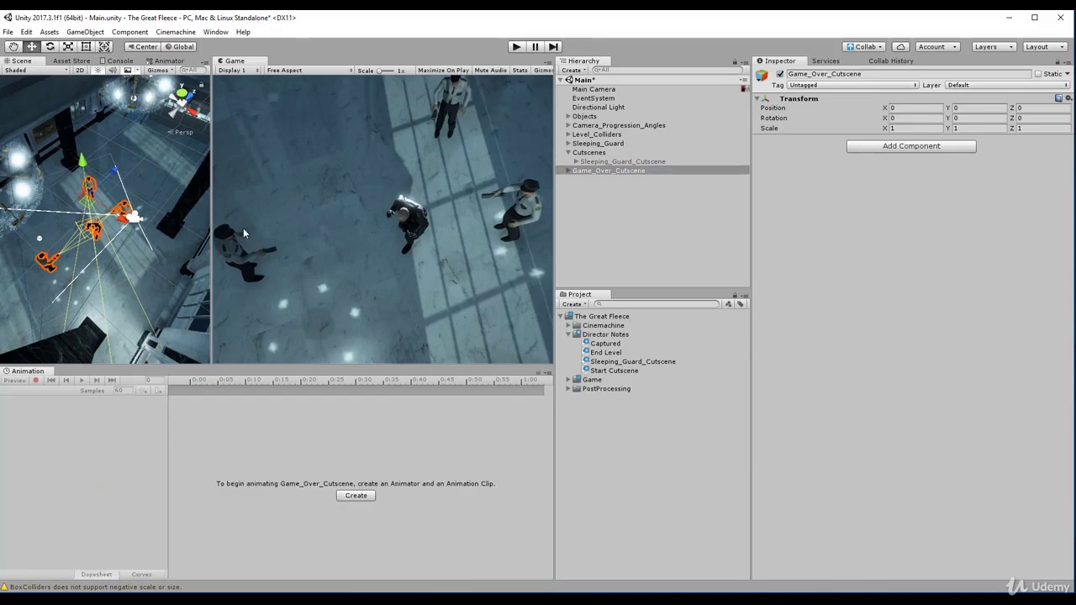
Step: Reopen the Timeline window and dock it beneath the Animation window
click(215, 32)
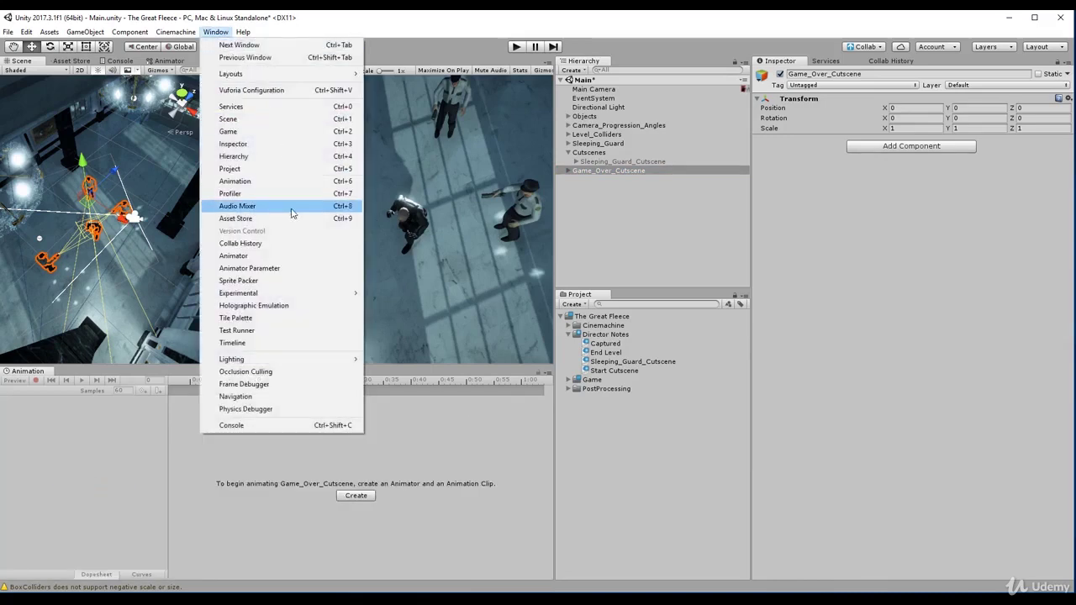
click(256, 342)
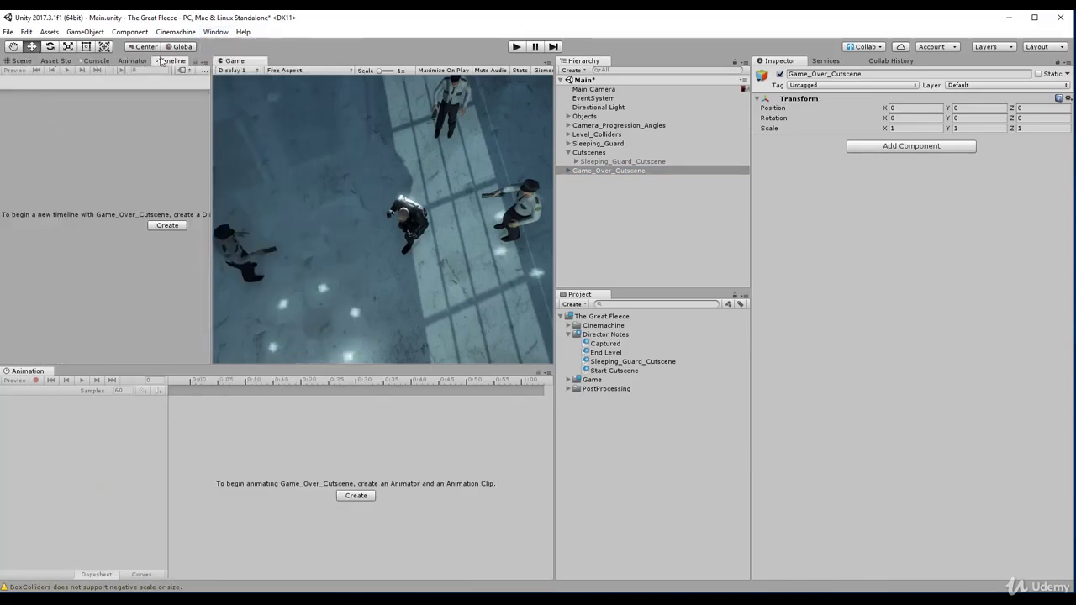
drag(164, 60, 175, 383)
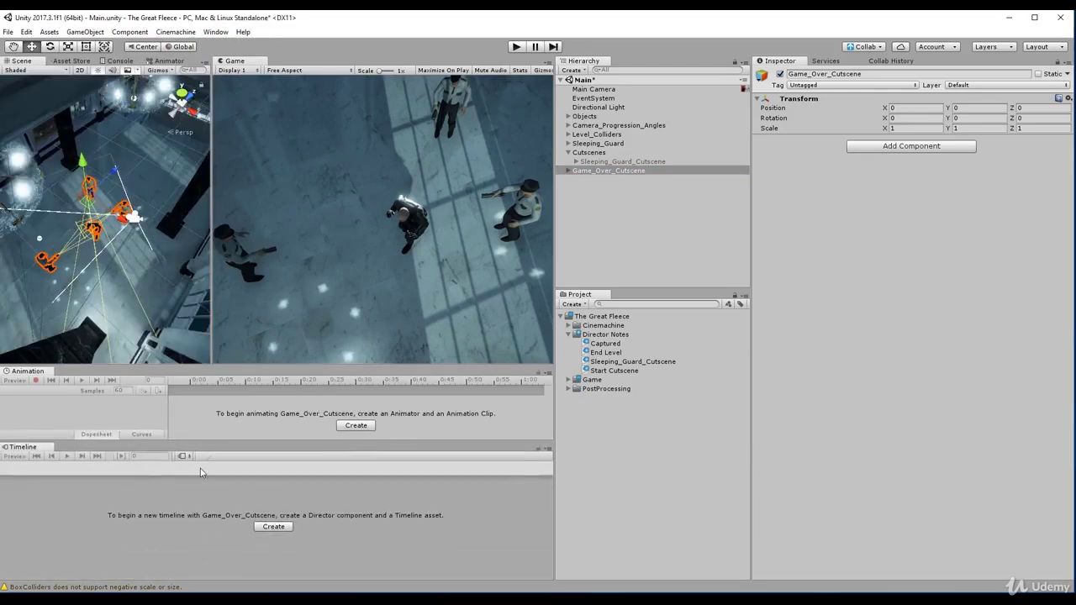
Step: Start creating a Director component and Timeline asset for Game_Over_Cutscene, choosing The Great Fleece/Game/Timeline as the save folder
click(614, 172)
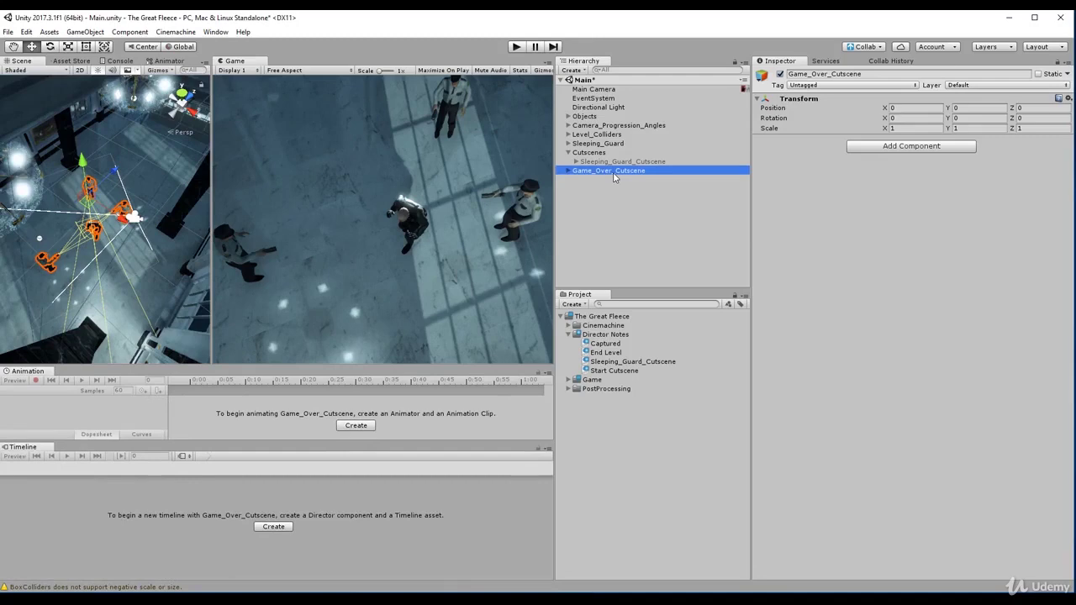
click(272, 528)
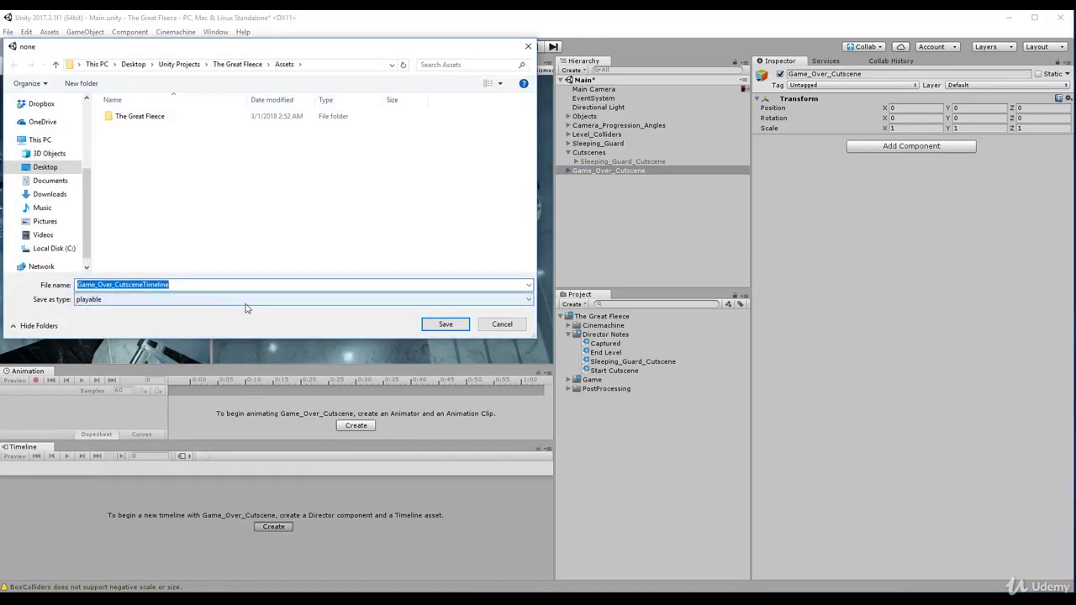
click(144, 284)
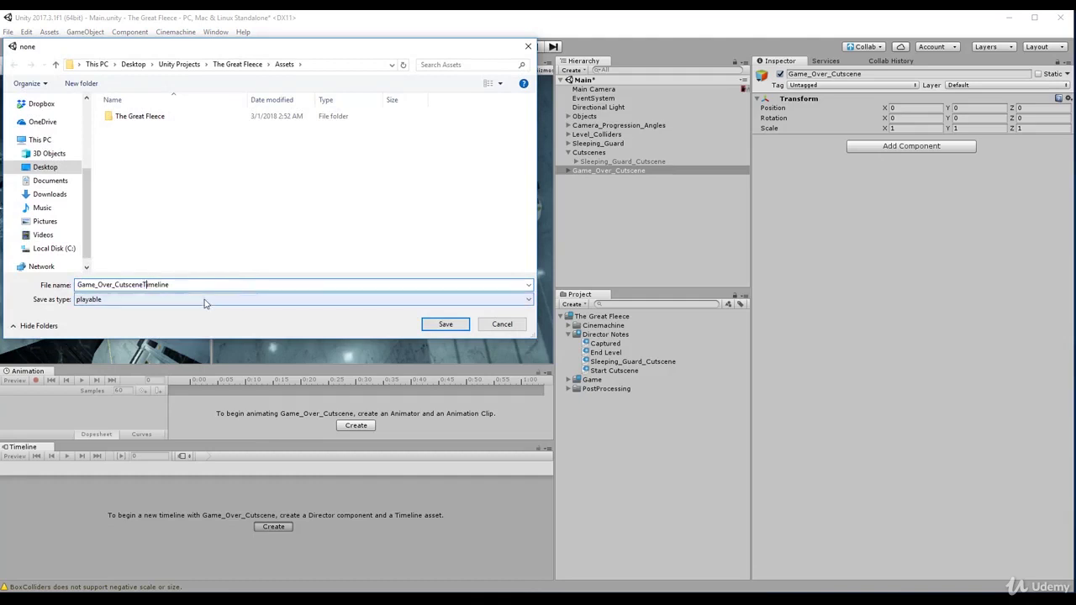
text(_)
double_click(167, 118)
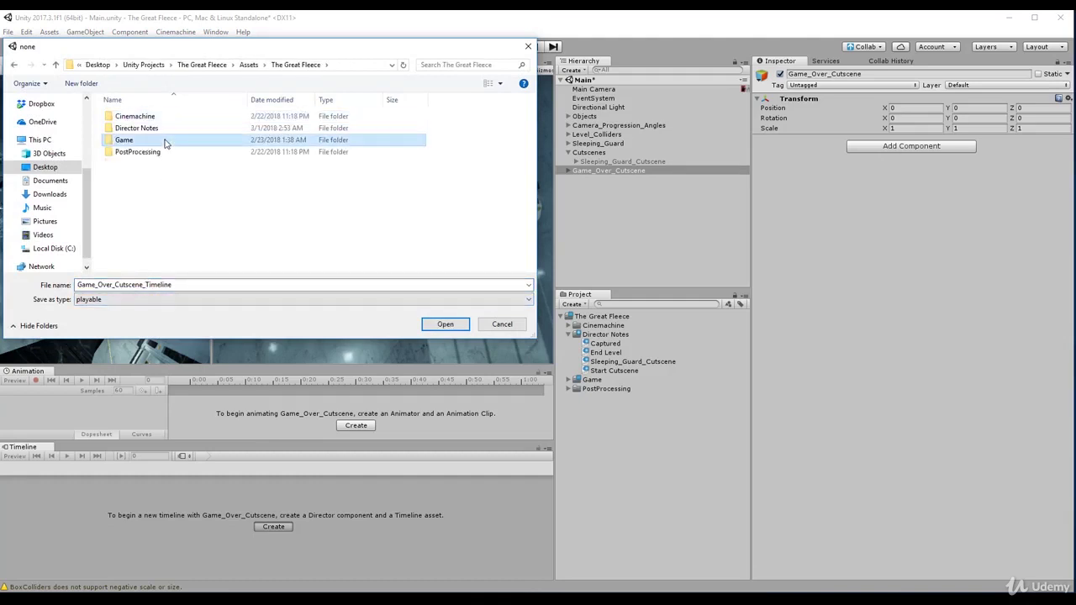
double_click(135, 139)
double_click(150, 223)
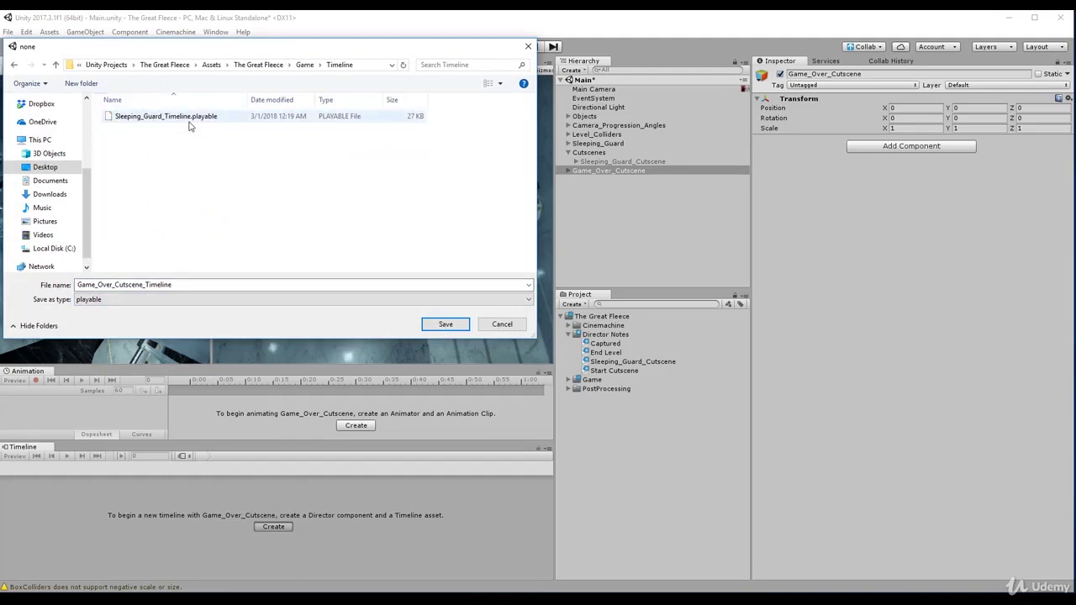
Step: Name the new timeline asset Game_Over_Timeline and save it
double_click(137, 285)
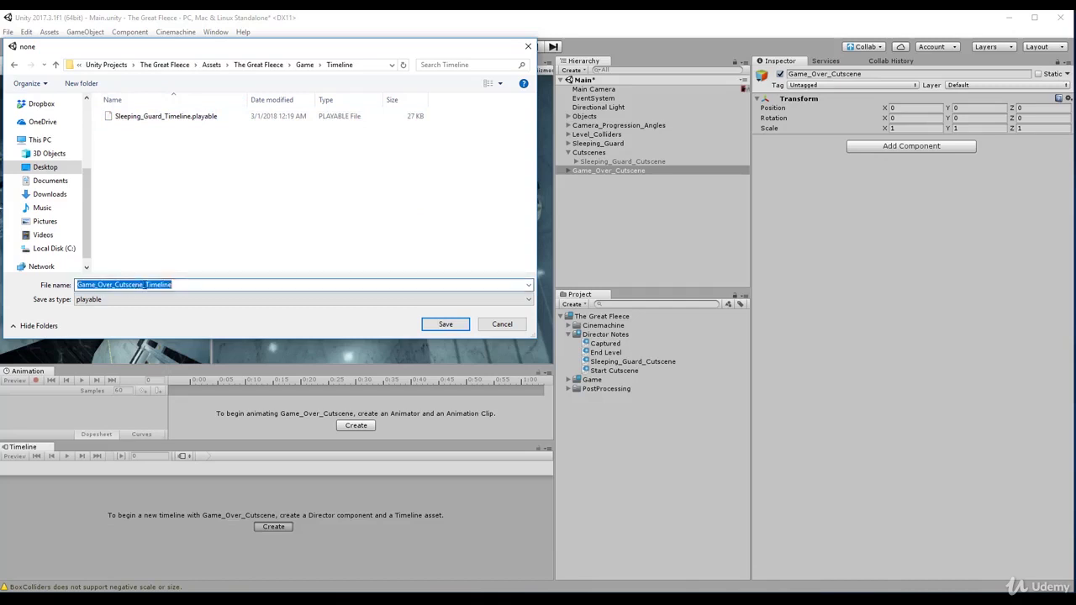
click(144, 285)
key(BackSpace)
key(BackSpace)
key(BackSpace)
key(BackSpace)
key(BackSpace)
key(BackSpace)
key(BackSpace)
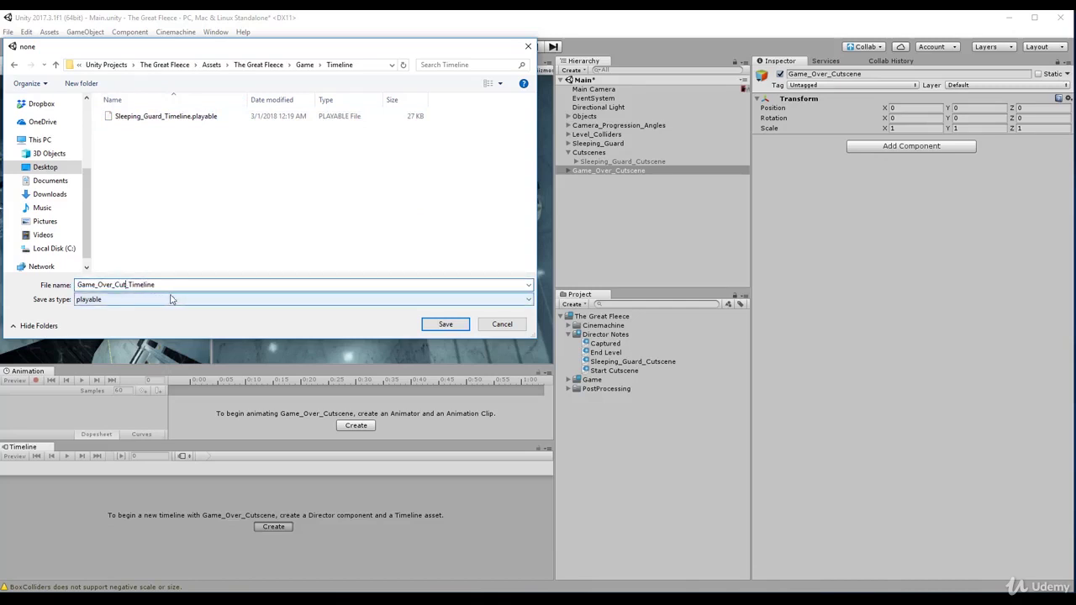
key(BackSpace)
key(BackSpace)
key(Return)
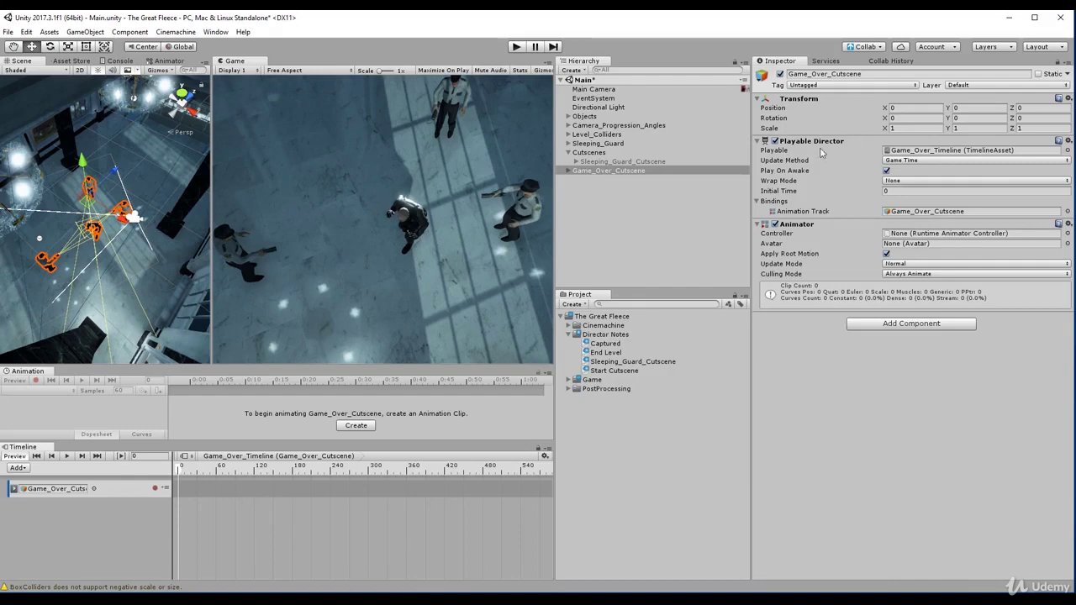
Step: Remove the Animator component from Game_Over_Cutscene
click(624, 161)
click(625, 172)
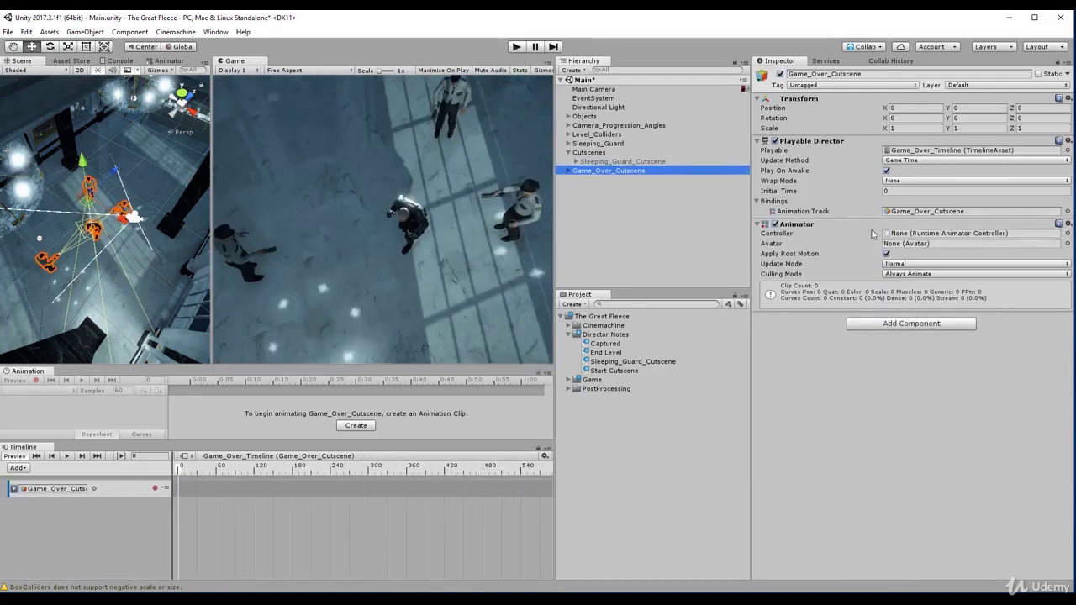
right_click(862, 225)
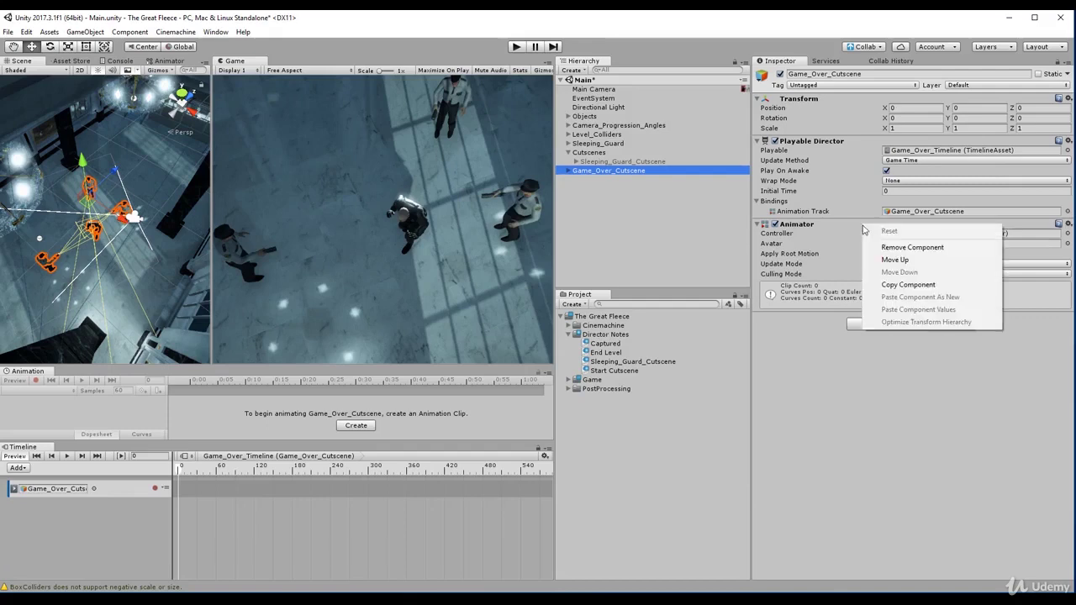
click(912, 247)
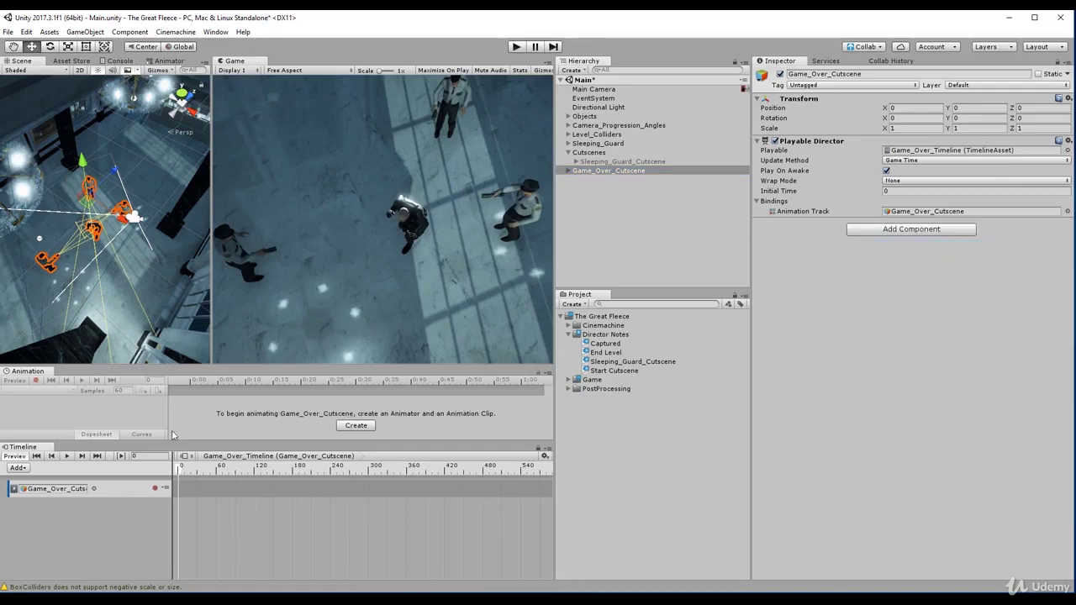
Step: Delete the default Game_Over_Cutscene animation track from the timeline
click(106, 488)
right_click(106, 488)
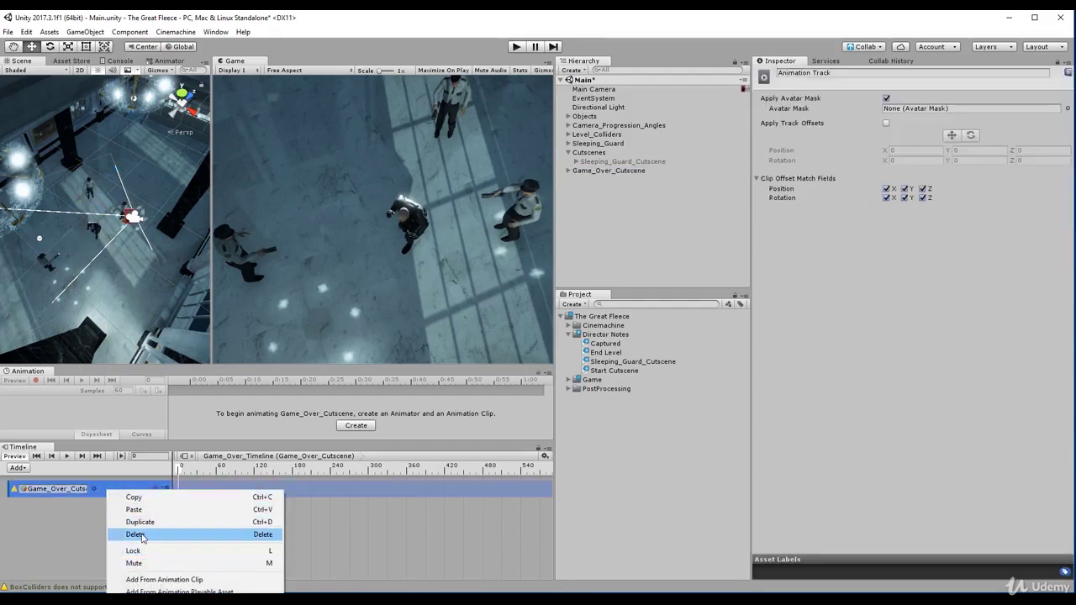
click(137, 535)
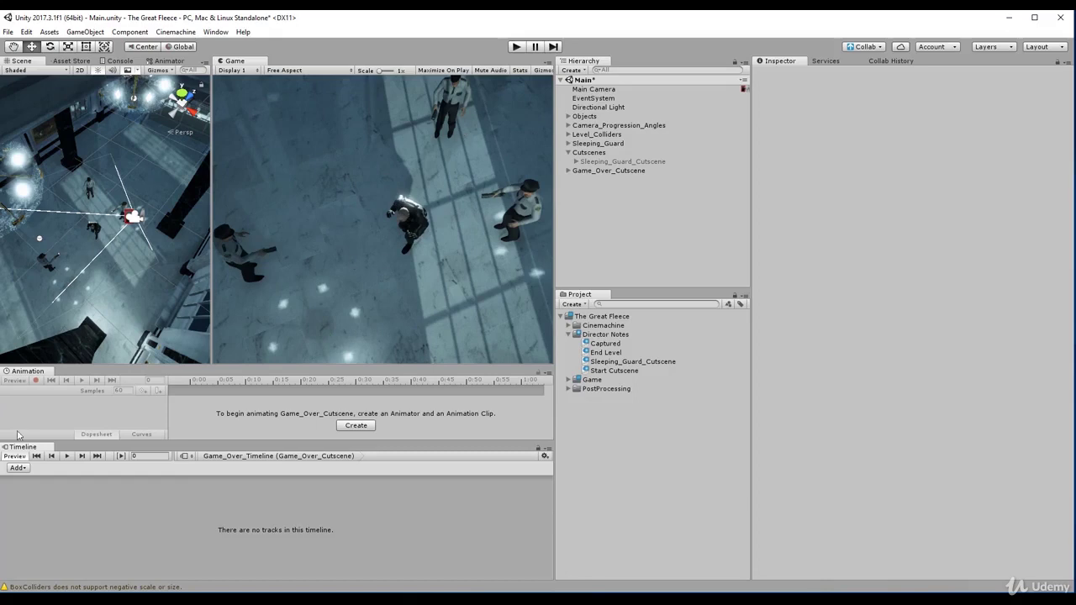
Step: Add a new Animation Track to Game_Over_Timeline and select it
click(18, 469)
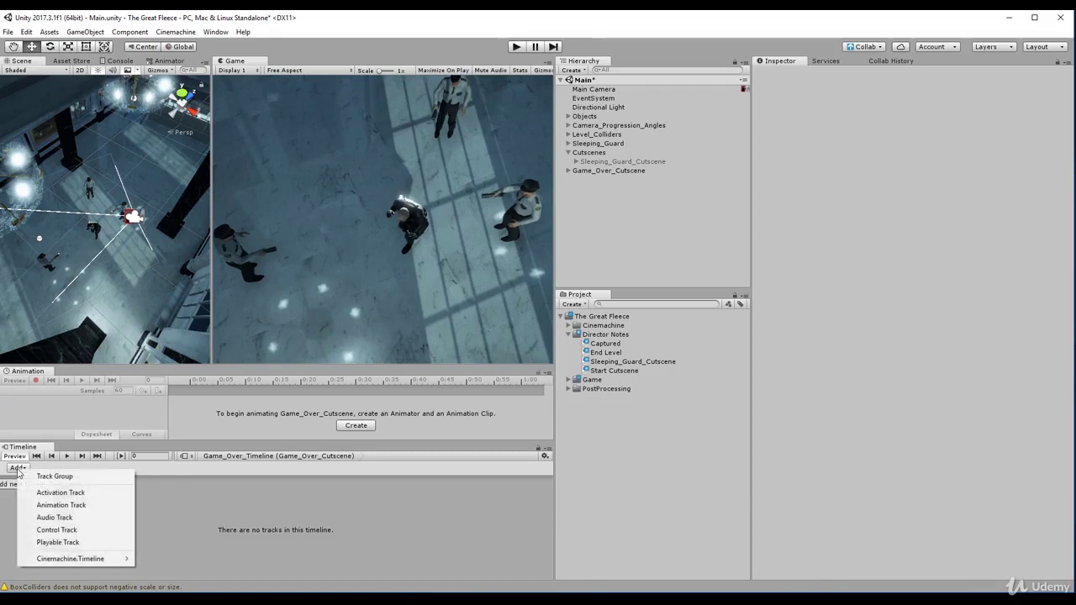
click(61, 504)
right_click(38, 504)
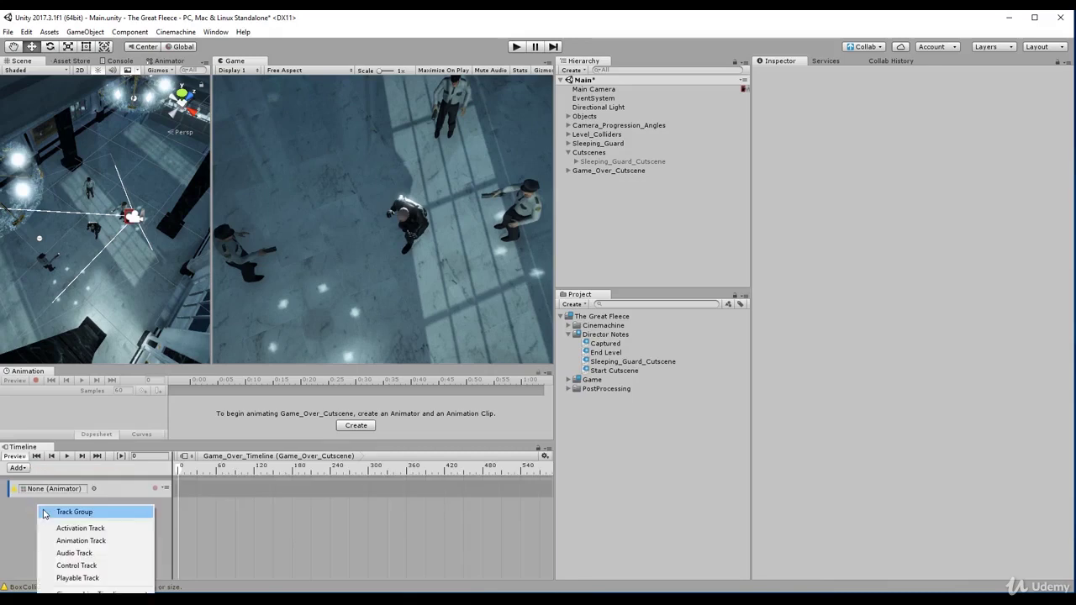
click(19, 494)
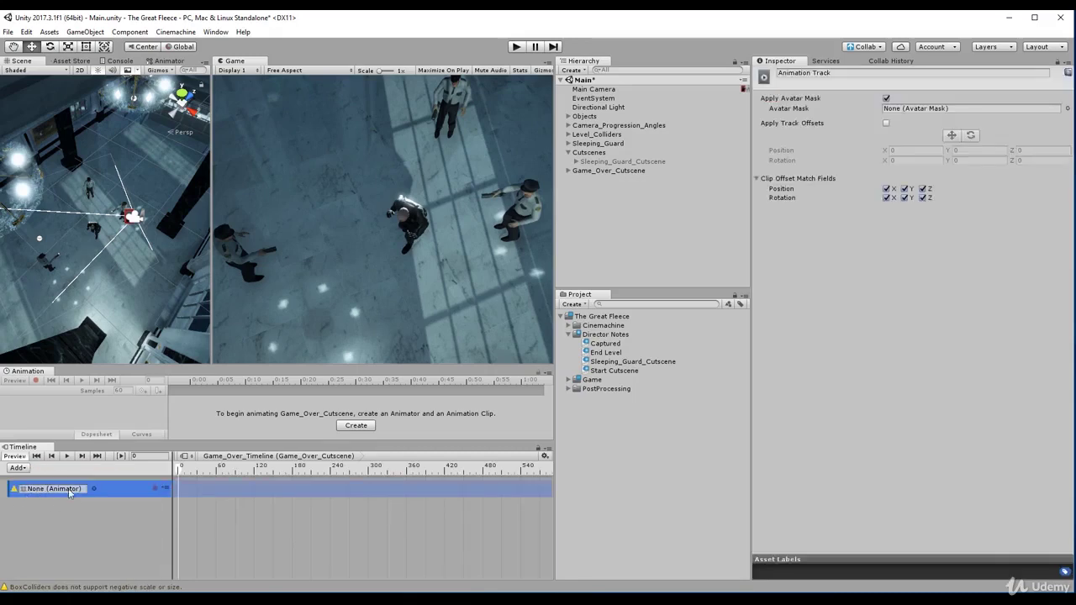
Step: Bind Captured_Cutscene_Pos from the Actors group to the empty animation track and widen the track header column to fit its name
click(568, 171)
click(589, 180)
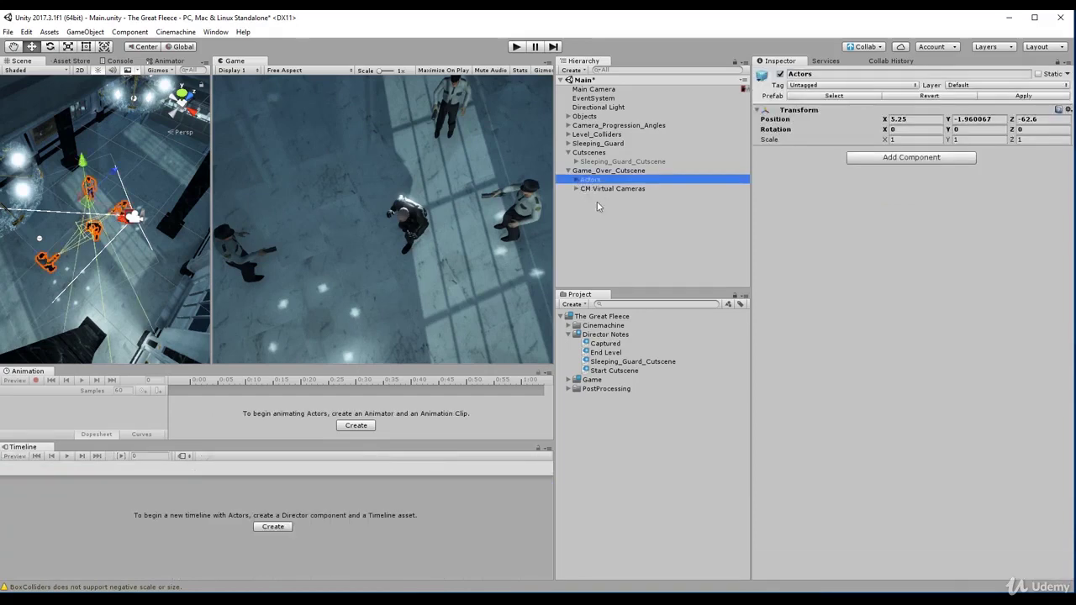
click(911, 270)
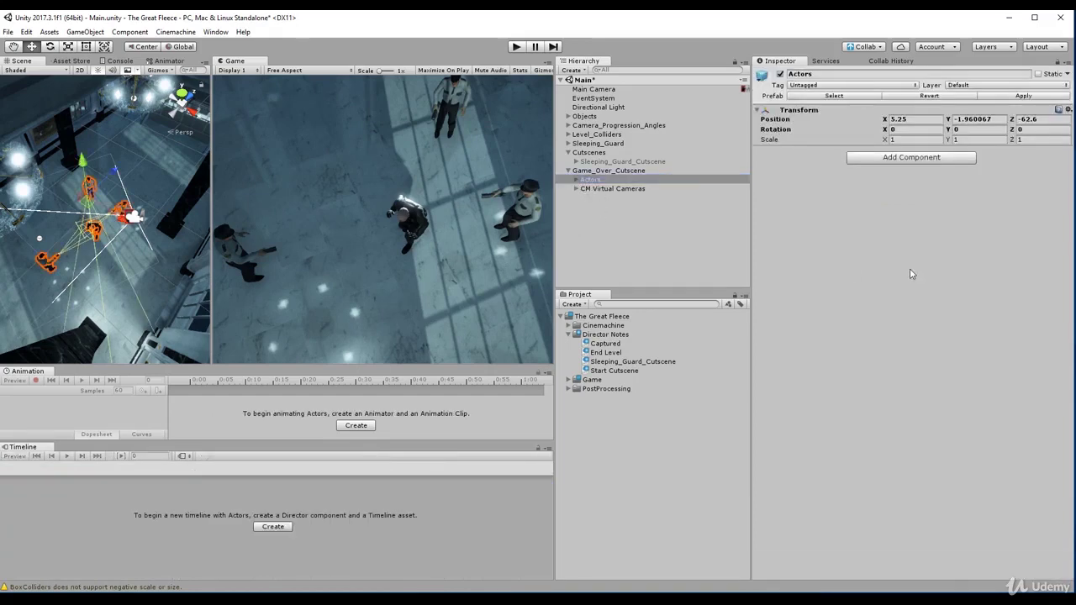
click(606, 180)
key(Right)
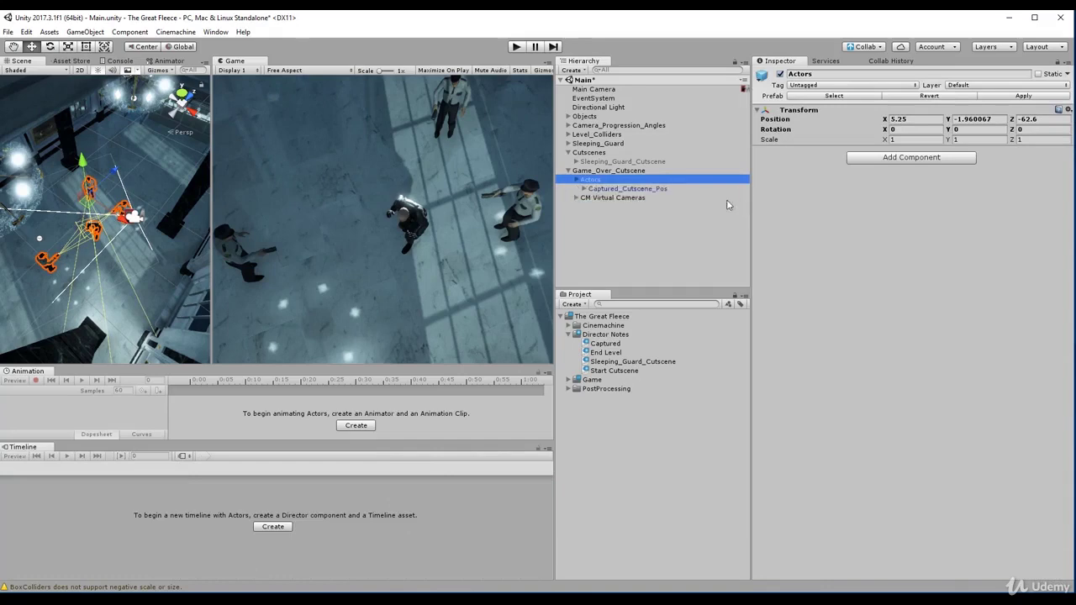
key(Down)
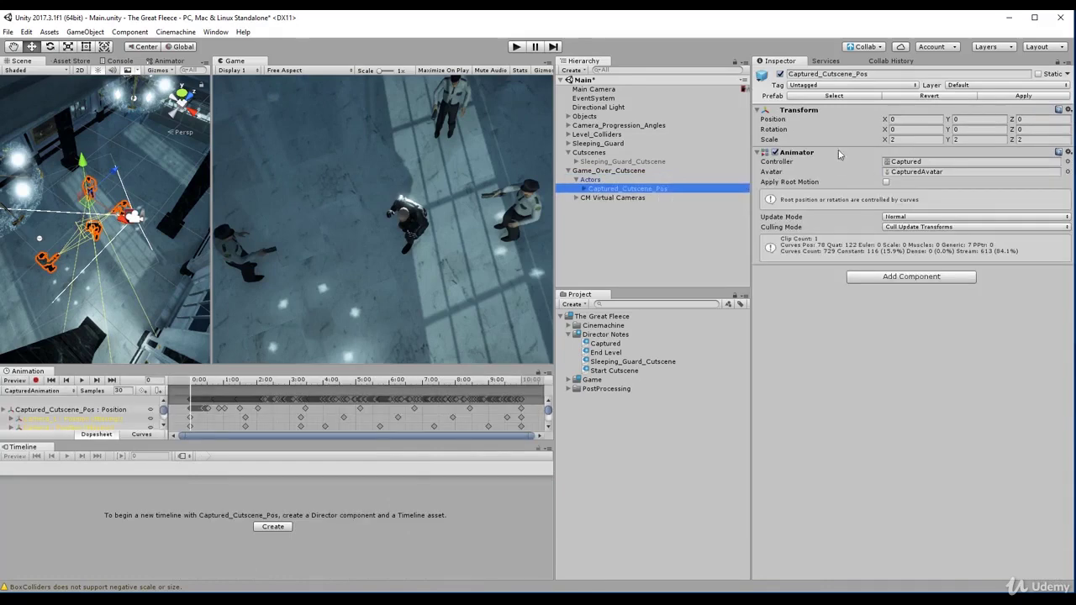
click(602, 172)
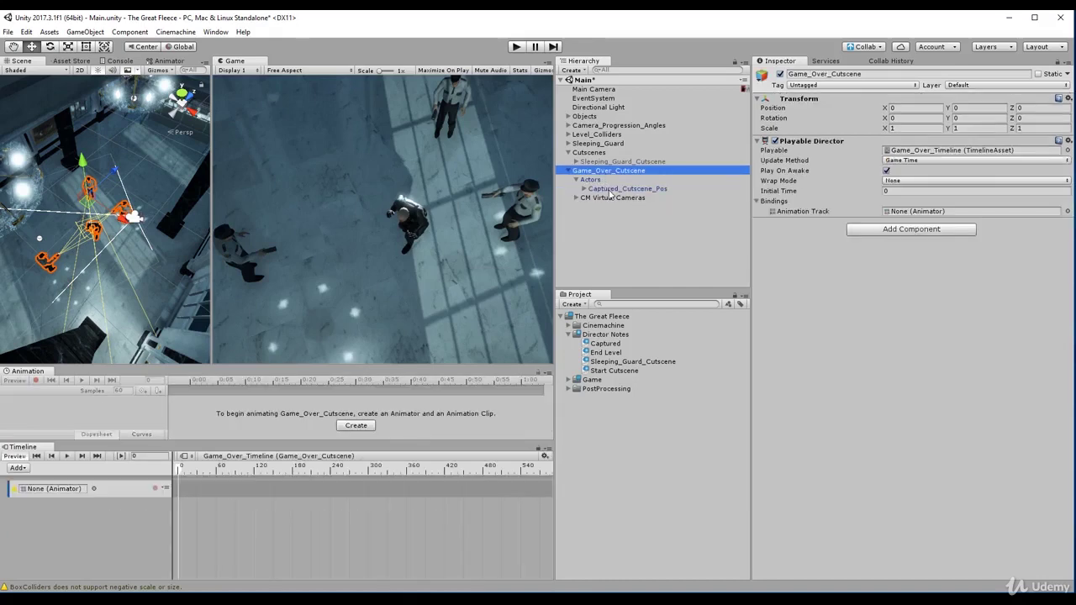
drag(608, 190, 61, 494)
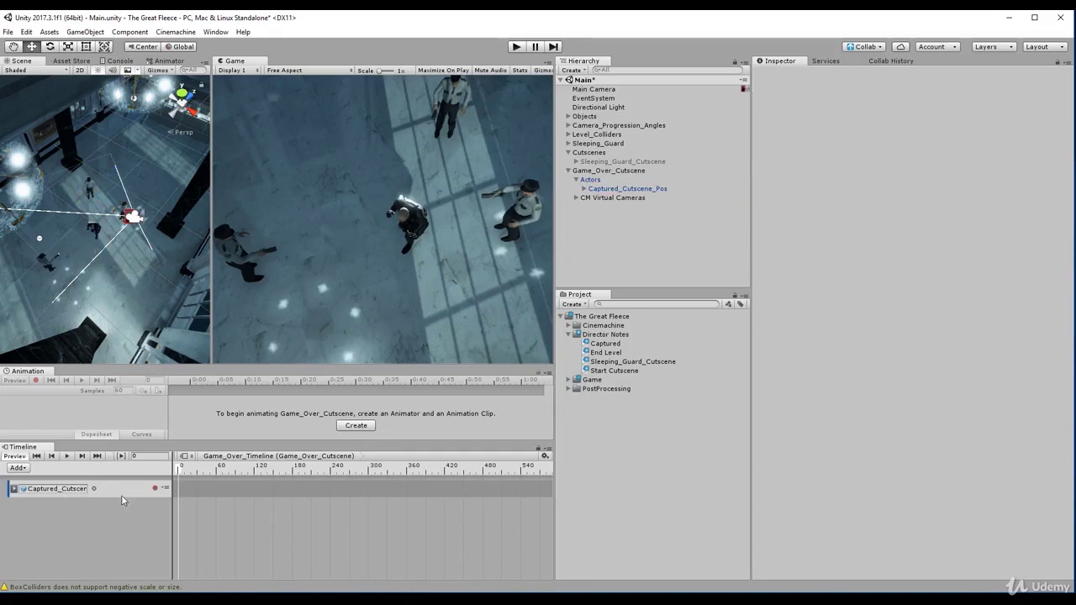
drag(171, 488, 211, 487)
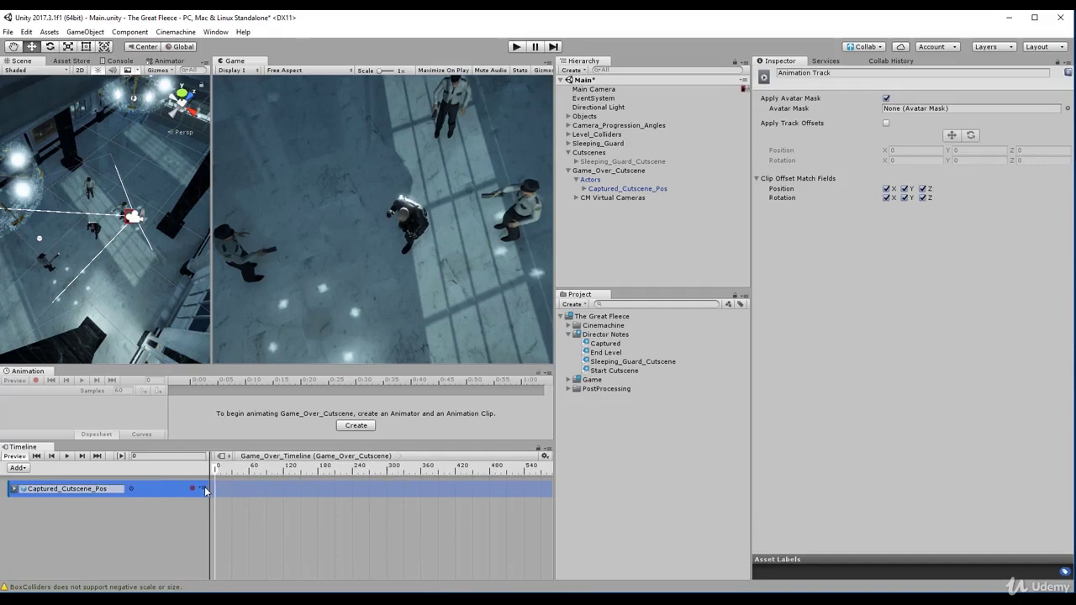
right_click(206, 490)
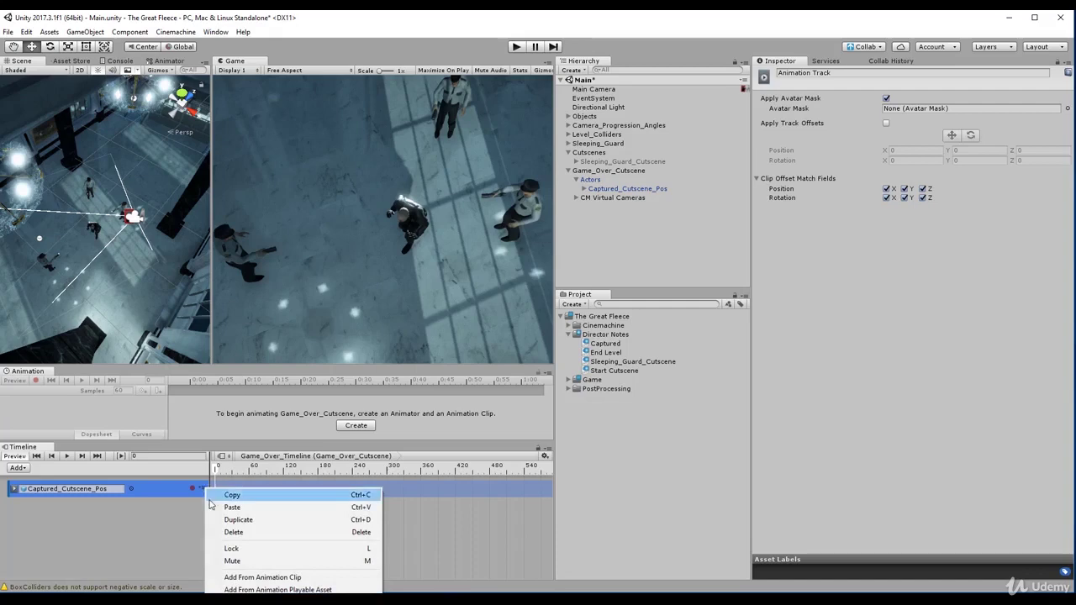
click(244, 579)
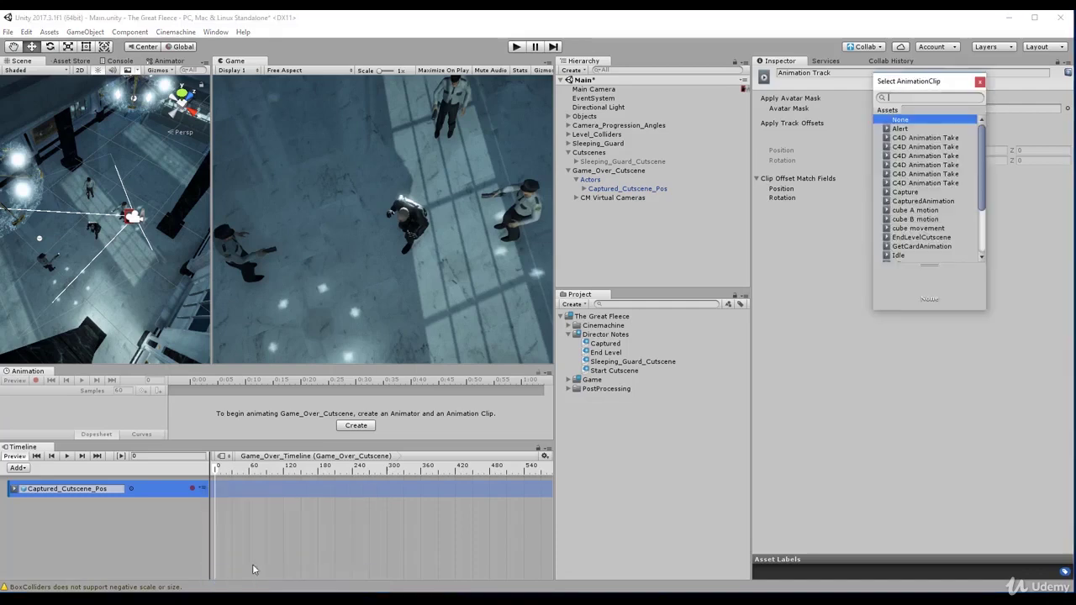
drag(981, 144, 981, 192)
click(614, 190)
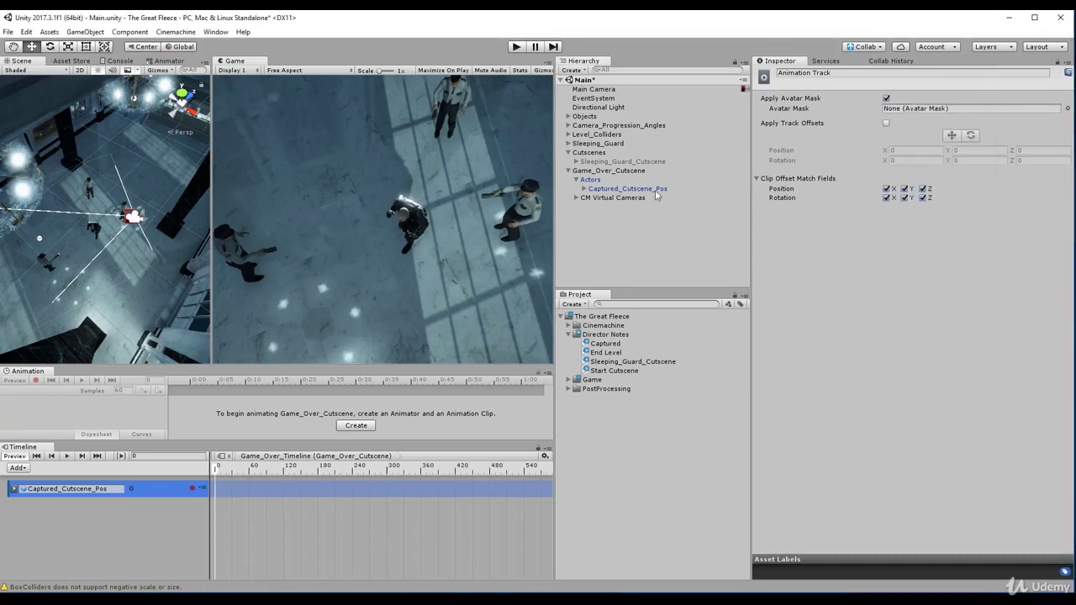
Step: Check which animation clip the Captured controller on Captured_Cutscene_Pos plays, widening the Animator view to read its state
click(639, 190)
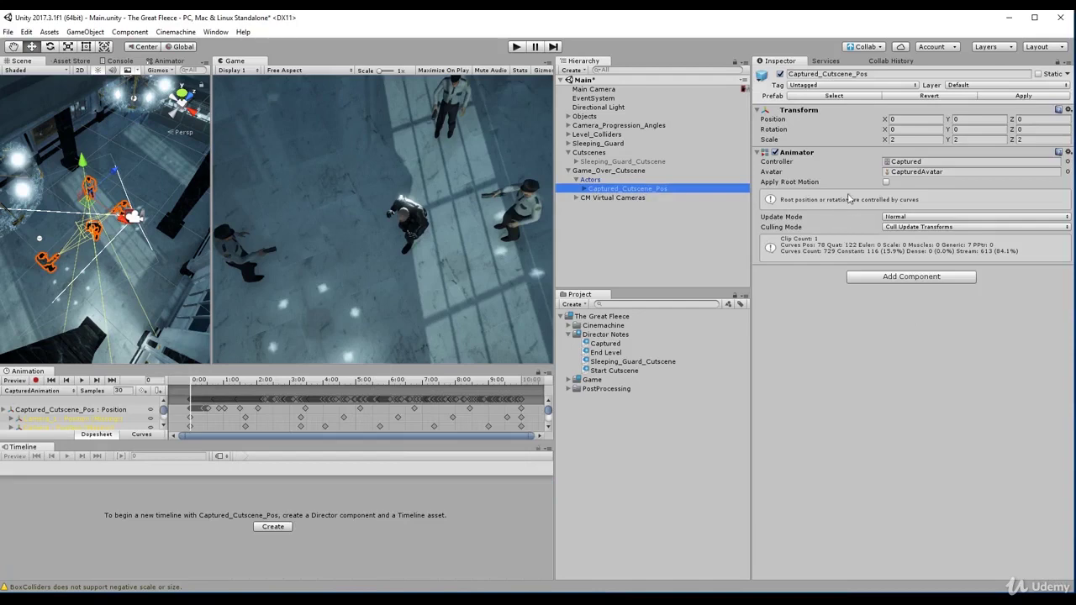
double_click(899, 164)
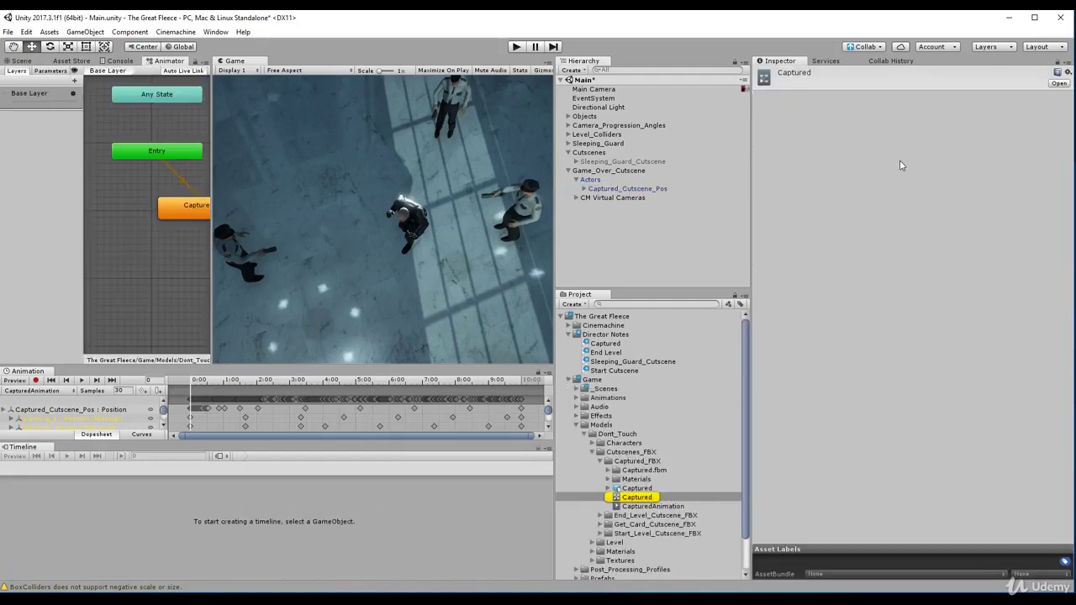
click(207, 206)
drag(209, 204, 254, 209)
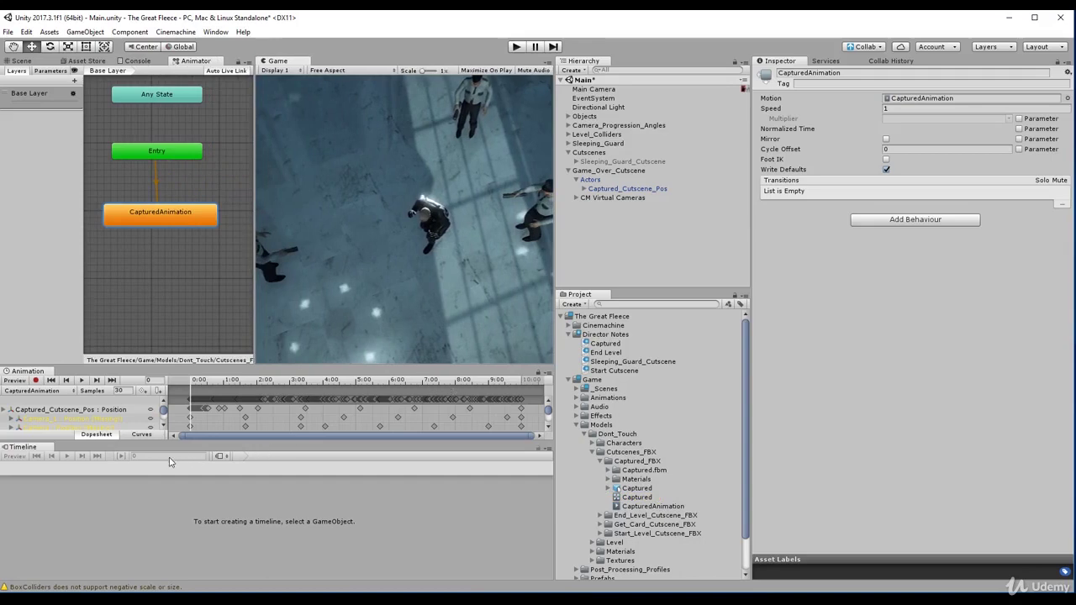
Step: Add the CapturedAnimation clip to the Captured_Cutscene_Pos track of Game_Over_Timeline, searching the animation clips for "captured"
click(610, 171)
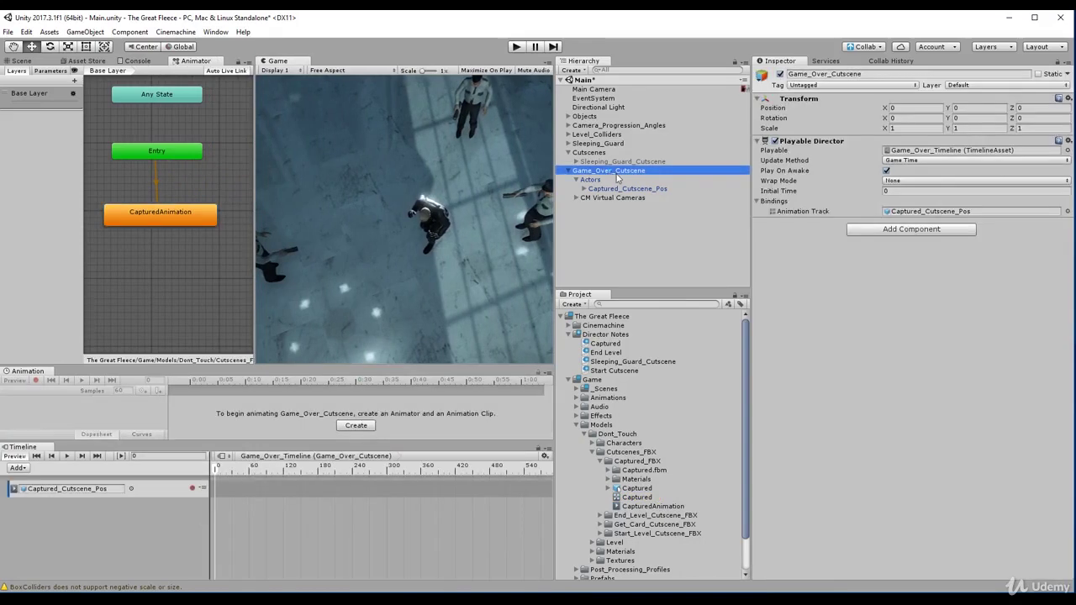
click(571, 172)
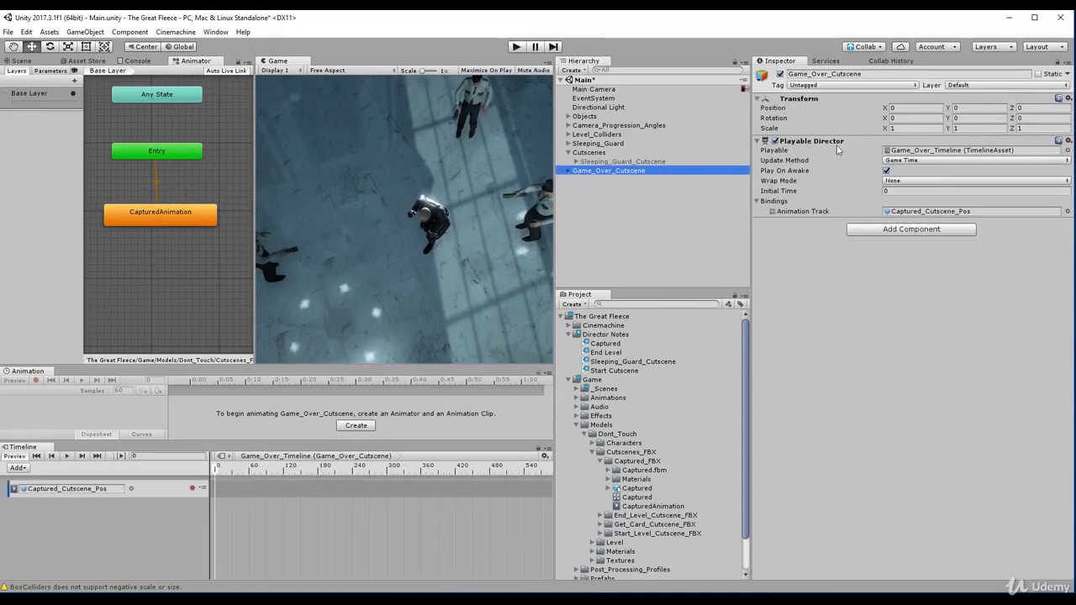
click(203, 489)
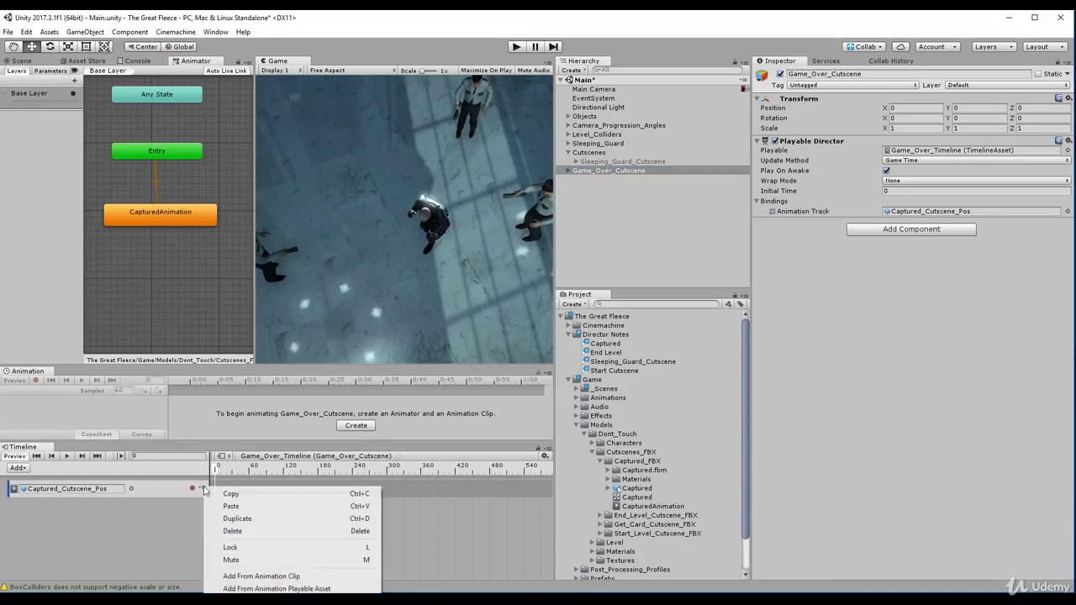
click(262, 577)
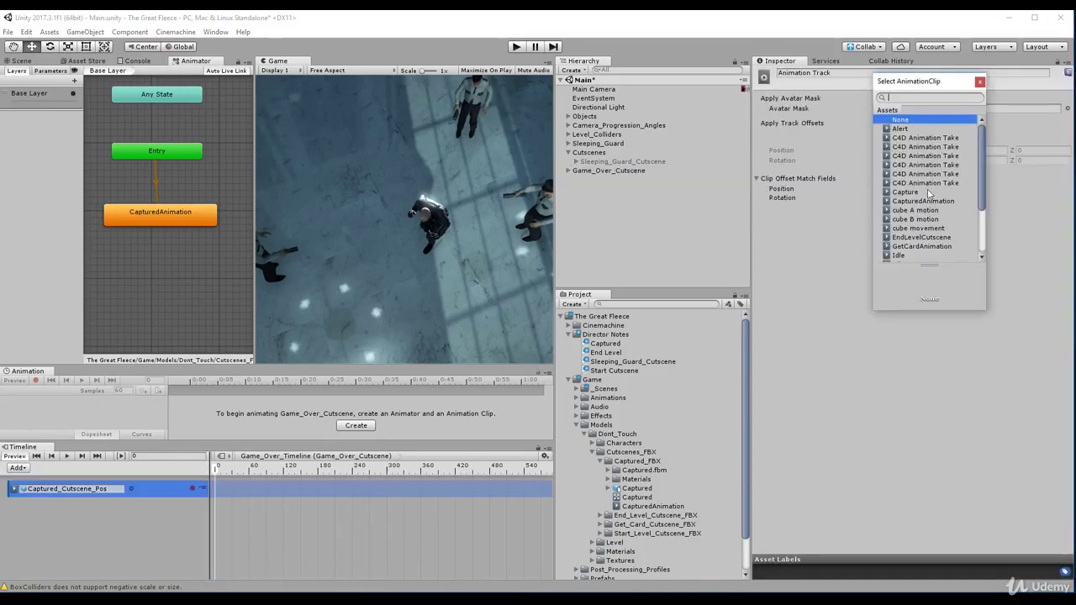
scroll(928, 192, down, 3)
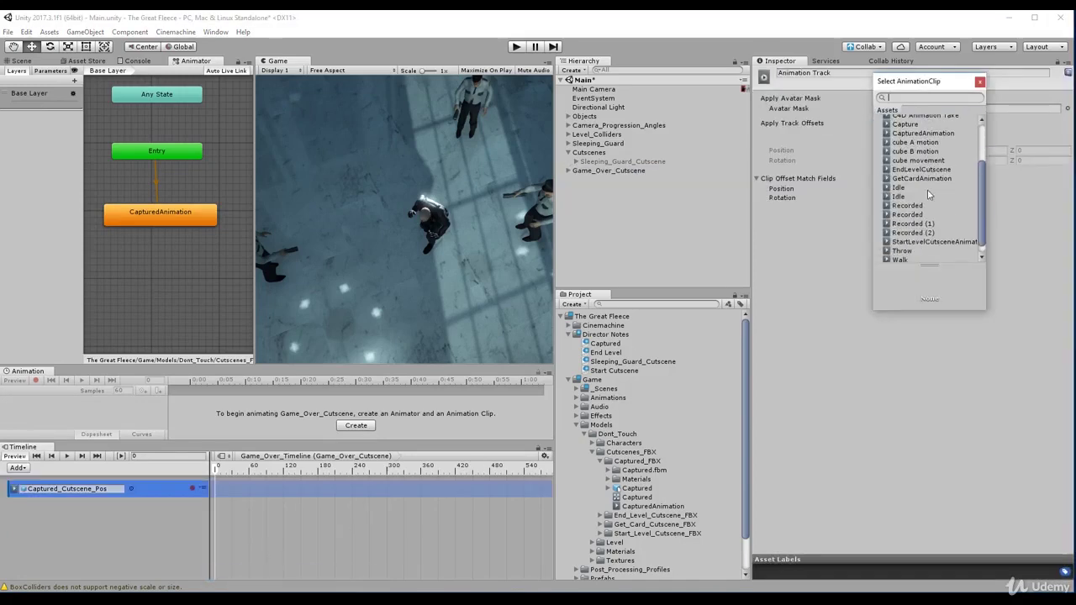
click(926, 135)
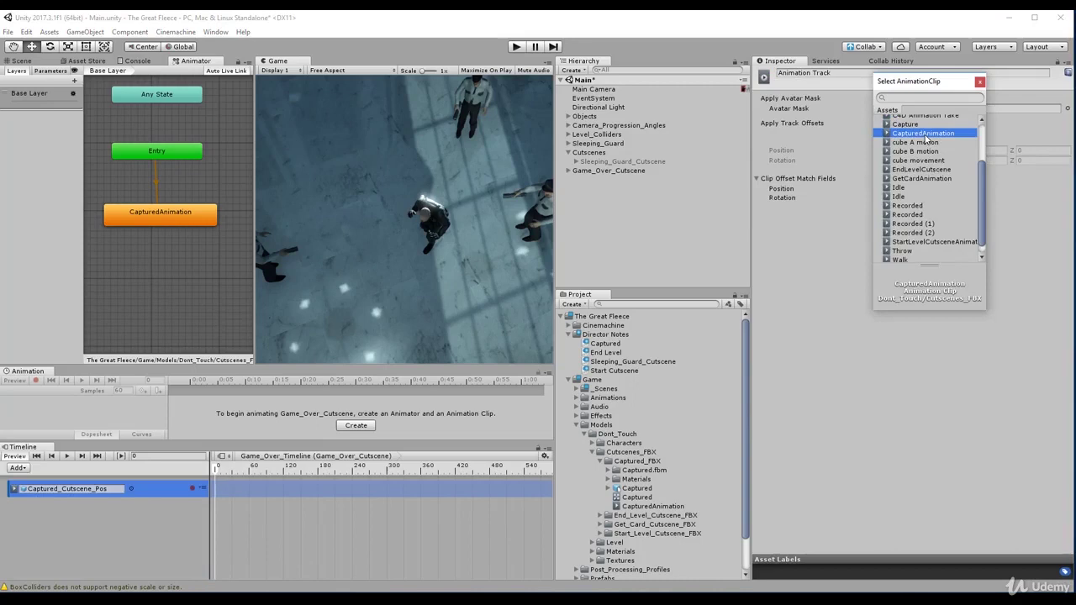
scroll(931, 139, up, 2)
text(captured)
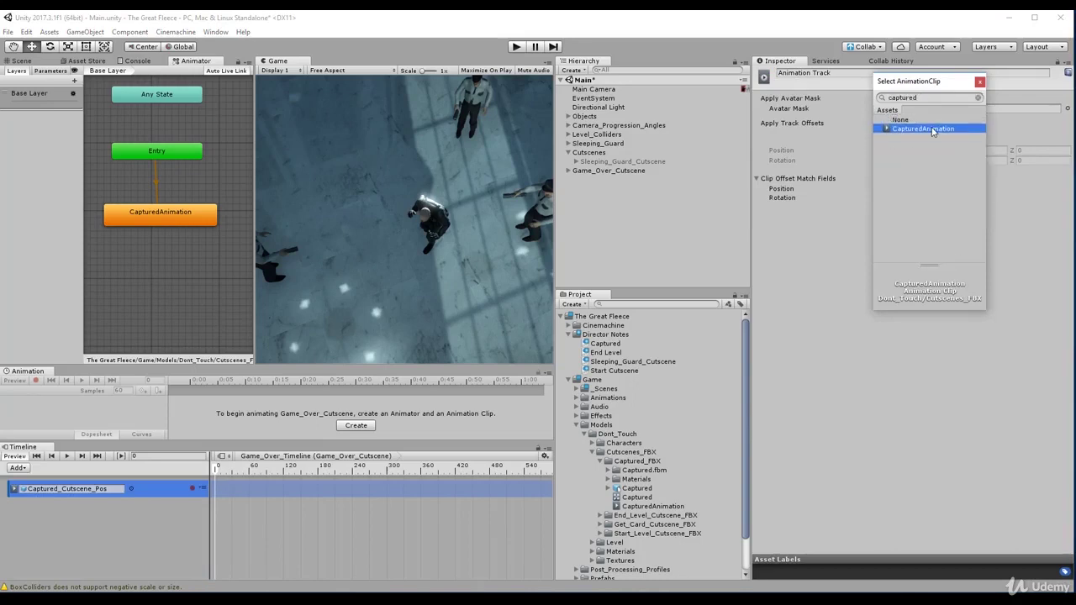
double_click(932, 131)
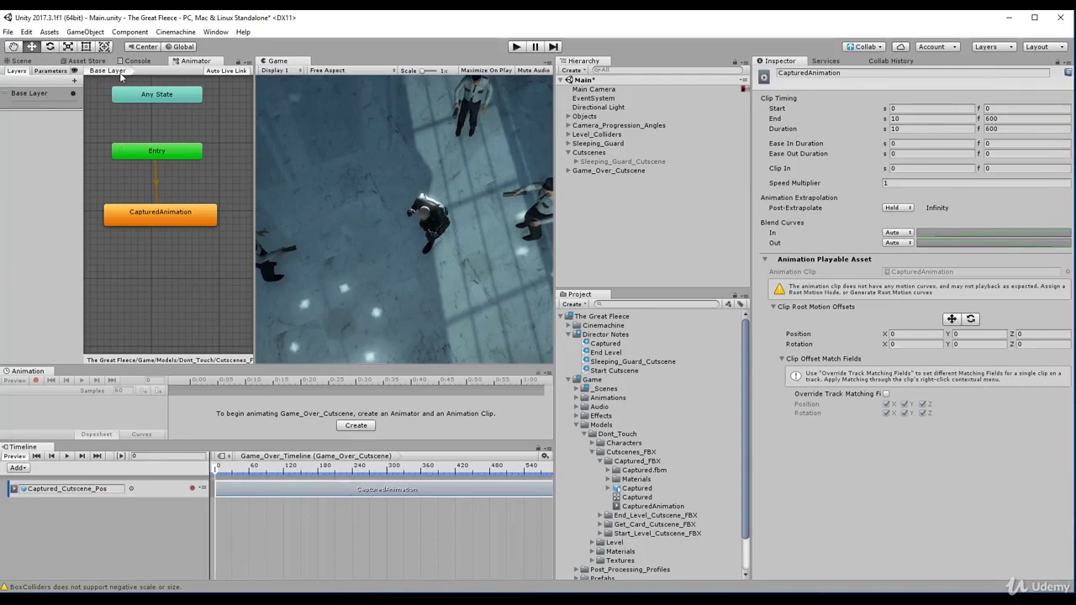
Step: Return to the Scene view and scrub through Game_Over_Timeline to preview the captured actors' animation
click(17, 61)
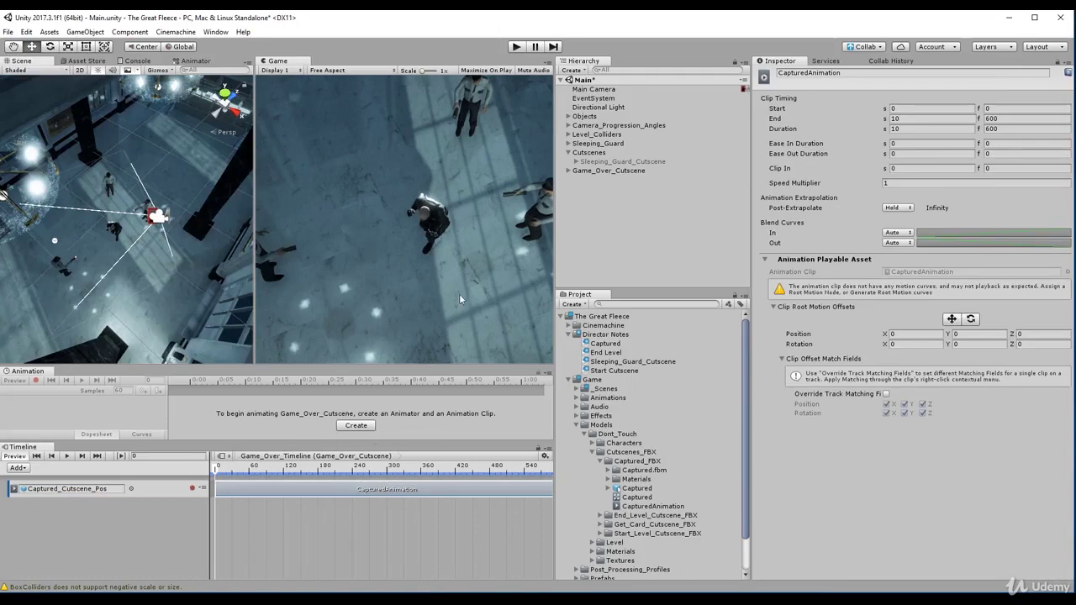
click(590, 171)
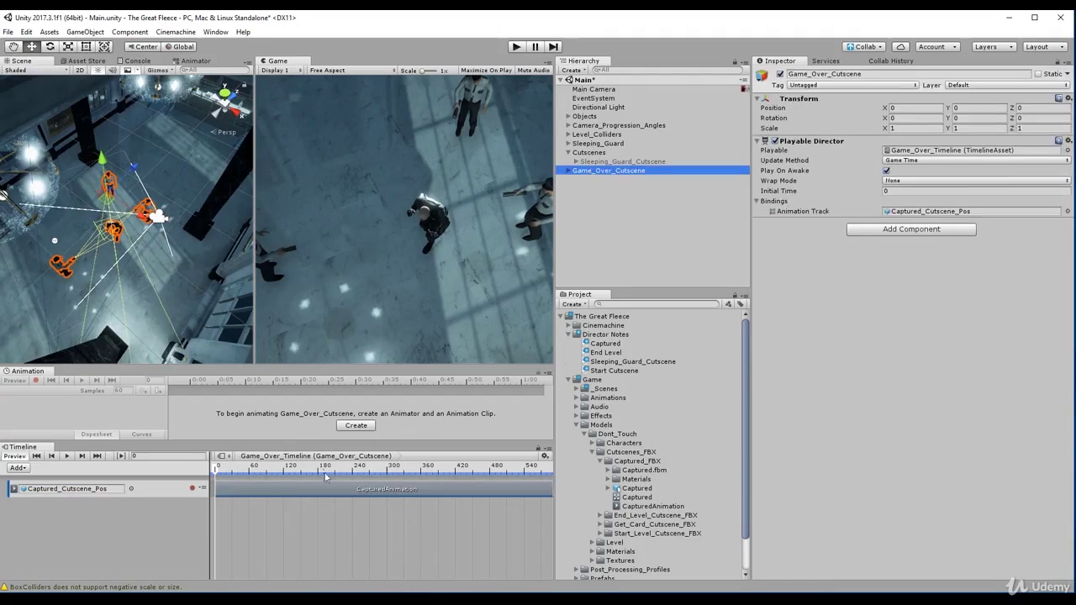
drag(217, 472, 207, 518)
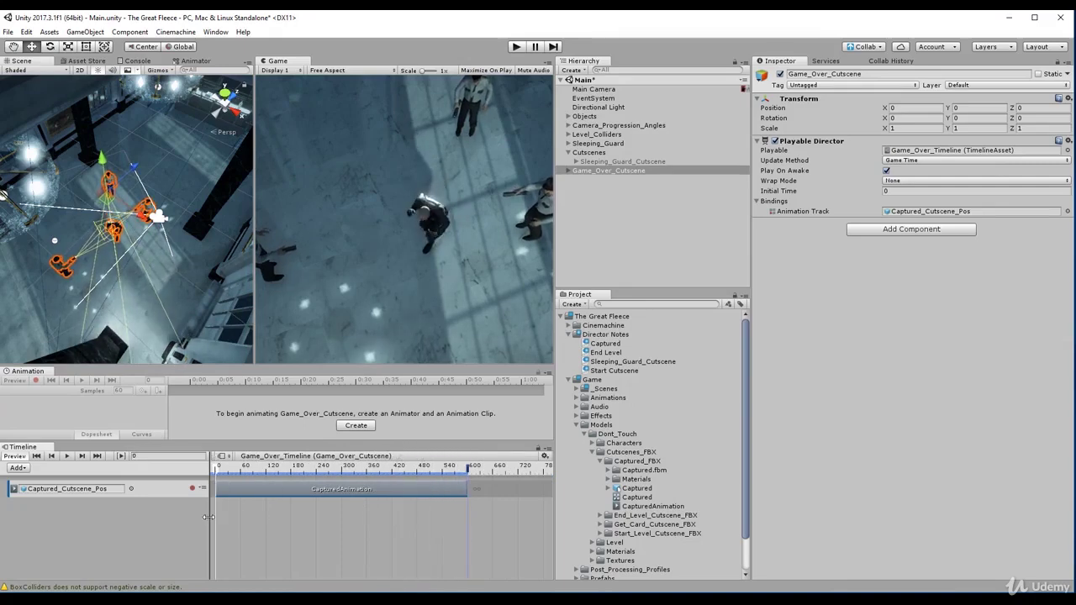
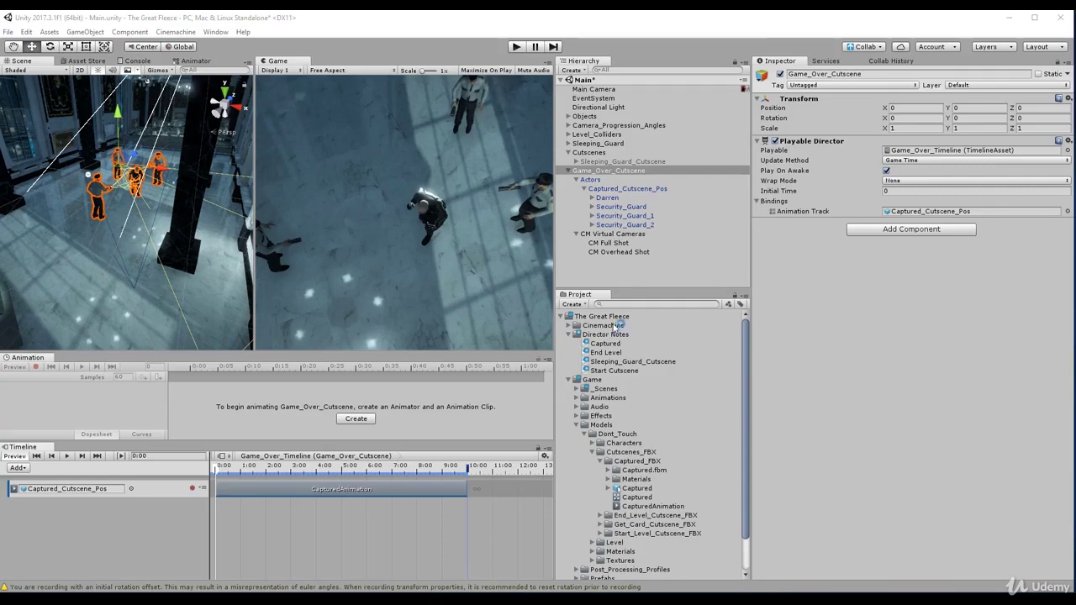
click(230, 468)
drag(231, 471, 314, 495)
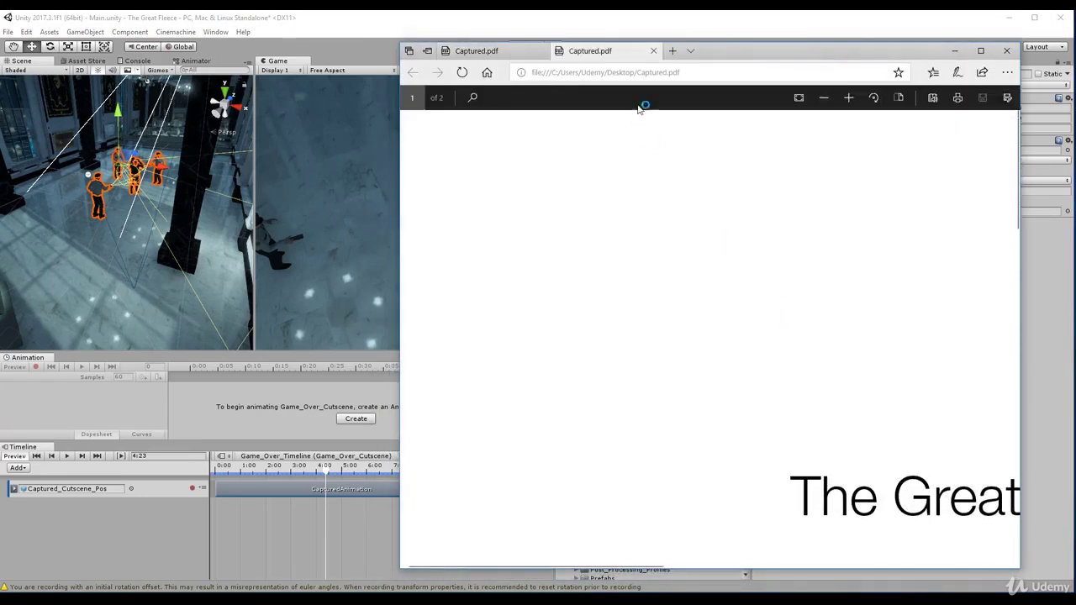
Step: Review the two storyboard shots and their descriptions in Captured.pdf and close all its browser tabs
click(515, 55)
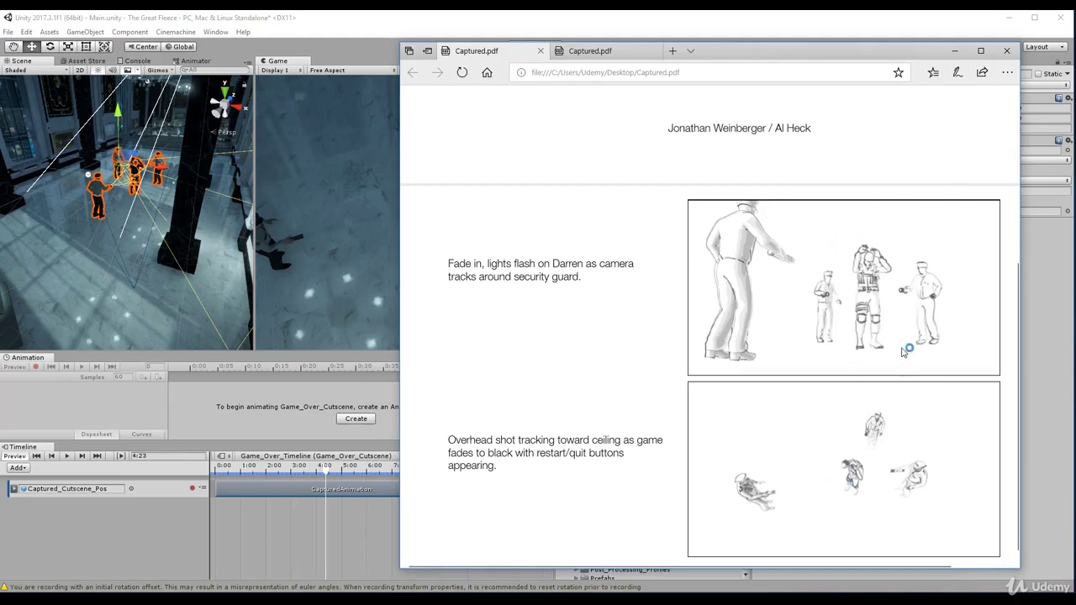
click(1008, 52)
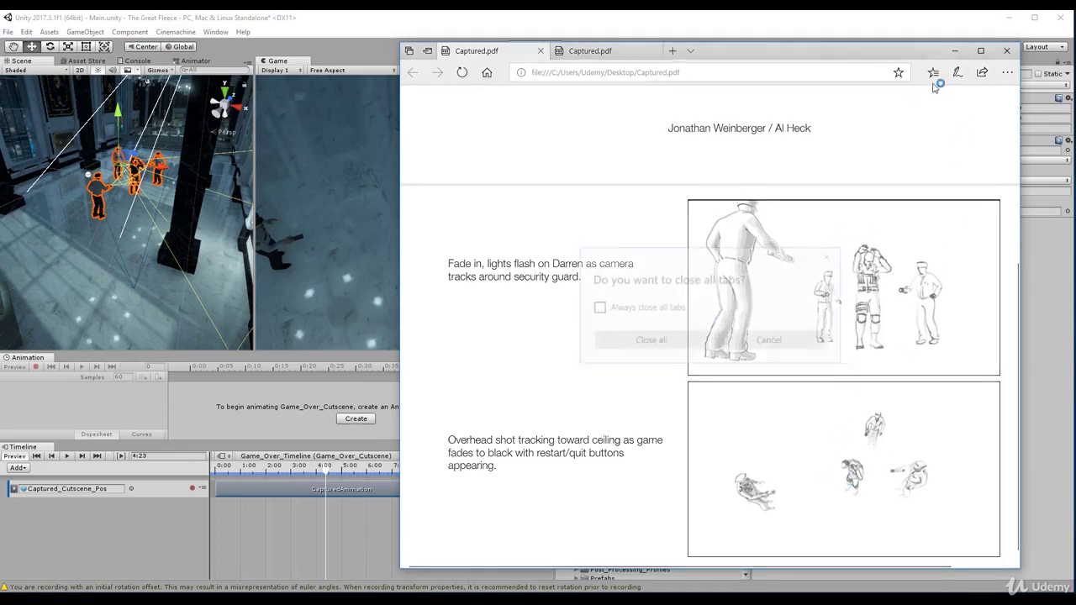
click(657, 340)
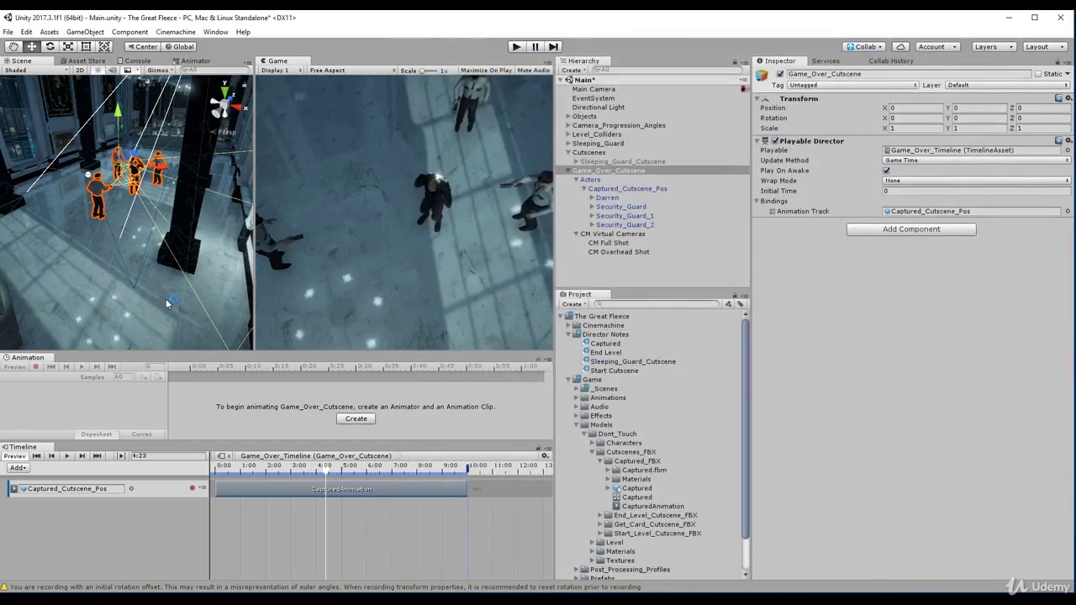
Step: Scrub the cutscene to about 3:04, preview CM Full Shot in solo, and compare its framing with CM Overhead Shot
drag(325, 473, 295, 502)
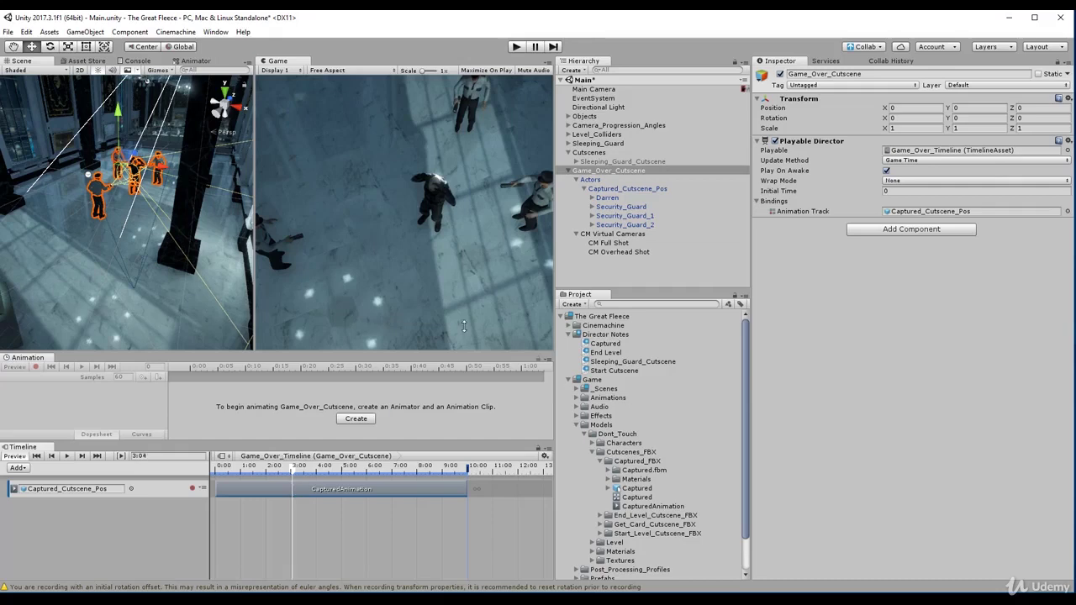
click(622, 243)
click(915, 151)
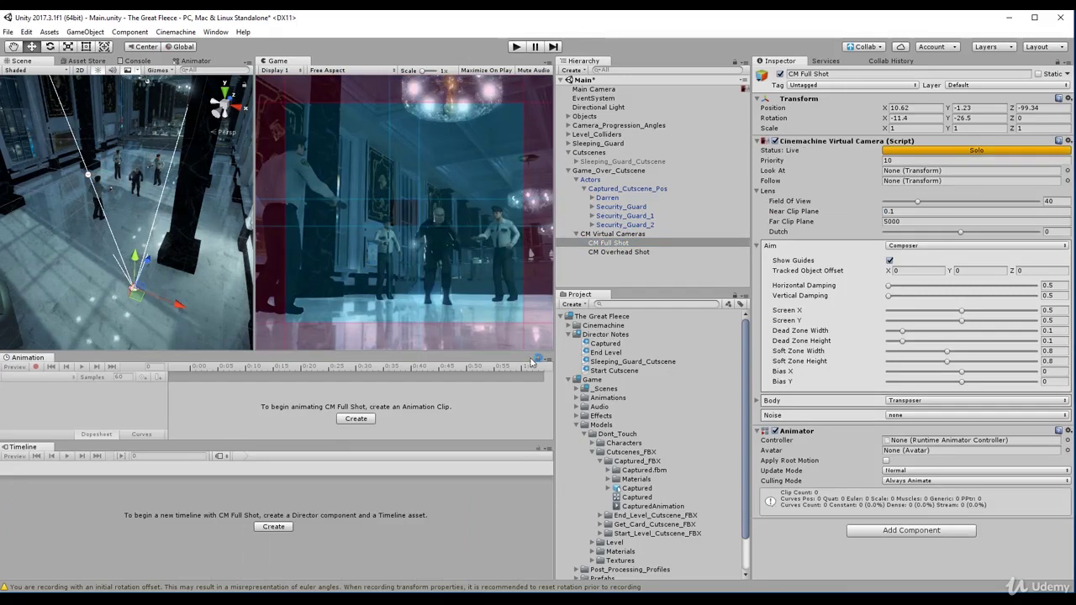
click(828, 186)
click(619, 253)
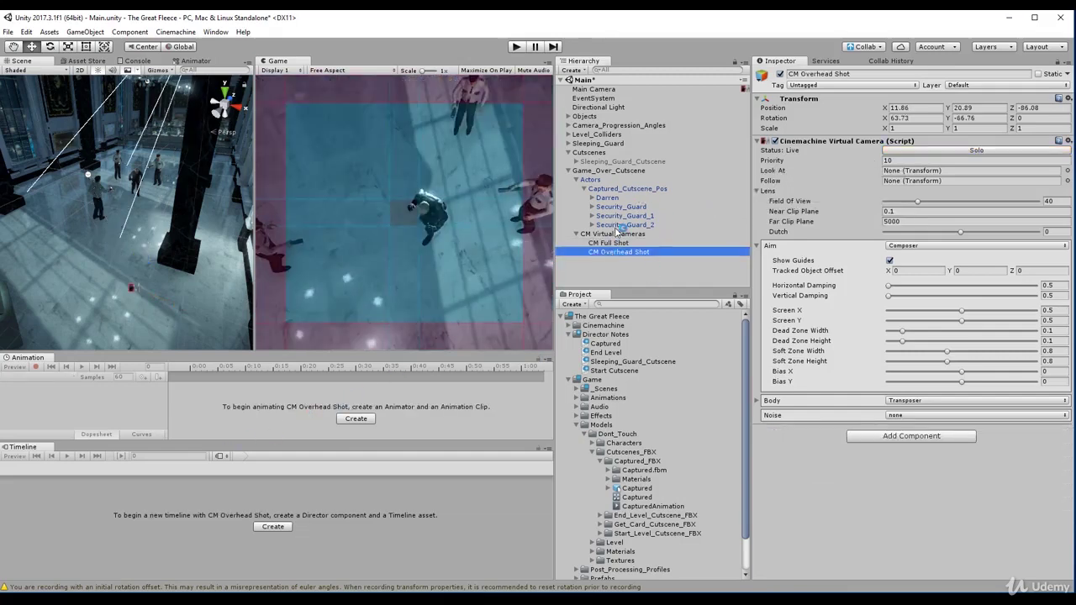
Step: Reselect Game_Over_Cutscene and move the timeline playhead to about 3:12 to find the camera cut point
click(622, 235)
click(598, 180)
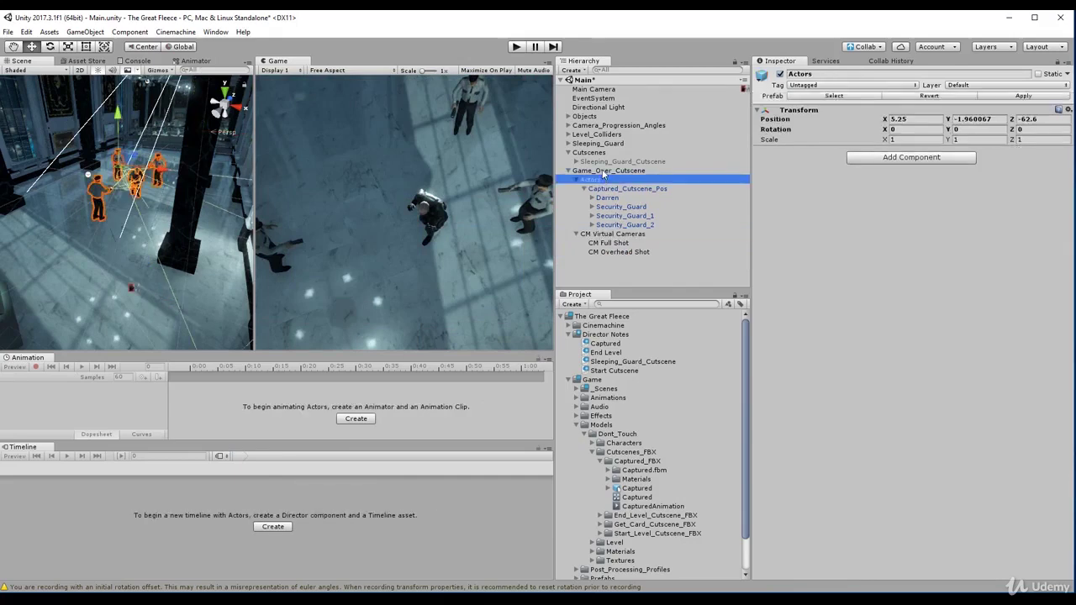
click(608, 171)
drag(293, 473, 298, 471)
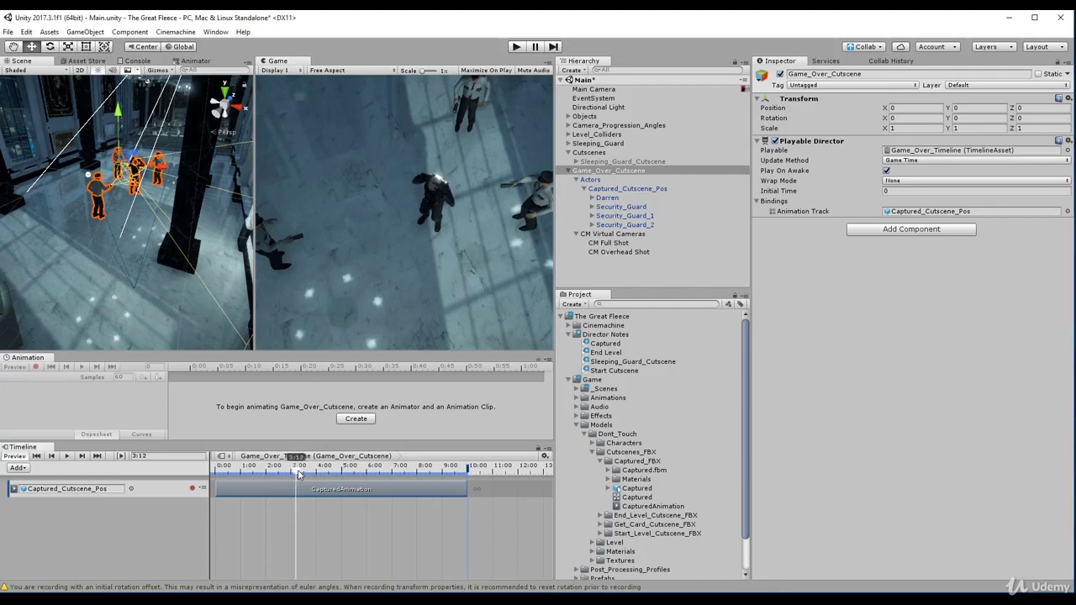
drag(296, 477, 297, 480)
Step: Add a Cinemachine Track bound to Main Camera's Cinemachine Brain to Game_Over_Timeline and widen the track header column
click(595, 90)
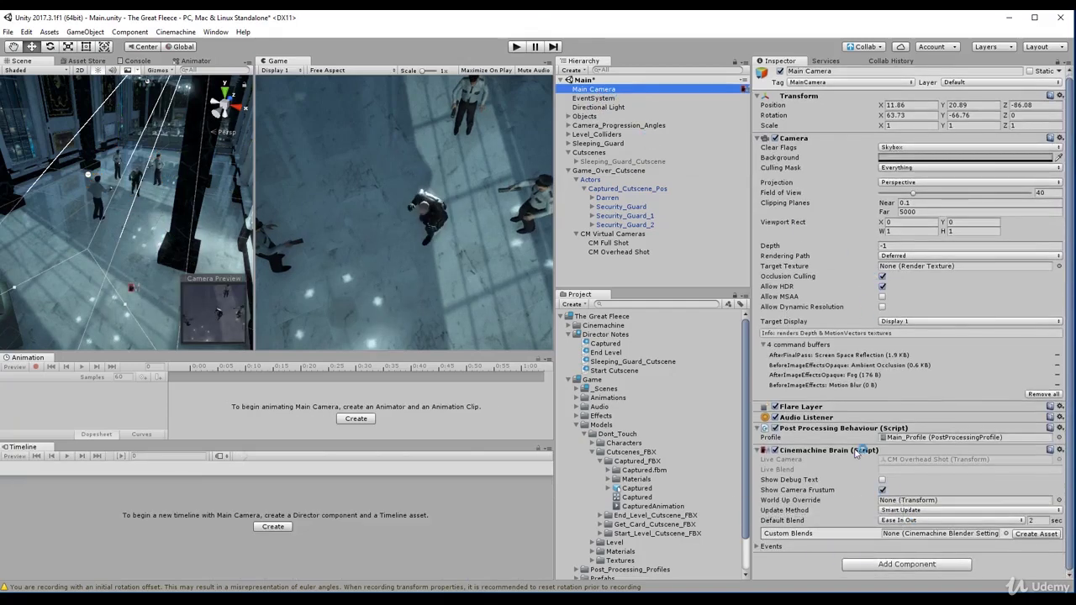
click(621, 174)
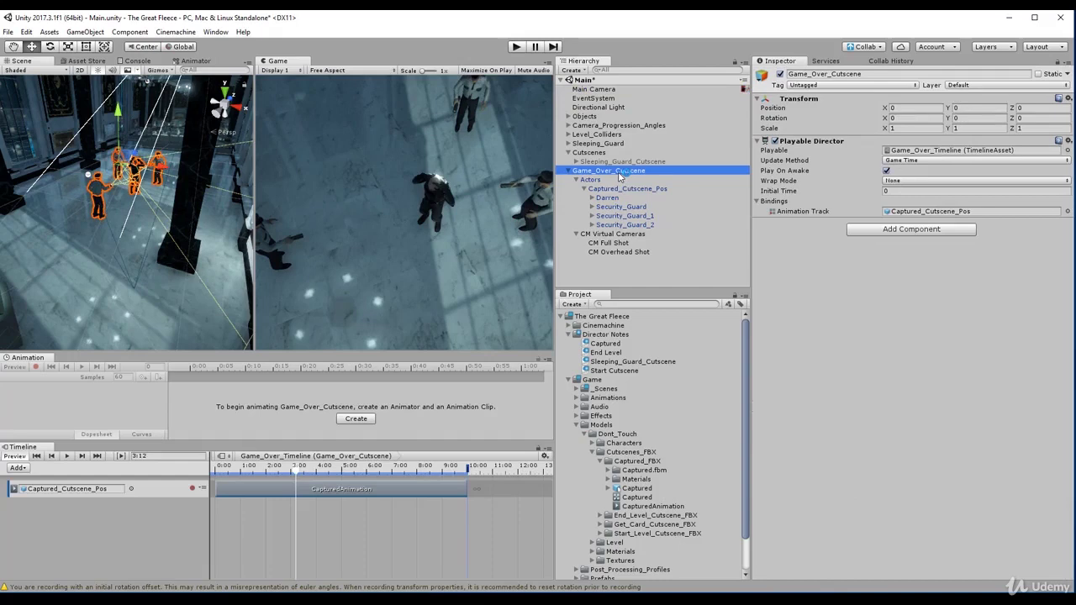
click(593, 90)
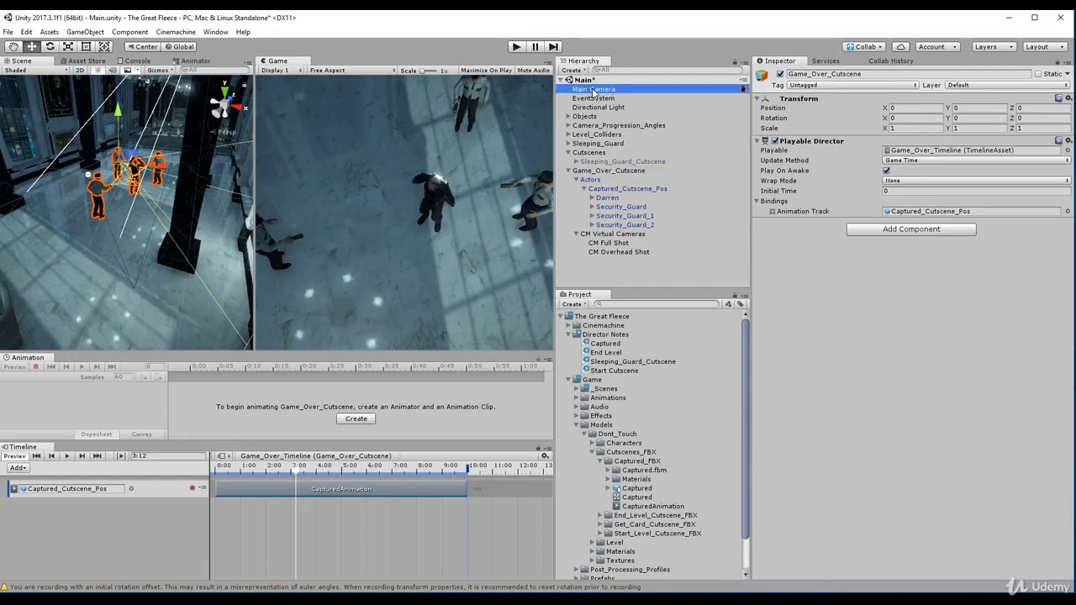
right_click(79, 535)
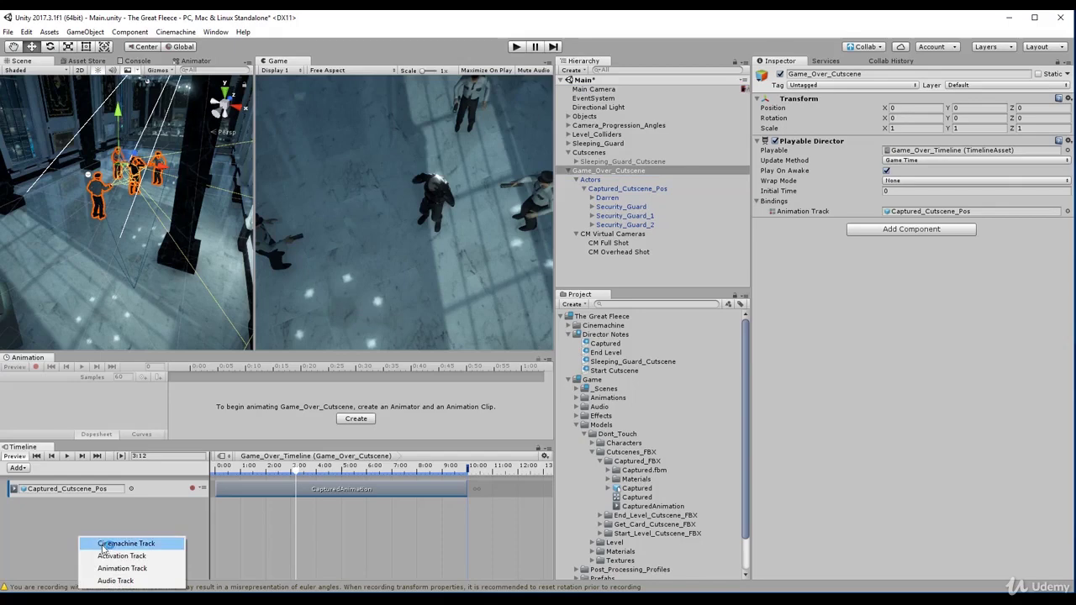
click(110, 545)
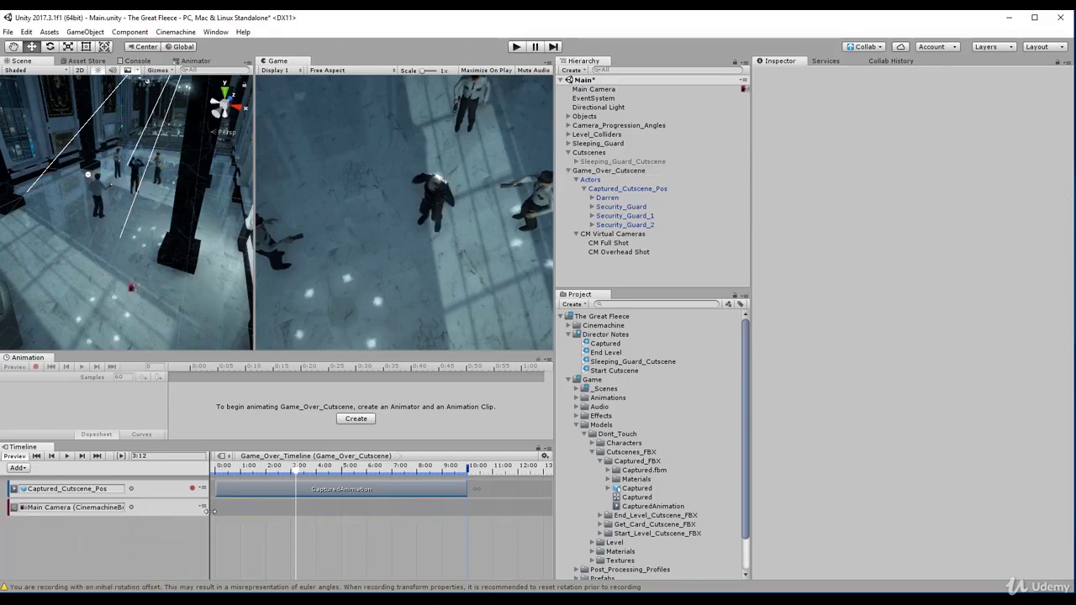
mouse_move(210, 511)
mouse_down()
mouse_move(265, 523)
mouse_move(224, 519)
mouse_up()
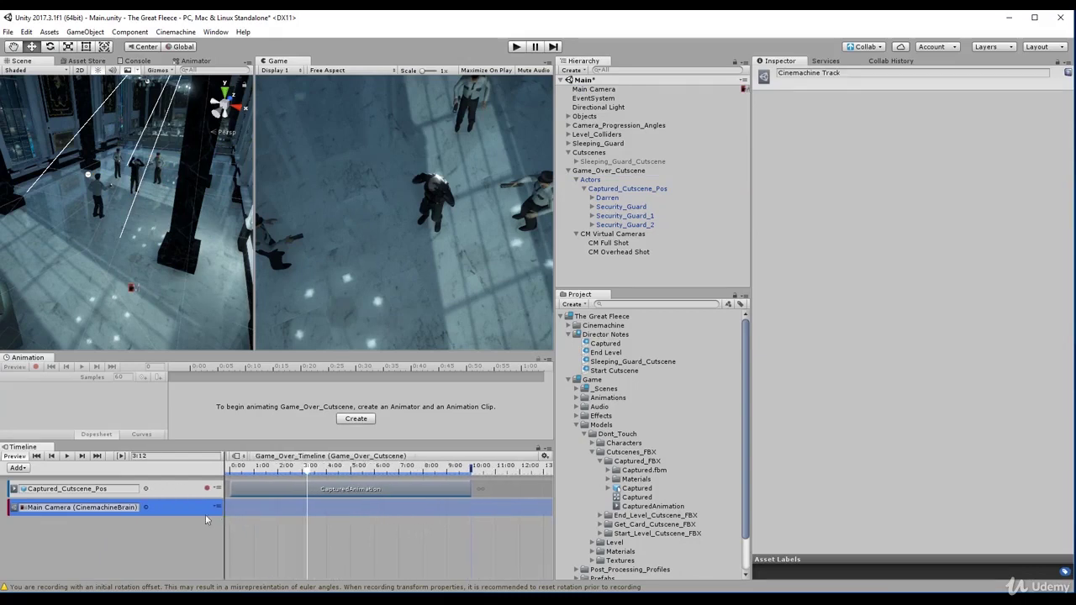
Step: Add a Cinemachine shot clip at the start of the Main Camera track and assign CM Full Shot as its virtual camera
right_click(255, 504)
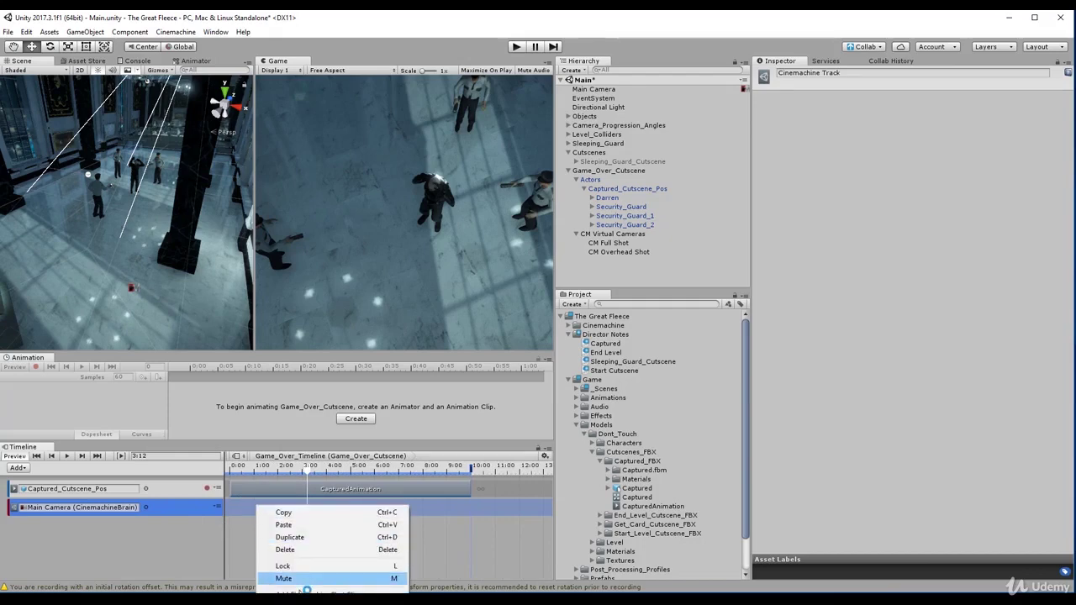
click(333, 594)
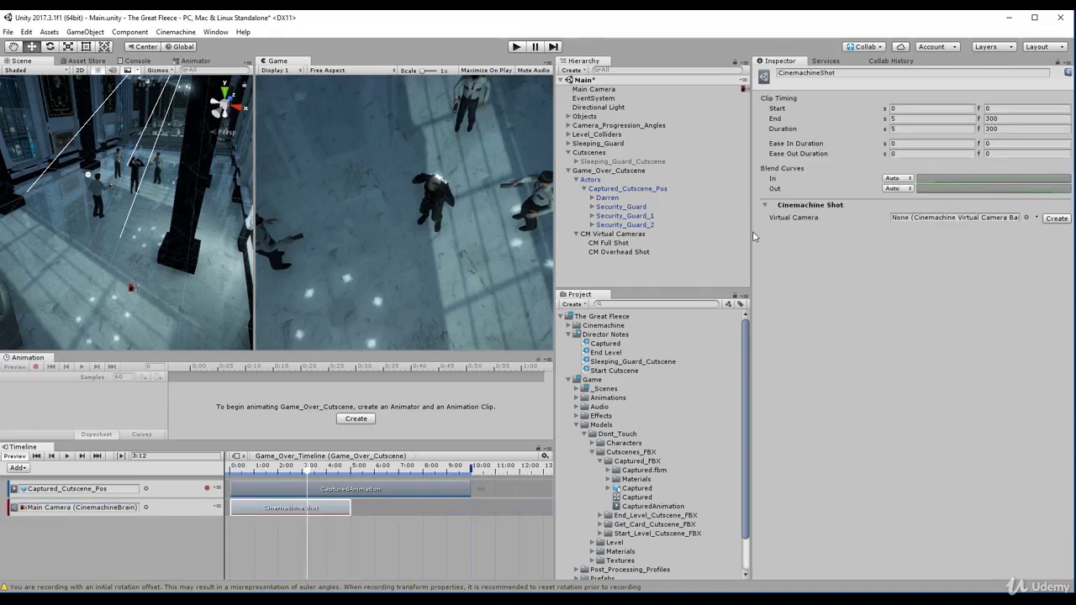
drag(616, 242, 914, 218)
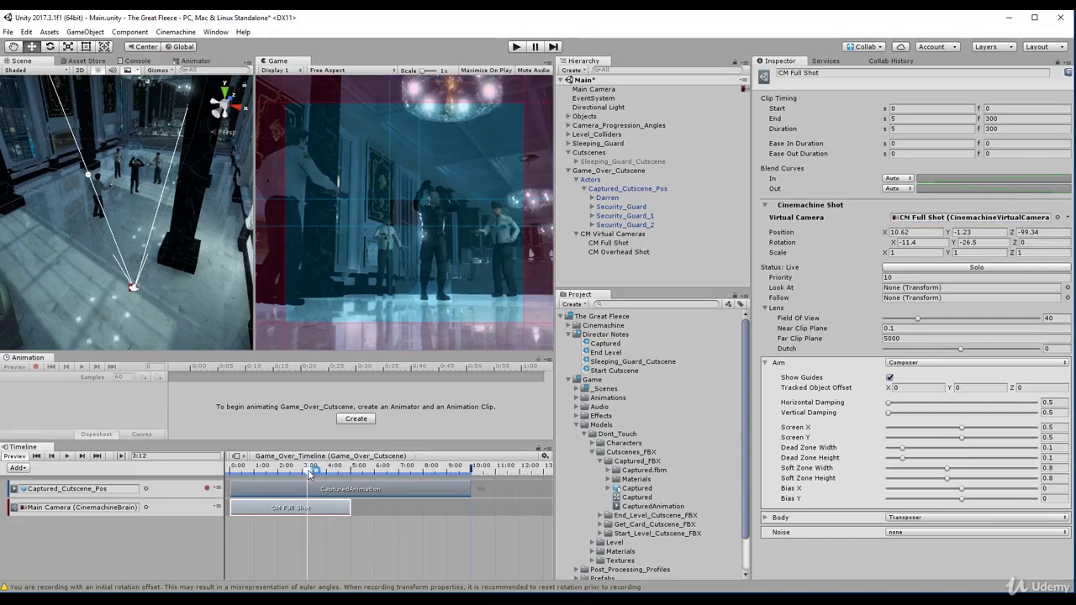
Step: Scrub around the cut point and shorten the CM Full Shot clip to end at about frame 190
drag(309, 473, 318, 501)
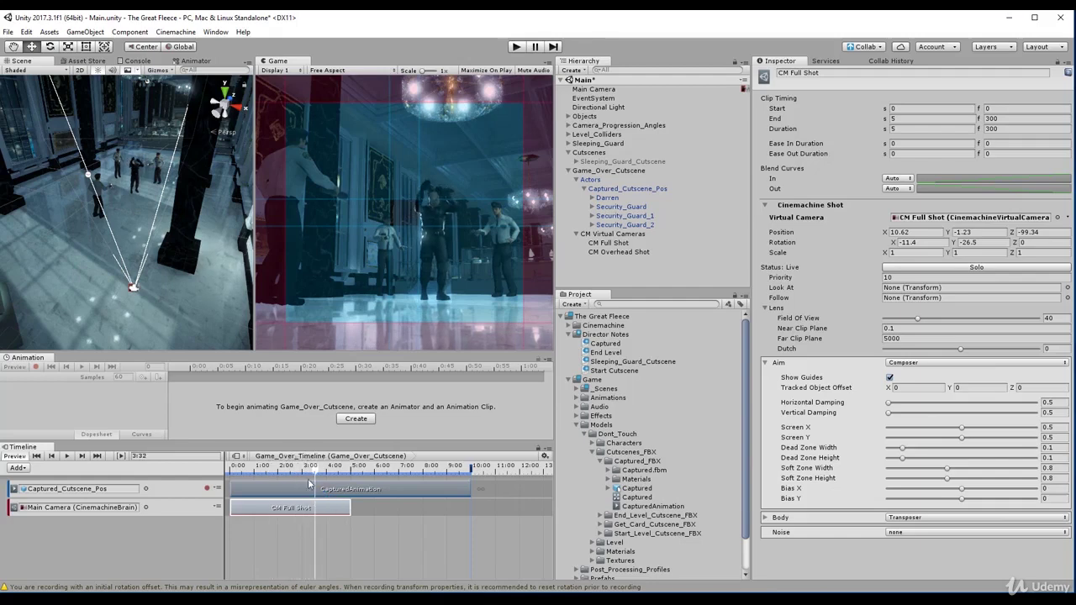
click(306, 474)
drag(306, 473, 308, 477)
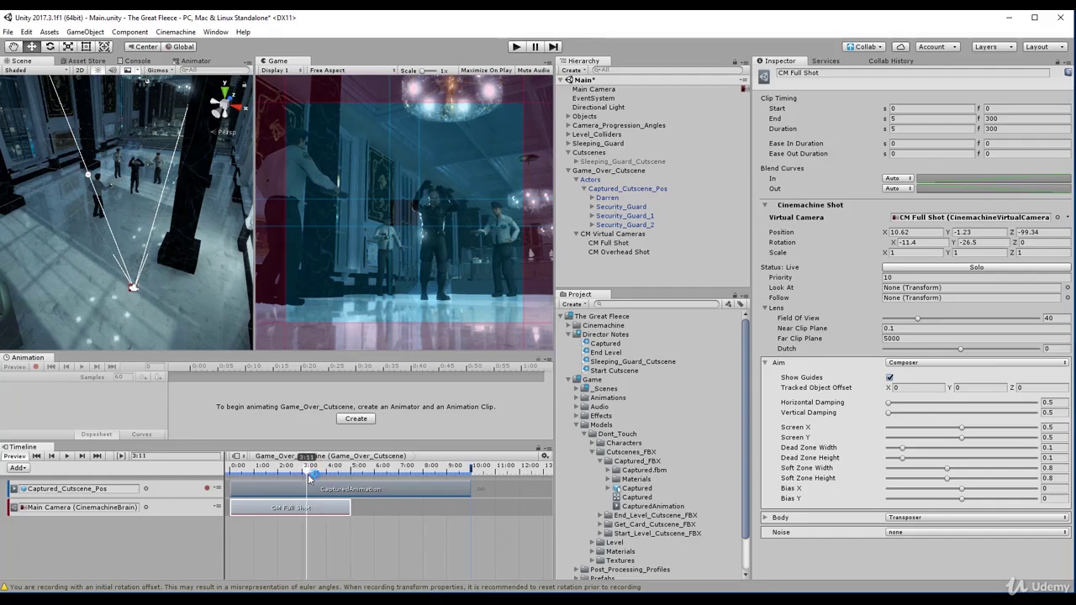
drag(351, 509, 315, 503)
Step: Add a second Cinemachine shot clip after CM Full Shot, assign CM Overhead Shot to it, and extend it to end at frame 600
right_click(354, 508)
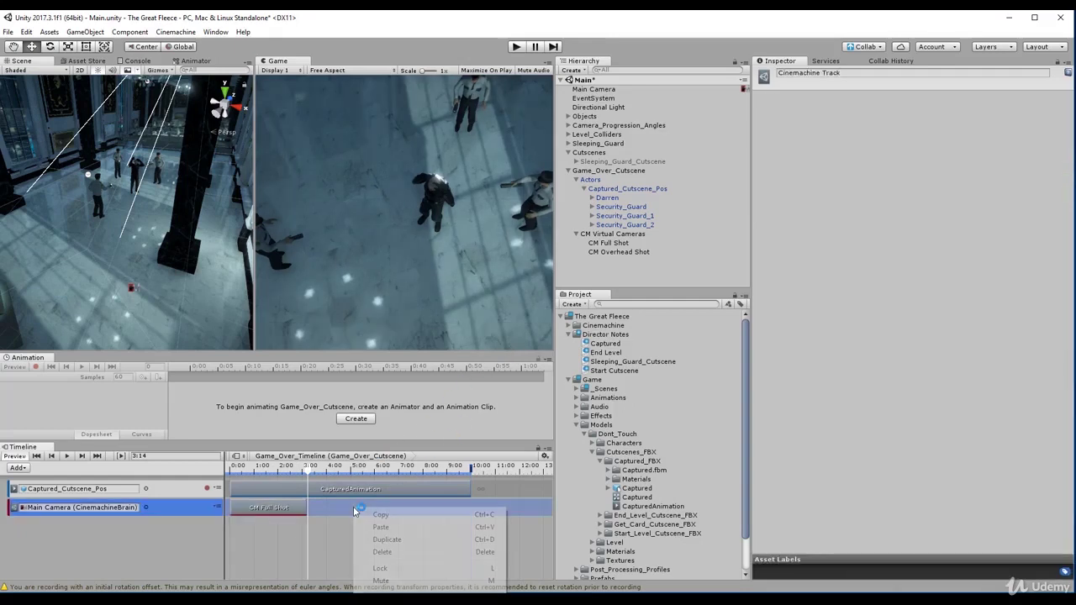
click(408, 589)
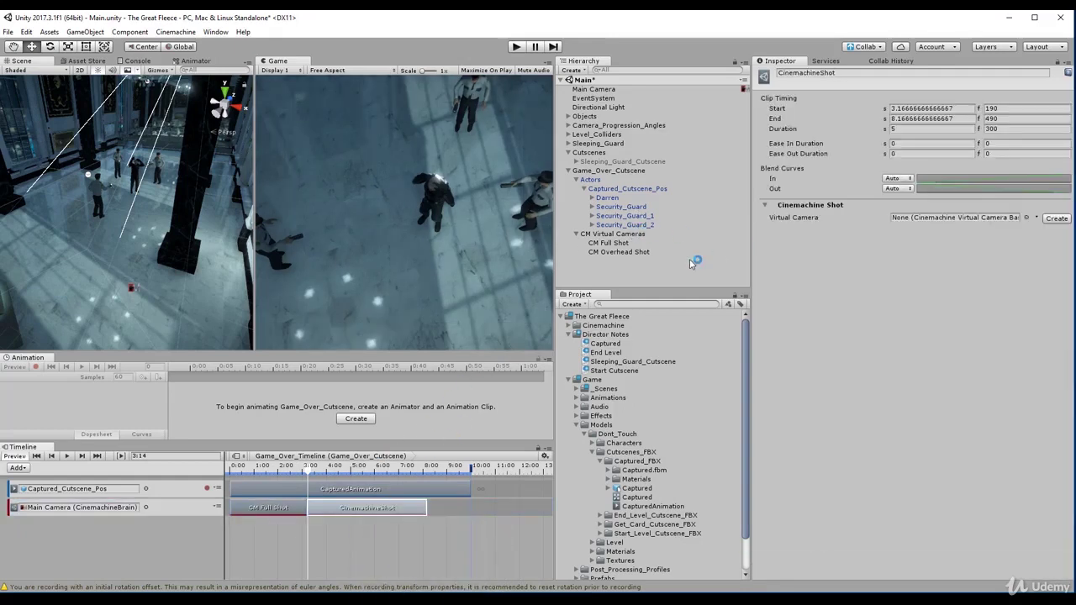
click(617, 253)
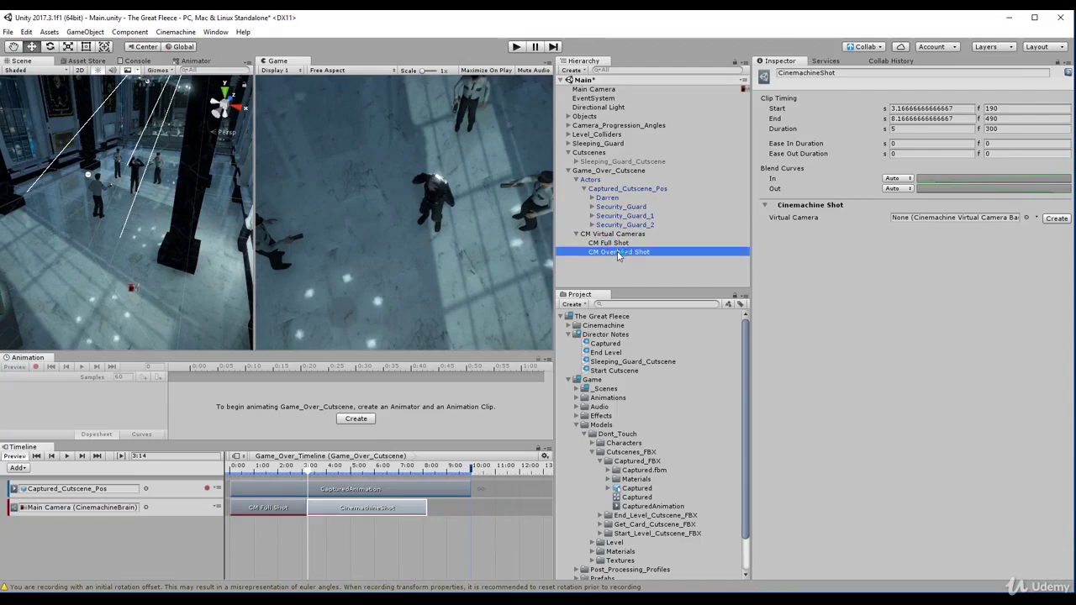
drag(618, 253, 915, 224)
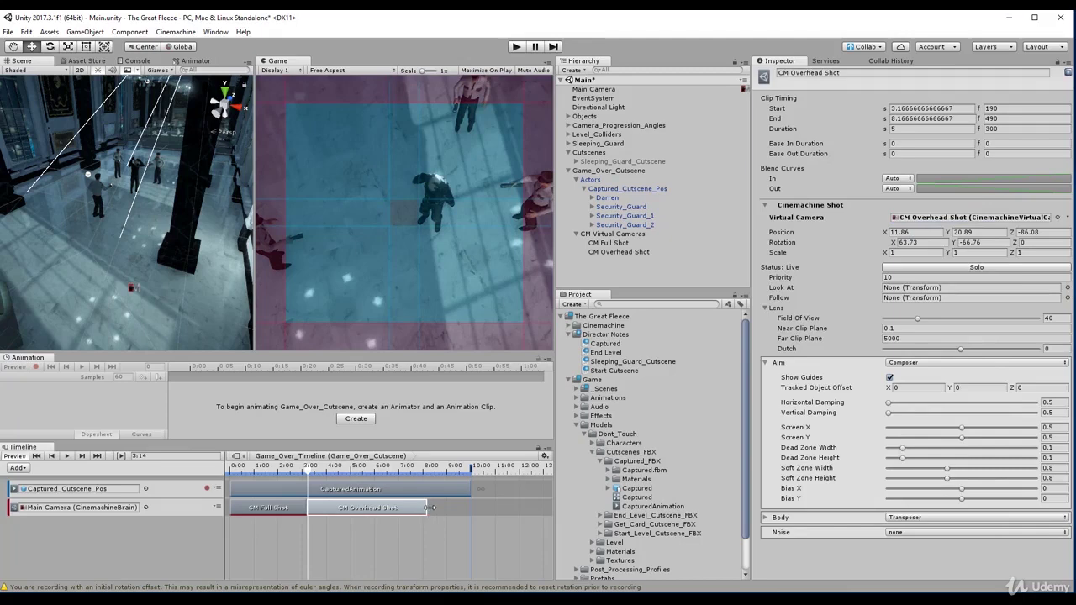
drag(433, 508, 471, 508)
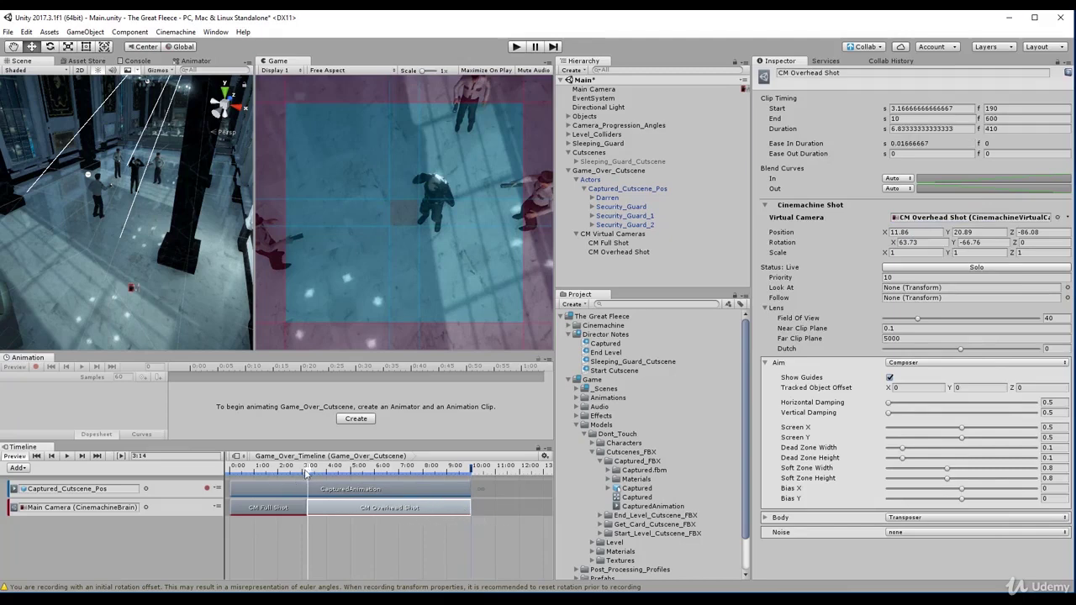
Step: Scrub the timeline from the camera cut to the end and review the shot descriptions in the Captured.pdf storyboard
drag(307, 475, 483, 516)
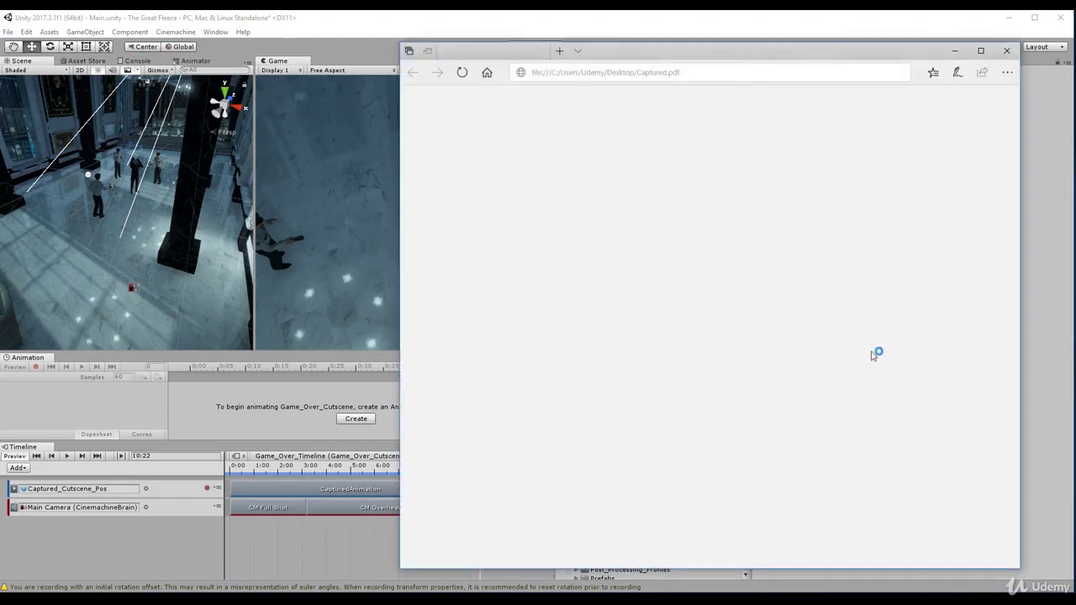
scroll(641, 344, down, 3)
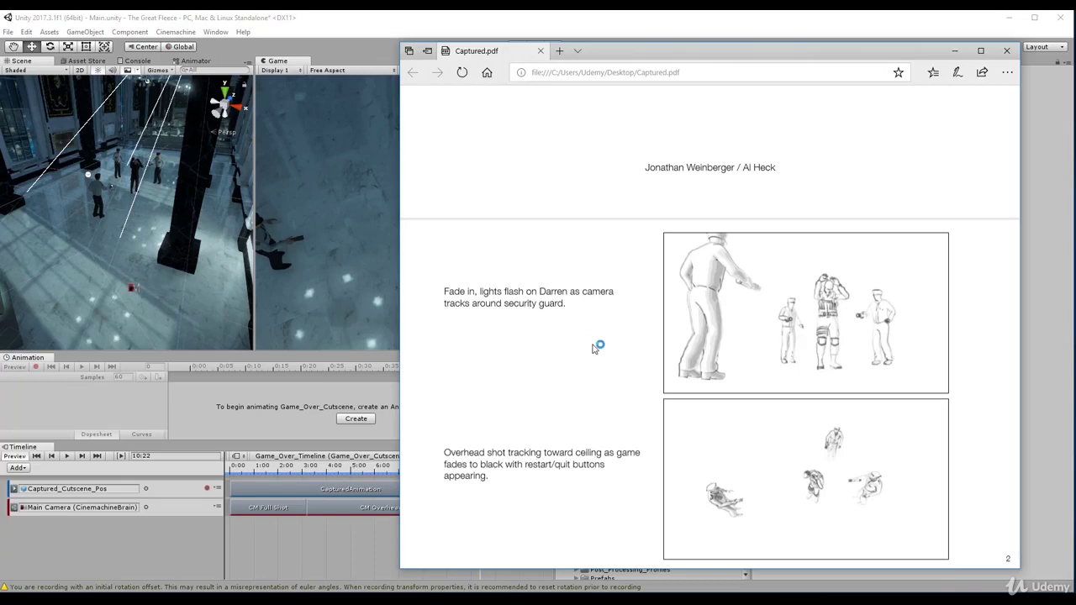
click(1007, 52)
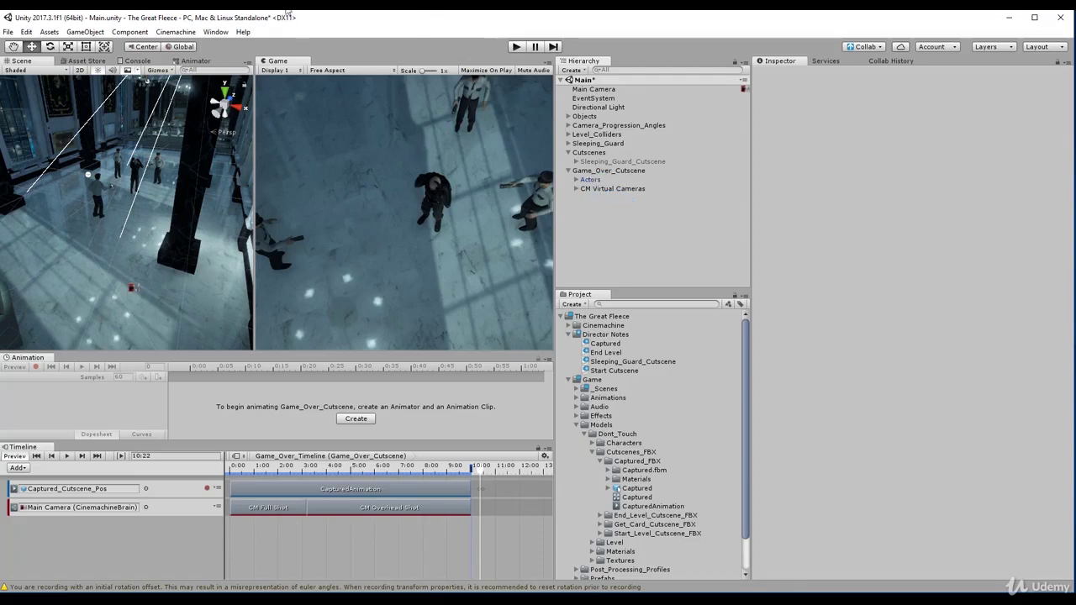
Step: Create a Cinemachine dolly camera with track and delete its virtual camera CM vcam1, keeping only the track
click(186, 32)
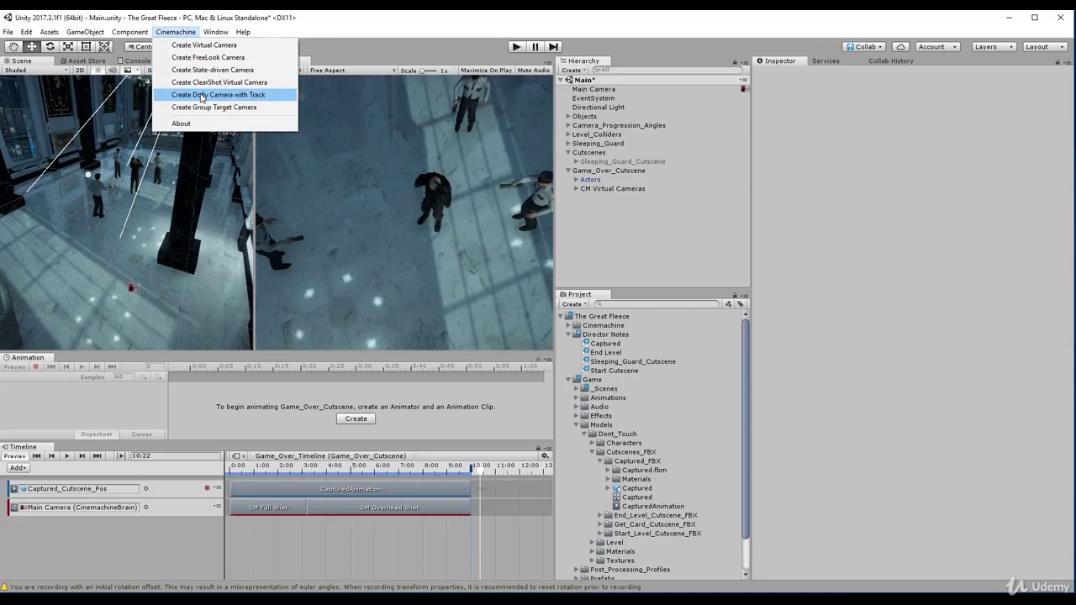
click(202, 95)
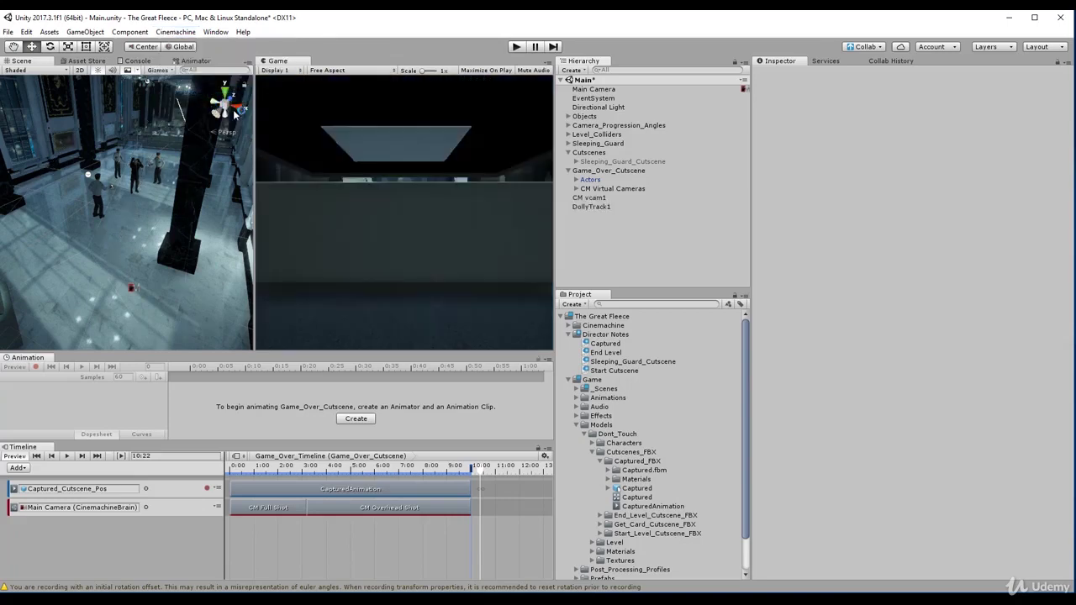
click(594, 207)
click(593, 198)
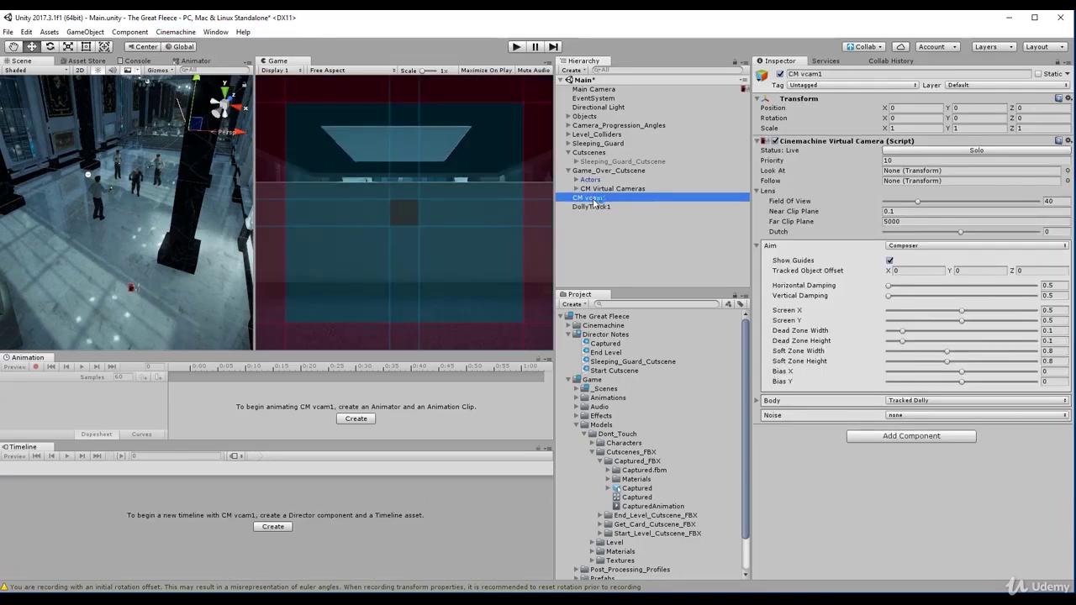
click(606, 207)
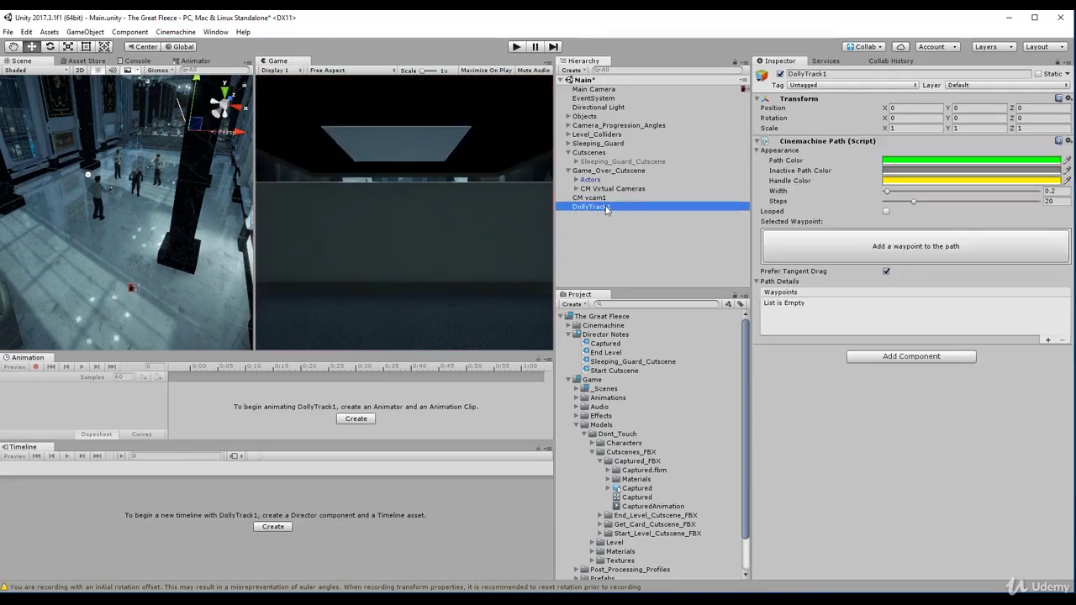
click(605, 199)
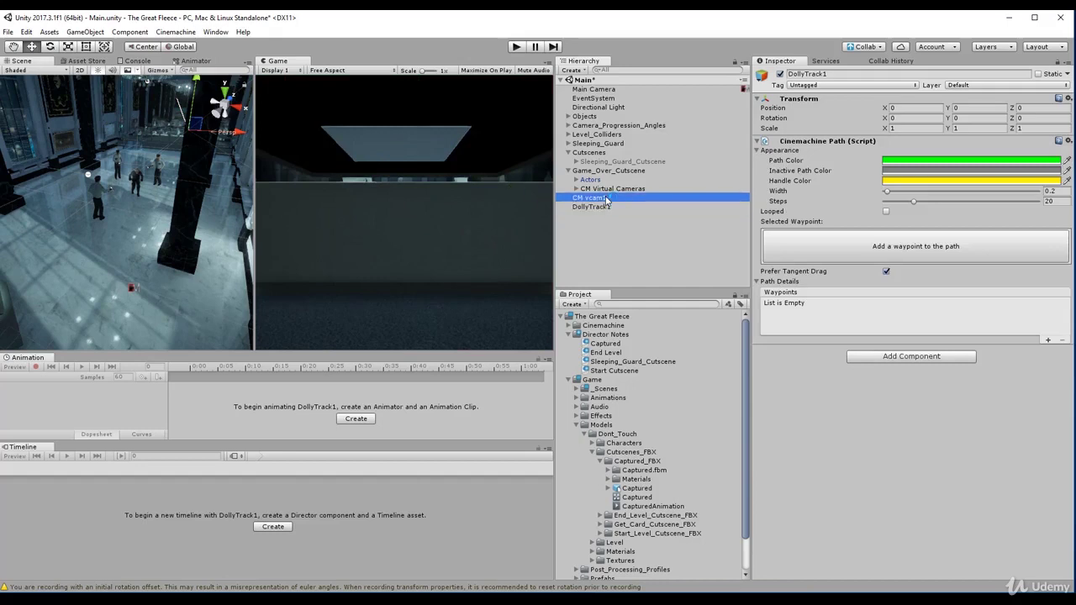
key(Delete)
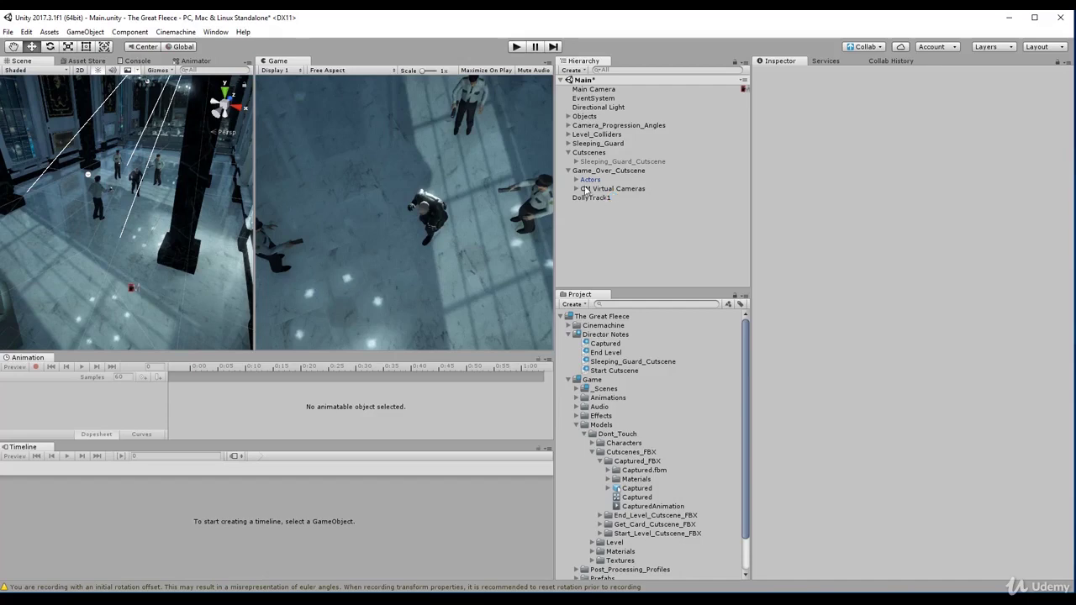
Step: Rename the DollyTrack1 object as Dolly Track
click(576, 188)
click(599, 217)
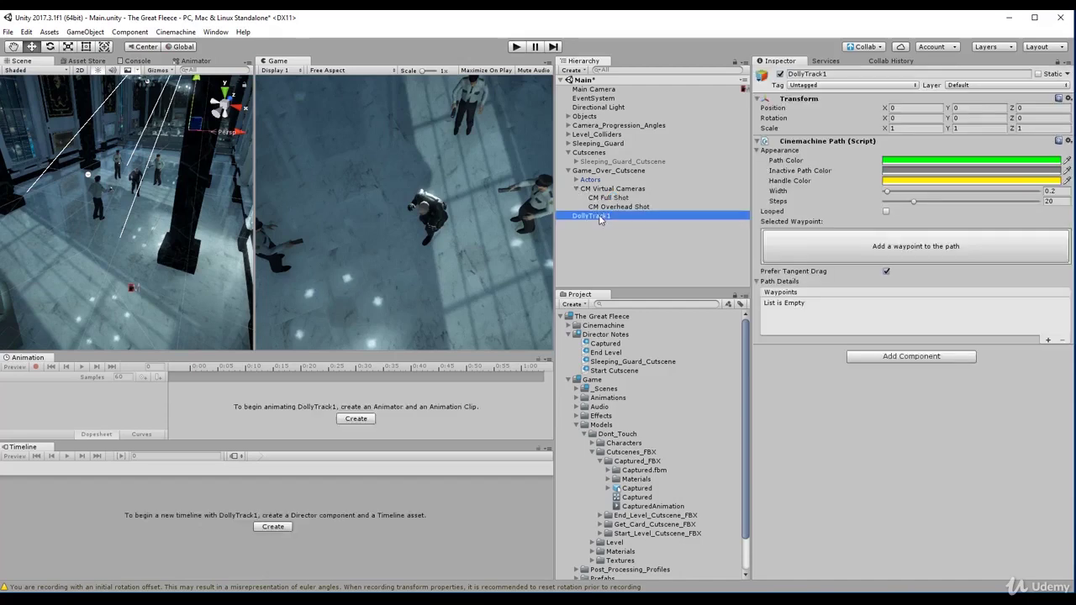
click(851, 75)
text(Dolly)
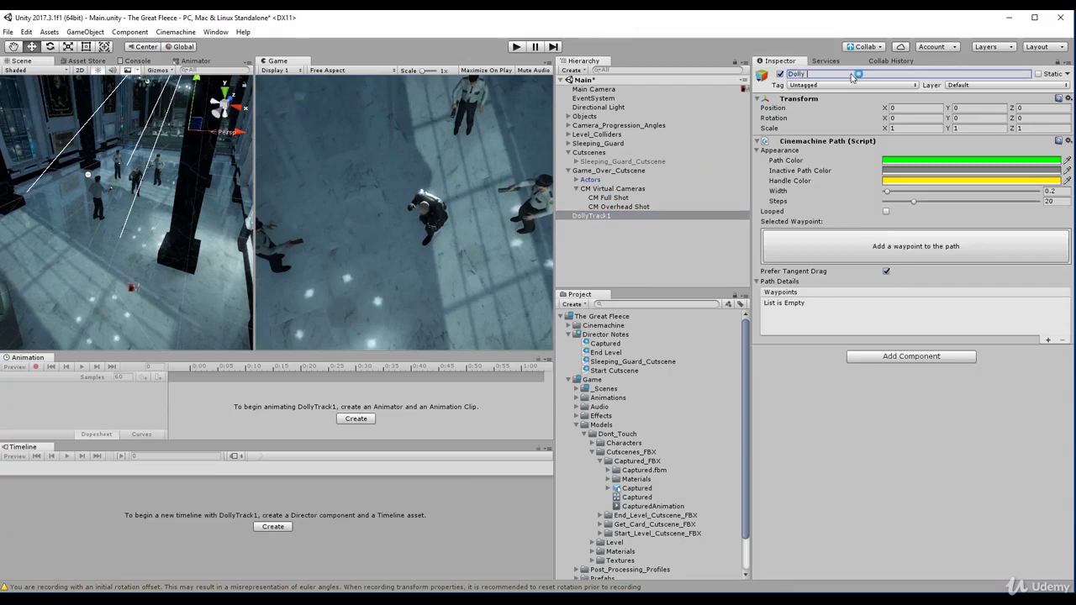
text( Track)
key(Return)
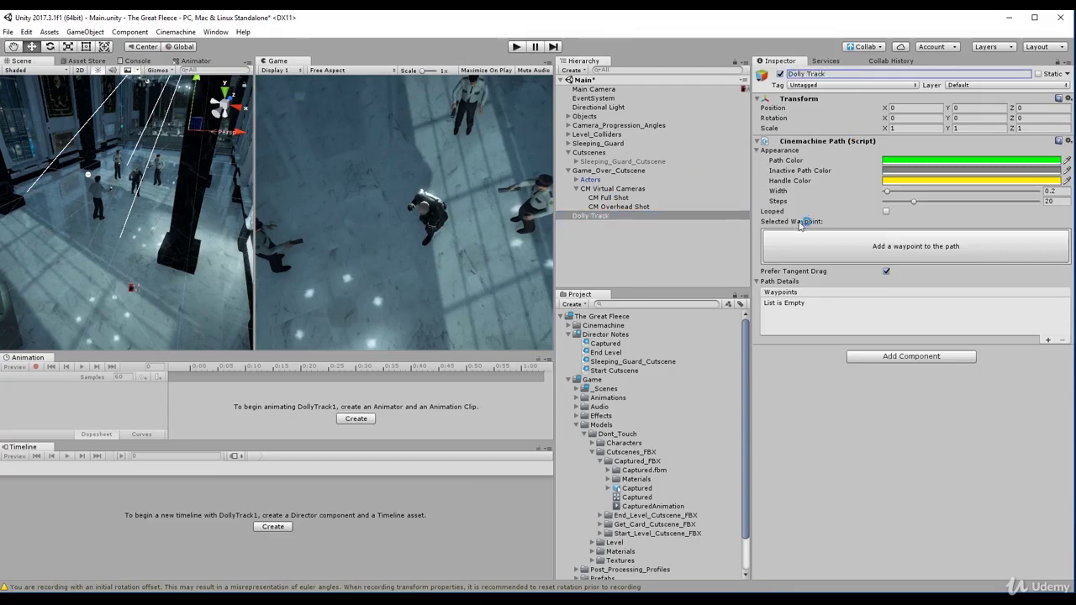
Step: Make Dolly Track a child of Game_Over_Cutscene in the scene hierarchy
click(579, 188)
click(589, 198)
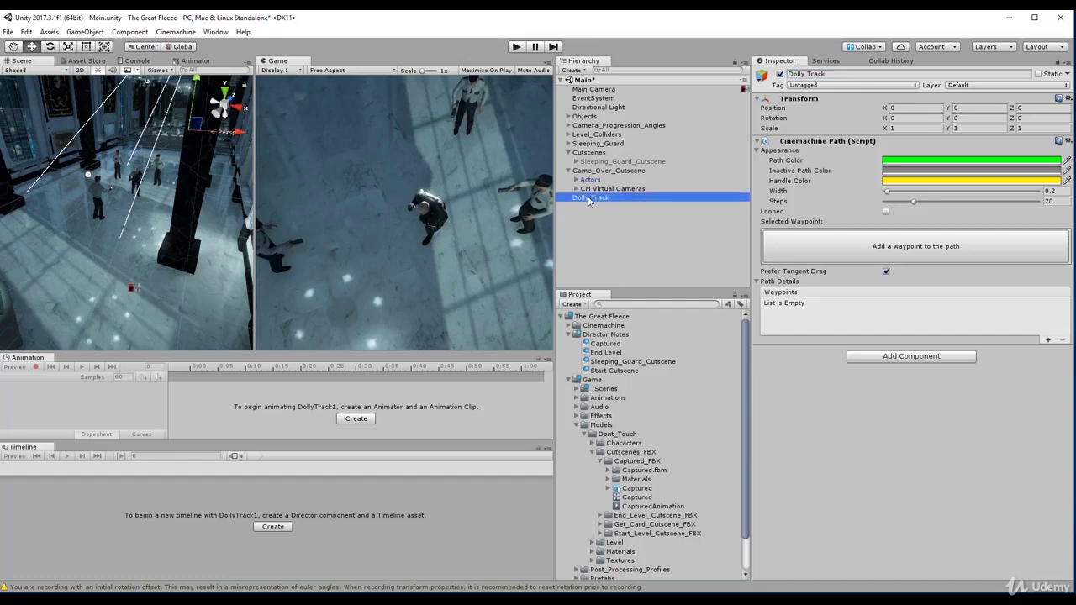
drag(589, 198, 599, 170)
Step: Add a first waypoint to the Dolly Track's path
click(600, 201)
double_click(586, 203)
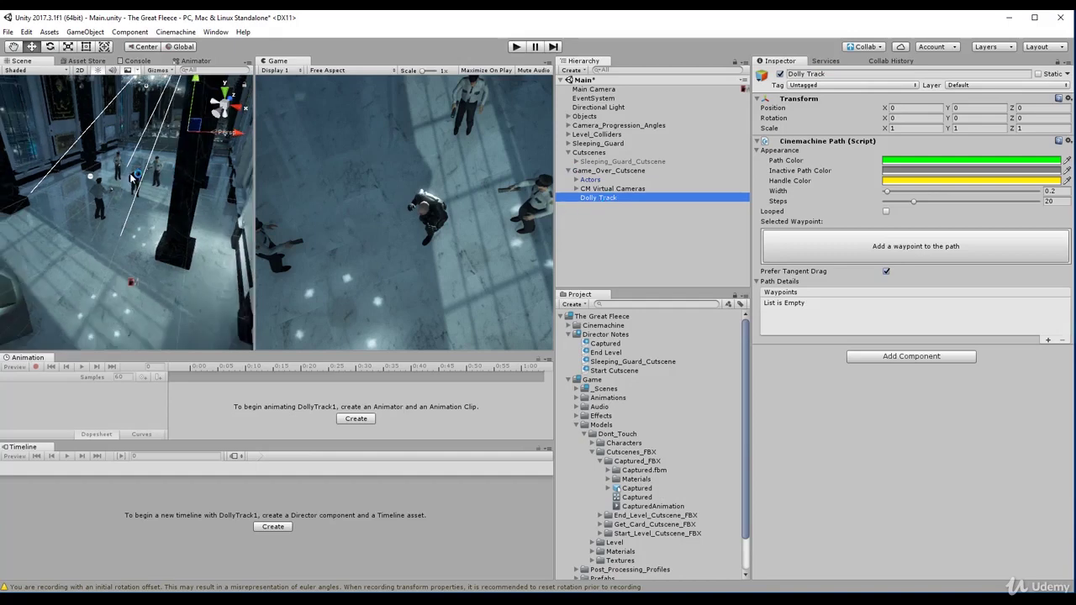
mouse_move(132, 178)
right_down()
mouse_move(167, 180)
mouse_move(151, 179)
right_up()
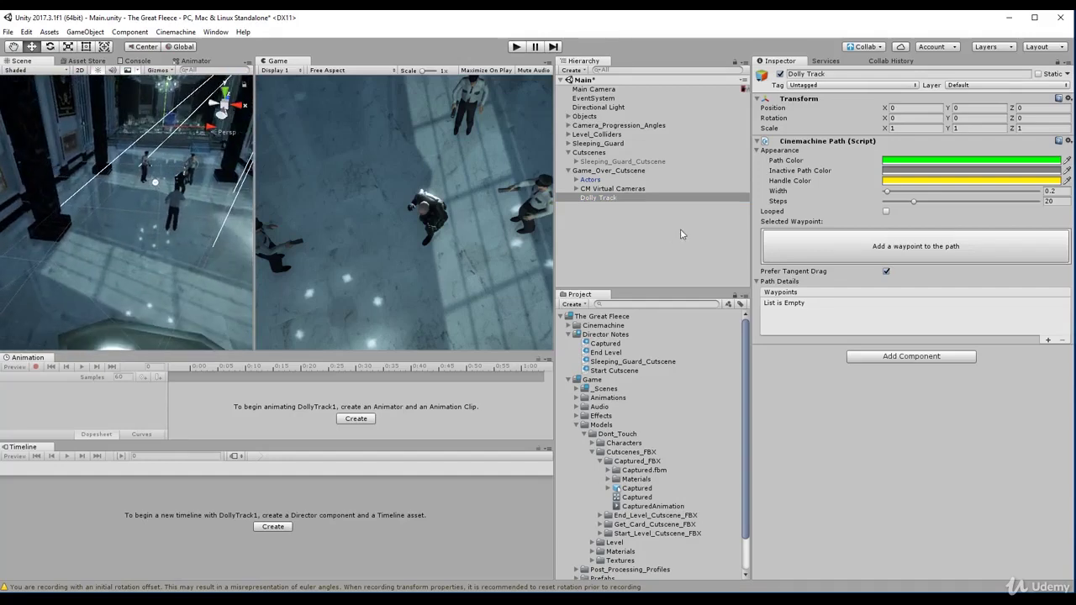
click(861, 250)
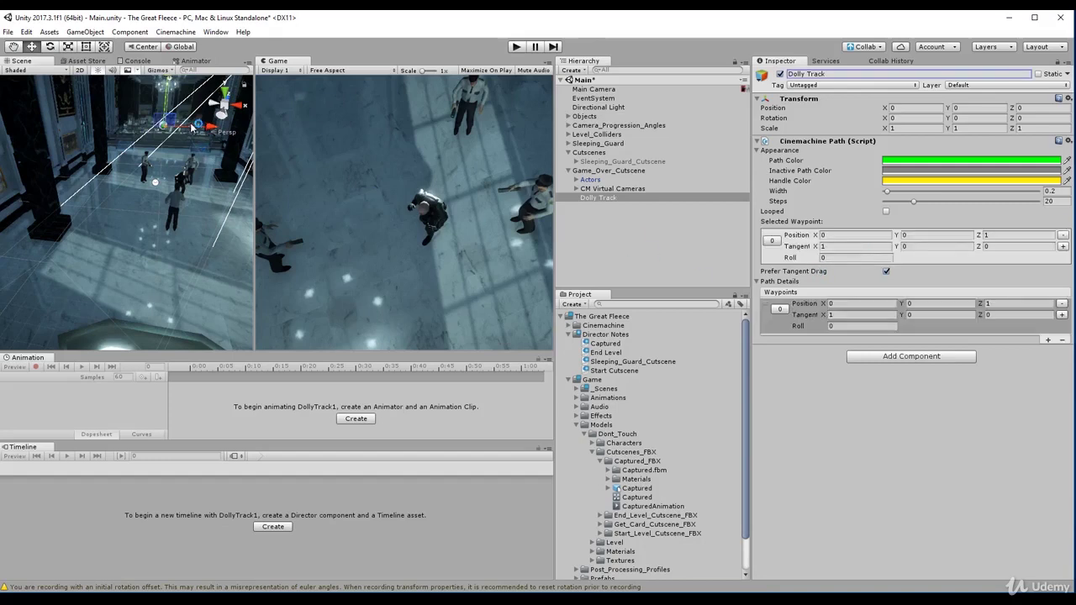
Step: Frame the Dolly Track in the scene and raise it to about 6.58 on Y
alt+drag(134, 165, 159, 160)
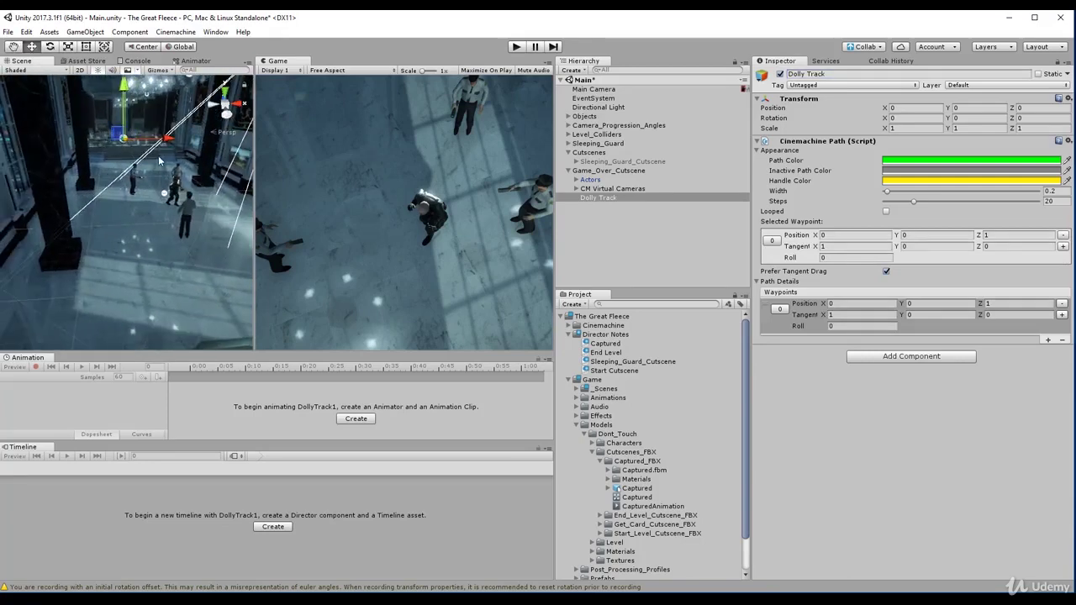
click(599, 198)
click(612, 188)
click(599, 197)
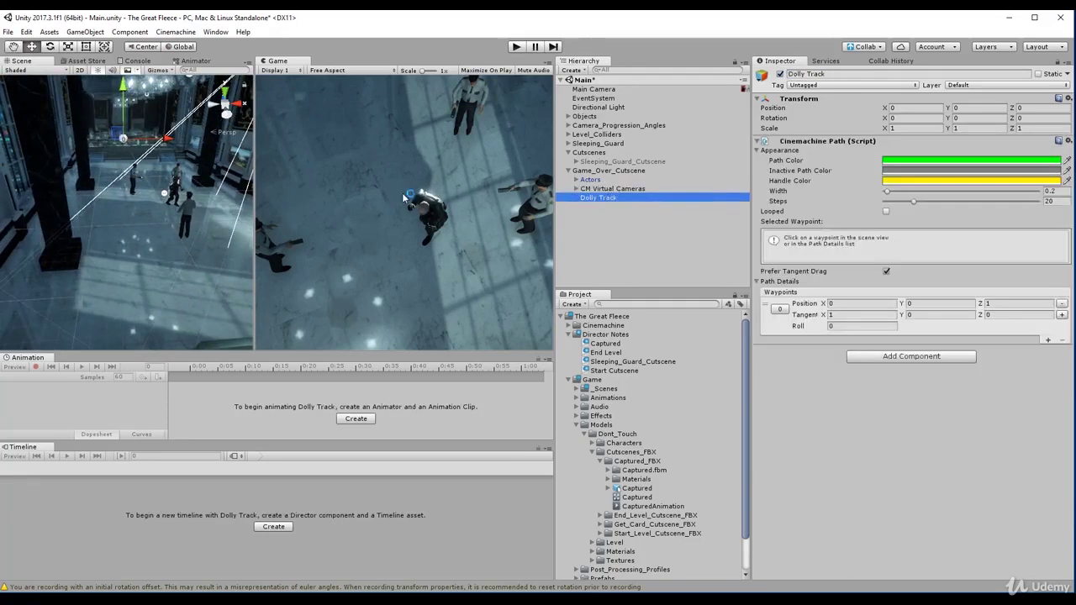
key(f)
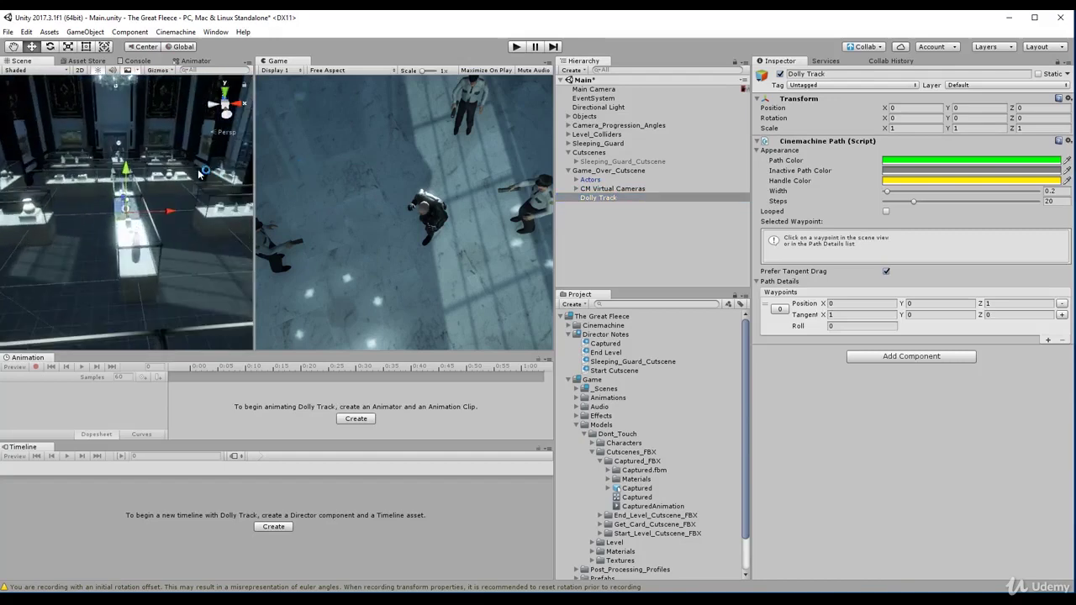
right_drag(142, 185, 202, 200)
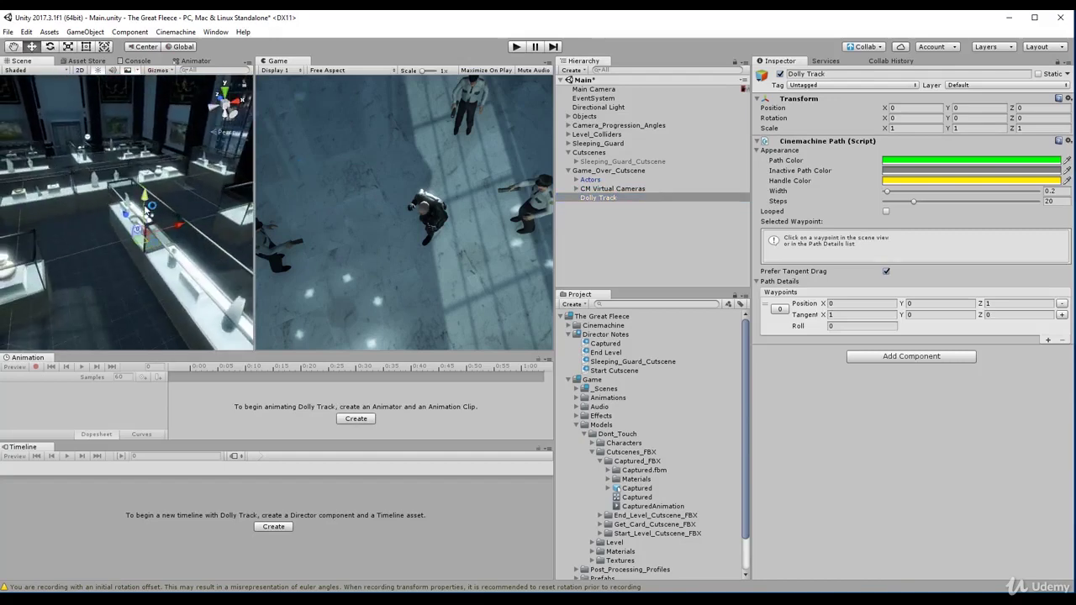
drag(147, 201, 150, 128)
alt+drag(151, 143, 183, 203)
scroll(184, 202, up, 3)
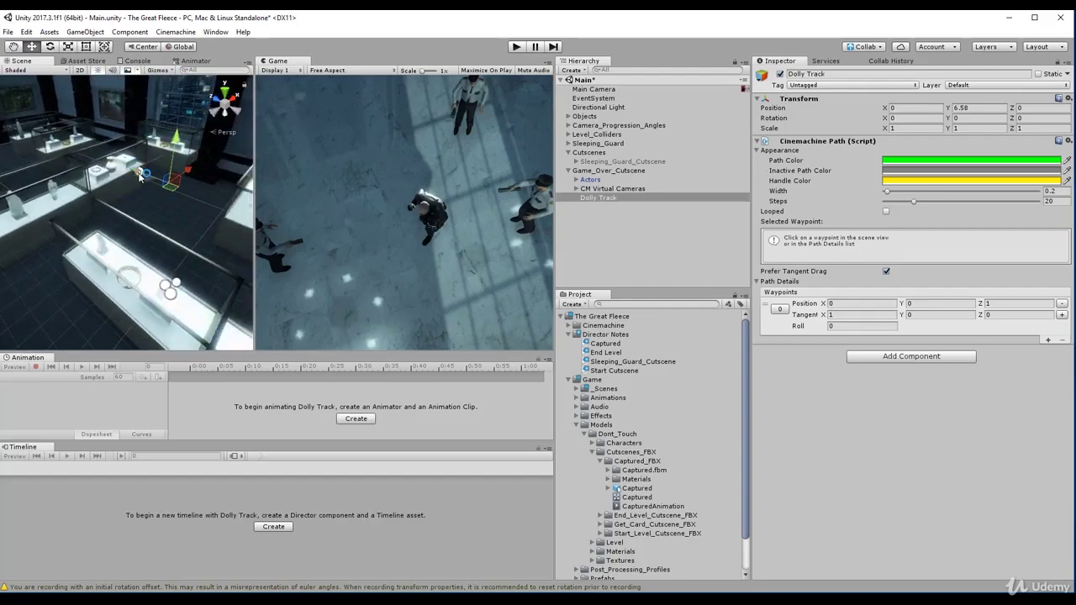
alt+drag(140, 174, 145, 178)
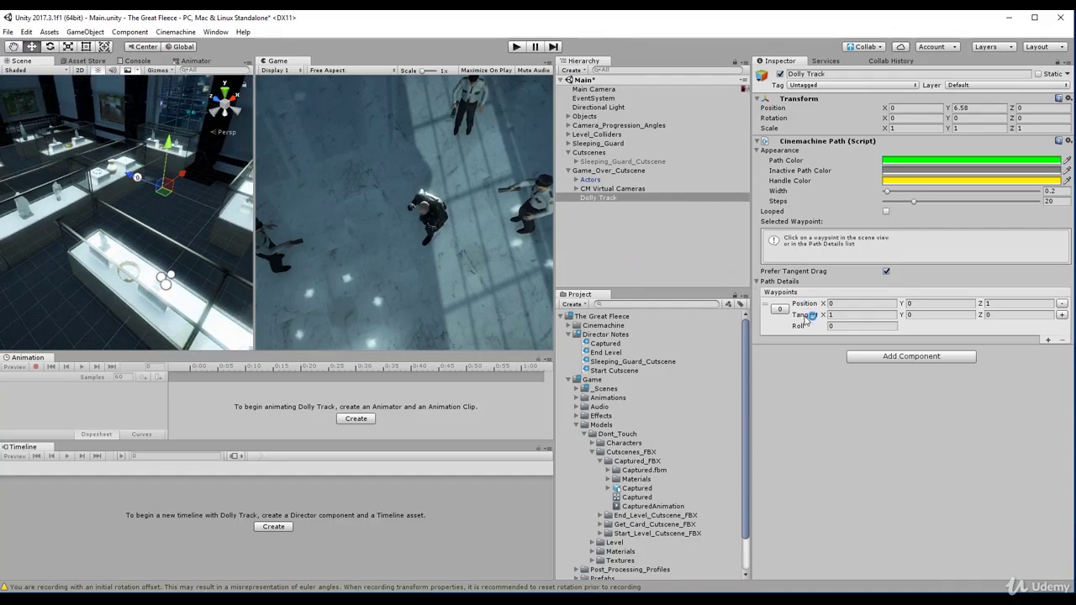
Step: Add a second waypoint to the Dolly Track's path and move it to about 3.72 on Z
click(1048, 340)
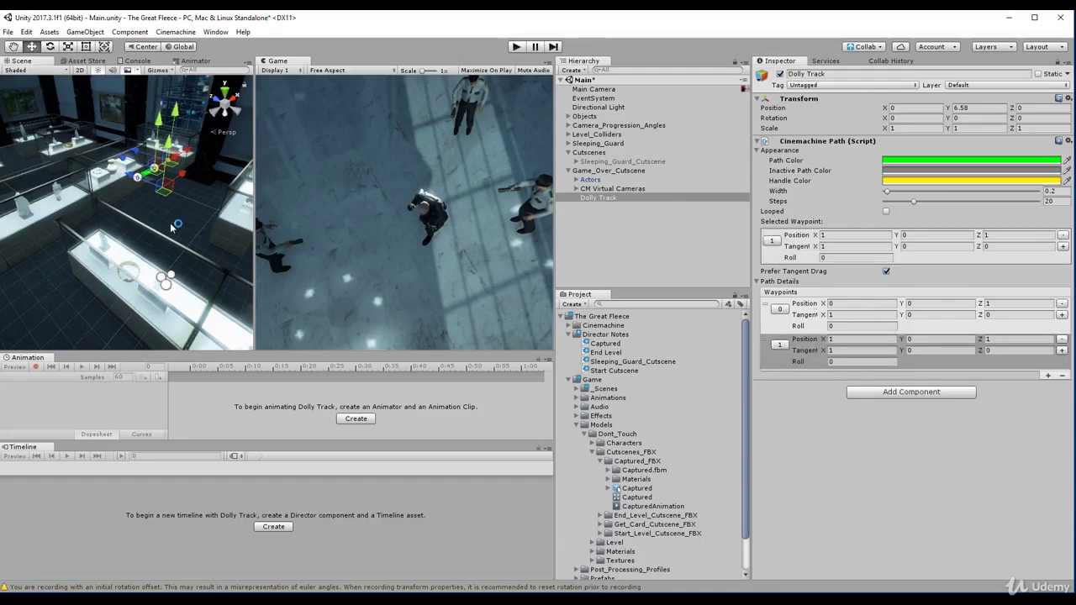
scroll(141, 175, up, 5)
scroll(142, 174, down, 3)
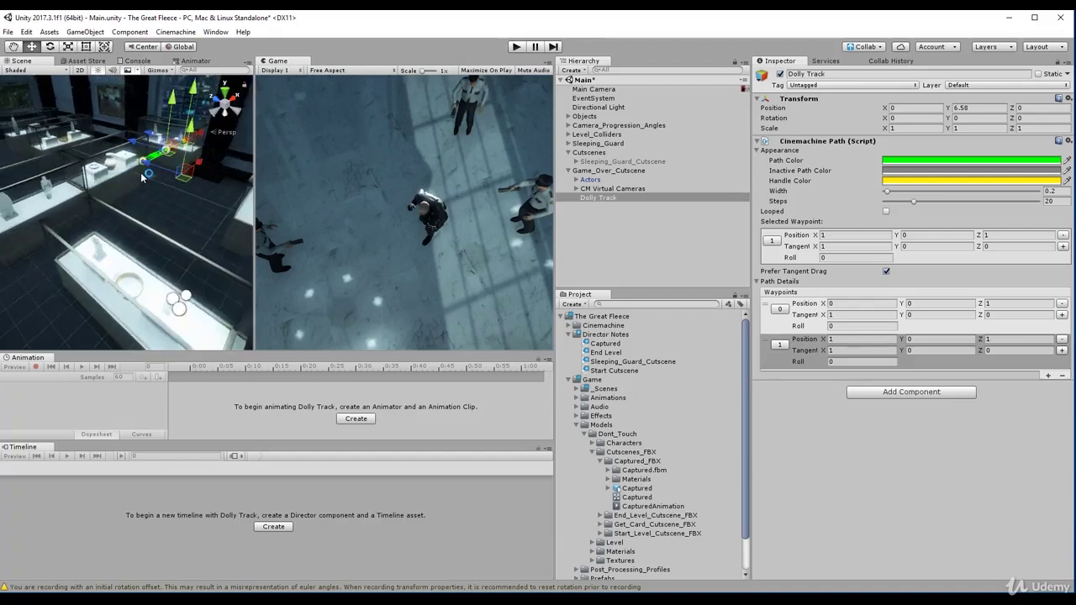
key(Up)
key(Up)
key(Up)
scroll(178, 155, up, 1)
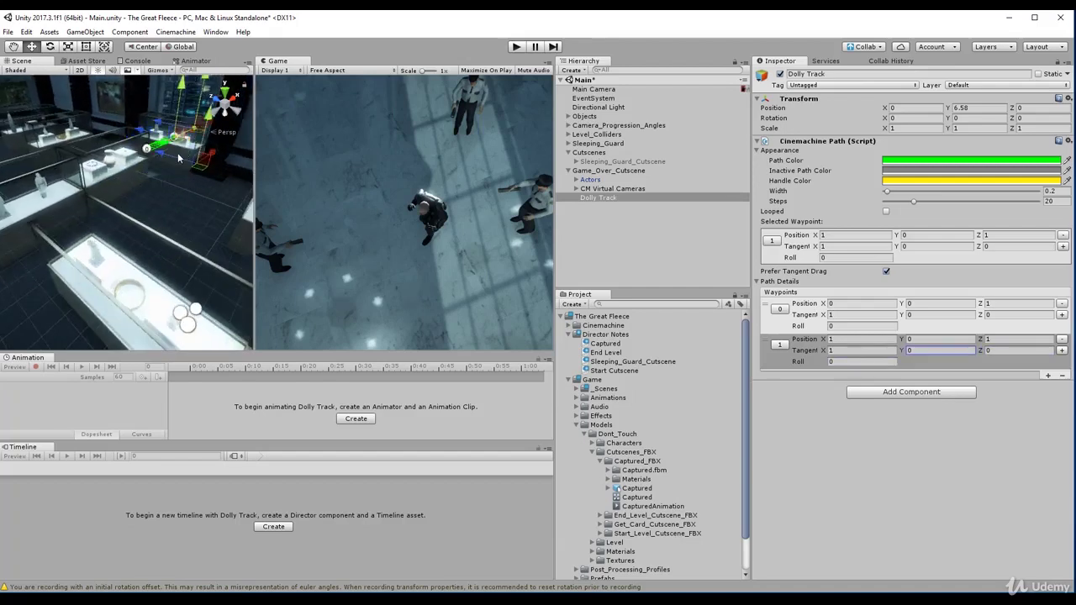
scroll(178, 158, up, 1)
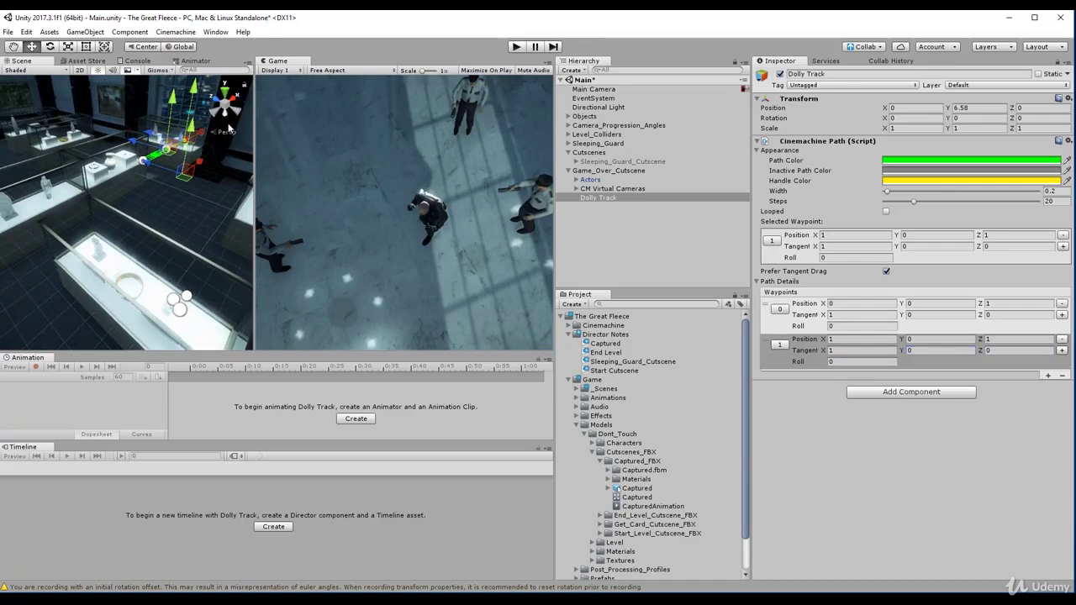
drag(146, 164, 112, 161)
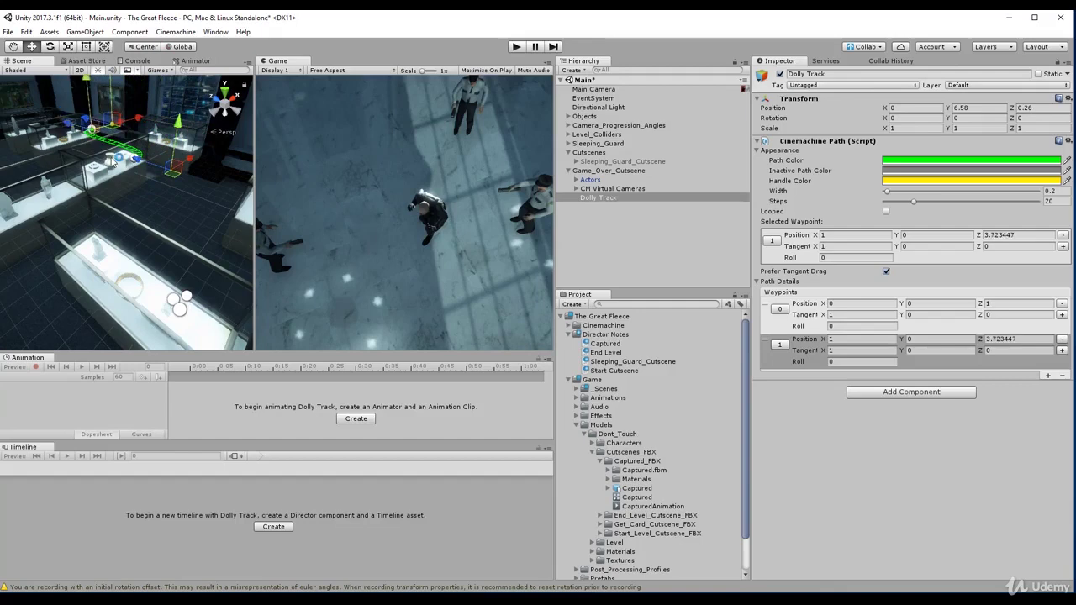
Step: Move the Dolly Track along Z to about -32.4, bringing it closer to the guards' scene
scroll(112, 166, down, 5)
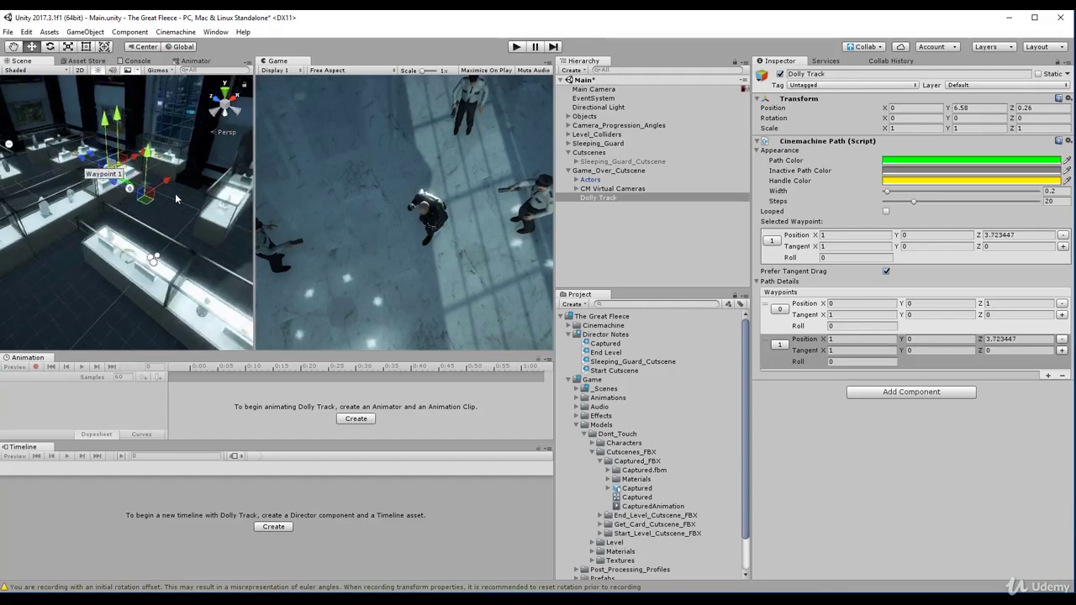
right_drag(176, 195, 70, 232)
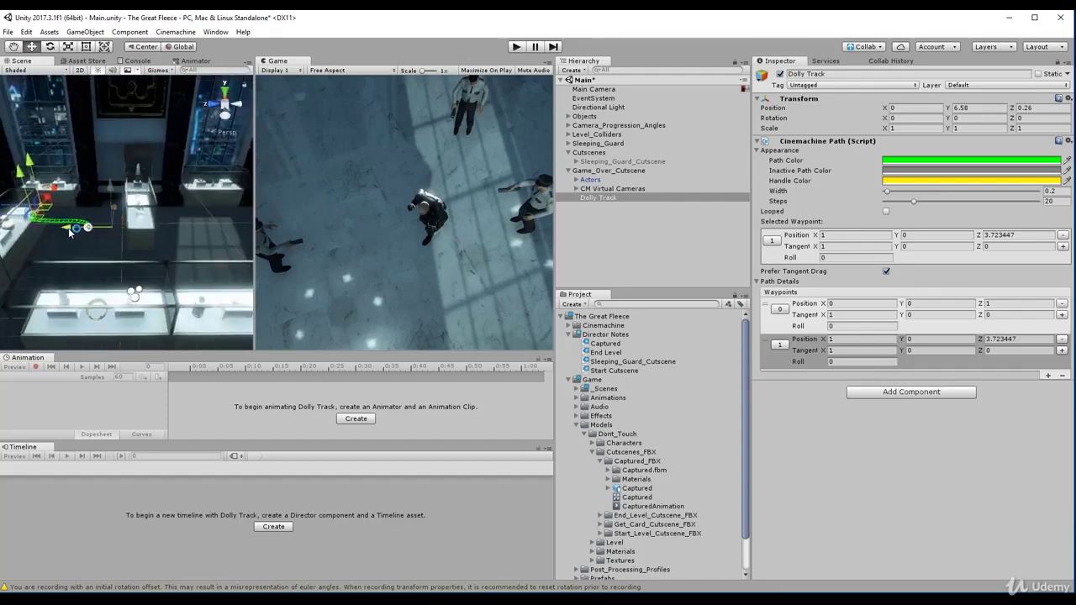
drag(70, 232, 181, 234)
scroll(150, 239, down, 4)
right_drag(100, 242, 141, 246)
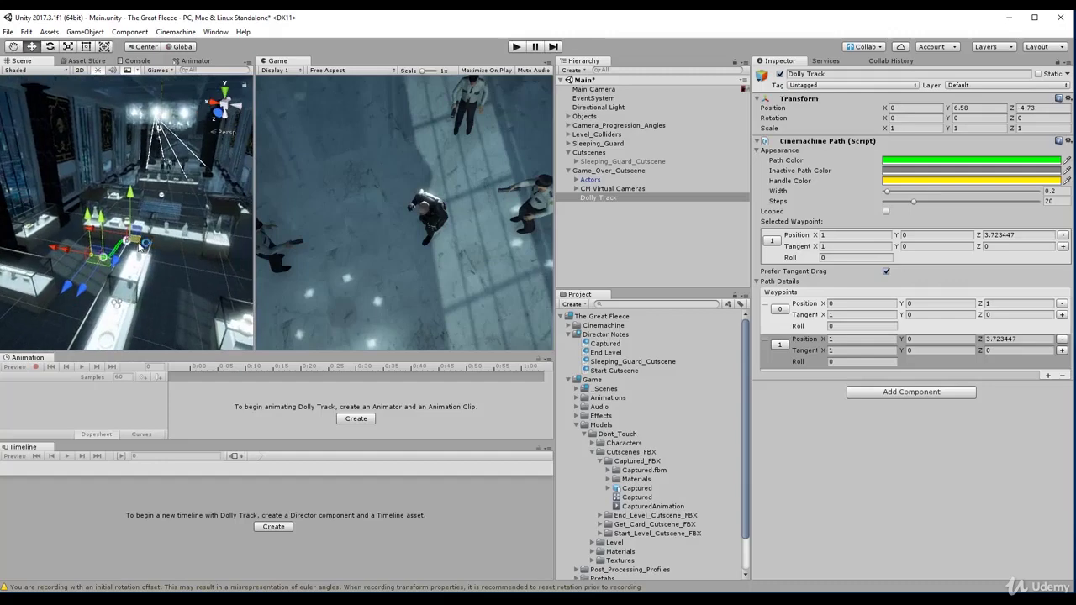
drag(116, 260, 165, 182)
scroll(200, 189, up, 4)
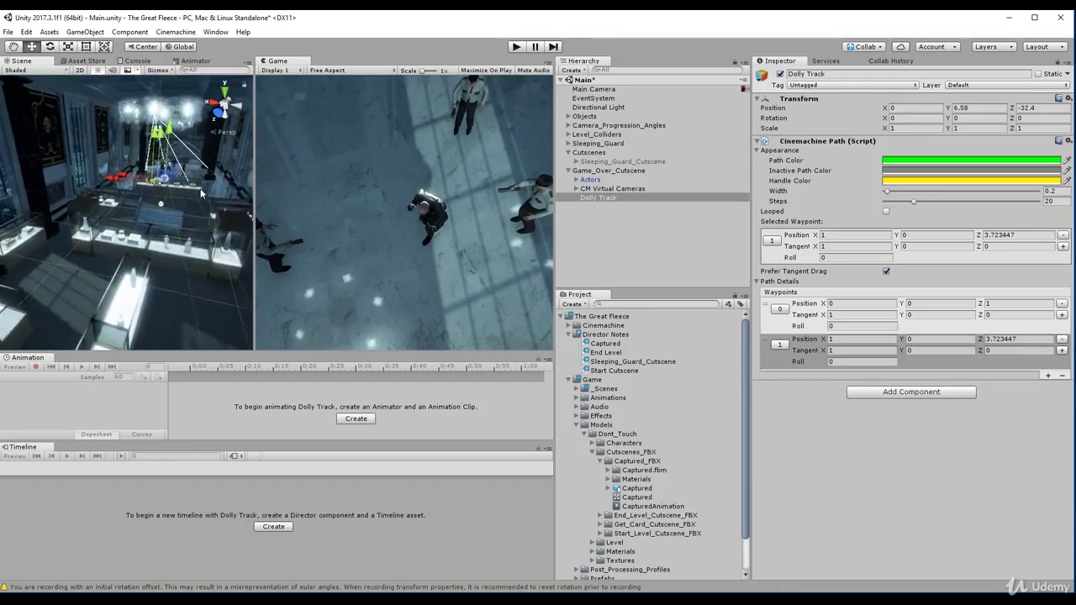
Step: Continue moving the Dolly Track along Z to about -74.18, near the captured actors
scroll(200, 193, up, 5)
middle_drag(191, 198, 146, 244)
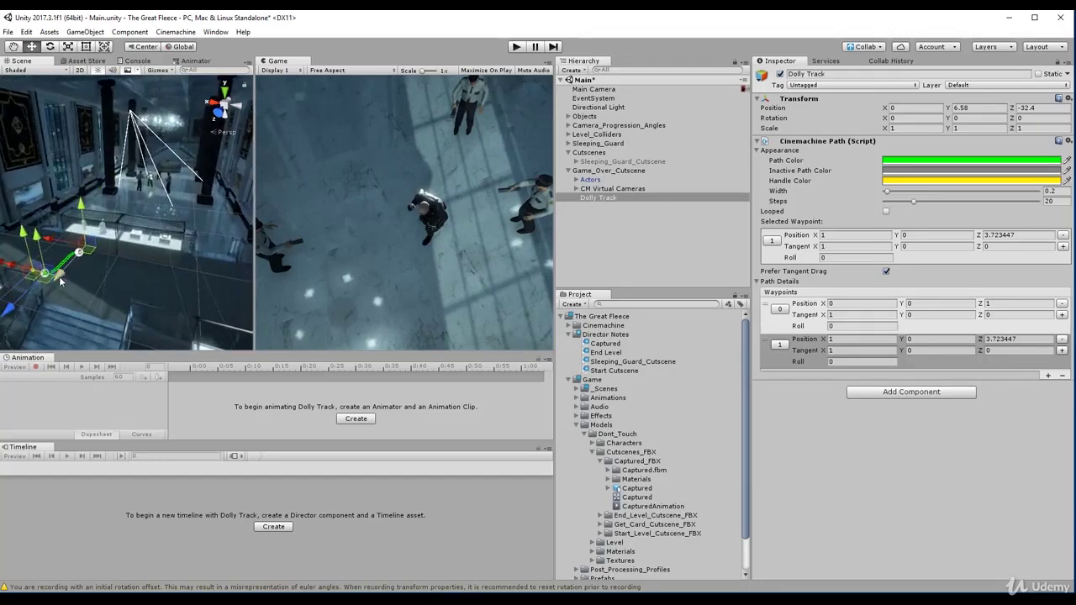
drag(59, 276, 124, 203)
scroll(198, 199, up, 4)
middle_drag(197, 198, 148, 247)
scroll(191, 215, up, 4)
drag(17, 282, 90, 204)
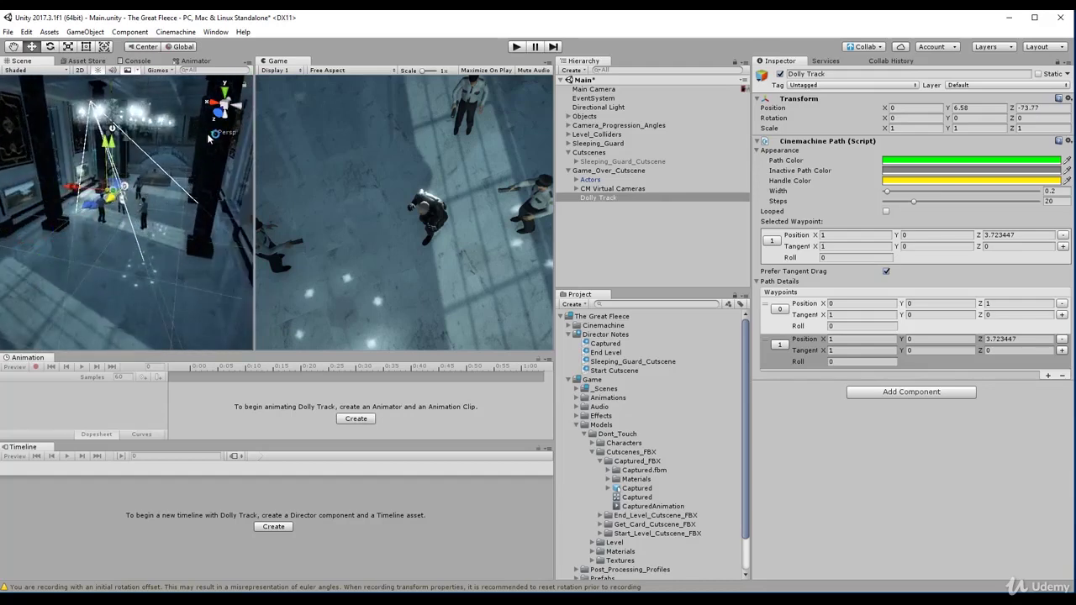
Step: Lower the Dolly Track to about -1.9 on Y and move it to about -94.5 on Z
scroll(154, 198, up, 3)
middle_drag(154, 199, 123, 218)
scroll(123, 219, up, 3)
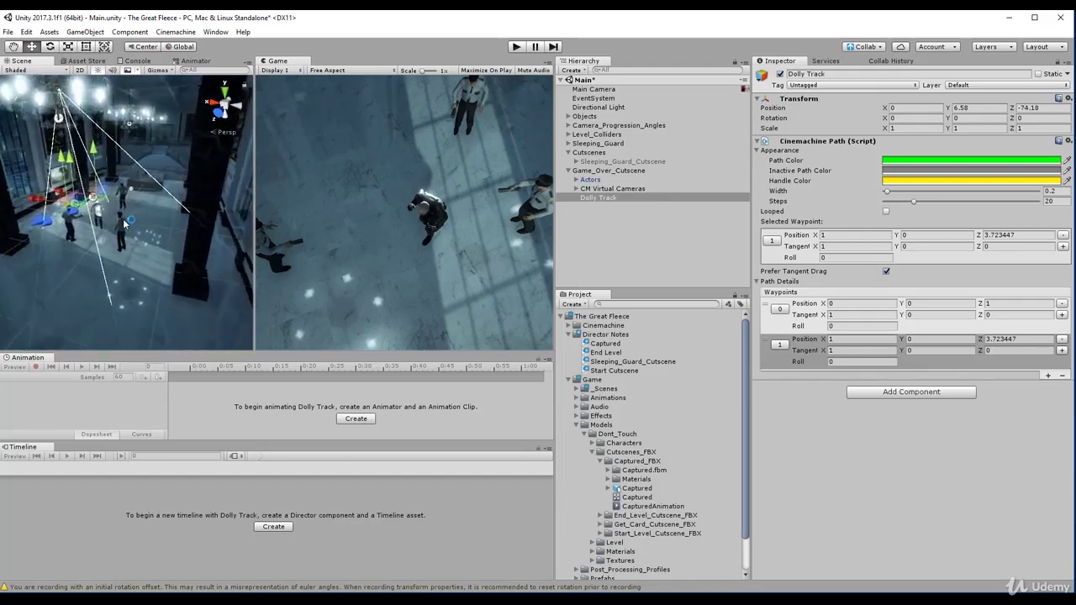
drag(80, 223, 97, 297)
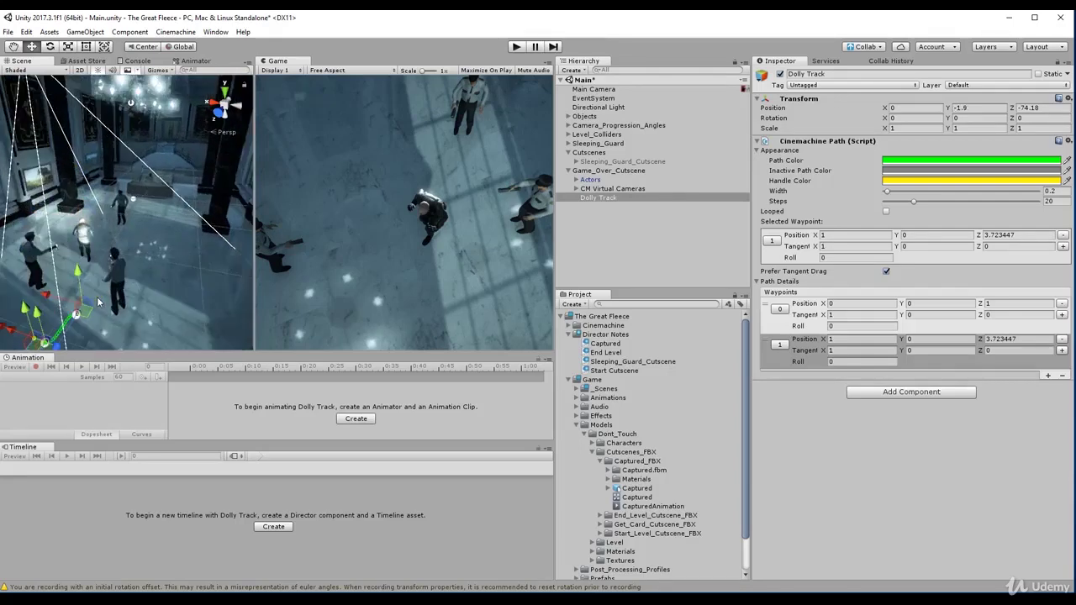
middle_drag(100, 303, 144, 299)
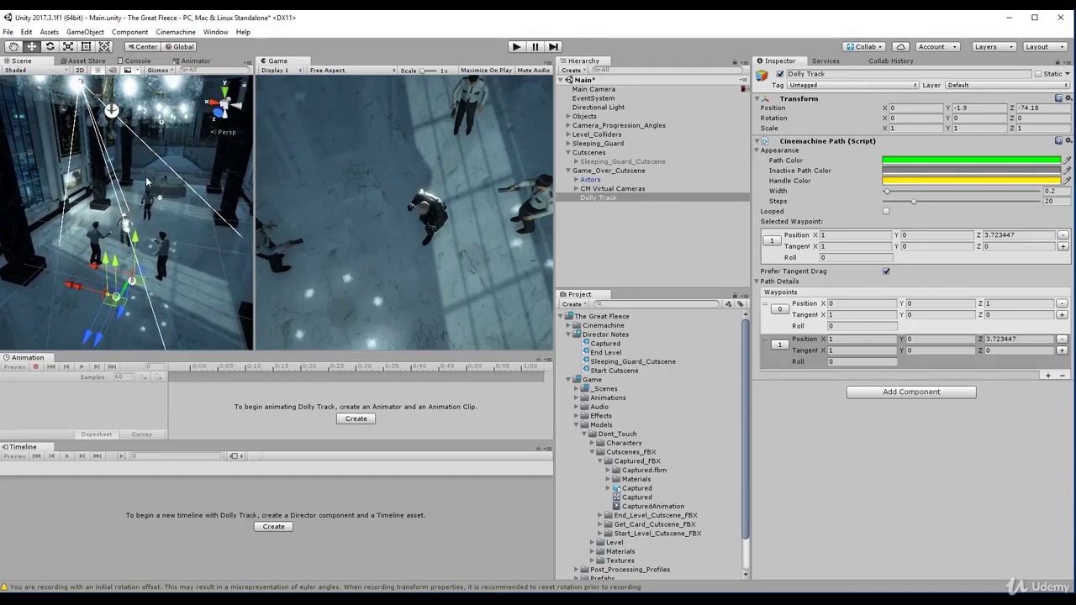
drag(123, 312, 68, 278)
Step: Place waypoint 1 at about X 3.77, Z 1.11 and shift the Dolly Track to about X -2.32, Z -93.6 behind the nearest guard
scroll(181, 238, up, 4)
scroll(182, 242, up, 4)
scroll(183, 292, up, 5)
middle_drag(67, 278, 132, 239)
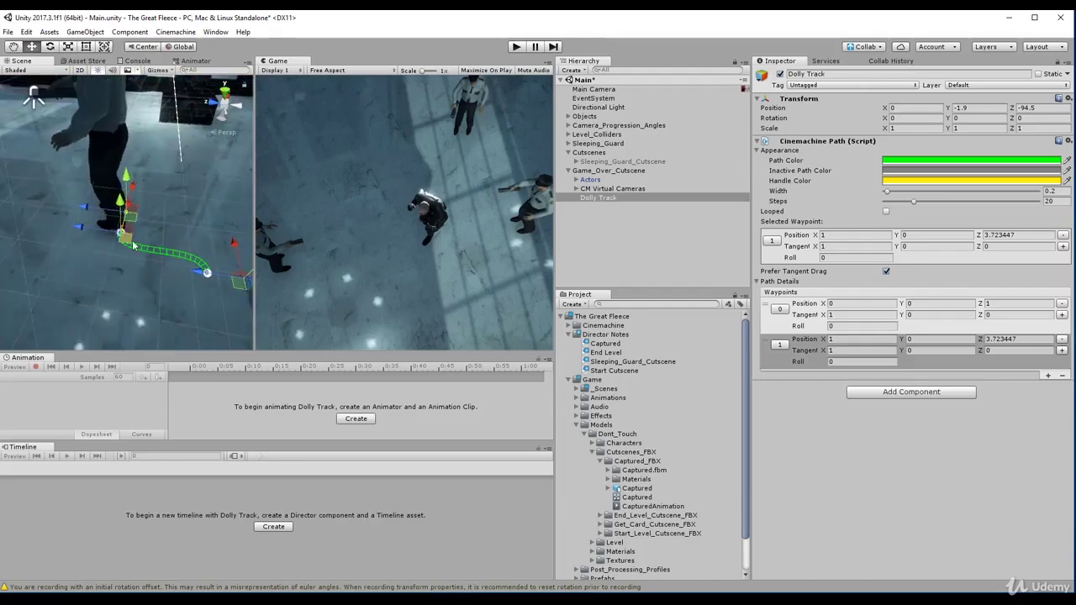
alt+drag(132, 239, 132, 159)
scroll(211, 233, down, 3)
scroll(154, 245, up, 3)
mouse_move(132, 159)
right_down()
mouse_move(118, 180)
mouse_move(147, 160)
right_up()
middle_drag(147, 160, 128, 205)
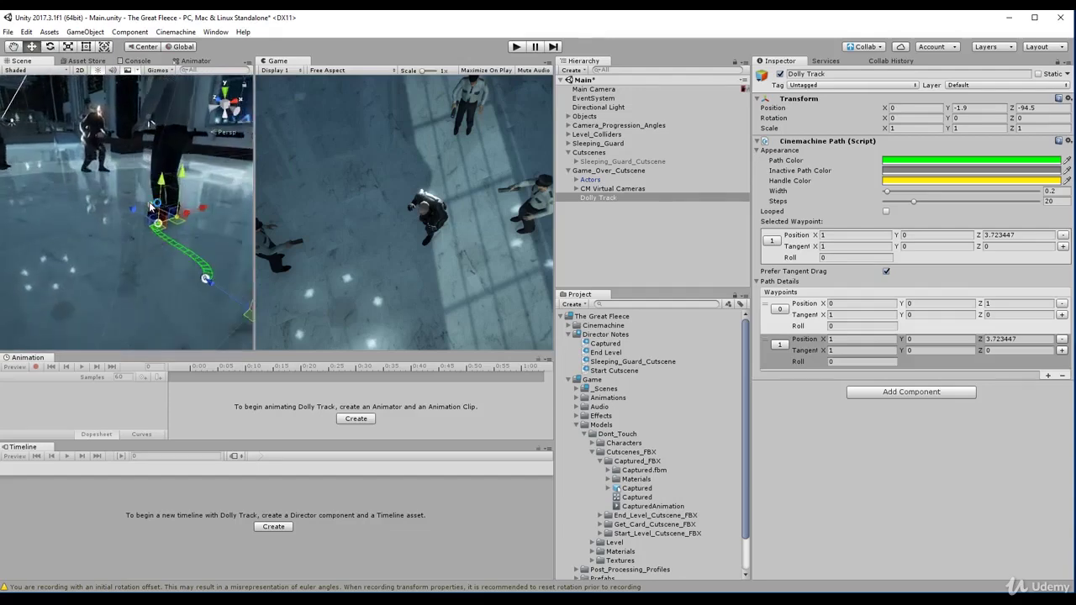
mouse_move(128, 205)
right_down()
mouse_move(106, 198)
mouse_move(141, 199)
right_up()
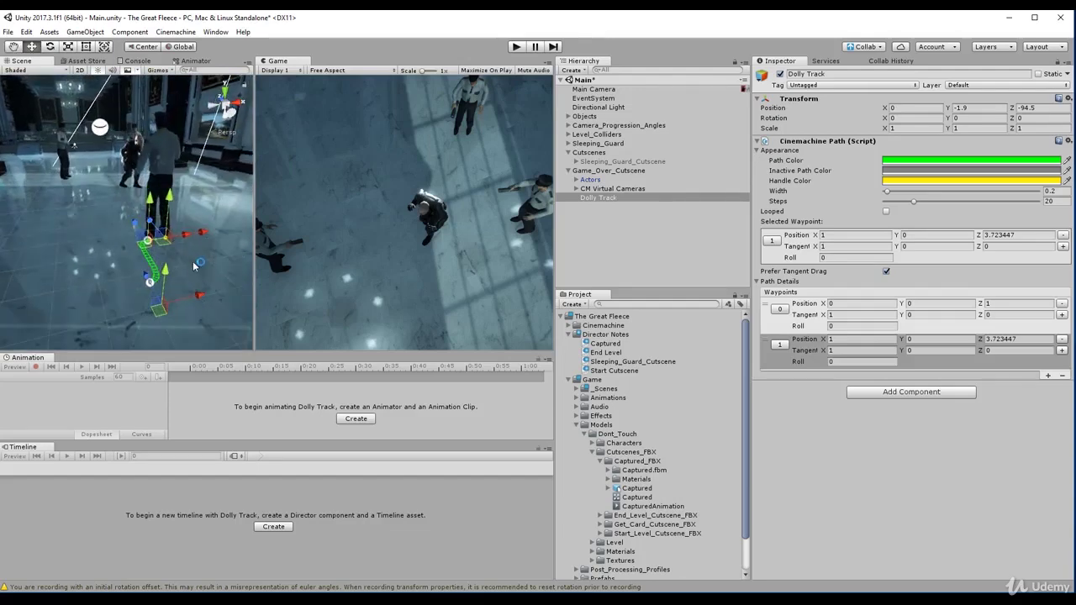
drag(203, 294, 223, 263)
scroll(144, 239, down, 1)
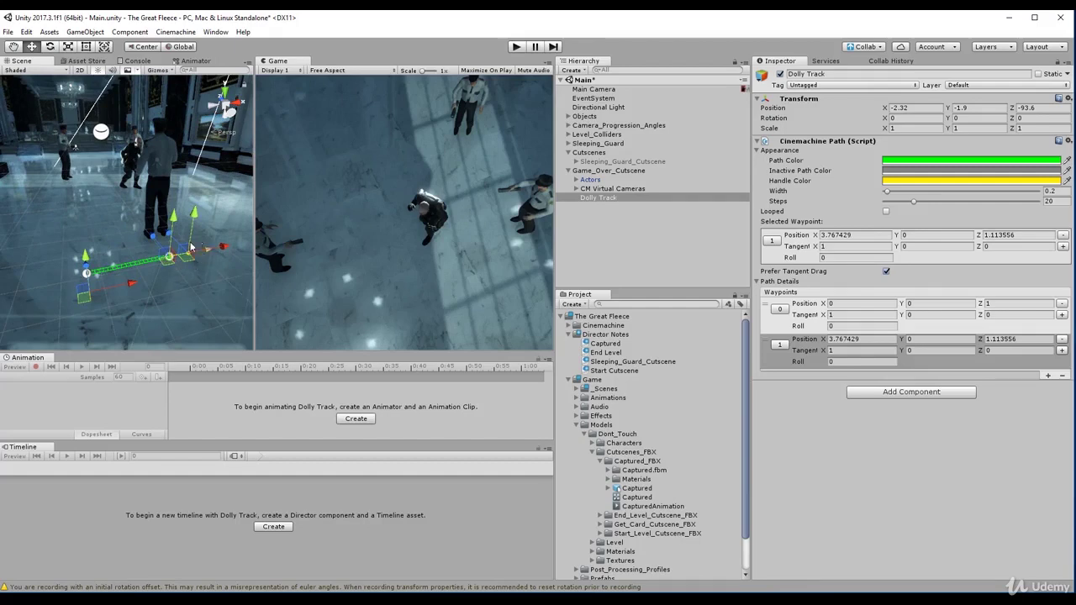
Step: Curve the path with waypoint 1 at about X 6.41, Z 0.42, tangent X 0.89, Z 2.29, and move the track to about Z -91.37
drag(177, 238, 253, 247)
scroll(131, 274, down, 3)
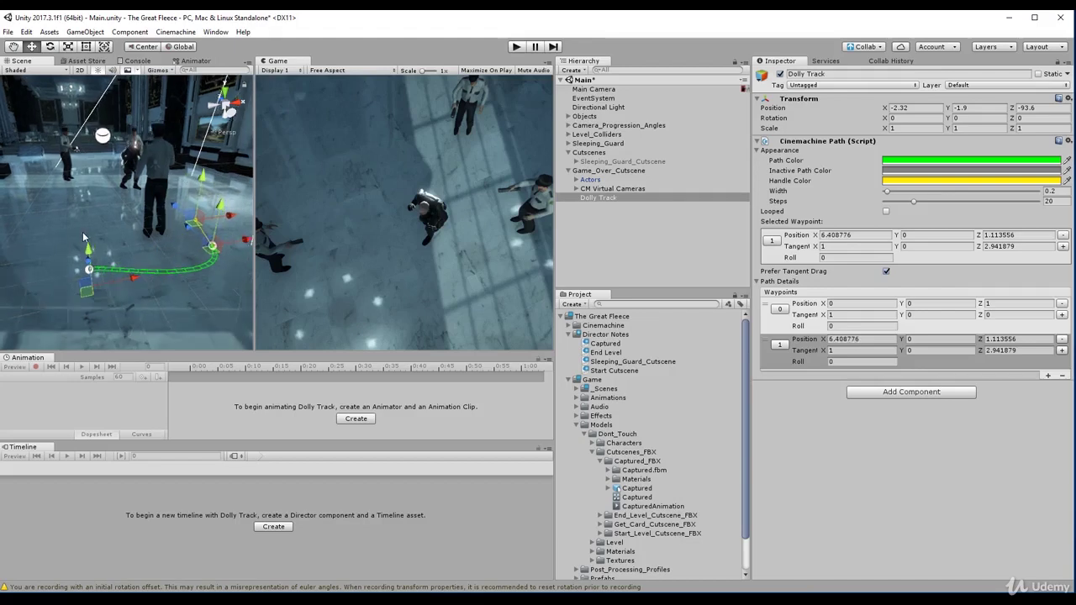
drag(91, 260, 98, 240)
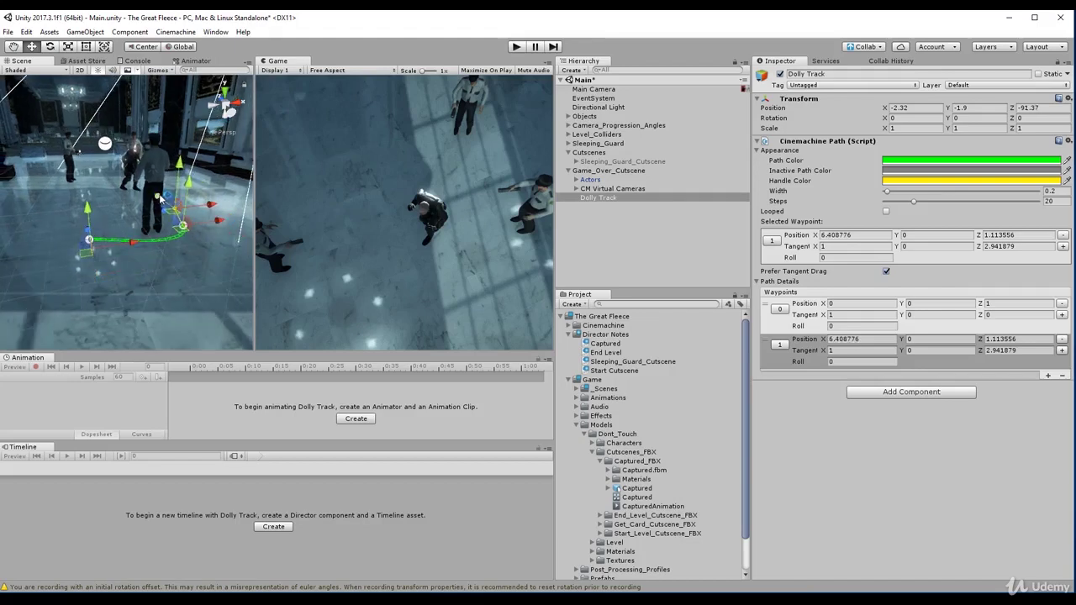
drag(160, 198, 162, 237)
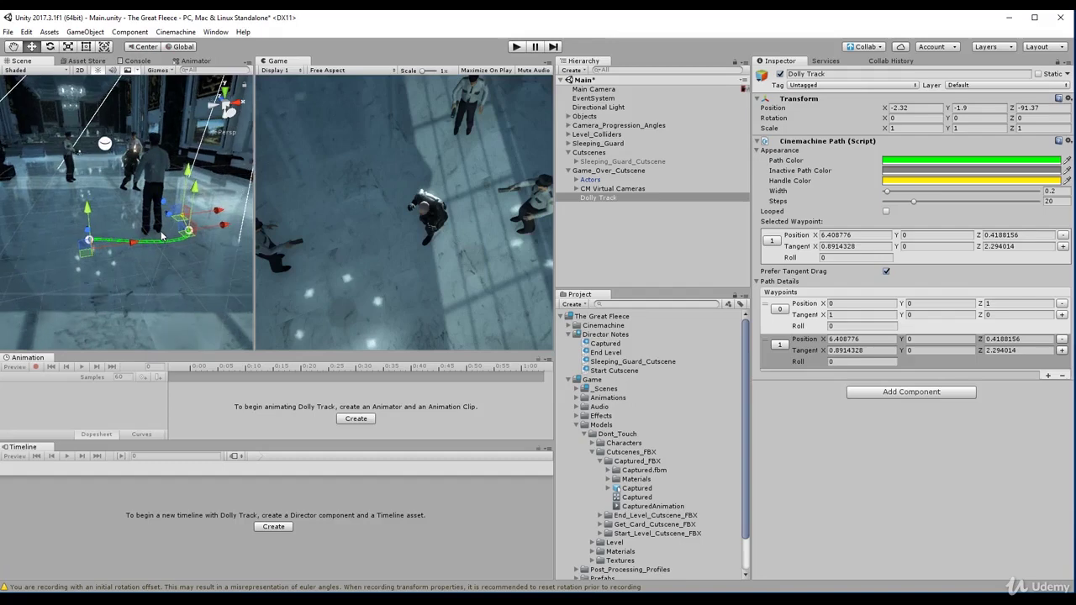
Step: Shift the Dolly Track to about X -3.5, Z -90.98 and extend waypoint 1 to about X 8.56, Z -0.36
scroll(153, 241, up, 2)
middle_drag(161, 237, 94, 265)
scroll(94, 265, up, 2)
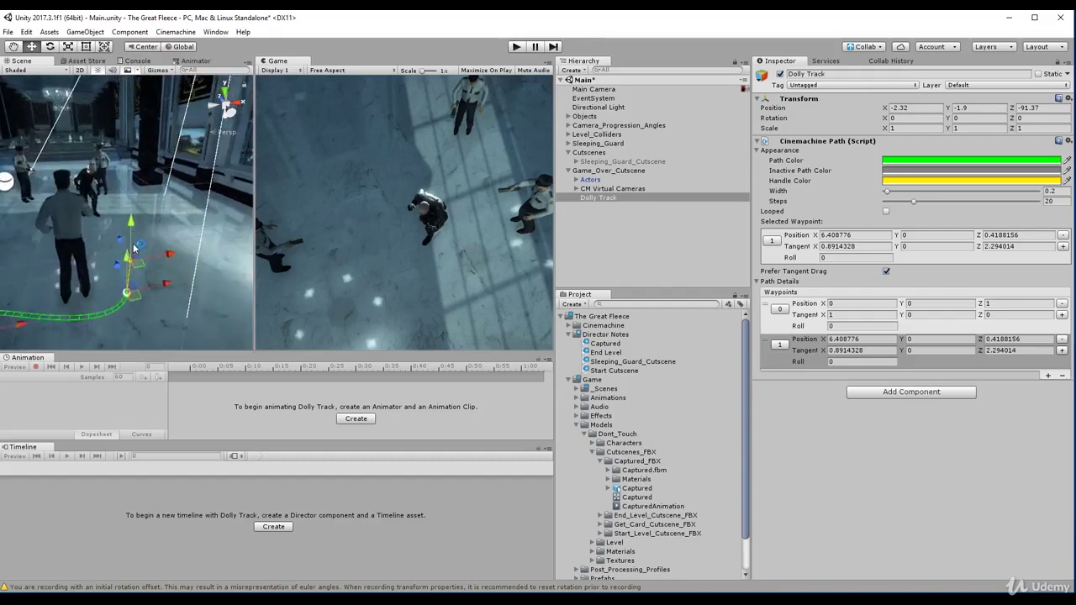
scroll(93, 265, down, 2)
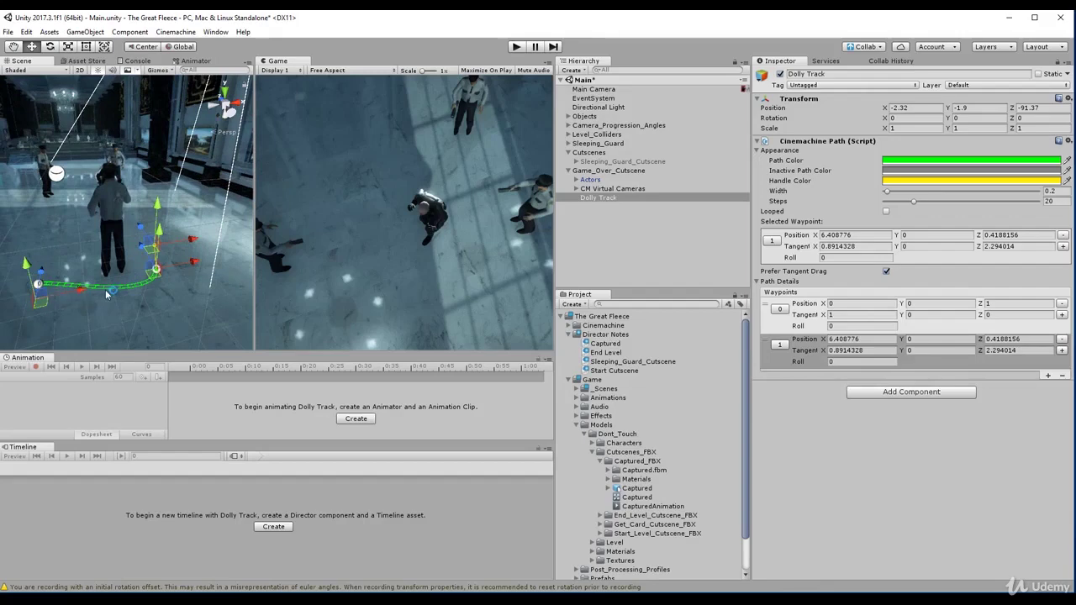
alt+drag(107, 294, 54, 273)
scroll(169, 270, down, 1)
middle_drag(170, 271, 103, 296)
scroll(106, 294, up, 2)
scroll(101, 308, down, 1)
mouse_move(143, 280)
mouse_down()
mouse_move(179, 269)
mouse_move(131, 271)
mouse_up()
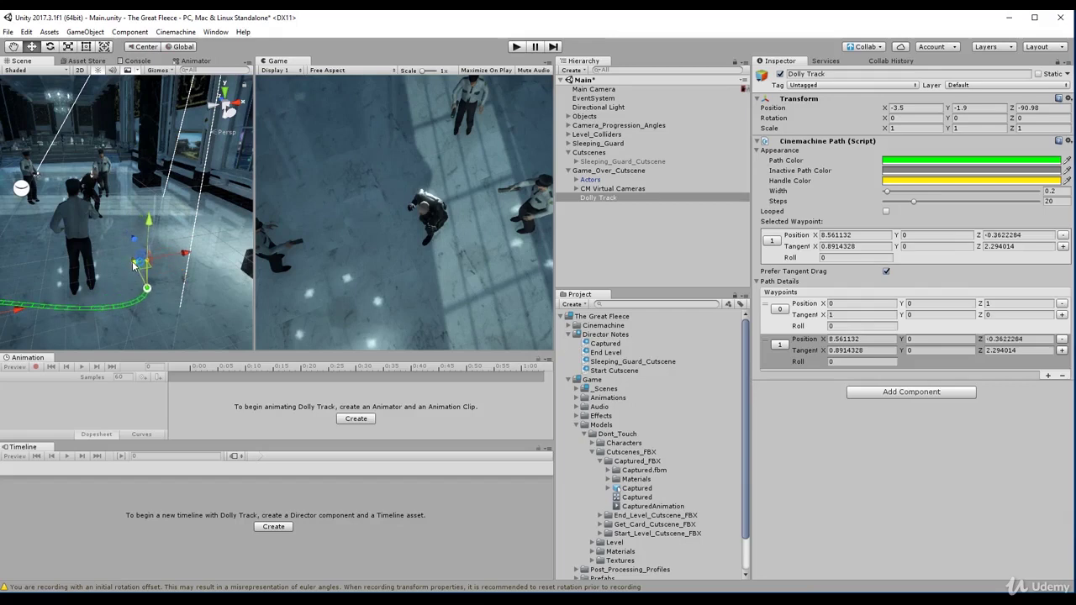
Step: Move waypoint 1 out to about X 11.63, Z 1.03 and widen its tangent to about 3.12 on X
scroll(31, 296, down, 2)
middle_drag(25, 296, 23, 285)
drag(184, 250, 221, 259)
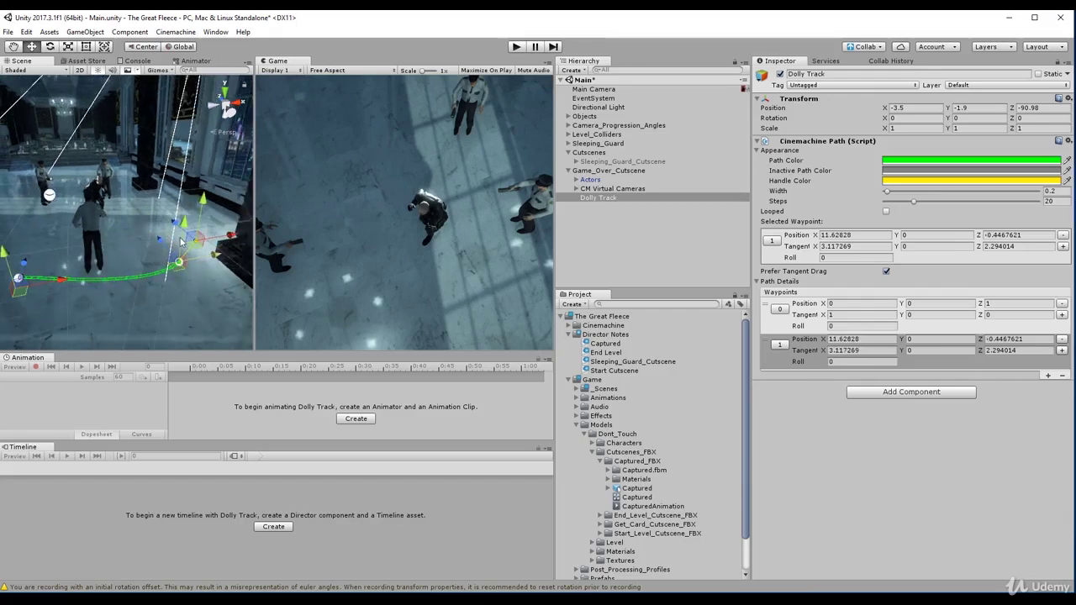
drag(163, 242, 183, 232)
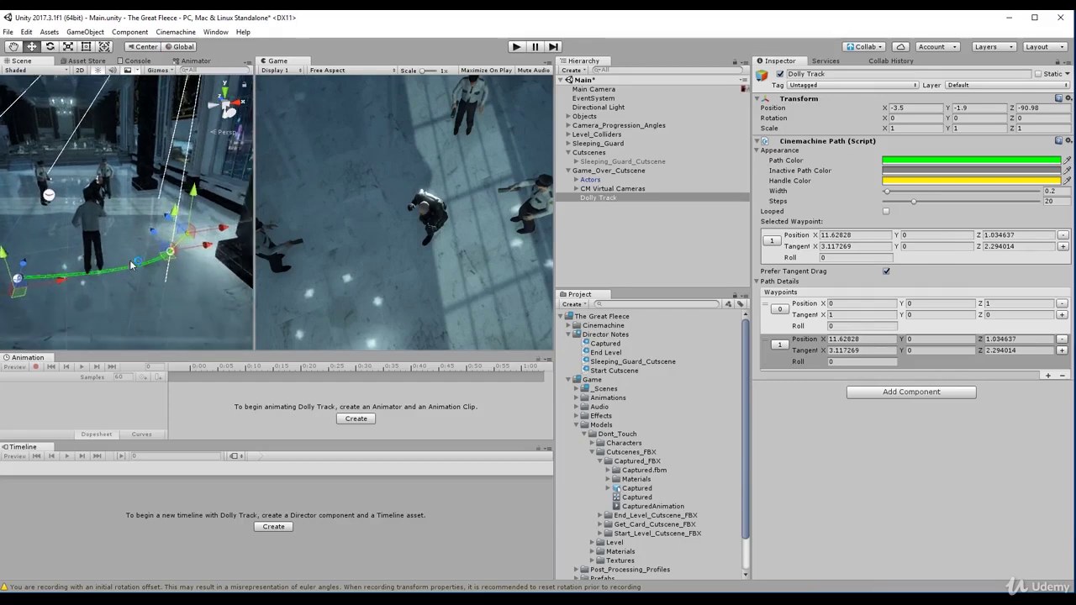
Step: Pull waypoint 1's tangent to about 6.65 on Z and shift the Dolly Track to about X -4.55, Z -90.15
scroll(183, 232, up, 1)
drag(175, 221, 175, 173)
middle_drag(48, 294, 92, 290)
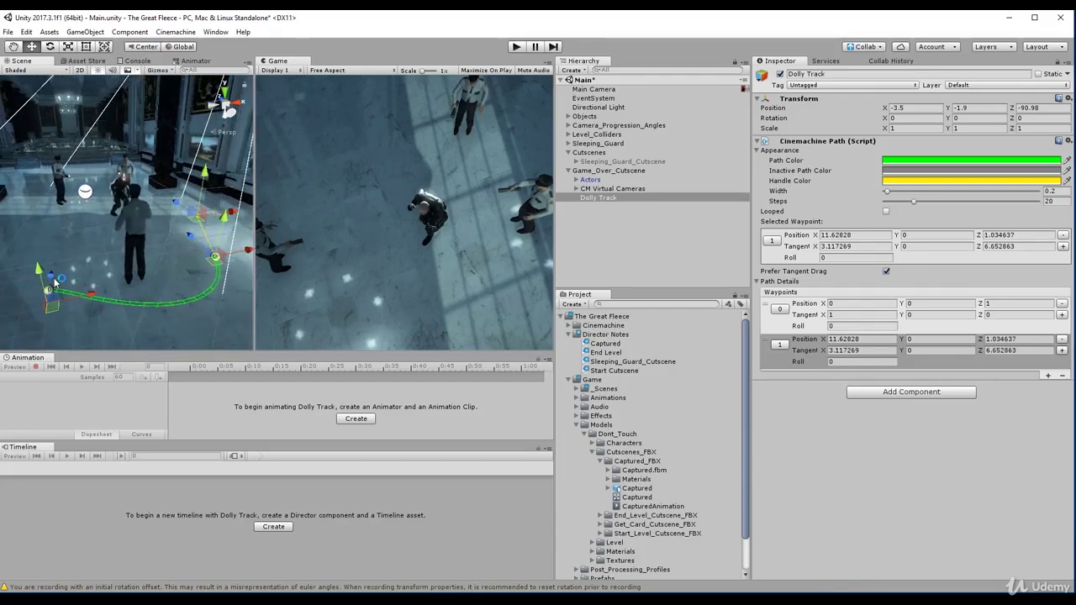
drag(95, 290, 52, 284)
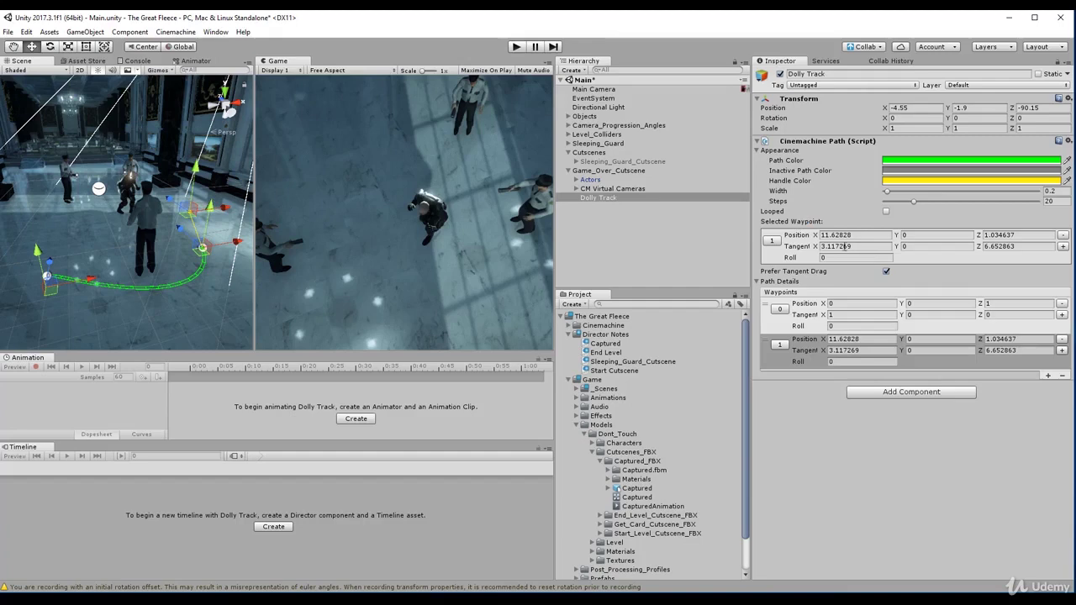
Step: Examine the Dolly Track's position coordinates and the position and tangent values of waypoints 0 and 1, ending with waypoint 1 selected
click(807, 318)
click(817, 343)
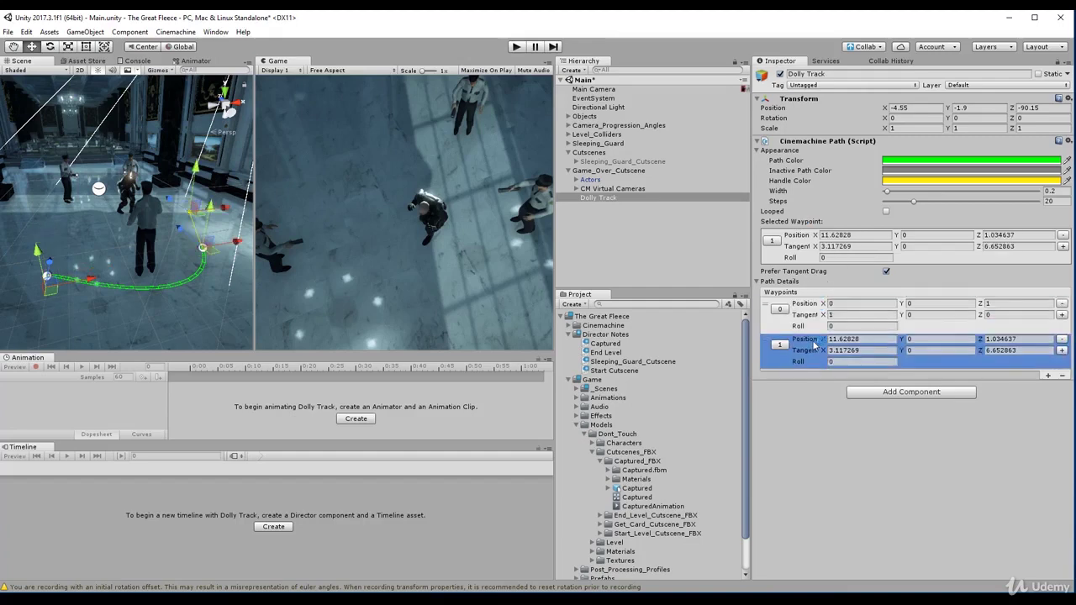
click(861, 223)
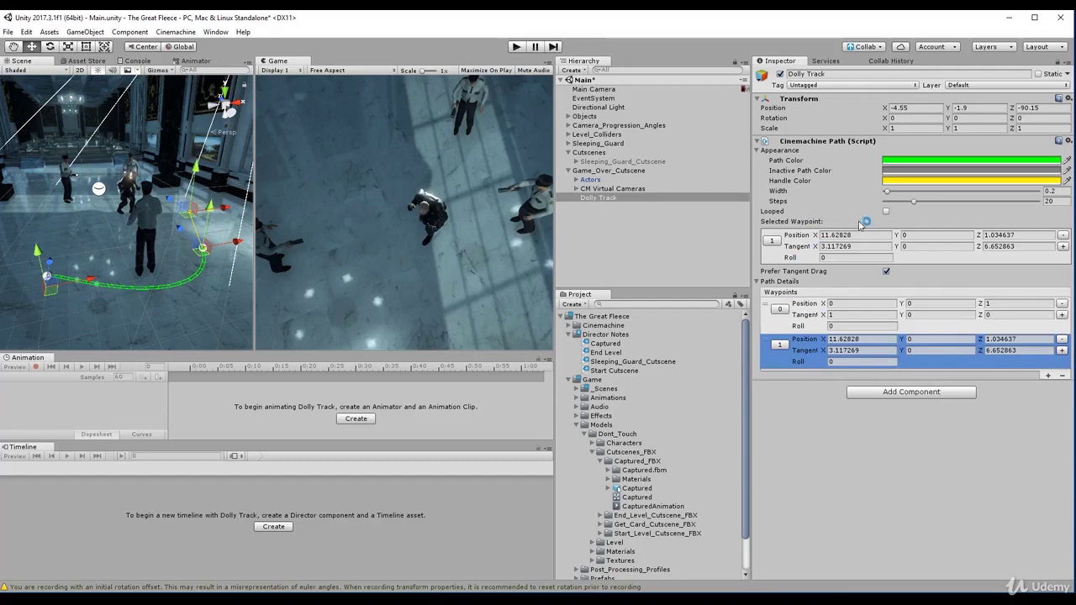
click(910, 107)
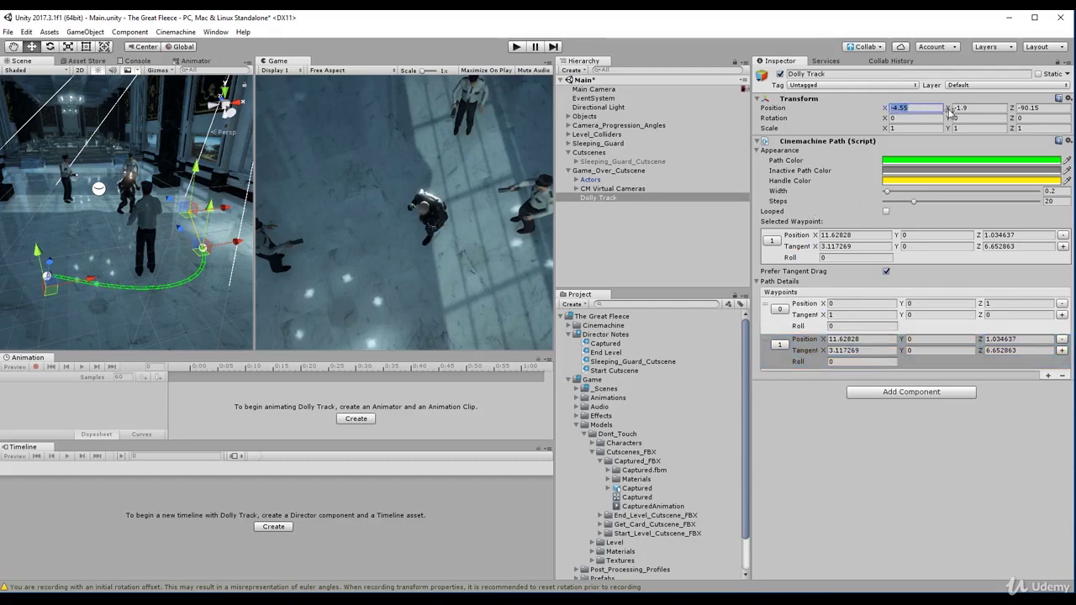
click(977, 109)
click(1038, 107)
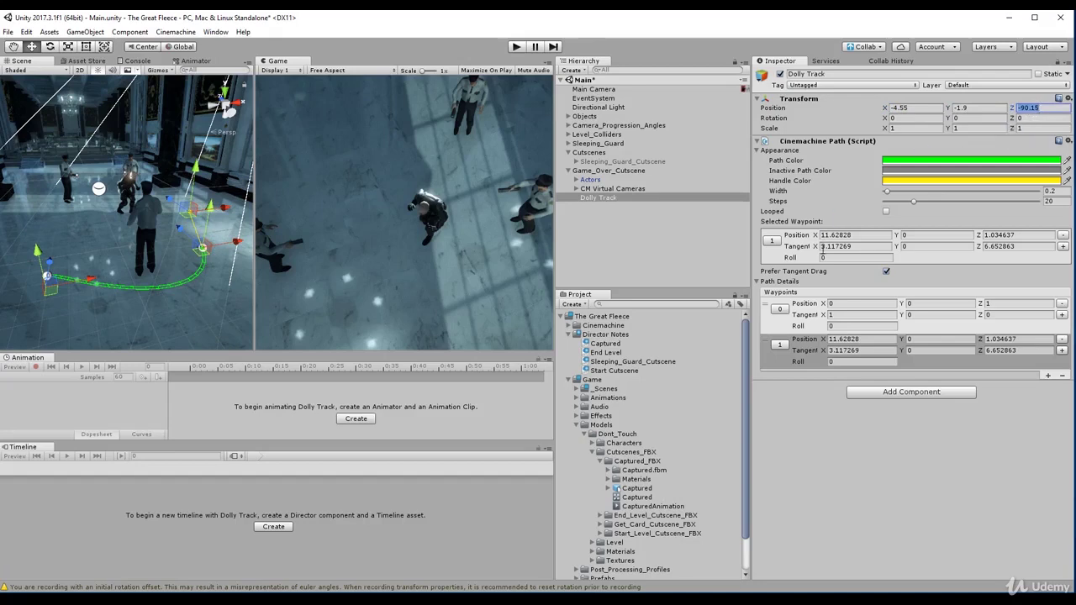
click(816, 309)
click(814, 348)
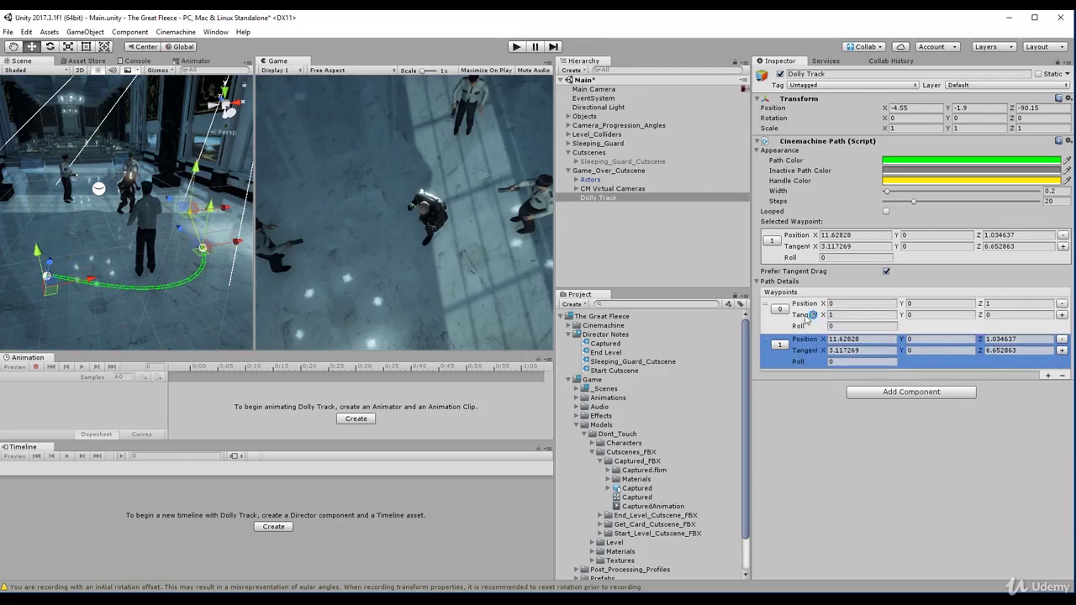
click(805, 317)
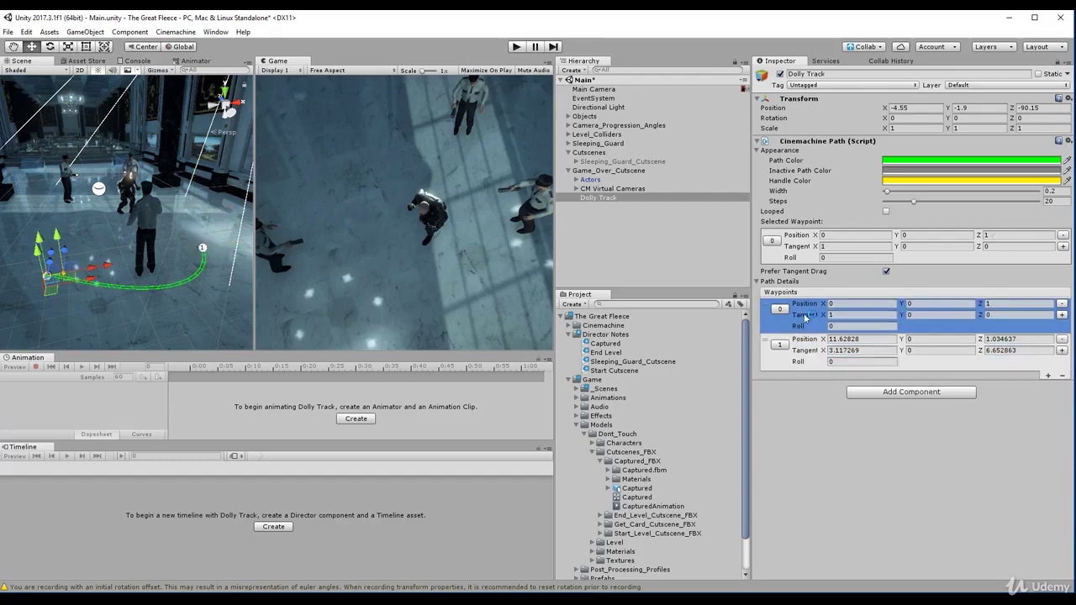
click(803, 359)
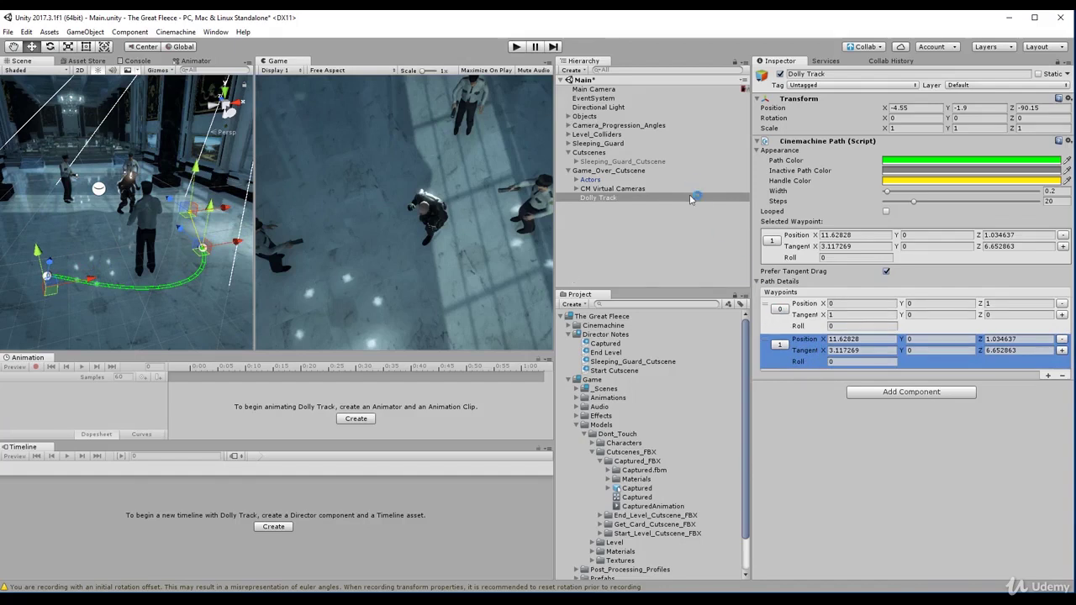
Step: Set the CM Full Shot camera's Body to Tracked Dolly and assign Dolly Track as its path
click(616, 190)
key(Right)
click(622, 206)
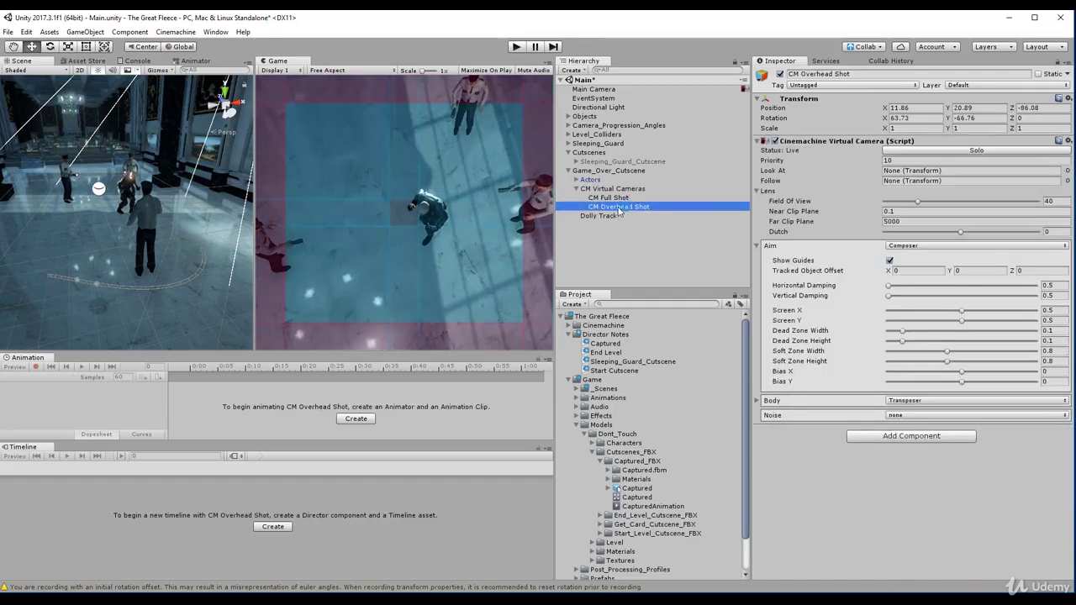
key(Up)
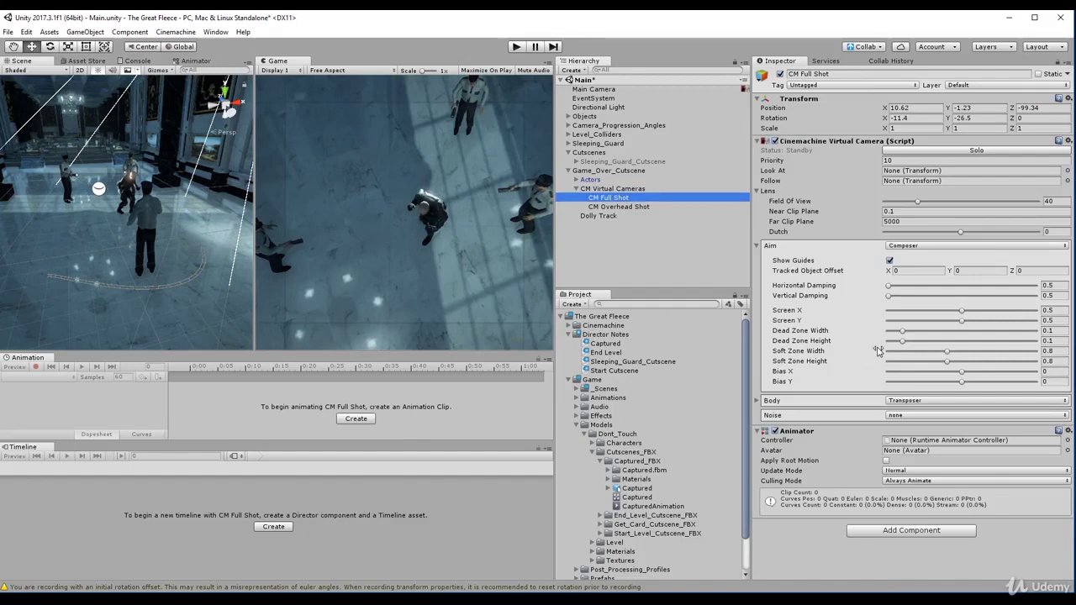
click(761, 401)
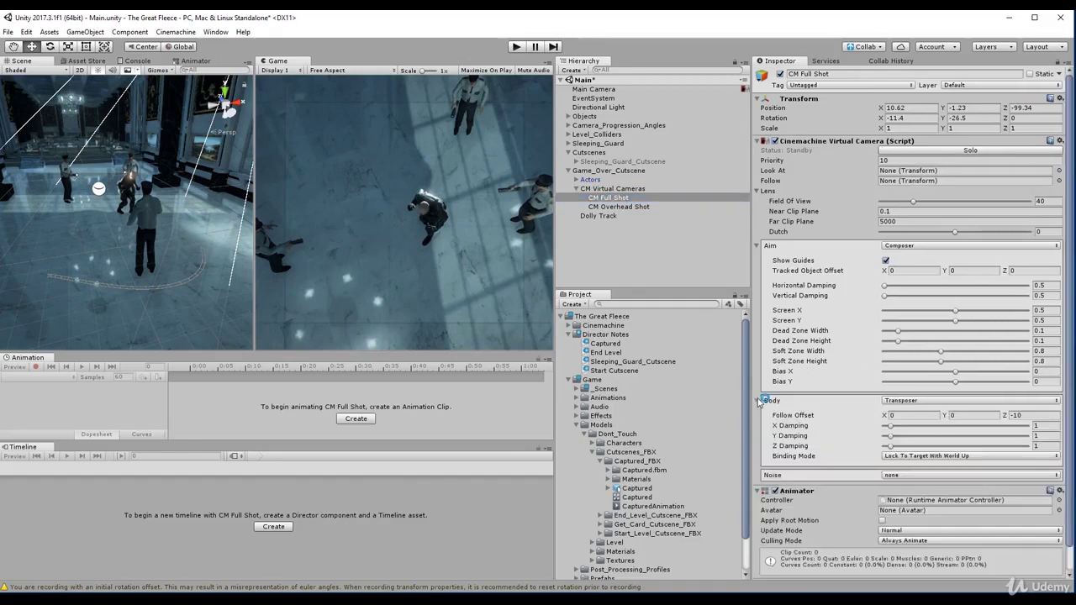
click(924, 401)
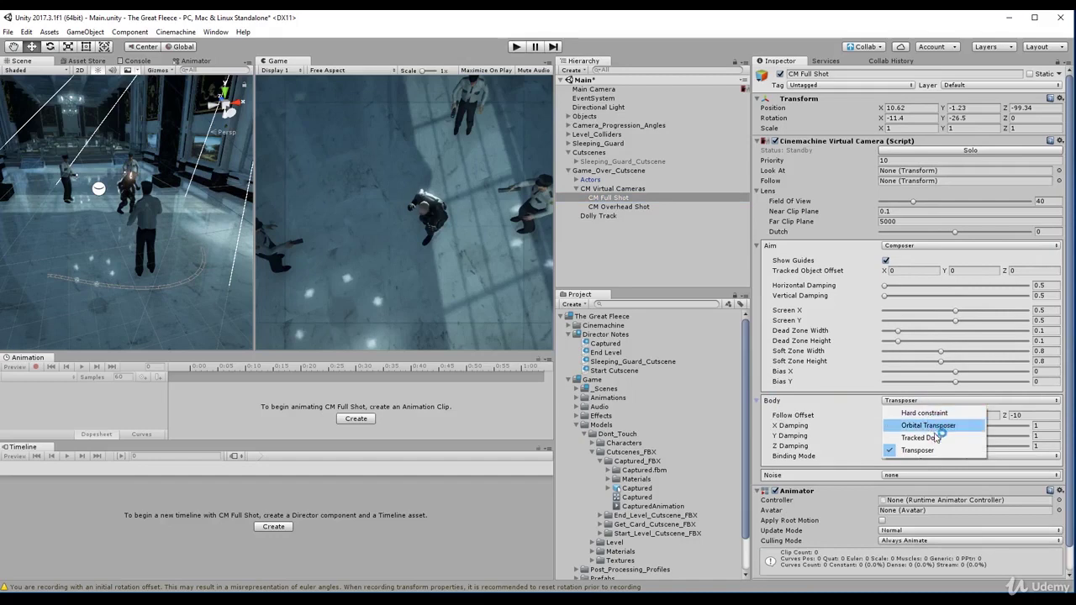
click(939, 439)
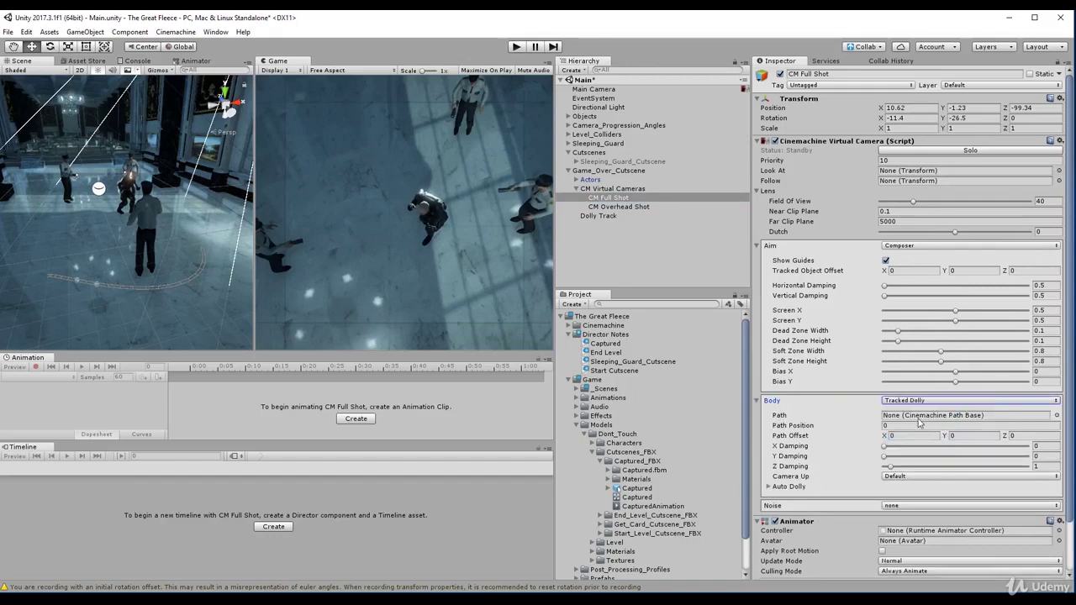
click(607, 216)
drag(607, 217, 902, 418)
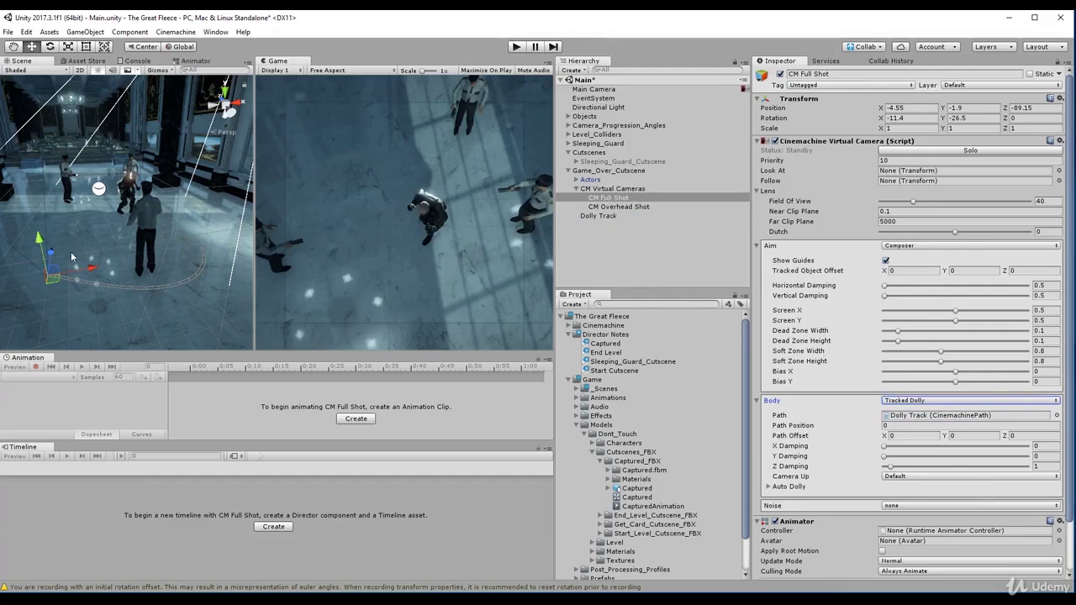
Step: Solo the CM Full Shot camera and try Path Position 1 and 0, ending at 1
click(982, 152)
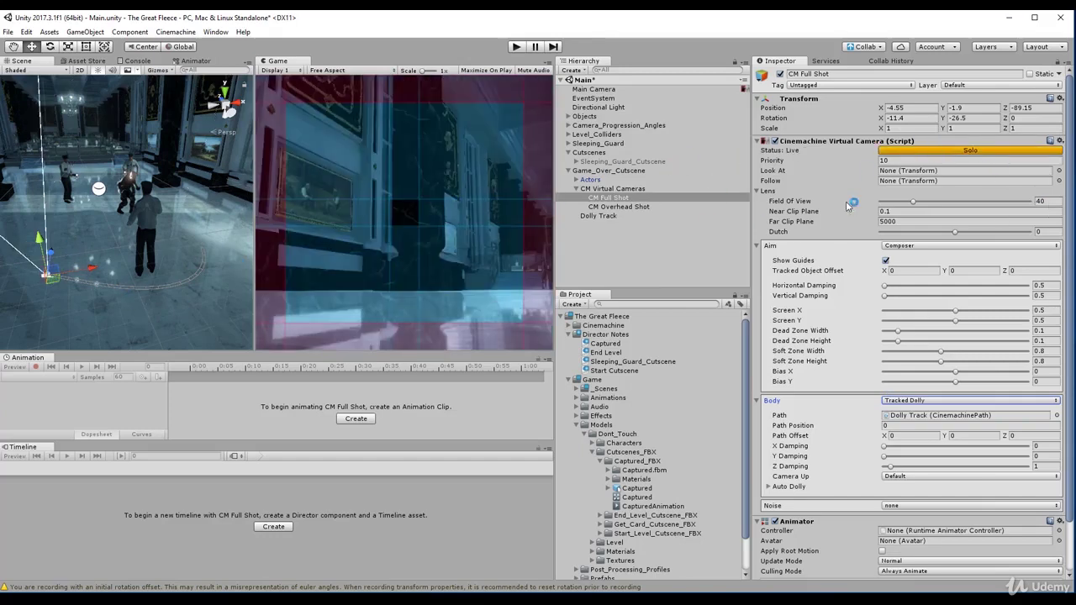
click(893, 426)
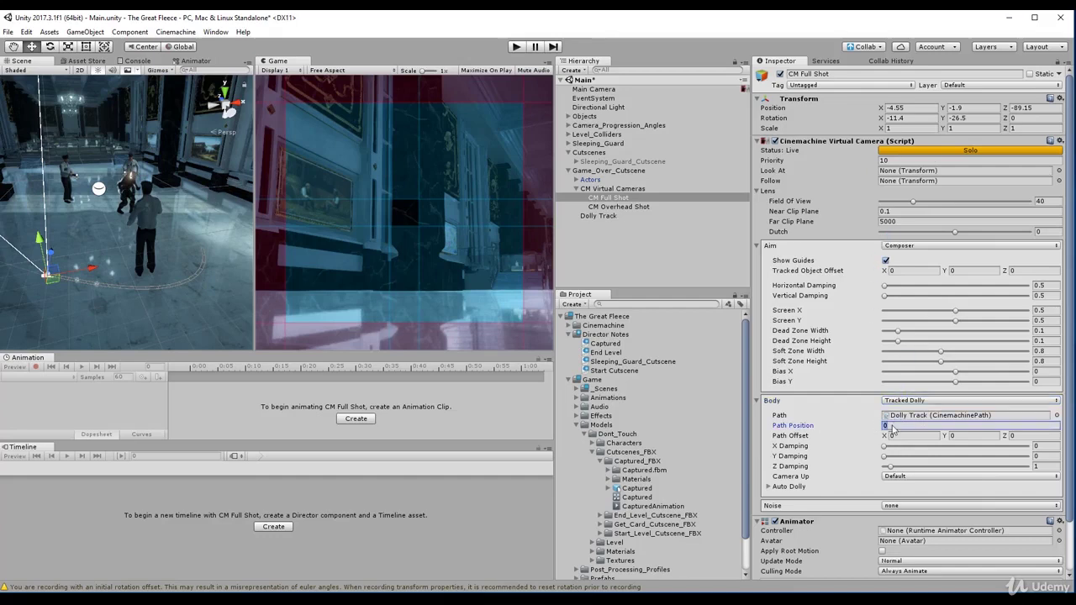
text(1)
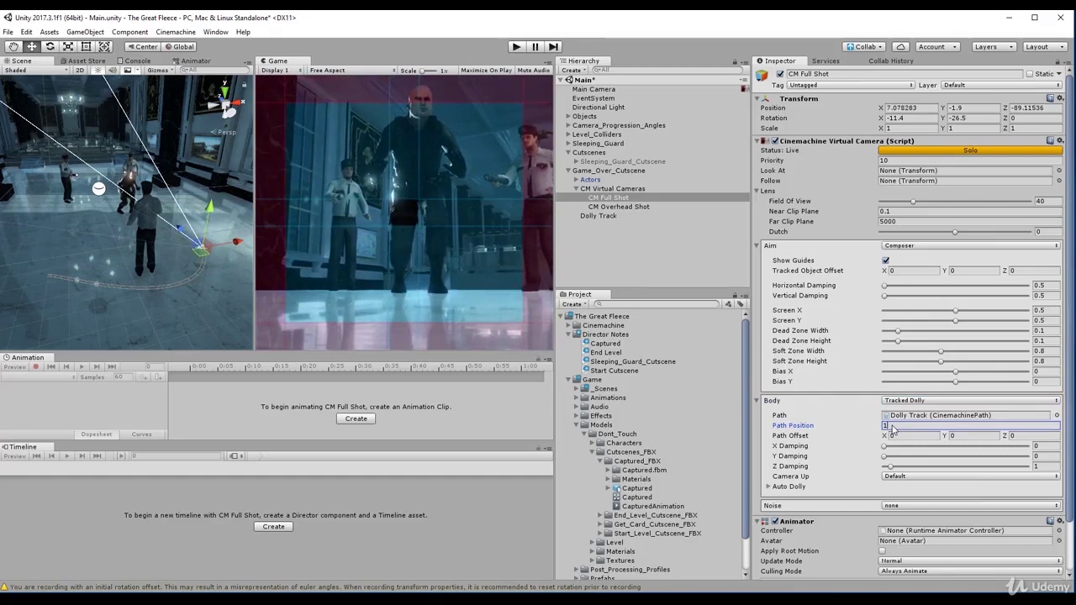
key(BackSpace)
text(0)
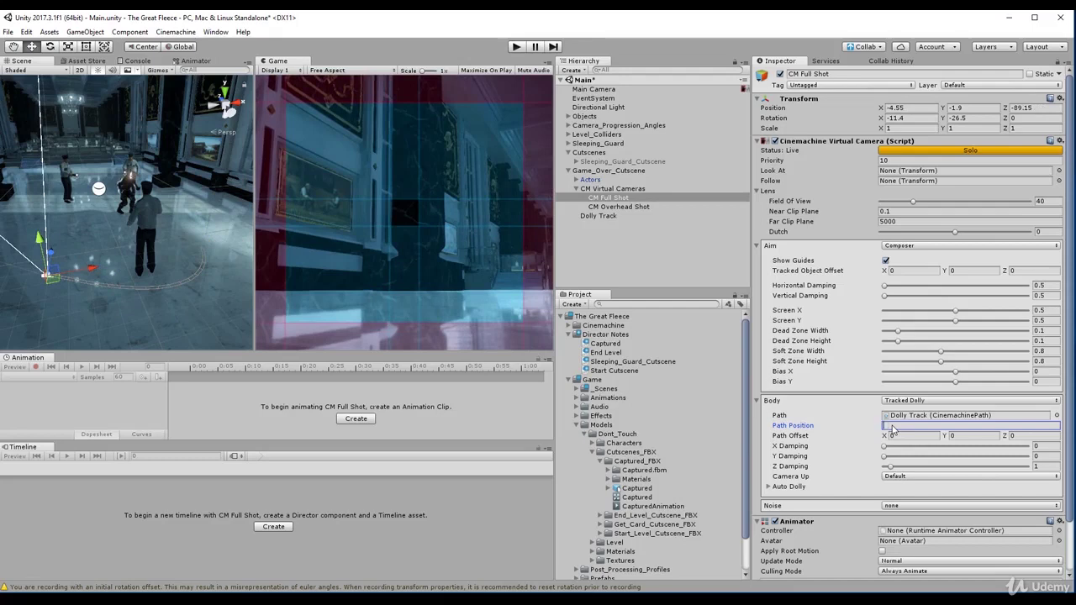
text(1)
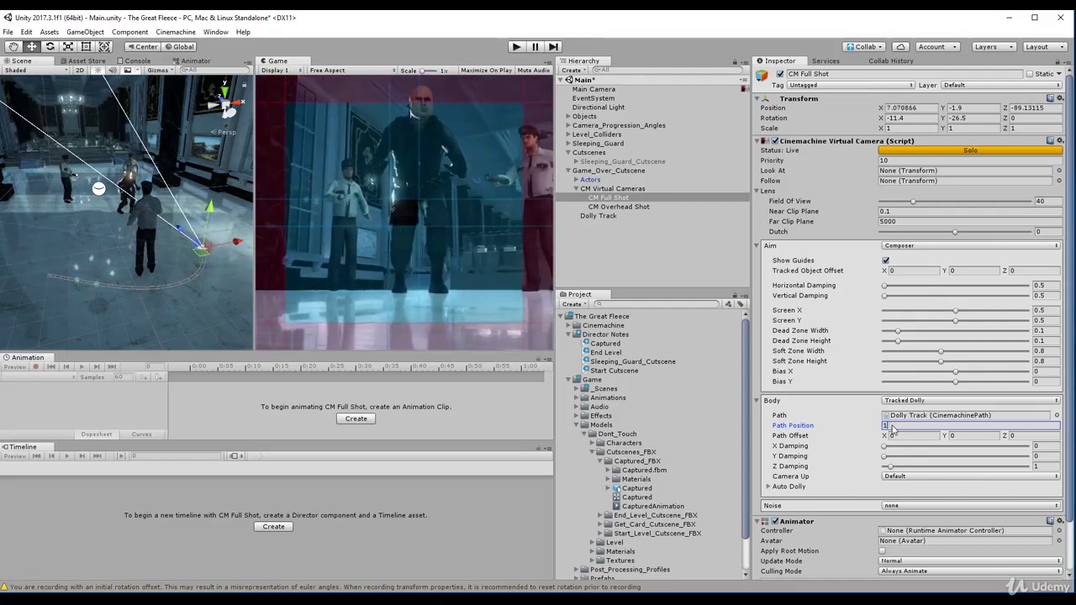
Step: Add a third waypoint to the end of Dolly Track and set CM Full Shot's Path Position to 2
click(626, 217)
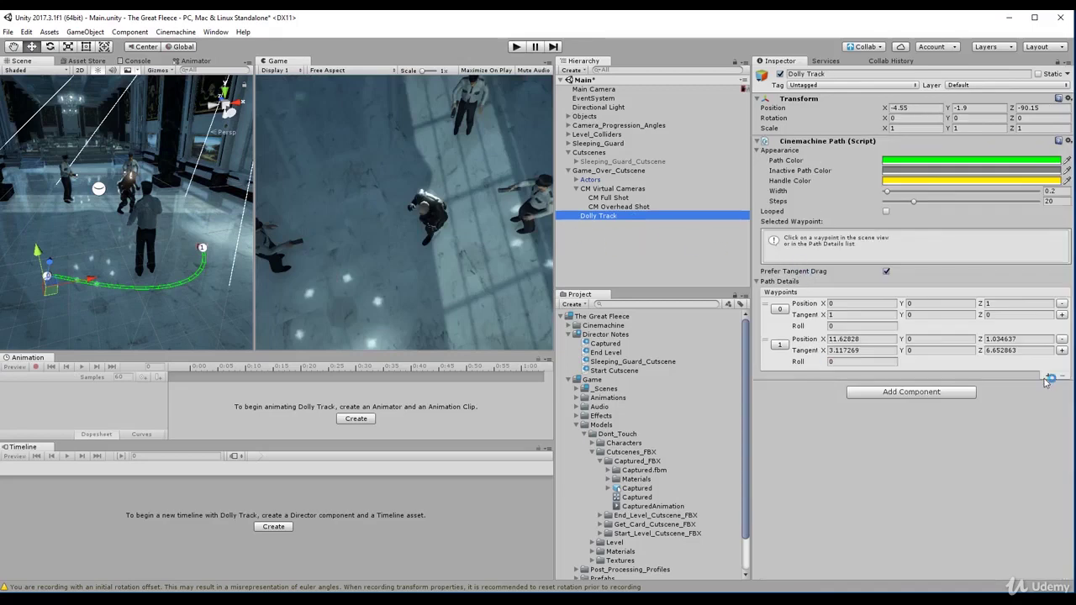
click(1050, 377)
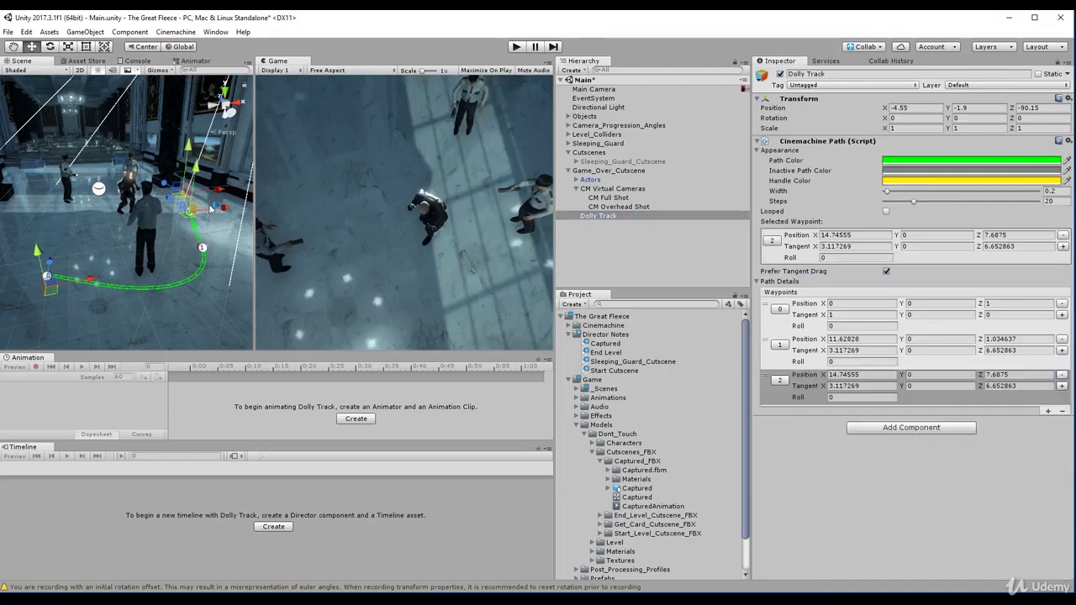
click(618, 199)
click(898, 428)
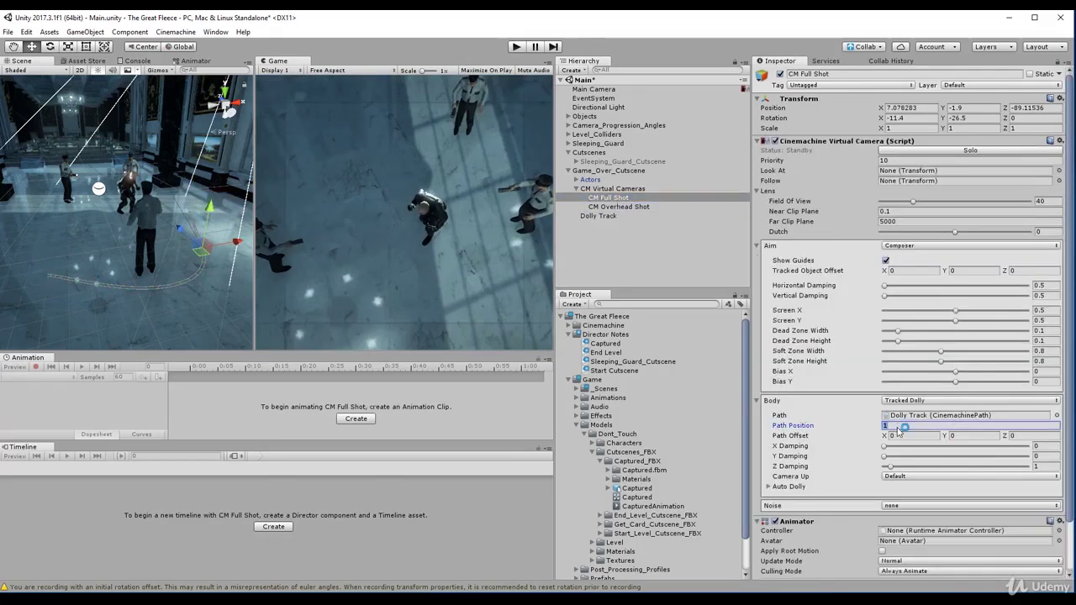
text(2)
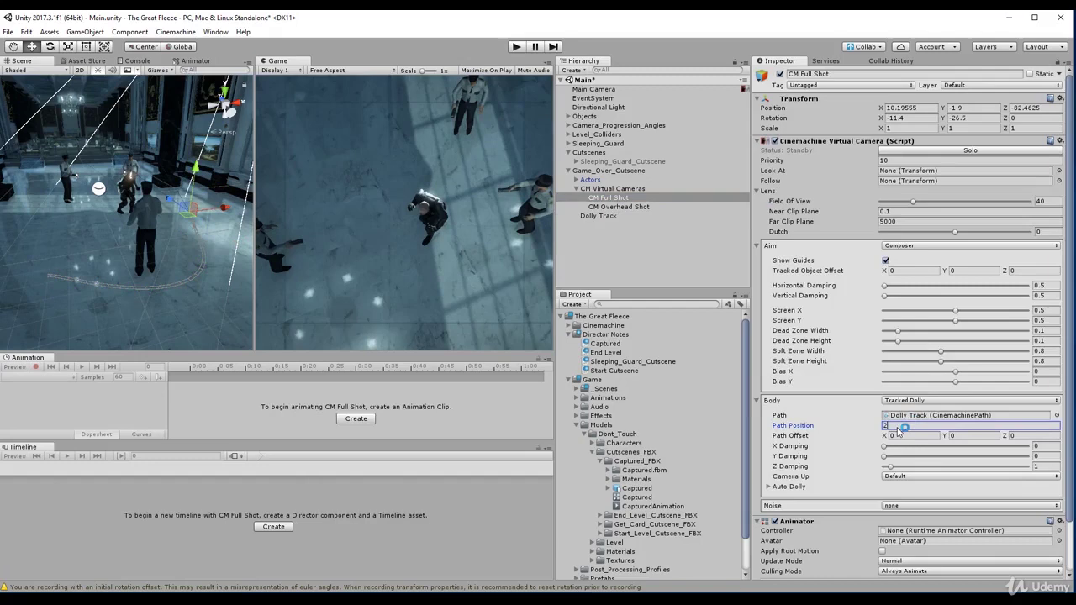
Step: Step CM Full Shot's Path Position through 0, 1 and 2 to check its movement along the extended track
key(BackSpace)
text(0)
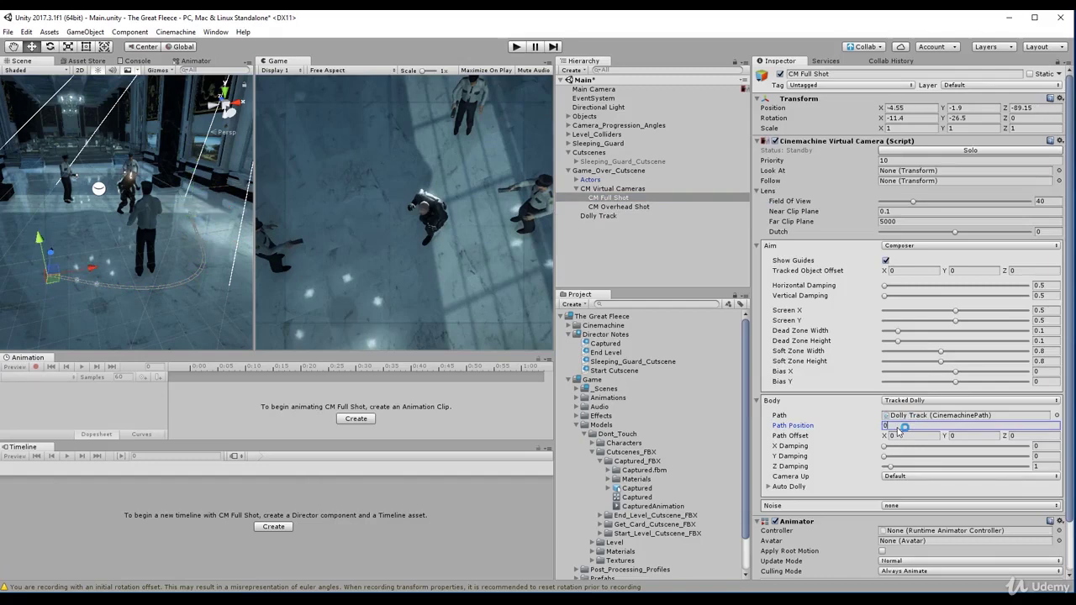
key(BackSpace)
text(1)
key(BackSpace)
text(2)
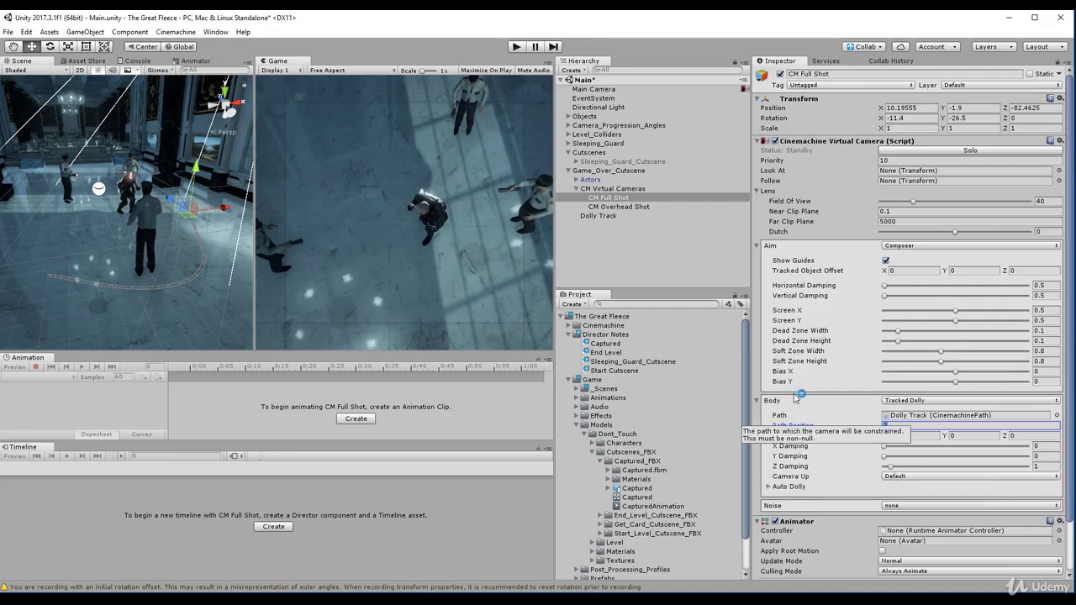
Step: Solo CM Full Shot and preview its view at Path Position 1 and 0, ending at 1
click(944, 151)
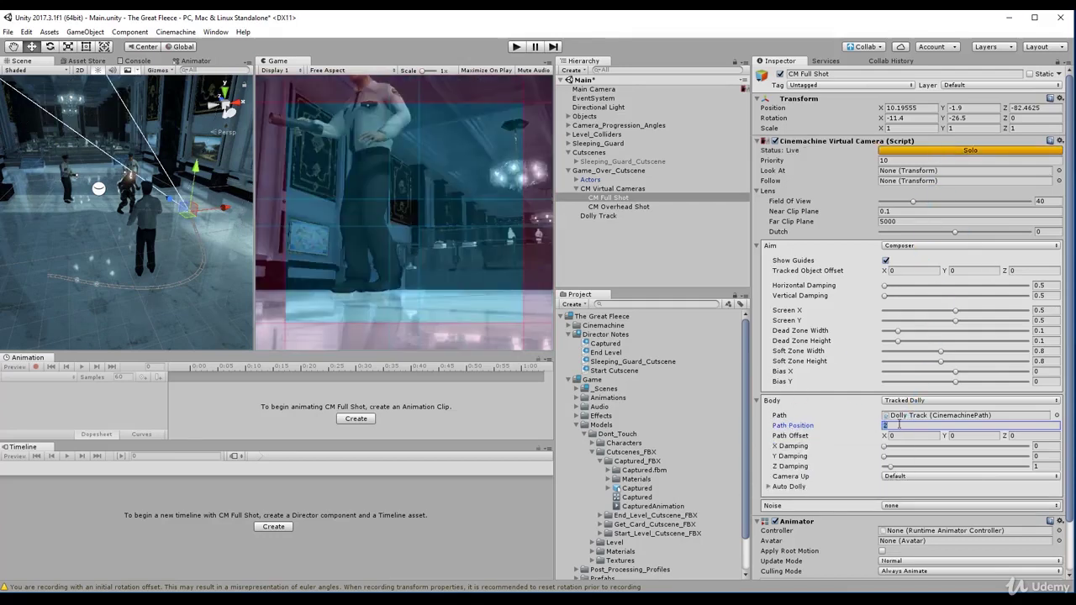
text(1)
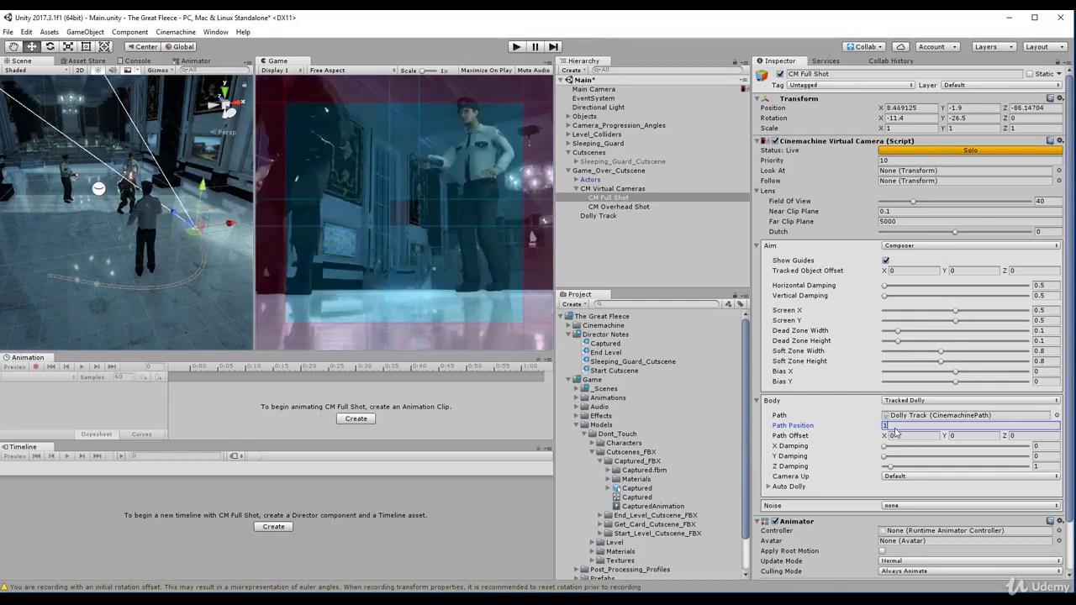
key(BackSpace)
text(0)
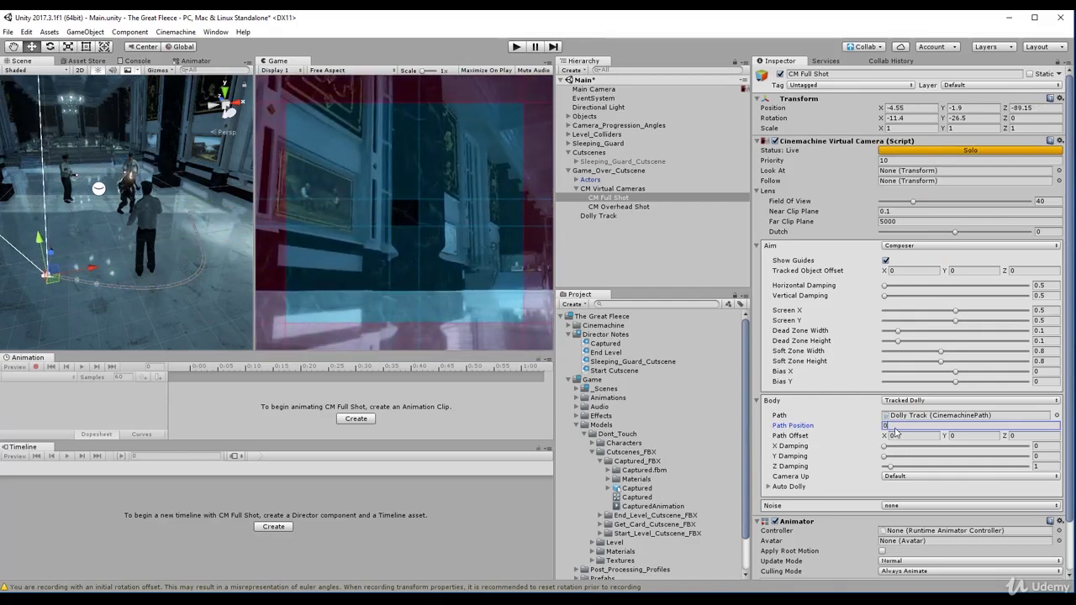
text(.1)
Step: Delete waypoint 2 from Dolly Track and check the two remaining waypoints
click(600, 216)
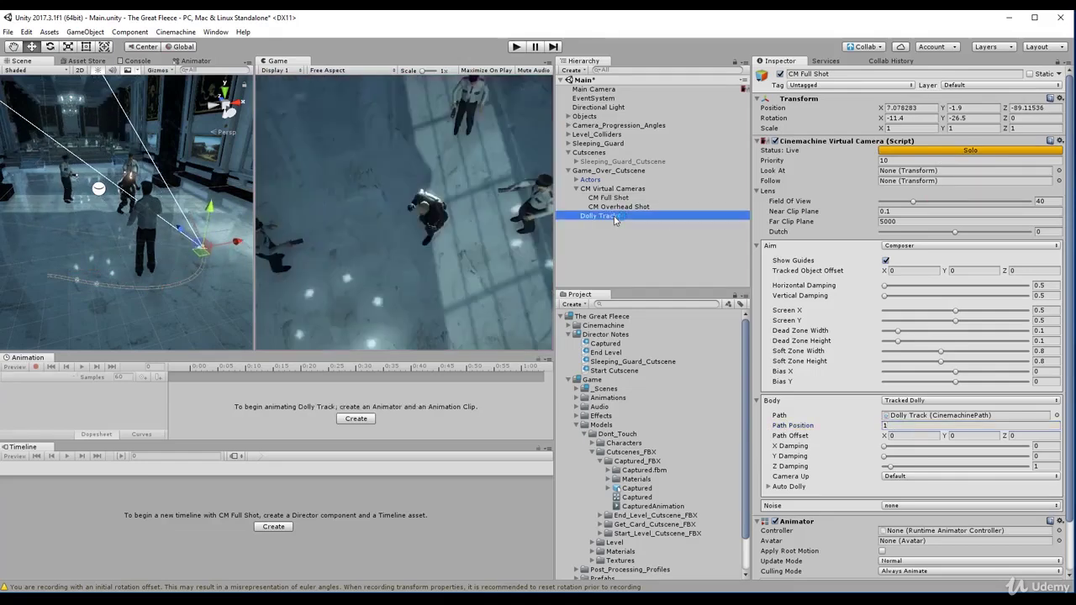
click(815, 396)
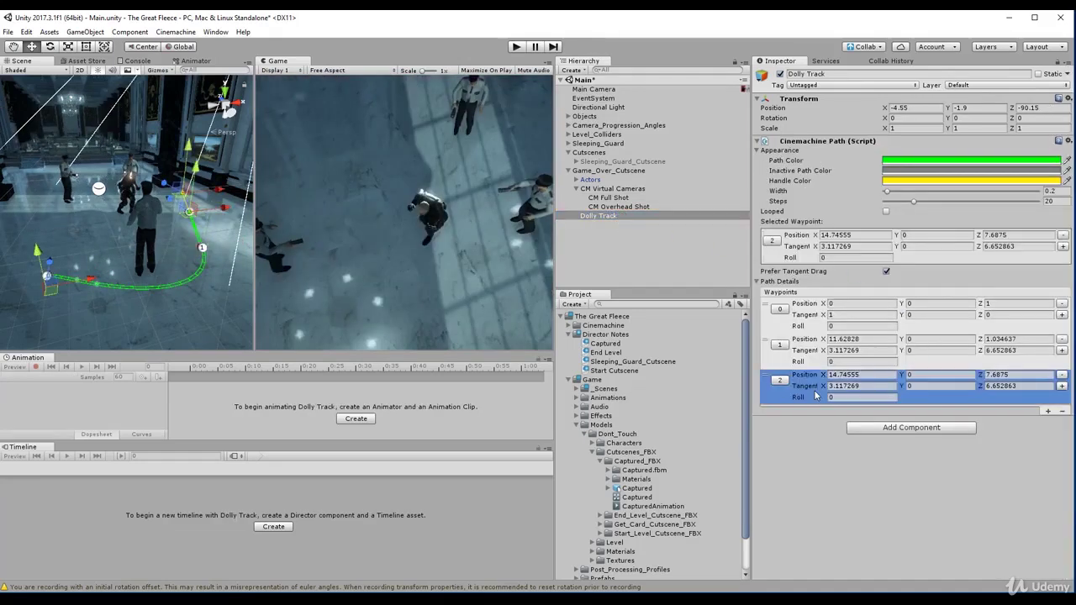
click(1064, 376)
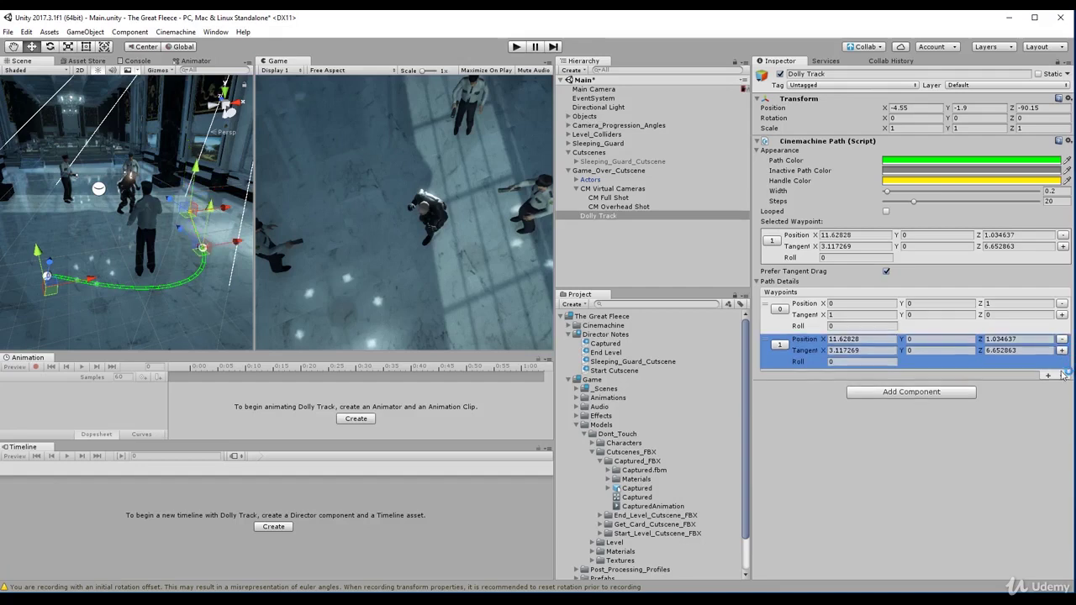
click(819, 314)
click(817, 352)
click(620, 208)
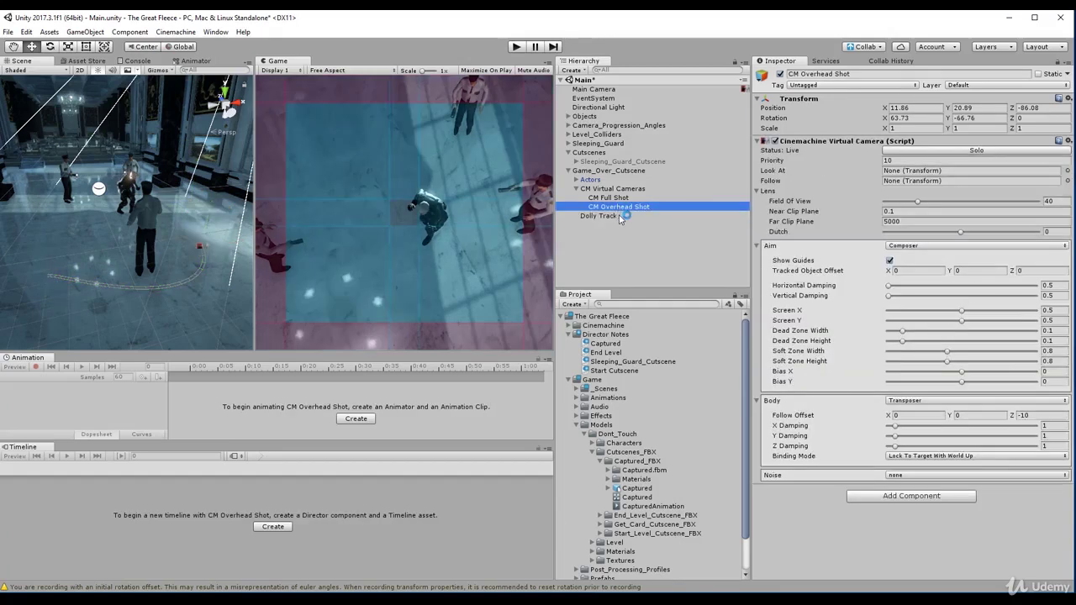
click(620, 217)
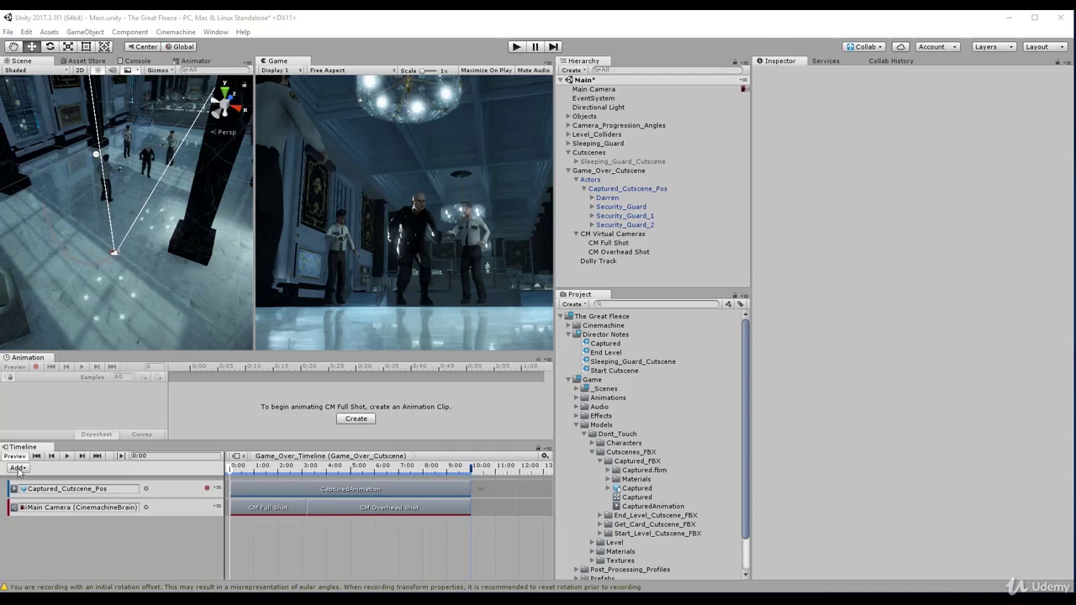
Step: Add an Animation Track to the Game_Over_Cutscene timeline and bind it to the CM Full Shot camera
click(612, 172)
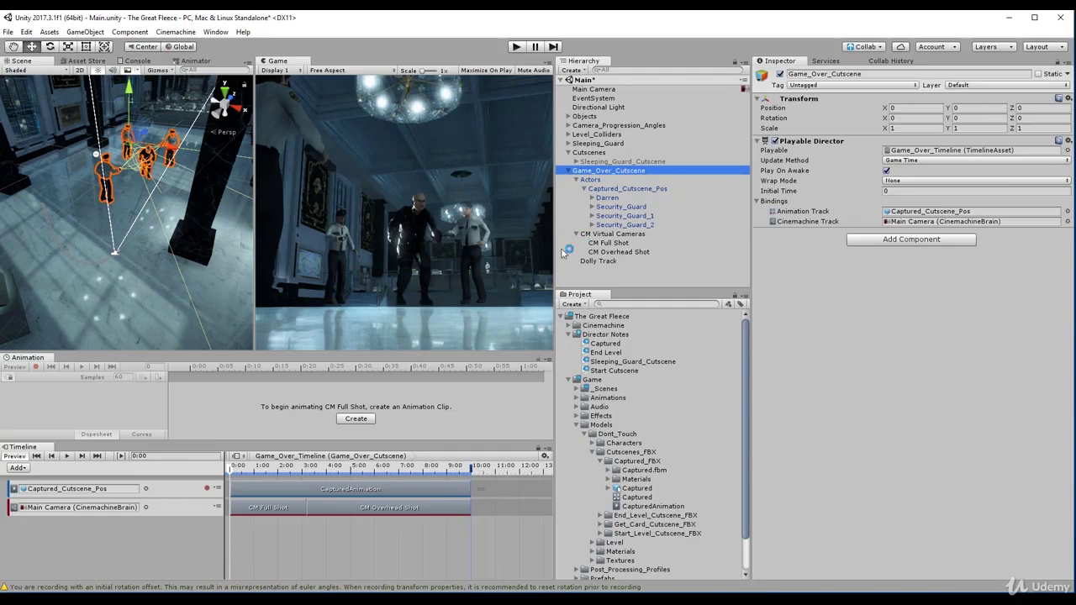
click(18, 469)
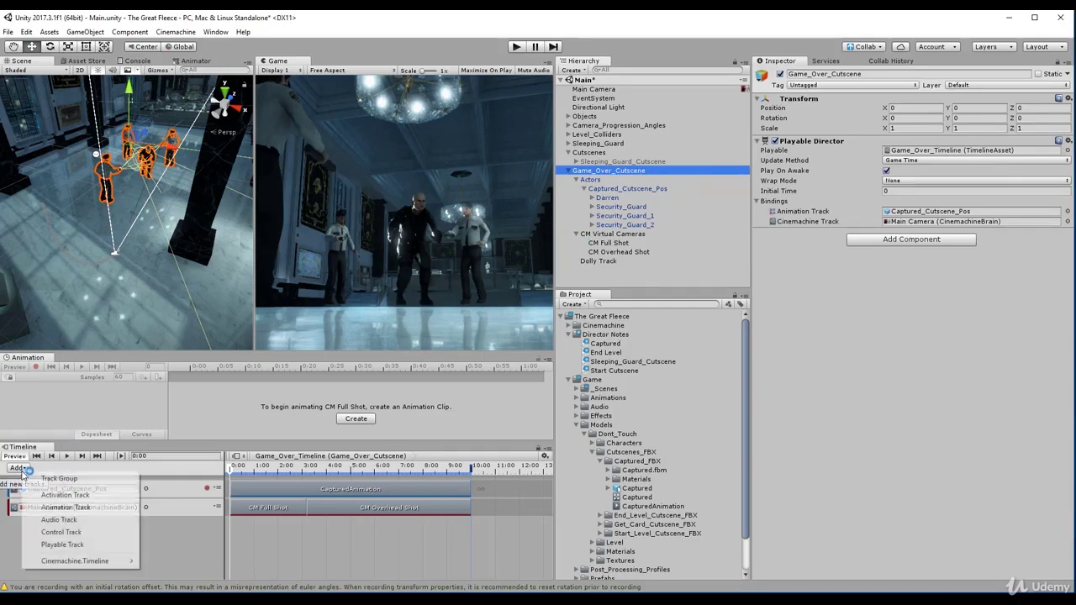
click(95, 508)
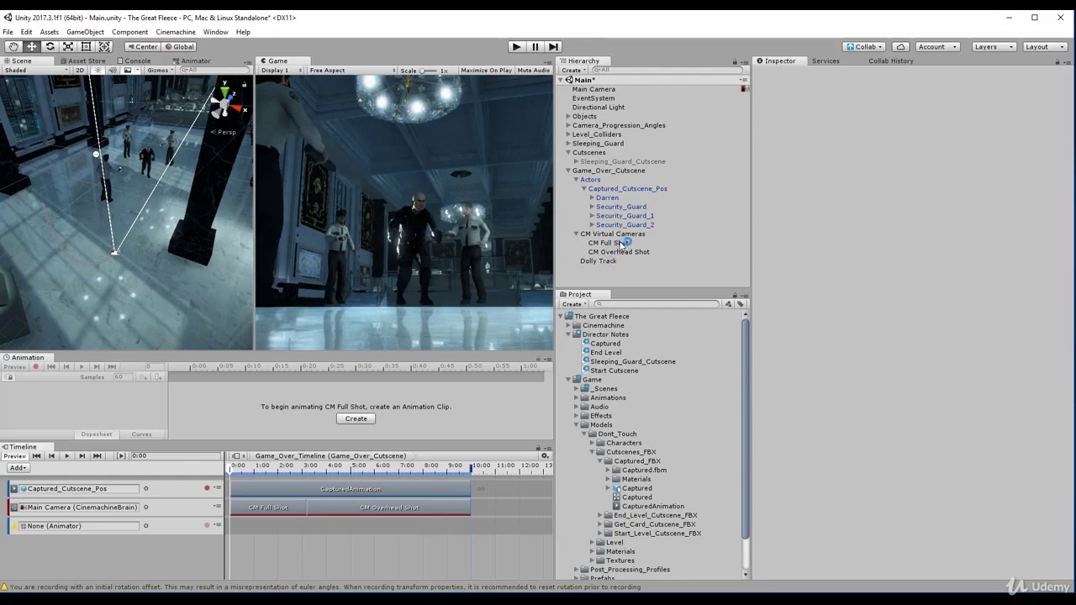
drag(618, 244, 164, 468)
drag(78, 525, 80, 526)
Step: Start recording on the CM Full Shot track and key its Path Position at 0 at time 0:00
click(208, 527)
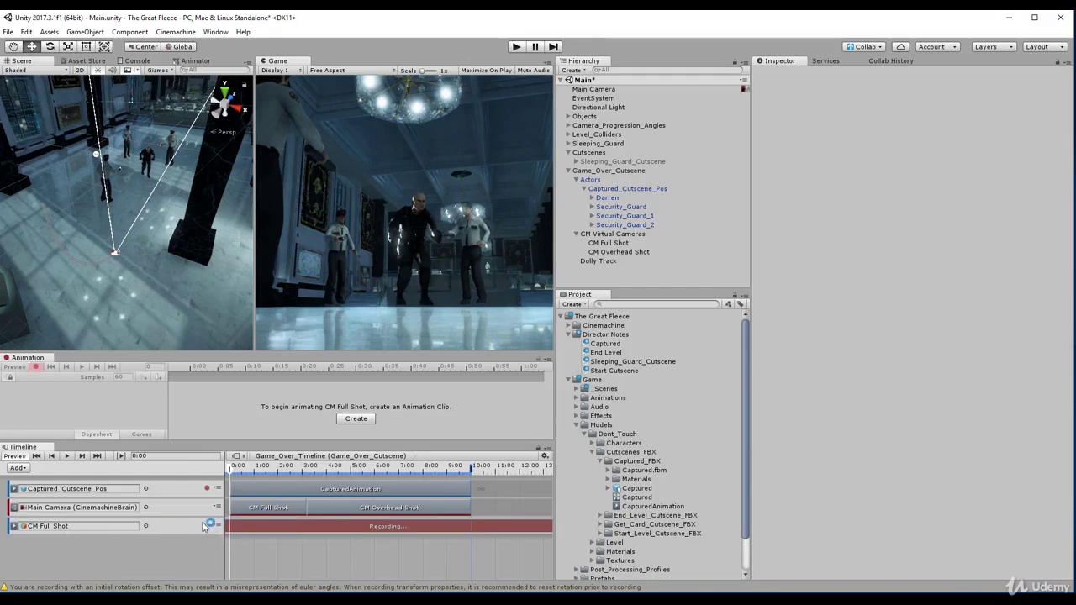
click(608, 243)
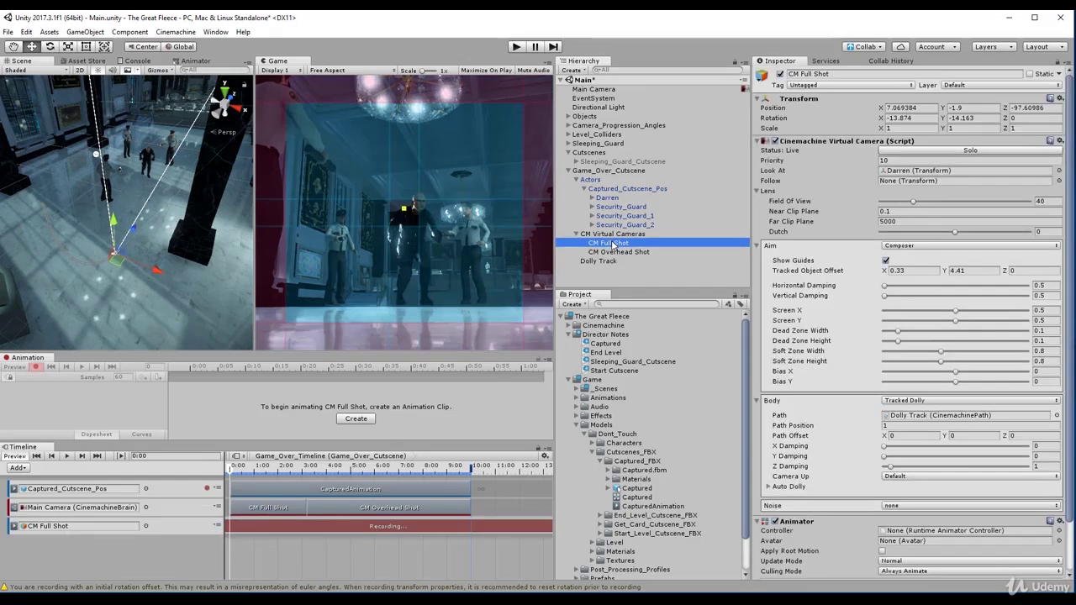
click(893, 425)
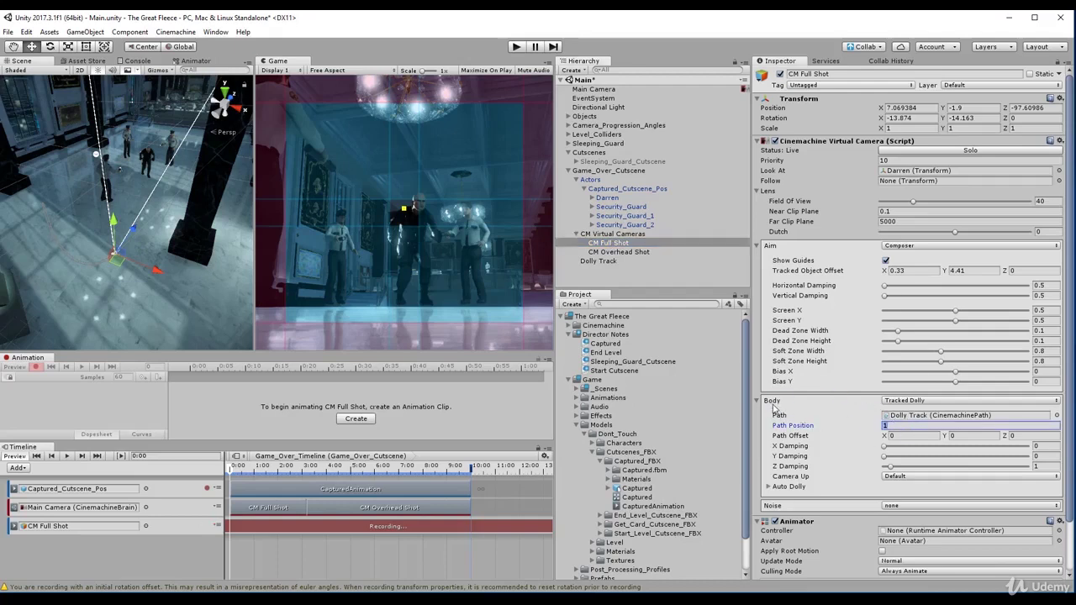
click(888, 427)
text(0)
key(Return)
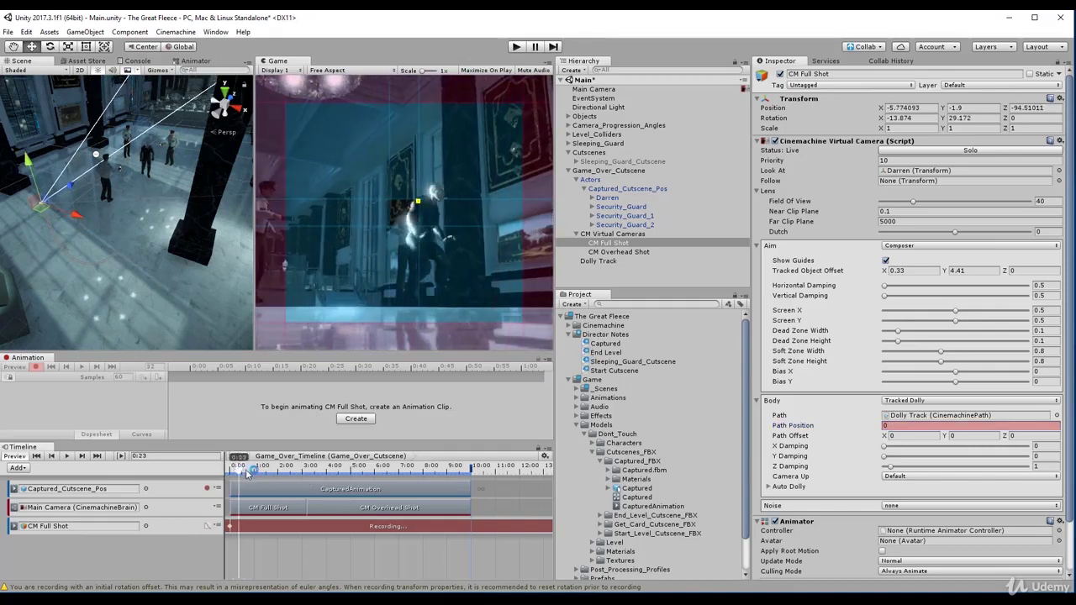
Step: Key CM Full Shot's Path Position at 1 at 3:07 on the timeline, near the end of the CM Full Shot clip
drag(232, 469, 306, 482)
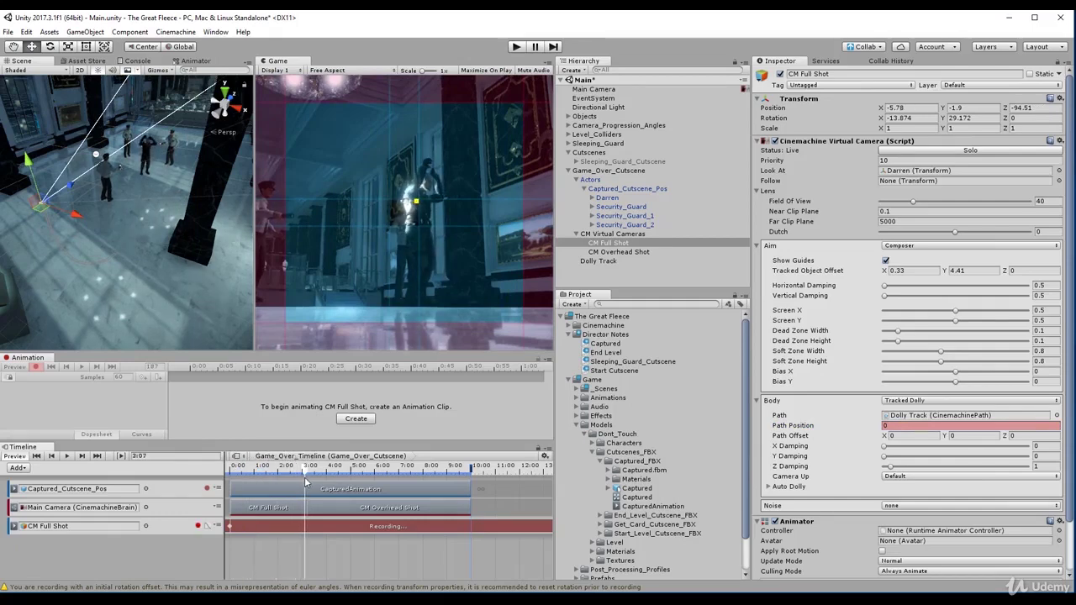
click(893, 428)
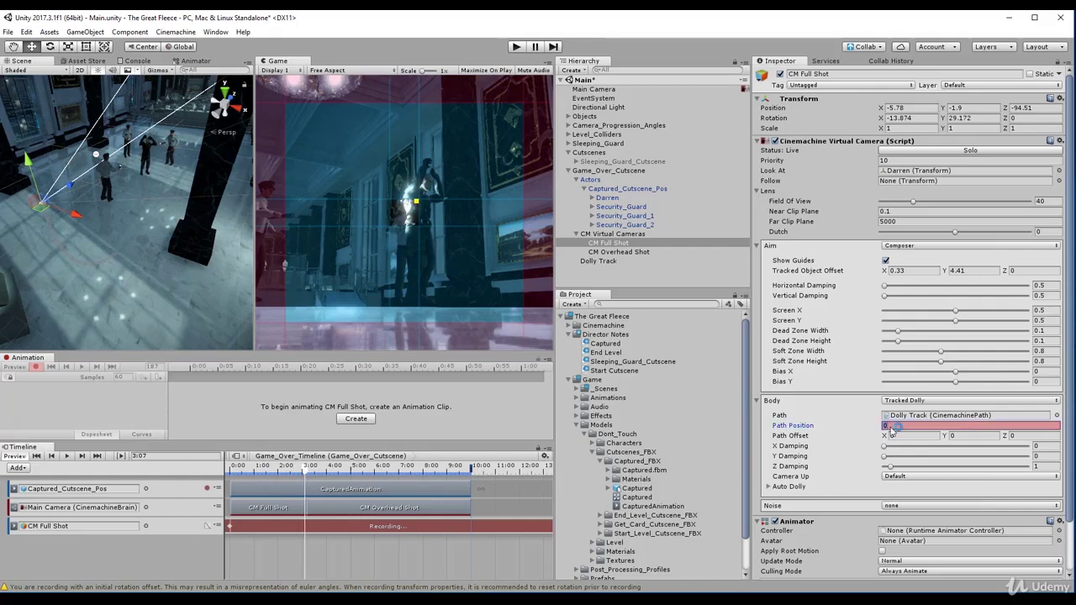
text(1)
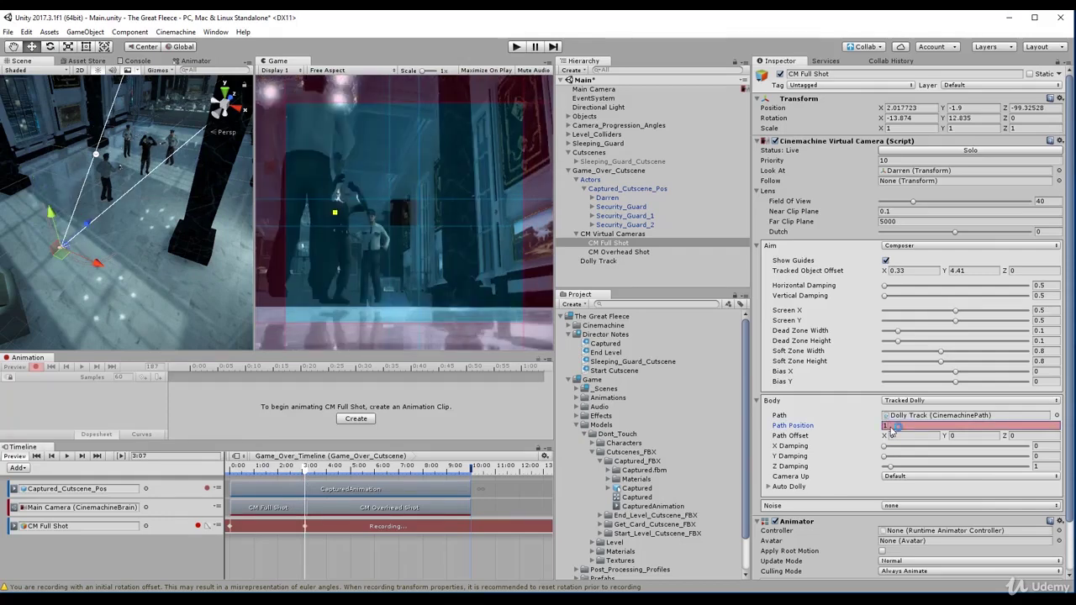
Step: Stop recording on the CM Full Shot track and raise Dolly Track to a Y position of about -0.98
click(200, 526)
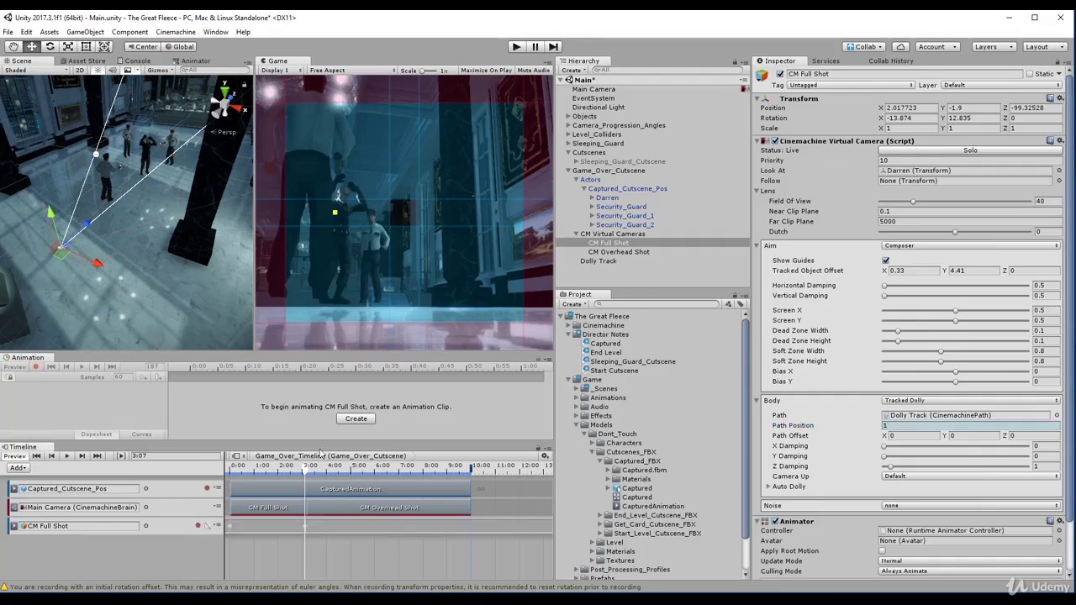
drag(308, 471, 242, 528)
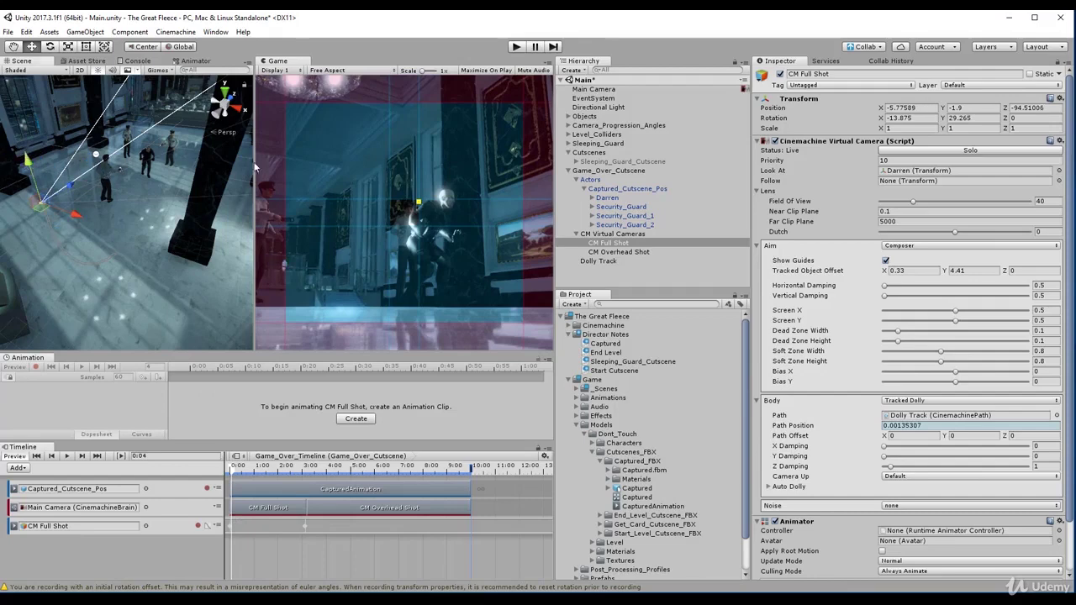
click(611, 262)
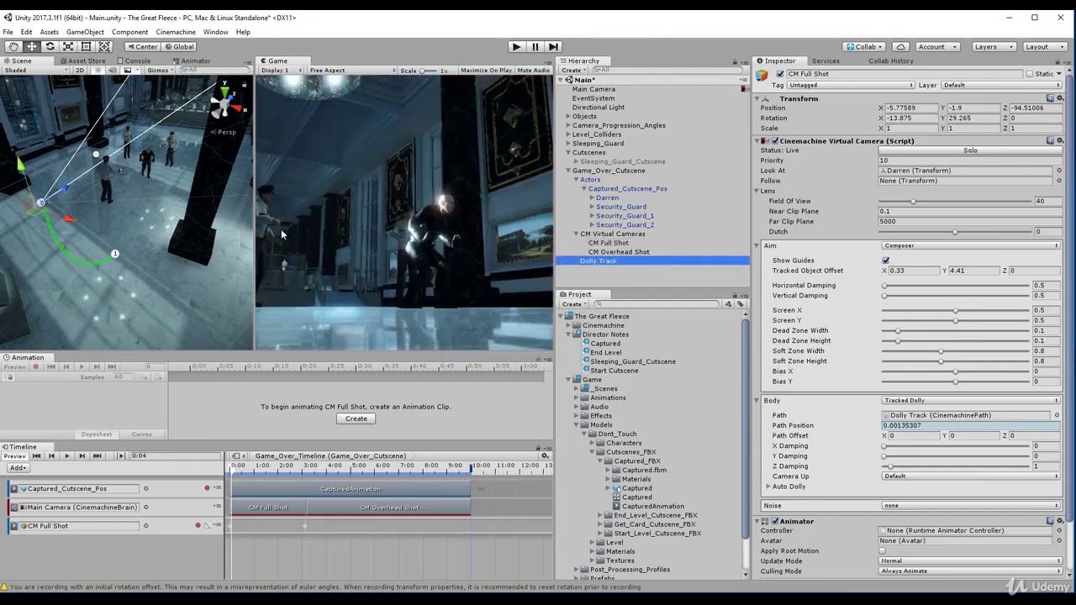
drag(18, 171, 15, 166)
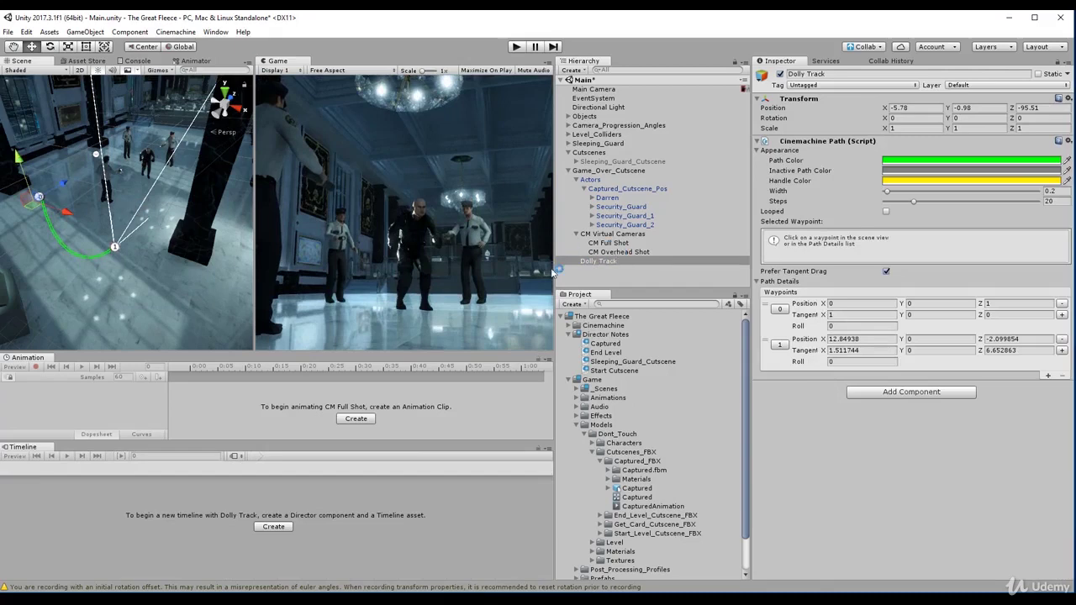
Step: Play the Game_Over_Cutscene timeline from the start to review the CM Full Shot camera's dolly movement
click(603, 172)
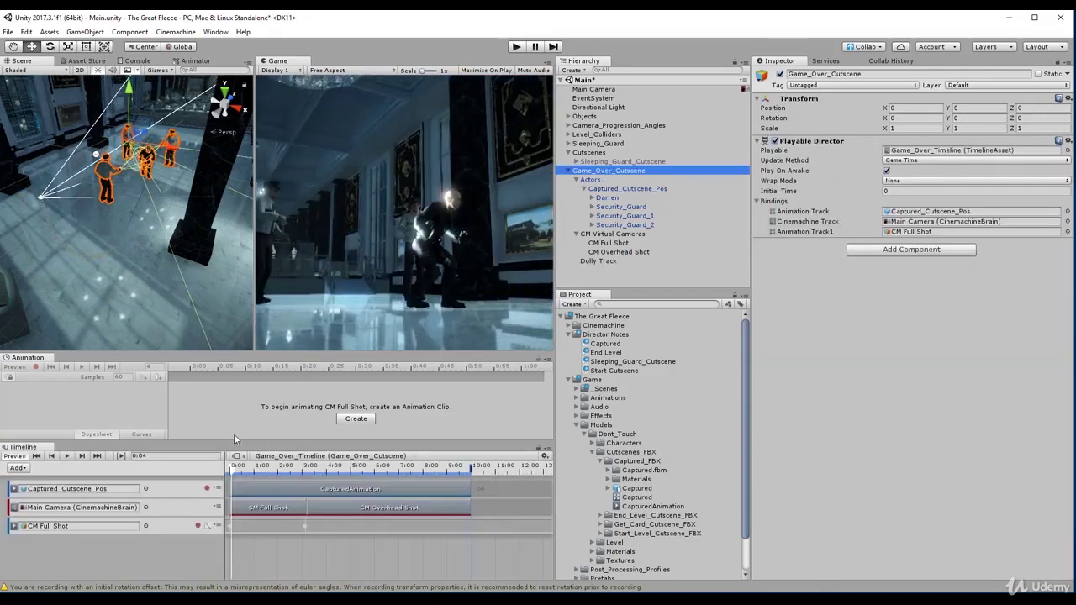
click(67, 457)
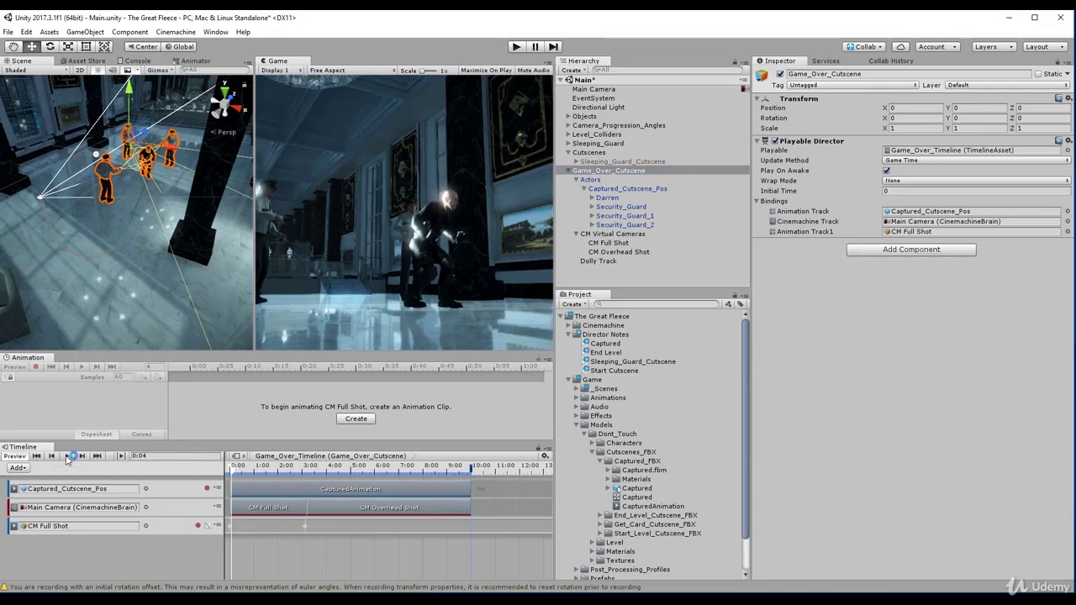
click(71, 455)
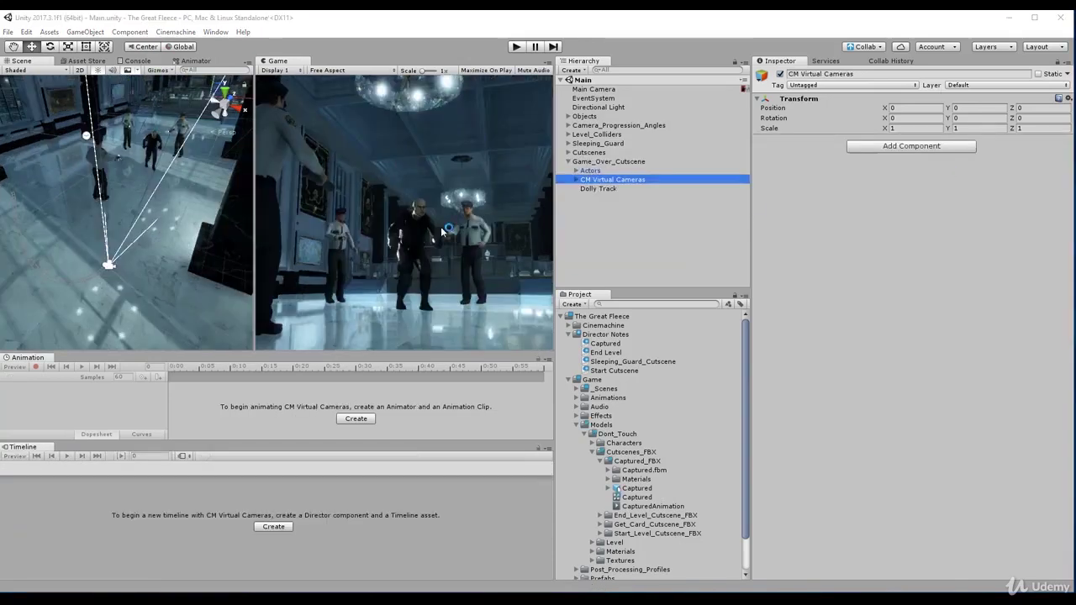
click(602, 163)
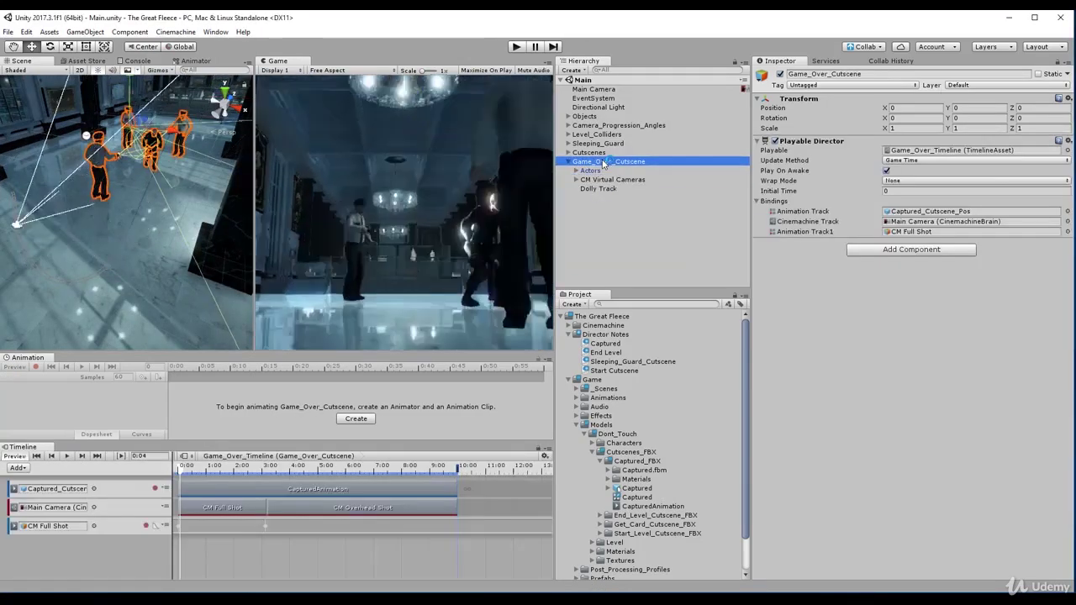
click(67, 457)
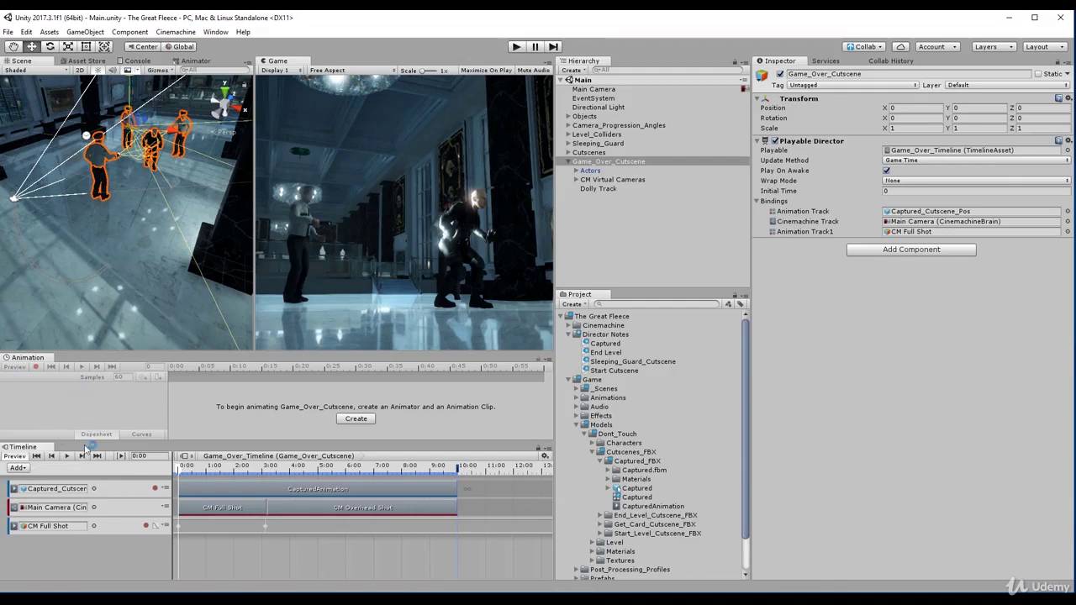
click(67, 456)
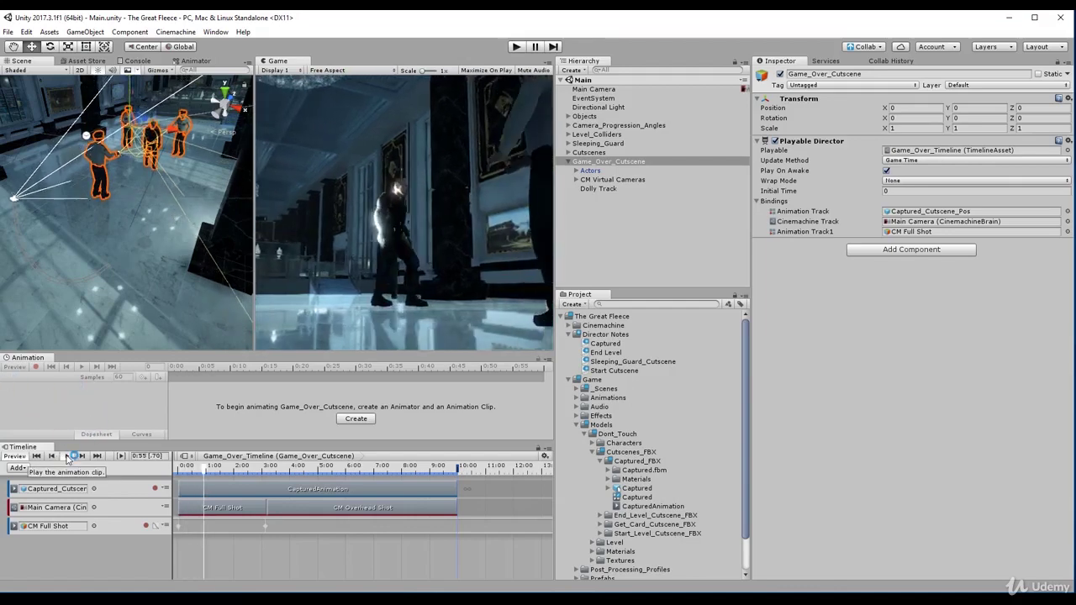
drag(209, 470, 91, 457)
click(67, 457)
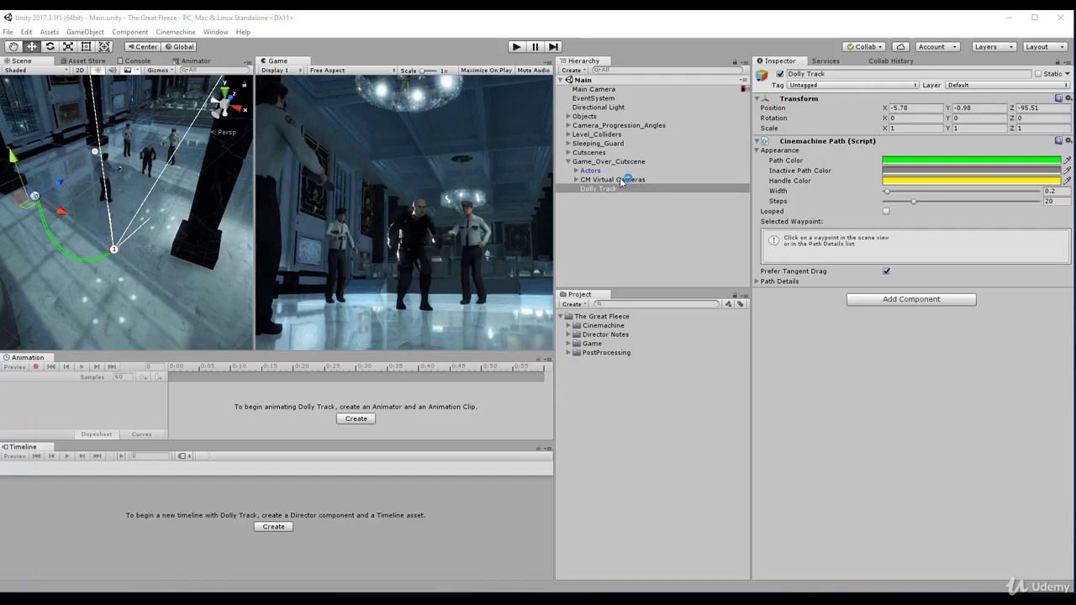
click(626, 162)
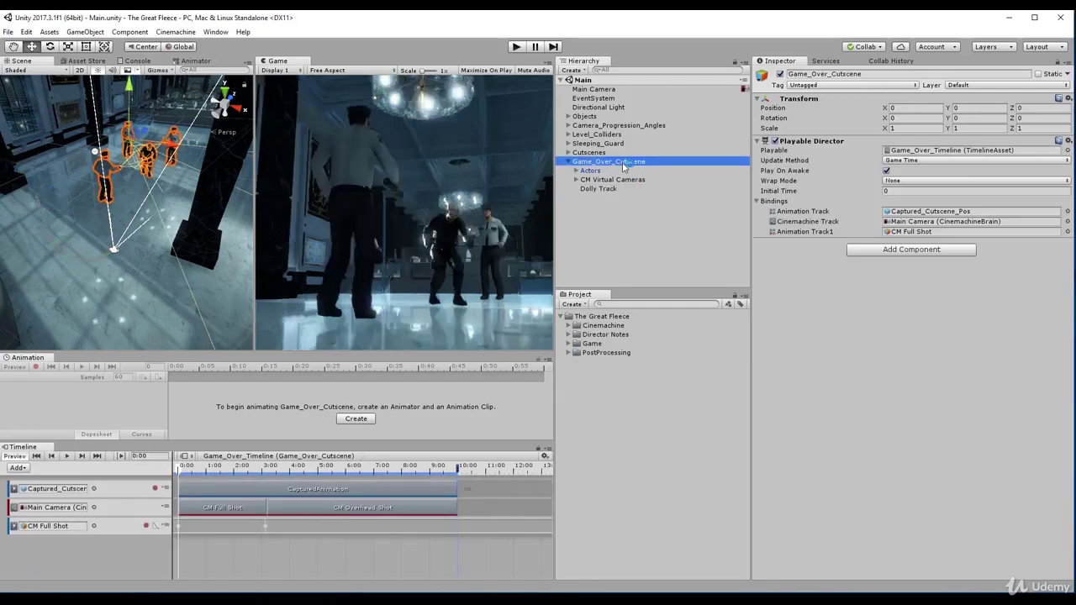
click(71, 455)
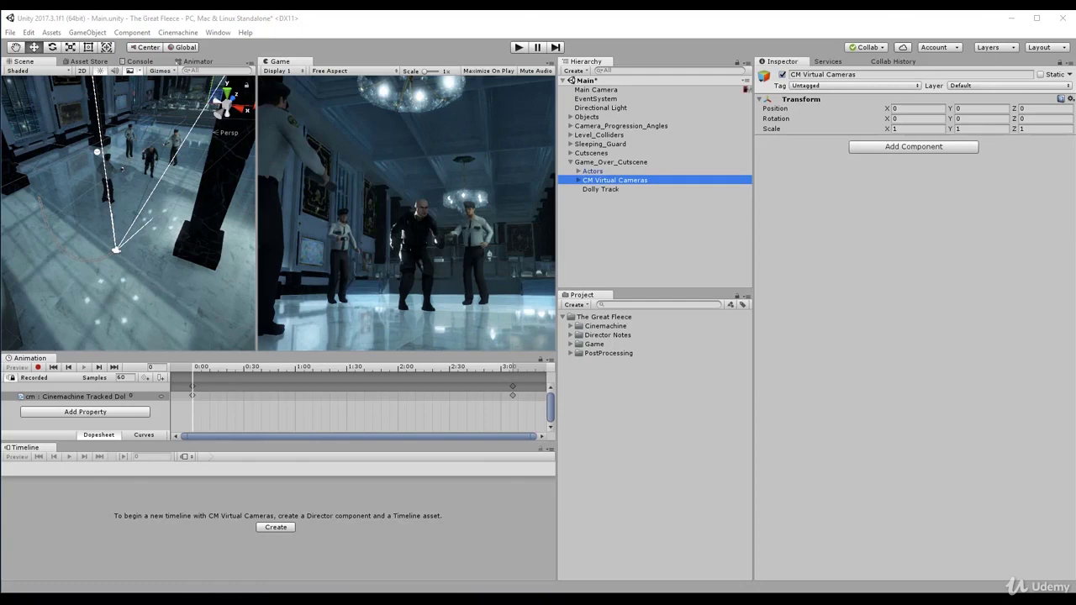
Step: Add an Animation Track to the Game_Over_Cutscene timeline and bind it to CM Overhead Shot, creating an Animator on that camera
click(643, 161)
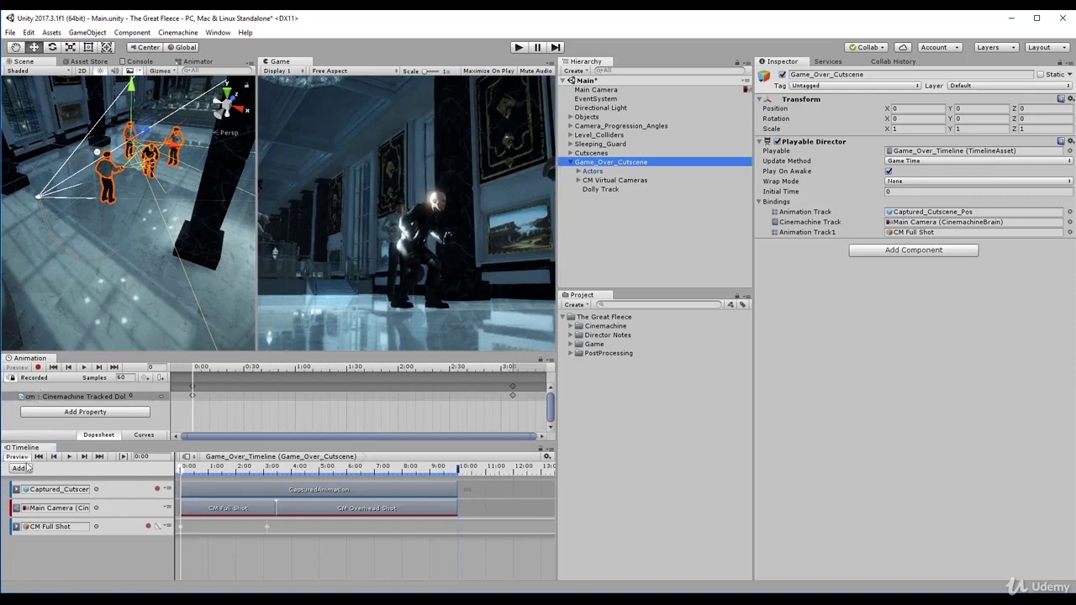
click(20, 468)
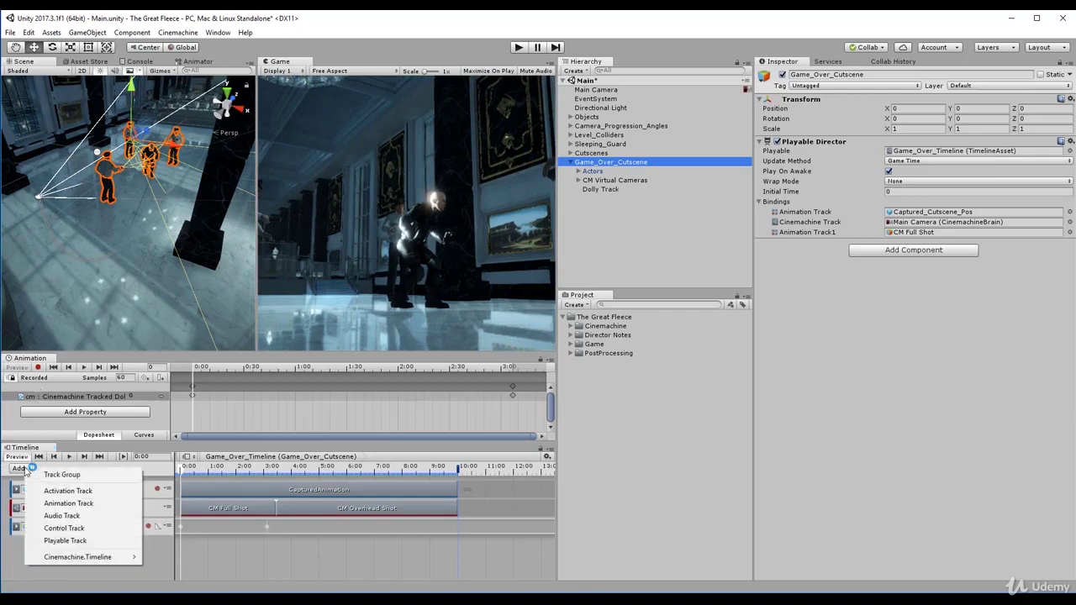
click(69, 503)
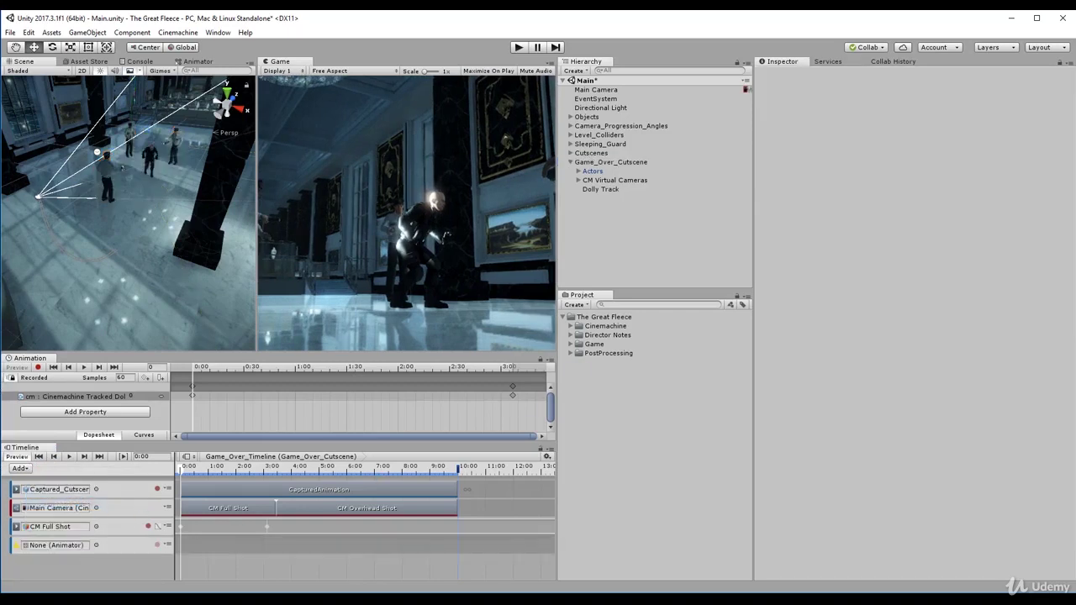
click(579, 180)
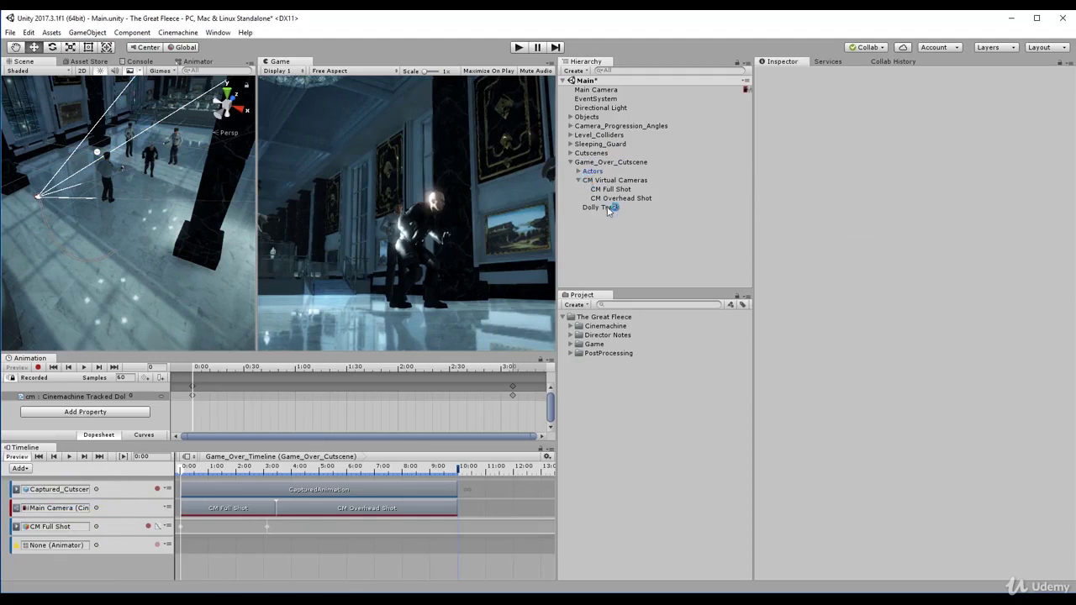
drag(627, 198, 63, 552)
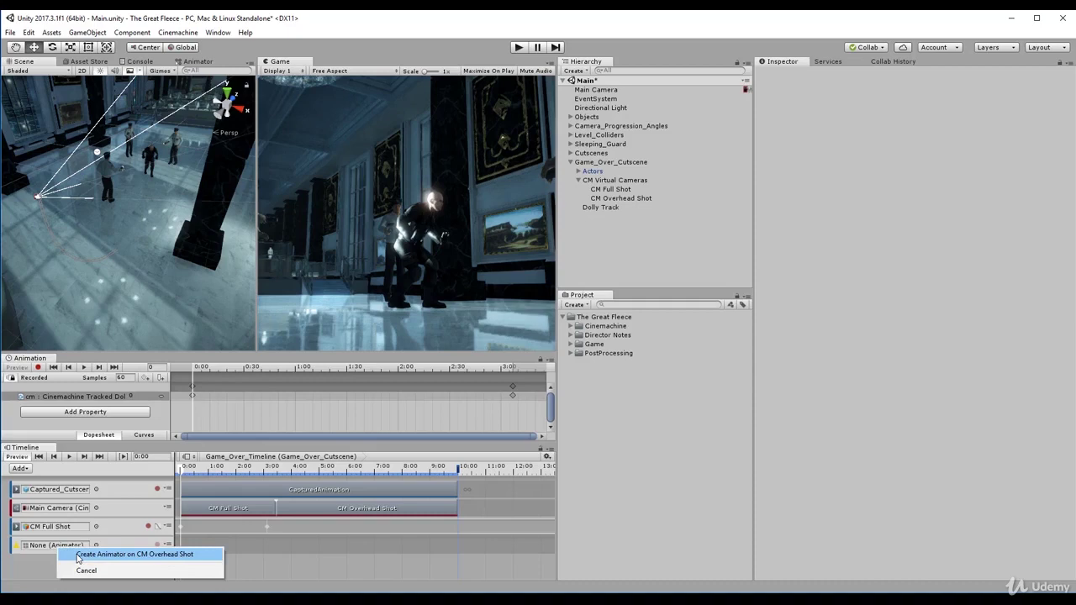
click(79, 556)
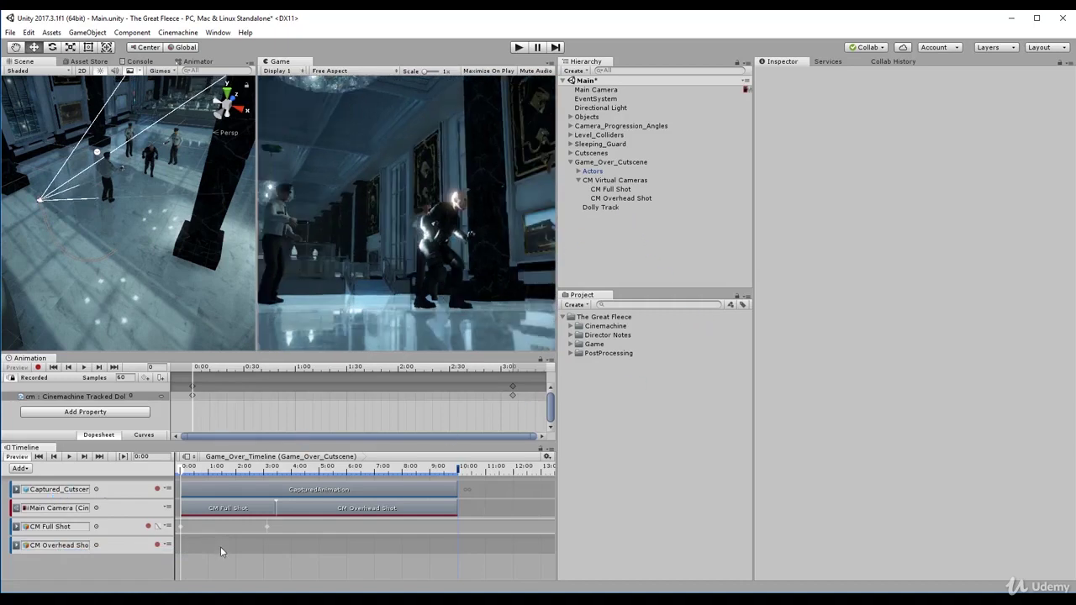
Step: Solo the CM Overhead Shot camera to check its framing
click(622, 199)
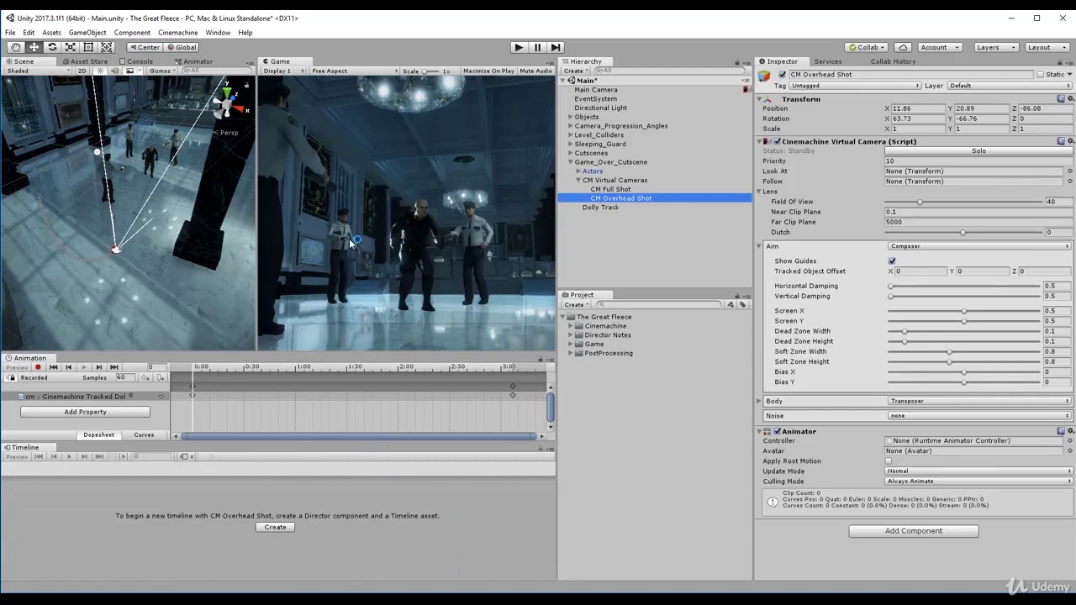
click(943, 153)
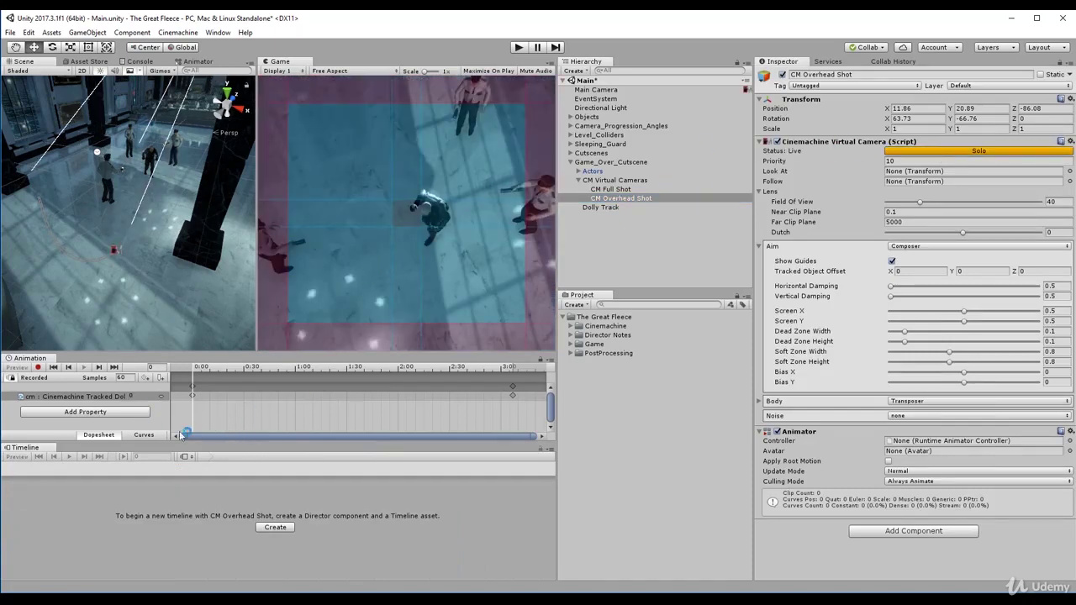
click(622, 180)
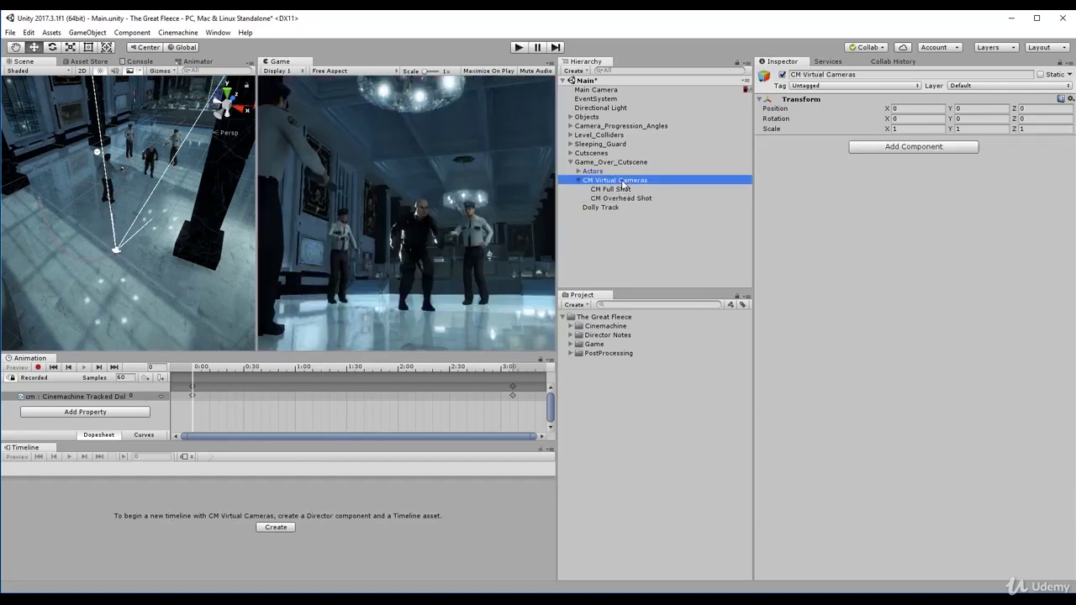
Step: Start recording on the CM Overhead Shot track and key its starting position at 3:27 with Position X at 11.86
click(612, 162)
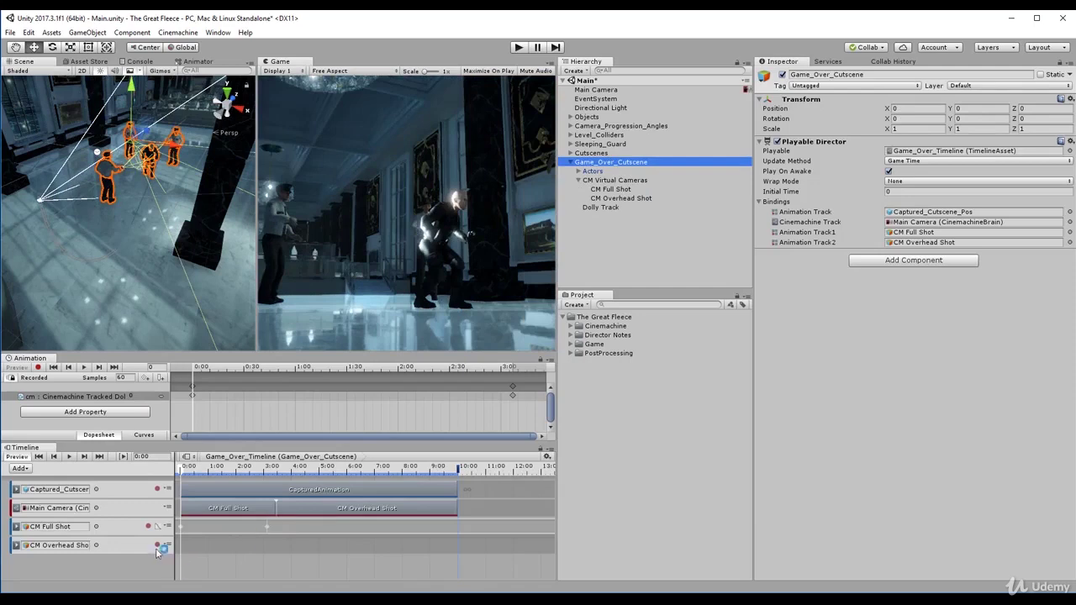
click(157, 545)
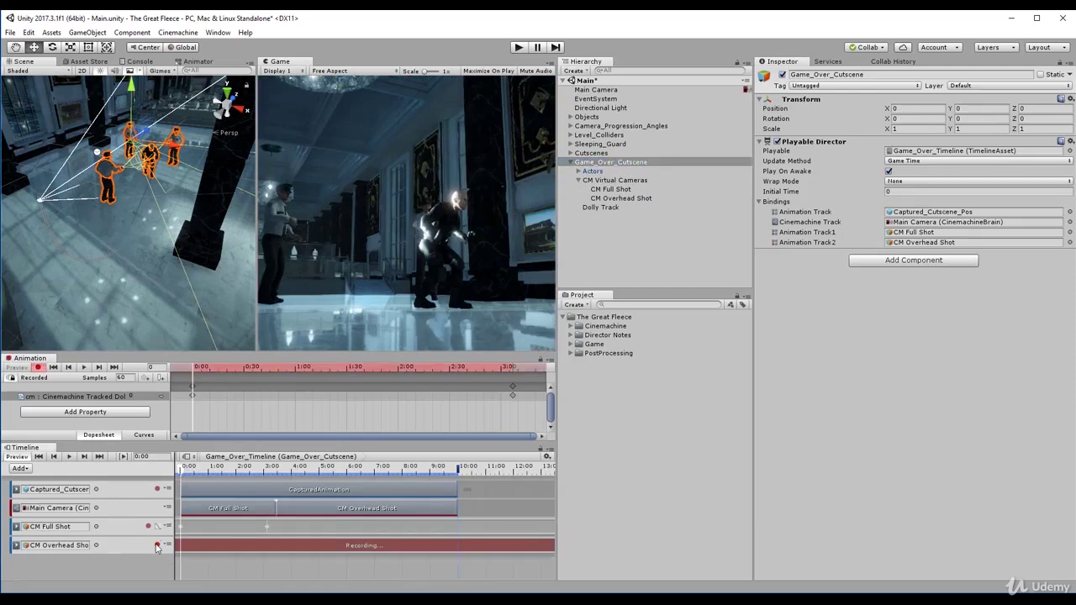
drag(182, 469, 278, 476)
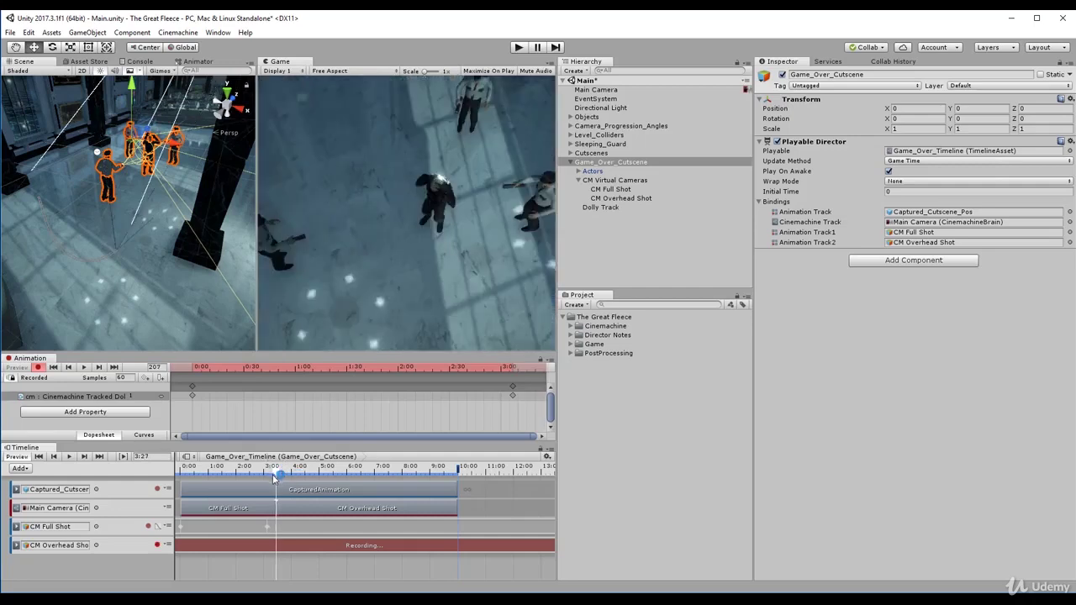
click(632, 199)
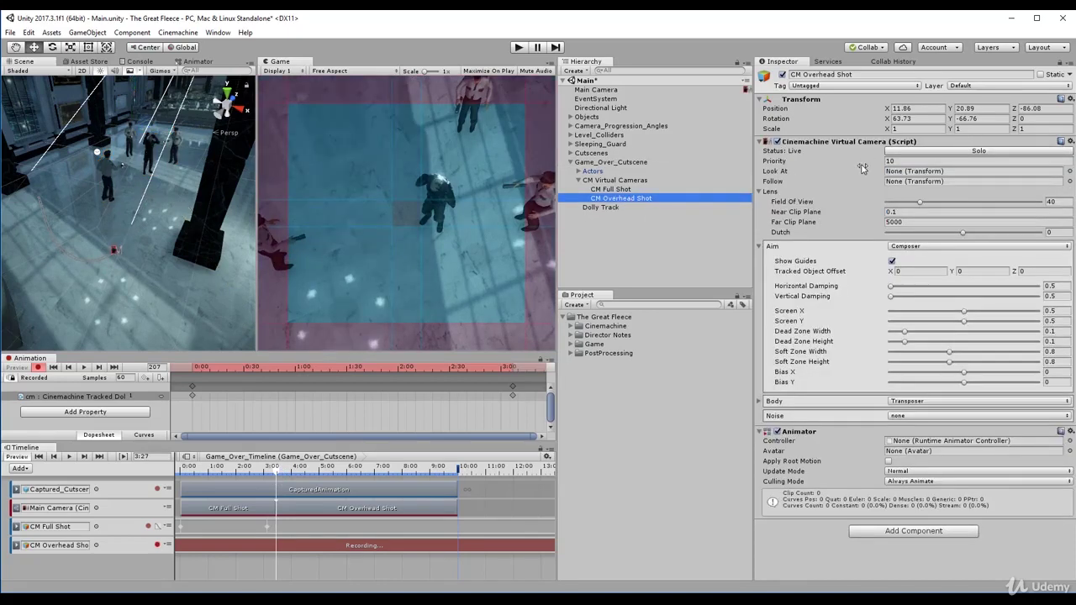
click(916, 110)
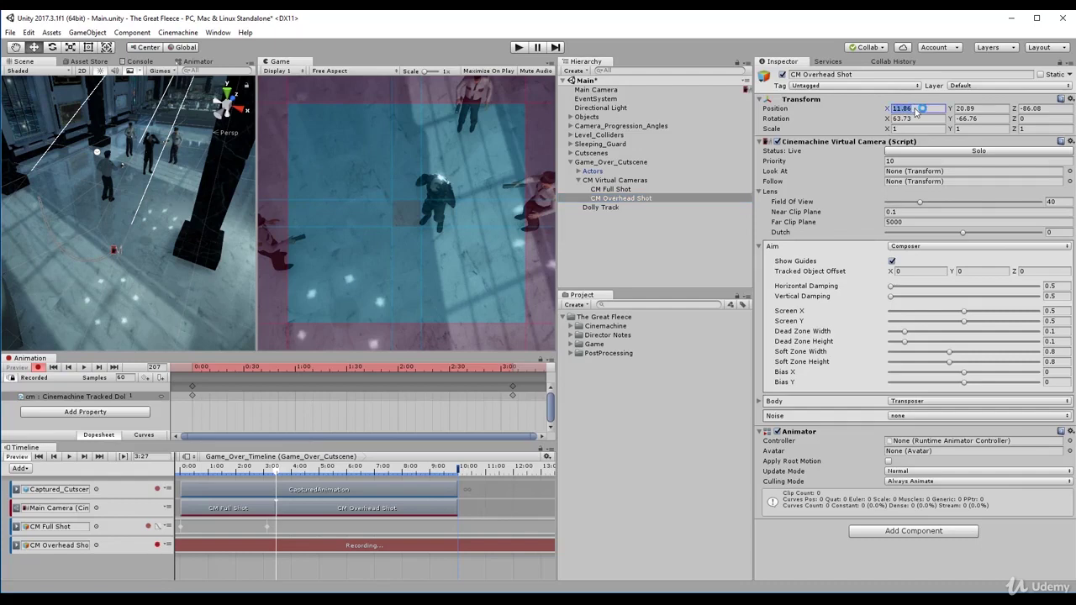
text(11.8)
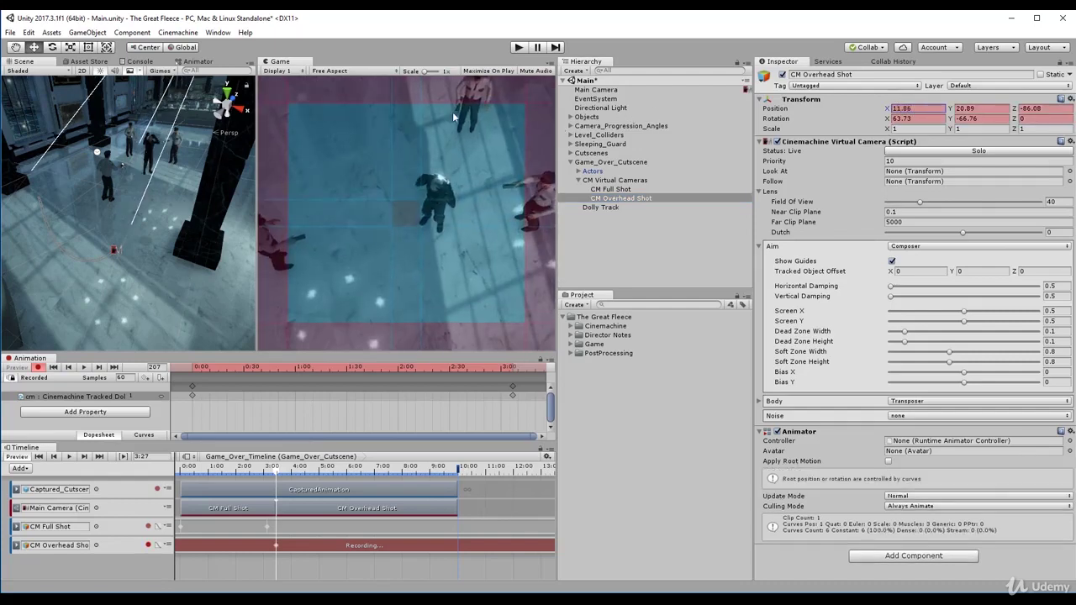
Step: Key CM Overhead Shot at 9:45, moved up and sideways to about X 13.38, Y 27.76, and scrub back to 2:49 to check the motion
drag(276, 476, 451, 497)
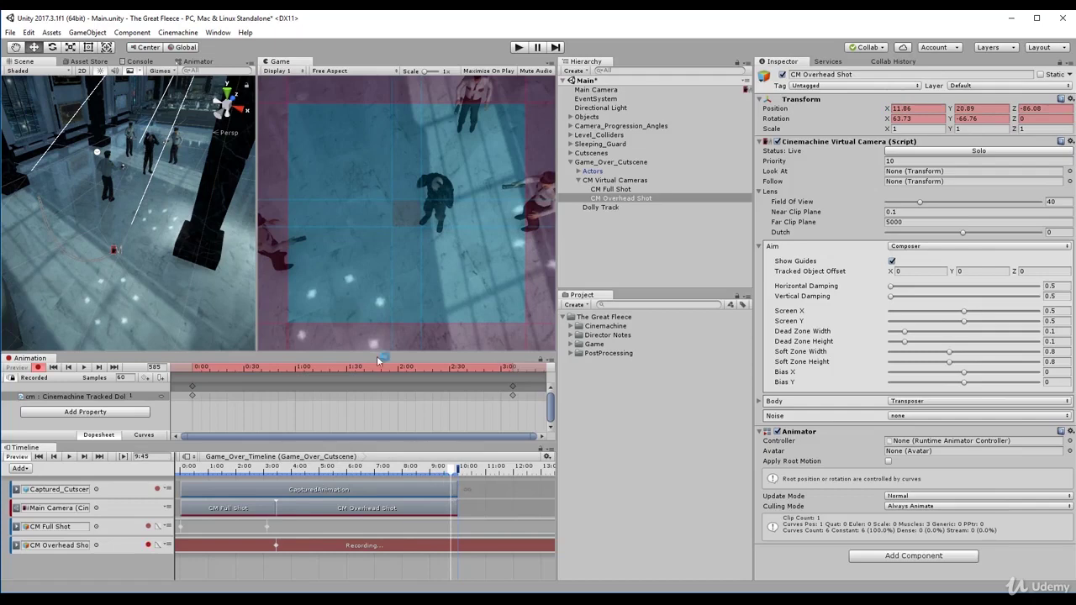
scroll(194, 242, down, 5)
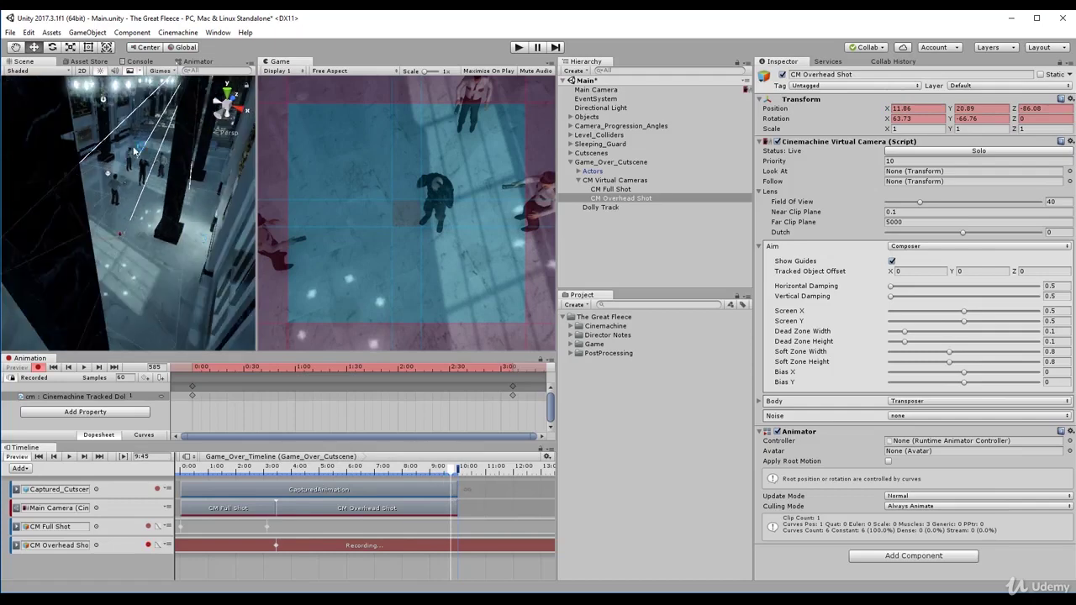
alt+drag(135, 151, 169, 74)
scroll(180, 118, down, 1)
scroll(180, 118, up, 1)
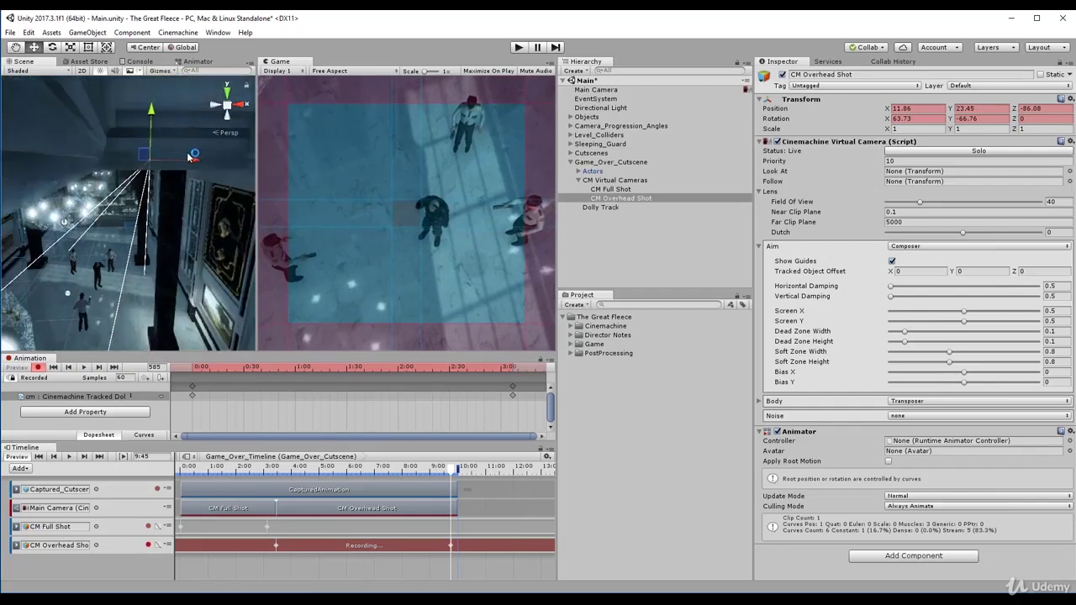
drag(195, 158, 203, 159)
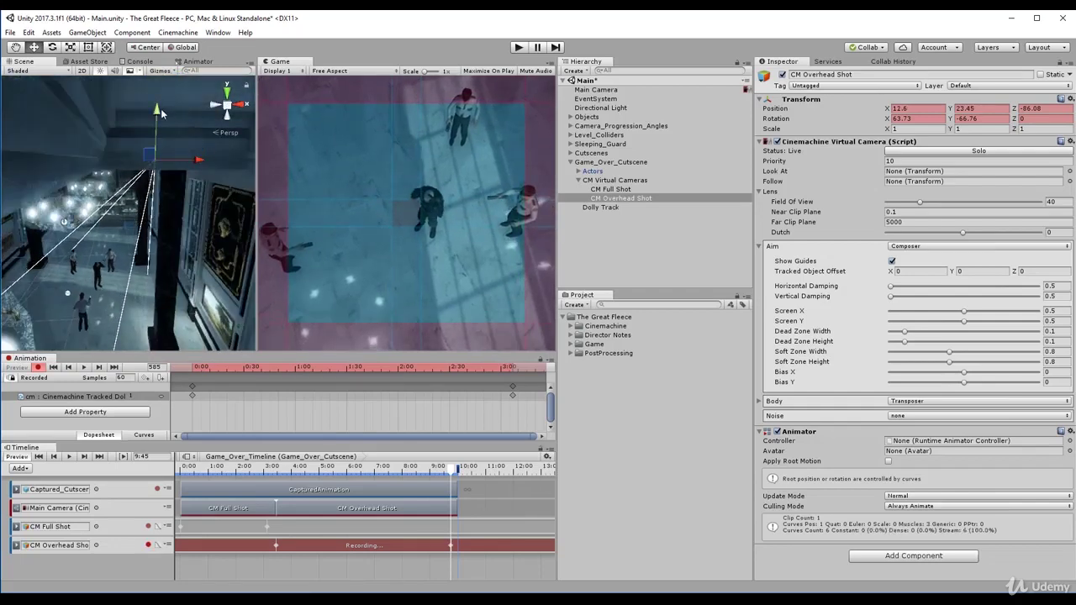
drag(162, 114, 159, 79)
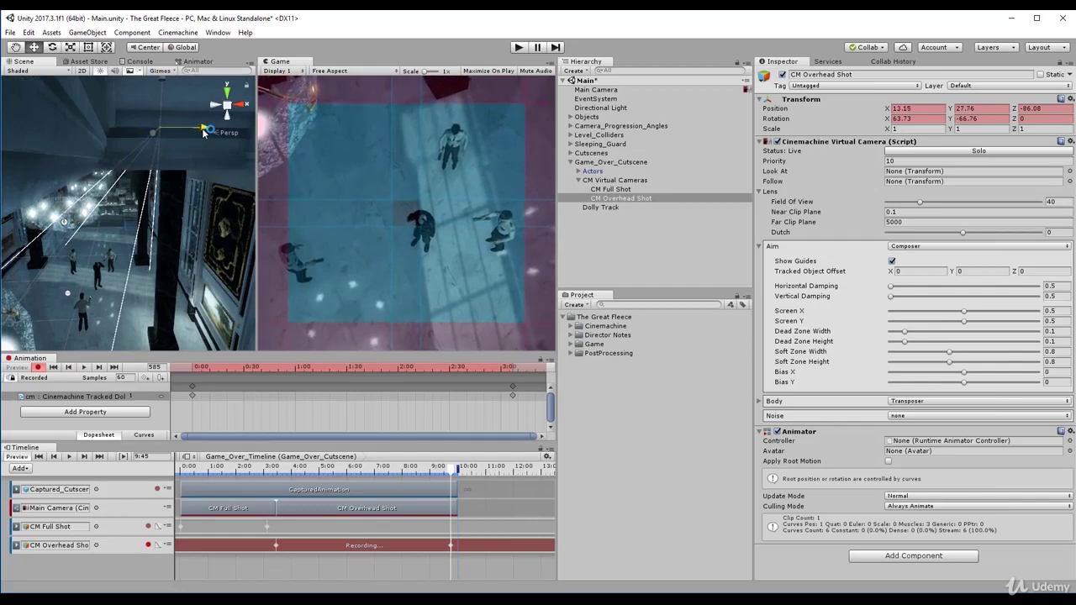
drag(199, 132, 205, 135)
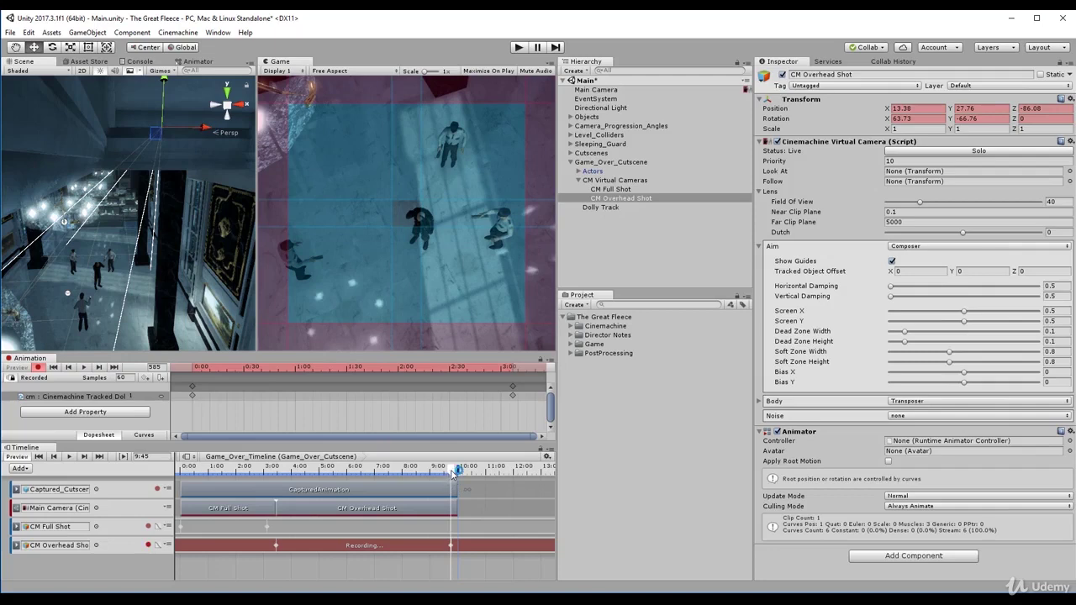
drag(451, 474, 228, 468)
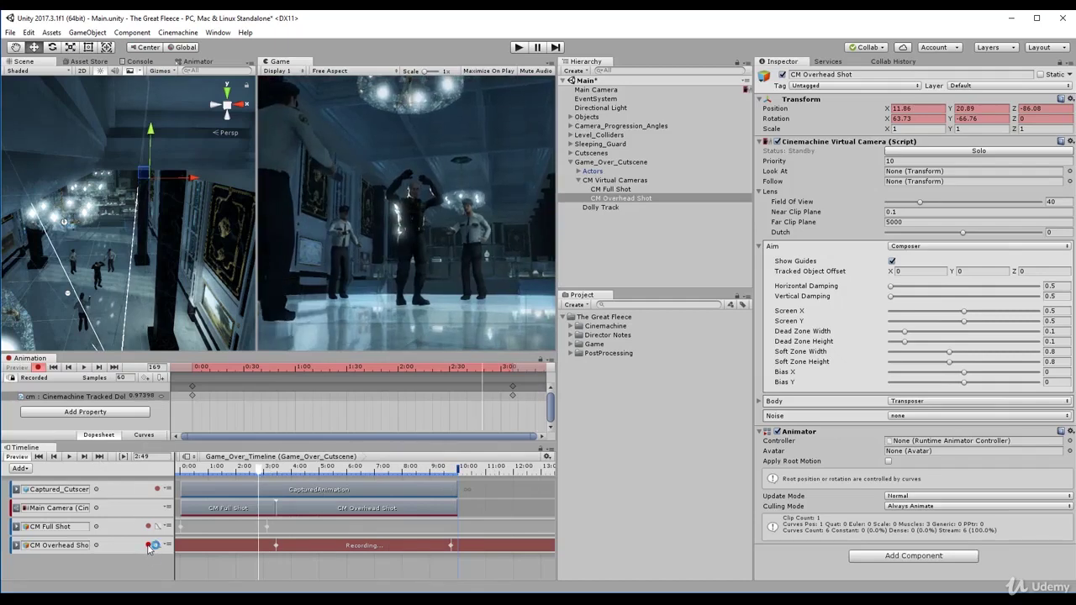
Step: Stop recording on the CM Overhead Shot track and play the game-over cutscene to review the camera motion
click(149, 545)
click(69, 457)
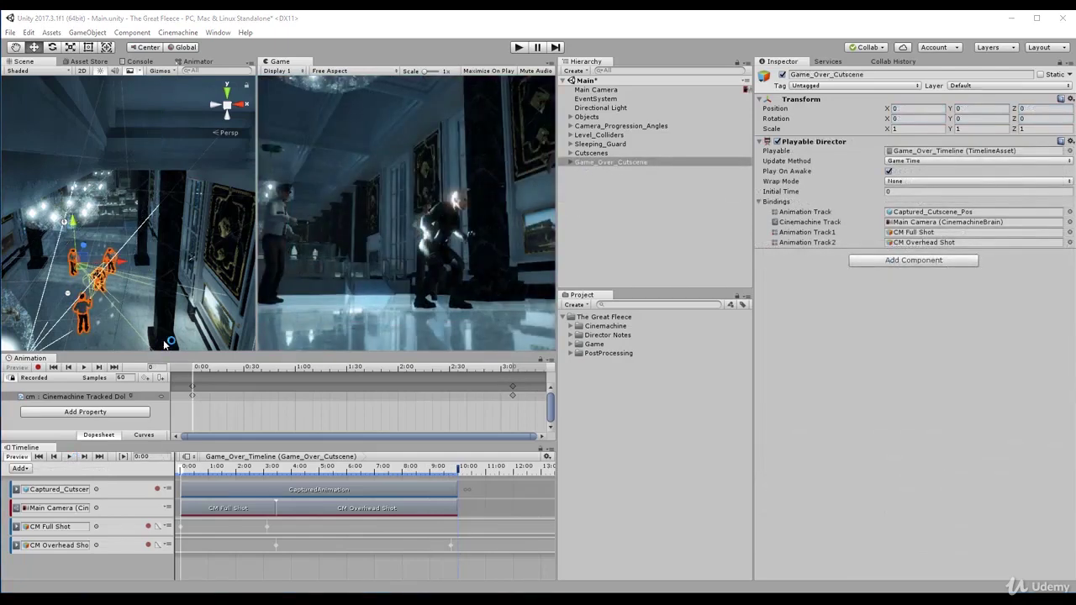
click(84, 368)
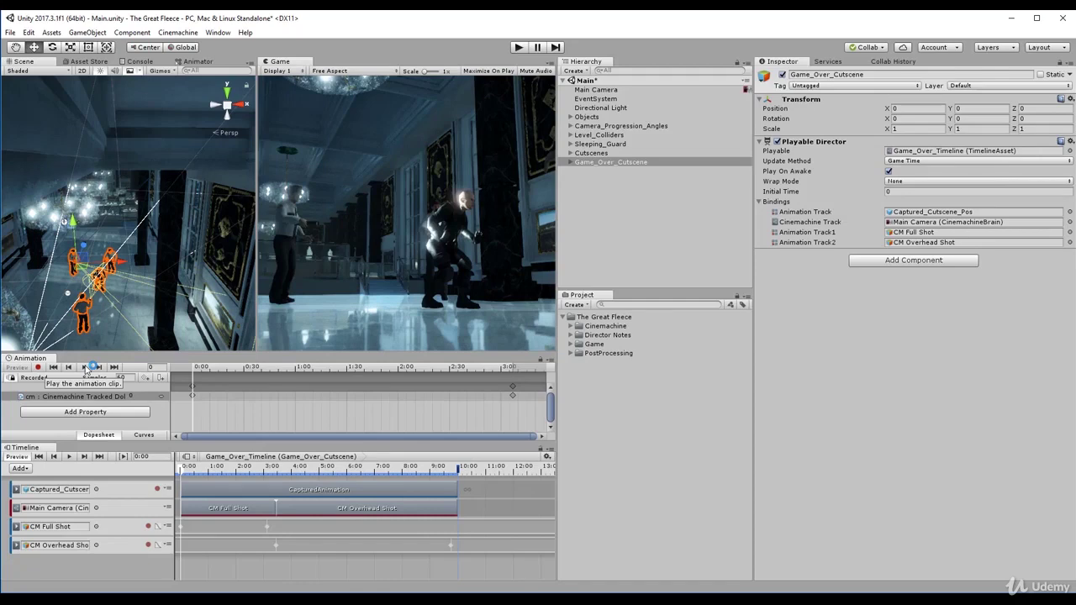
click(85, 367)
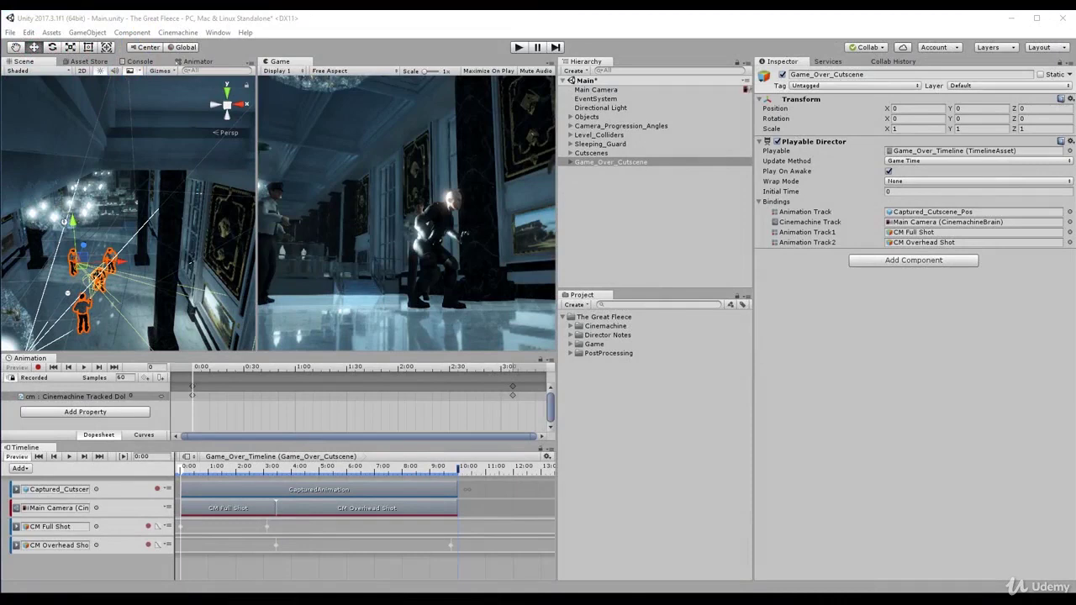
Step: Create a UI Image with its own Canvas at the root of the scene hierarchy
click(596, 186)
click(587, 167)
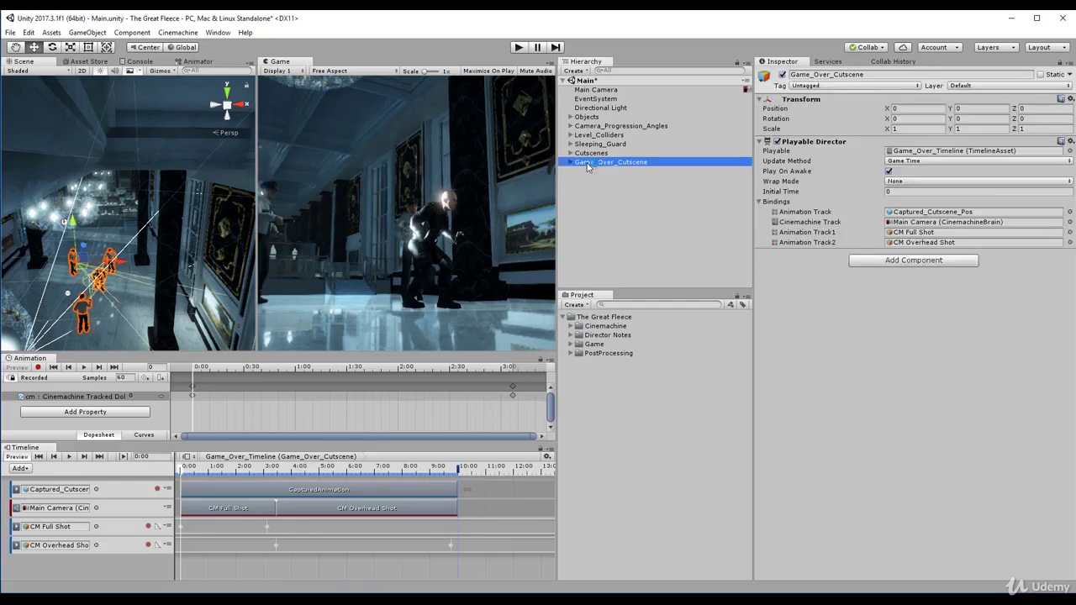
click(593, 193)
right_click(589, 210)
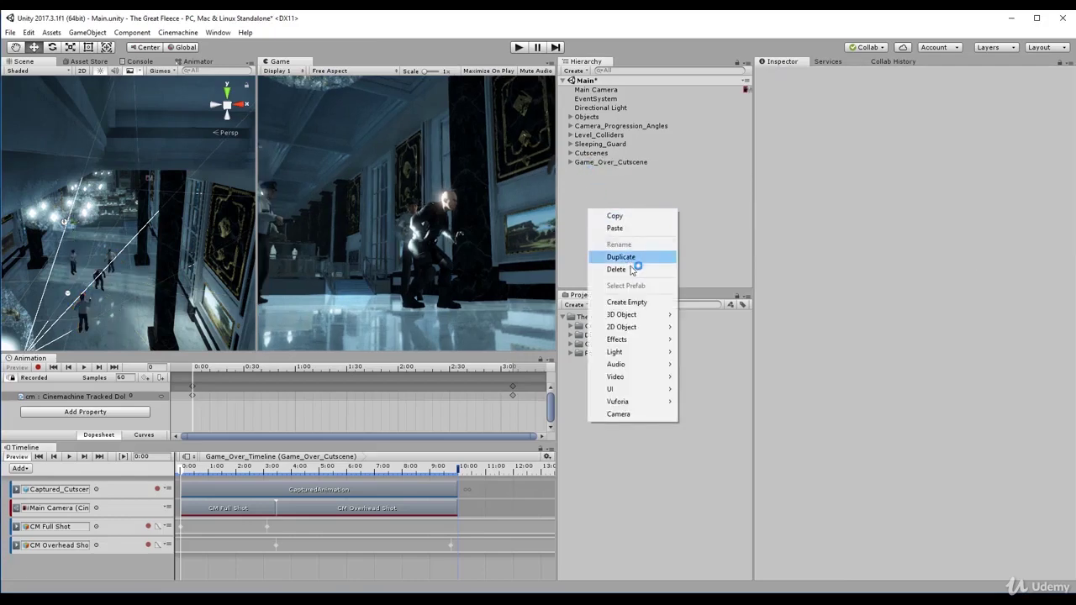
mouse_move(622, 389)
click(702, 401)
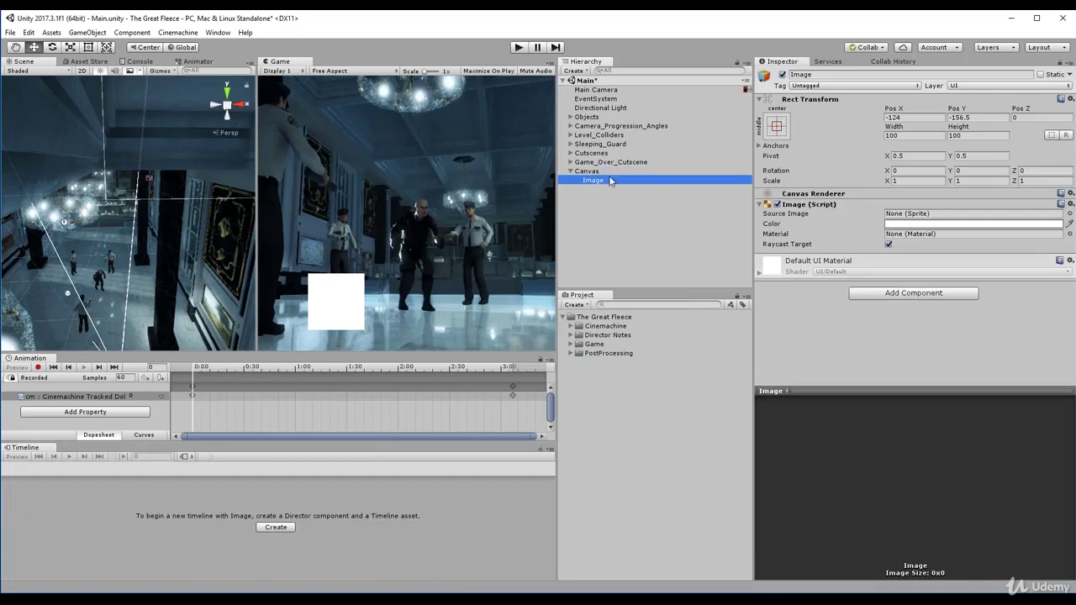
Step: Set the Image's color to fully opaque black
click(898, 224)
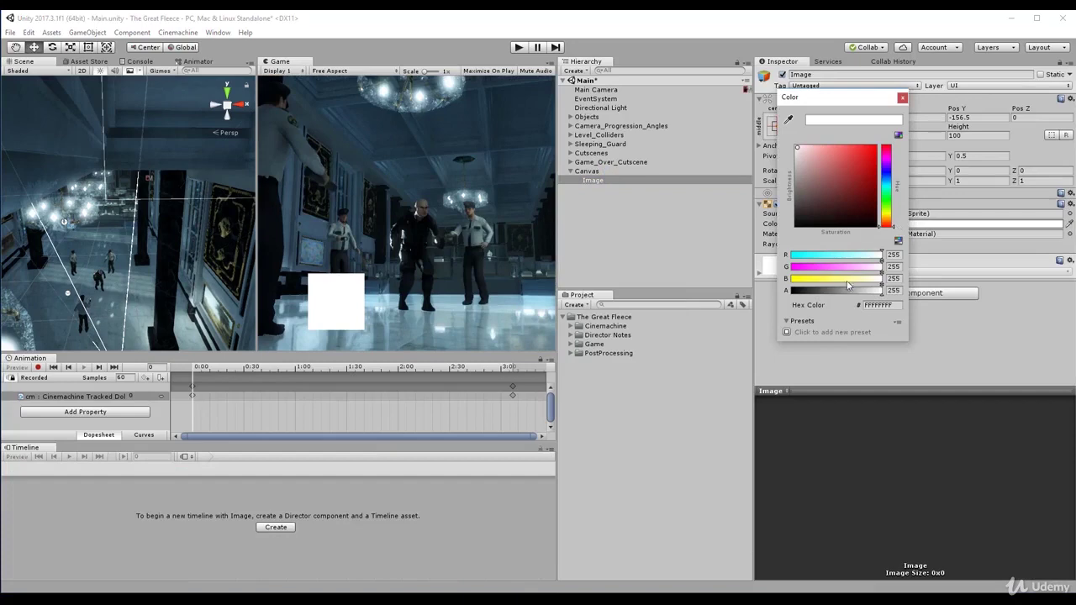
mouse_move(881, 290)
mouse_down()
mouse_move(778, 294)
mouse_move(891, 293)
mouse_up()
drag(797, 149, 789, 242)
click(902, 98)
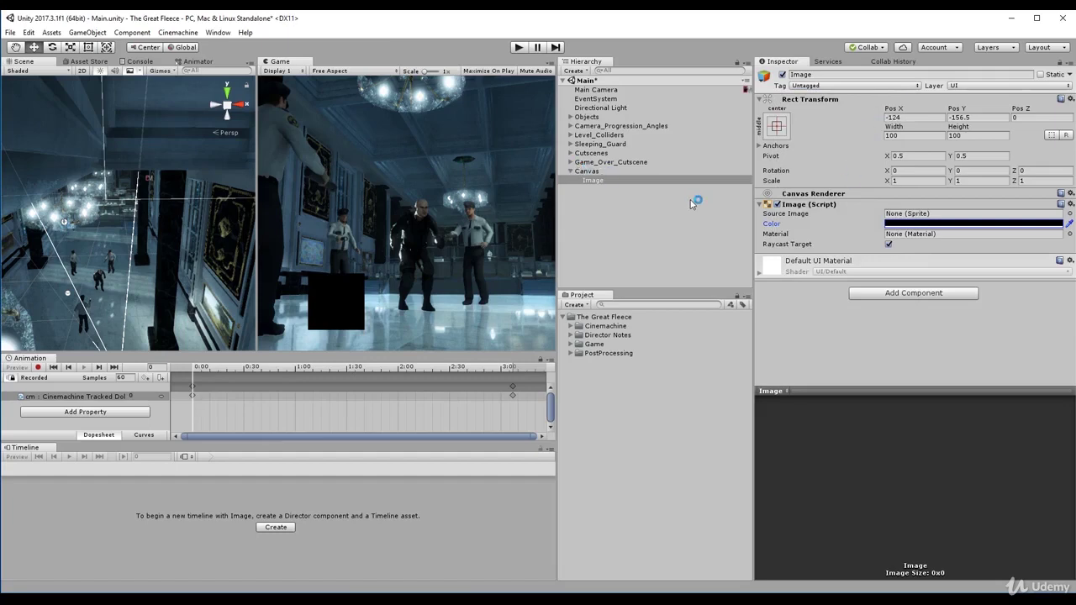
Step: Anchor the Image to stretch in both directions and set its Left, Top, Right and Bottom offsets to 0
click(777, 126)
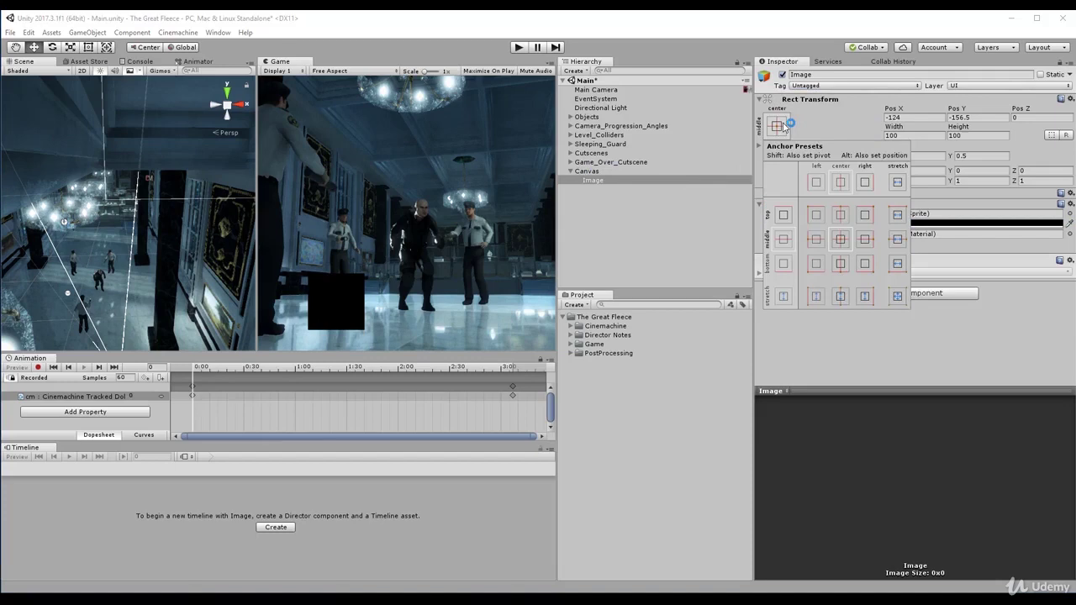
click(894, 296)
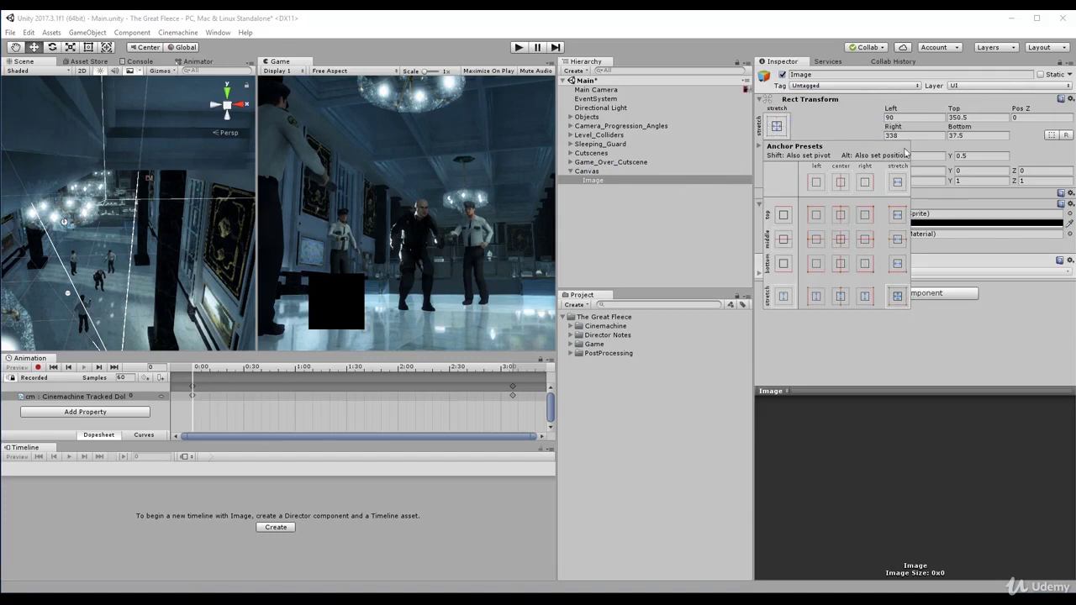
click(906, 119)
text(0)
key(Tab)
text(0)
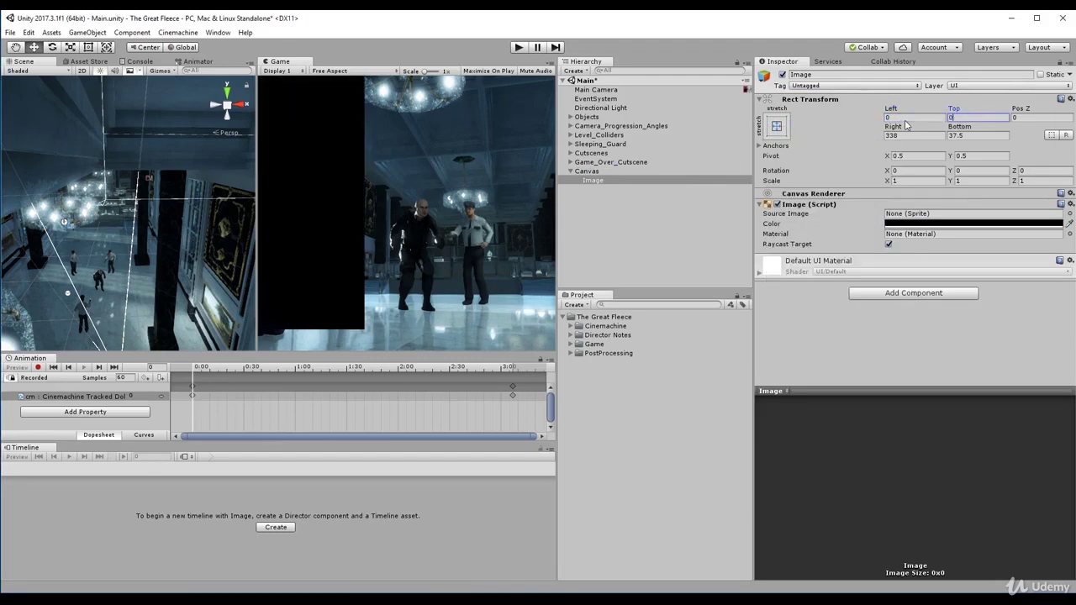
key(Tab)
text(0)
key(Tab)
text(0)
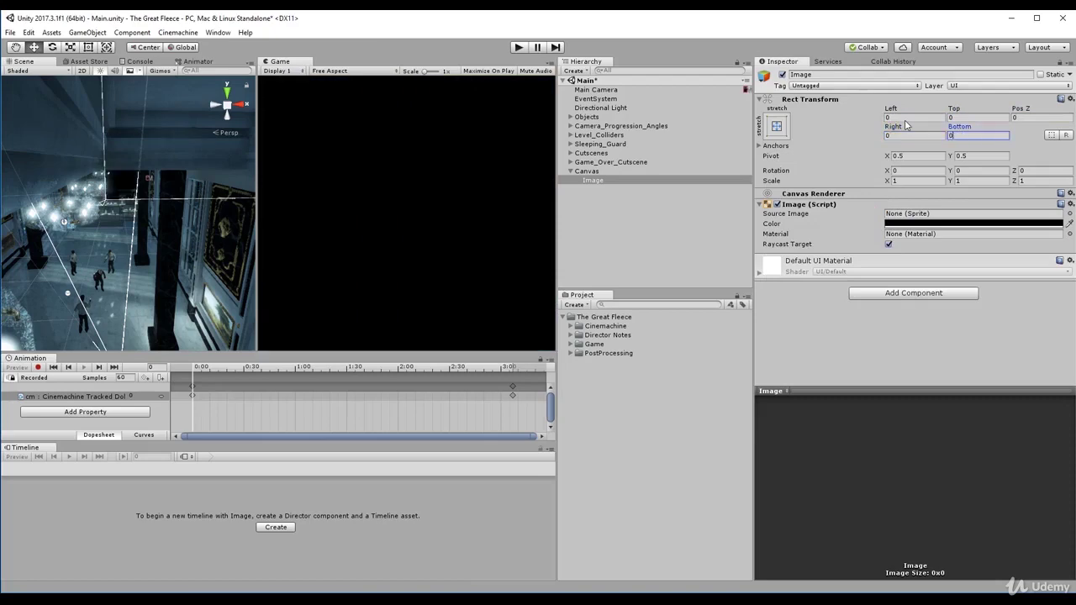
Step: Set the Canvas Scaler's UI Scale Mode to Scale With Screen Size and resize the Game view to check the coverage
click(593, 172)
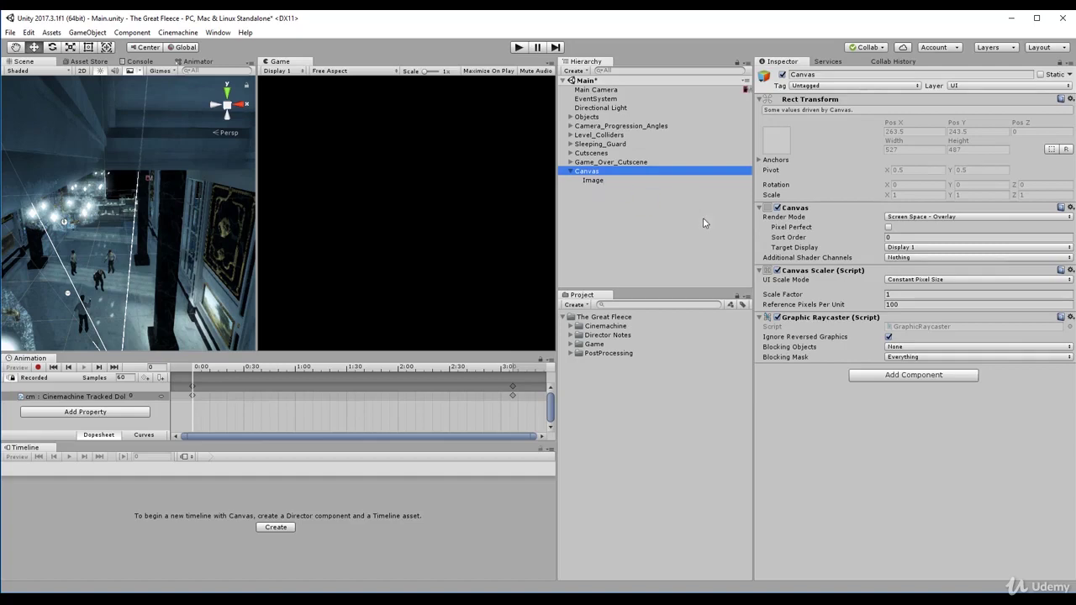
click(898, 282)
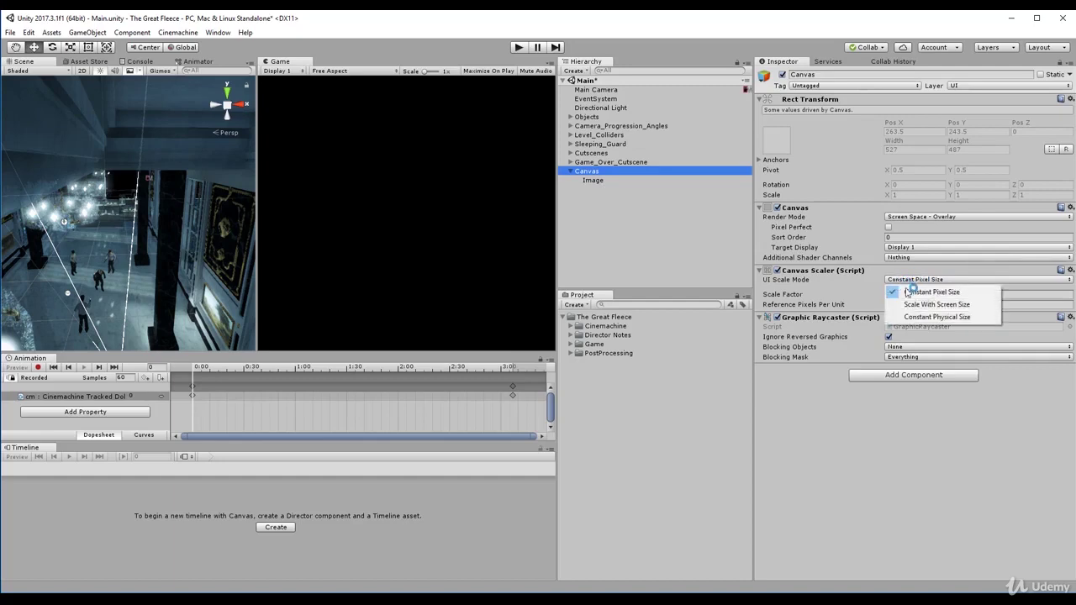
click(908, 304)
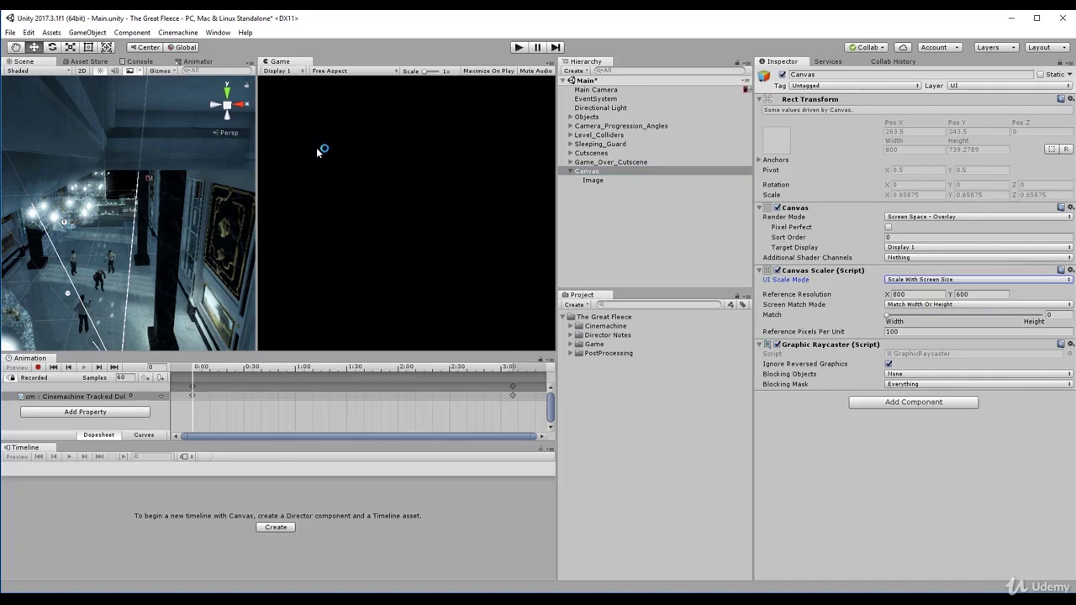
drag(259, 161, 279, 172)
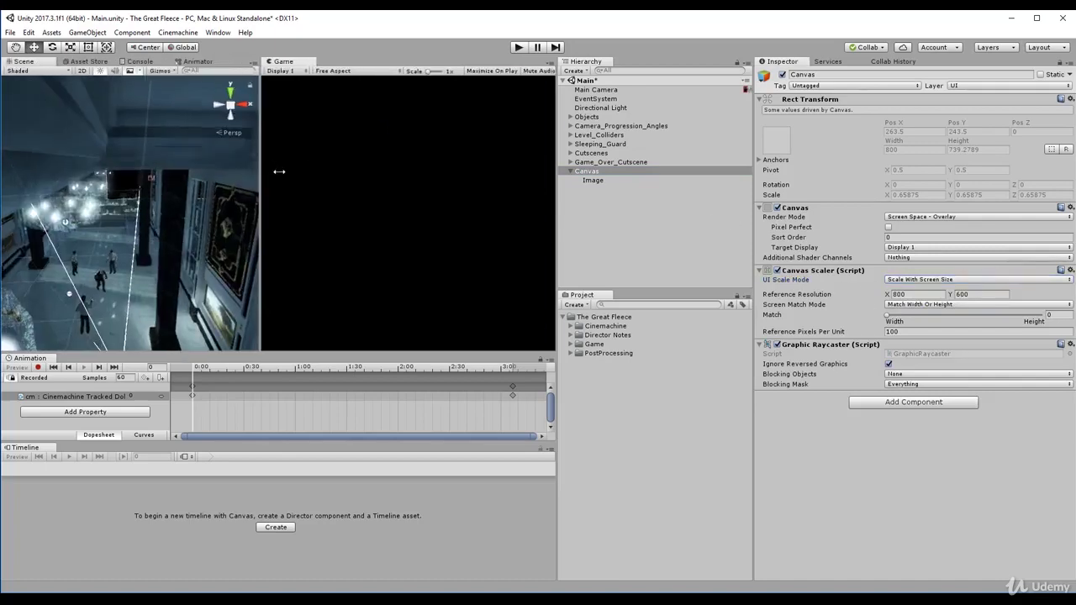
Step: Examine the child objects of Game_Over_Cutscene in the hierarchy
click(602, 181)
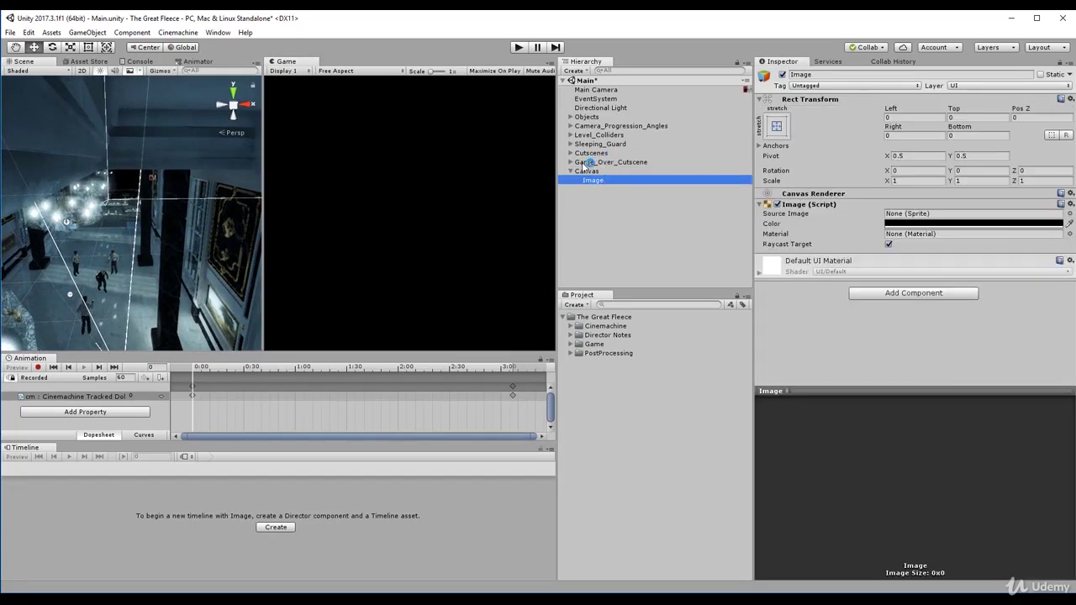
click(583, 162)
click(571, 162)
click(606, 169)
click(606, 178)
click(606, 168)
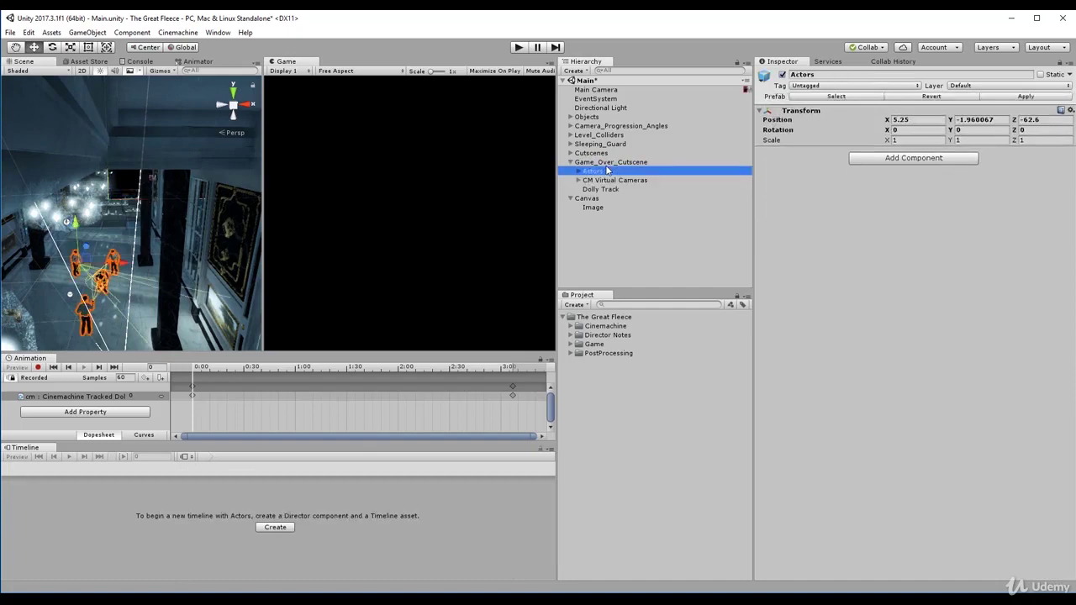
click(606, 178)
click(605, 170)
click(605, 163)
click(603, 170)
click(604, 178)
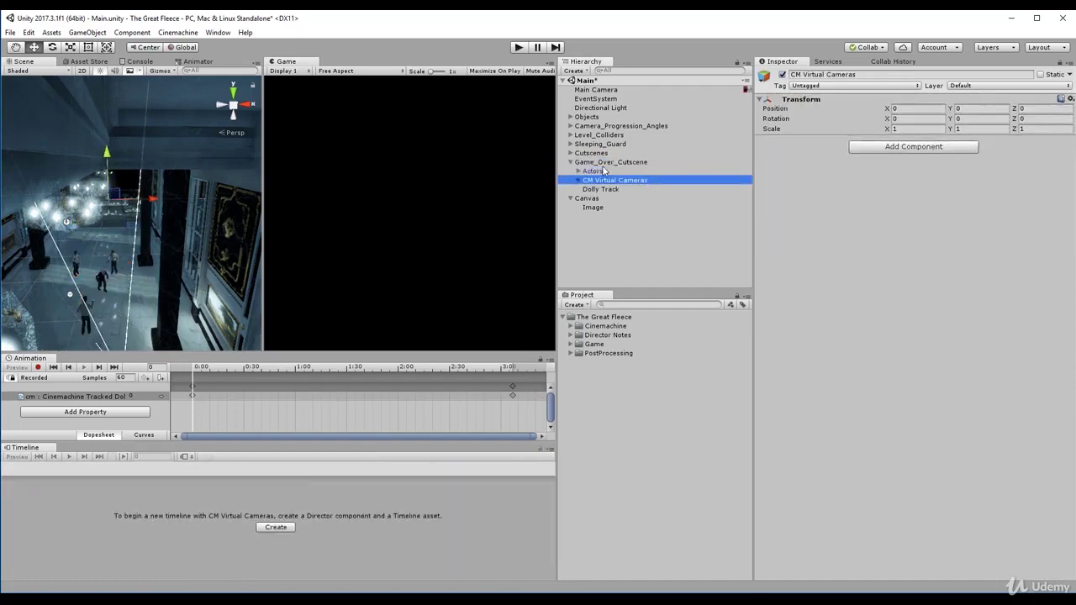
Step: Expand Cutscenes down to the Canvas of Sleeping_Guard_Cutscene to look up the name of its fade image
key(Up)
key(Up)
key(Left)
key(Up)
key(Right)
key(Down)
key(Right)
key(Down)
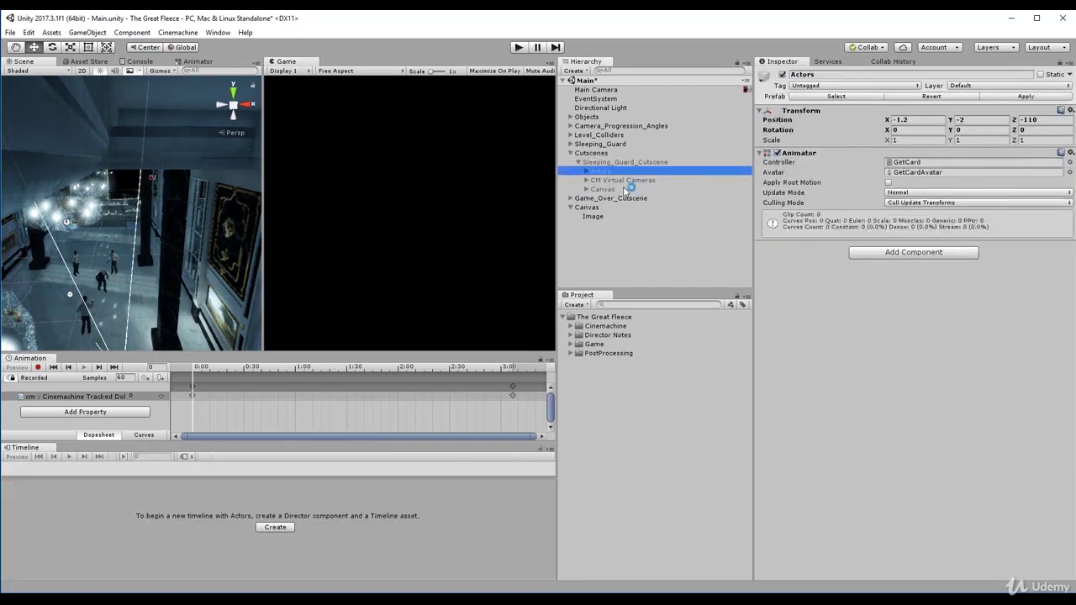
key(Down)
key(Down)
key(Right)
Step: Rename the new black Image to Camera_Fade_Alpha
click(605, 225)
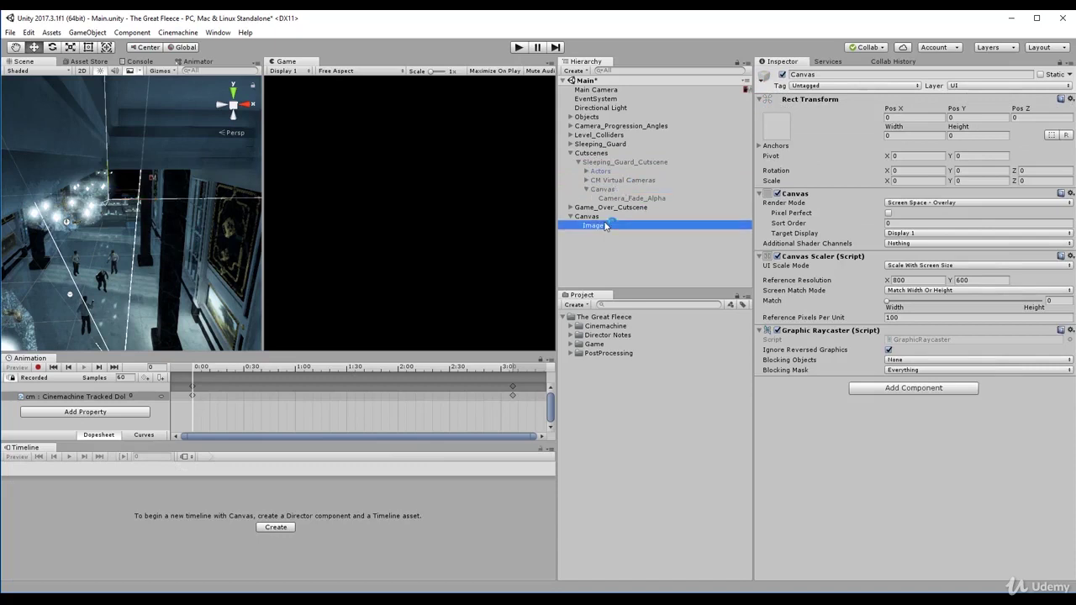
click(835, 75)
text(C)
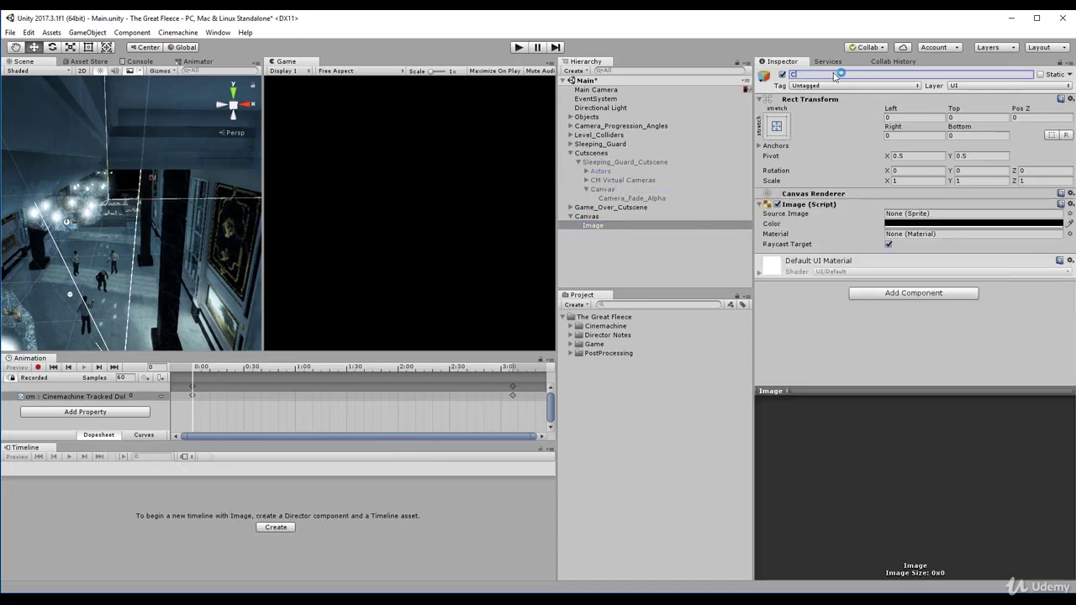
text(amera_Fade_Alpha)
key(Return)
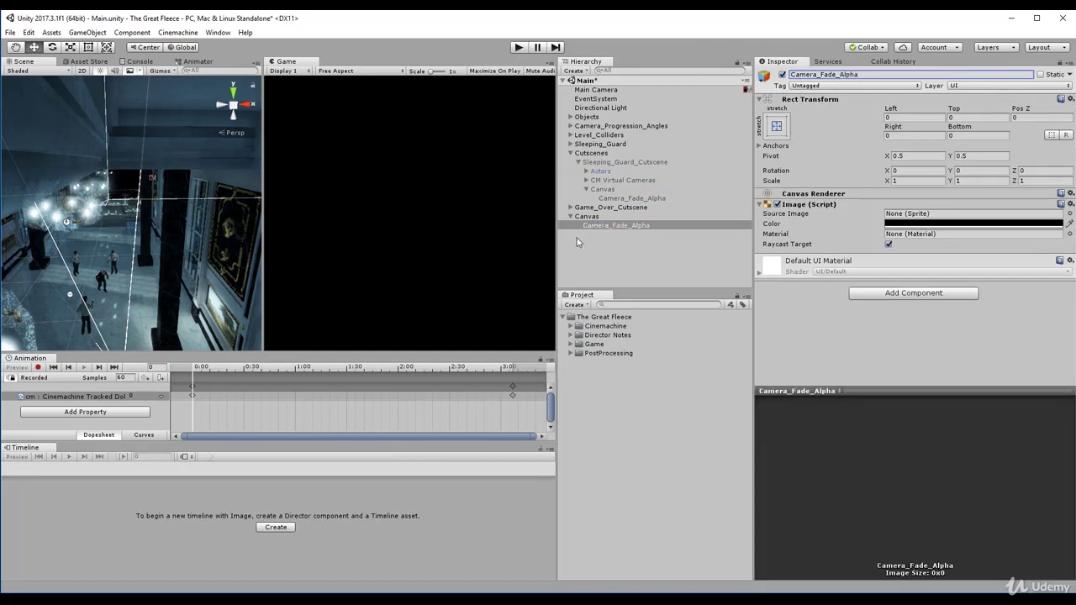
Step: Parent the new Canvas under Game_Over_Cutscene and select its Camera_Fade_Alpha child
mouse_move(593, 219)
mouse_down()
mouse_move(604, 208)
mouse_move(590, 228)
mouse_move(595, 216)
mouse_up()
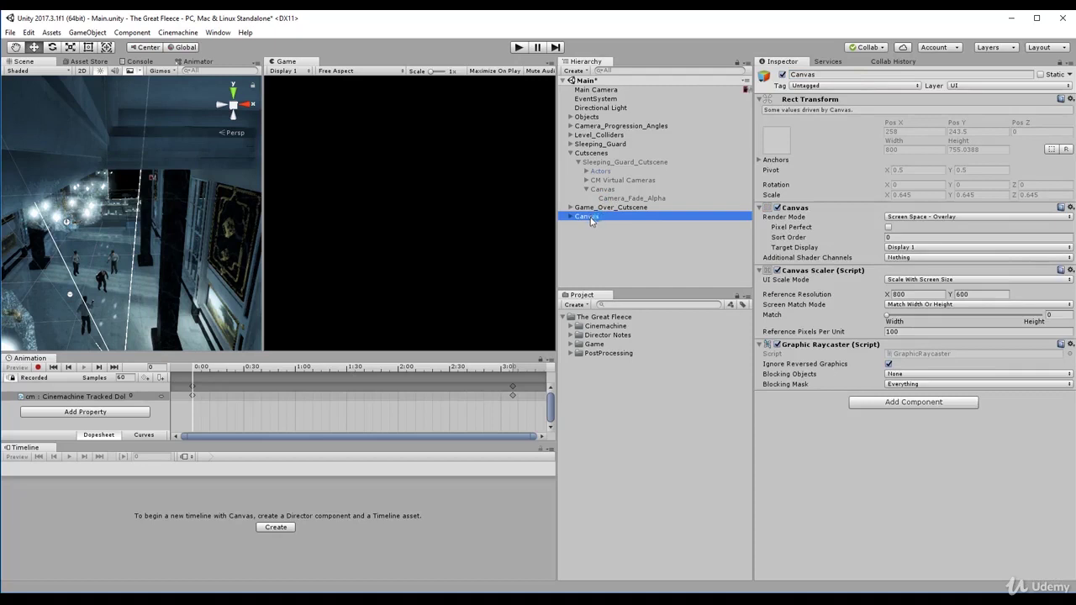
click(570, 154)
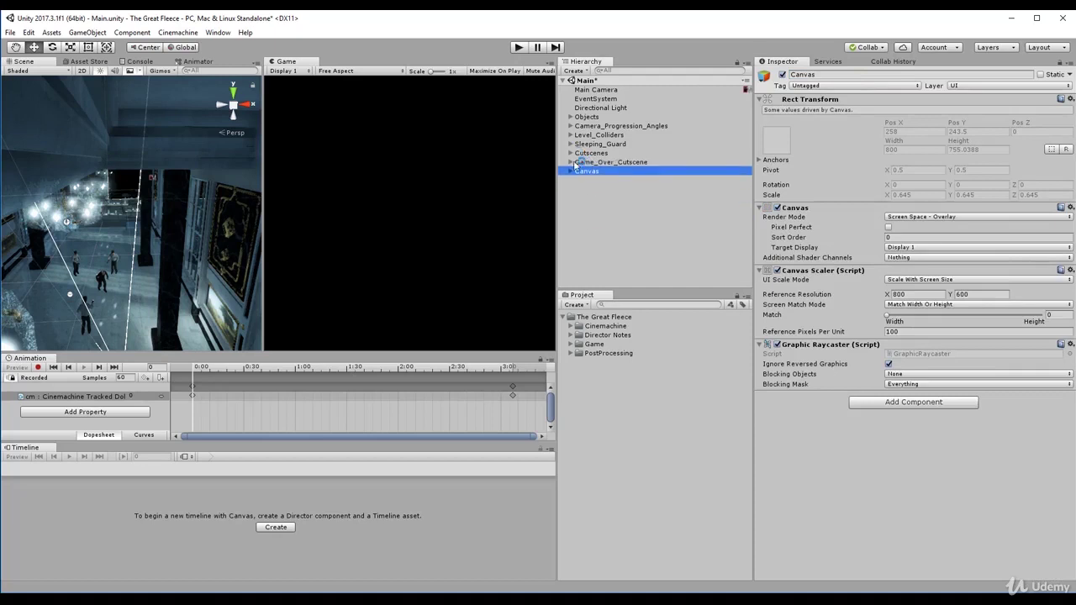
drag(598, 177, 600, 163)
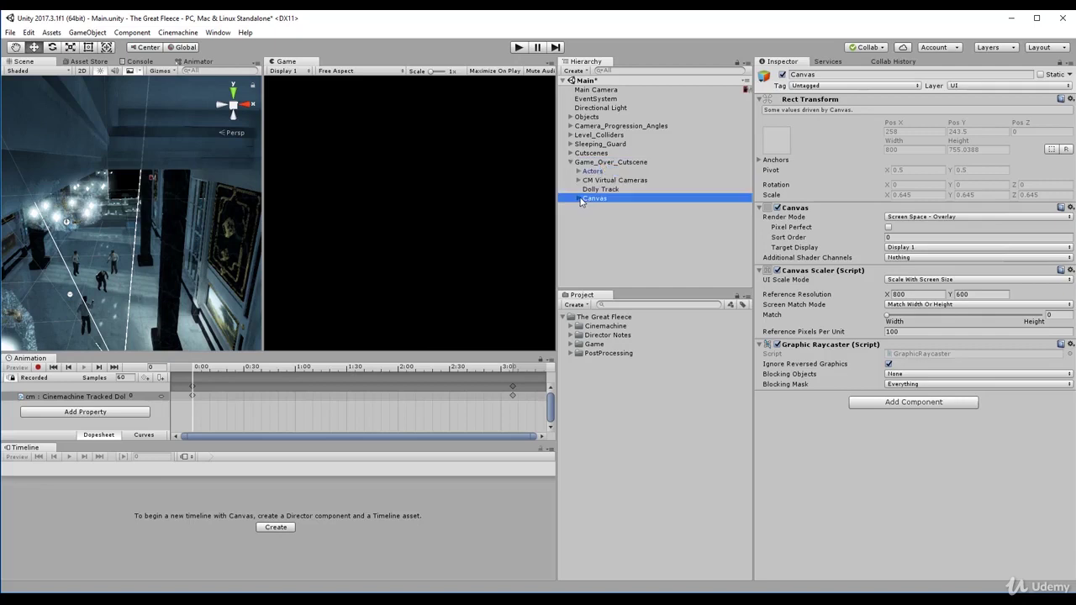
click(578, 199)
click(578, 199)
click(578, 199)
click(618, 209)
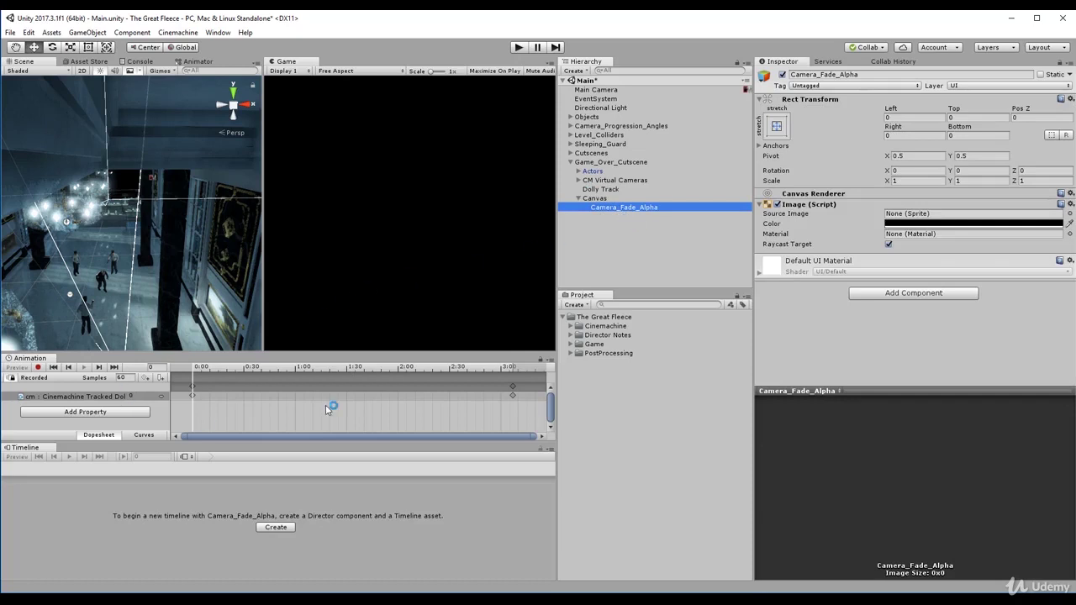
Step: Add an Animation Track to the Game_Over_Cutscene timeline and bind it to Camera_Fade_Alpha, creating an Animator on that image
click(612, 163)
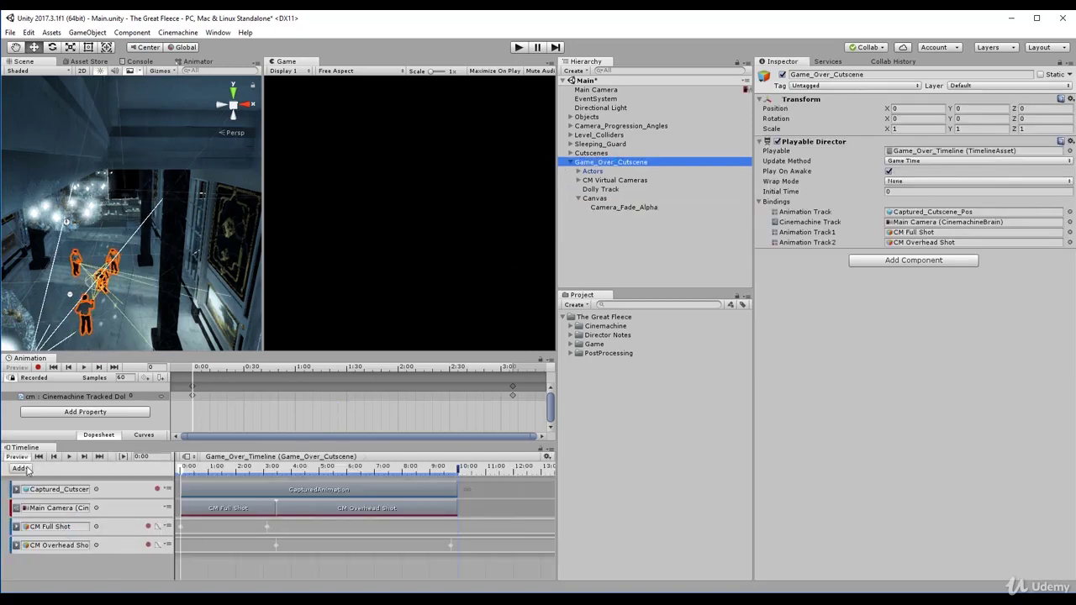
click(27, 469)
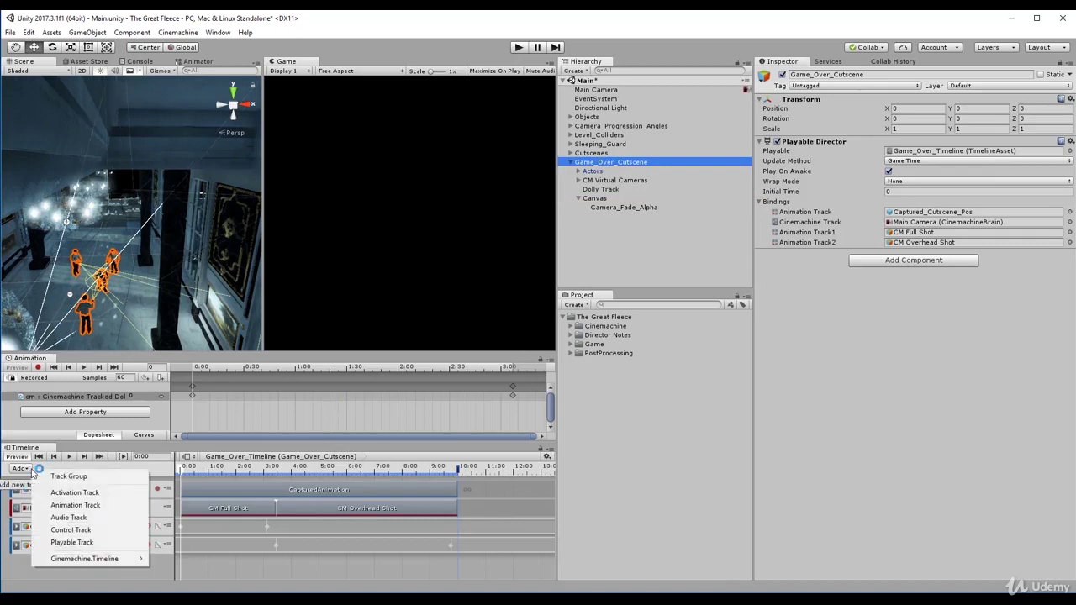
click(84, 505)
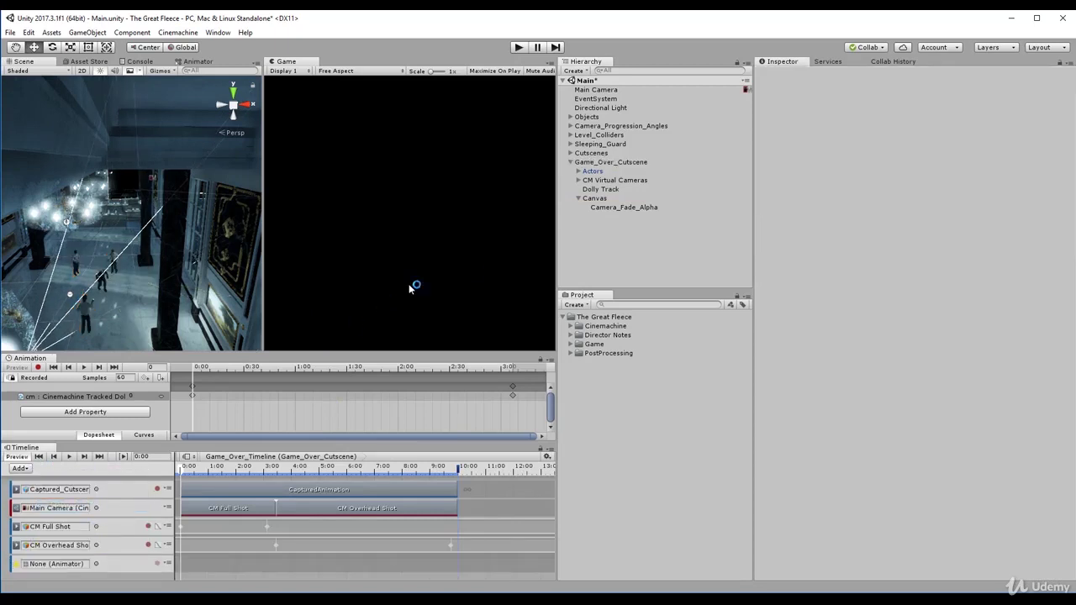
click(626, 208)
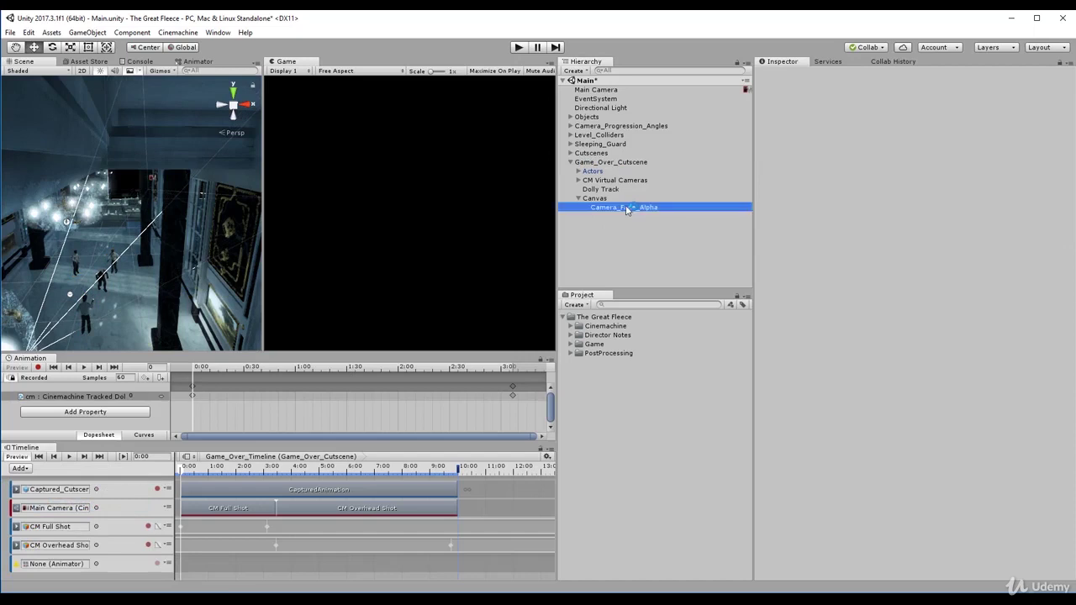
drag(626, 210, 95, 572)
click(99, 573)
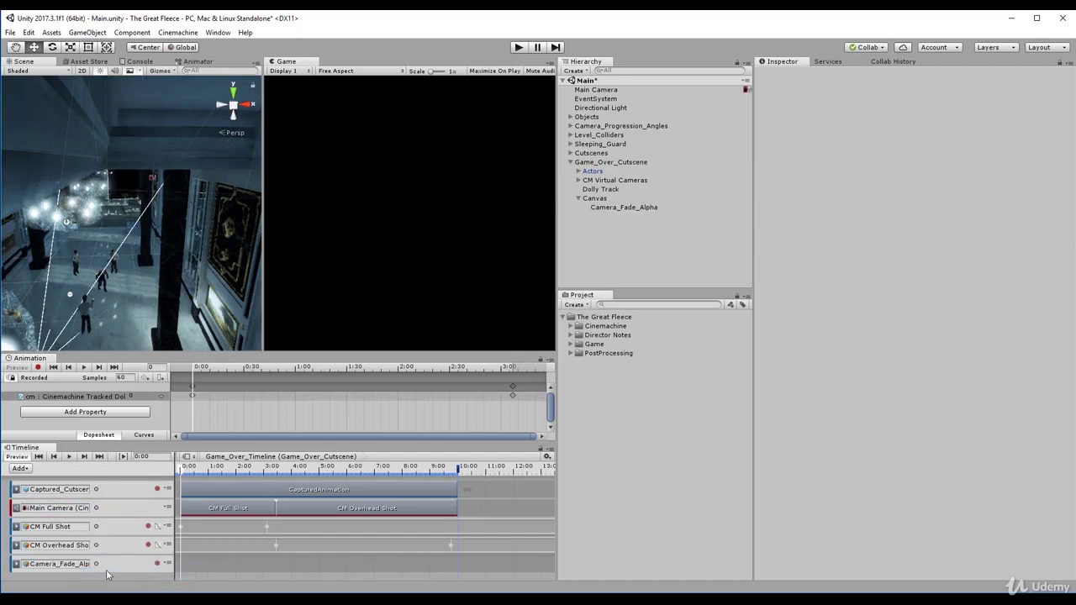
Step: Start recording on the Camera_Fade_Alpha track and key the image's color alpha at 255 at 0:00
click(158, 564)
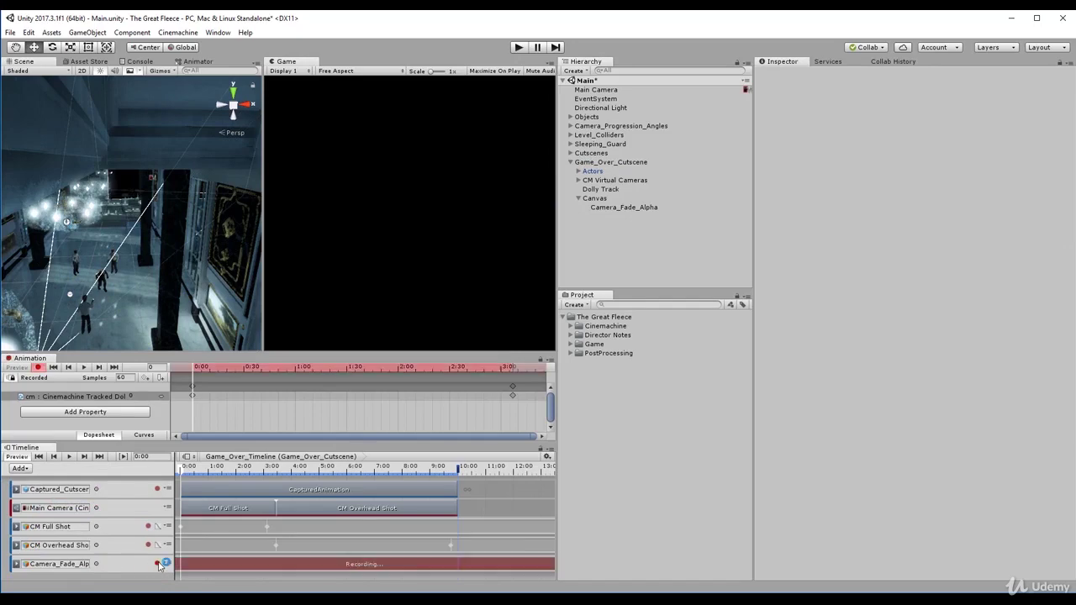
mouse_move(181, 469)
mouse_down()
mouse_move(195, 470)
mouse_move(178, 469)
mouse_up()
click(623, 208)
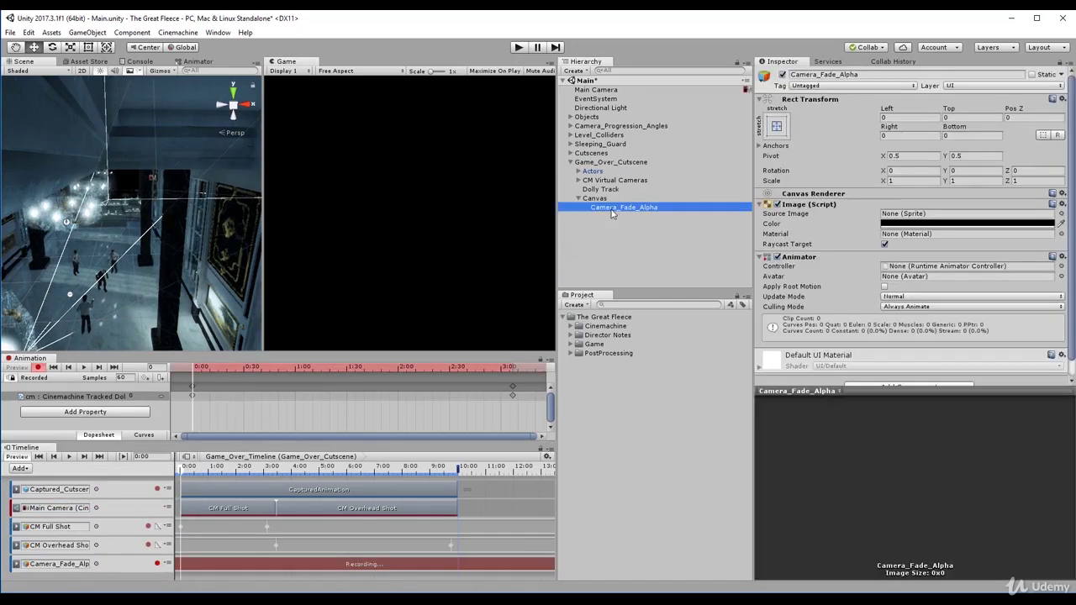
click(897, 223)
click(883, 291)
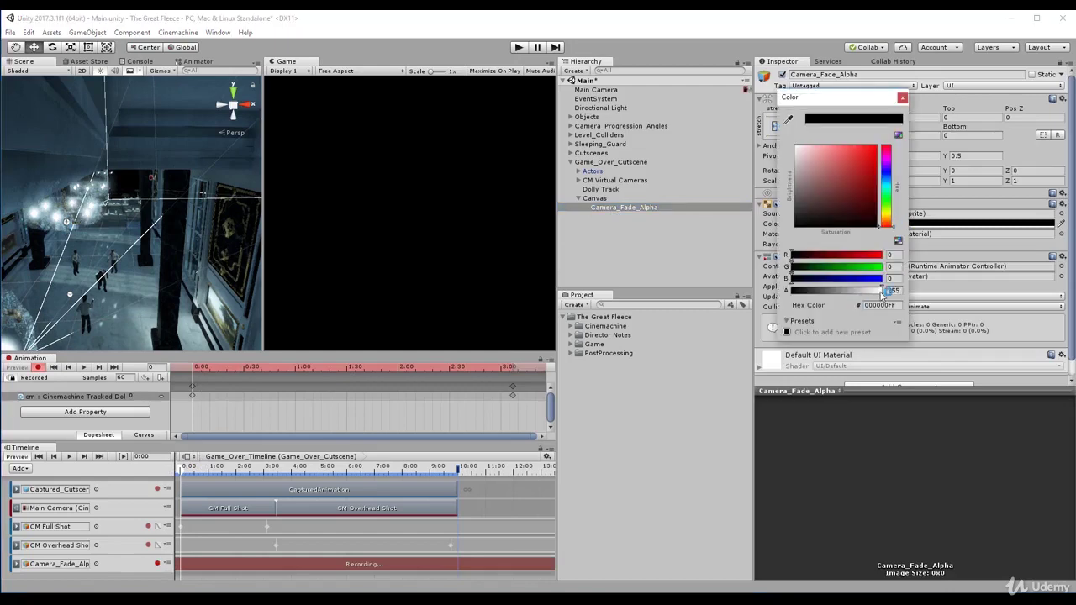
mouse_move(882, 291)
mouse_down()
mouse_move(851, 292)
mouse_move(886, 300)
mouse_up()
Step: Key the Camera_Fade_Alpha color alpha at 0 at time 0:30 and stop recording the track
click(193, 468)
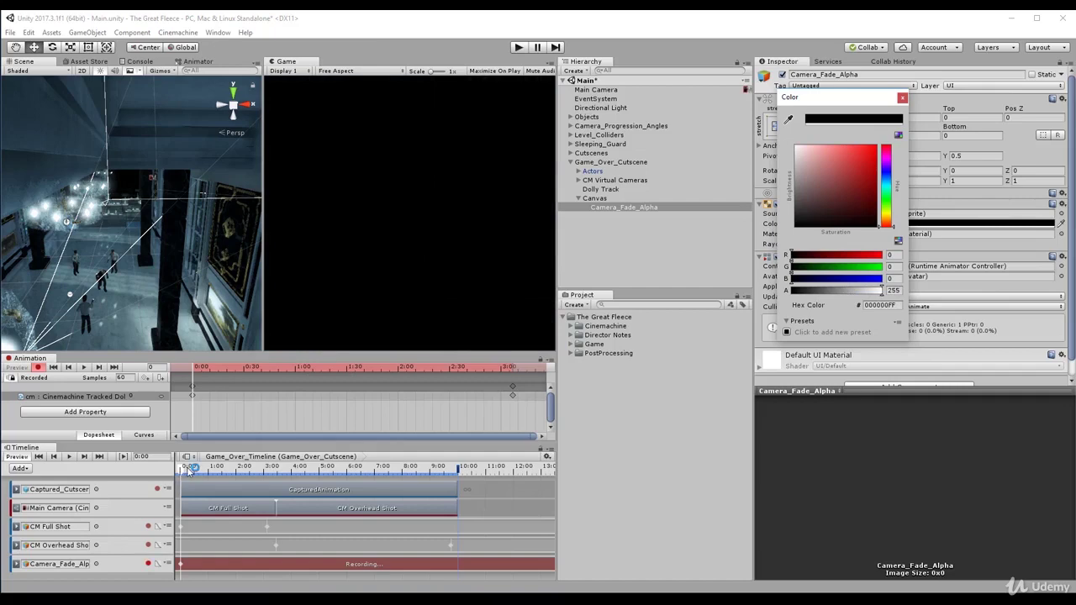
drag(183, 472, 196, 478)
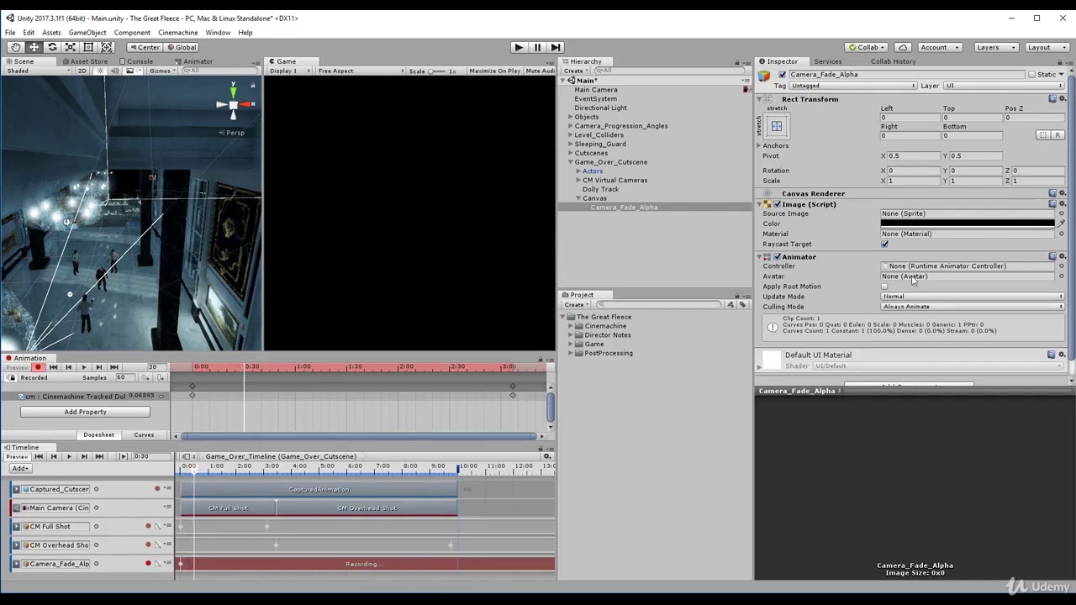
click(906, 224)
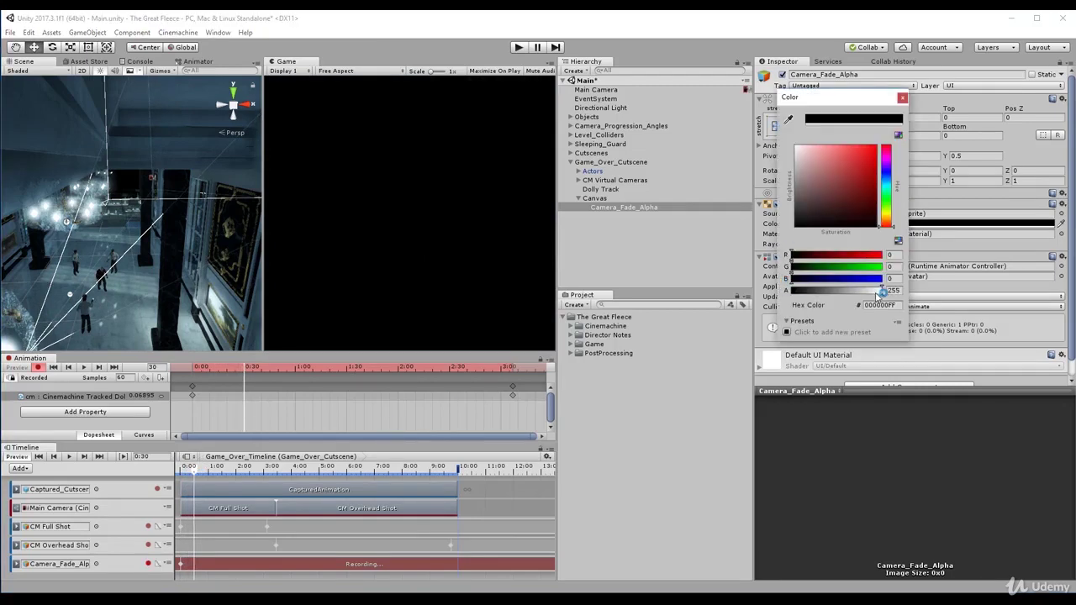
drag(887, 292, 791, 290)
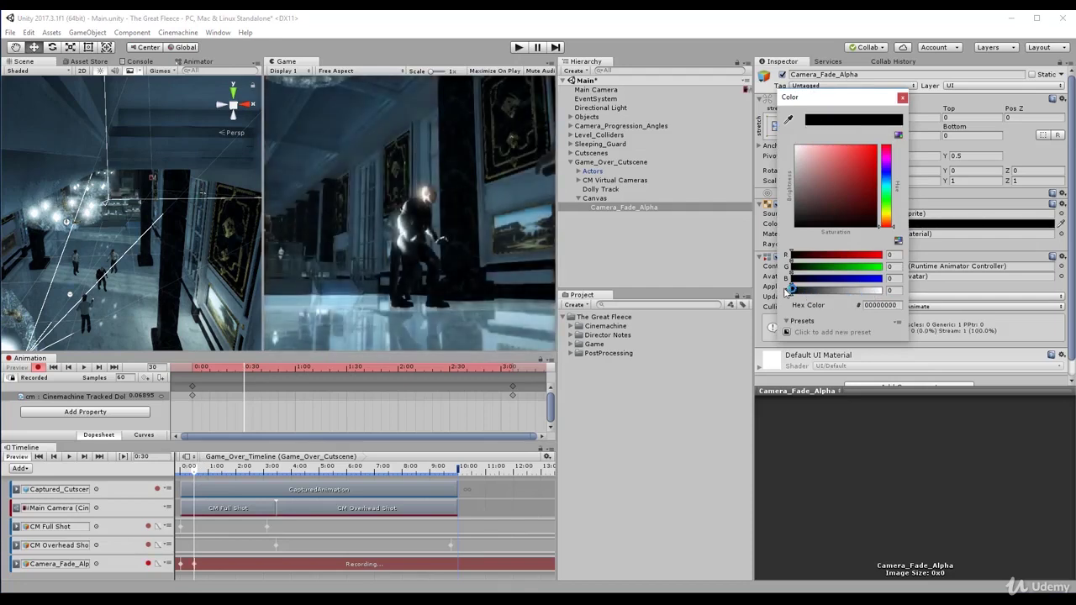
click(902, 97)
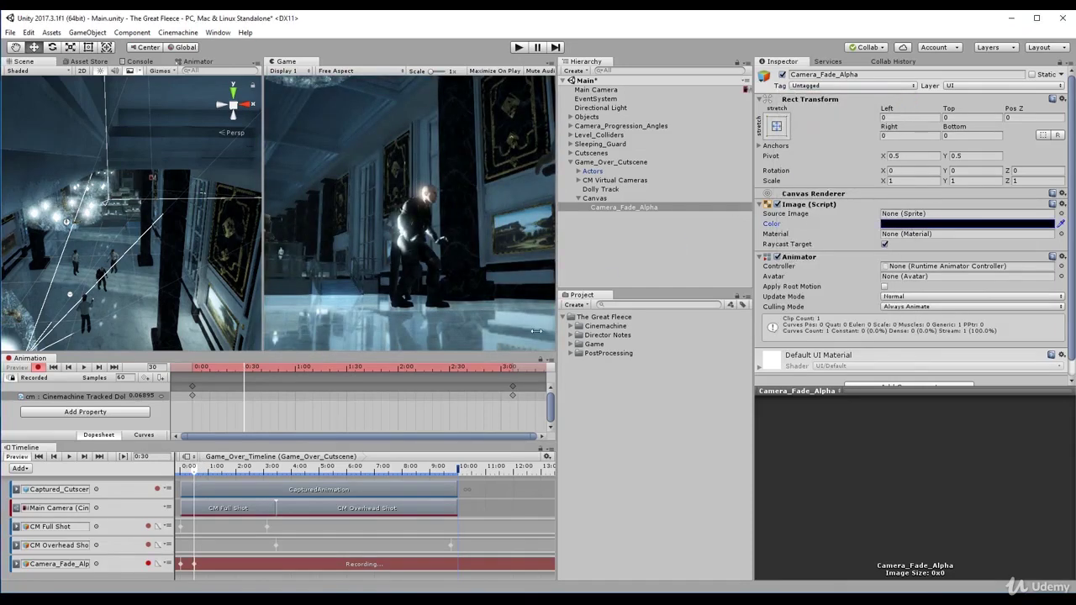
click(156, 563)
Step: Play the game-over timeline from the start and scrub to about 9:01 to check the opening fade and camera shots
drag(195, 473, 172, 464)
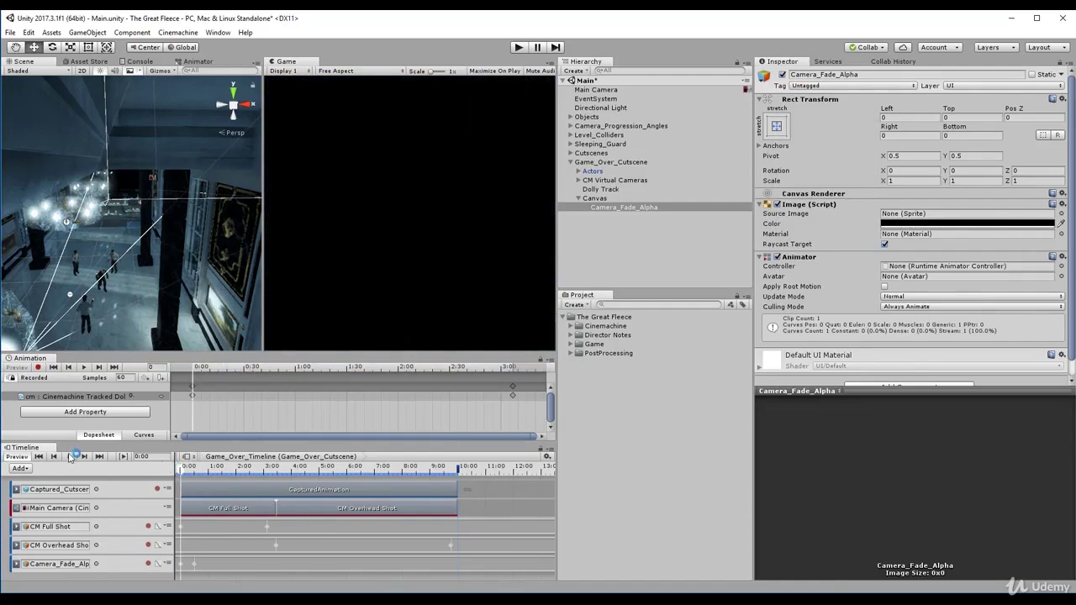
click(72, 458)
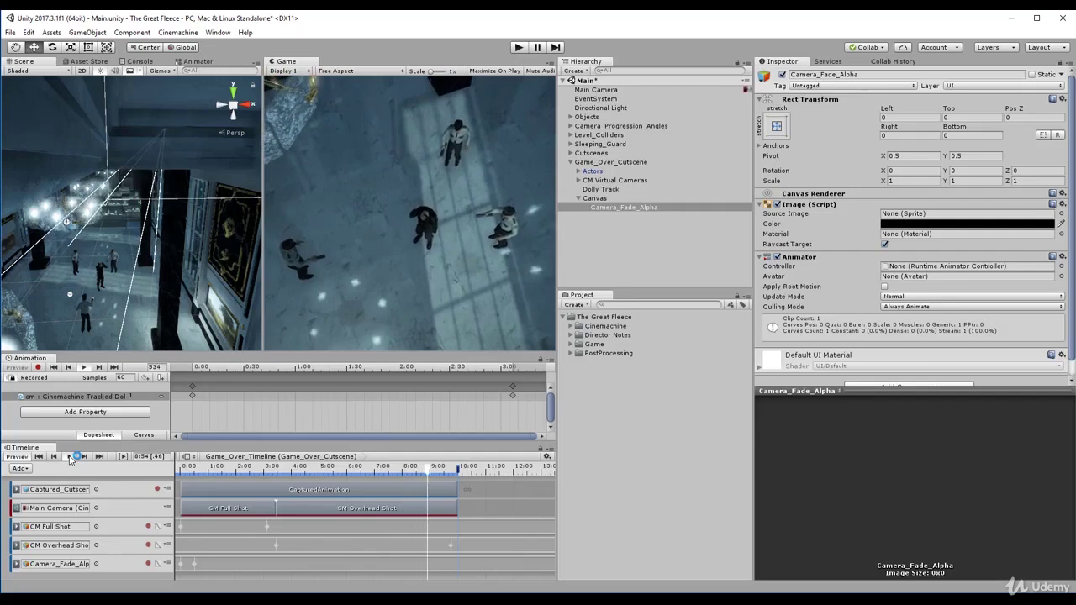
click(71, 457)
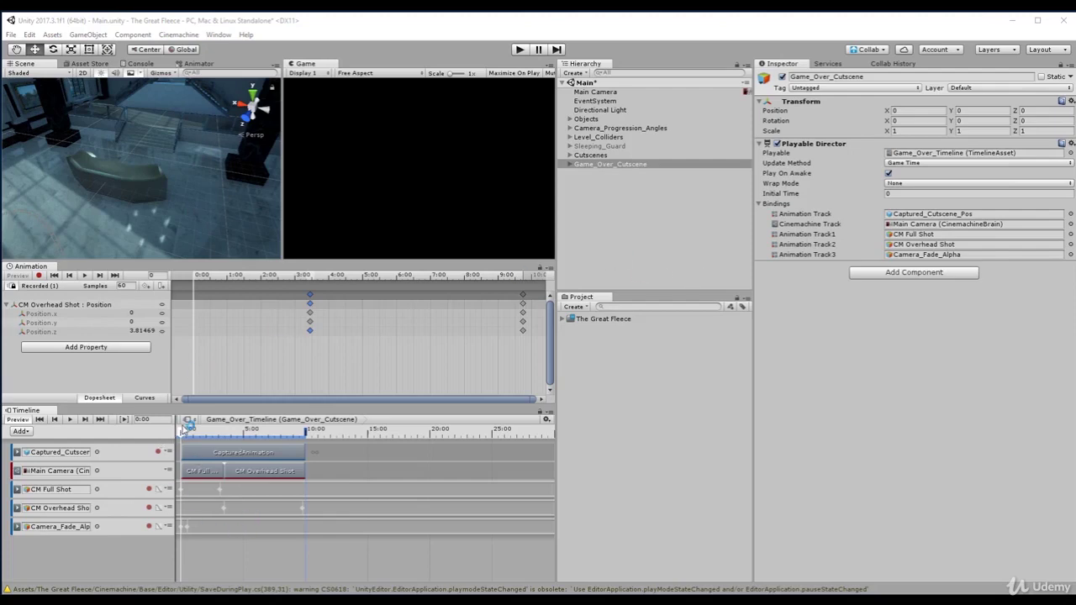
drag(182, 433, 290, 451)
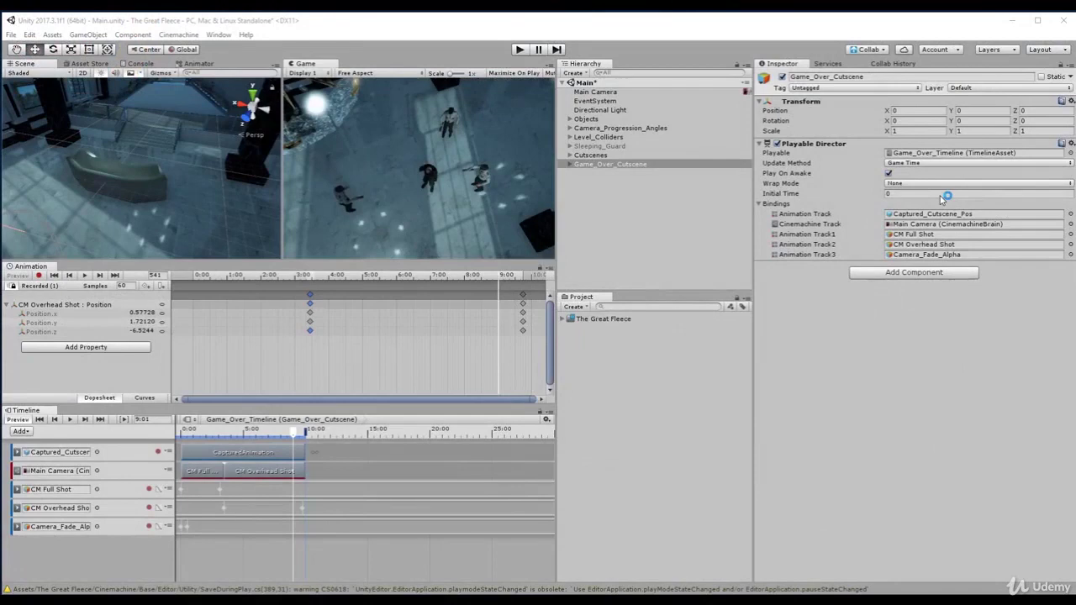
click(613, 164)
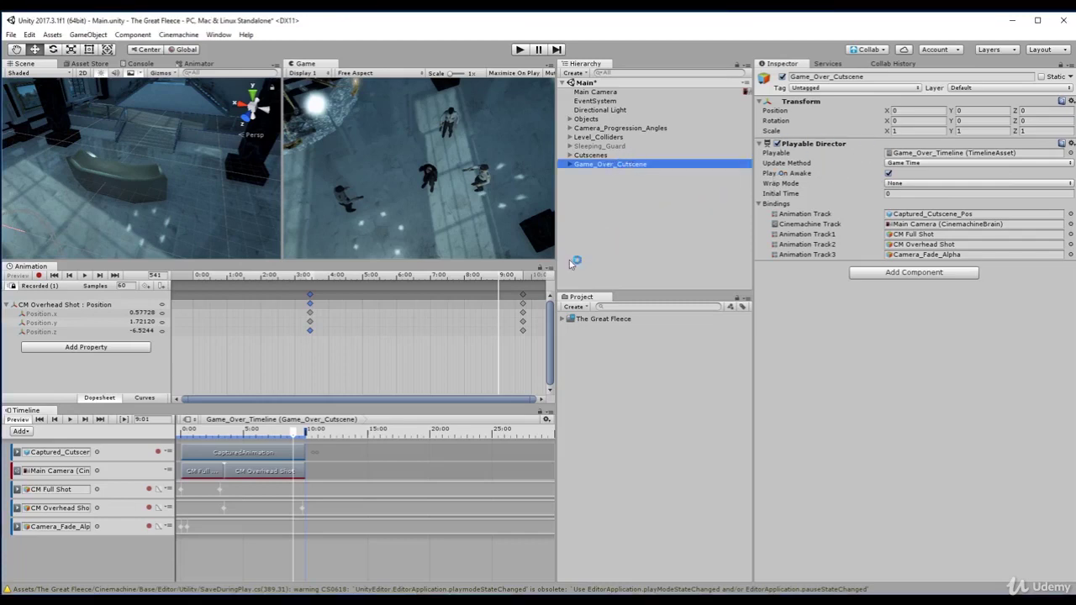
Step: Record a keyframe at 6:40 on the Camera_Fade_Alpha track that holds the image's color alpha at 0
drag(293, 434, 265, 462)
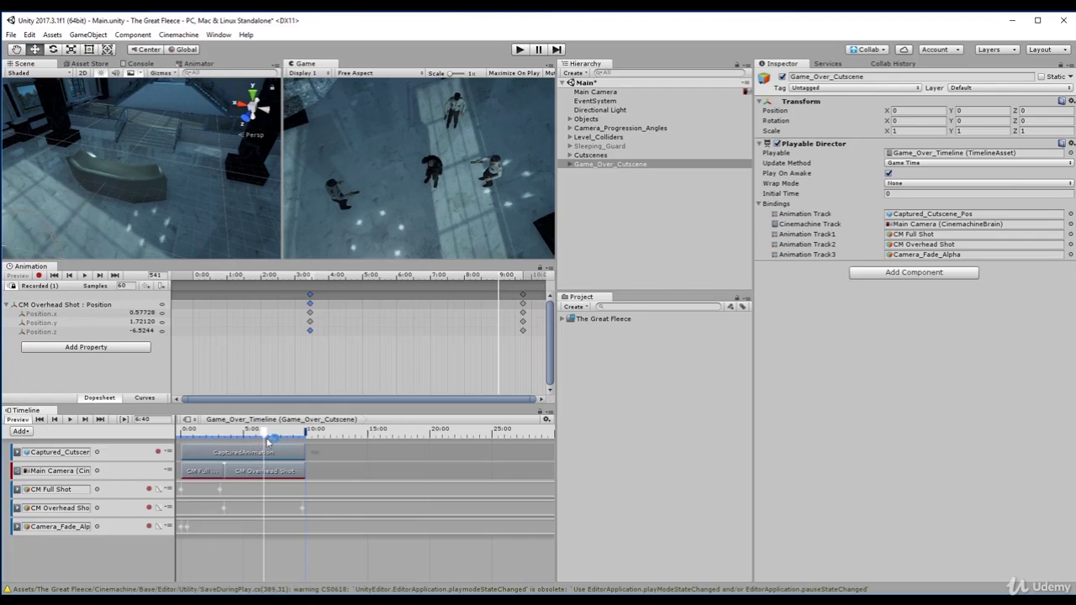
click(148, 527)
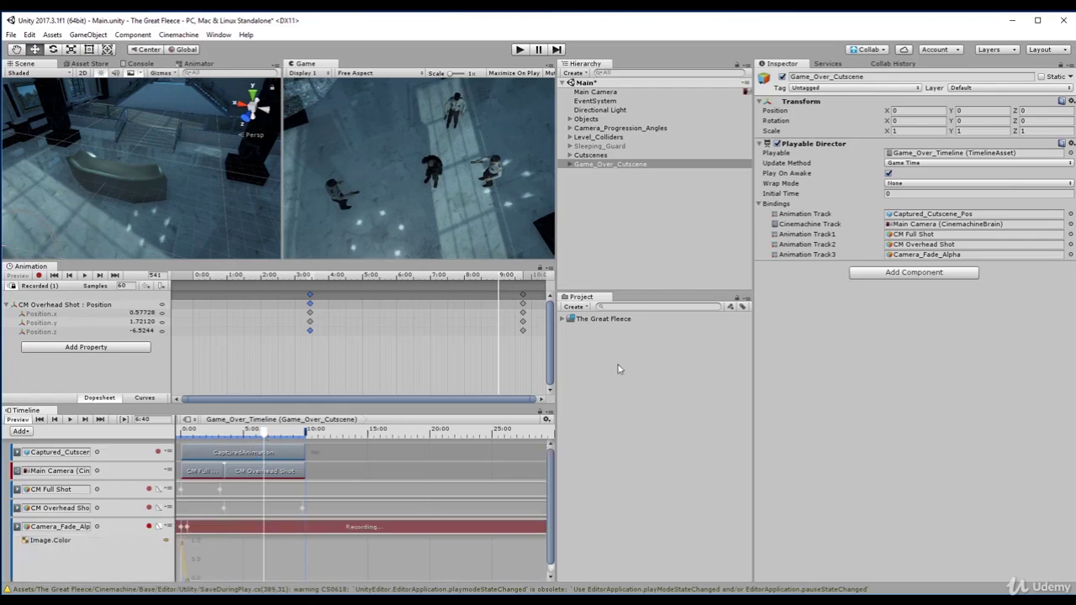
click(614, 165)
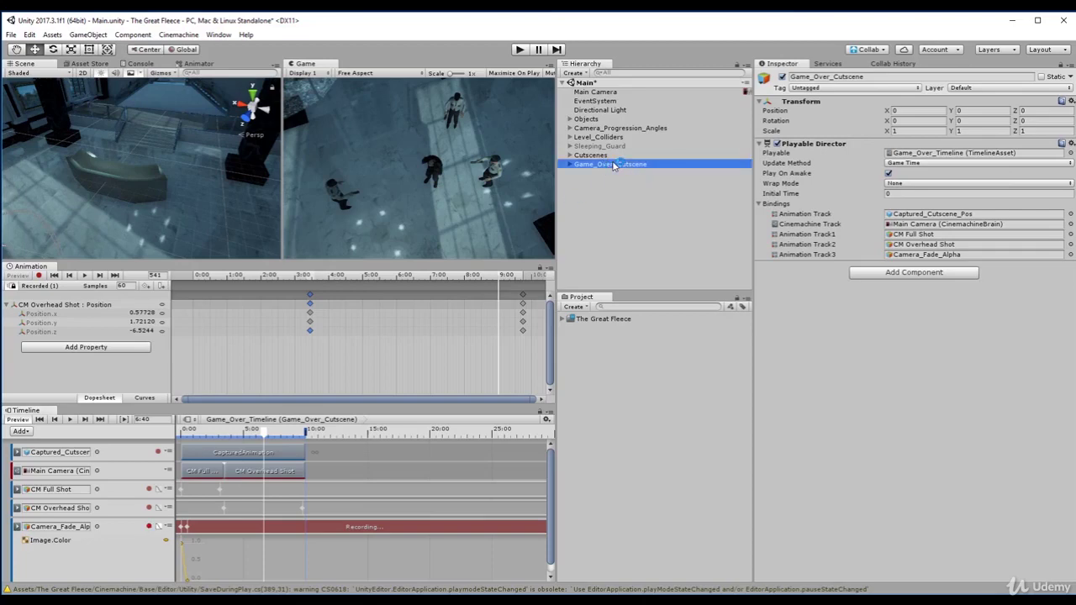
key(Right)
key(Down)
key(Down)
key(Down)
key(Down)
key(Right)
key(Down)
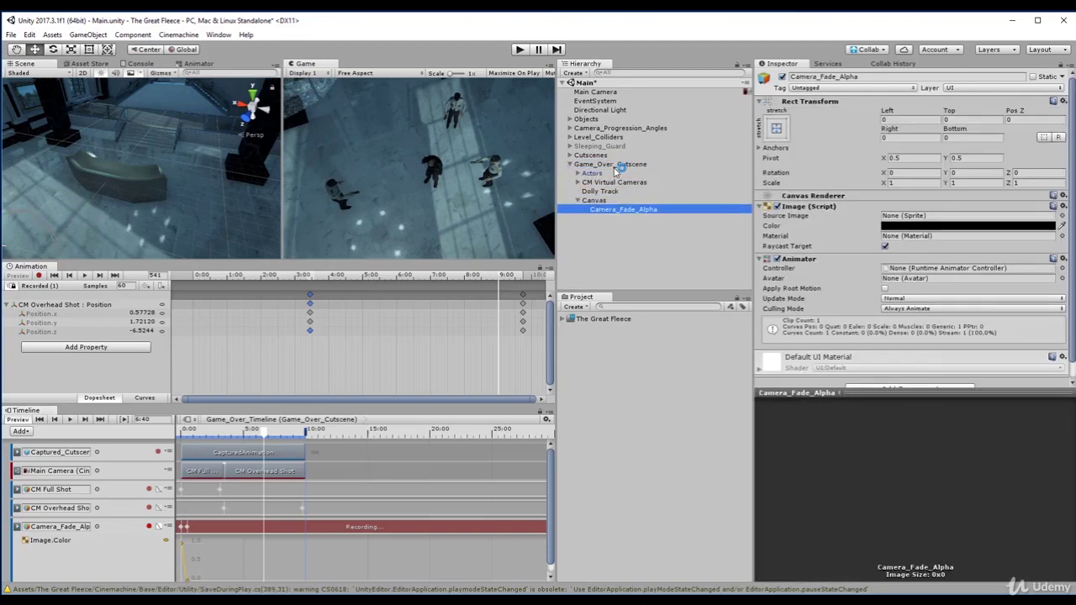
click(942, 226)
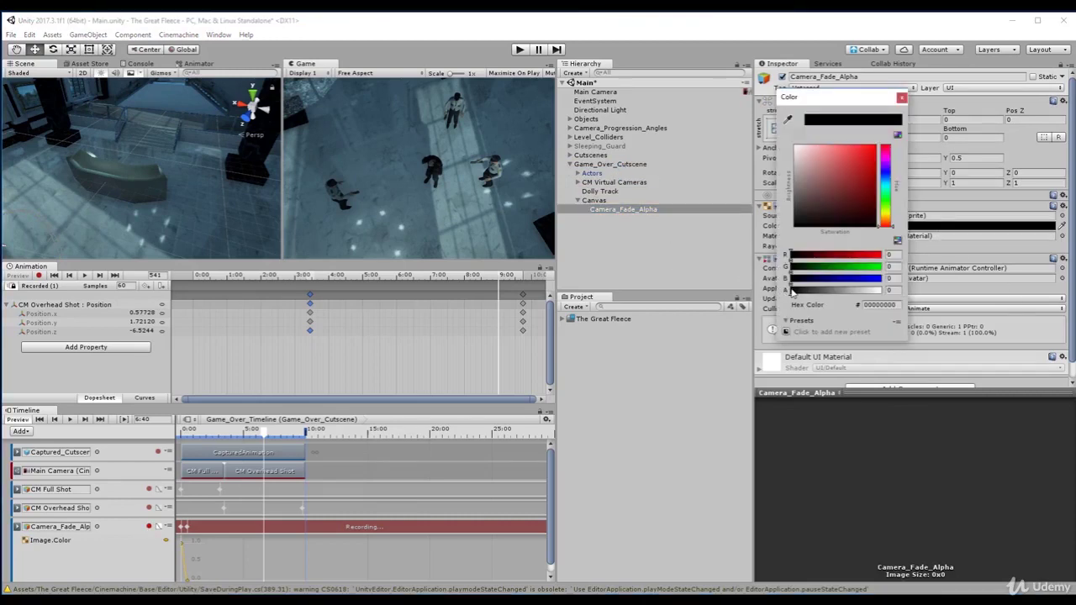
click(792, 291)
Step: Key the Camera_Fade_Alpha color alpha at 255 at 9:53 for the closing fade and stop recording
click(274, 435)
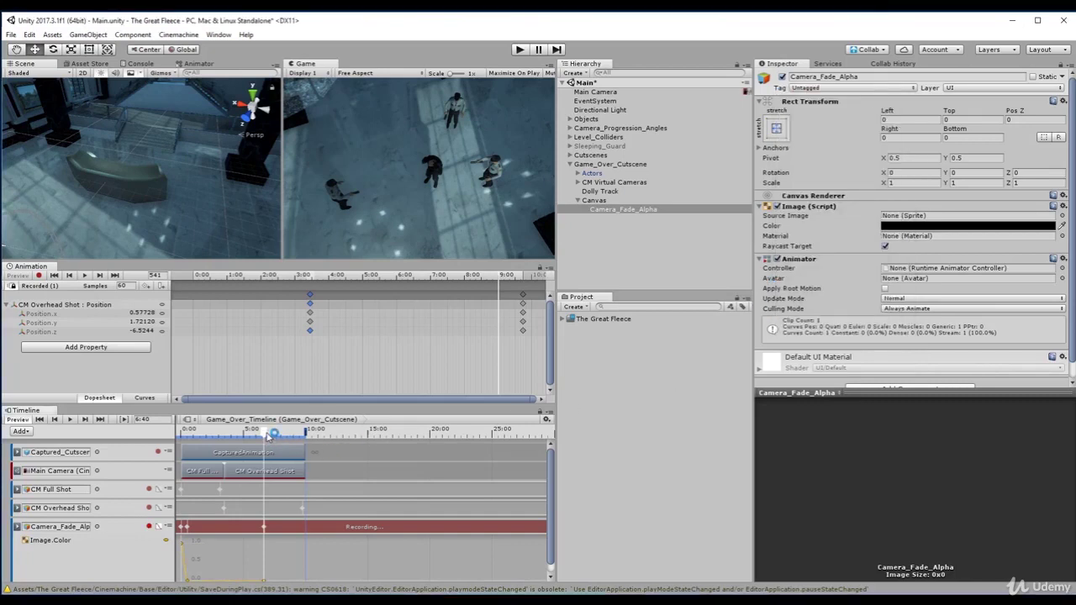
drag(266, 435, 308, 444)
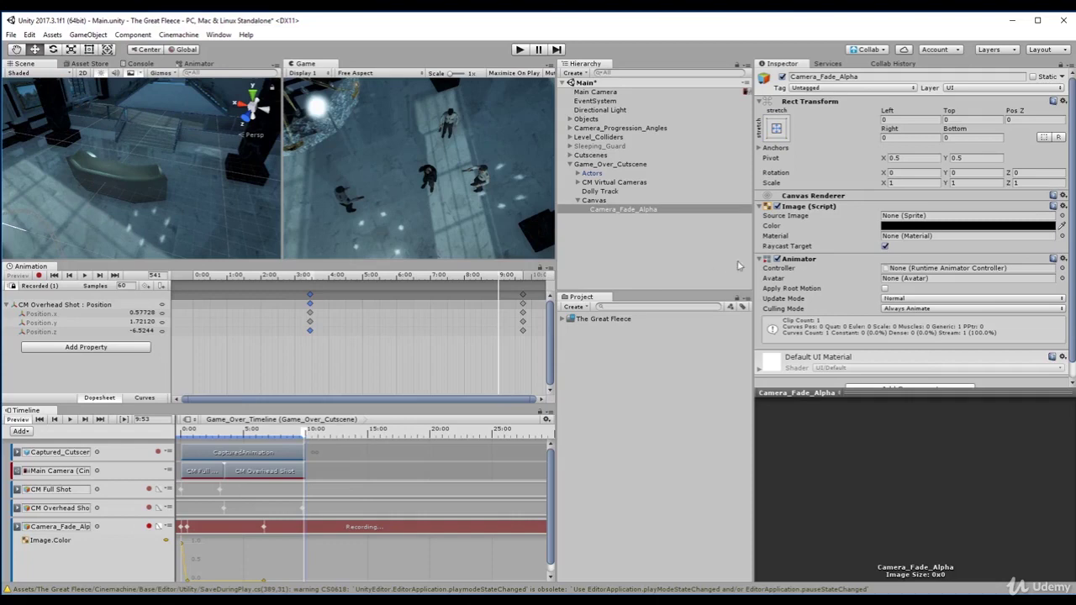
click(888, 227)
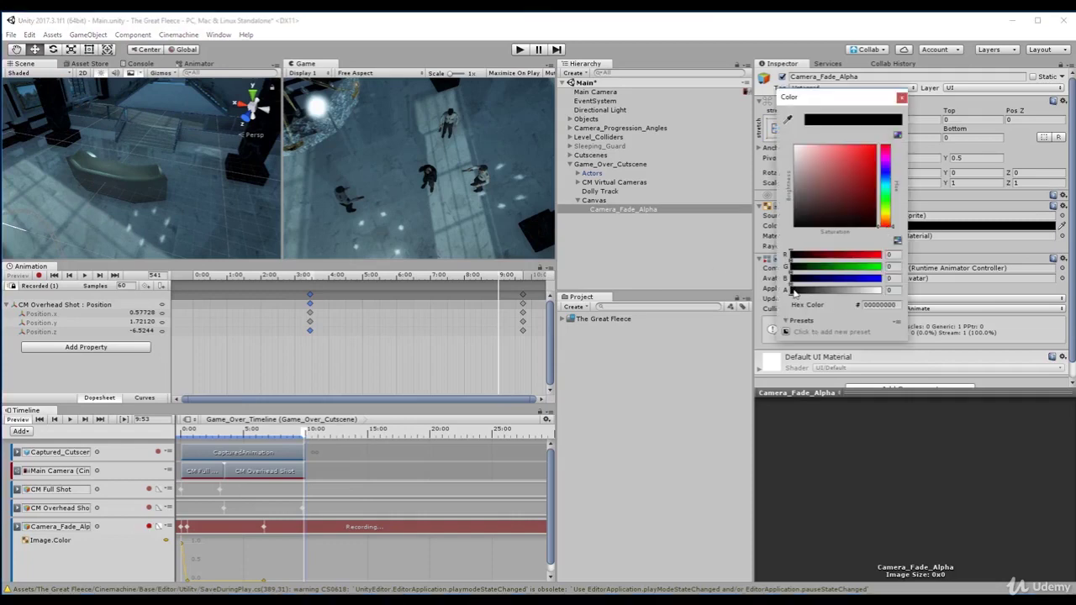
drag(797, 291, 891, 301)
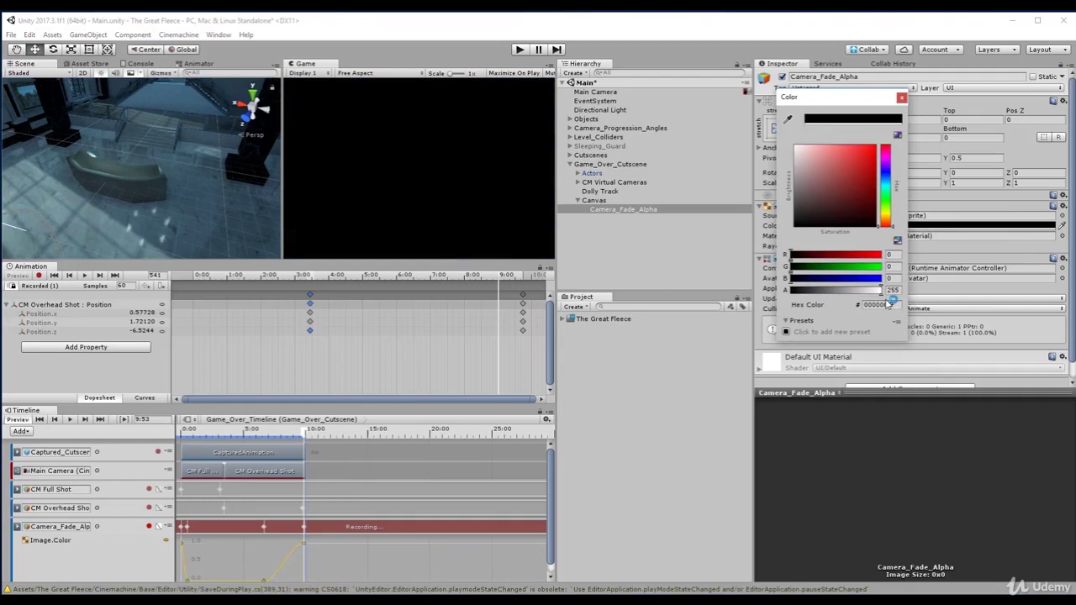
click(902, 97)
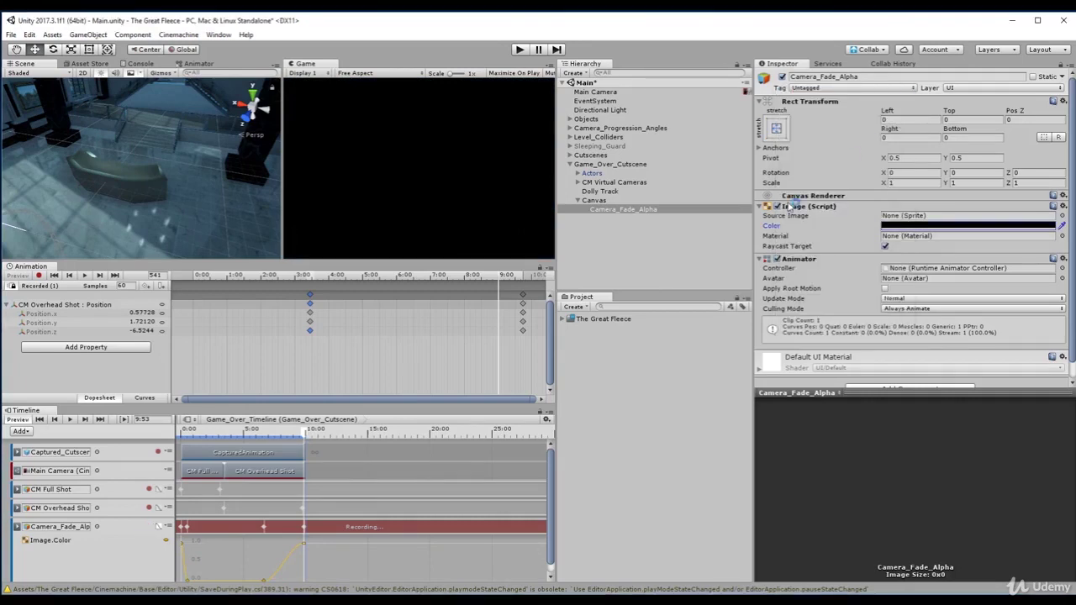
click(150, 526)
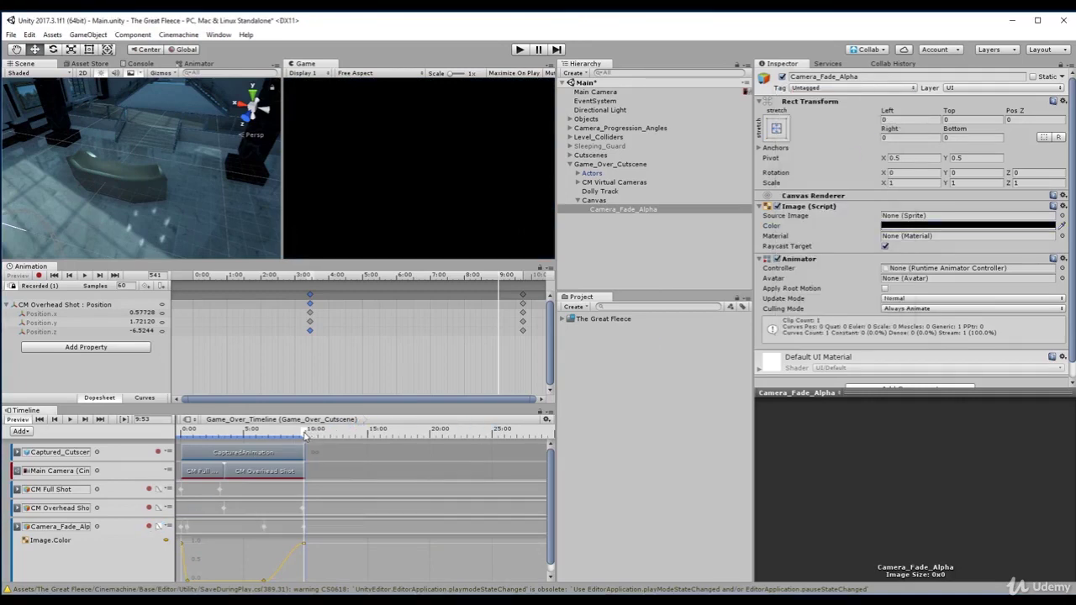
Step: Play the timeline from 0:00 to check the cutscene with its fades, stopping at about 5:06
drag(306, 435, 164, 440)
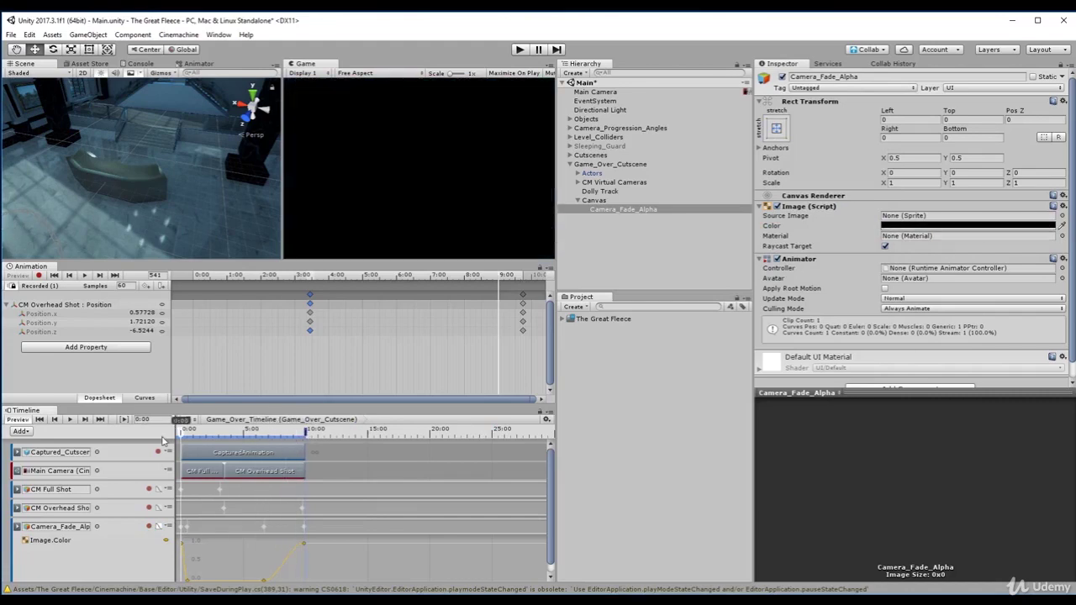
click(71, 419)
click(71, 420)
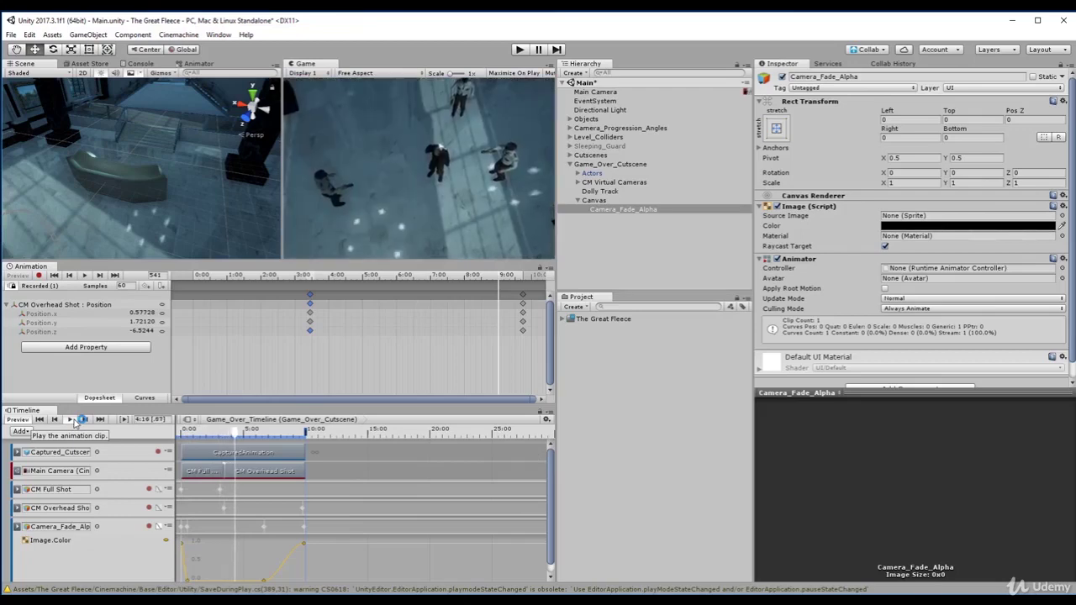
click(72, 420)
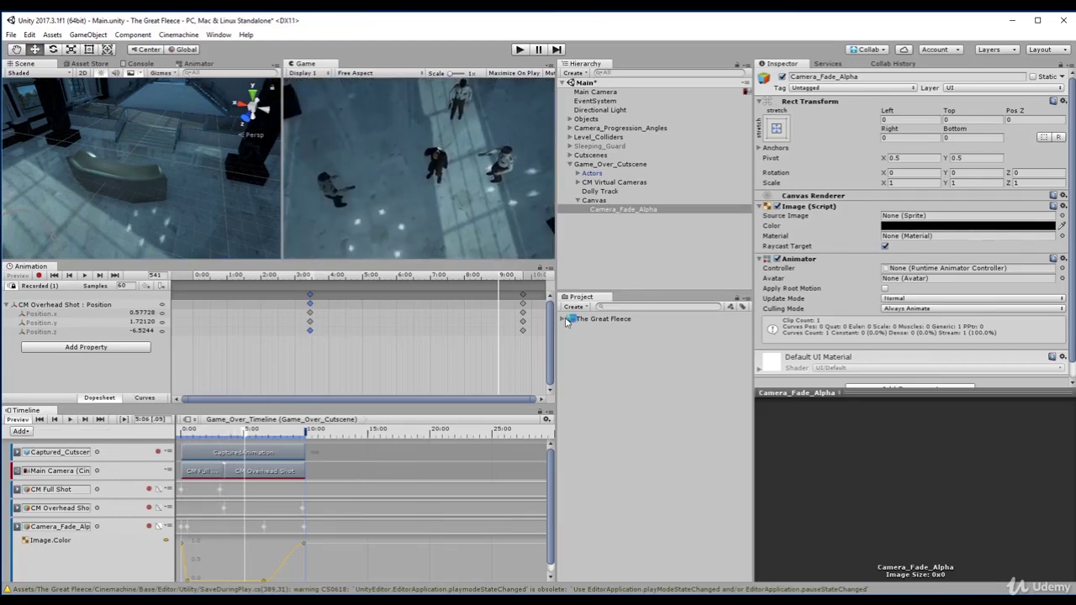
Step: Collapse the Canvas and expand CM Virtual Cameras to inspect the settings of CM Full Shot
click(605, 212)
key(Up)
key(Left)
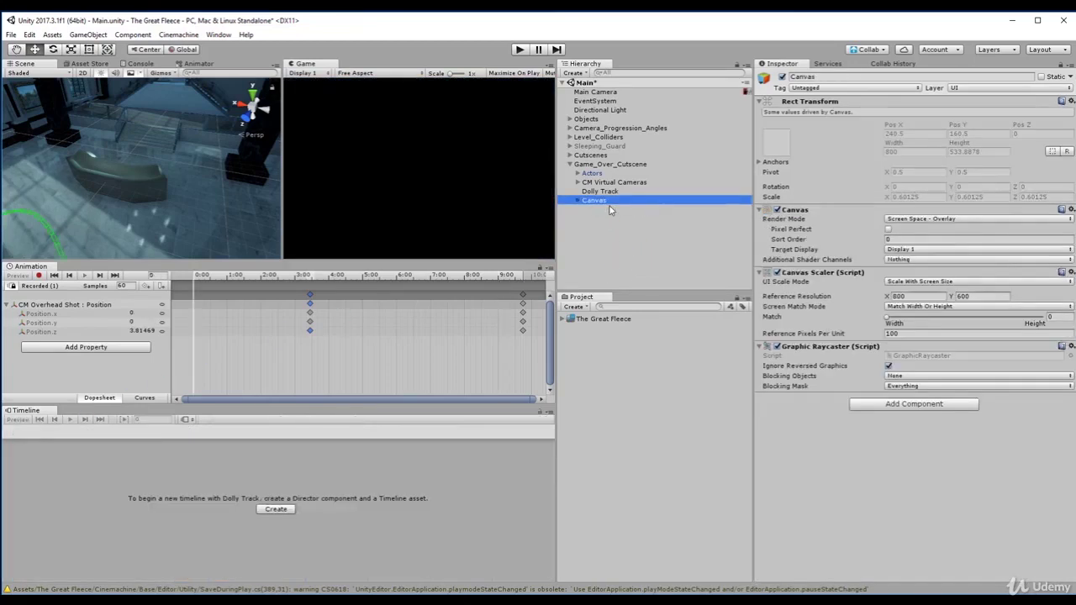
key(Up)
key(Up)
key(Right)
key(Down)
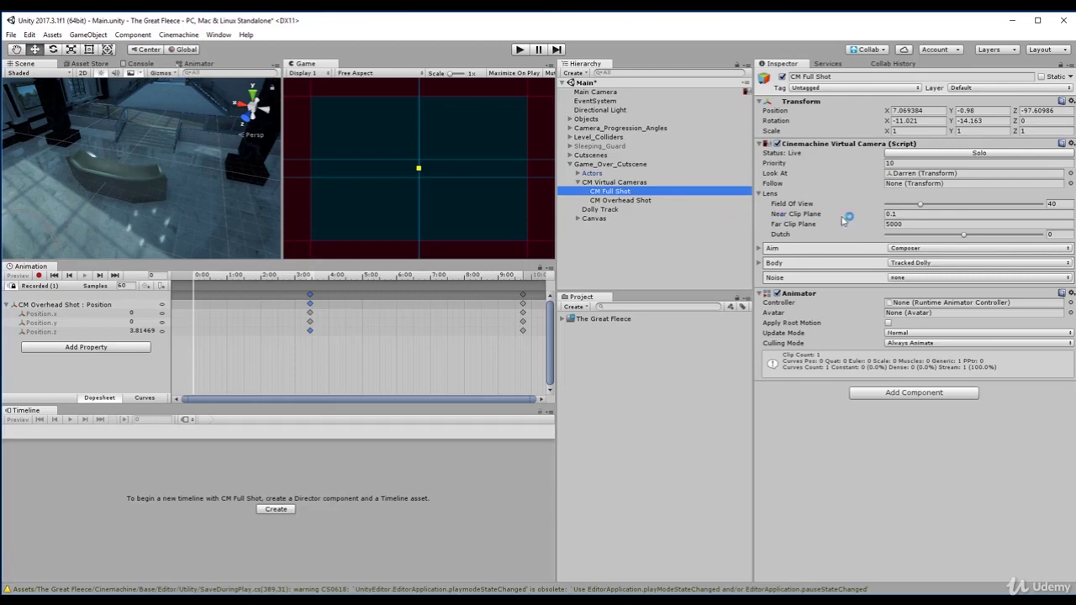
Step: Try a Dead Zone Width of about 0.057 in CM Full Shot's Aim settings and return it to 0
click(765, 249)
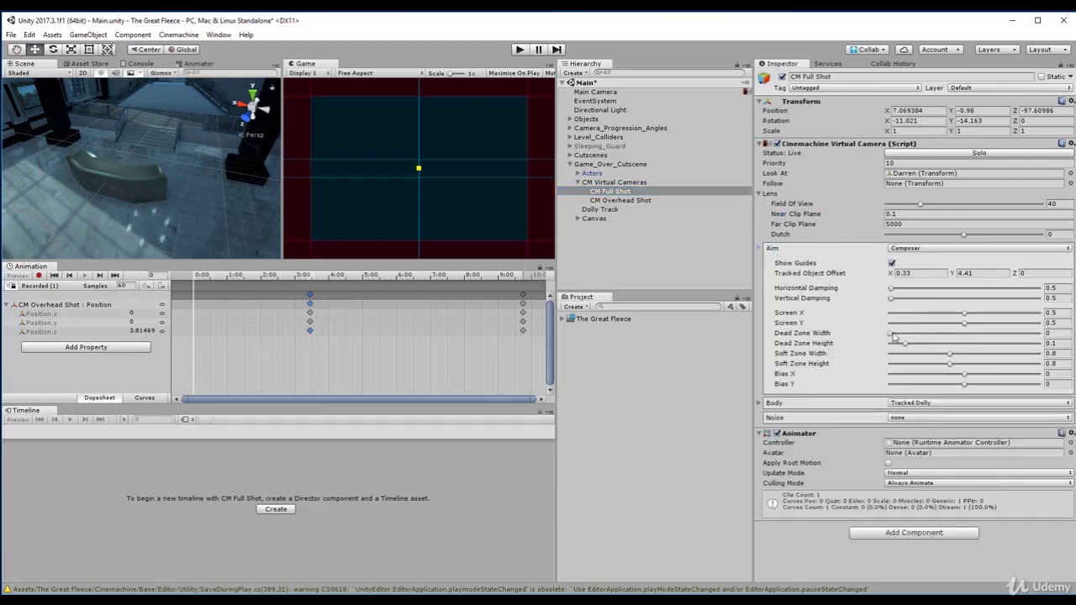
drag(892, 336, 903, 340)
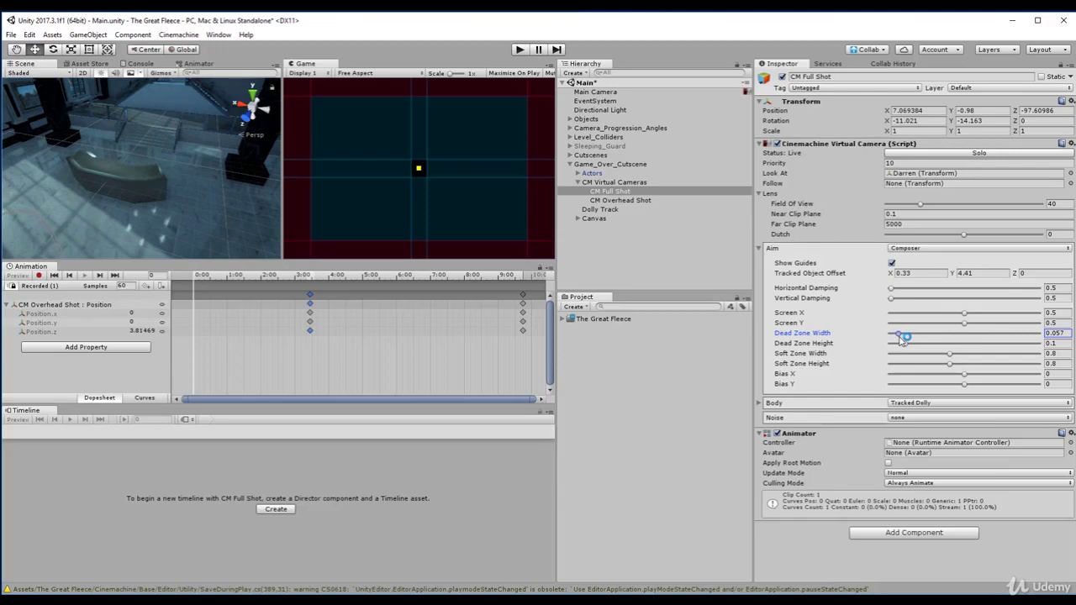
drag(903, 337, 883, 336)
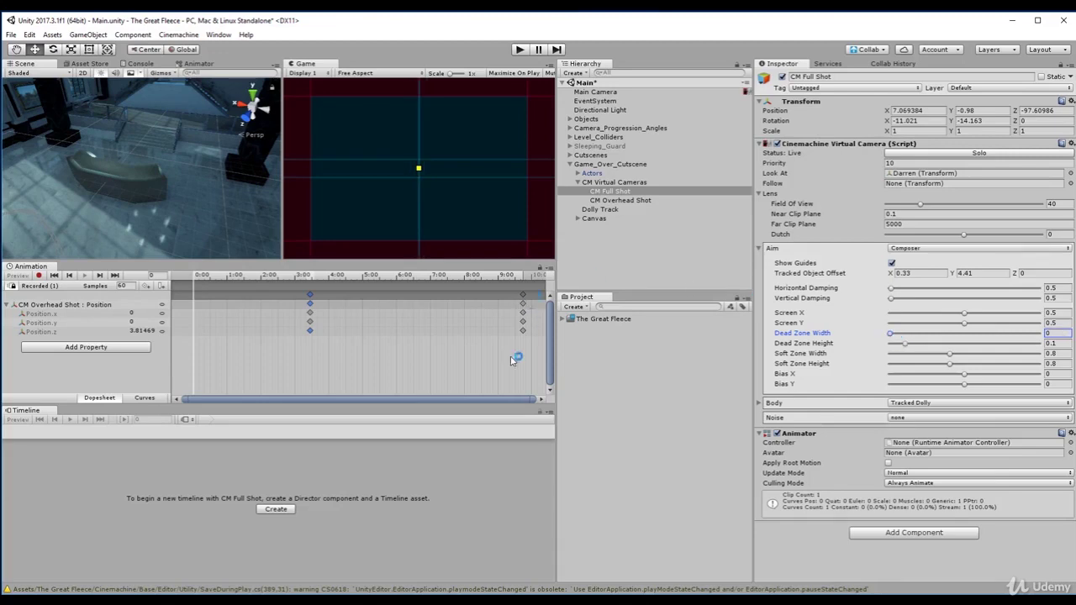
Step: Collapse CM Virtual Cameras and Game_Over_Cutscene in the hierarchy, leaving Game_Over_Cutscene selected
click(635, 183)
key(Left)
key(Up)
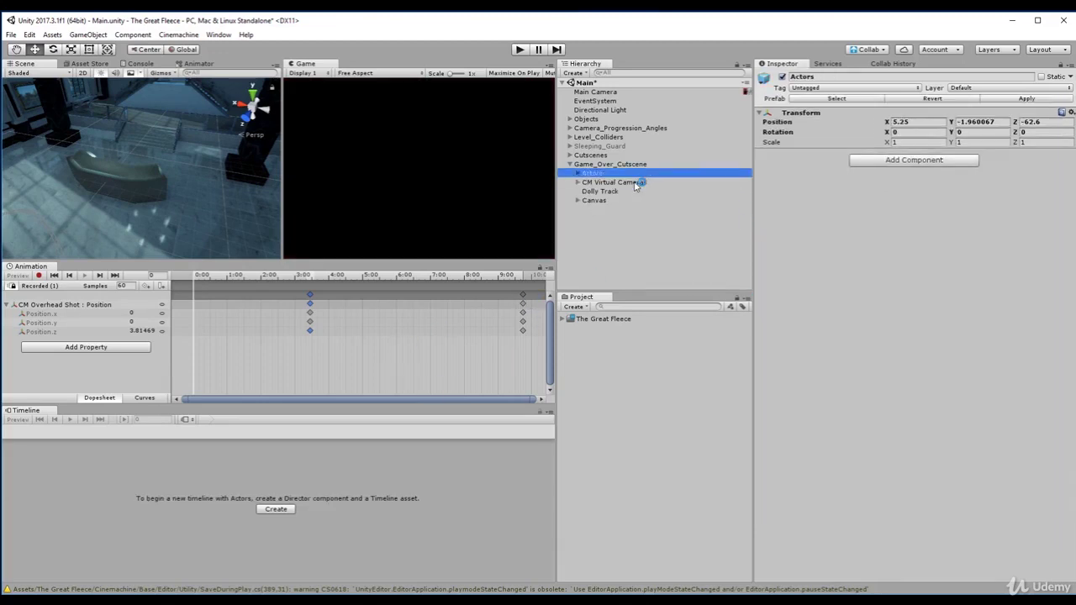
key(Up)
key(Left)
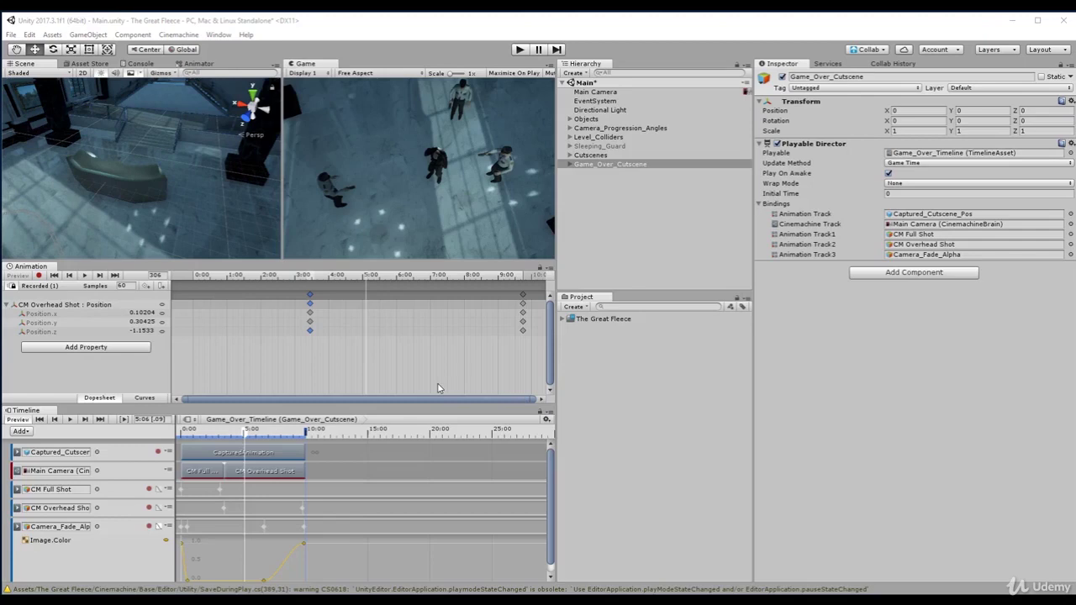
click(604, 165)
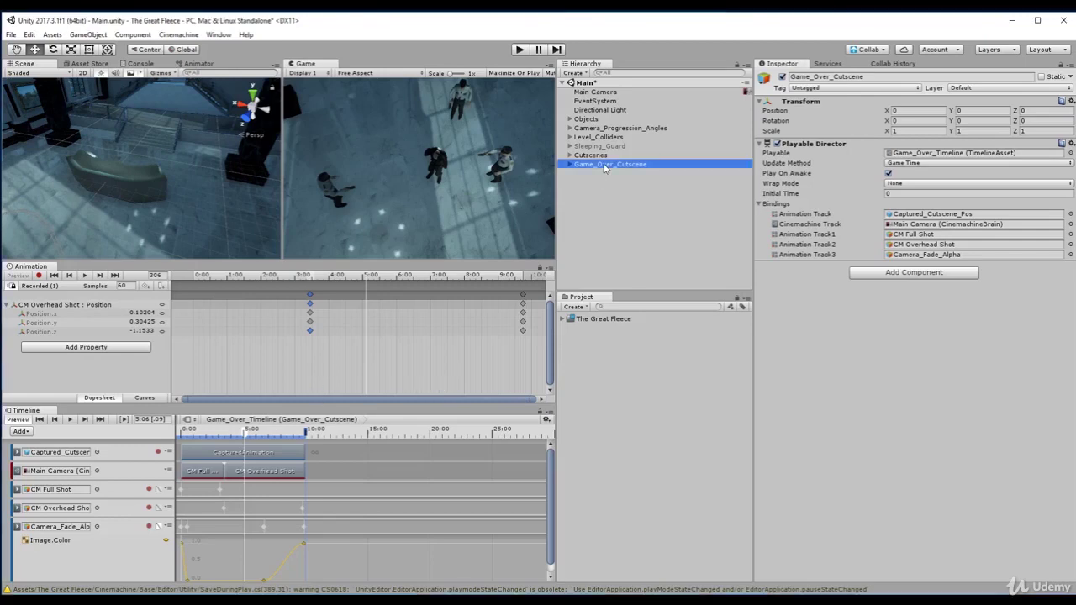
Step: Scrub the cutscene timeline to 9:56, the end of the fade-out, and expand Game_Over_Cutscene in the hierarchy
drag(247, 431, 304, 470)
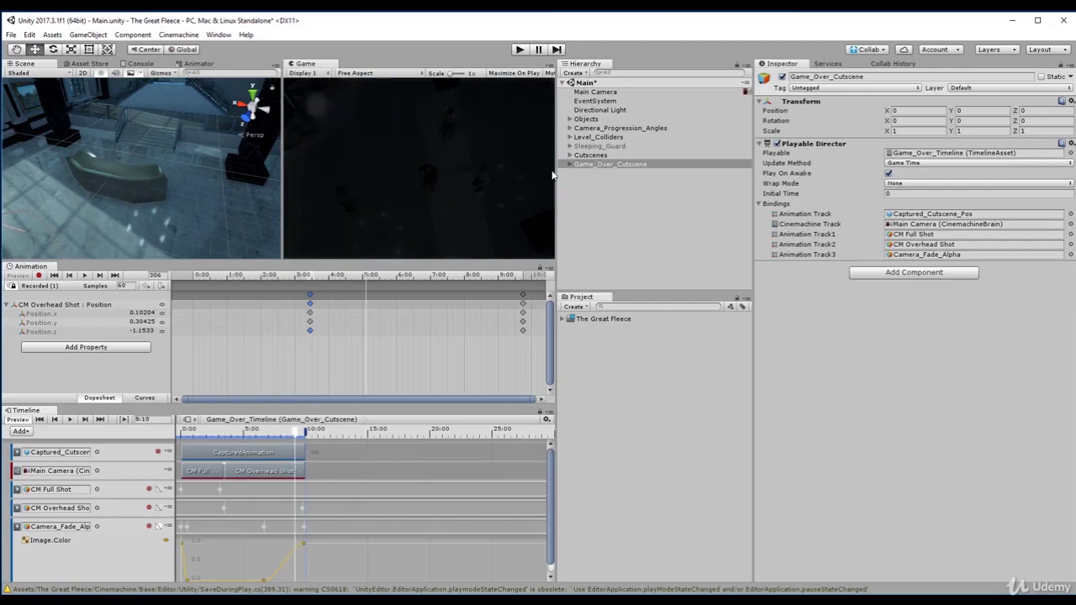
click(589, 166)
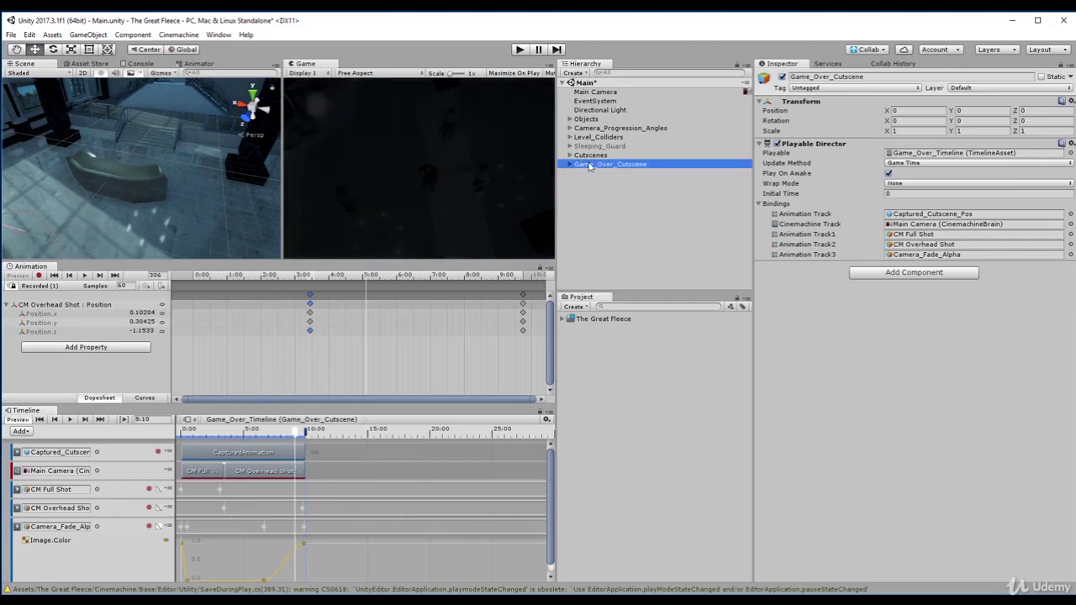
key(Right)
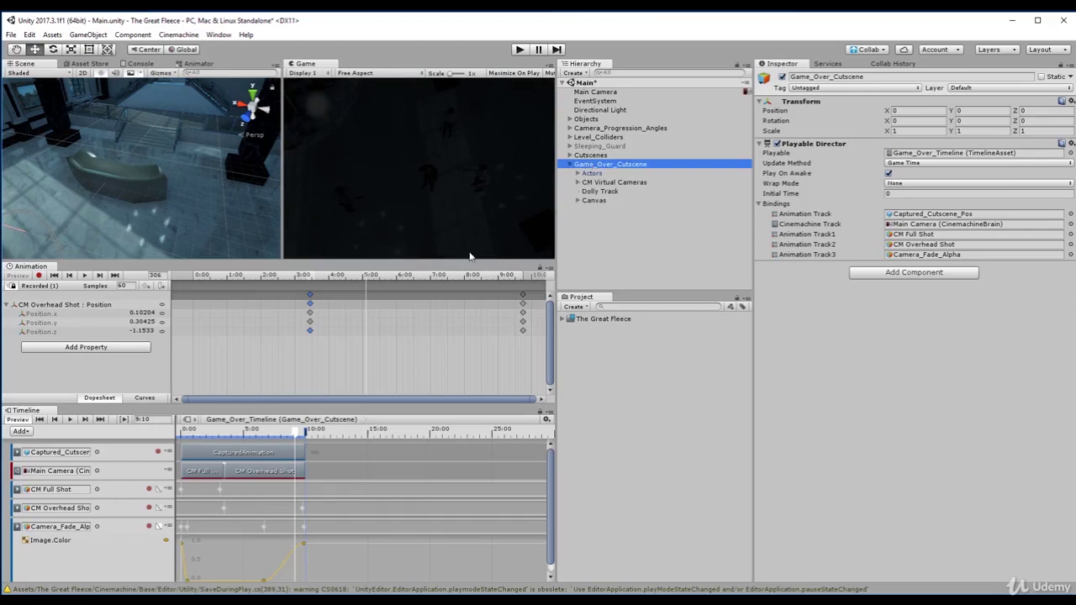
click(299, 434)
drag(299, 435, 307, 434)
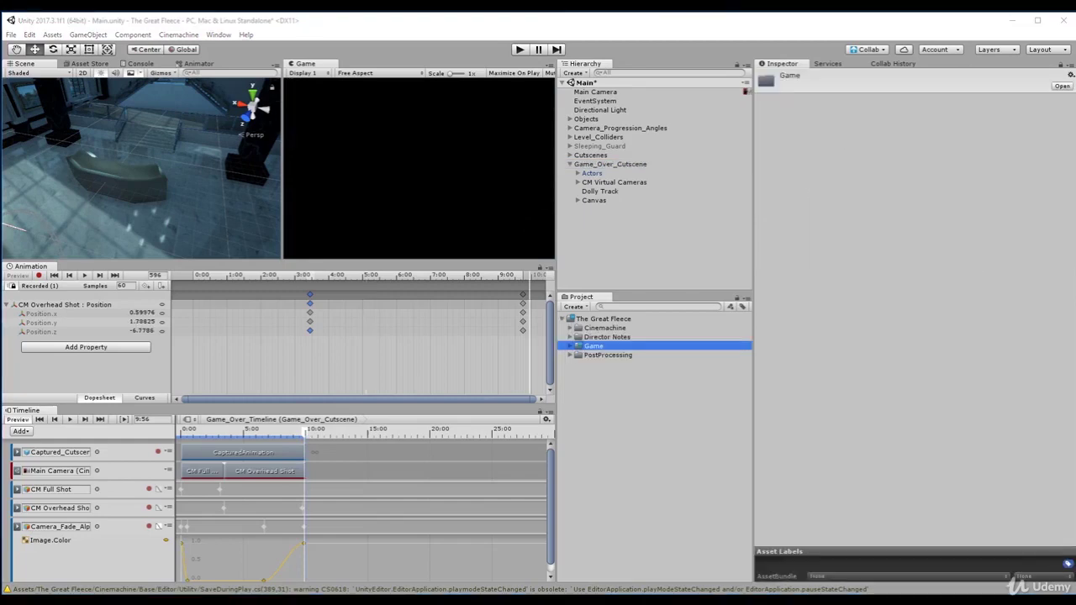
Step: Expand the project folders Game, Sprites and Win_Lose_Menu to reach the game-over menu sprites
double_click(606, 320)
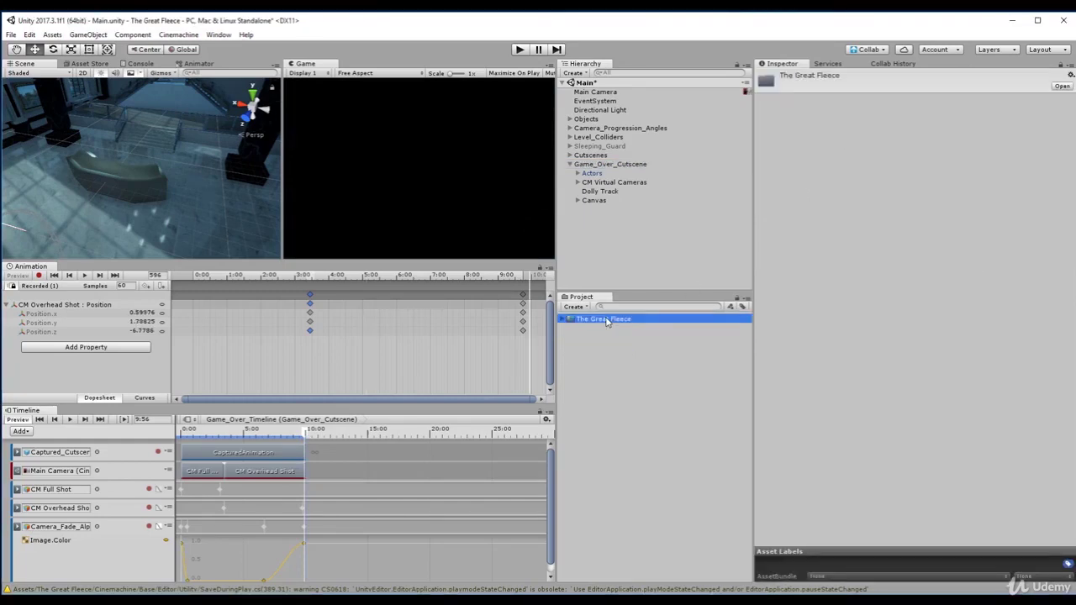
key(Right)
key(Down)
key(Down)
key(Down)
key(Right)
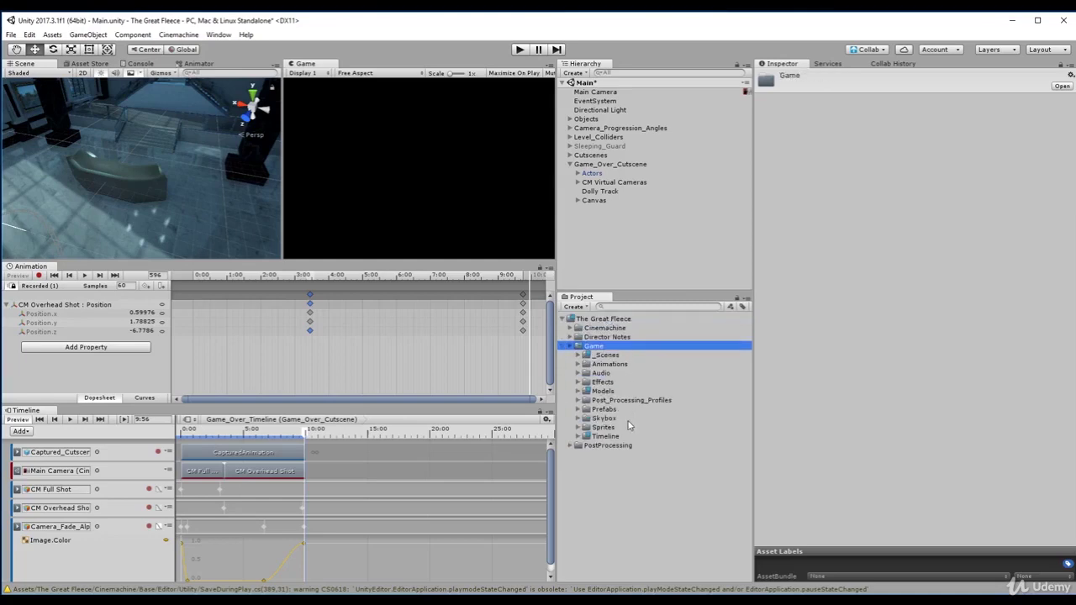
click(604, 427)
key(Right)
key(Down)
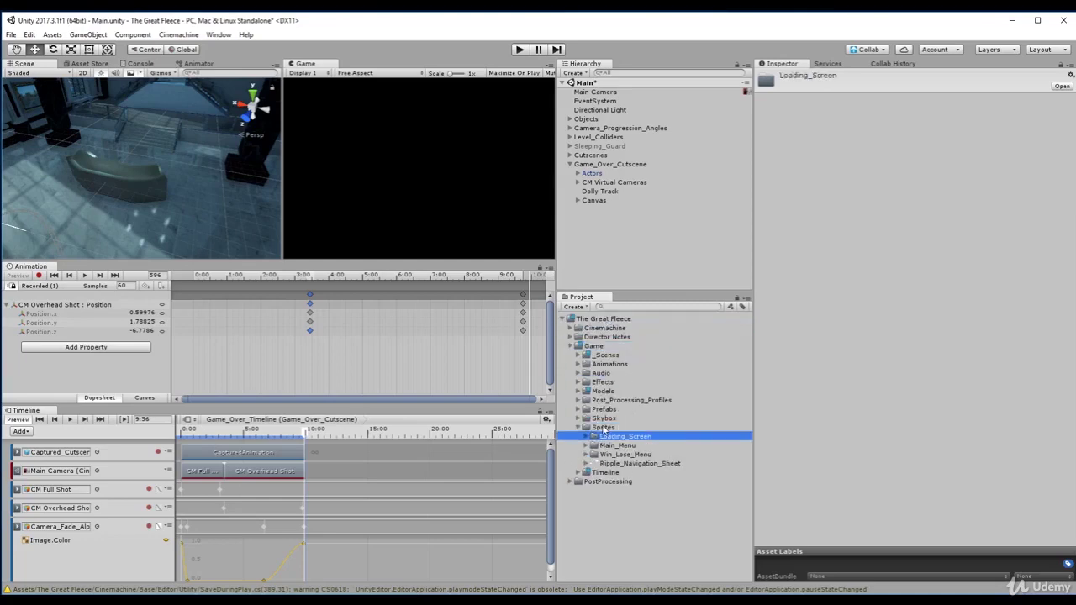
click(652, 446)
click(654, 455)
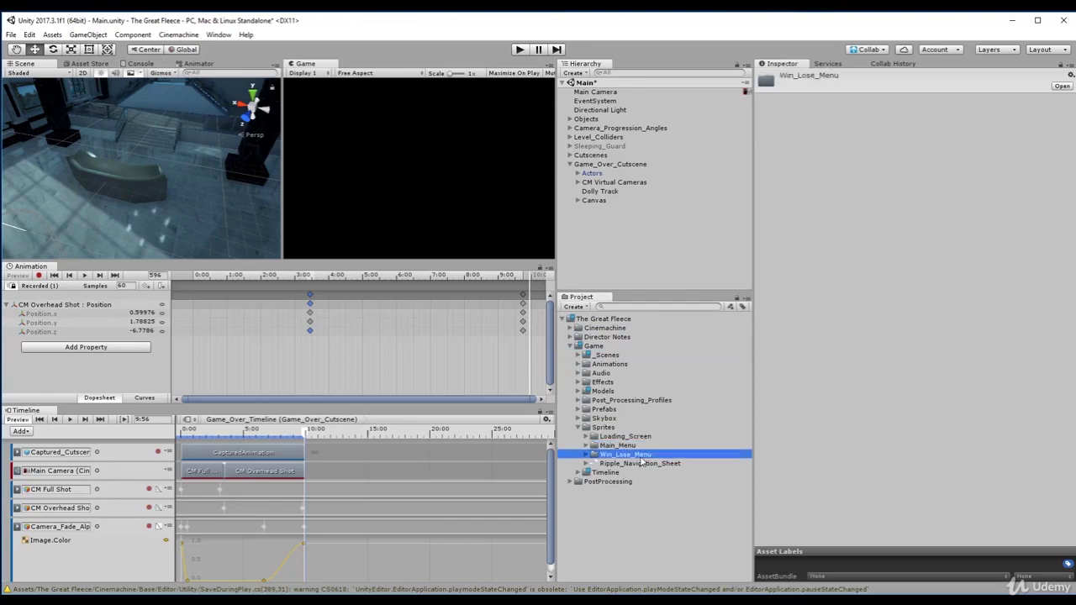
key(Right)
Step: Inspect the Congratulations_Text, Game_Over_Text, Quit_Button and Restart_Button sprites in the Win_Lose_Menu folder
click(644, 465)
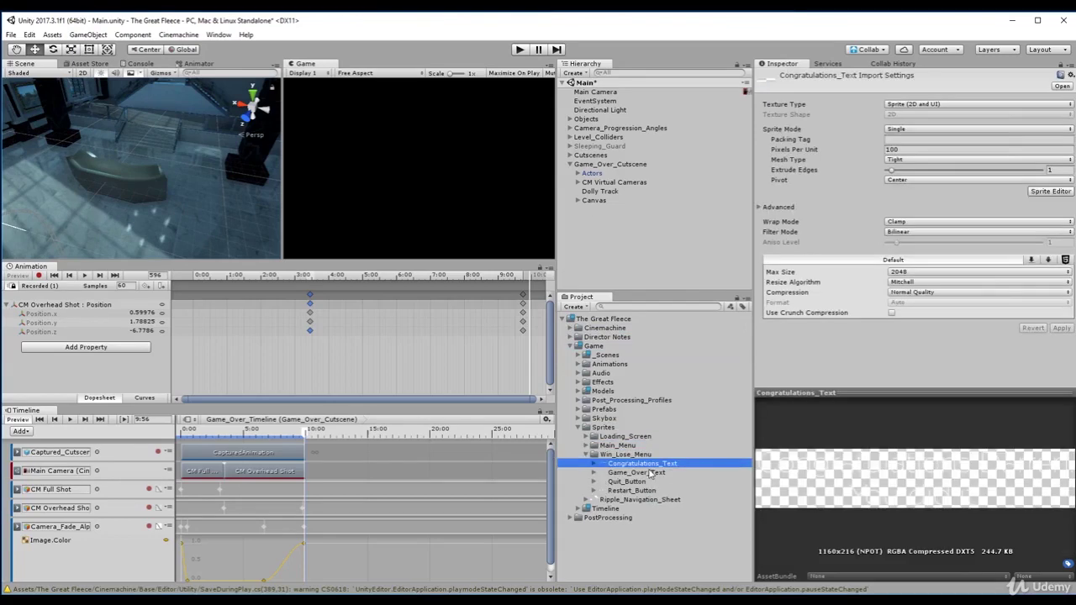
click(648, 472)
click(645, 481)
click(647, 488)
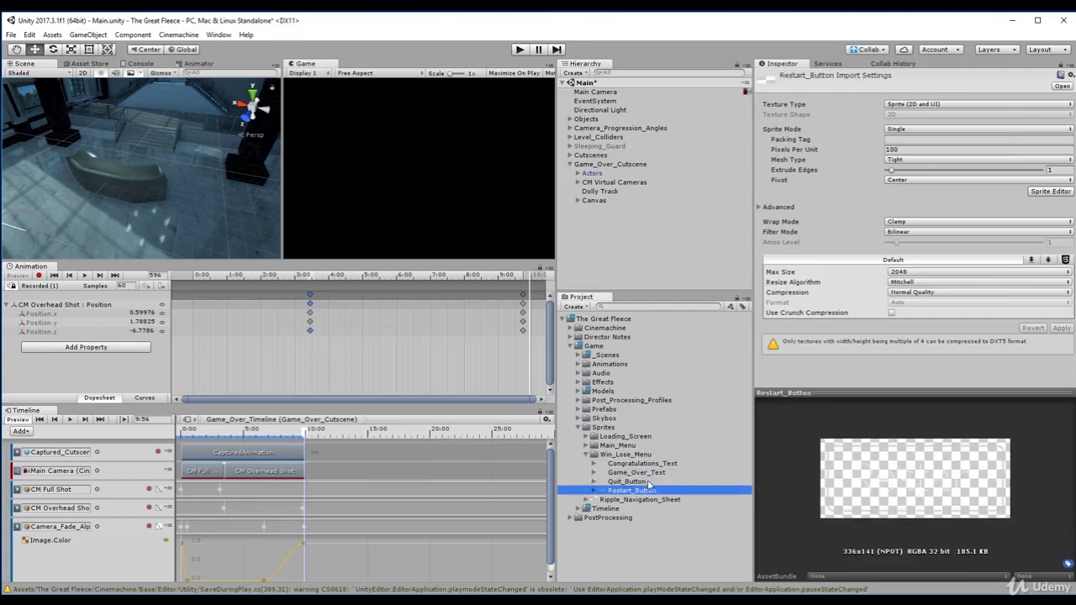
click(655, 481)
key(Down)
key(Up)
key(Down)
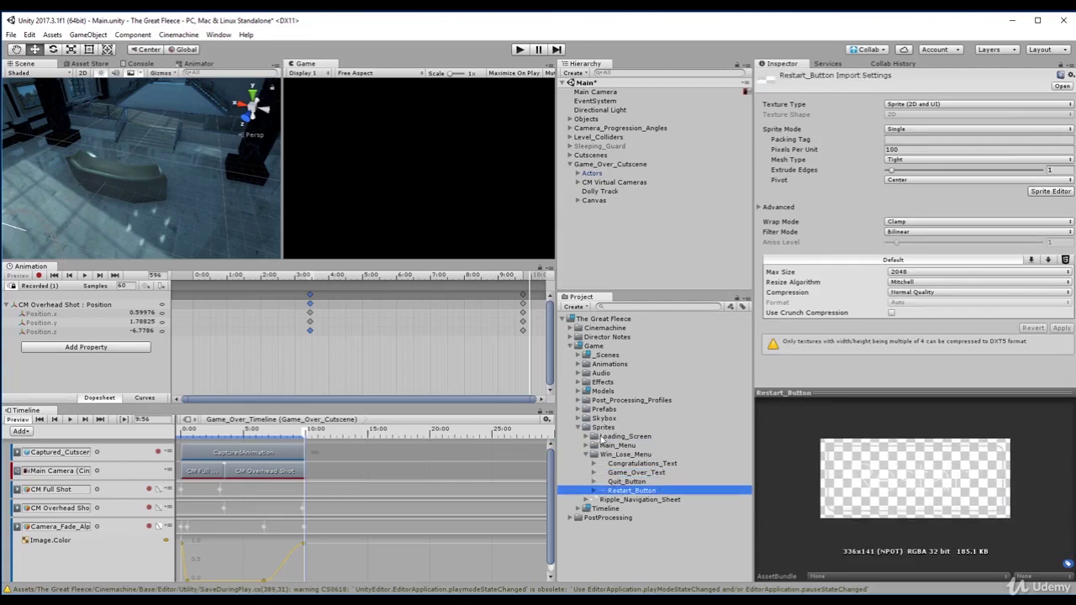
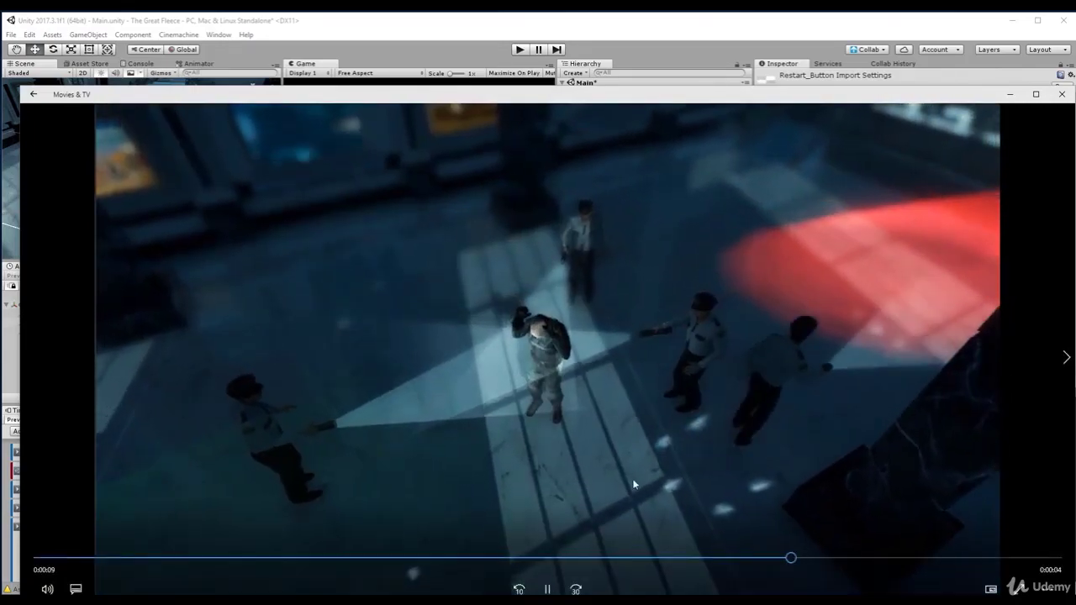
Step: Pause the reference video in Movies & TV at the Game Over menu, examine its layout and close the player
click(550, 589)
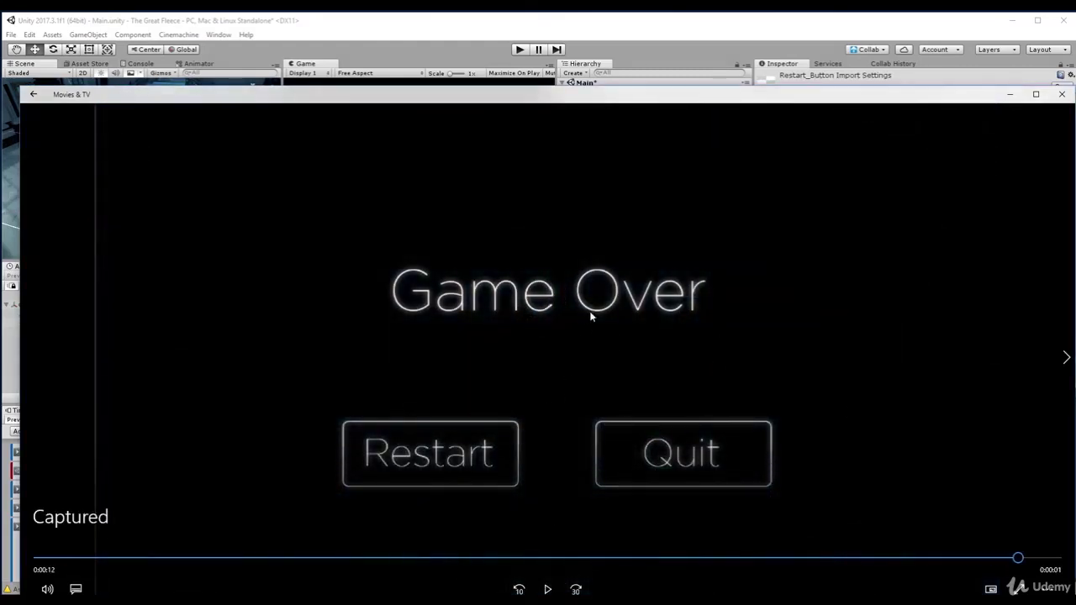
click(1060, 96)
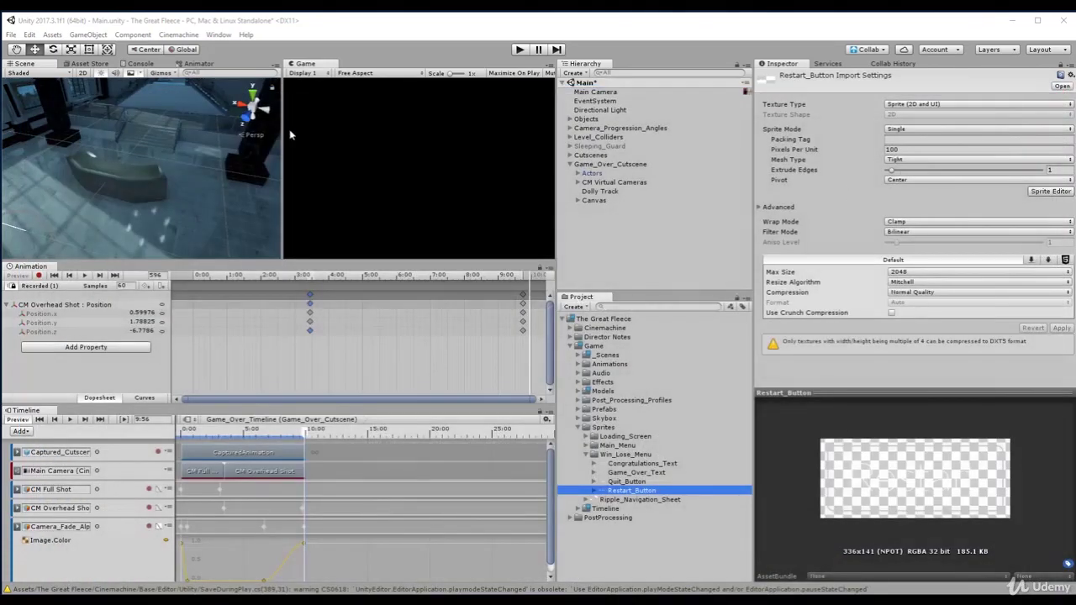
scroll(141, 161, down, 3)
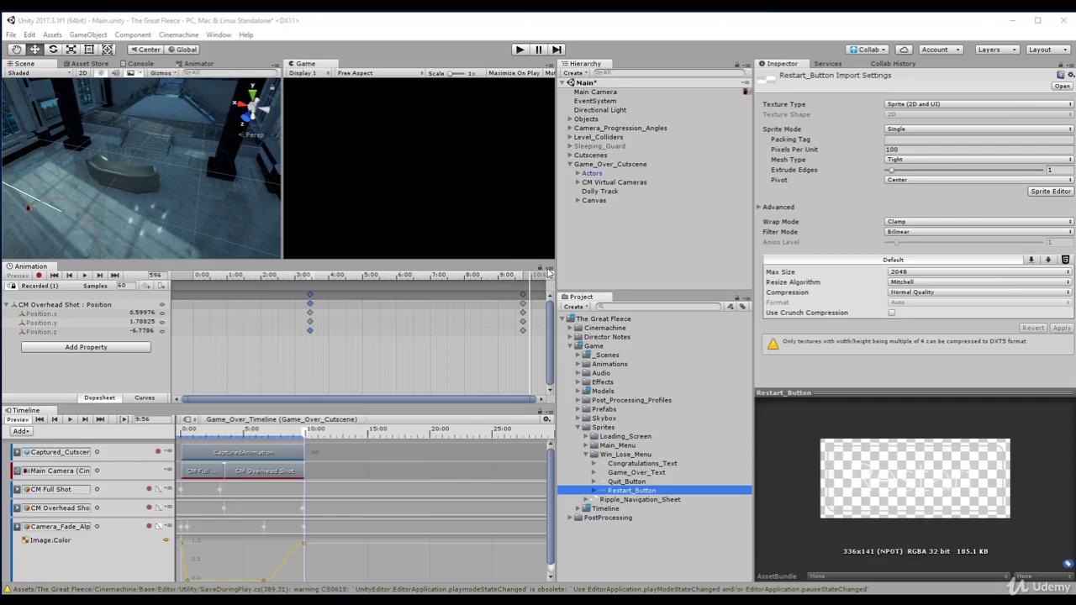
Step: Close the Animation and Timeline windows, and dock the Game view beneath the Scene view with a taller preview area
click(548, 270)
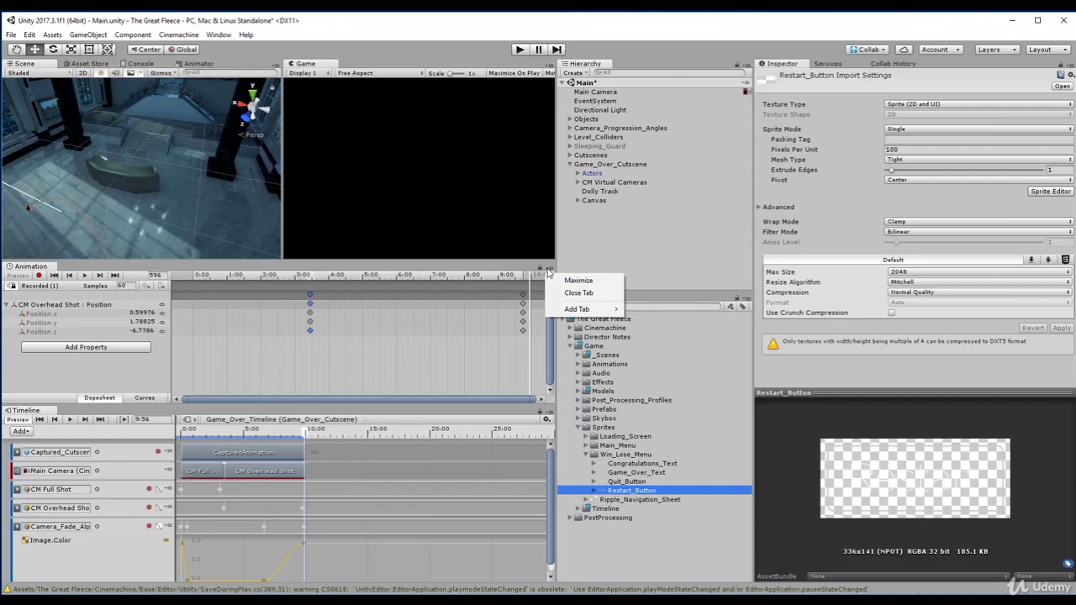
click(578, 293)
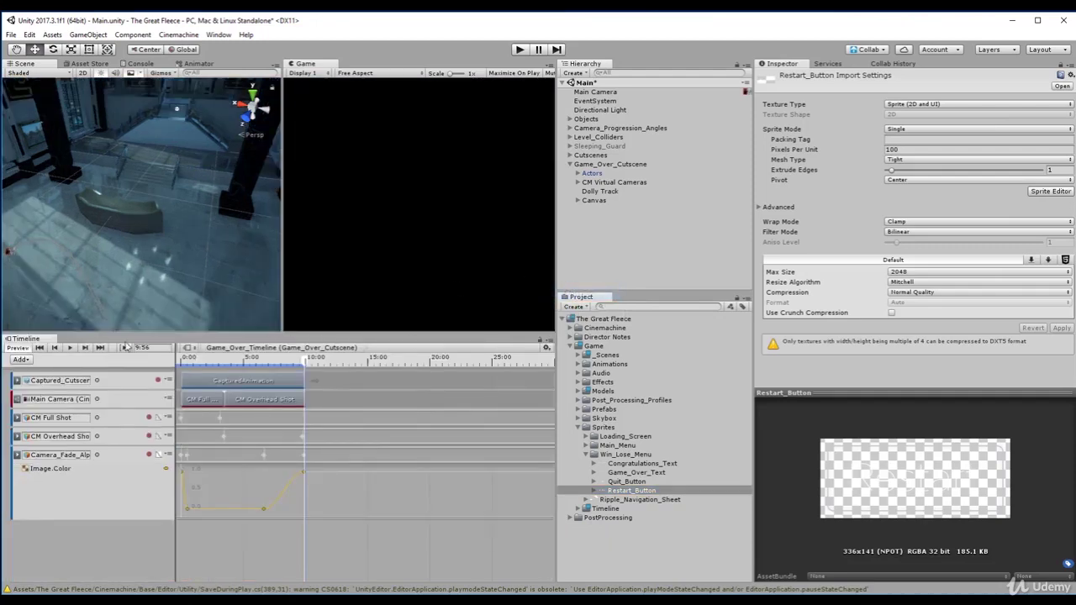
right_click(49, 337)
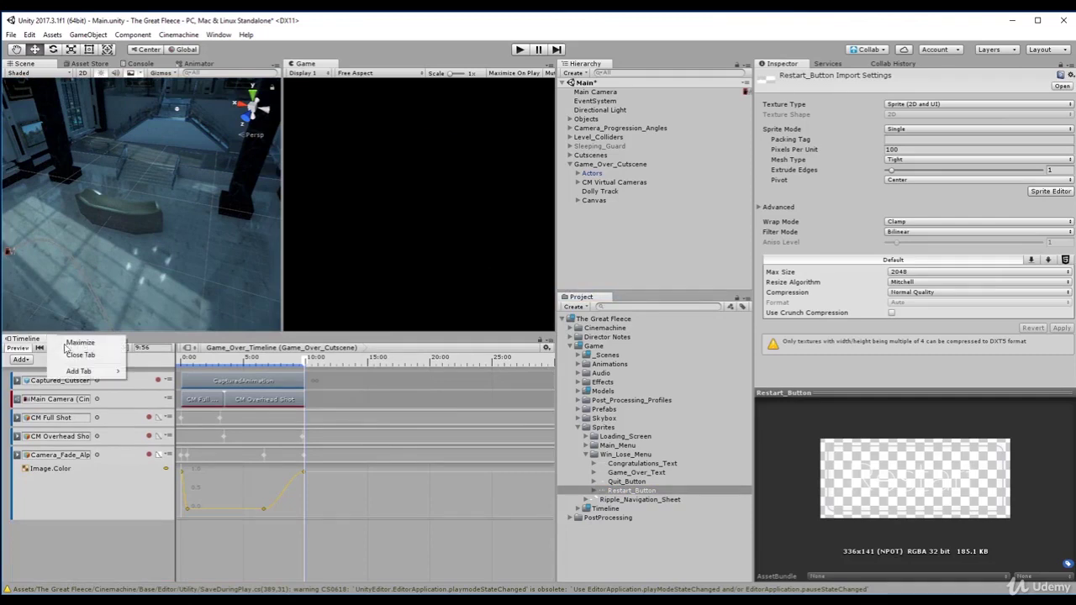
click(67, 355)
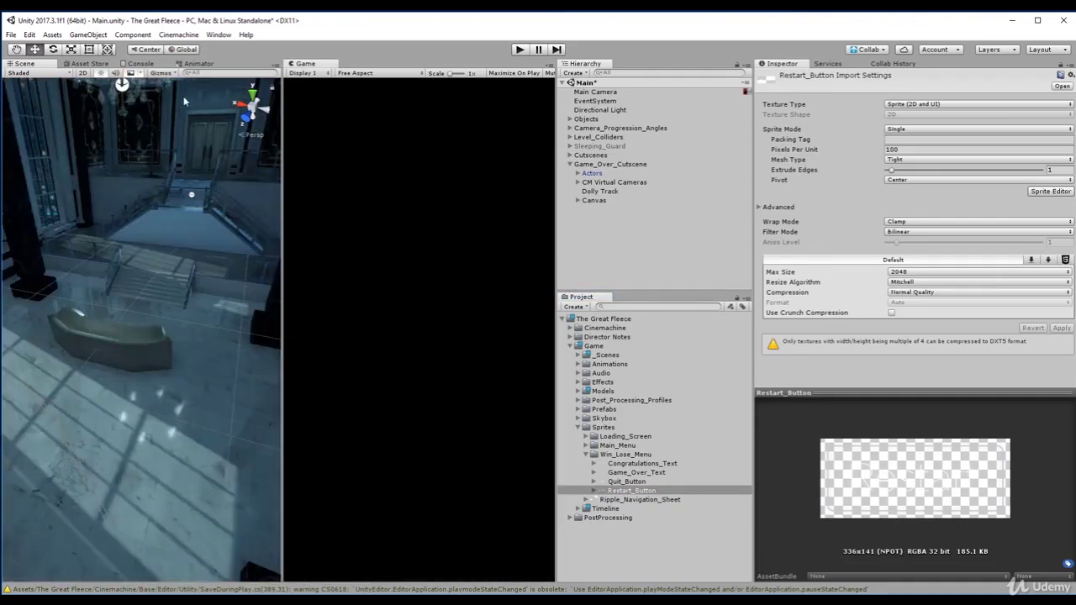
drag(317, 67, 248, 562)
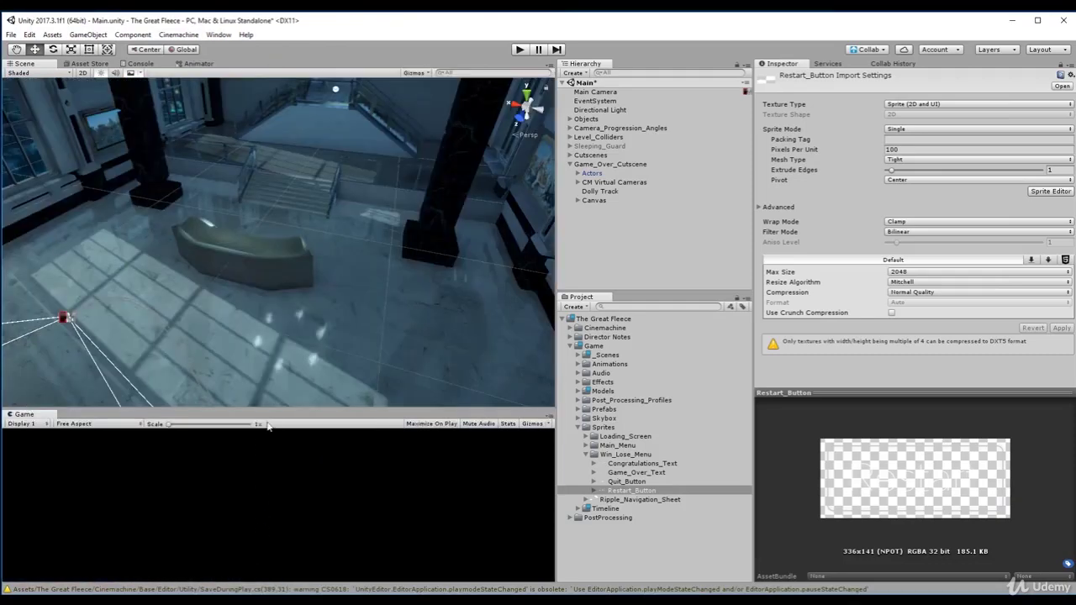
drag(278, 411, 293, 295)
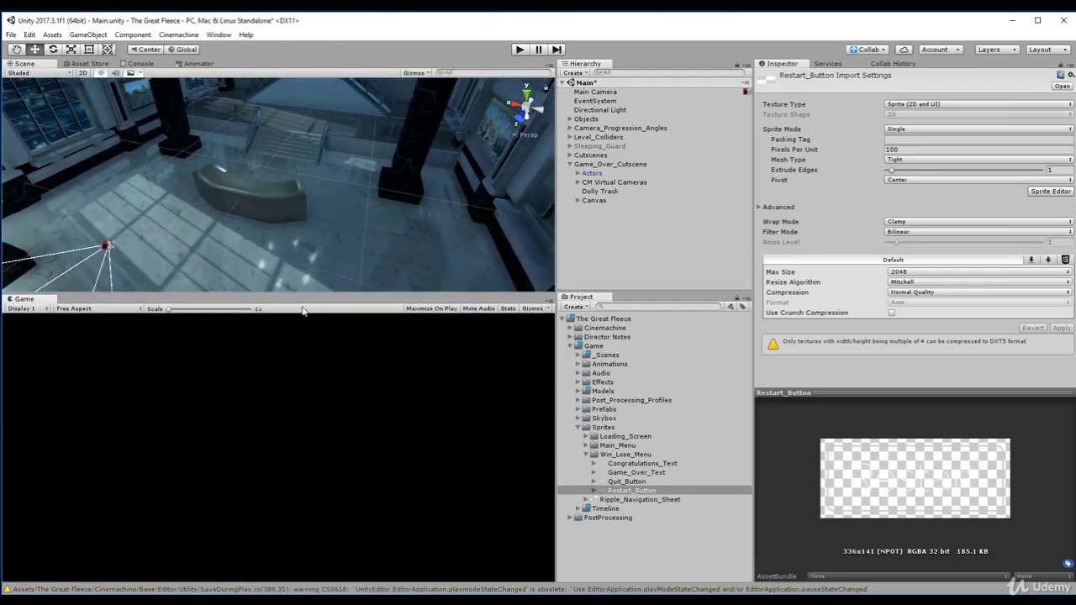
Step: Add a UI Image under the Canvas of Game_Over_Cutscene and name it Game_Over_Img
click(614, 200)
click(643, 210)
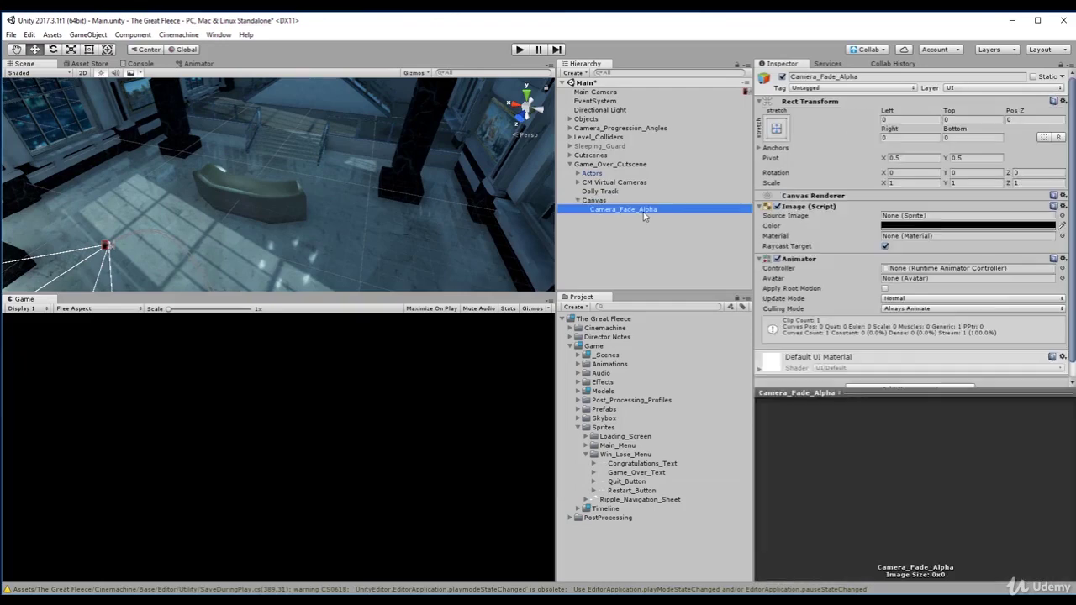
key(Up)
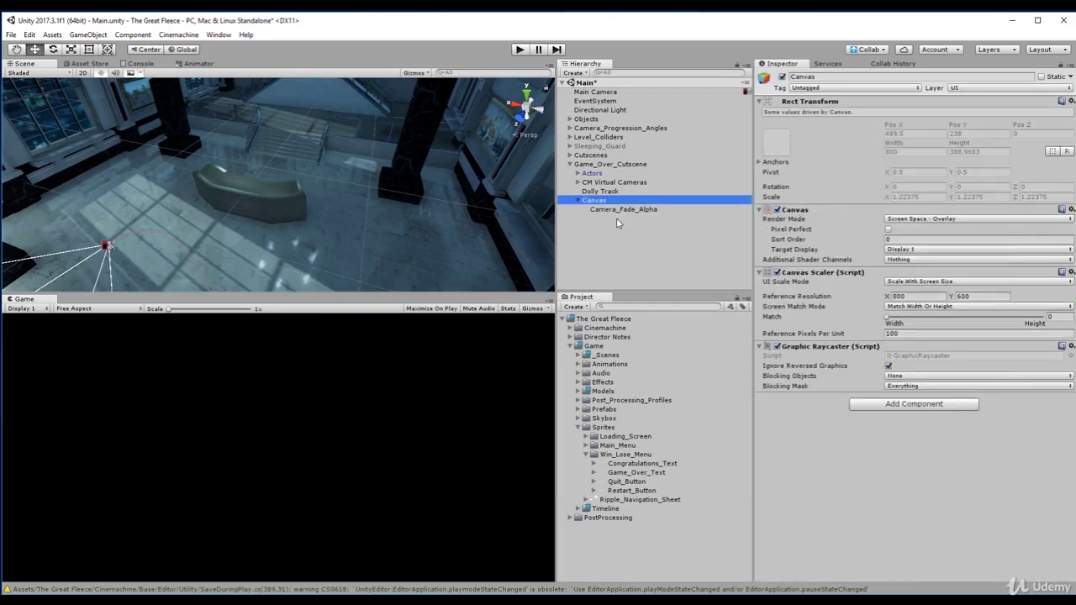
key(Down)
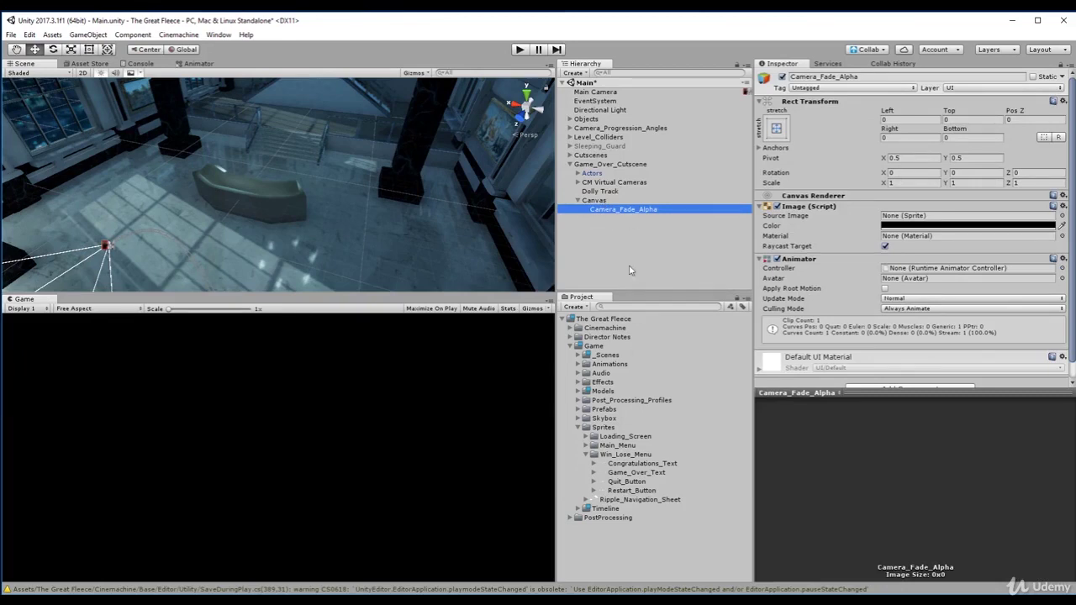
click(596, 201)
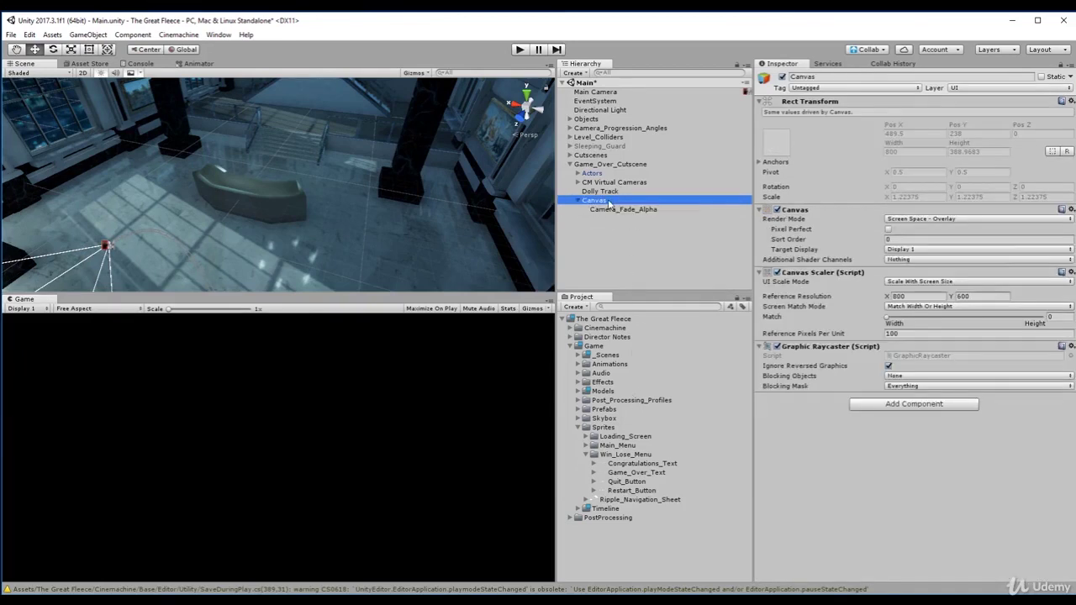
right_click(611, 204)
mouse_move(690, 381)
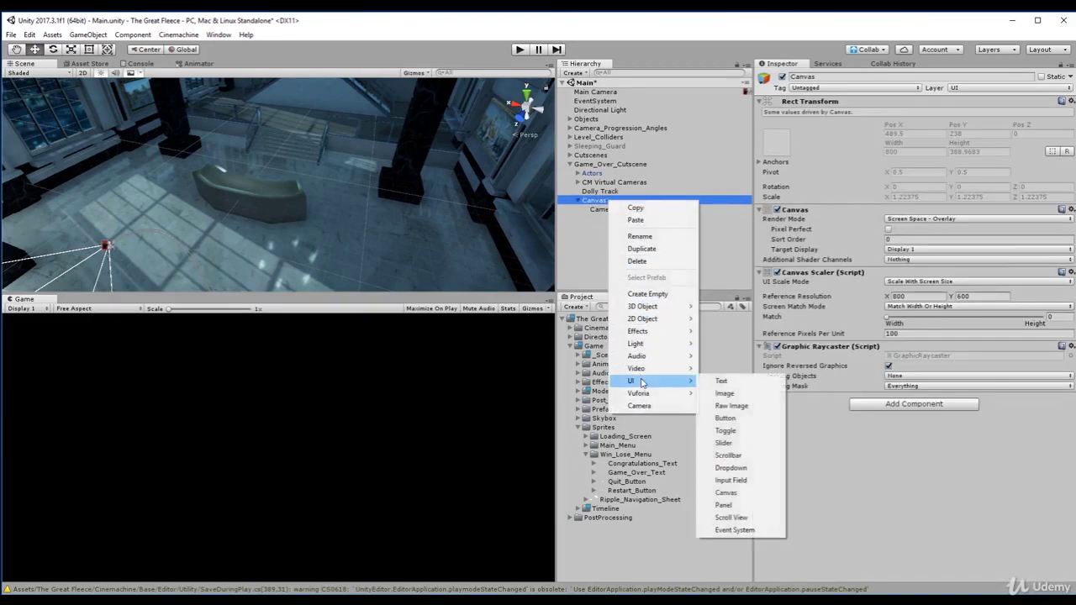
click(721, 394)
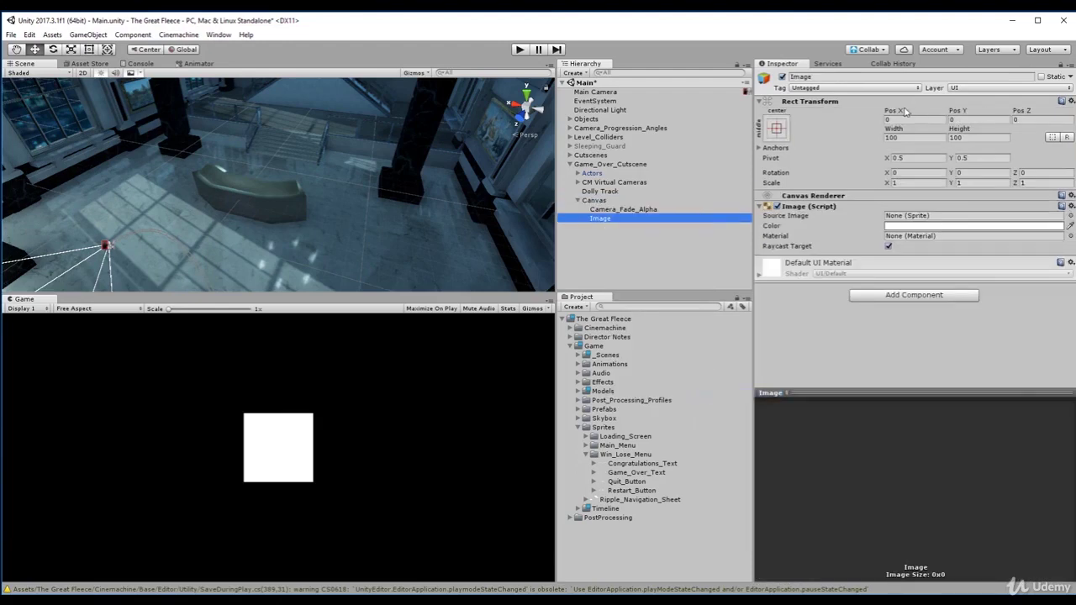
click(869, 79)
text(Game_Over_)
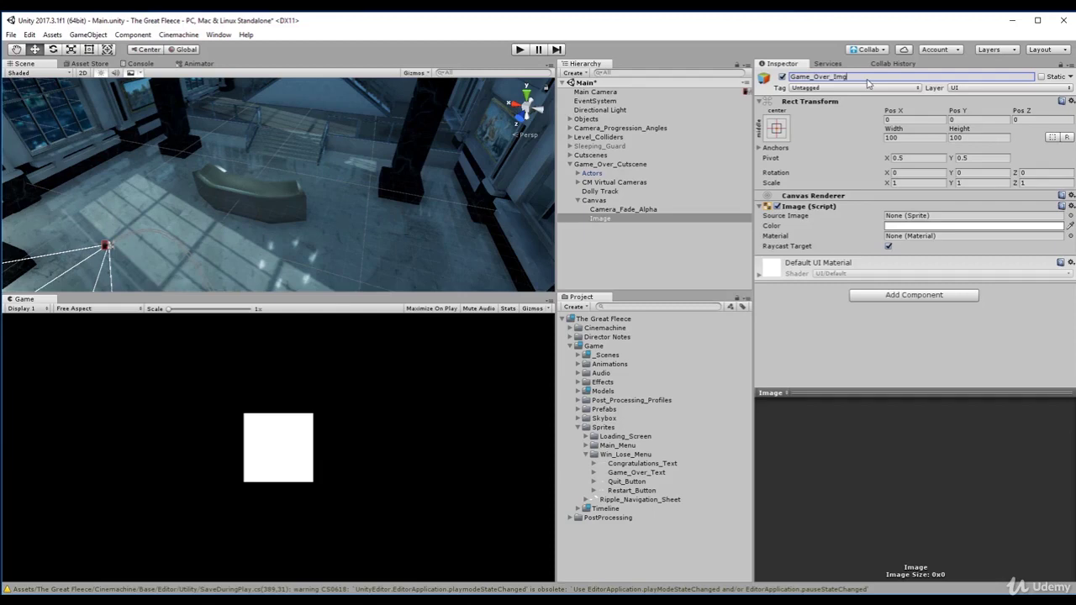
key(Return)
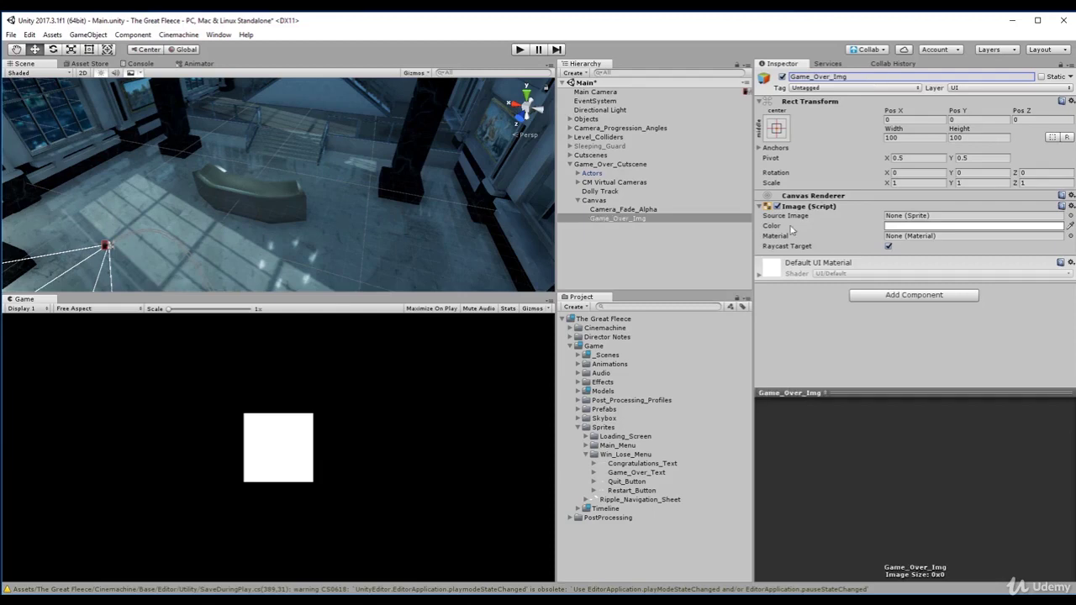
Step: Assign the Game_Over_Text sprite as Game_Over_Img's source image and enable Preserve Aspect
drag(636, 473, 895, 220)
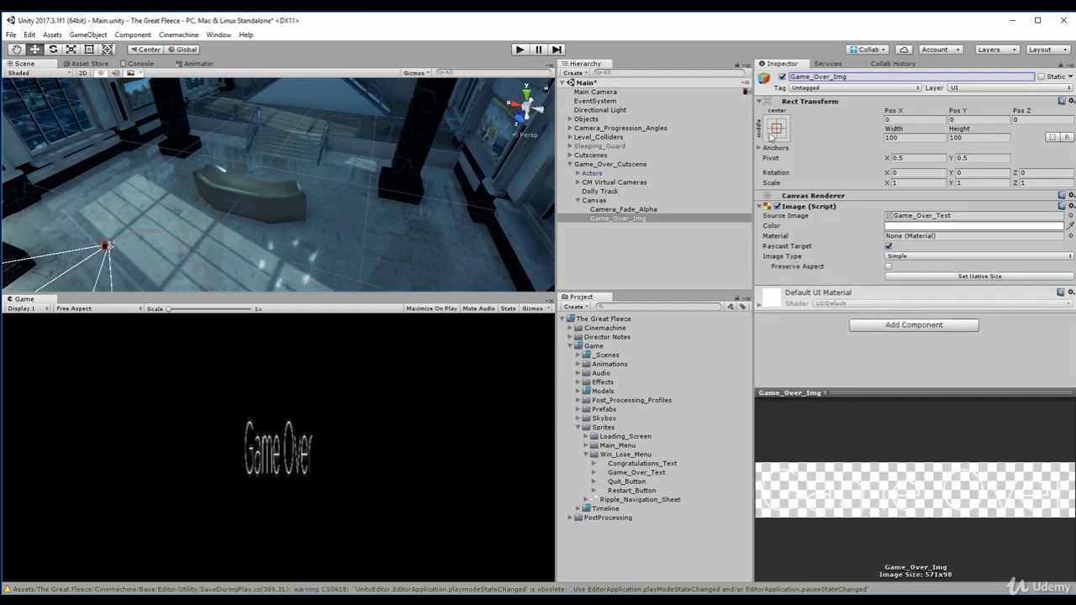
click(854, 76)
click(862, 78)
key(BackSpace)
key(BackSpace)
key(BackSpace)
click(889, 267)
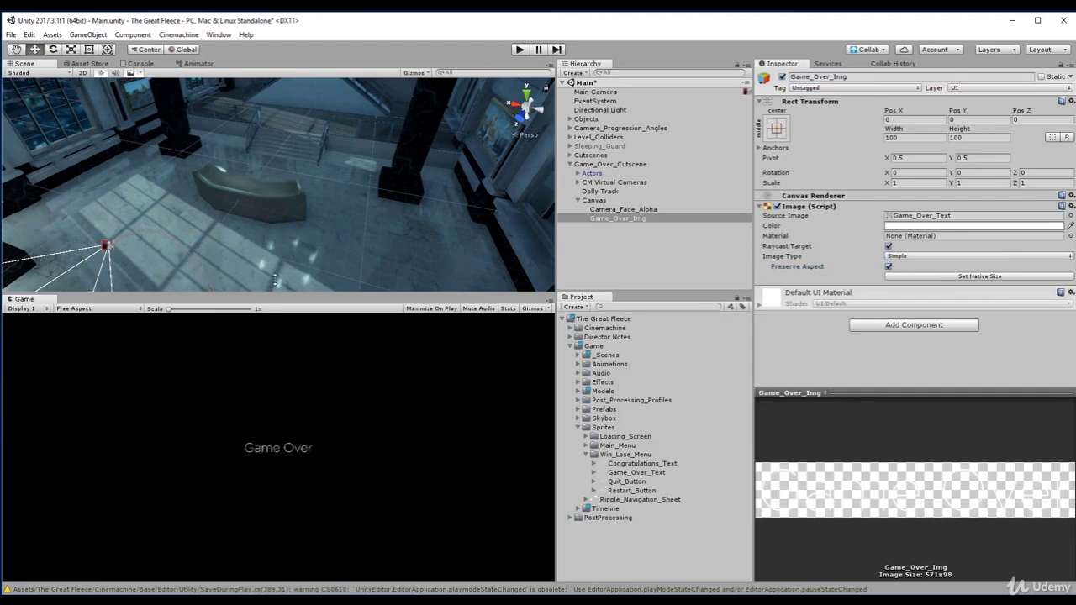
Step: Enlarge the Game view further and set the width of Game_Over_Img to 250
drag(271, 290, 294, 243)
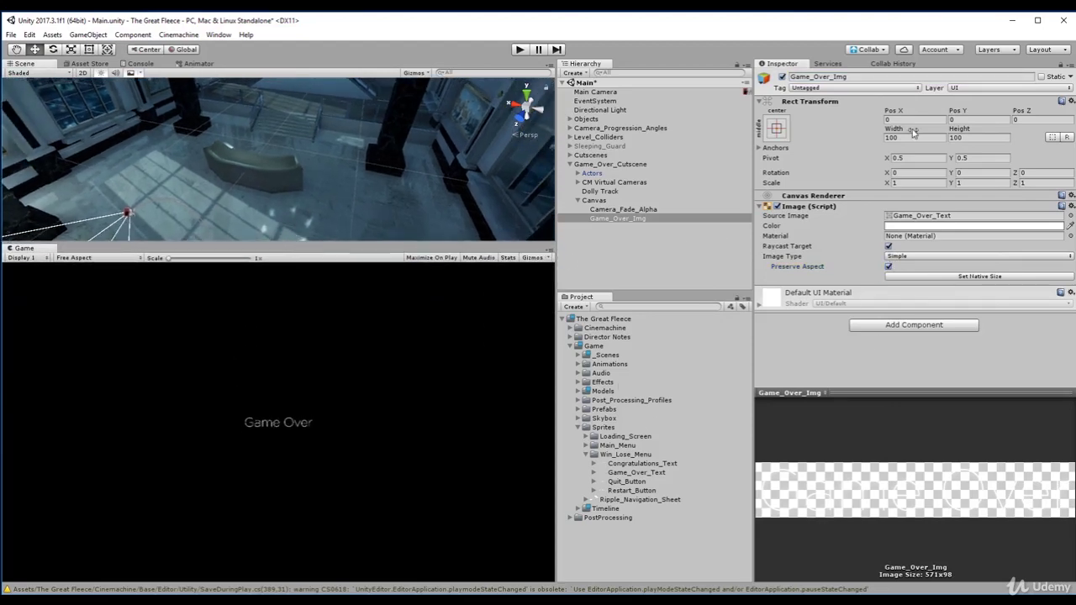
click(778, 127)
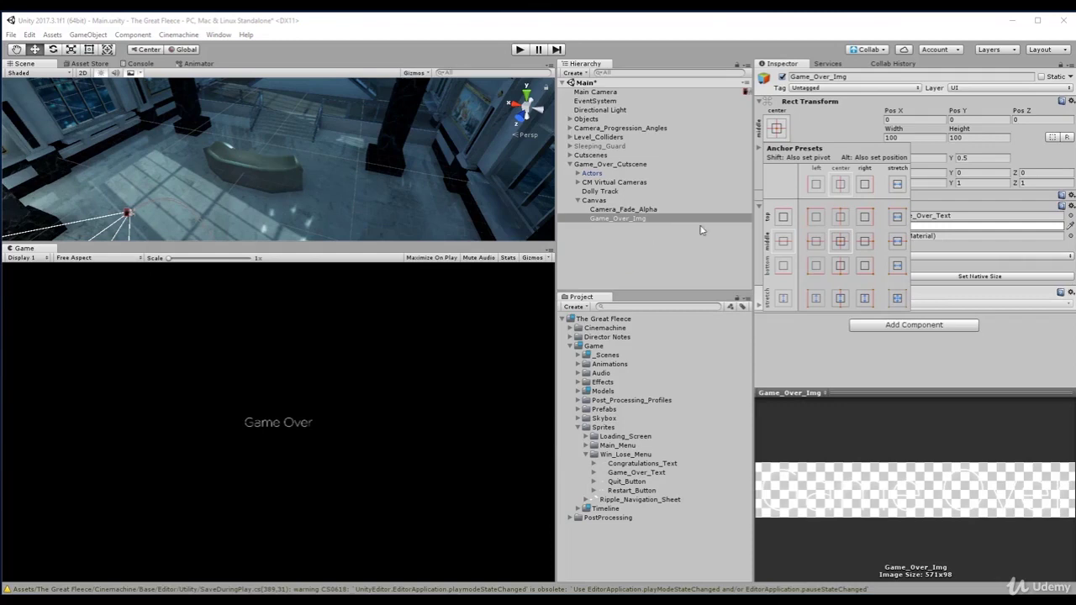
click(825, 129)
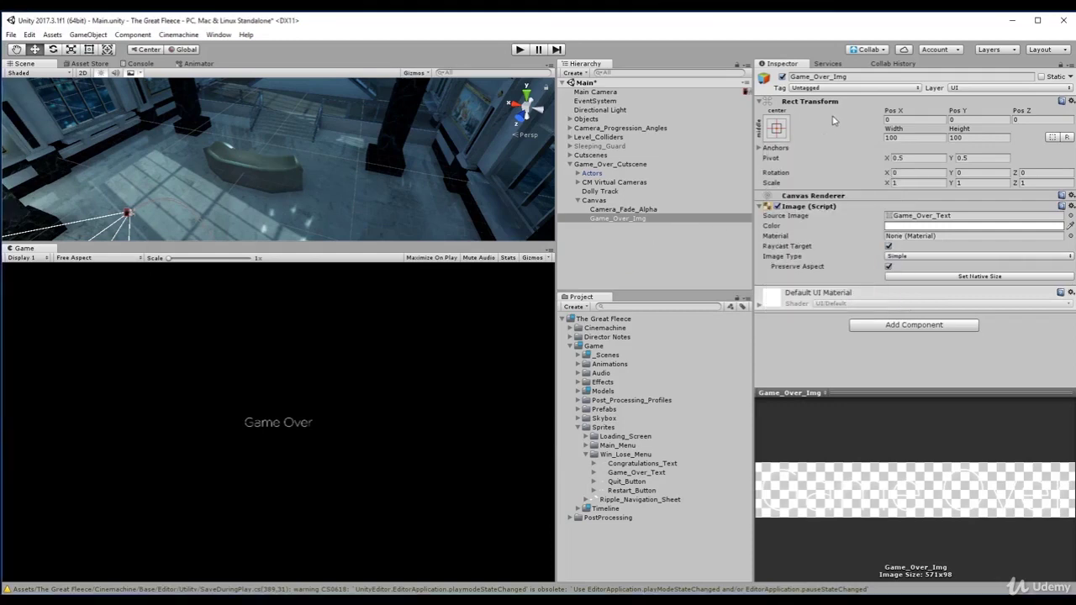
click(900, 137)
text(250)
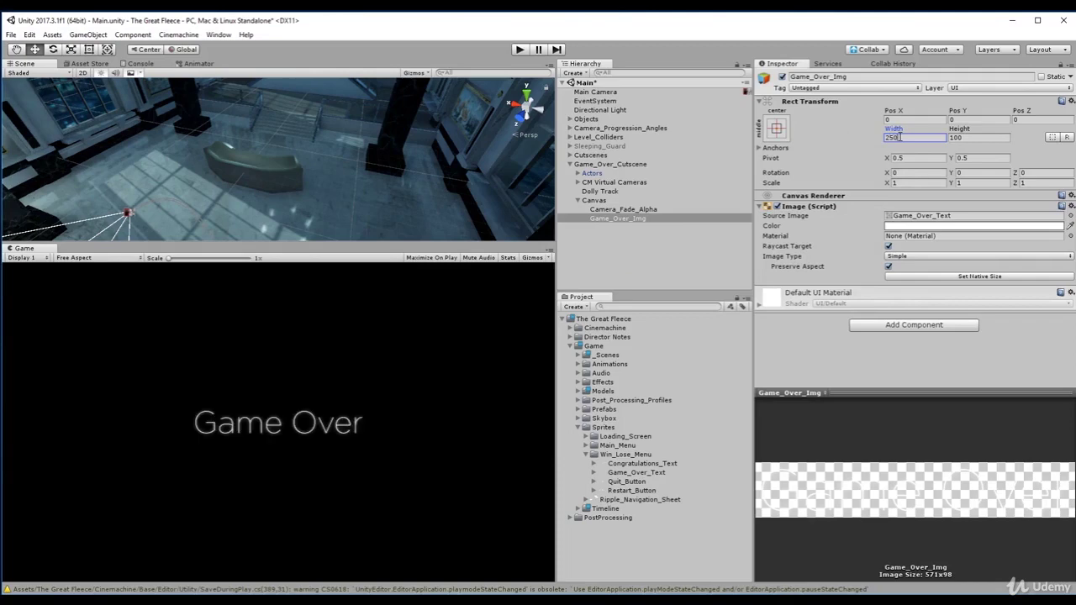
Step: Set the height of Game_Over_Img to 250, and add a UI Button under the Canvas of Game_Over_Cutscene
text(50)
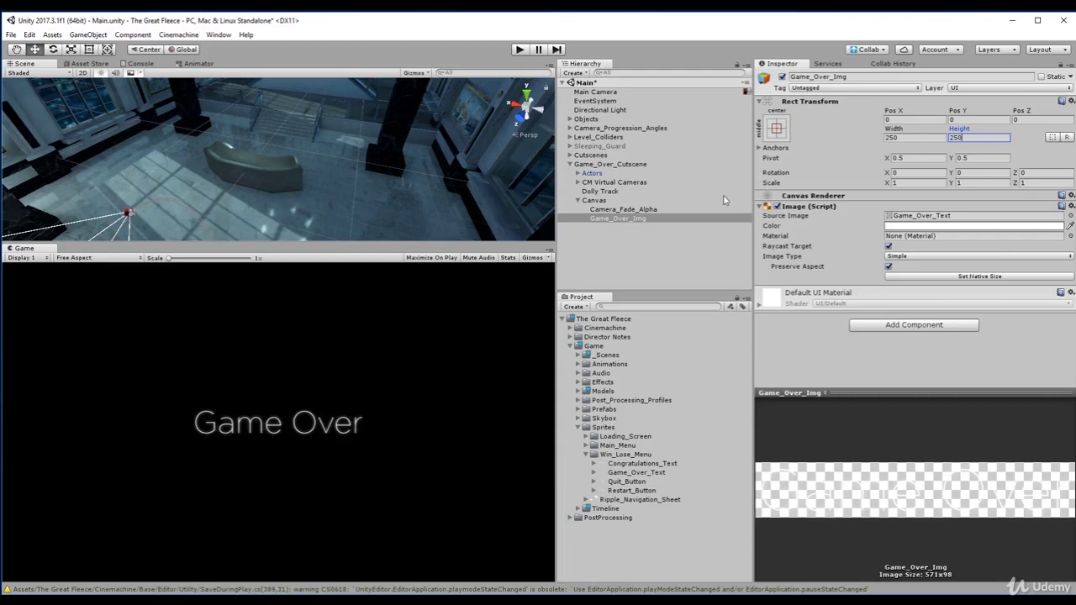
click(610, 201)
right_click(617, 202)
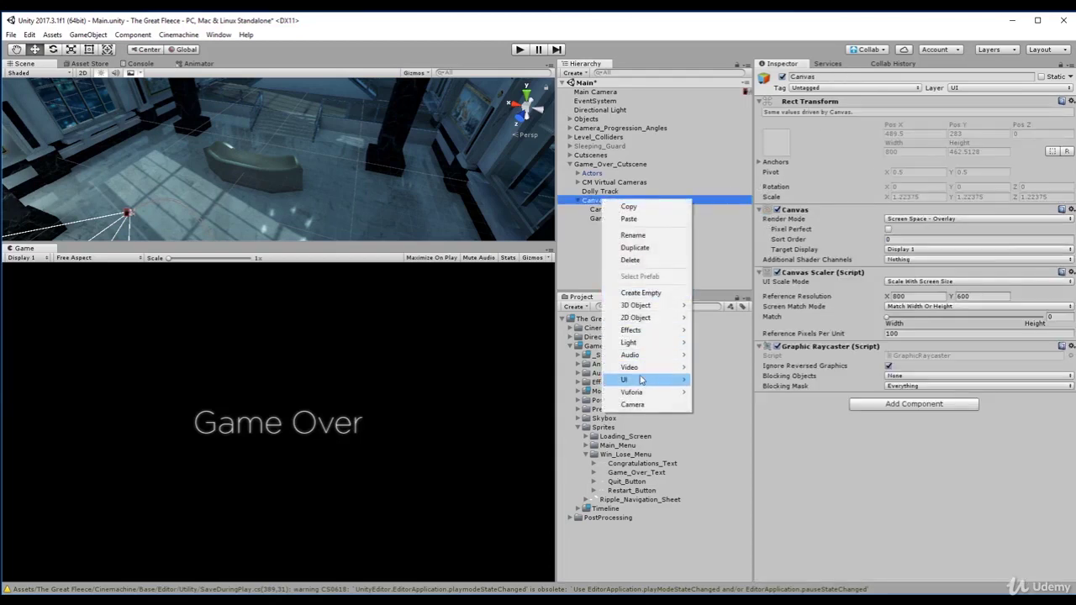
mouse_move(641, 380)
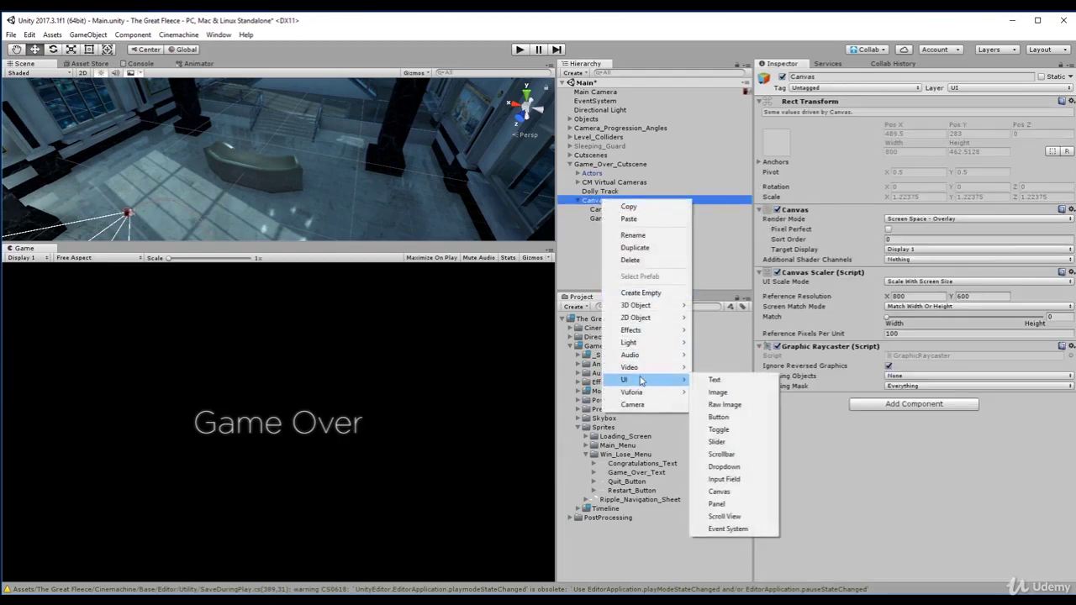
click(716, 417)
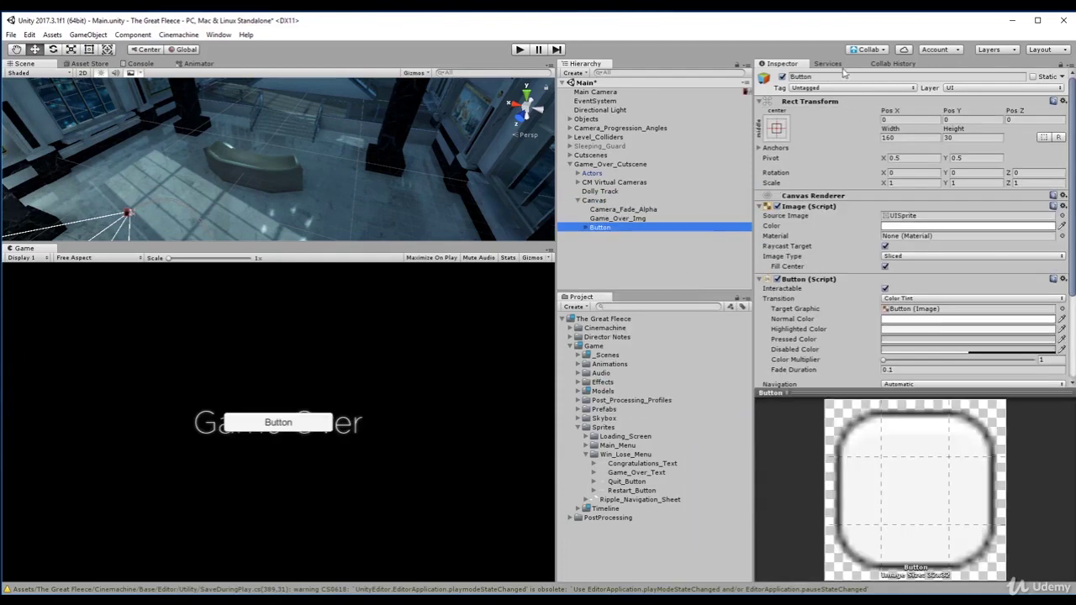
Step: Close the reference video and rename the new button as Restart_Button
click(837, 76)
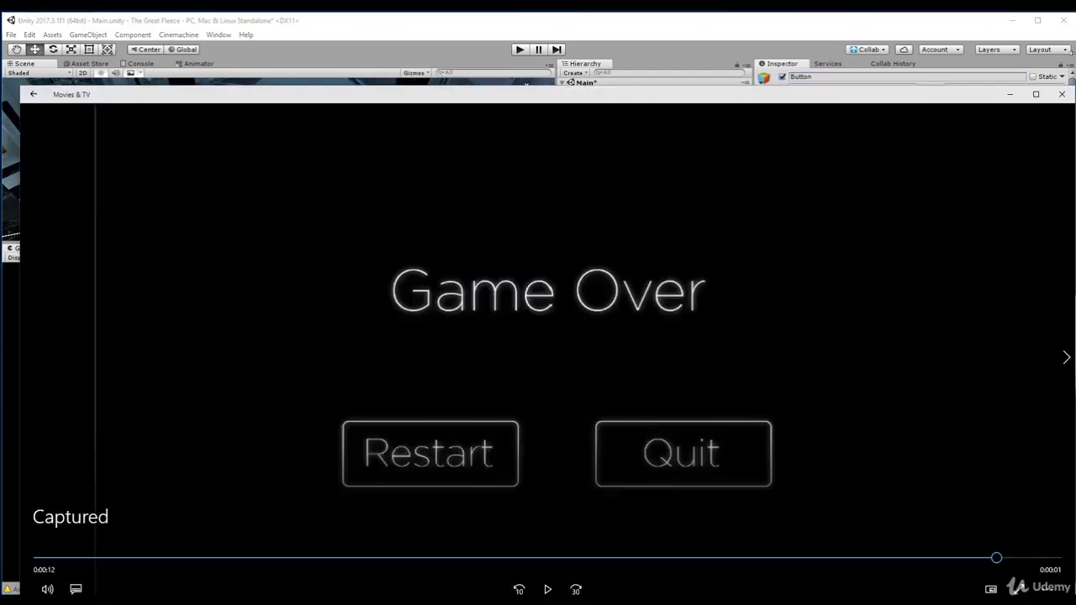
click(1061, 94)
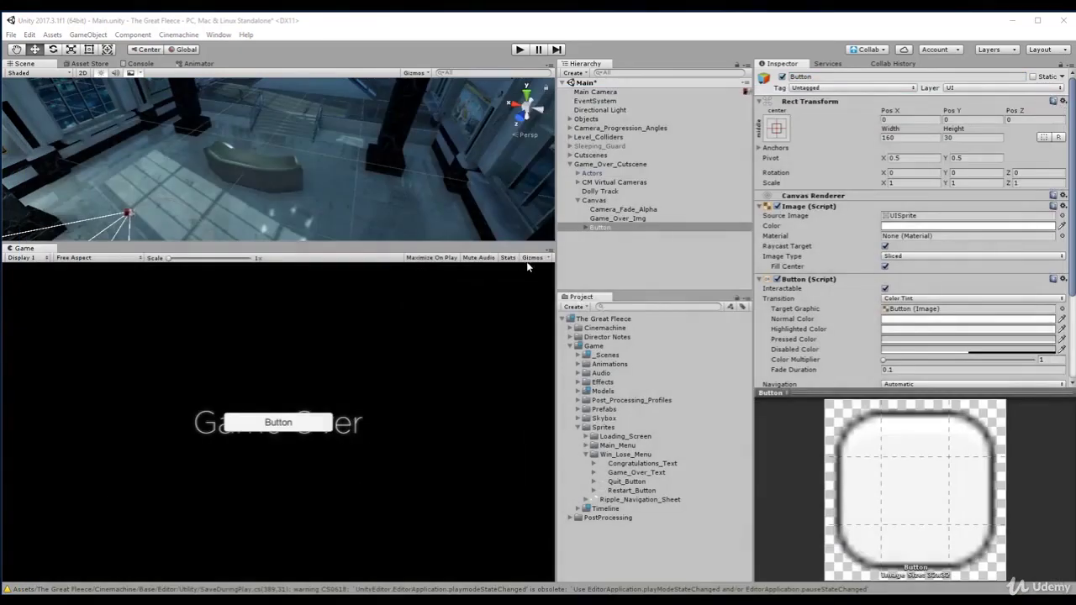
click(825, 77)
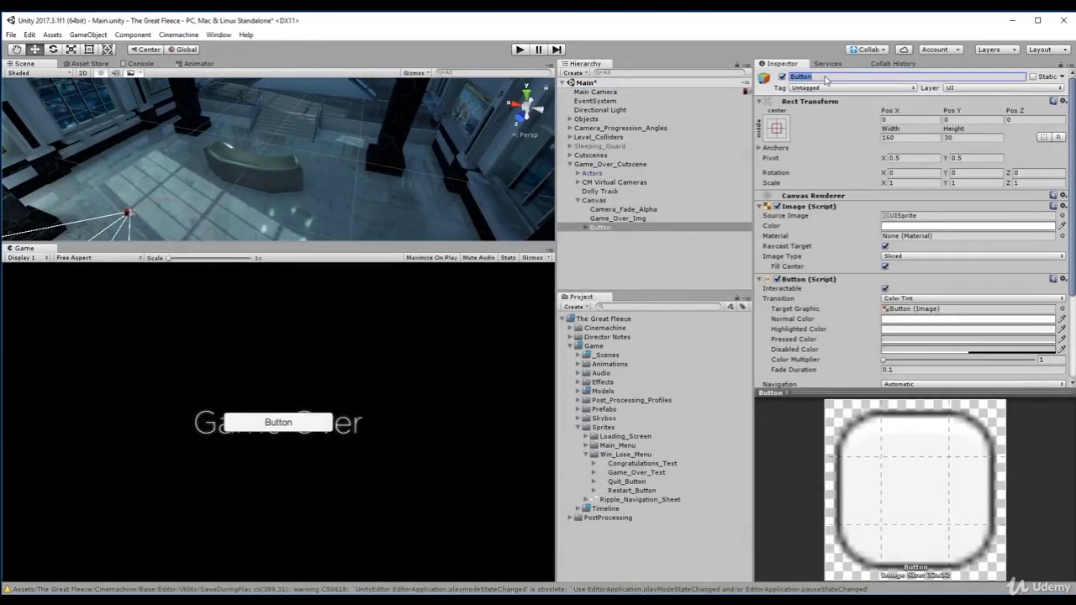
text(Restart_)
key(Return)
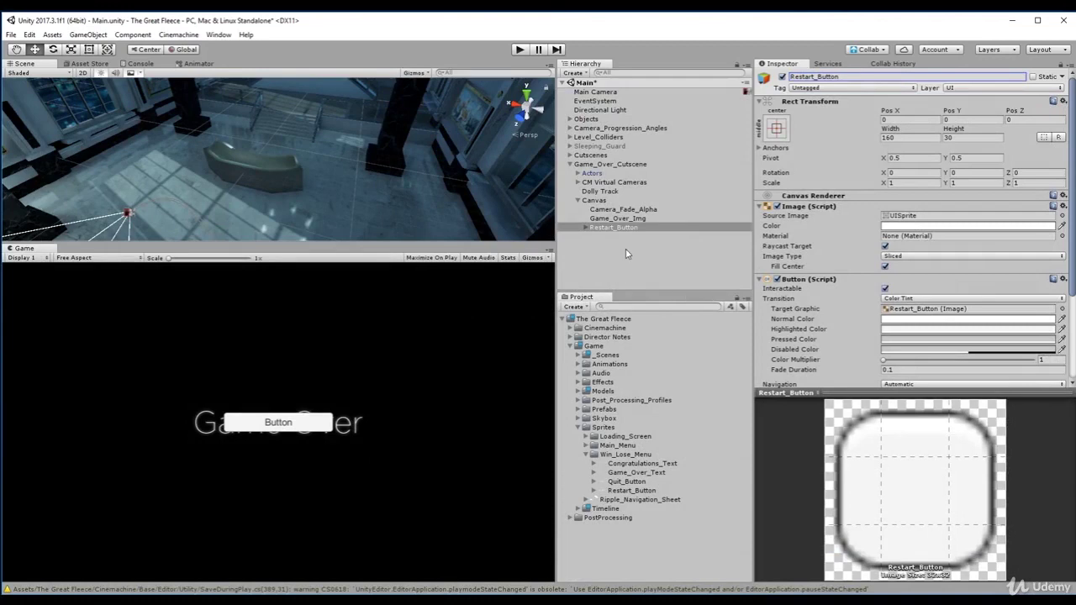
Step: Assign the Restart_Button sprite to the button's image with Preserve Aspect enabled, and lower the button to about Pos Y -59.75
click(891, 216)
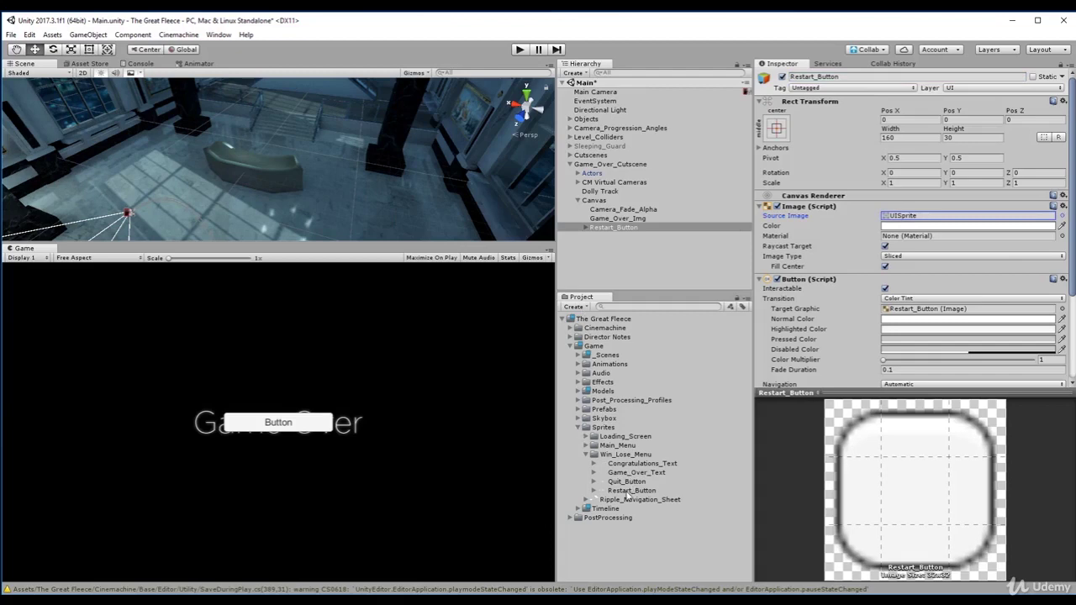
drag(629, 490, 890, 218)
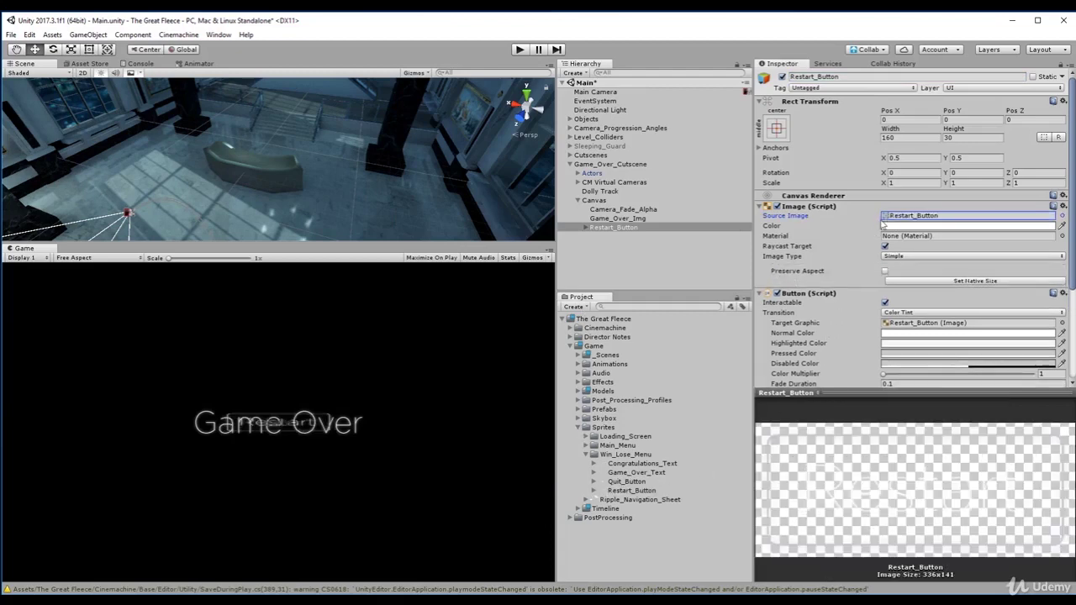
right_drag(376, 191, 346, 201)
scroll(348, 206, up, 3)
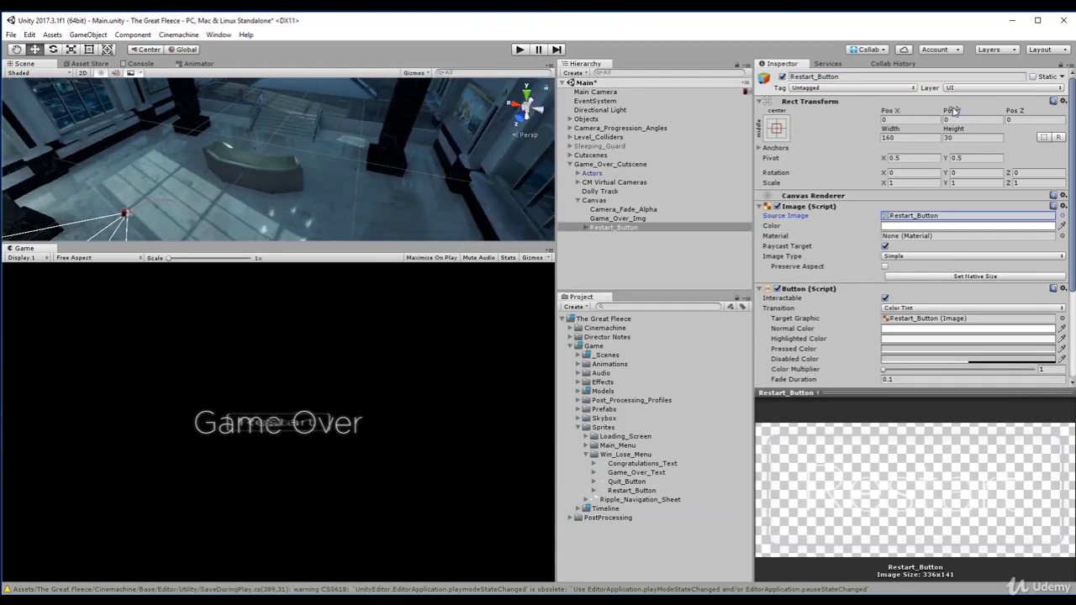
drag(936, 110, 901, 158)
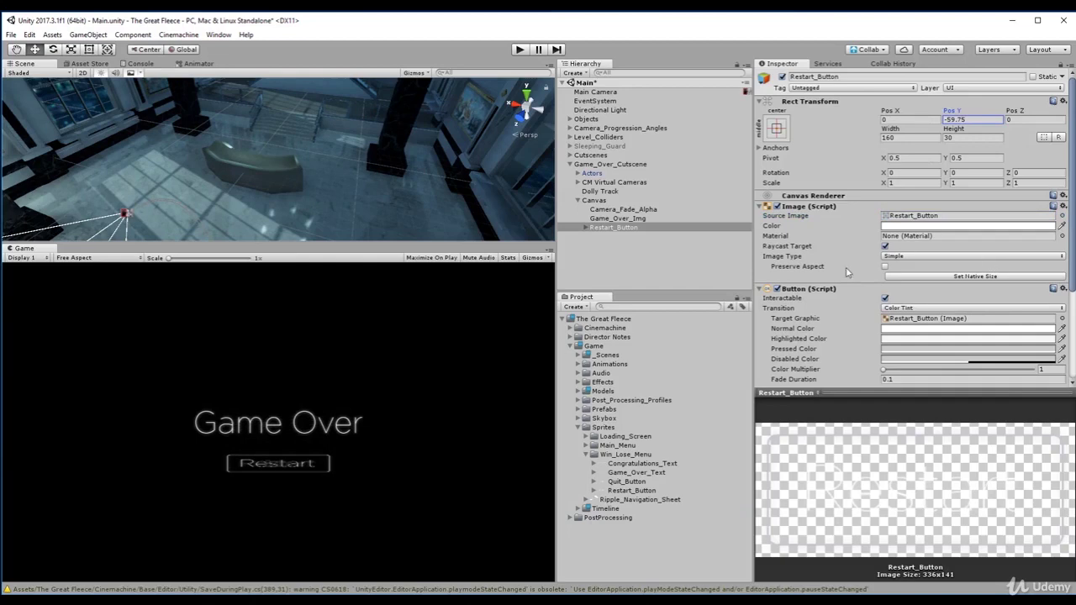
click(884, 267)
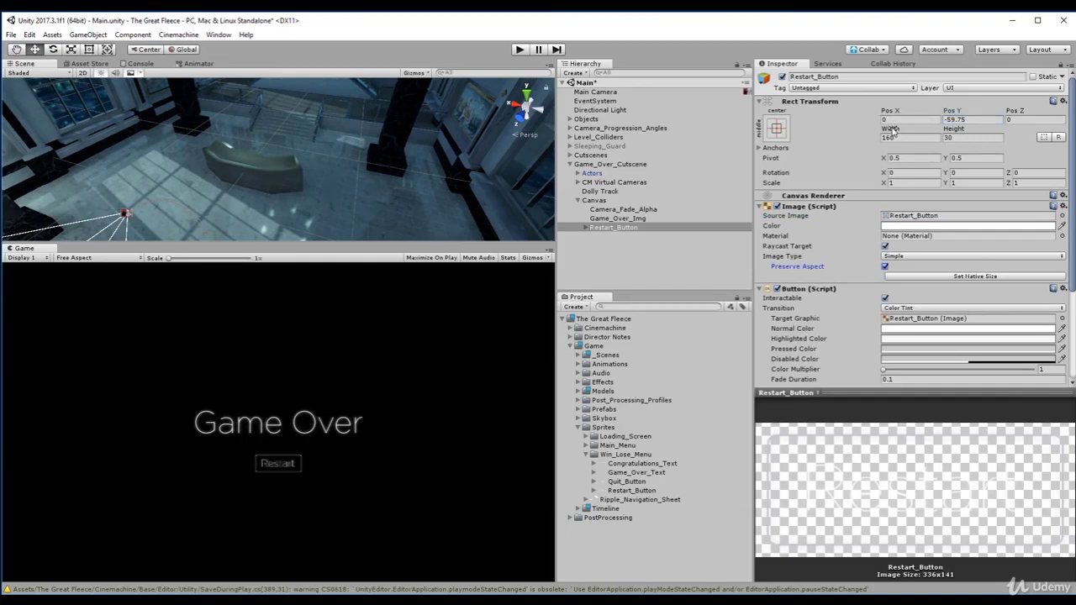
Step: Shift Restart_Button to one side of the canvas centre by setting its Pos X to -60
drag(893, 111, 664, 201)
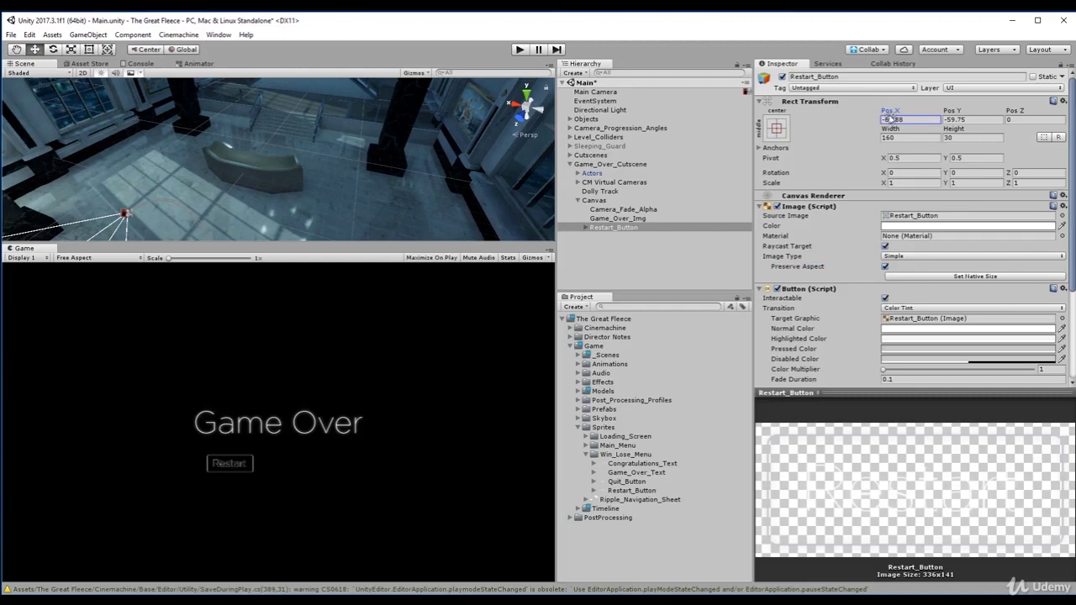
drag(888, 111, 932, 114)
text(-70)
key(BackSpace)
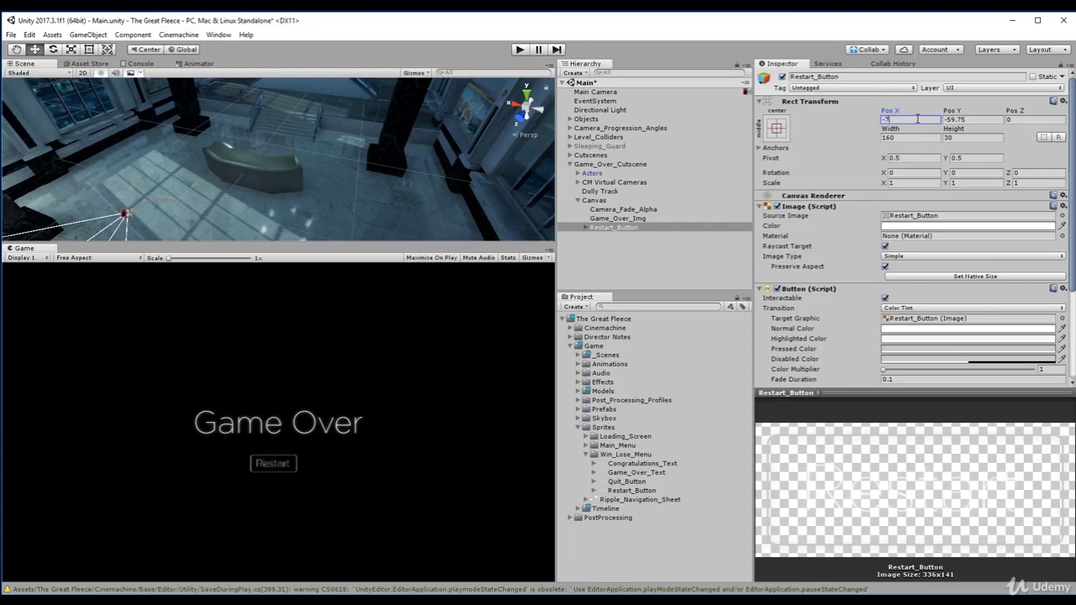
text(7)
key(BackSpace)
text(6)
key(BackSpace)
key(BackSpace)
text(66)
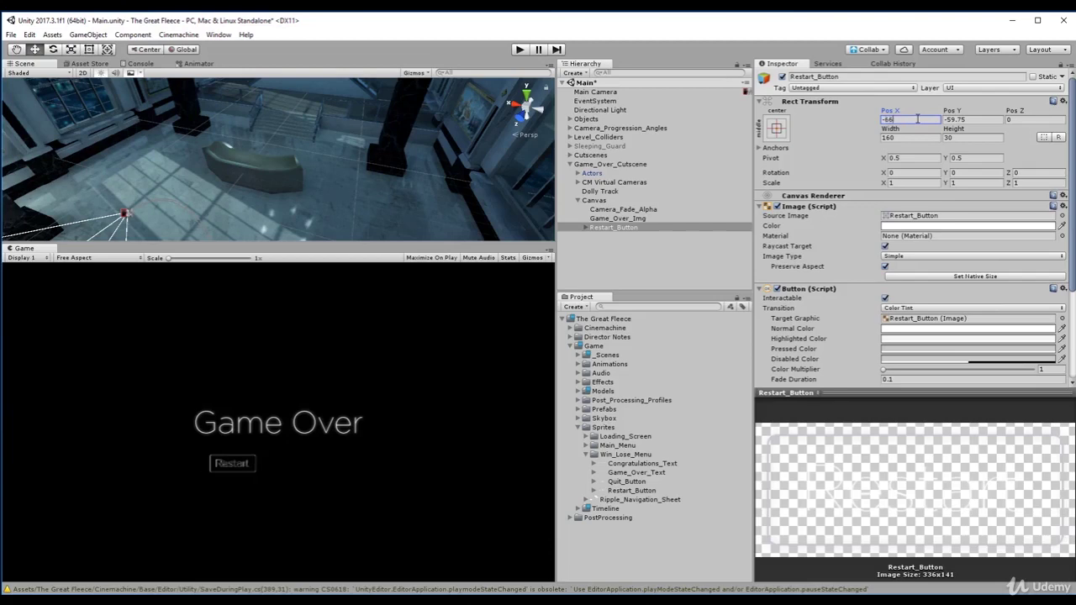
key(BackSpace)
text(5)
key(BackSpace)
text(4)
key(BackSpace)
text(3)
key(BackSpace)
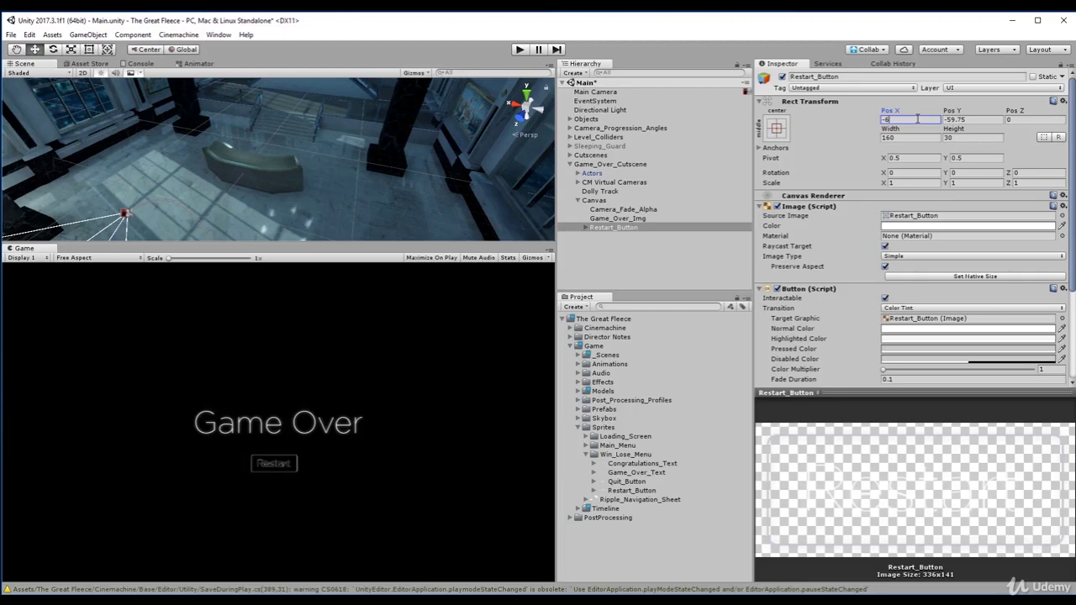
text(0)
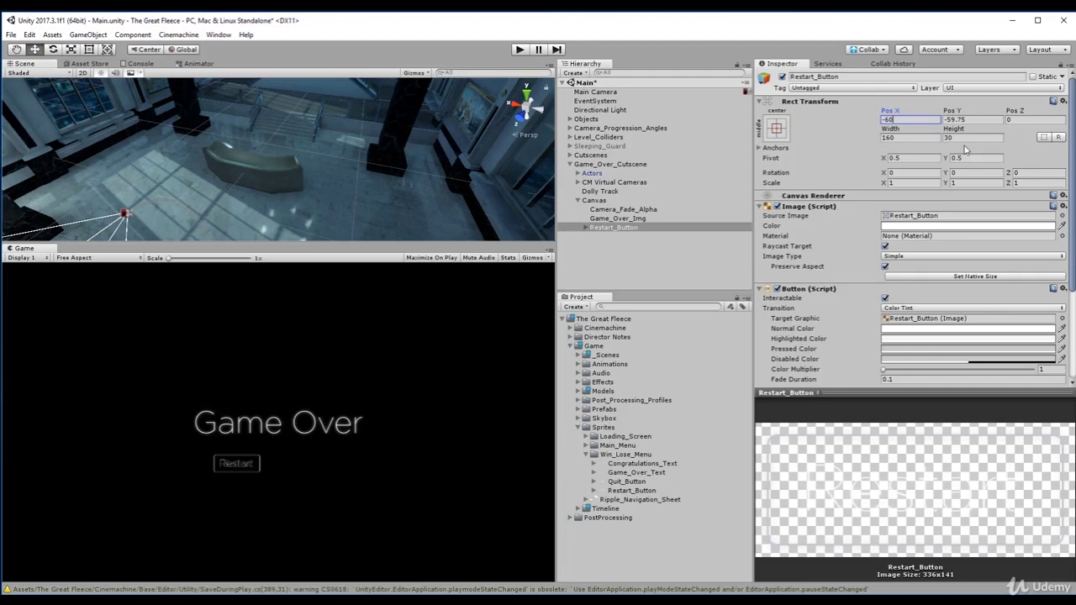
Step: Resize Restart_Button to width 200 and height 60, and lower it to about Pos Y -97.6
click(905, 137)
text(200)
key(Tab)
text(60)
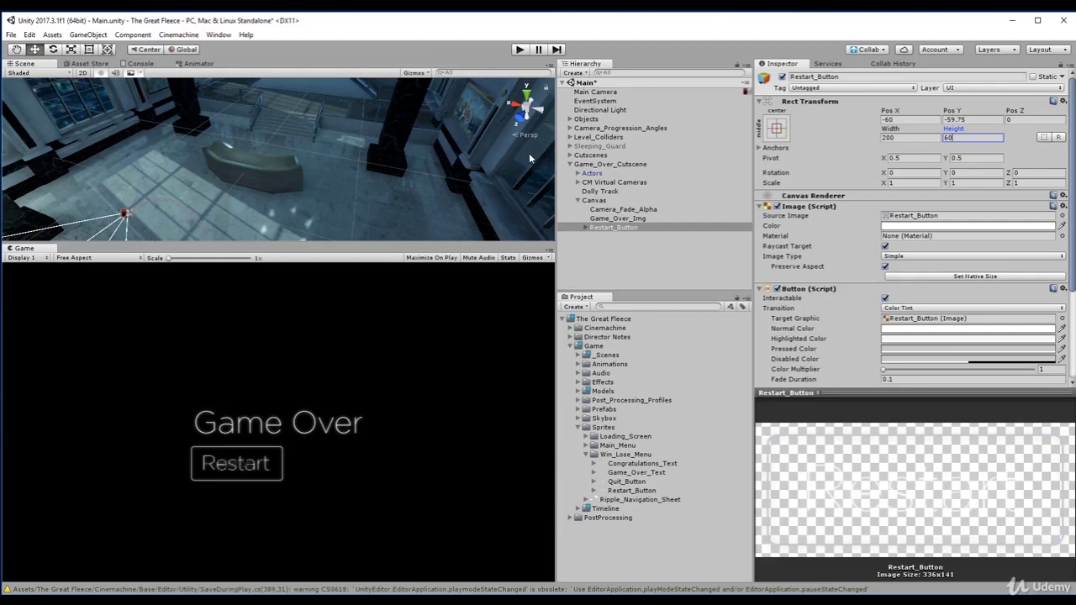
drag(950, 110, 890, 120)
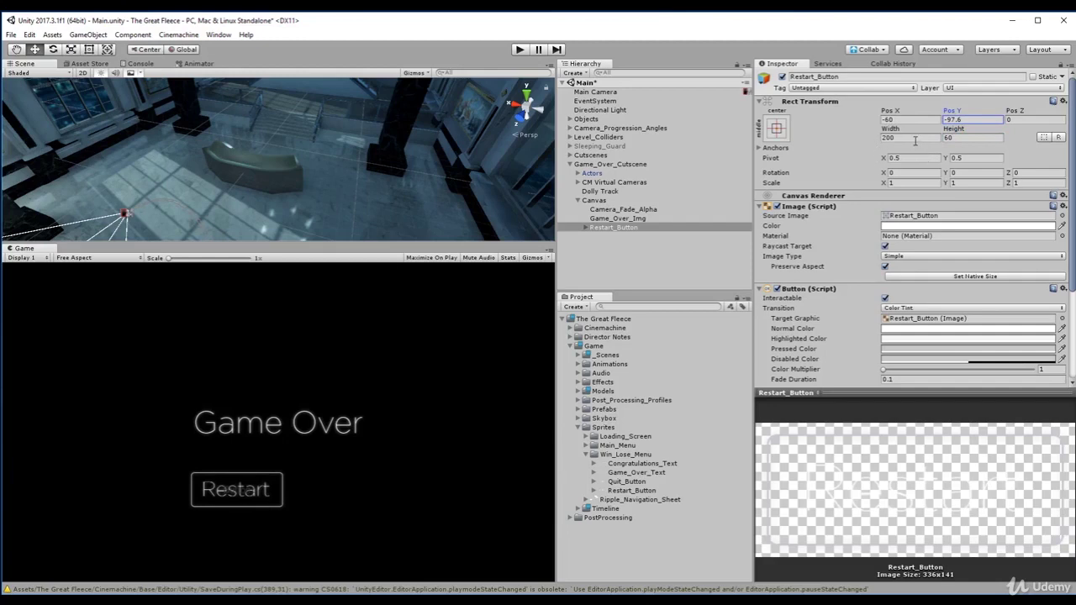
Step: Reduce the width of Restart_Button to 100 and raise it to about Pos Y -74.5
click(911, 138)
text(150)
key(BackSpace)
key(BackSpace)
key(BackSpace)
text(100)
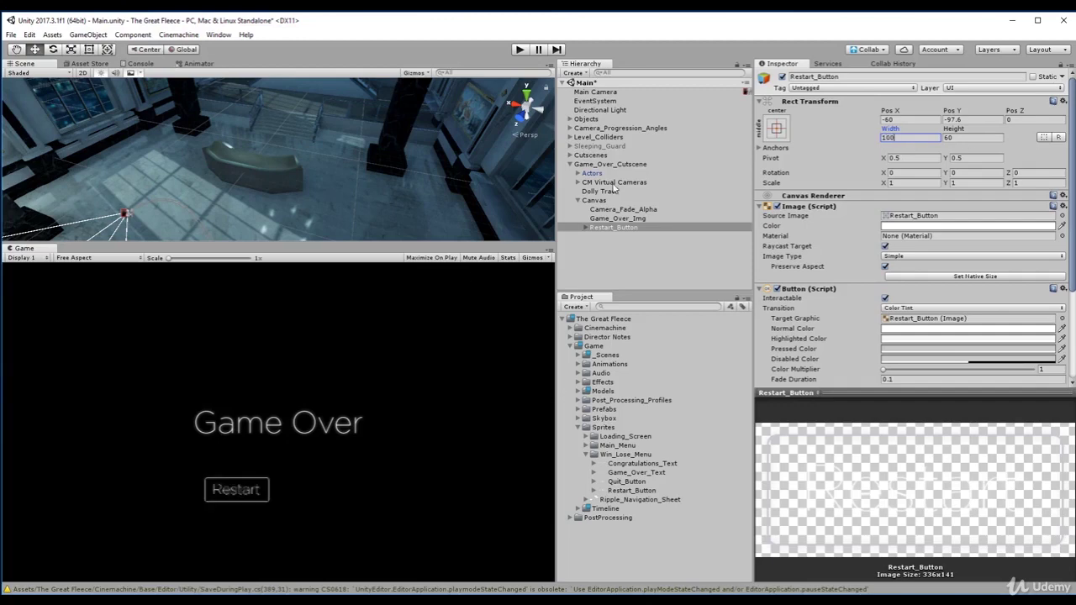
drag(956, 115, 992, 116)
Step: Duplicate Restart_Button under the Canvas and rename the copy as Quit_Button
click(633, 219)
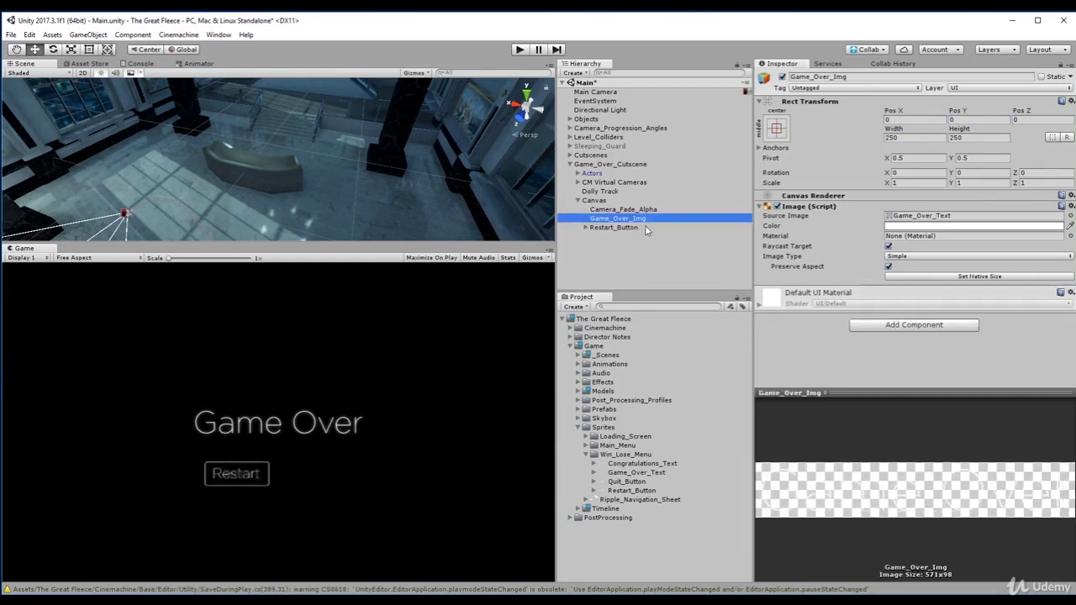
click(638, 229)
key(ctrl+d)
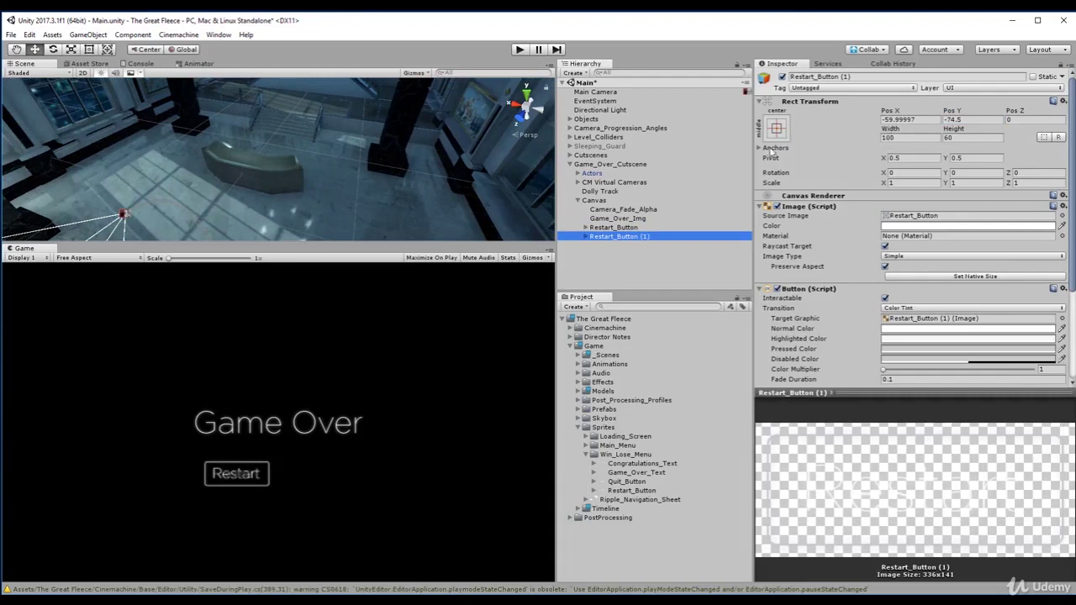
click(831, 76)
text(Q)
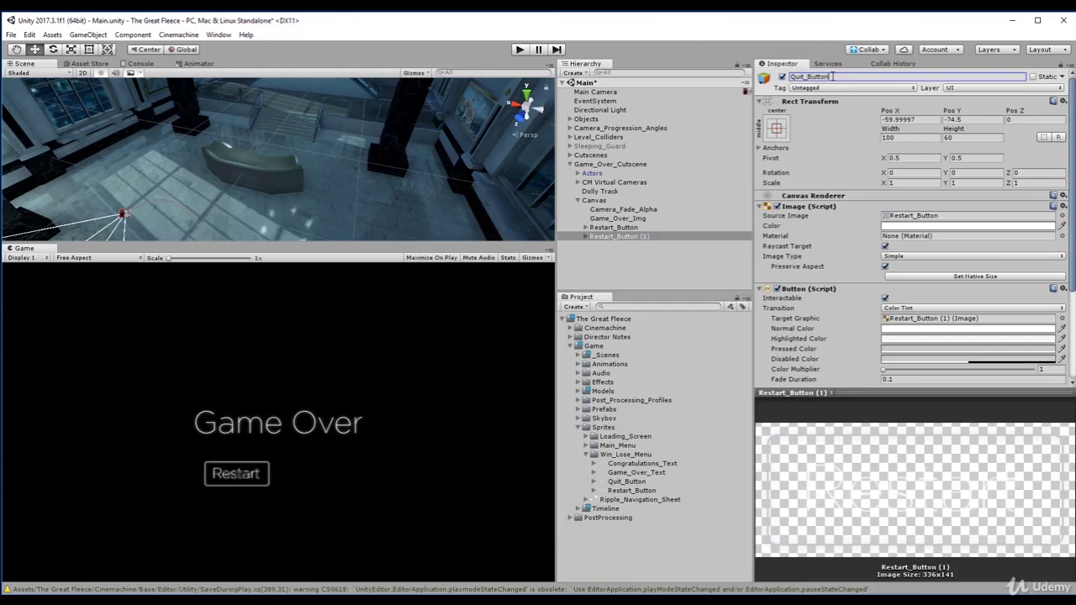
text(uit_Button)
key(Return)
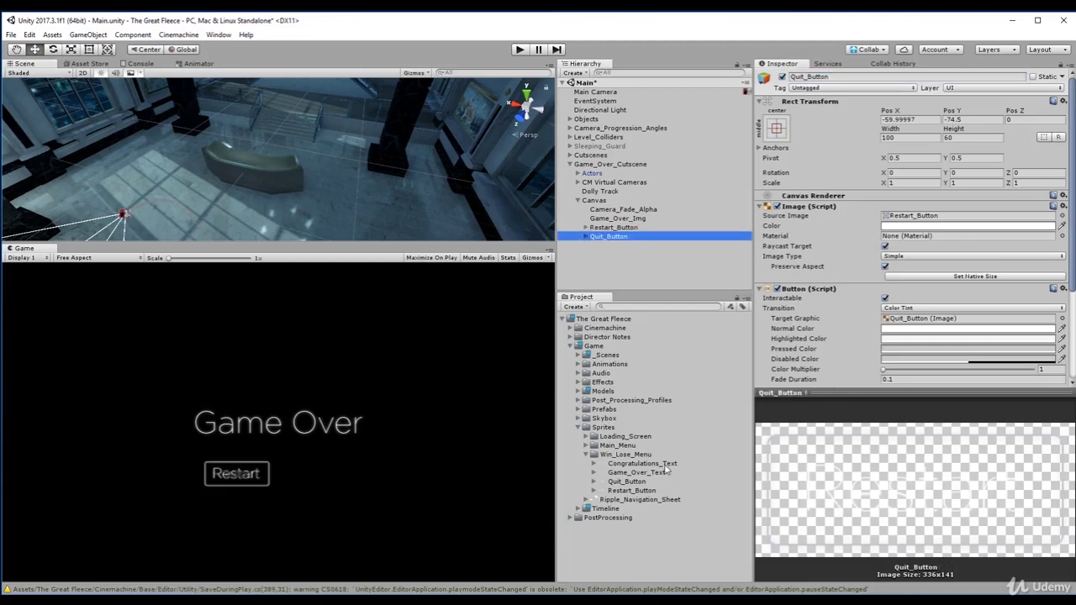
Step: Assign the Quit_Button sprite as Quit_Button's source image and move the button to about Pos X 60.3
click(624, 482)
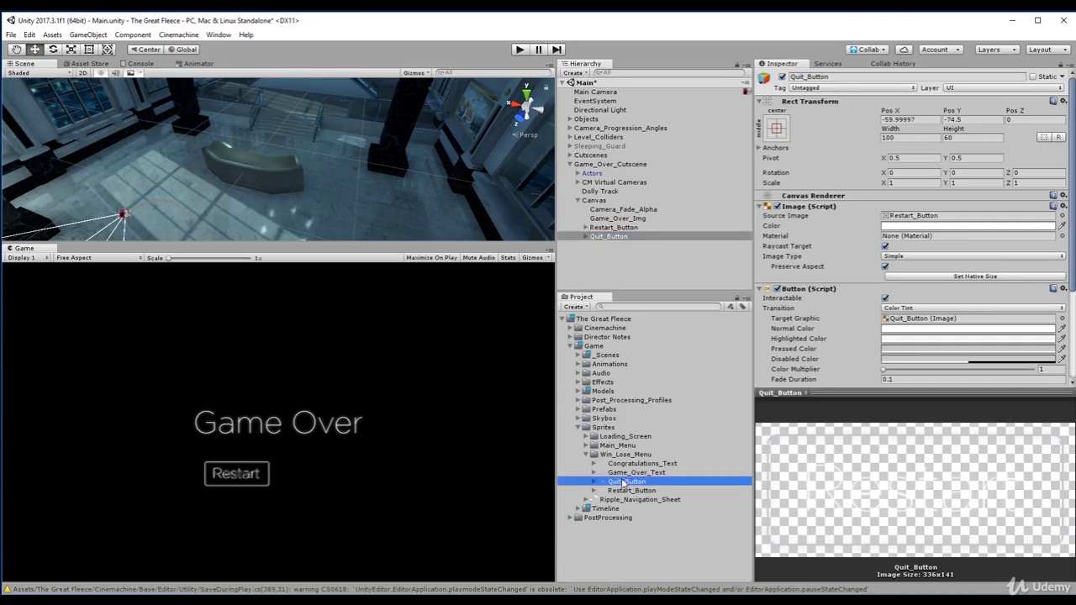
drag(623, 482, 898, 223)
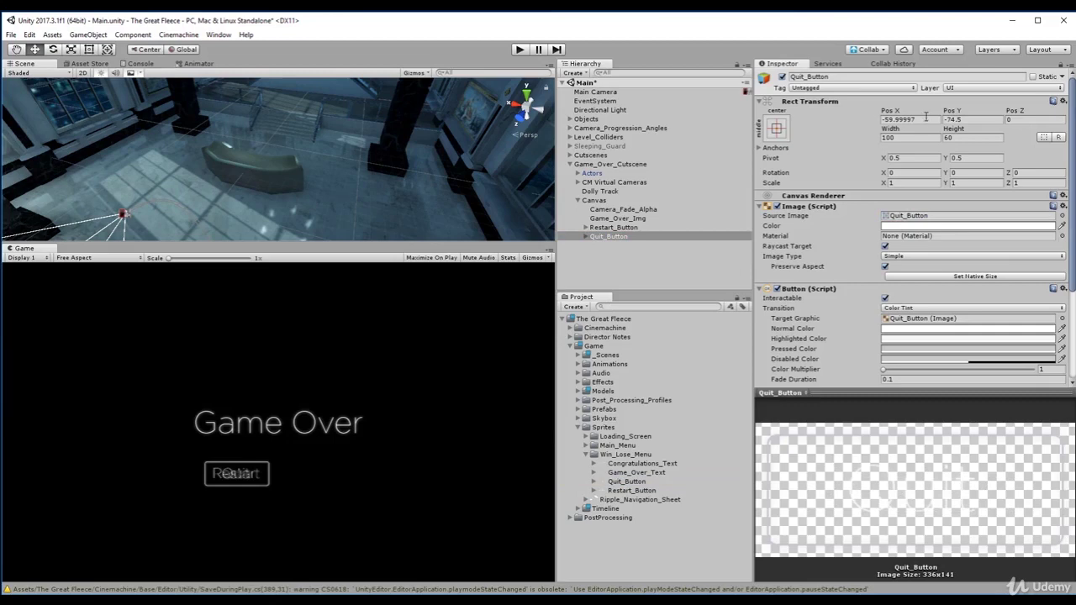
drag(893, 114, 45, 115)
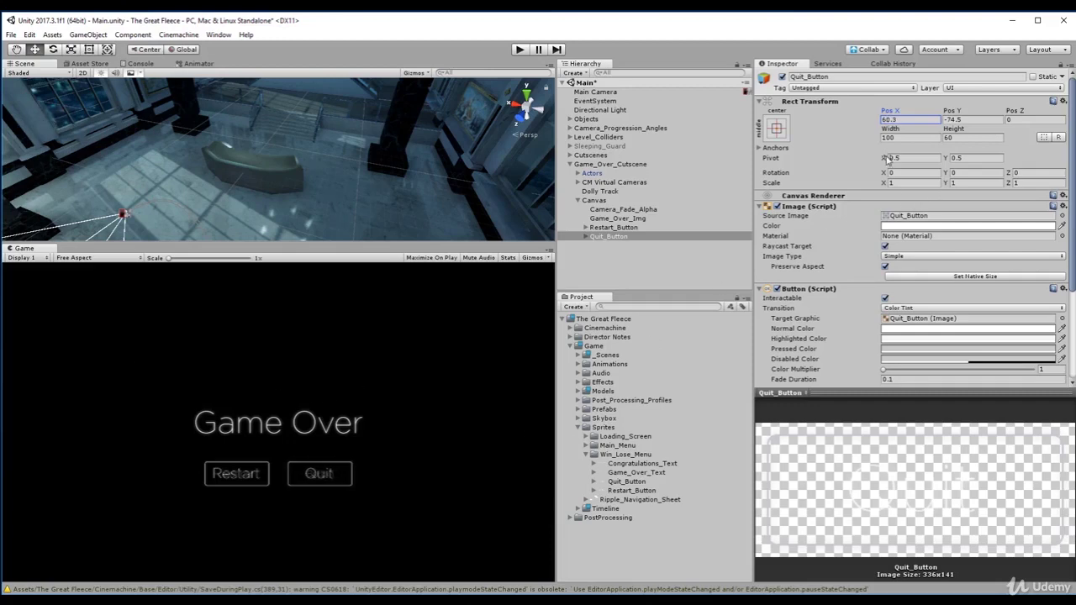
scroll(321, 427, up, 3)
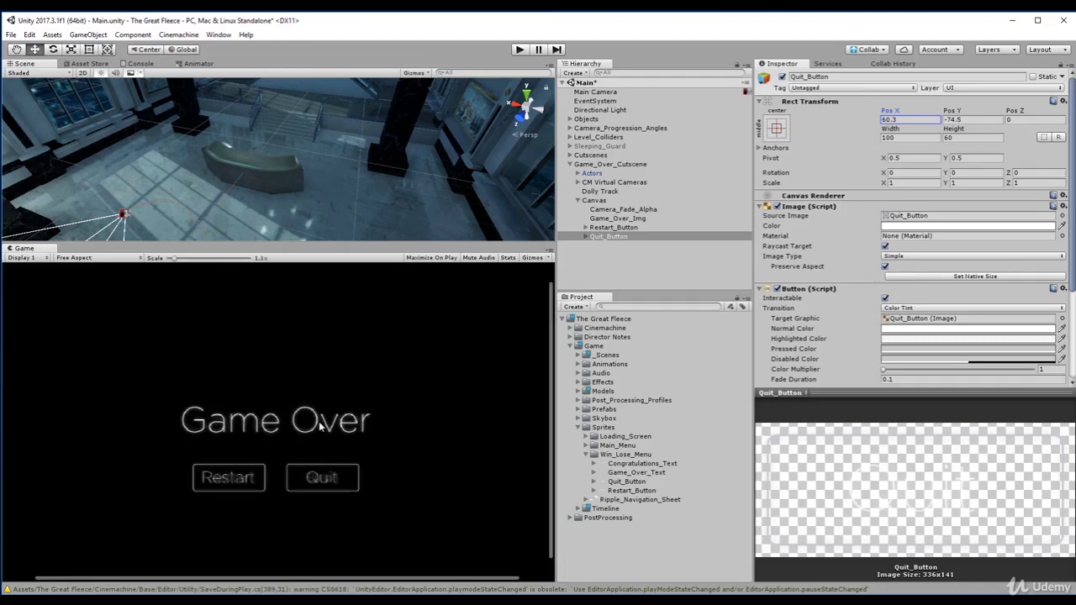
scroll(329, 425, down, 1)
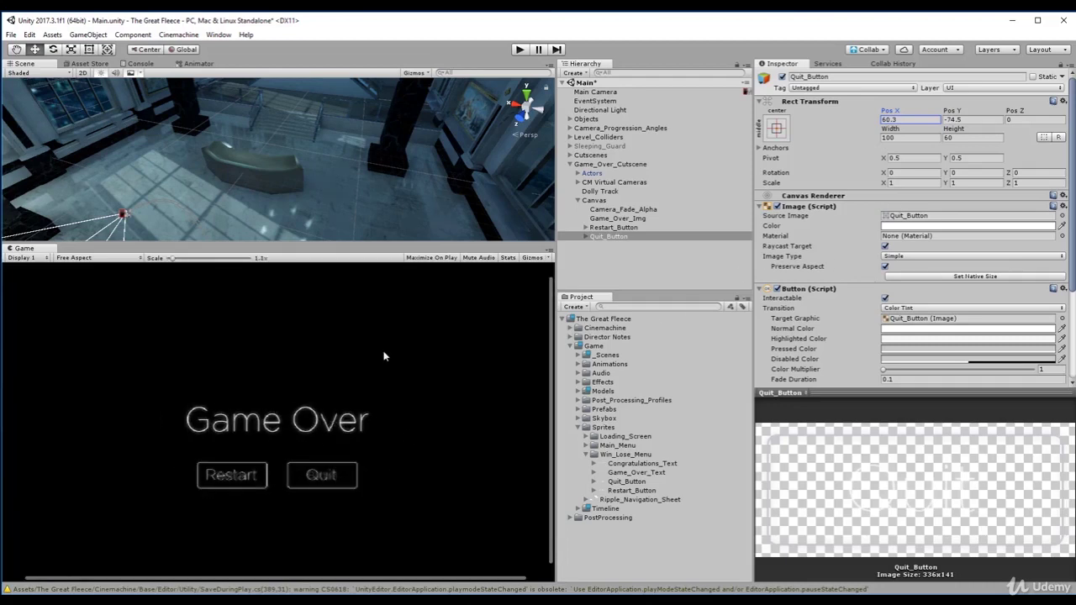
Step: Clear the placeholder text "Button" from the Text child of Quit_Button
click(625, 237)
key(Right)
key(Down)
click(805, 229)
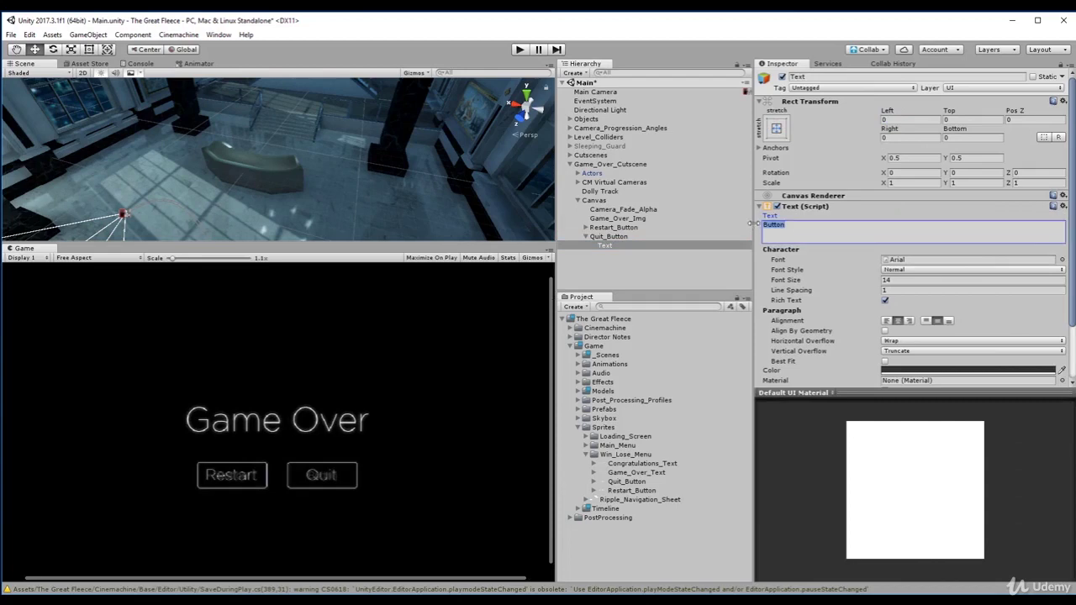
click(664, 238)
Step: Clear the placeholder text "Button" from the Text child of Restart_Button and collapse its hierarchy entry
key(Up)
key(Right)
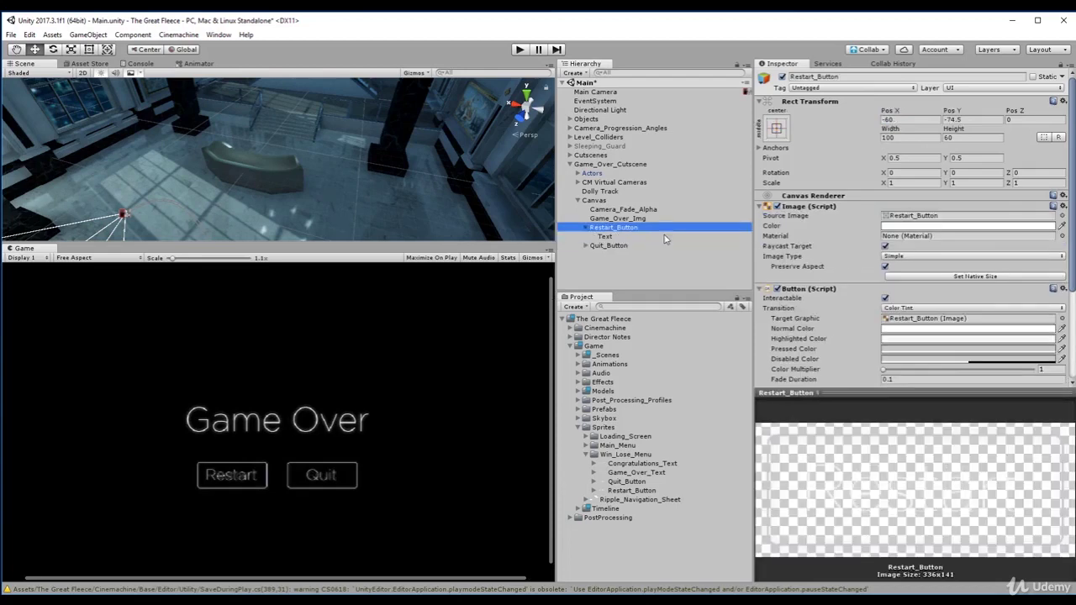
key(Left)
key(Right)
key(Down)
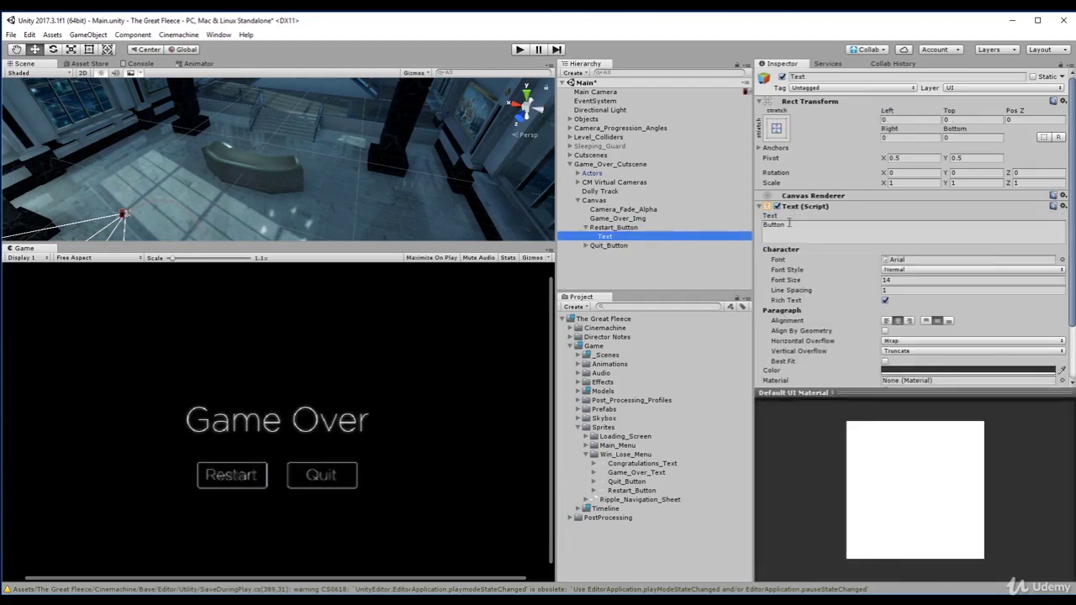
click(799, 226)
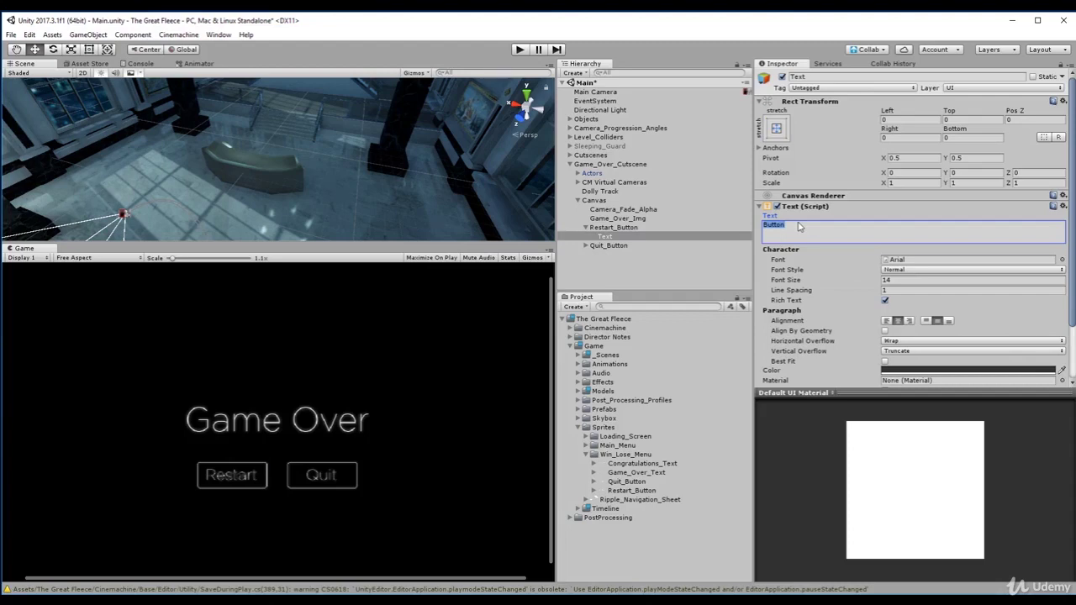
key(BackSpace)
click(624, 227)
key(Left)
click(633, 236)
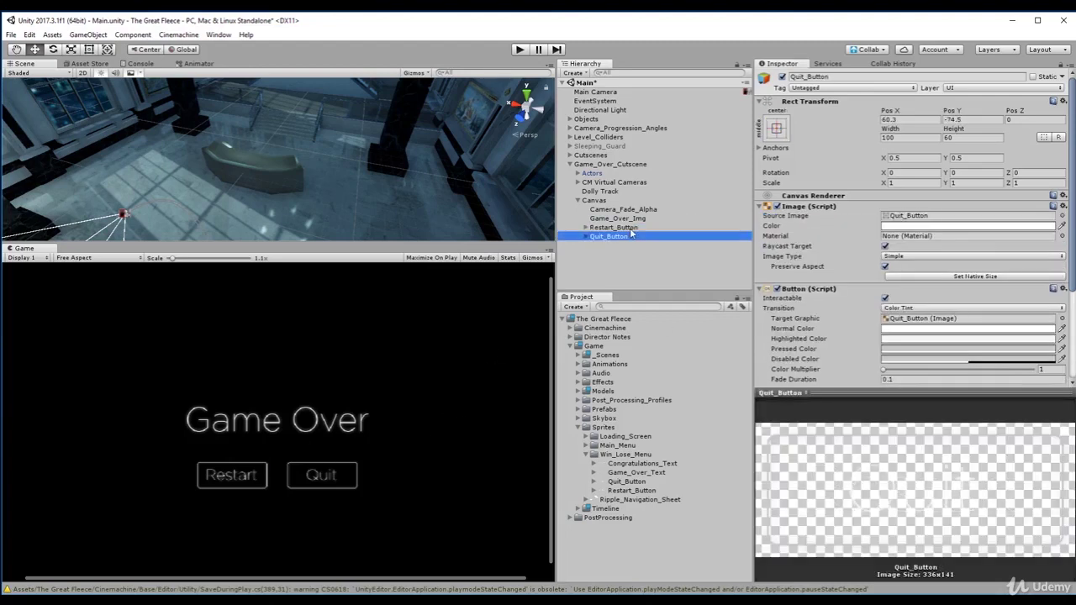
key(Left)
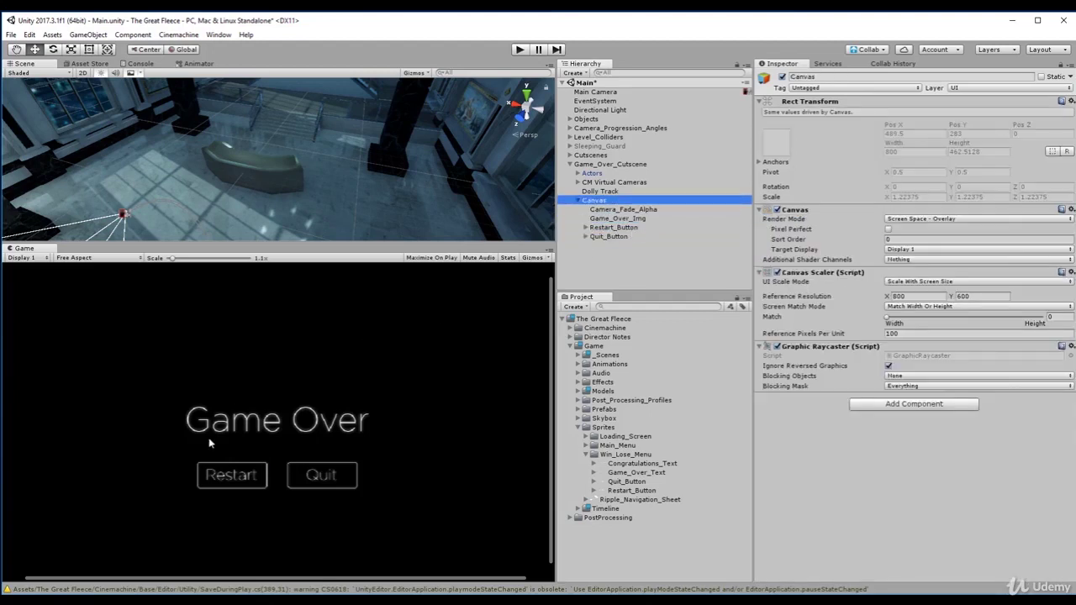
key(Down)
key(Down)
key(Down)
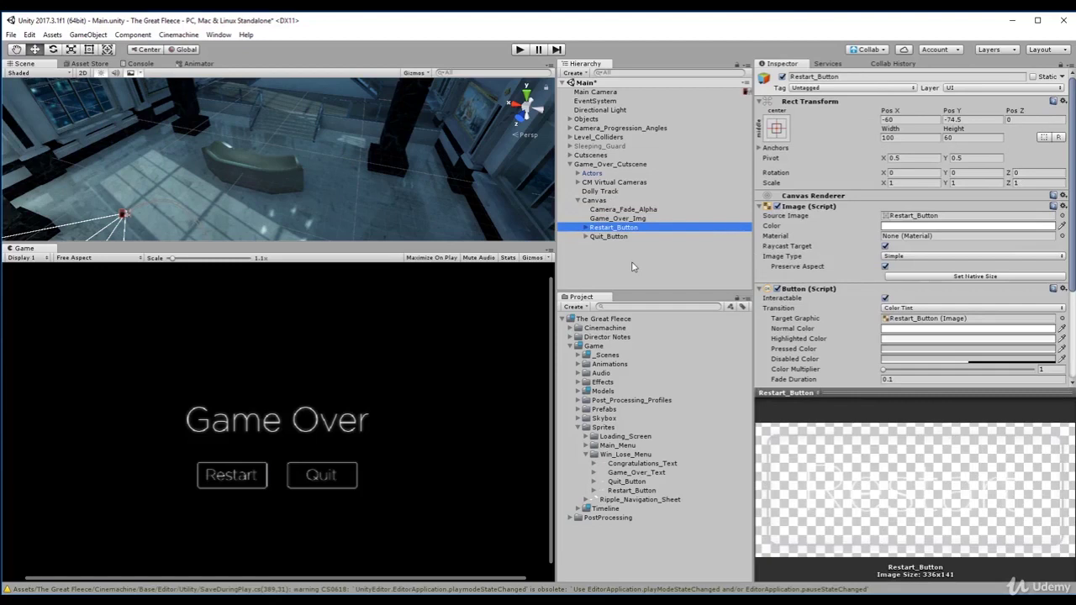
key(Down)
Step: Try adjusting the alpha of Restart_Button's image color and return it to fully opaque
click(621, 231)
key(Left)
click(914, 227)
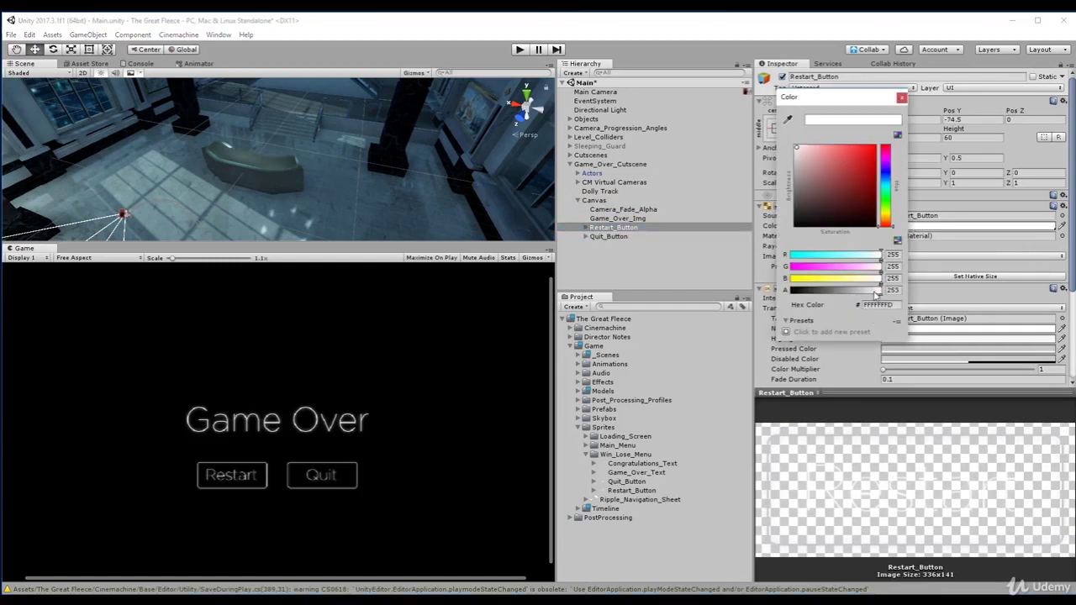
mouse_move(881, 293)
mouse_down()
mouse_move(771, 290)
mouse_move(880, 292)
mouse_up()
click(879, 290)
drag(879, 291, 889, 291)
click(902, 100)
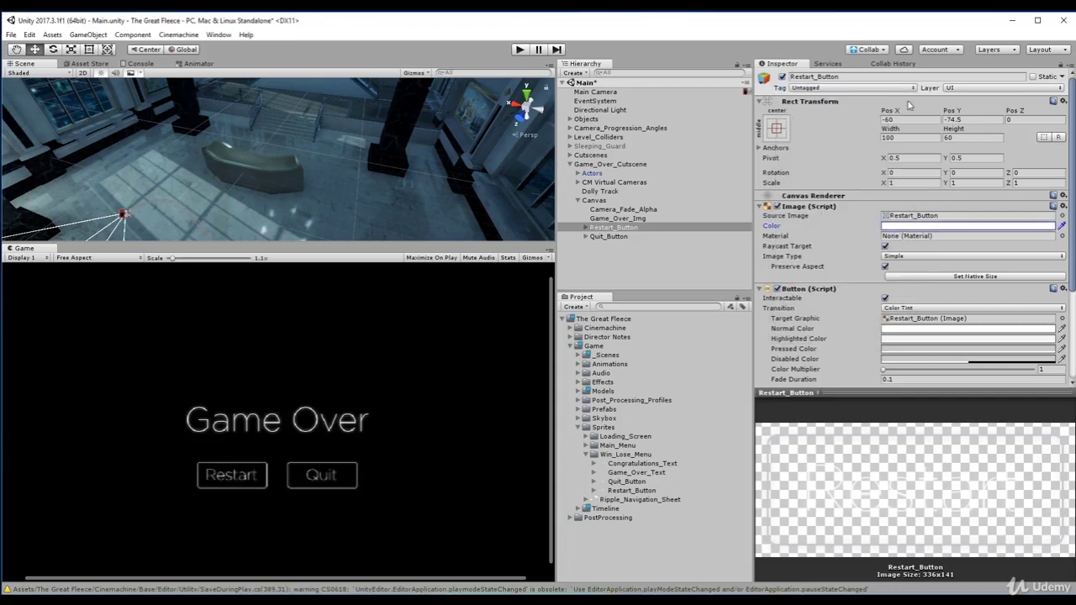
Step: Collapse the Canvas and Game_Over_Cutscene hierarchies, then open Game_Over_Timeline and dock the Timeline window beneath the Game view
click(603, 202)
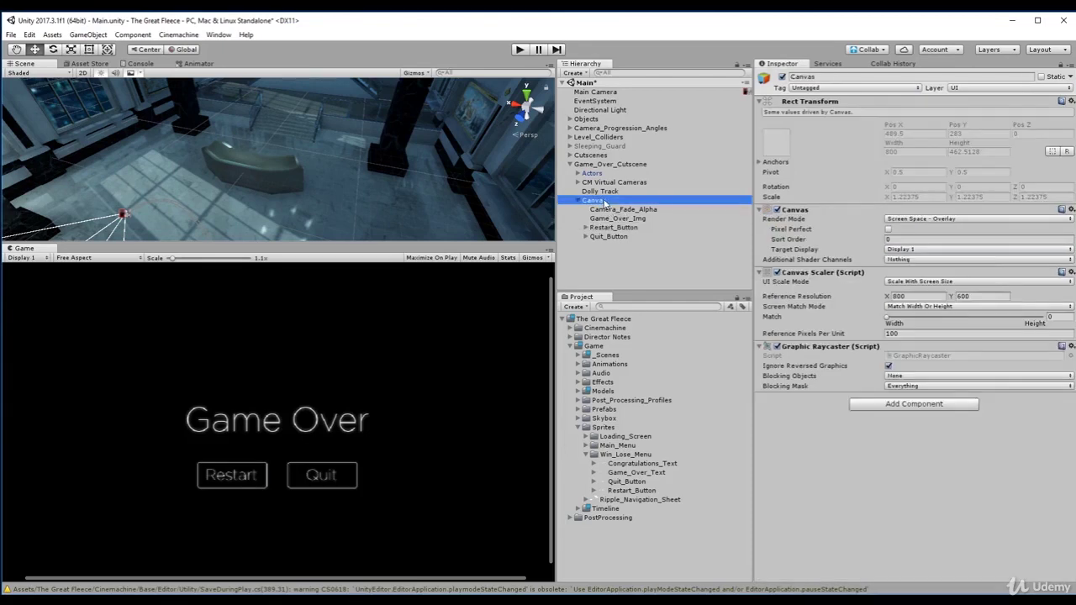
key(Left)
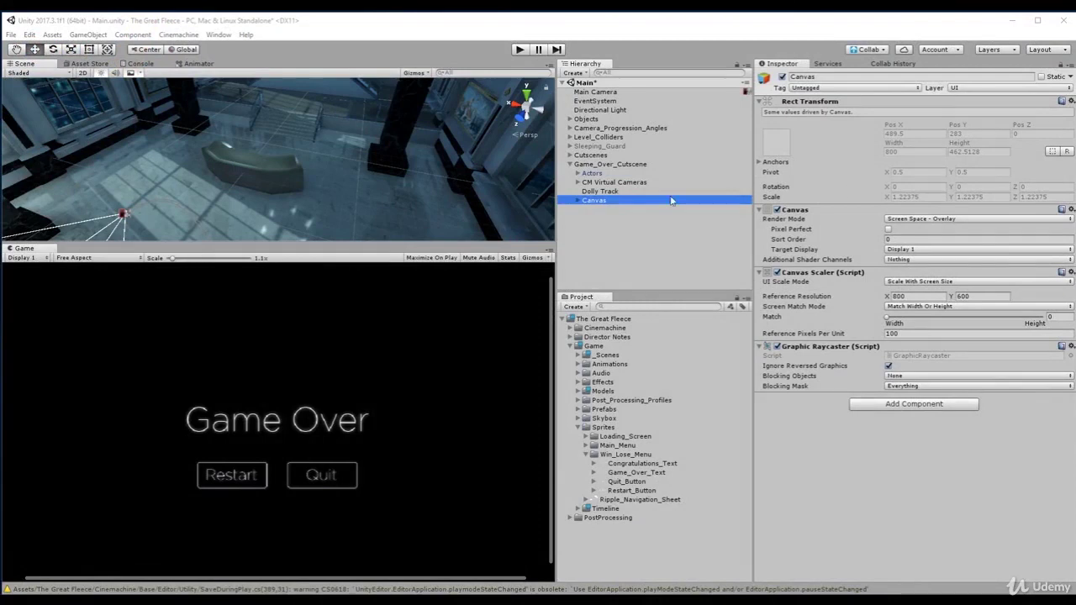
click(615, 164)
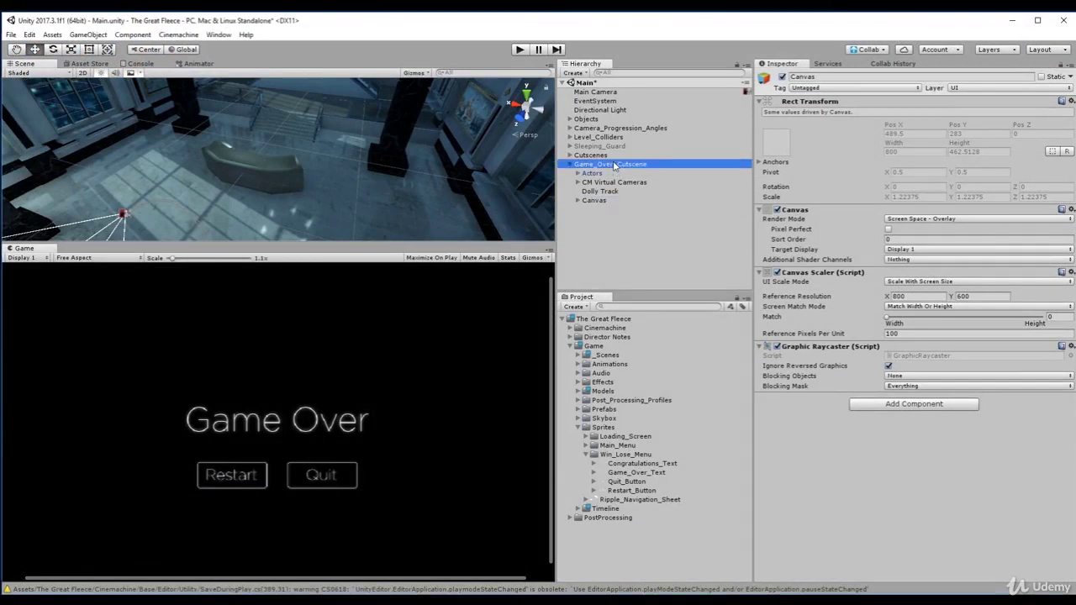
key(Left)
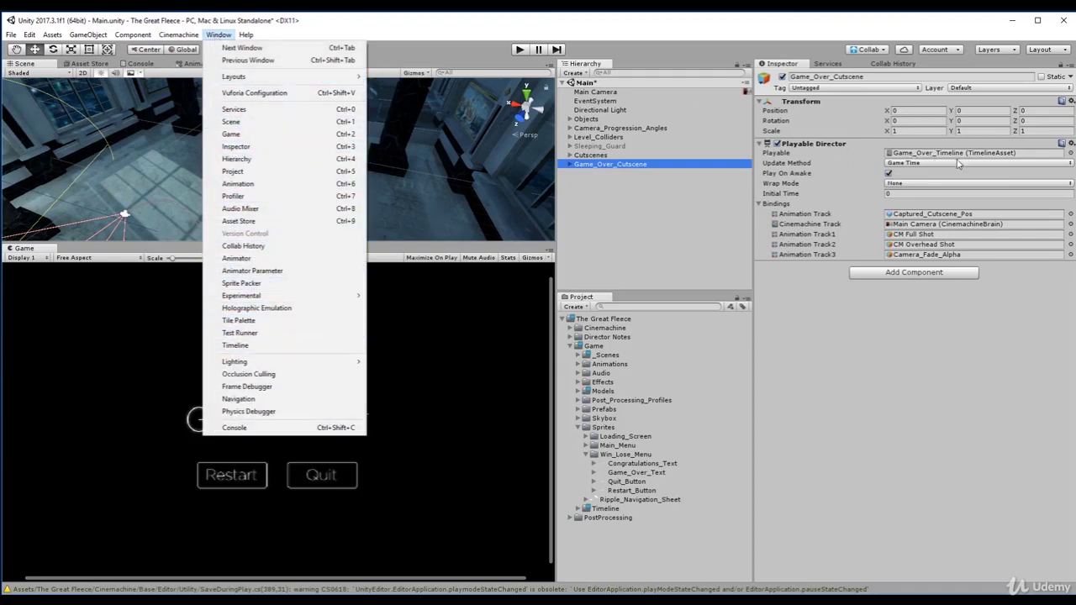
double_click(941, 154)
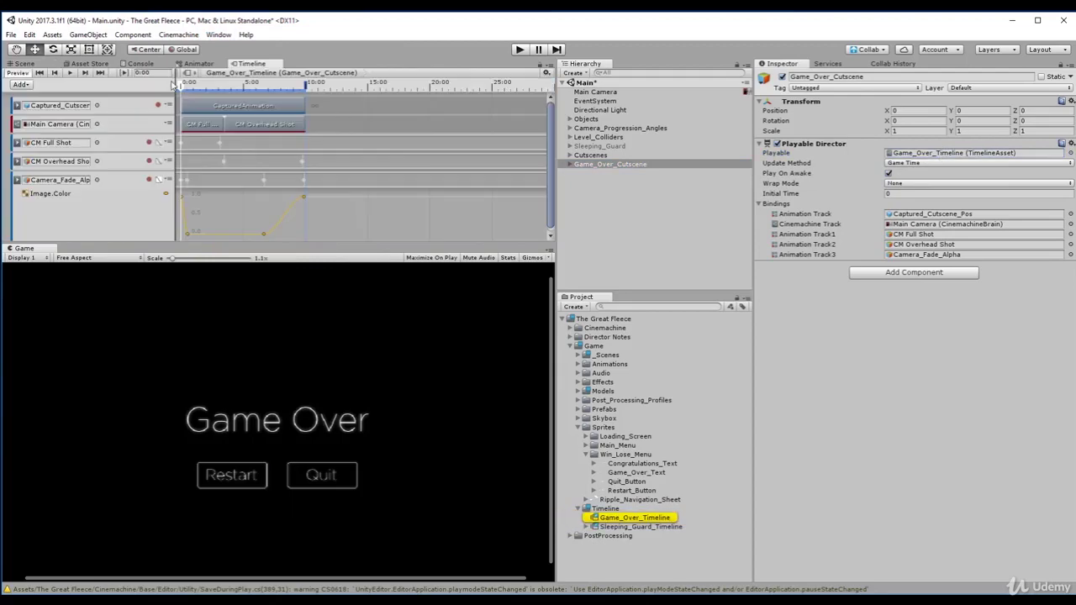
drag(251, 67, 227, 567)
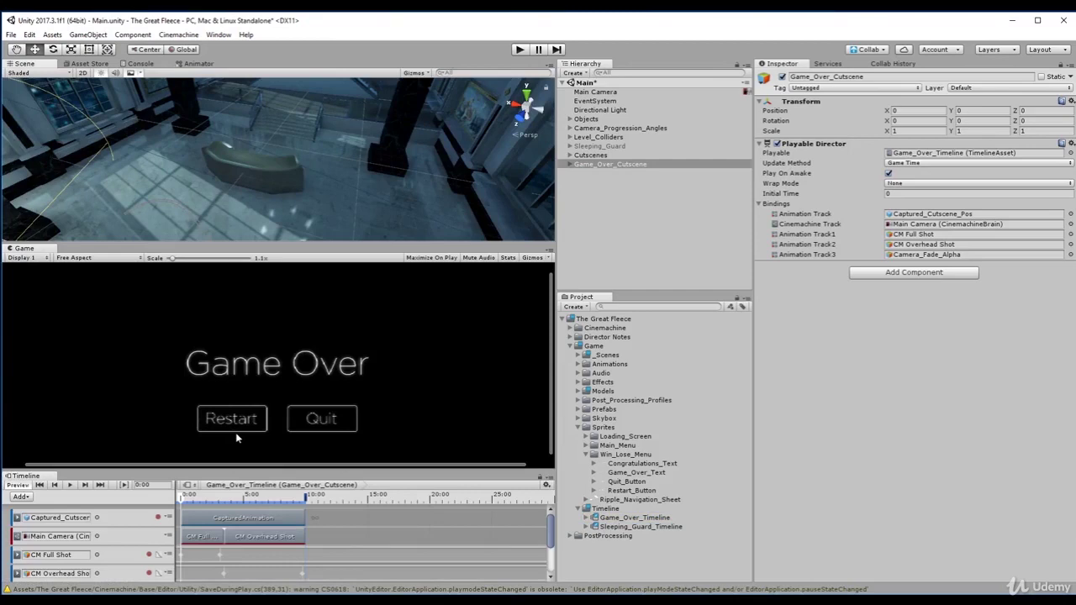
drag(236, 468, 238, 454)
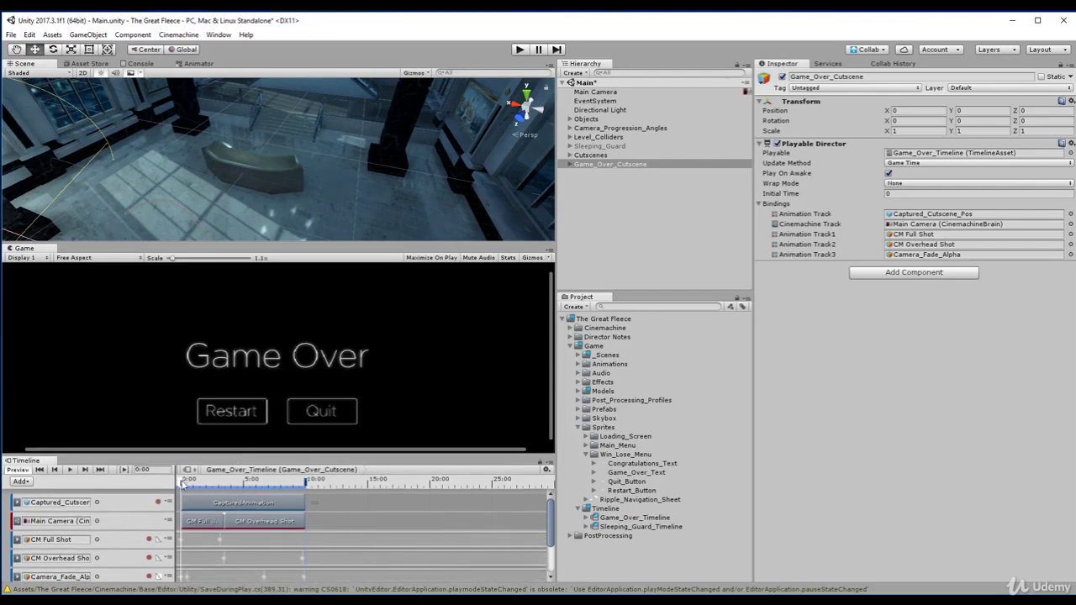
Step: Scrub through the end of the game-over timeline, start recording on the Camera_Fade_Alpha track and move the playhead to 9:12
drag(183, 485, 289, 520)
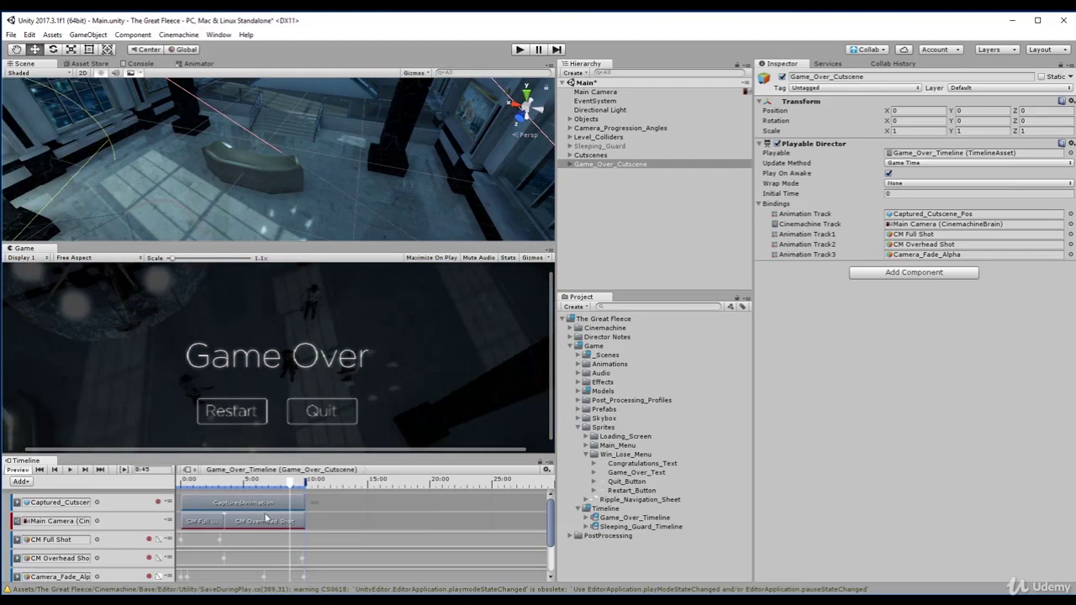
click(149, 577)
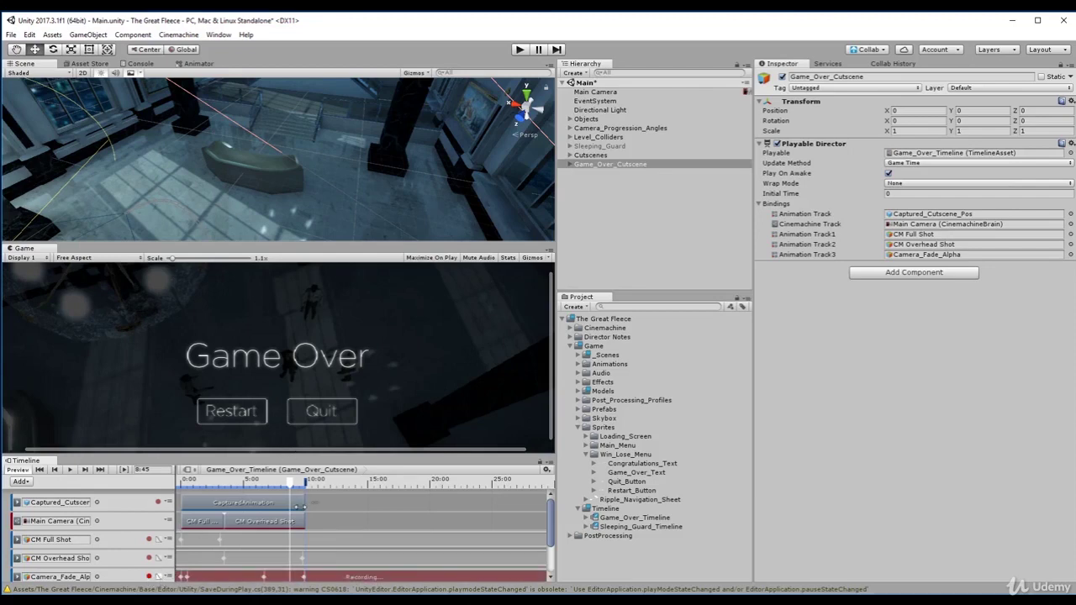
drag(289, 485, 301, 494)
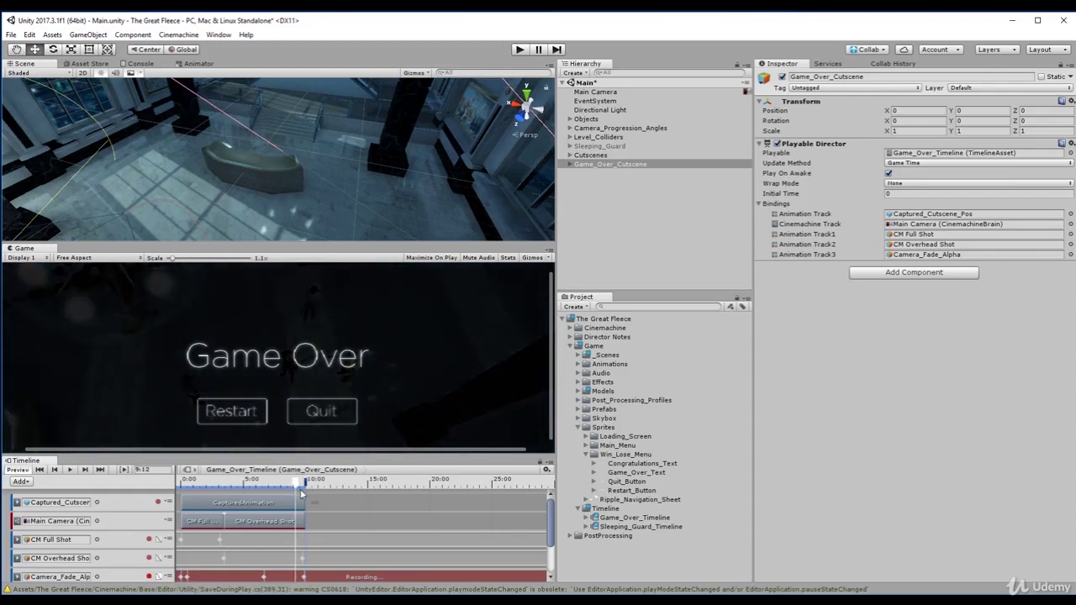
Step: Select Game_Over_Img, Restart_Button and Quit_Button together under the Canvas and set their image color alpha to 0
click(576, 164)
click(569, 164)
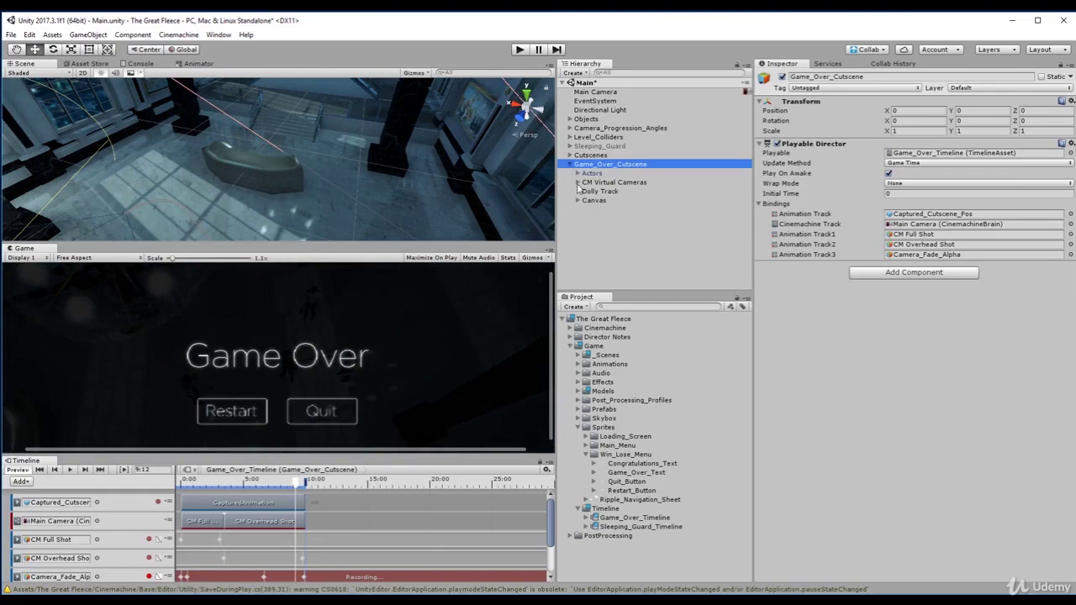
click(578, 200)
click(586, 228)
click(586, 246)
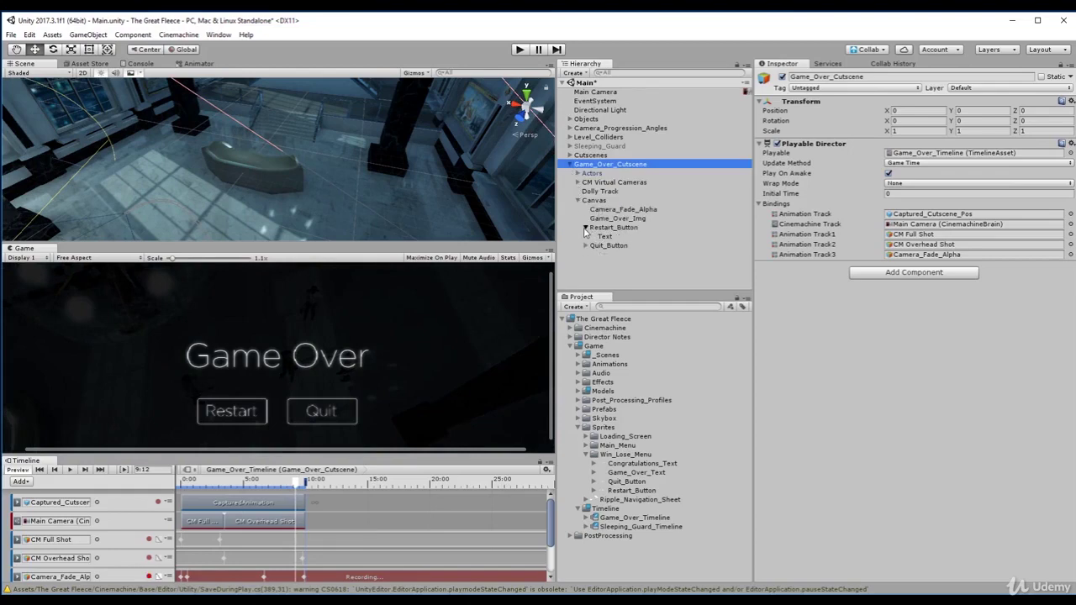
click(585, 227)
click(617, 219)
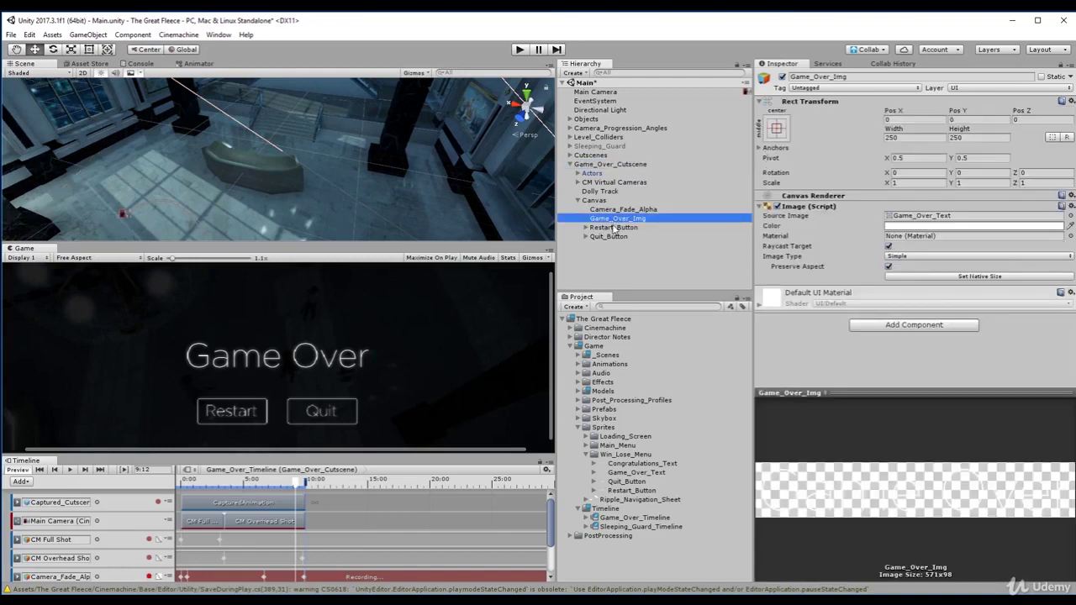
ctrl+click(613, 227)
ctrl+click(616, 237)
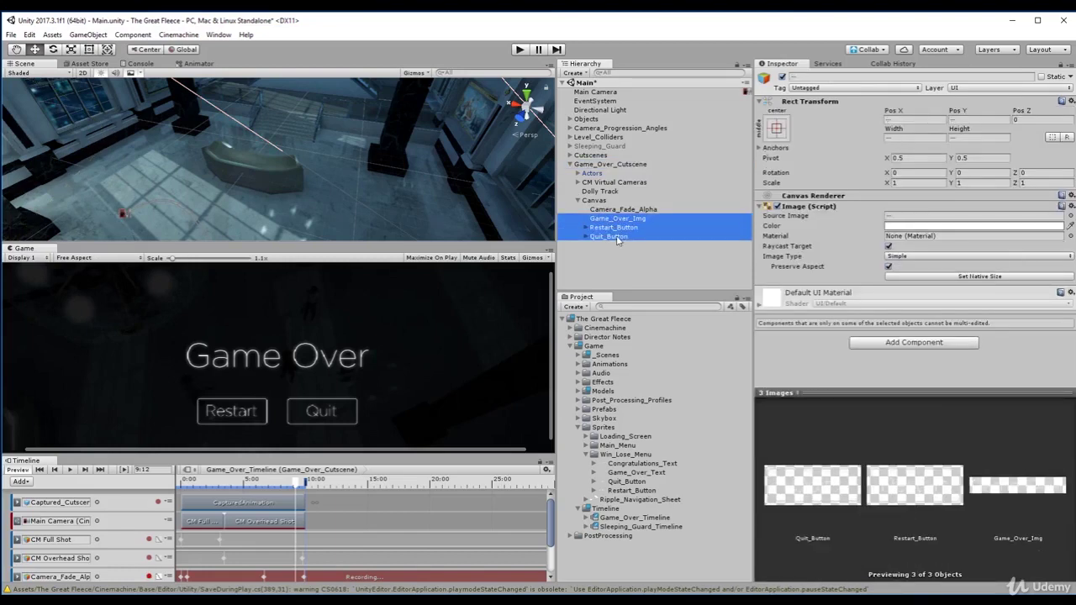
click(893, 226)
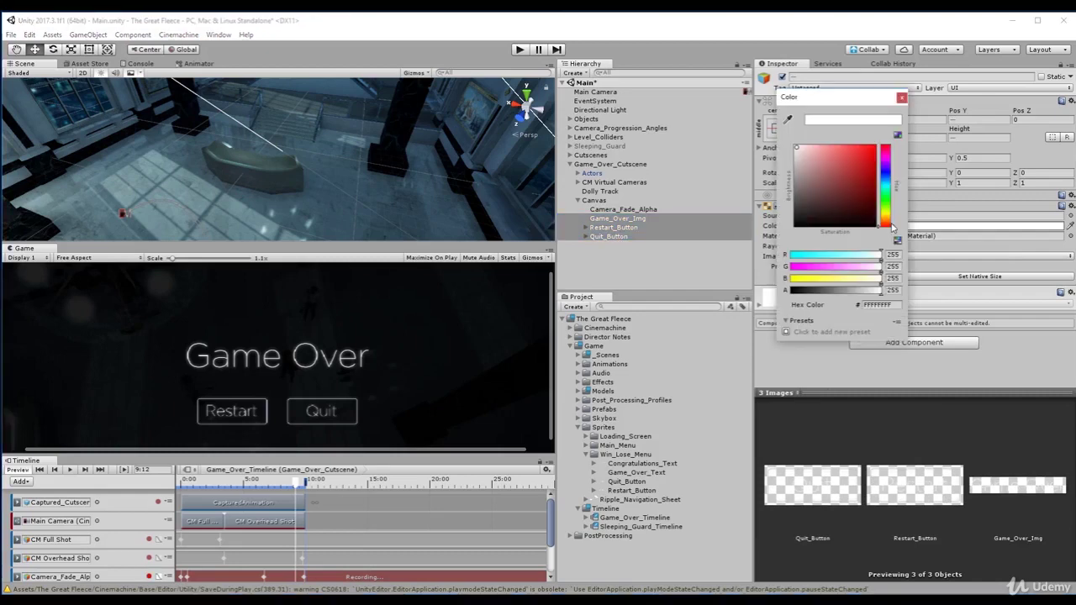
drag(882, 292, 790, 293)
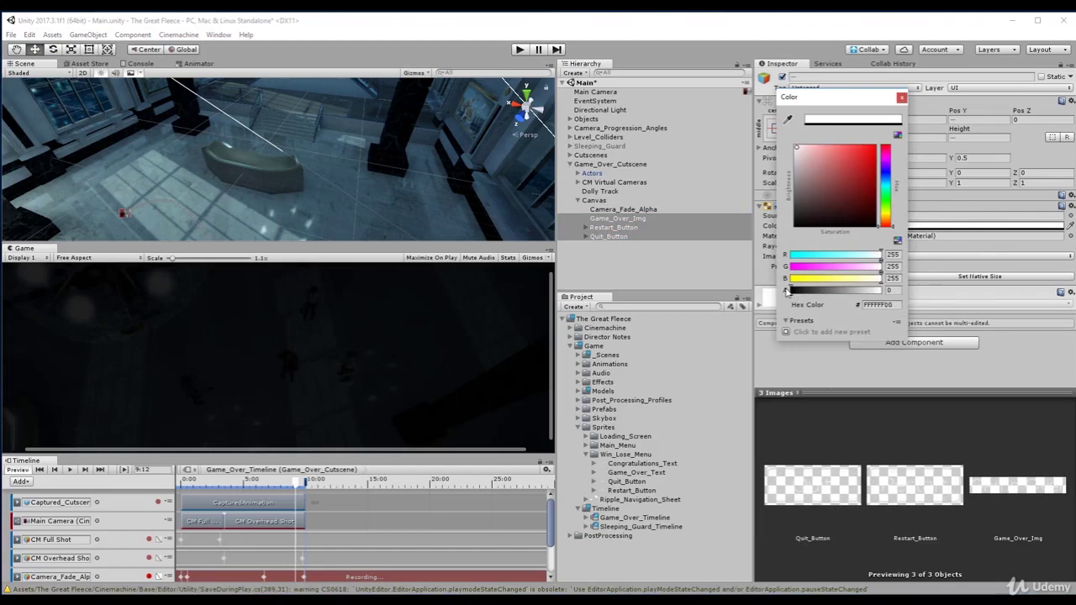
Step: Move the playhead to 9:07 and set the image color alpha of the three selected UI elements to 255
click(298, 484)
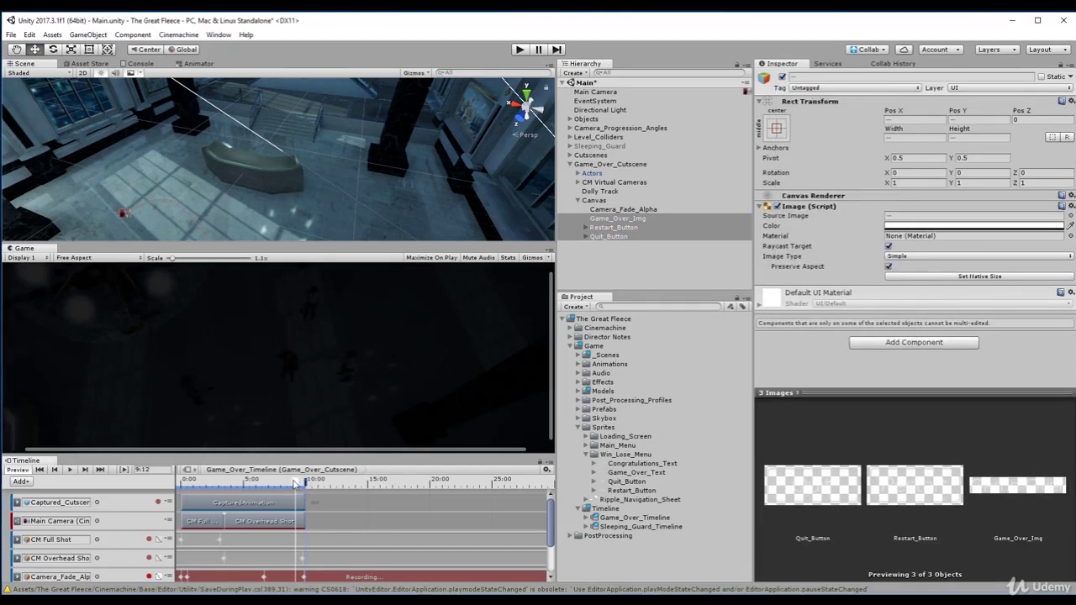
drag(298, 486, 295, 486)
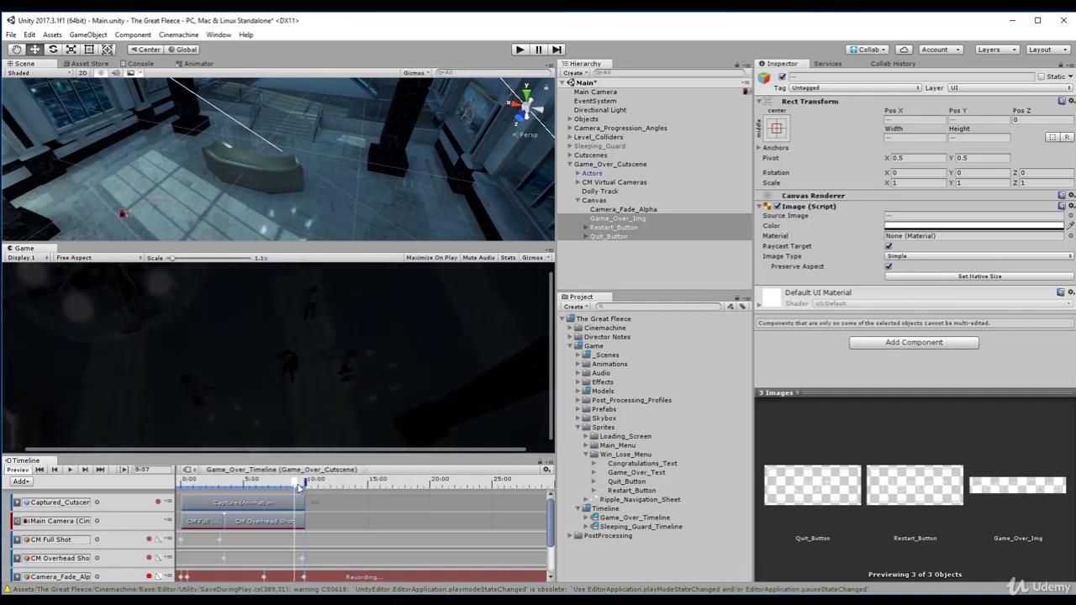
click(894, 226)
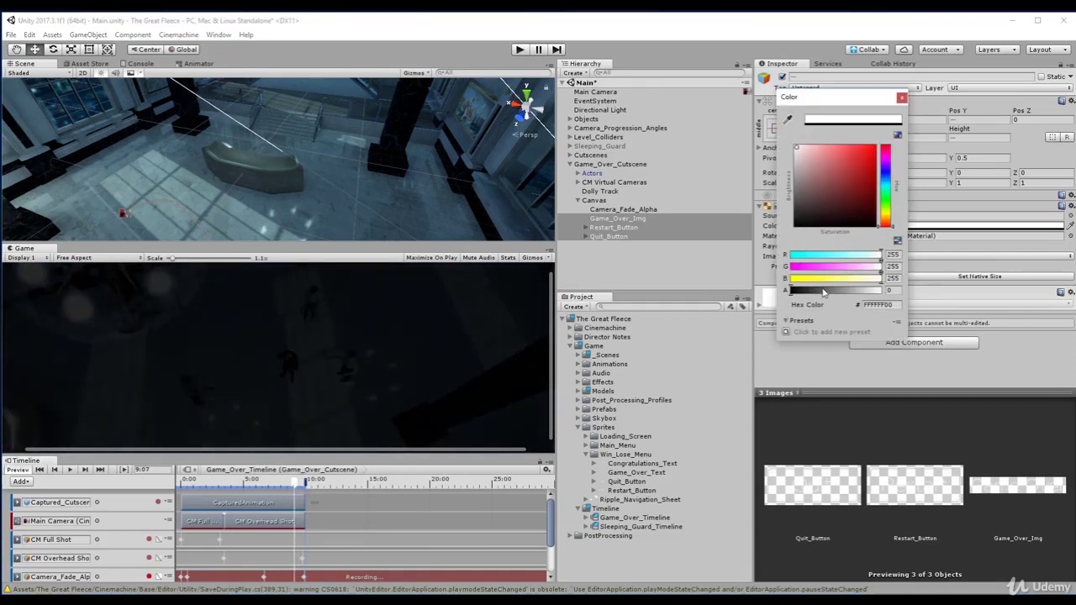
drag(823, 290, 896, 299)
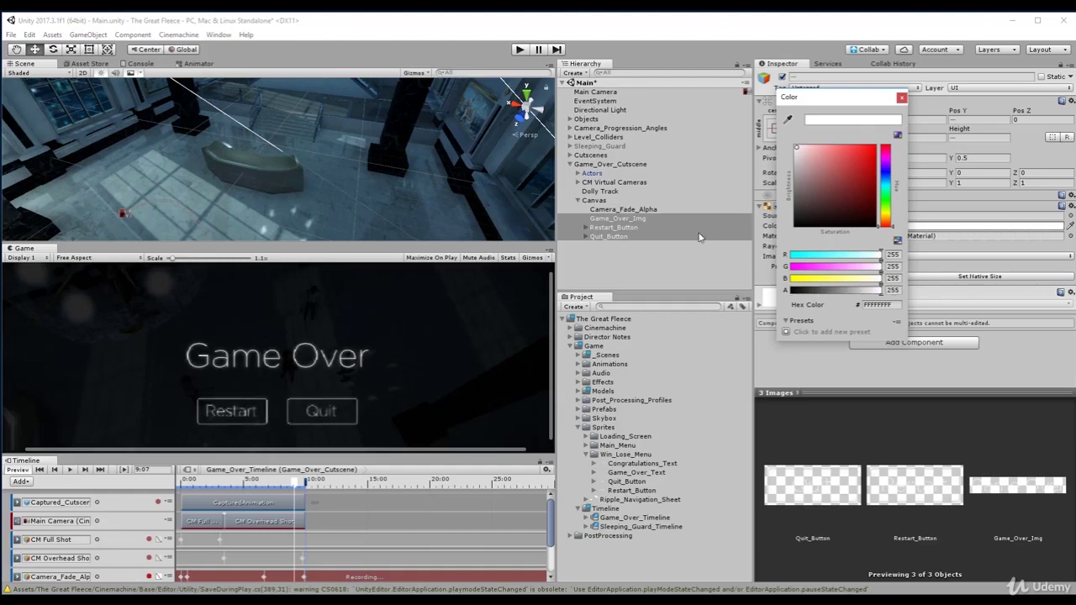
Step: Try adjusting the alpha of Game_Over_Img alone, move the playhead to 9:01 and stop recording on the Camera_Fade_Alpha track
click(644, 218)
click(642, 220)
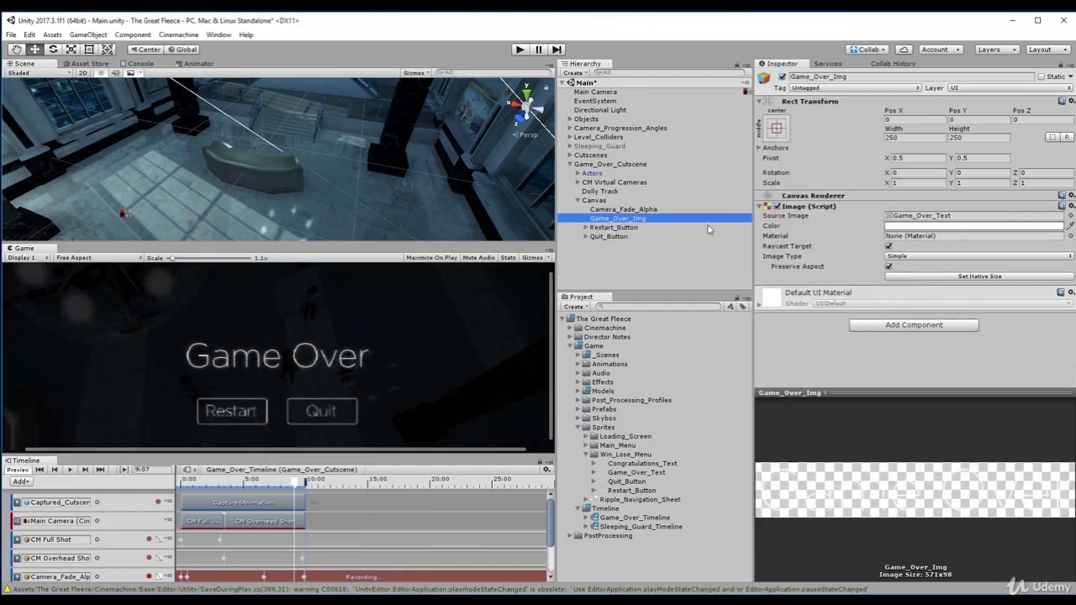
click(885, 227)
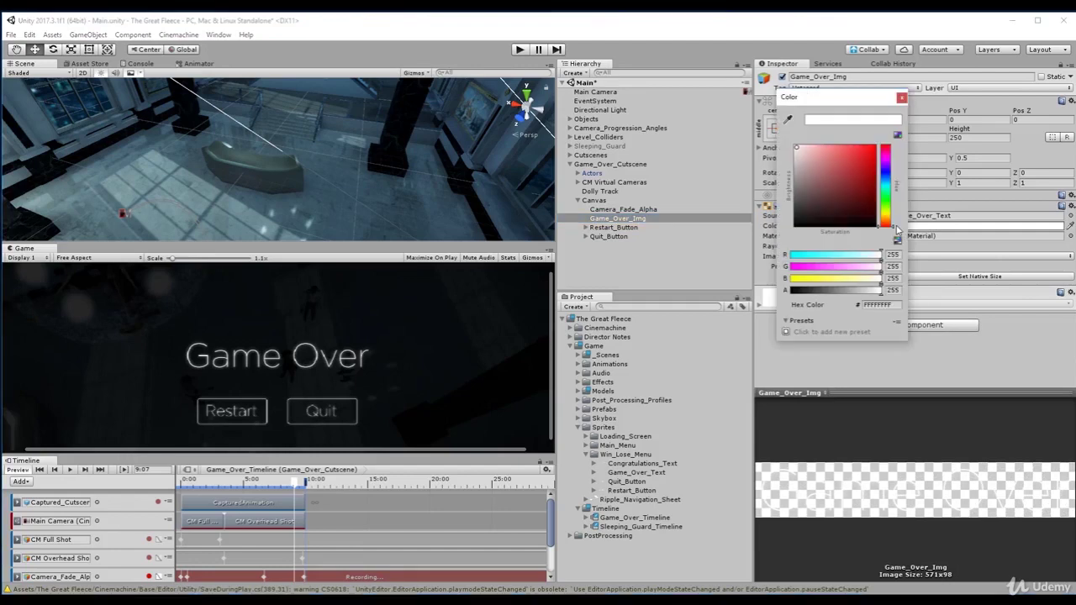
mouse_move(882, 294)
mouse_down()
mouse_move(787, 292)
mouse_move(882, 291)
mouse_up()
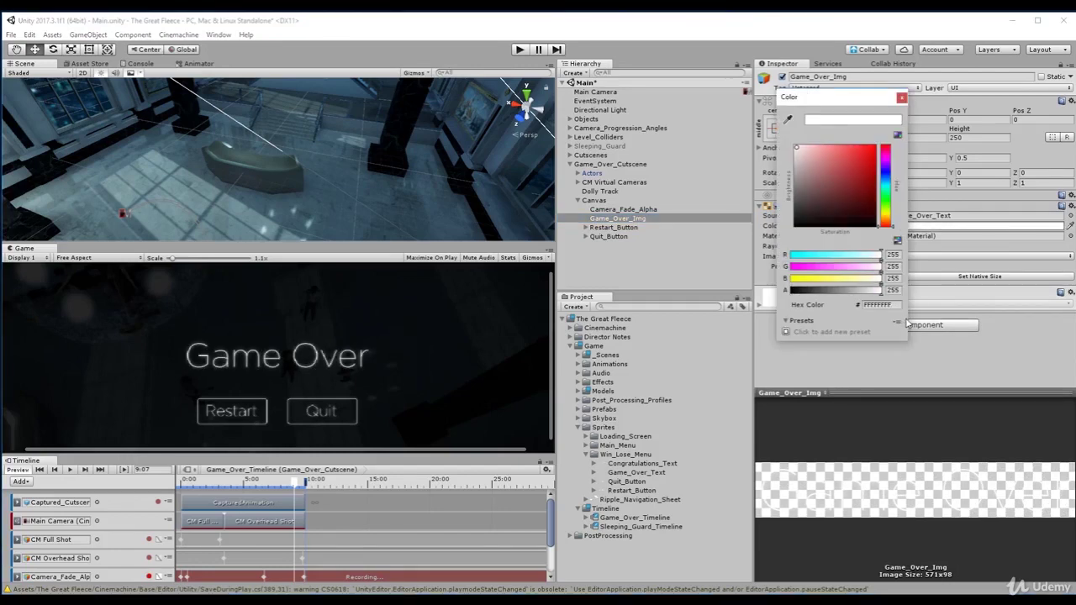
click(902, 98)
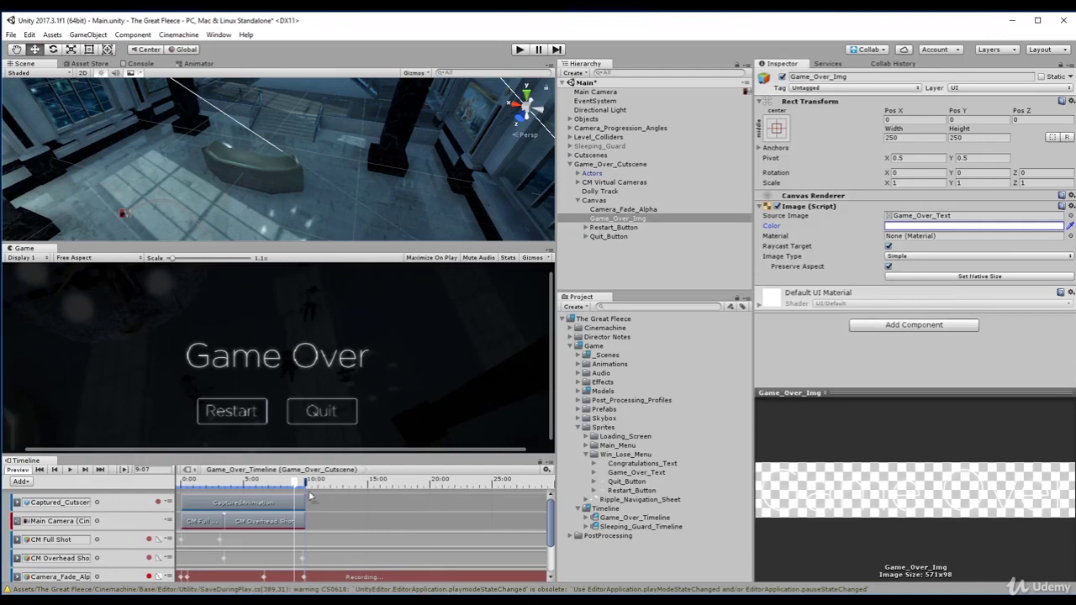
mouse_move(294, 484)
mouse_down()
mouse_move(281, 486)
mouse_move(293, 491)
mouse_up()
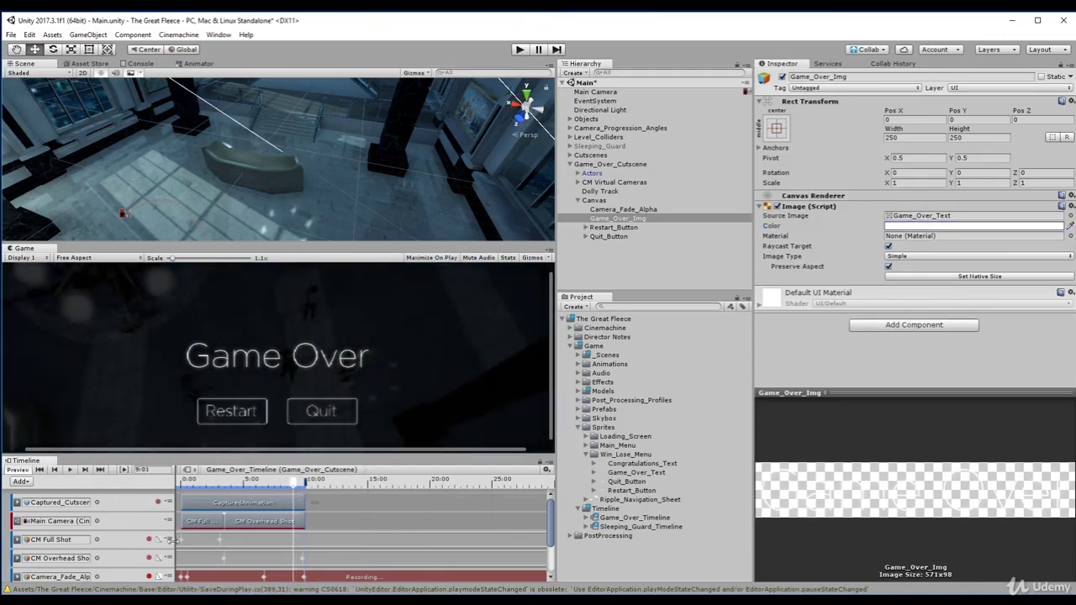
click(150, 577)
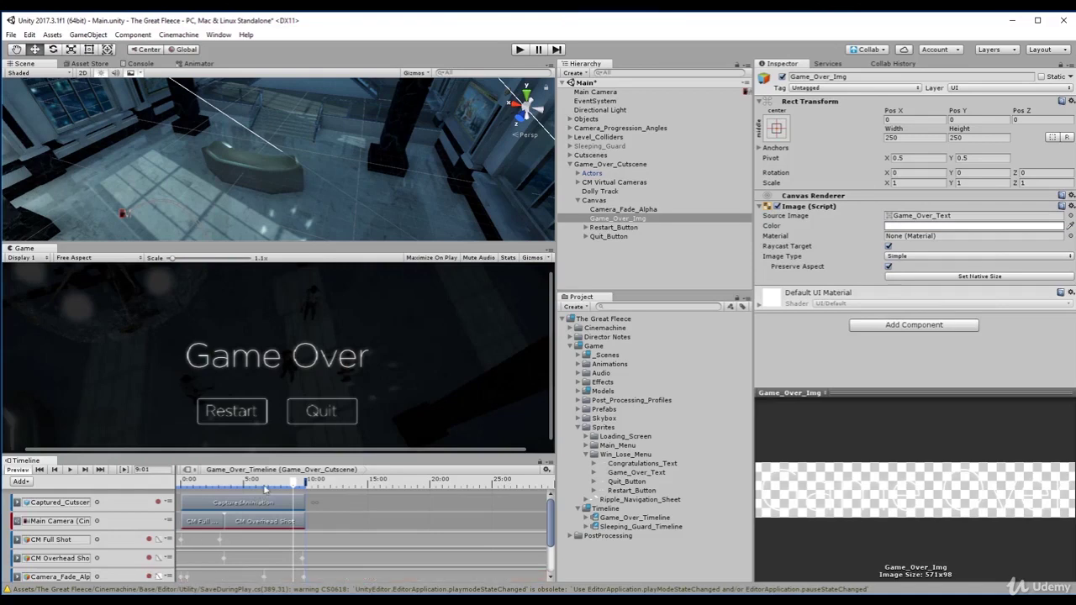
Step: Examine the Camera_Fade_Alpha track's color curve and compare the components of Camera_Fade_Alpha, Game_Over_Img, Restart_Button and Quit_Button
mouse_move(293, 485)
mouse_down()
mouse_move(265, 486)
mouse_move(299, 486)
mouse_up()
scroll(114, 541, down, 2)
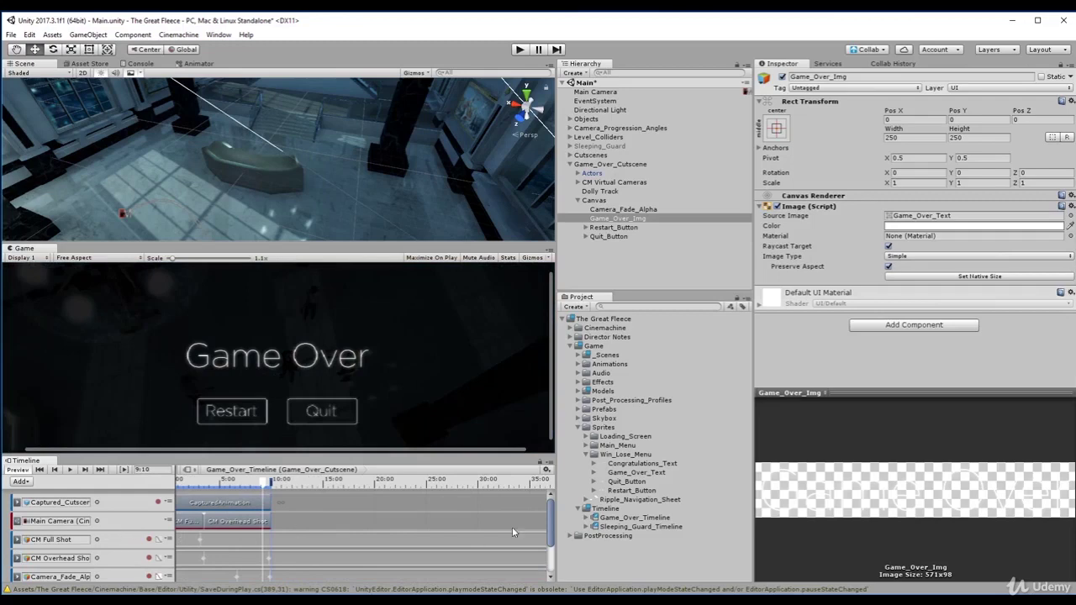
drag(549, 523, 547, 545)
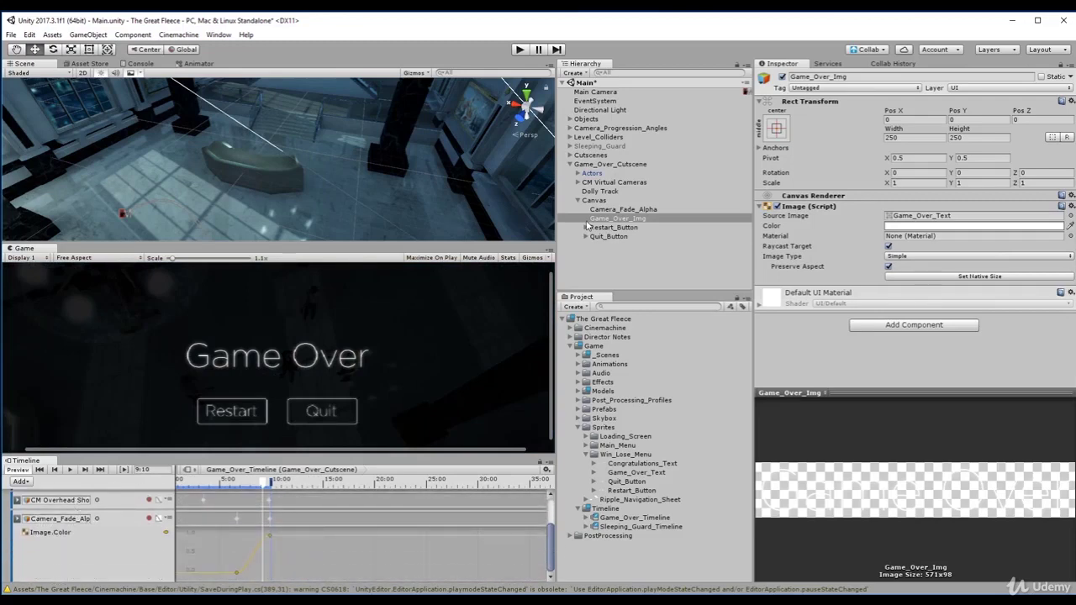
click(622, 211)
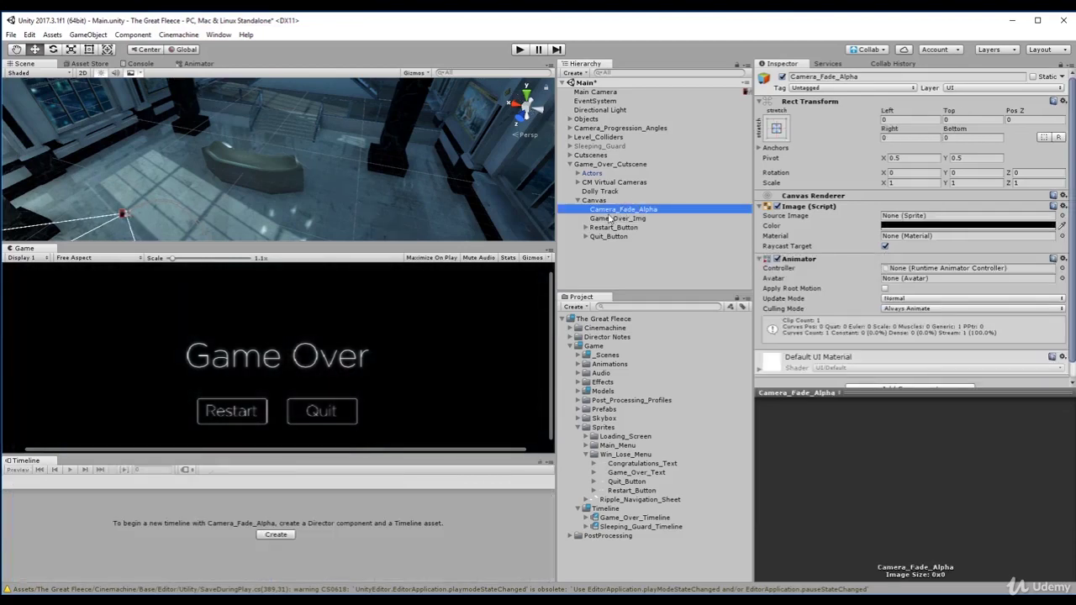
click(610, 219)
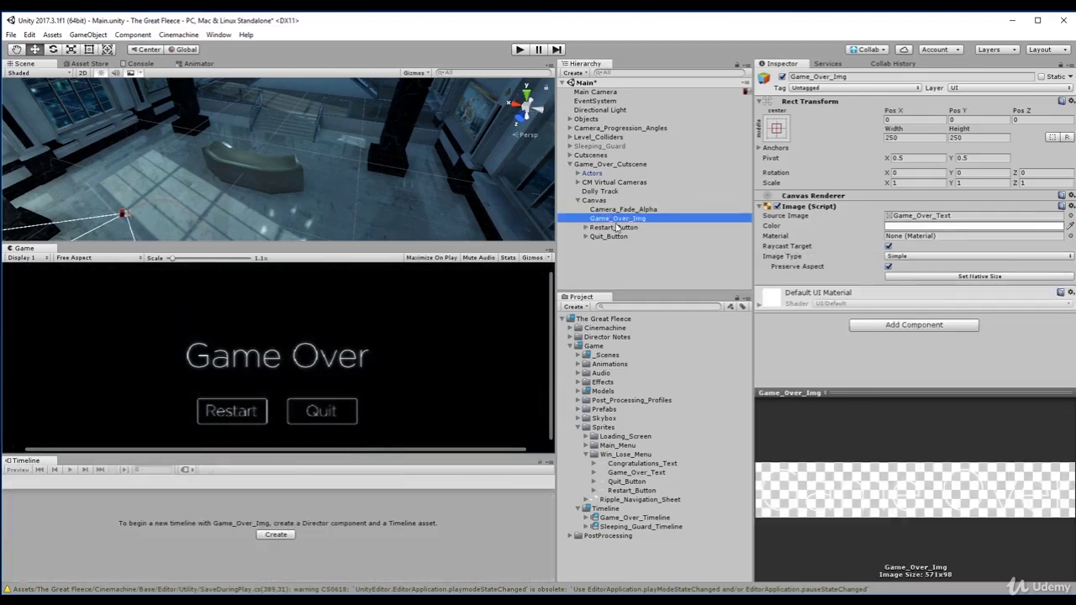
click(613, 227)
click(616, 237)
click(615, 229)
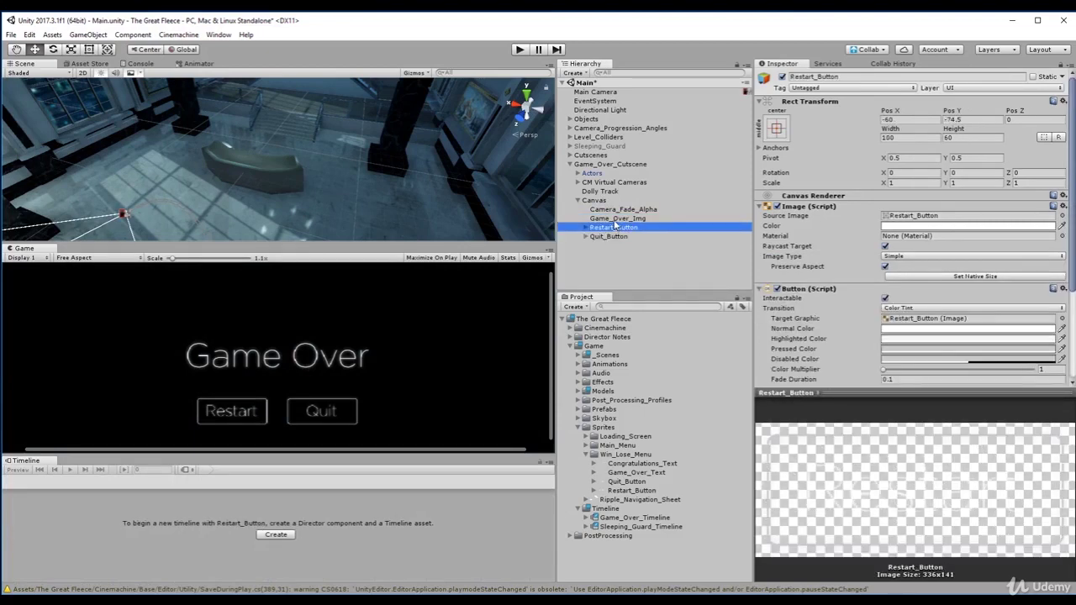
Step: Check the components of the Canvas and each of its child UI elements in turn
click(616, 219)
click(635, 227)
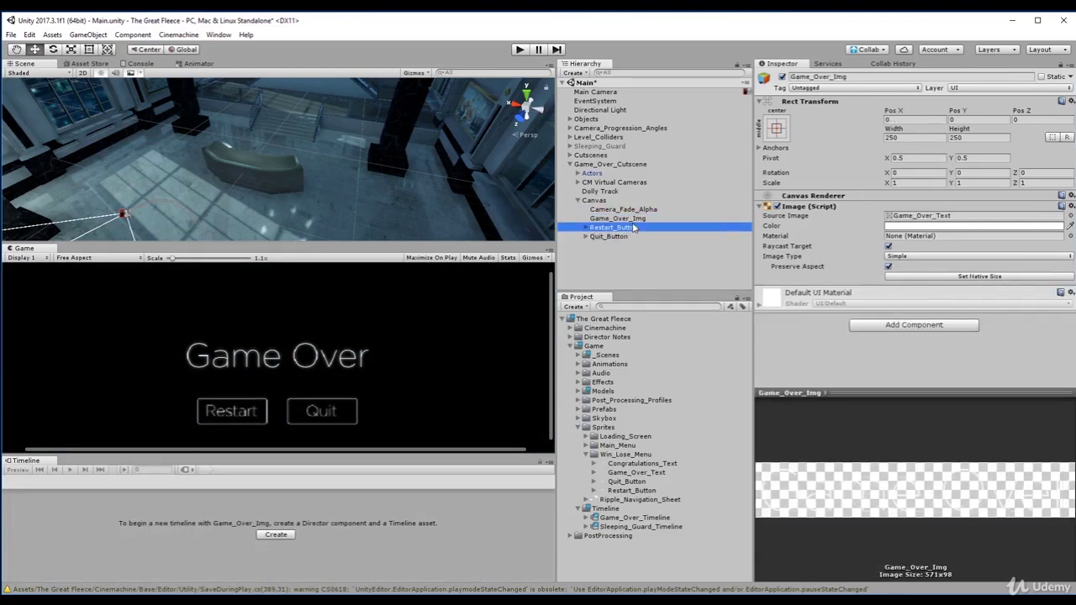
click(628, 237)
click(623, 209)
click(602, 200)
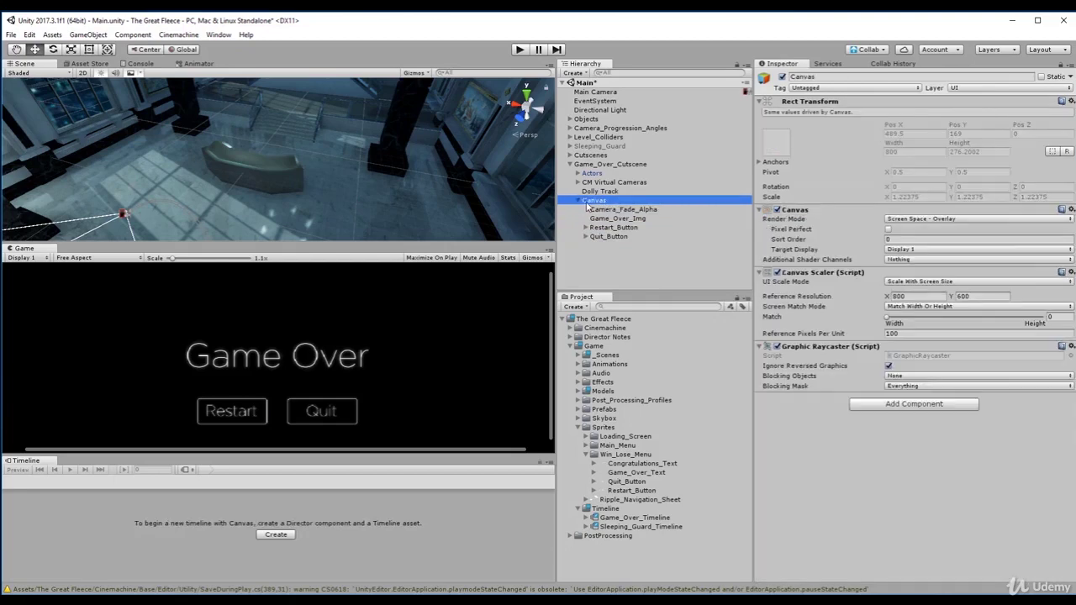
click(599, 219)
click(602, 210)
click(606, 220)
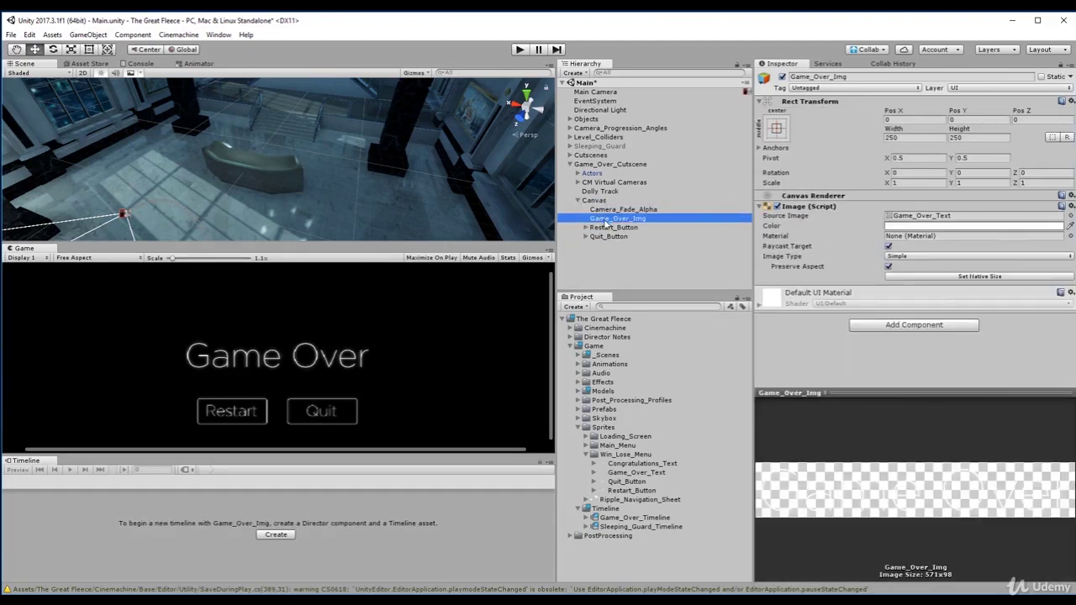
click(619, 228)
click(621, 236)
click(620, 227)
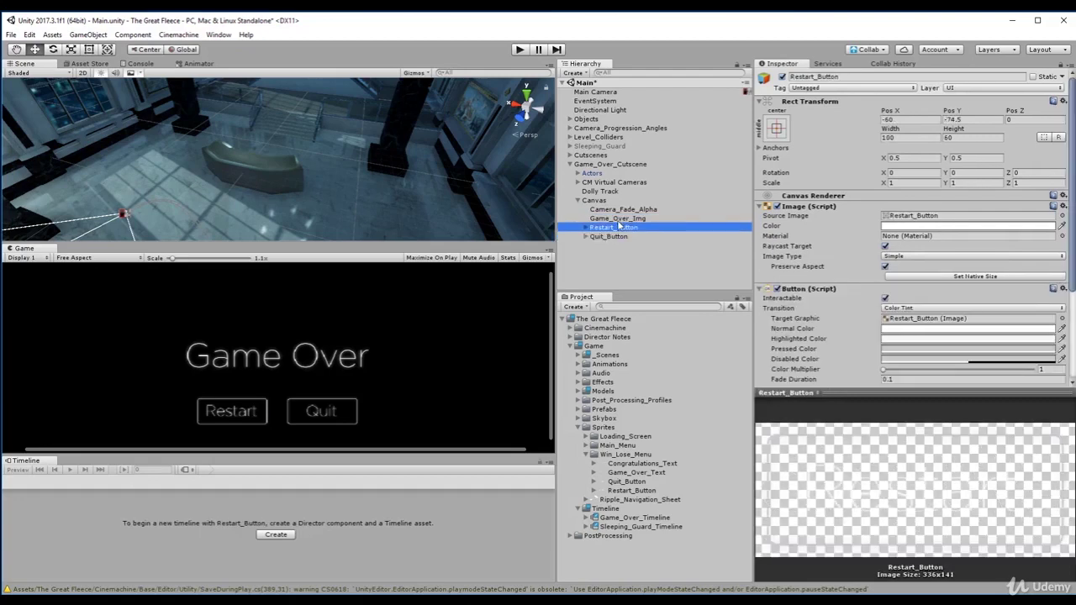
click(620, 218)
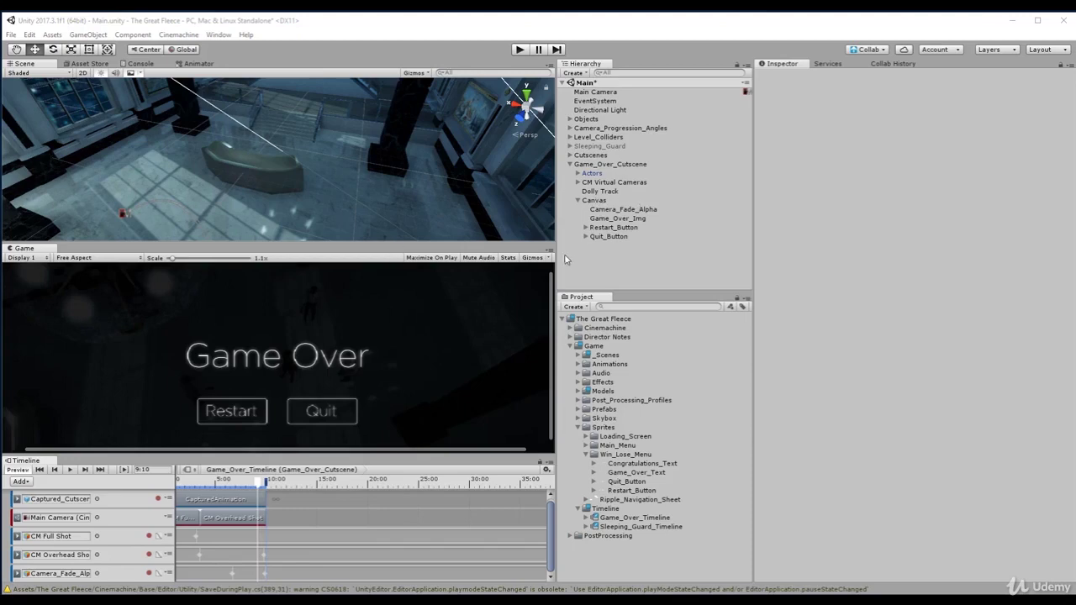
Step: Add an animation track to Game_Over_Timeline and bind the Canvas to it with a new Animator
scroll(183, 541, up, 3)
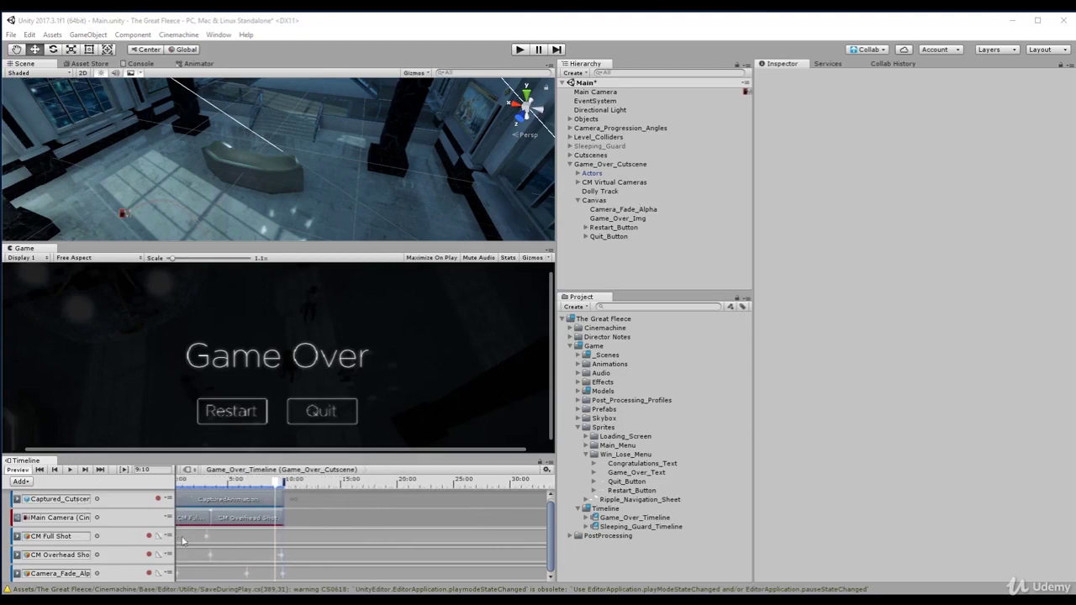
middle_drag(499, 536, 510, 538)
drag(550, 525, 550, 548)
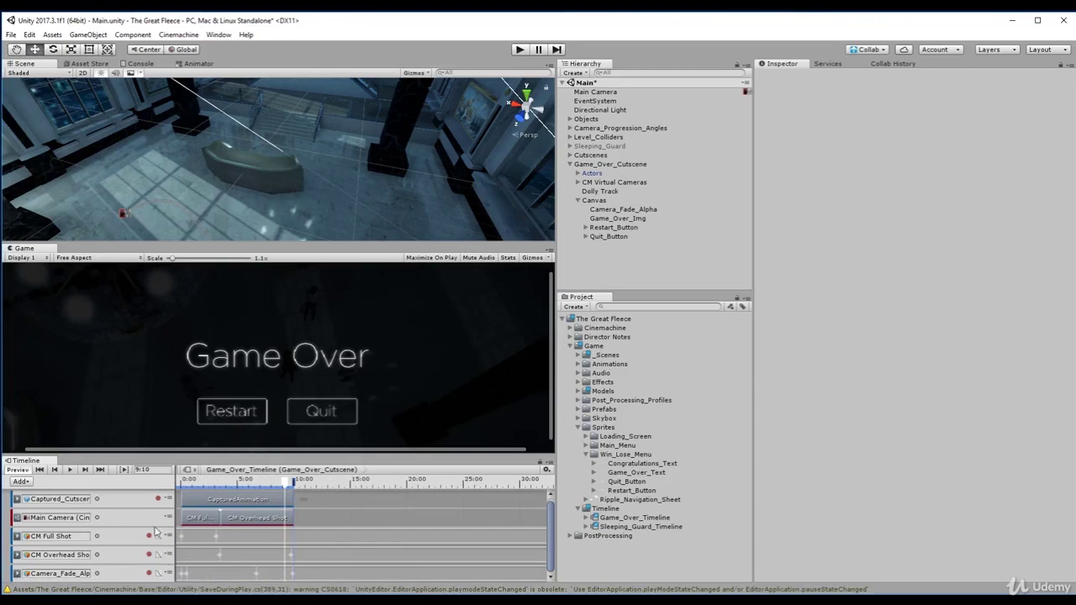
click(20, 482)
click(67, 518)
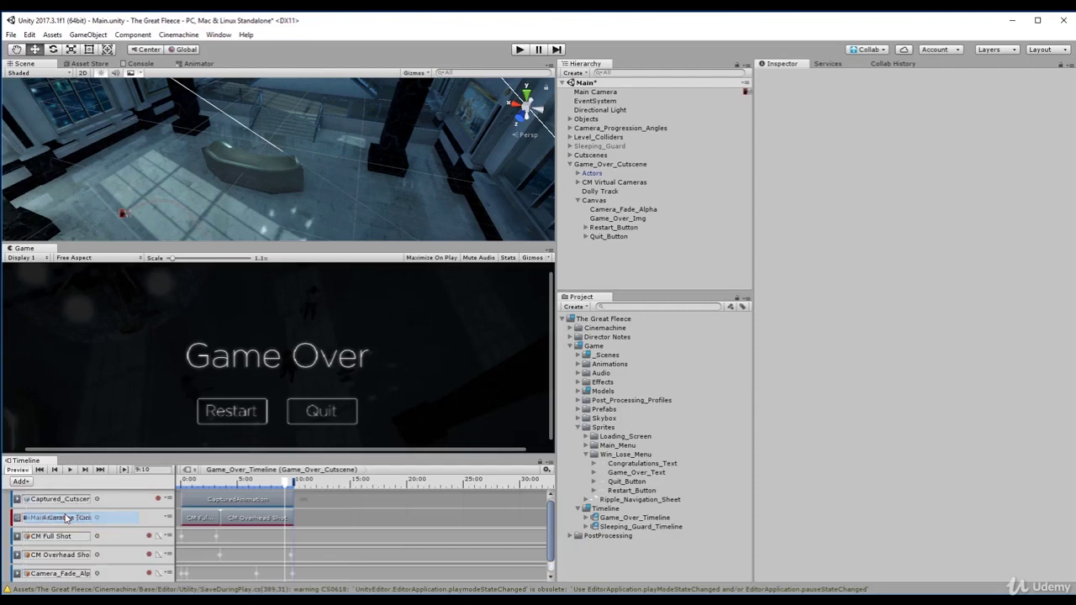
drag(551, 523, 552, 554)
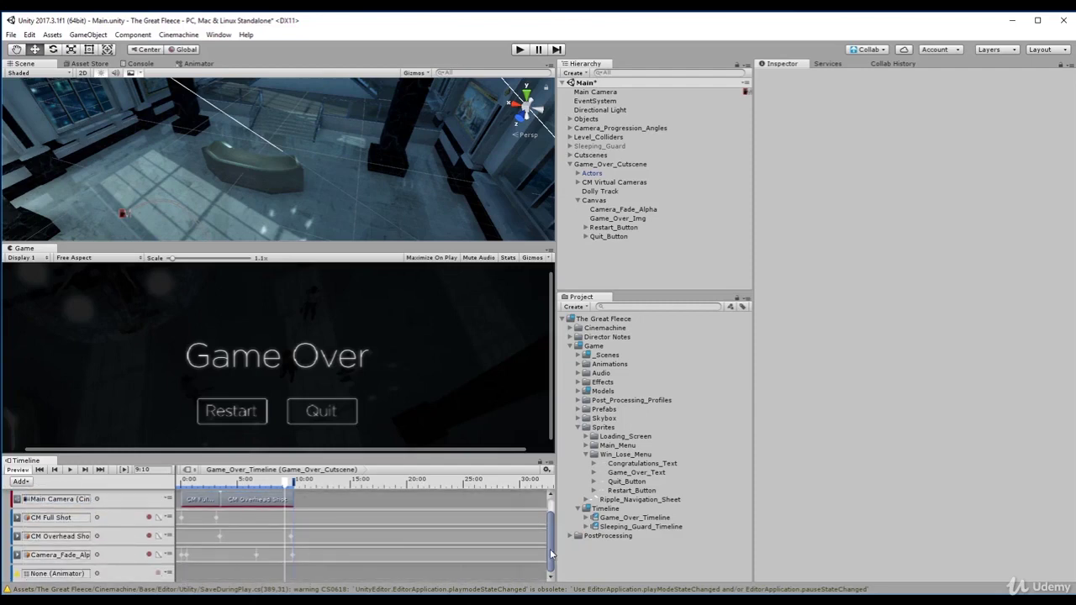
click(602, 202)
drag(602, 202, 65, 578)
Step: Move the playhead to 8:48 and start recording on the Canvas animation track of Game_Over_Cutscene
drag(287, 483, 283, 490)
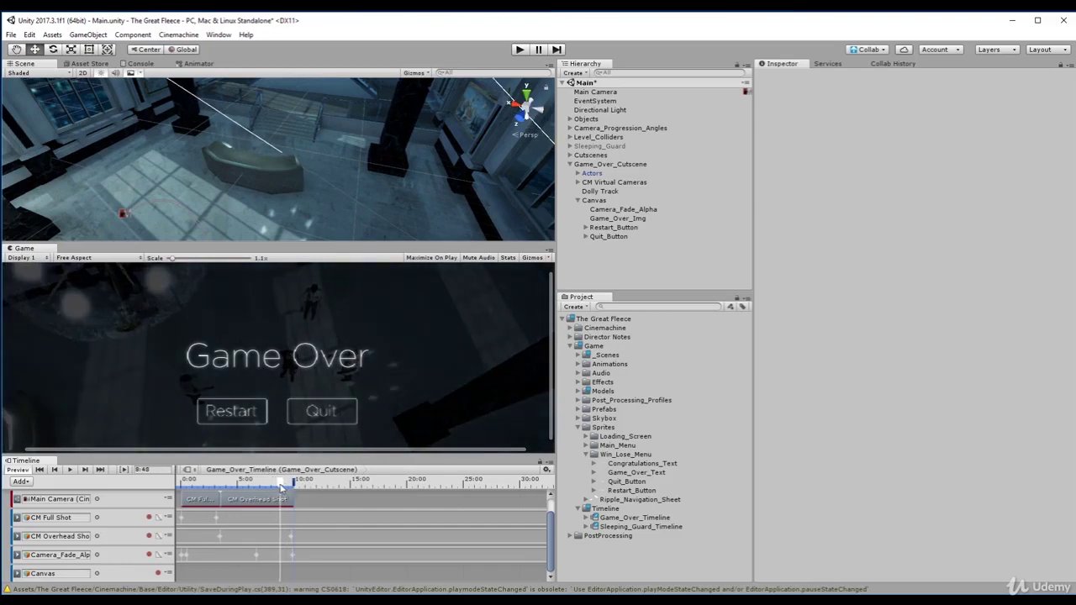
click(620, 219)
shift+click(616, 228)
shift+click(618, 237)
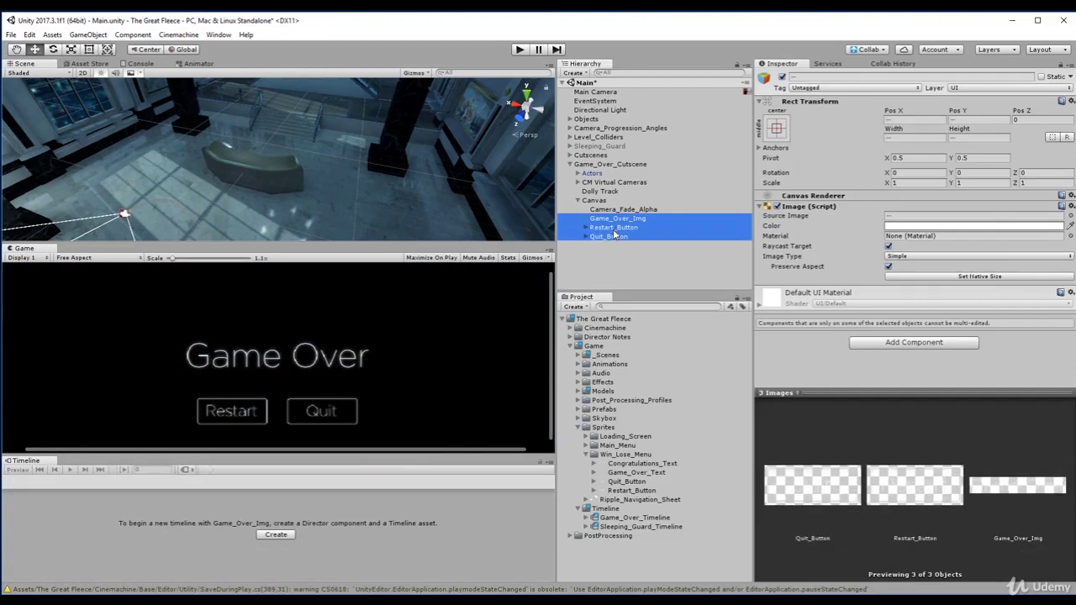
click(608, 201)
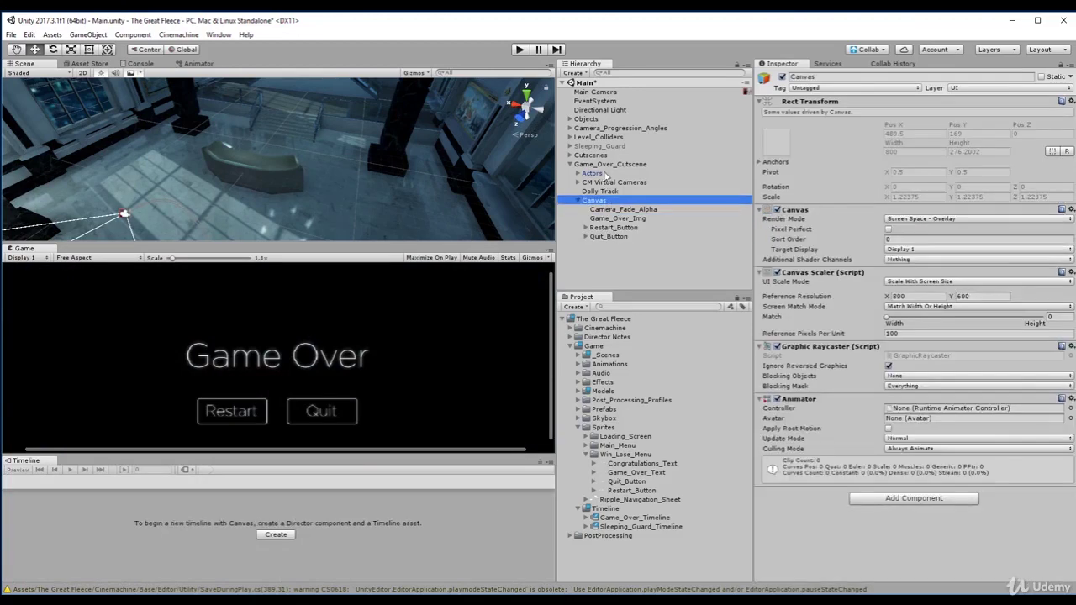
click(610, 164)
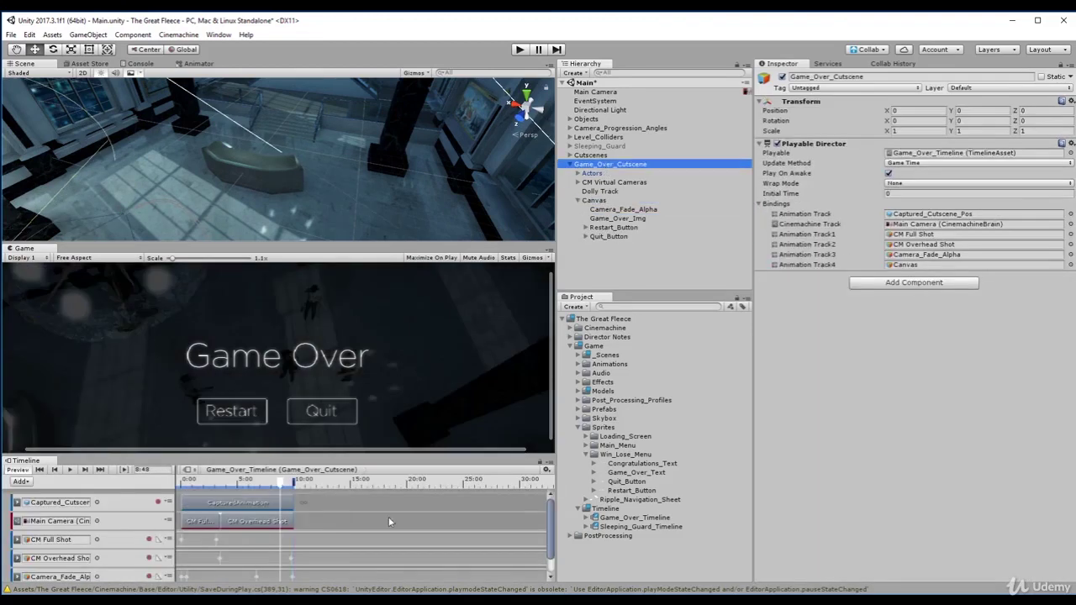
scroll(551, 527, down, 1)
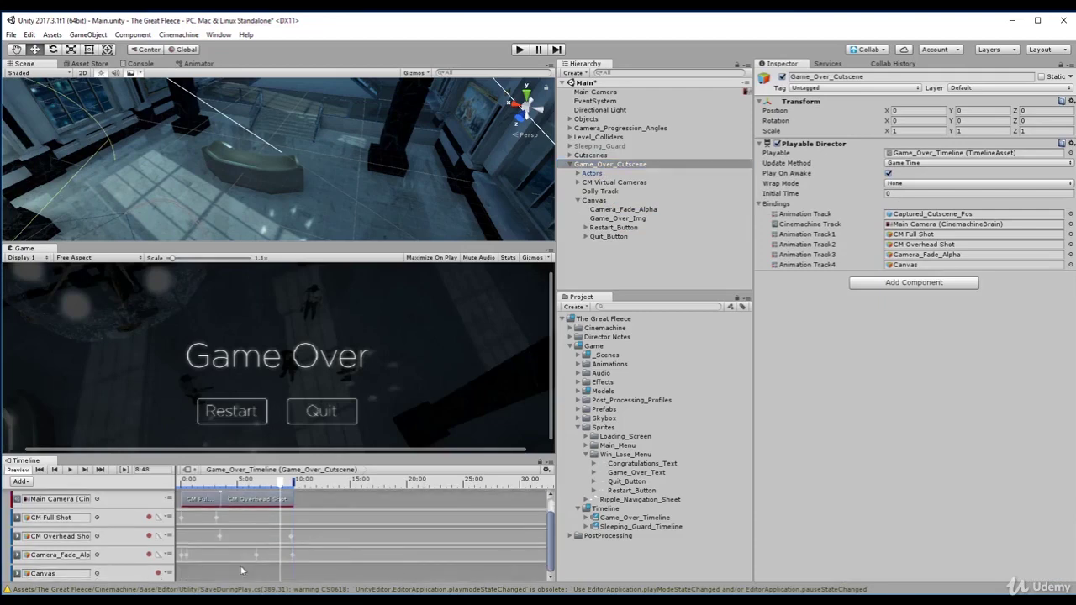
click(159, 574)
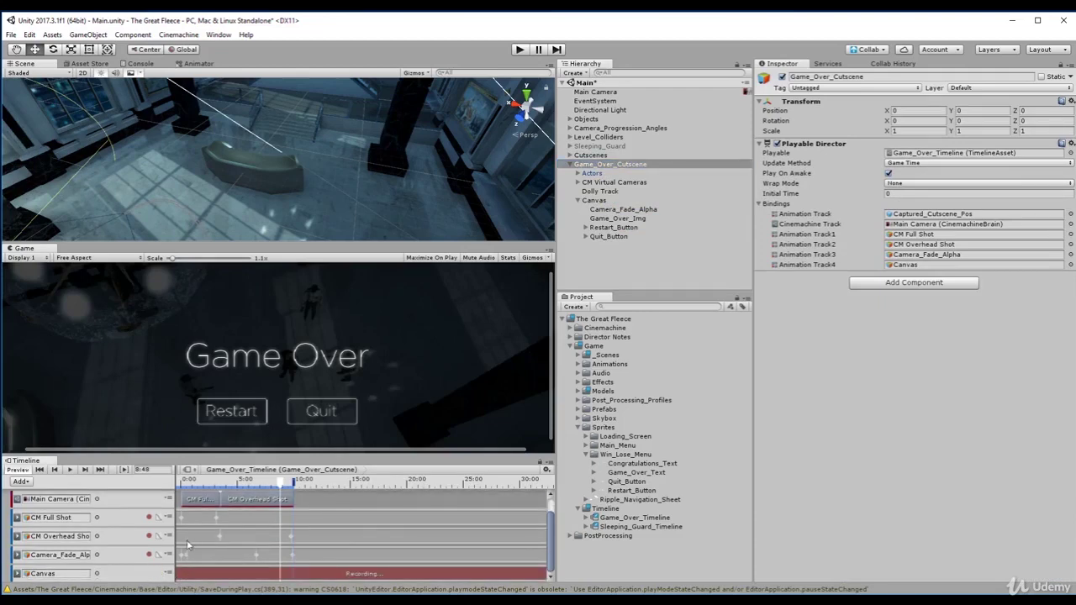
Step: Select Game_Over_Img, Restart_Button and Quit_Button together and key their image color alpha at 0
click(618, 220)
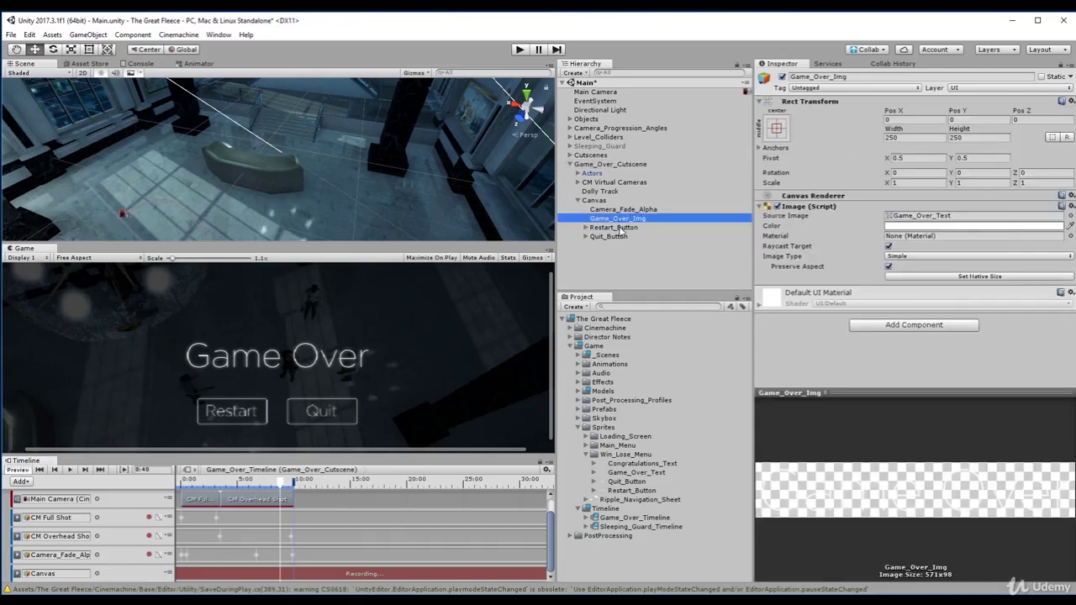
ctrl+click(621, 228)
ctrl+click(624, 237)
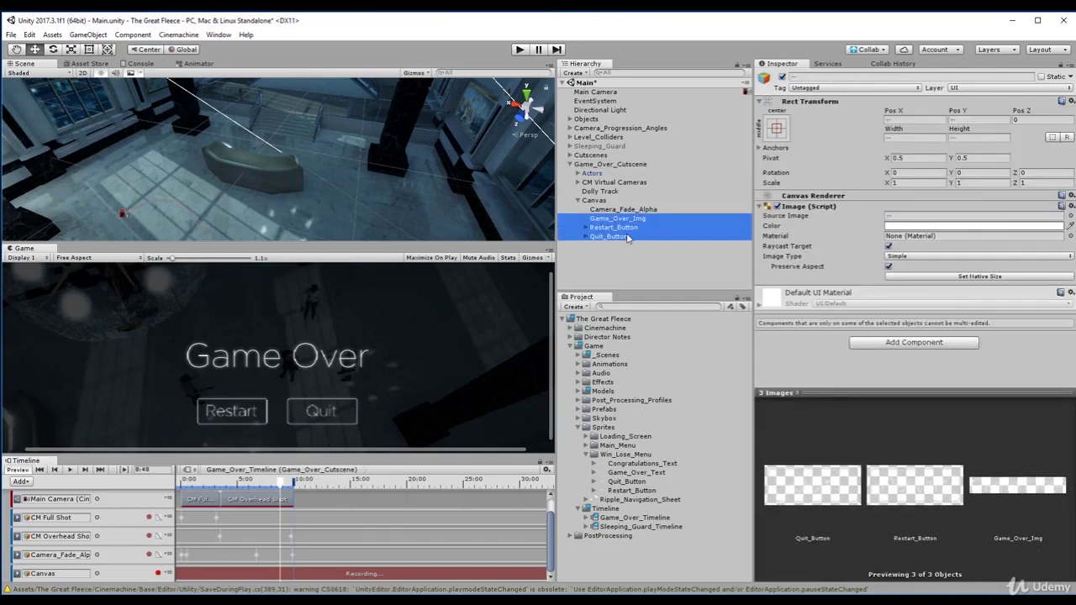
click(898, 227)
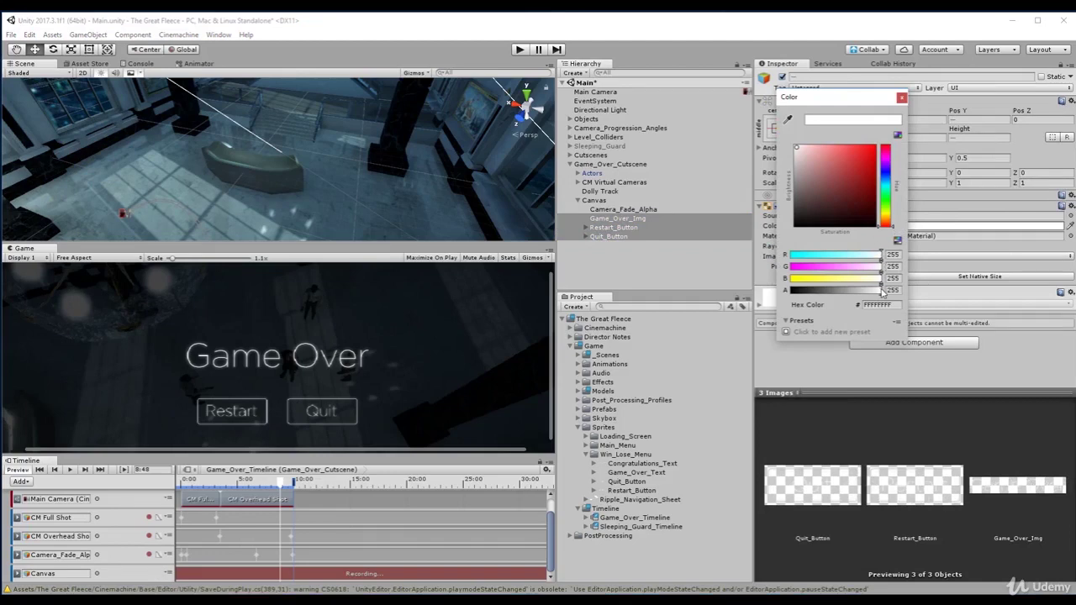
drag(882, 292, 788, 304)
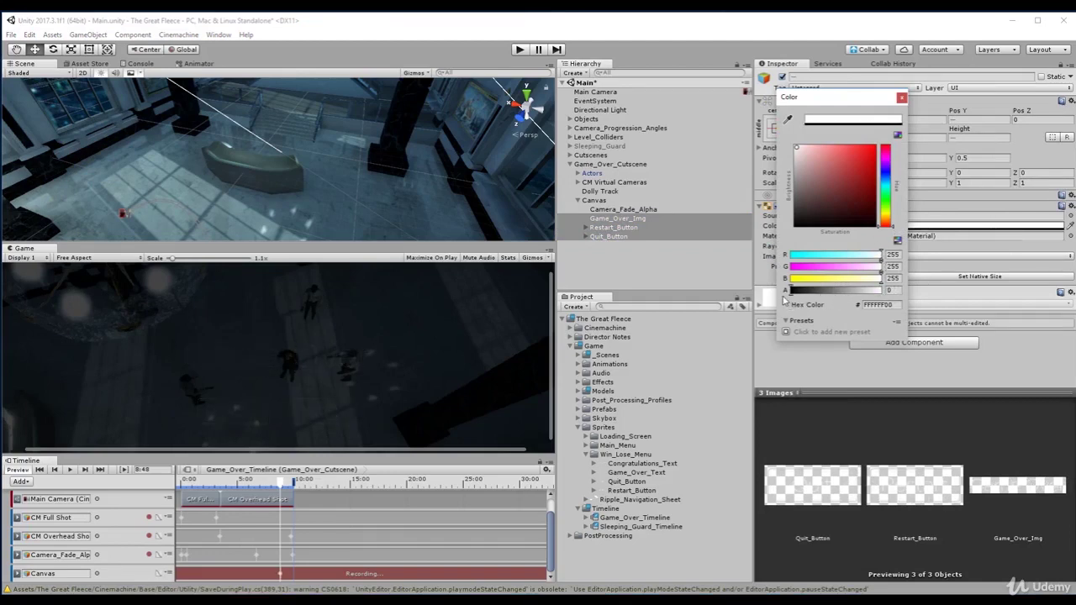
click(901, 97)
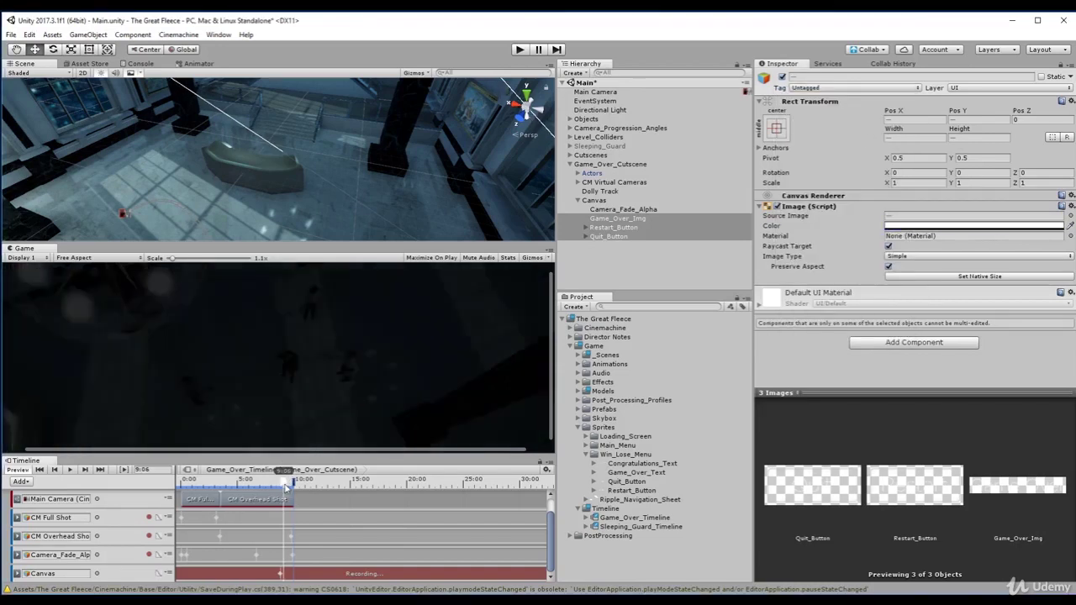
Step: Move the playhead to 9:48 and key the image color alpha of the three selected elements at 255
drag(288, 479, 292, 486)
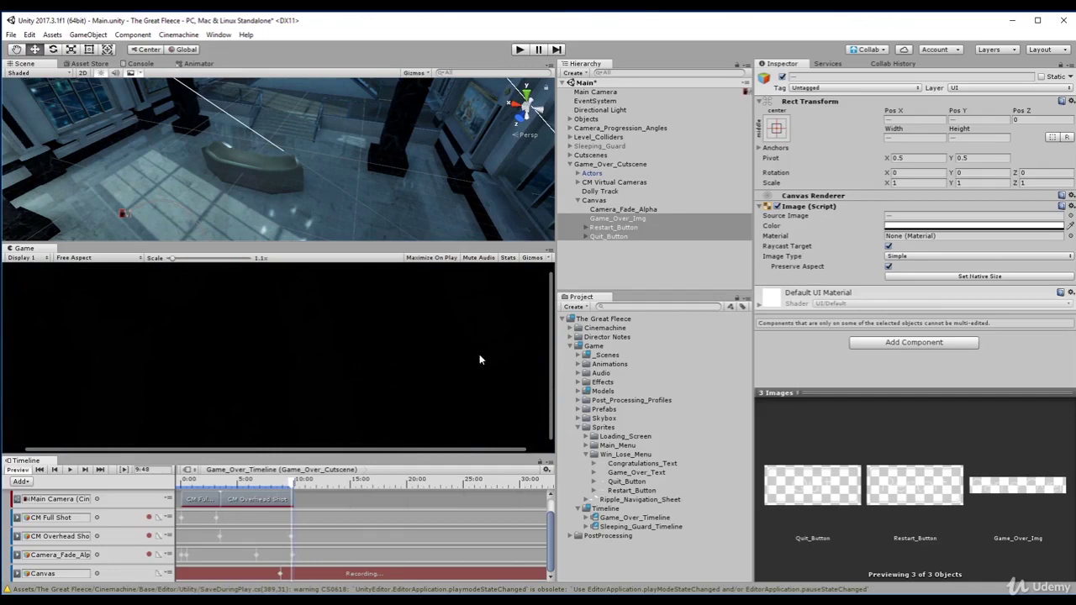
click(897, 225)
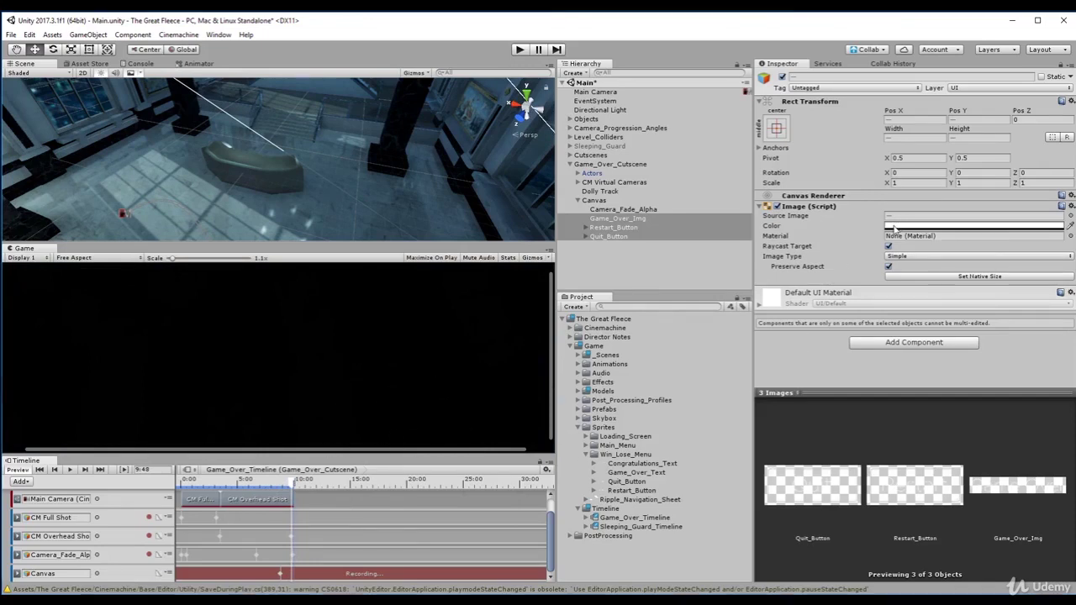
drag(790, 291, 881, 290)
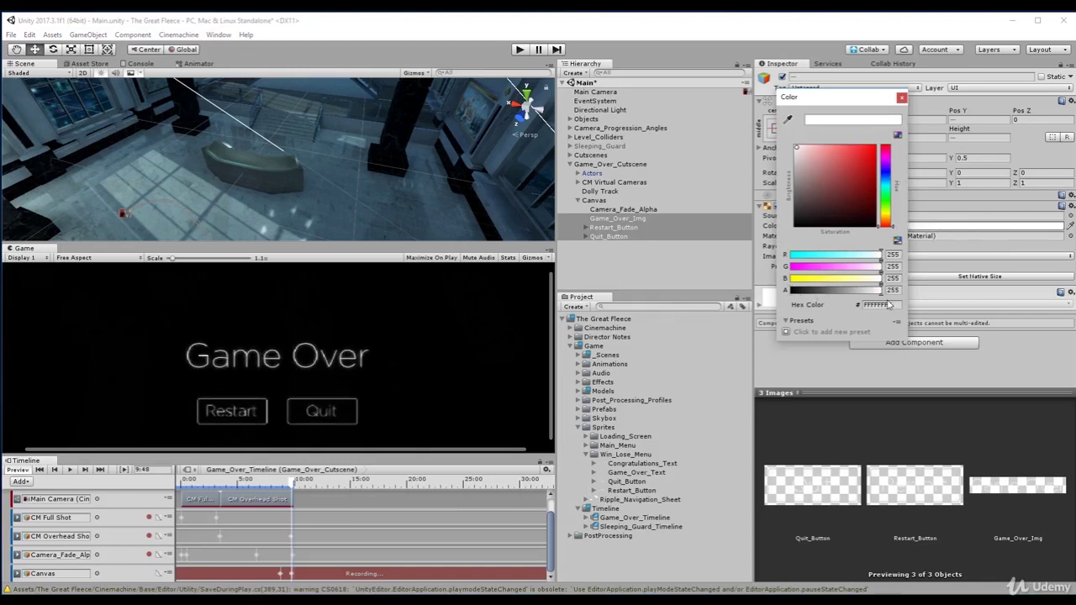
click(901, 99)
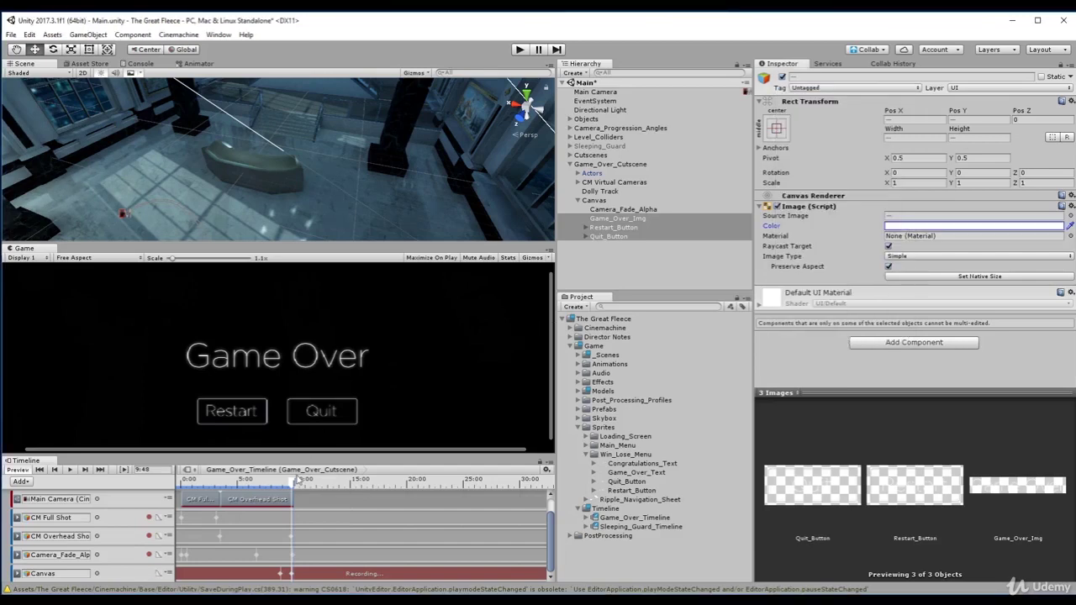
Step: Return the playhead to 0:00, stop recording on the Canvas track and play the timeline preview
drag(294, 486, 160, 485)
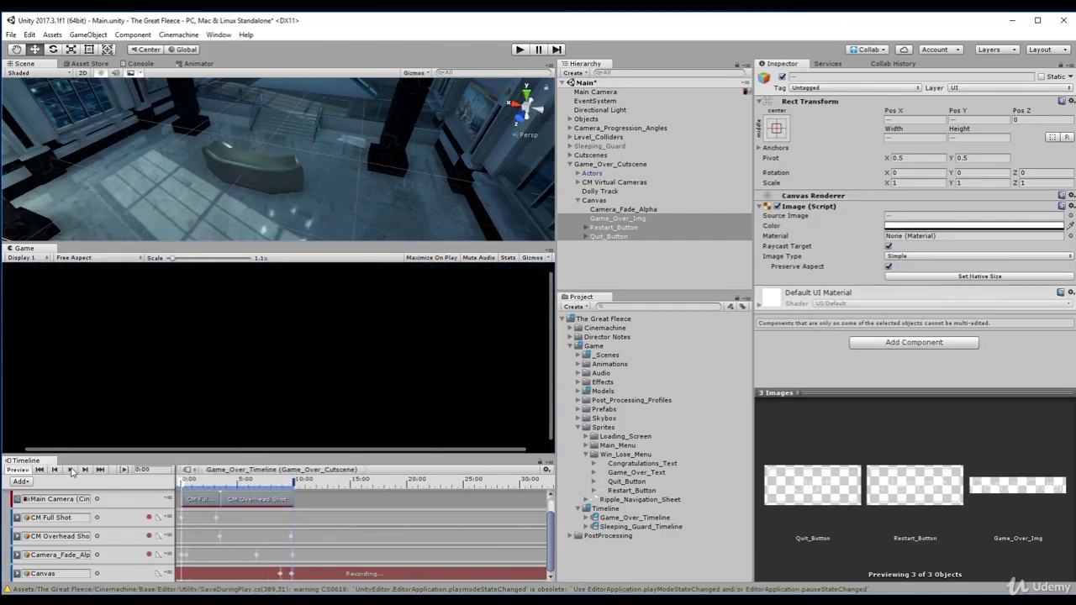
click(149, 573)
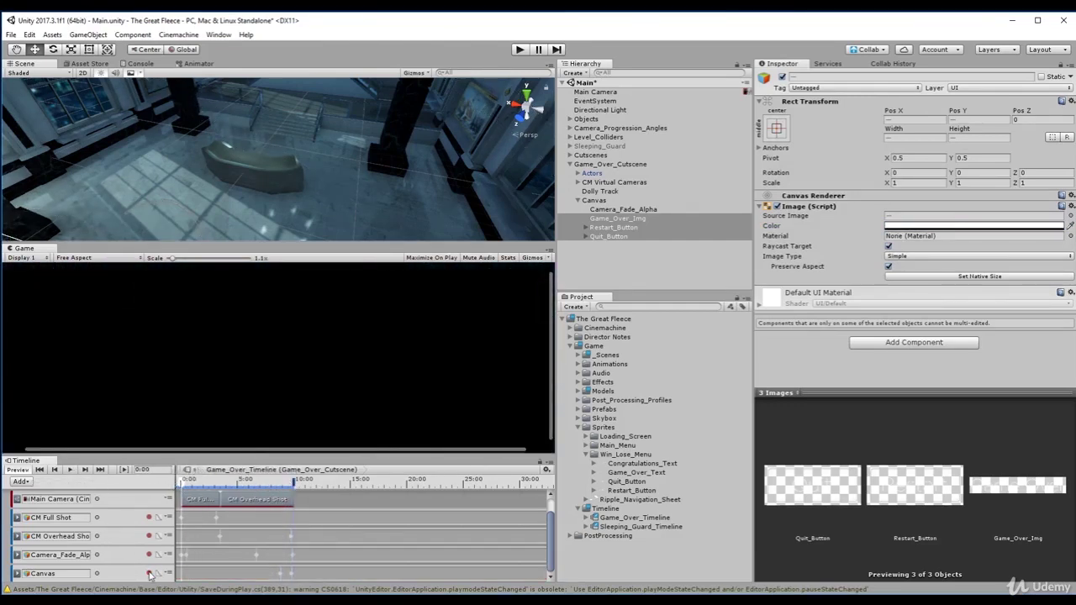
click(70, 470)
Step: Open the Canvas track's recorded animation in a docked Animation window and enlarge it to show all three alpha properties
click(271, 574)
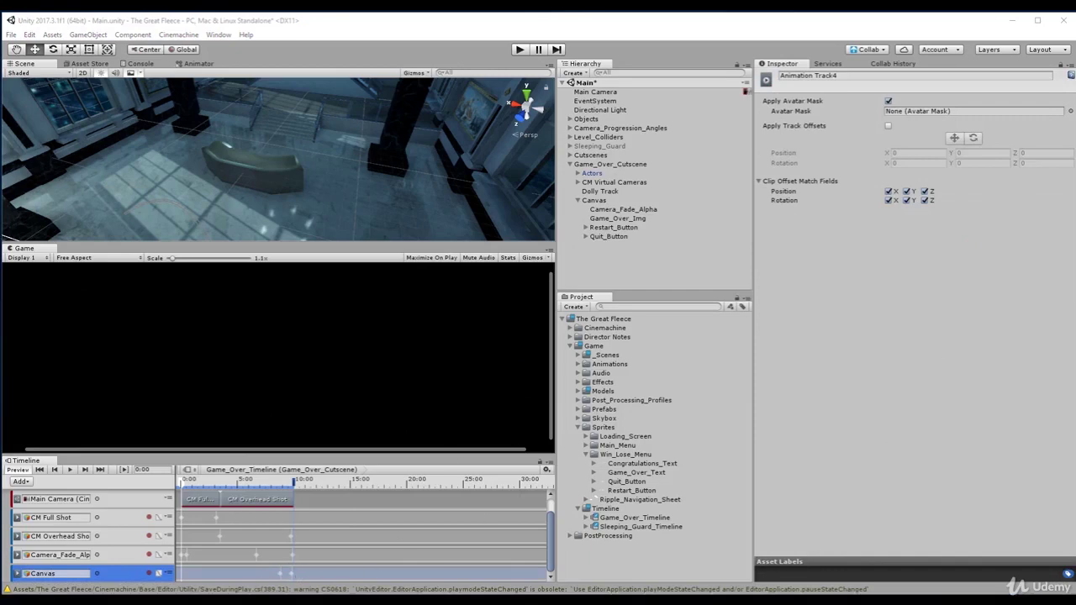
double_click(271, 574)
drag(365, 332, 160, 448)
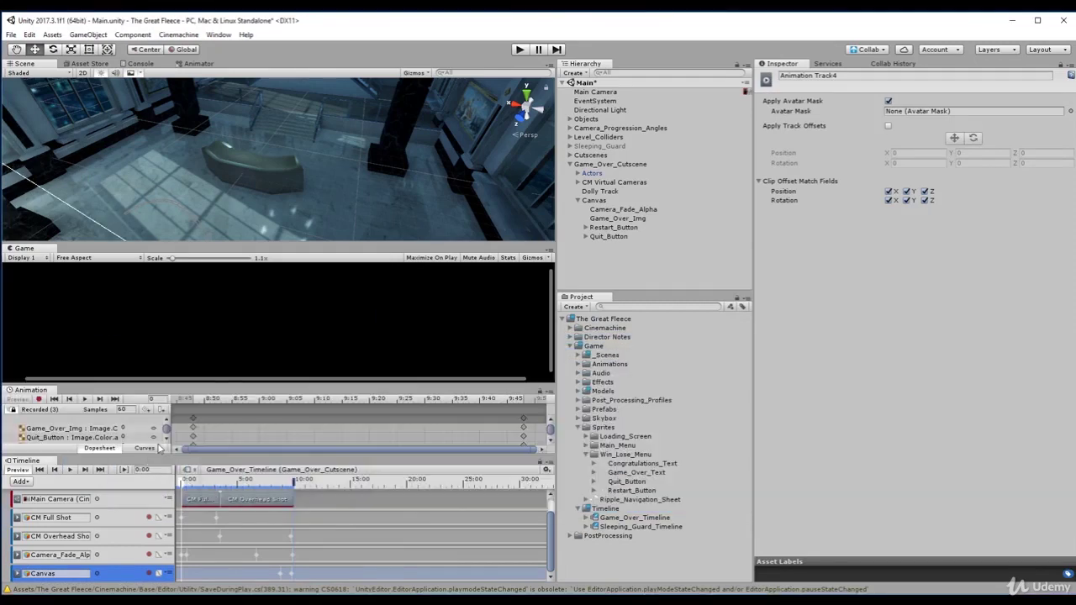
drag(225, 385, 224, 348)
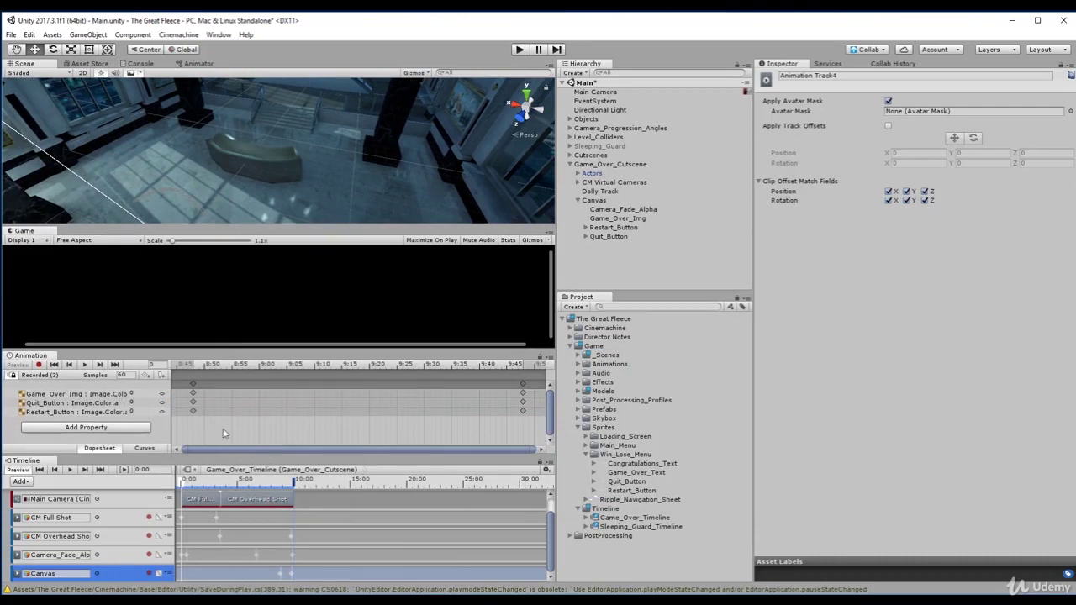
Step: Move the first alpha keyframes of Game_Over_Img, Quit_Button and Restart_Button together to 7:09
scroll(216, 408, down, 6)
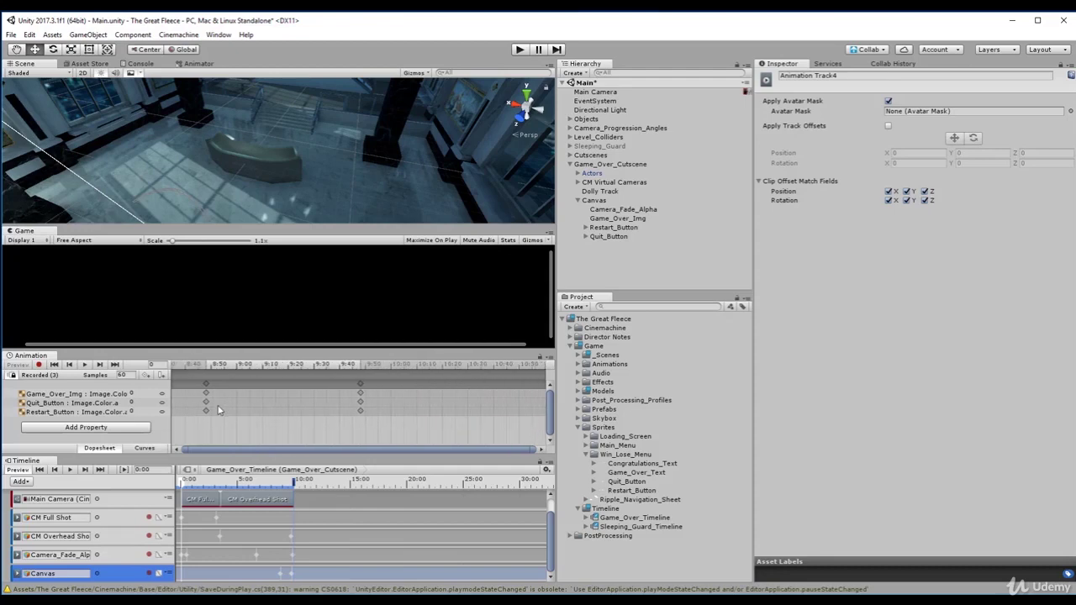
scroll(229, 424, down, 1)
click(214, 395)
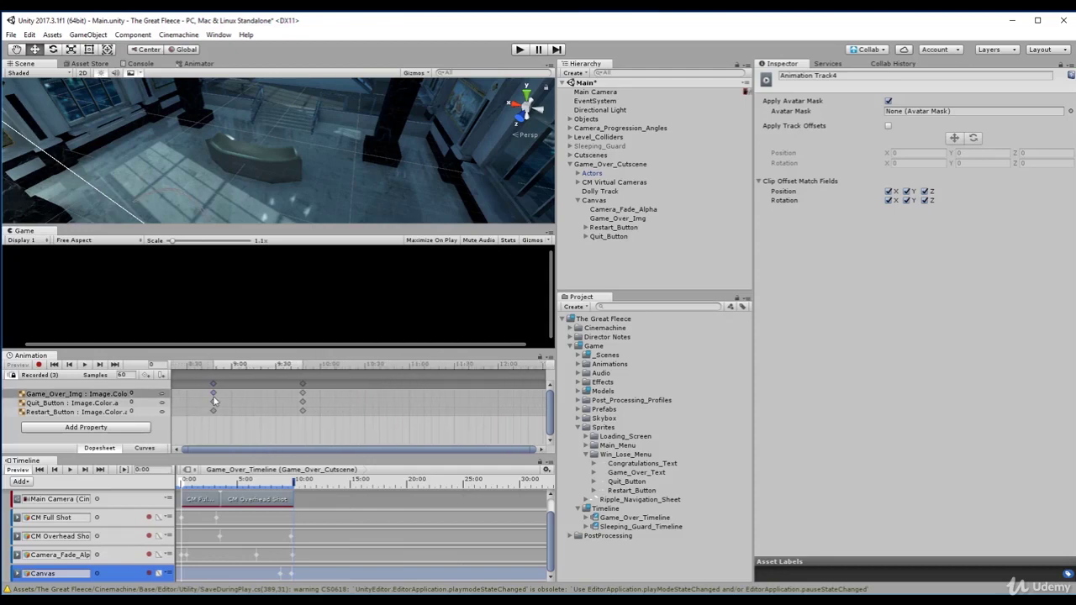
drag(192, 386, 179, 407)
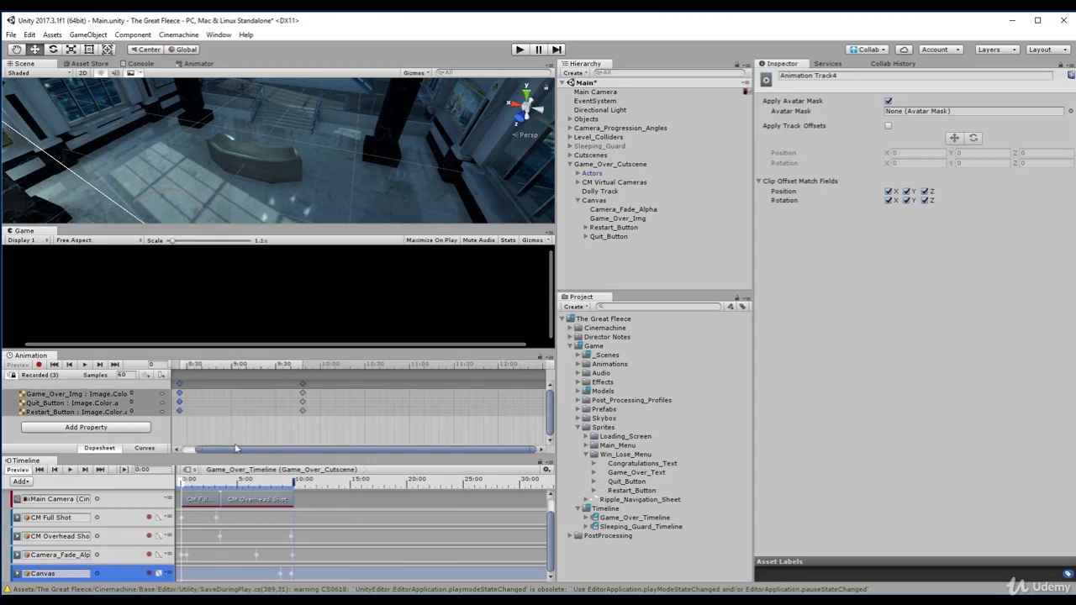
scroll(206, 403, down, 10)
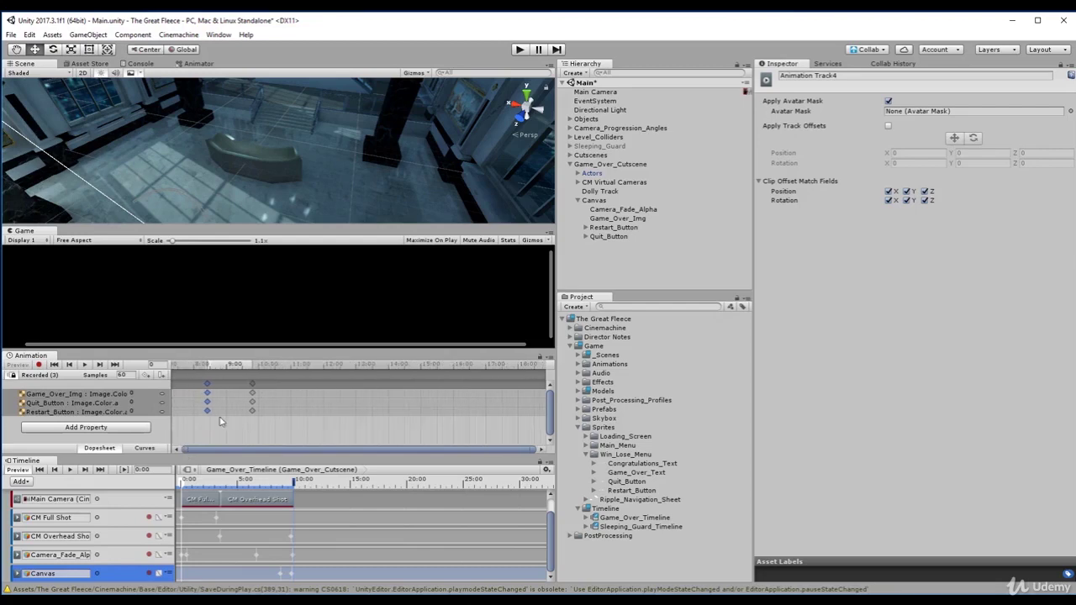
scroll(212, 411, down, 3)
drag(210, 395, 184, 401)
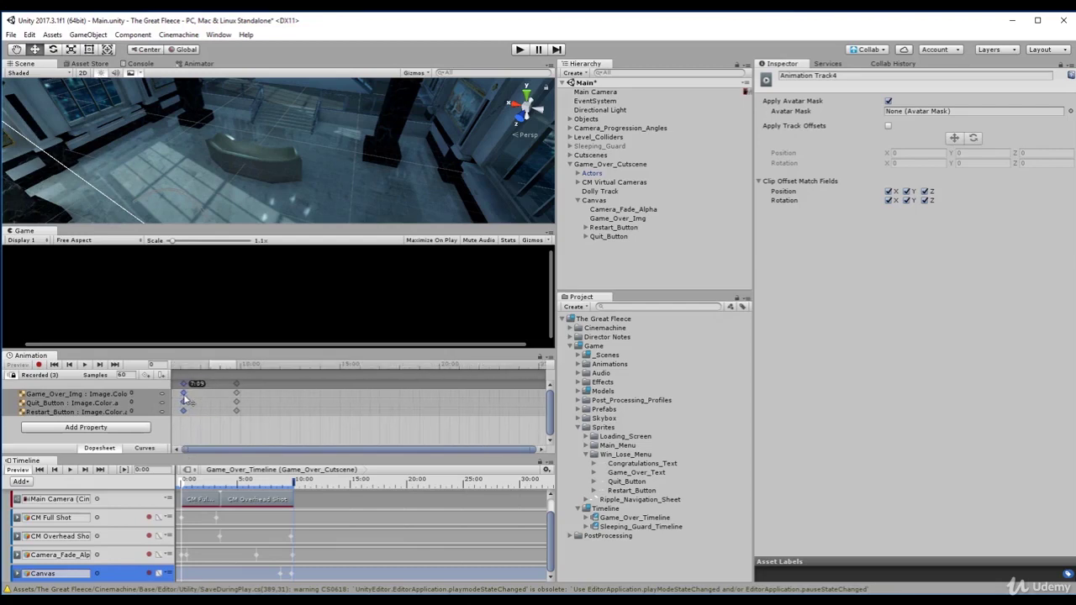
click(262, 433)
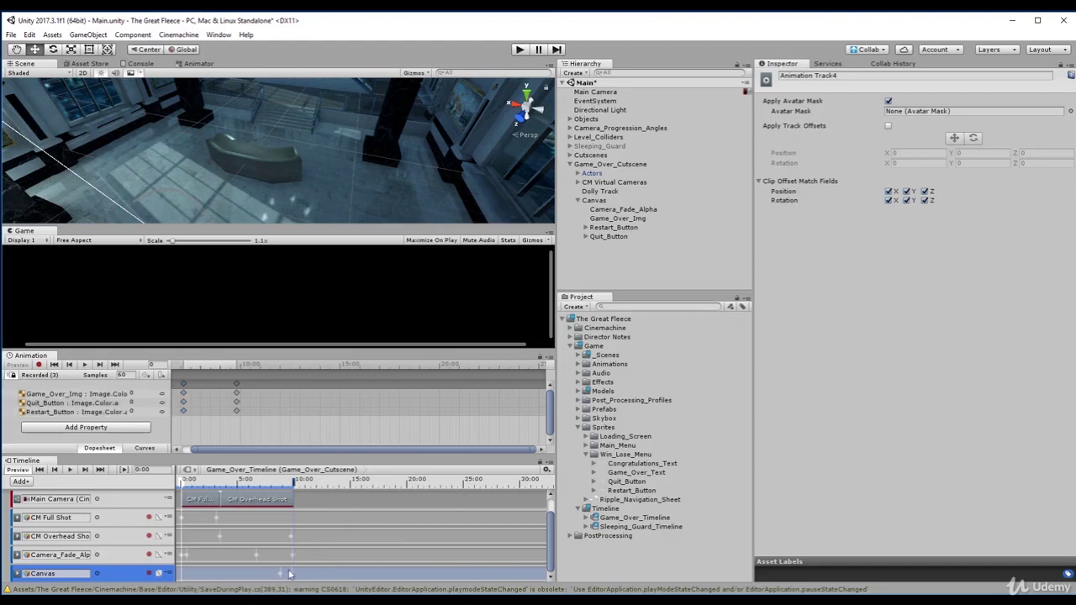
Step: Play the Game_Over_Timeline preview to check the fade-in timing of the Game Over text and buttons
scroll(270, 551, down, 2)
scroll(244, 416, down, 4)
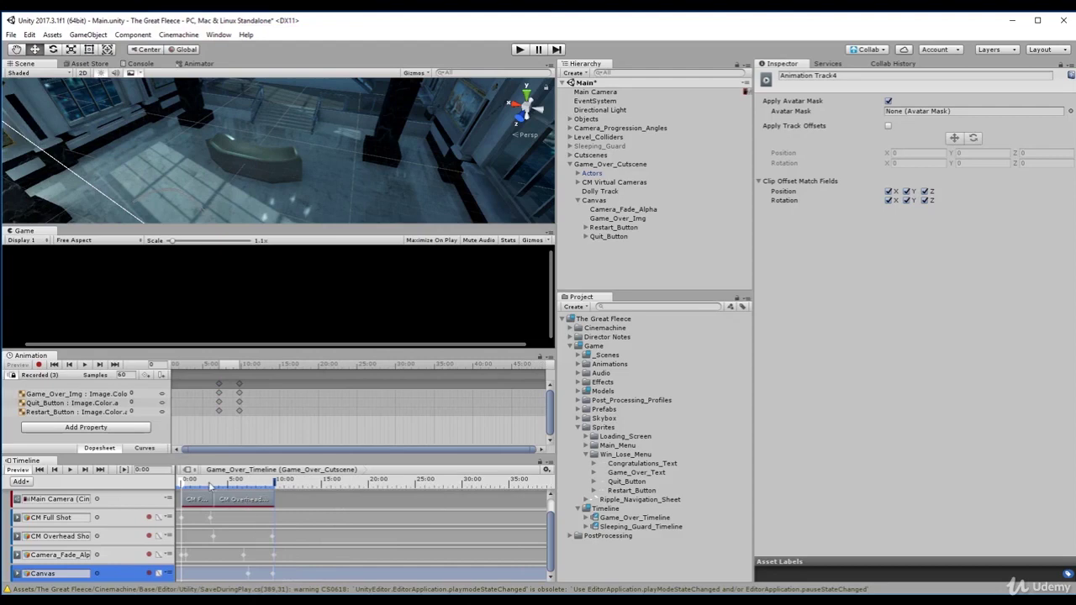
click(71, 471)
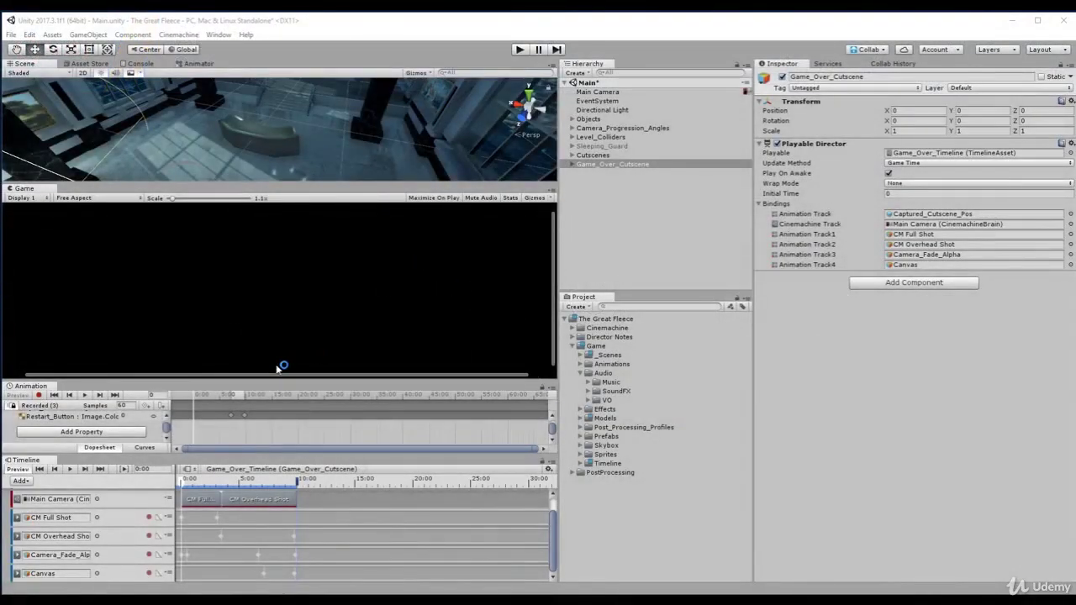
click(70, 470)
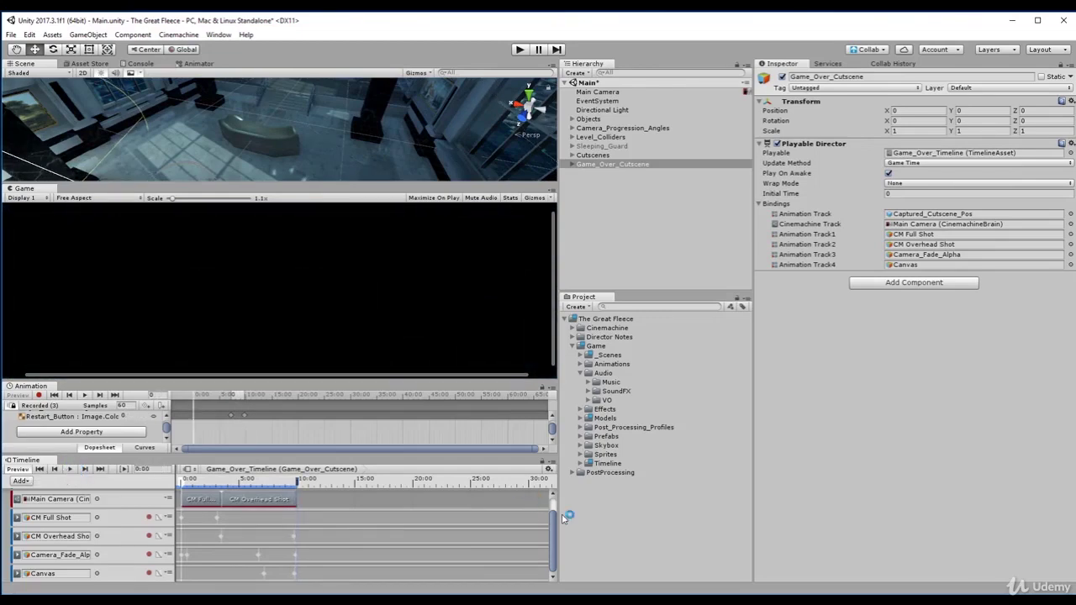
Step: Make Game_Over_Cutscene a child of the Cutscenes object in the scene hierarchy
click(712, 192)
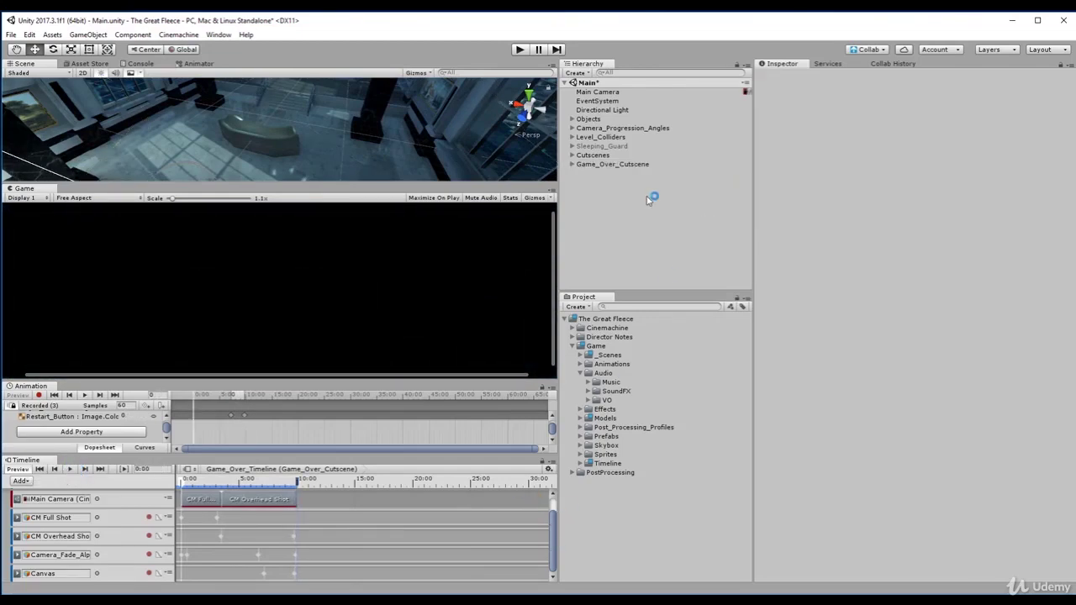
click(614, 164)
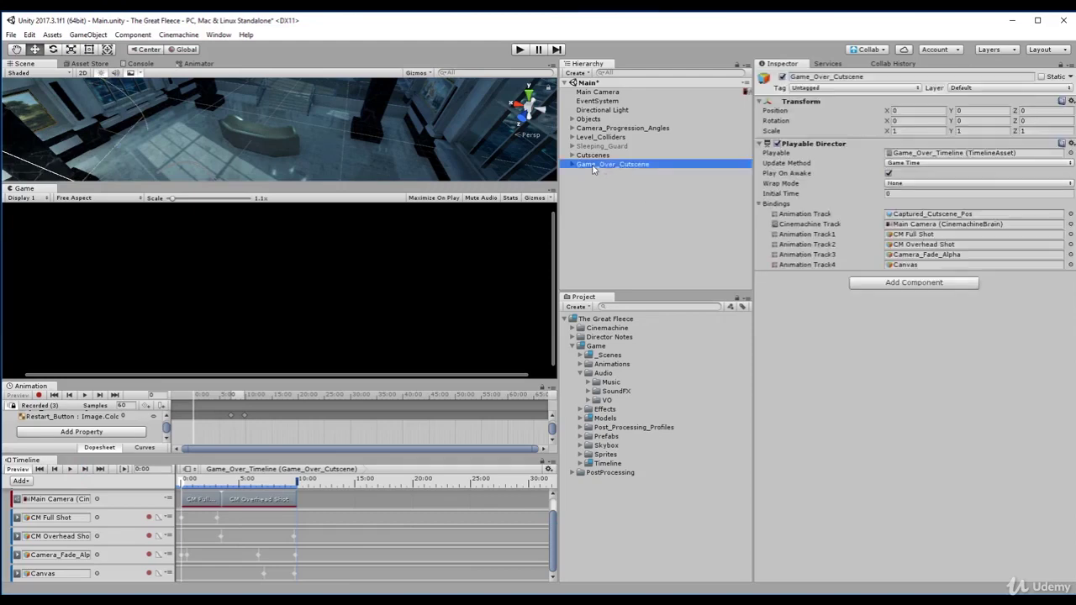
drag(594, 165, 591, 154)
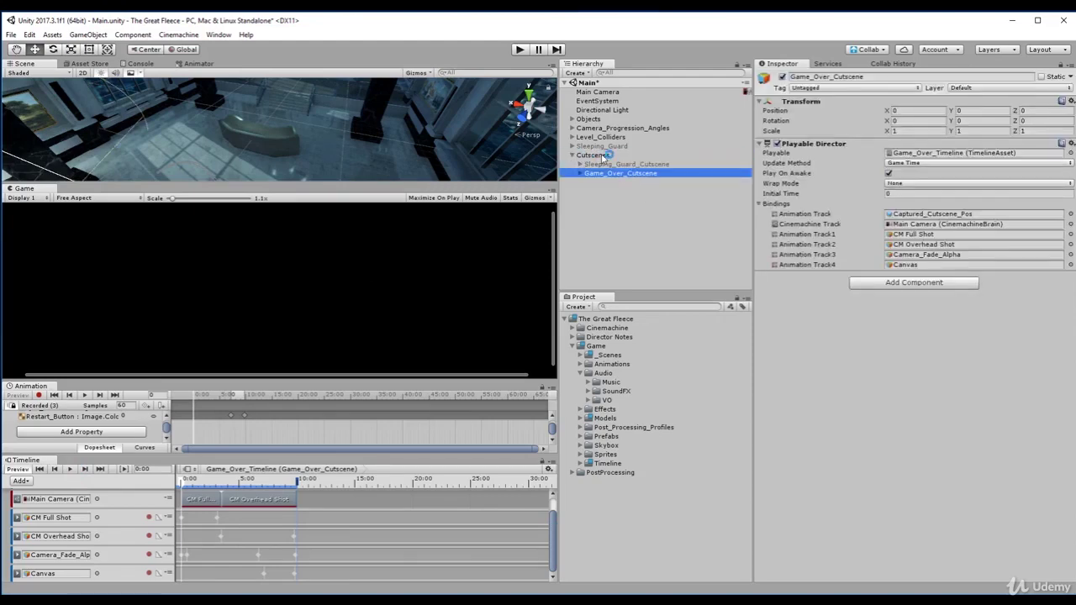
click(602, 156)
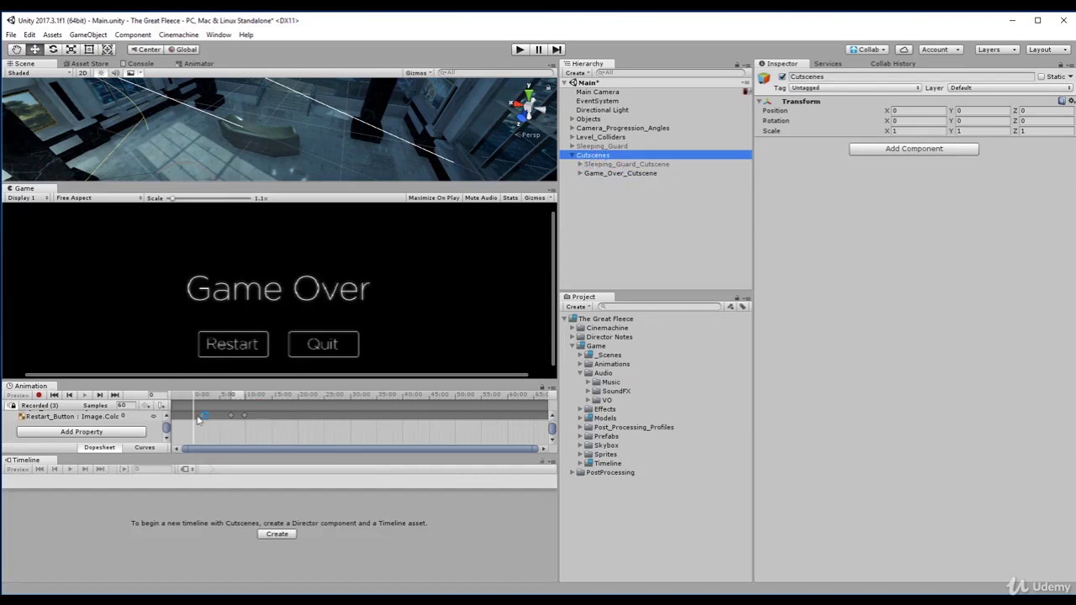
Step: Select the nested Game_Over_Cutscene and play its timeline preview again
click(614, 173)
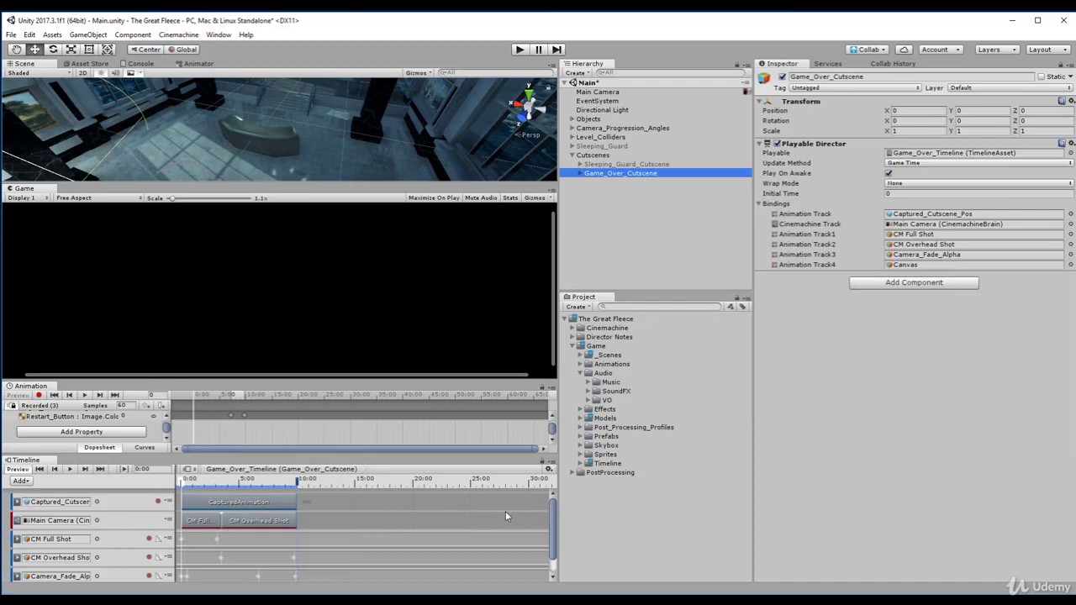
scroll(549, 518, down, 2)
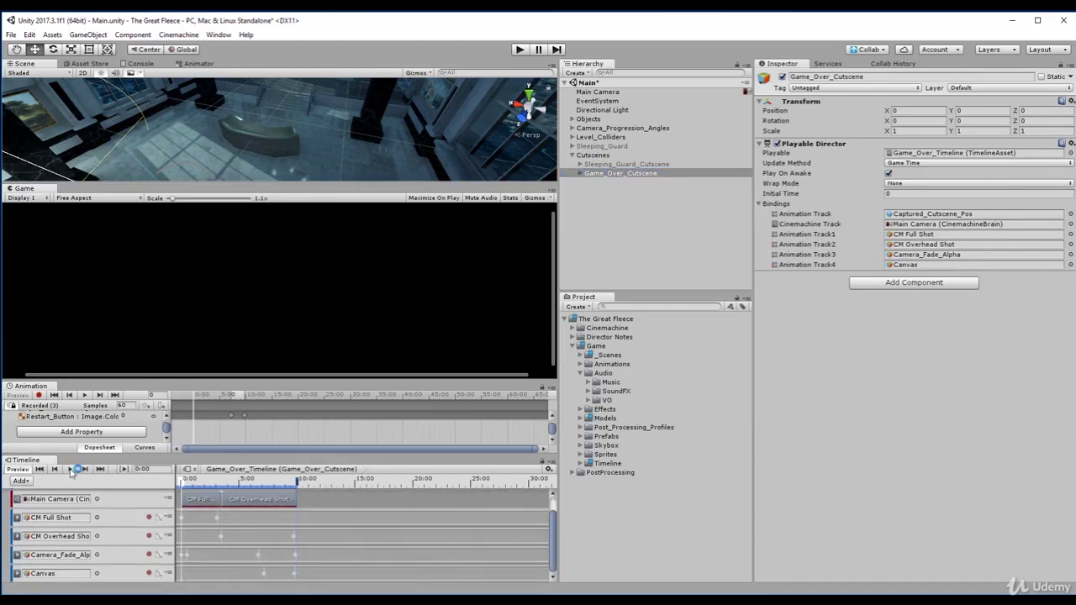
click(71, 469)
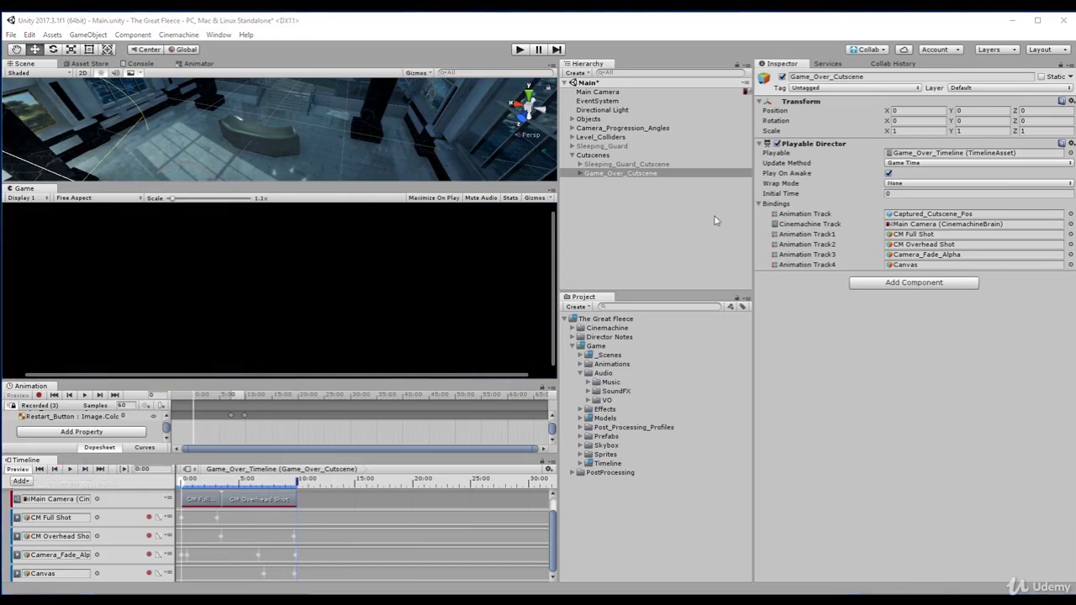
Step: Deactivate the Game_Over_Cutscene object, collapse the Cutscenes group and clear the selection
click(619, 164)
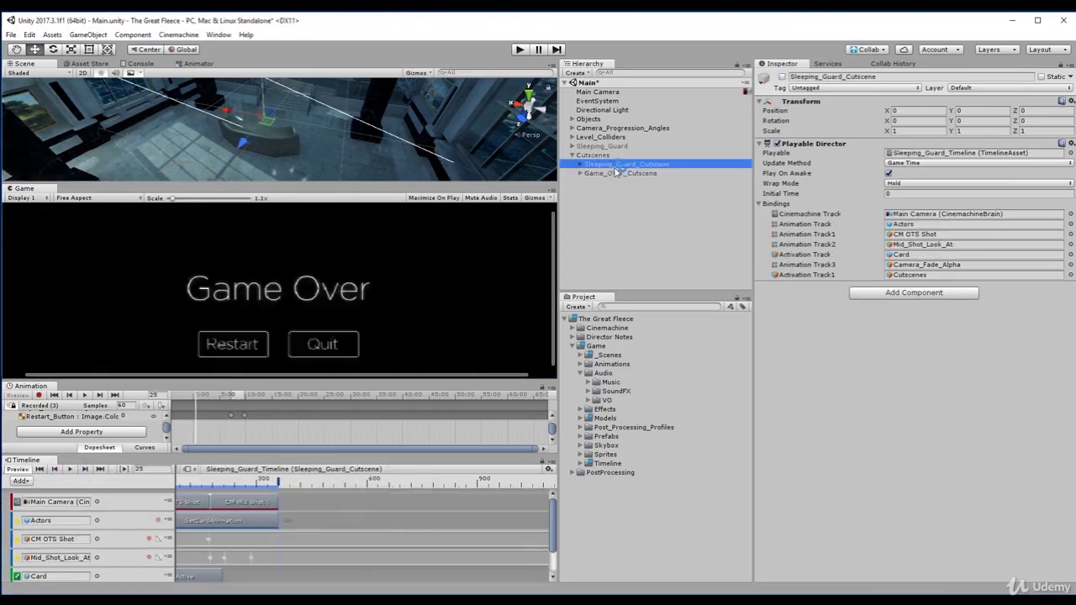
click(629, 173)
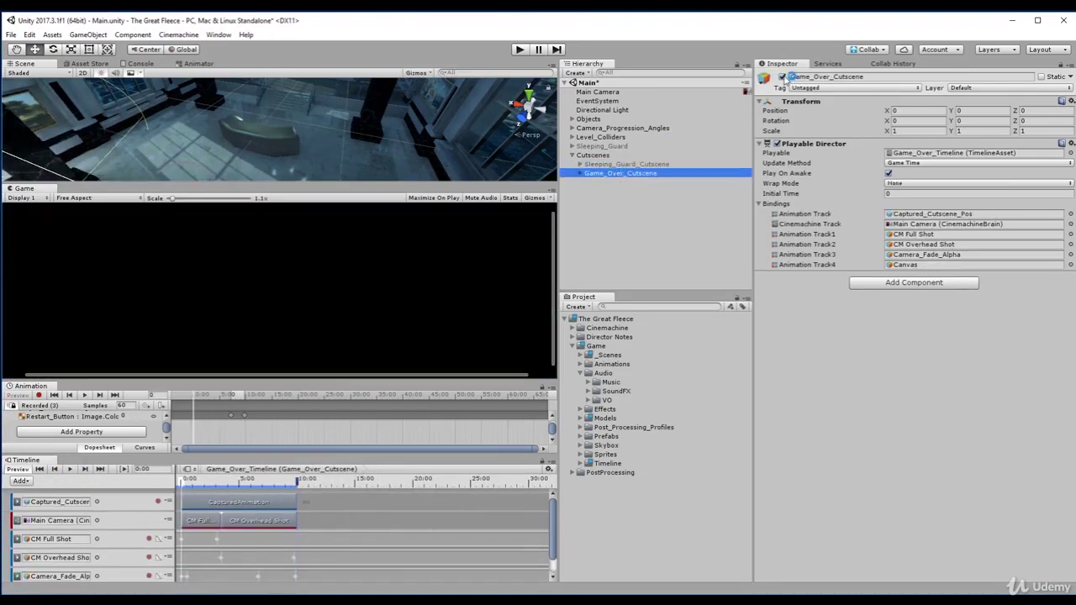
click(782, 76)
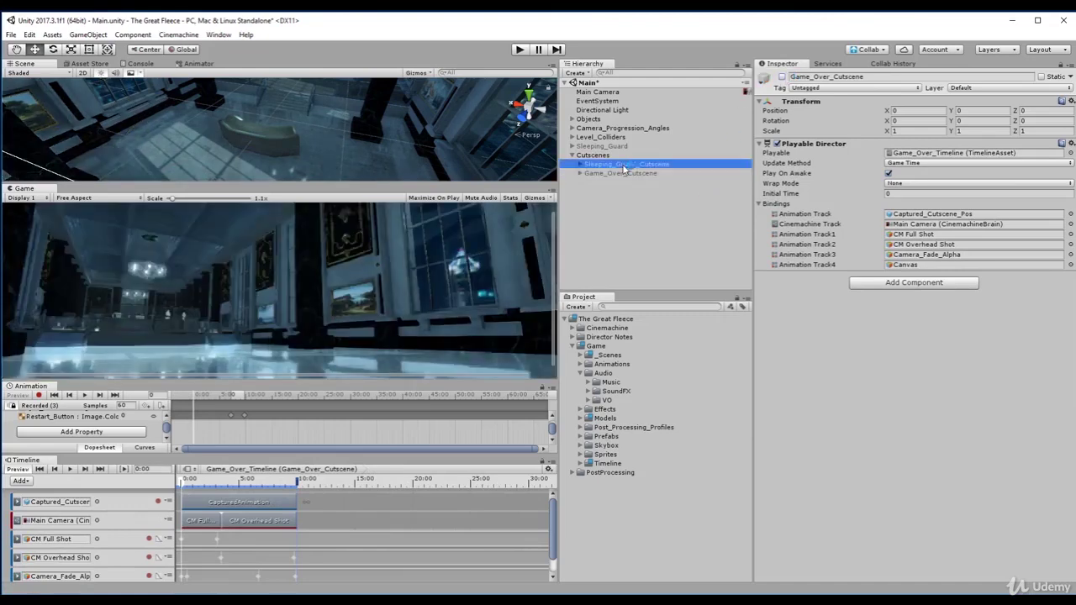
click(592, 155)
click(614, 190)
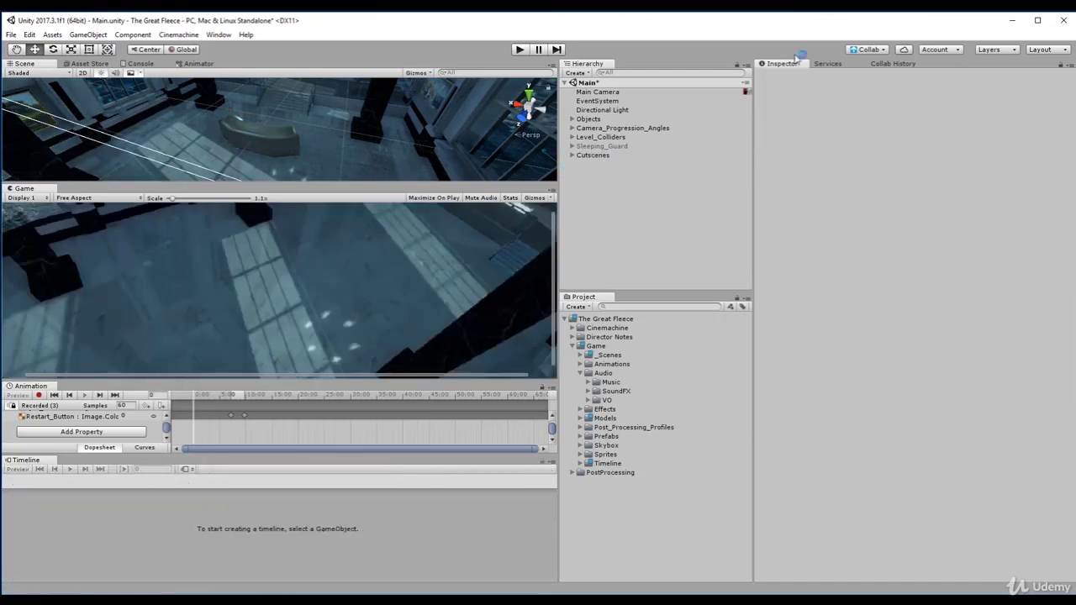
Step: Publish the project changes to Collab with the description "Finished Captured Cutscene", saving the modified Main scene
click(883, 50)
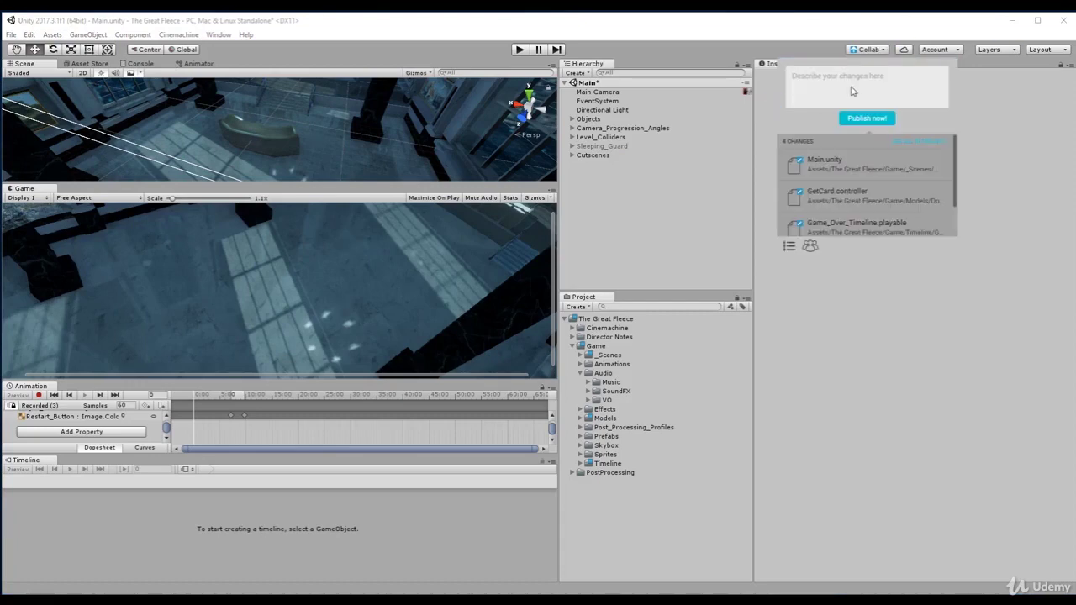
click(852, 91)
click(882, 49)
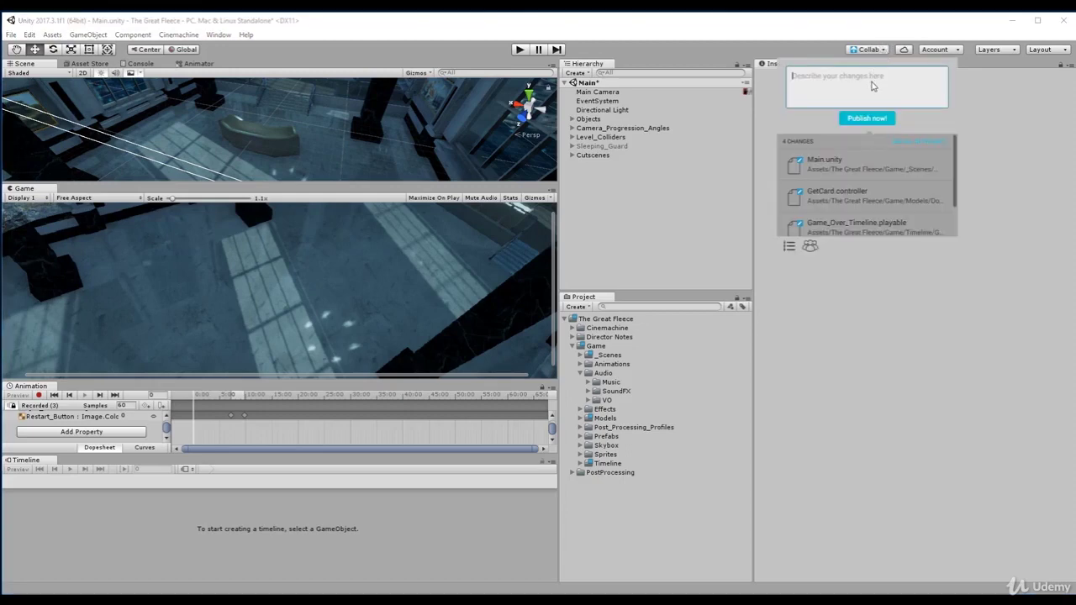
text(Crea)
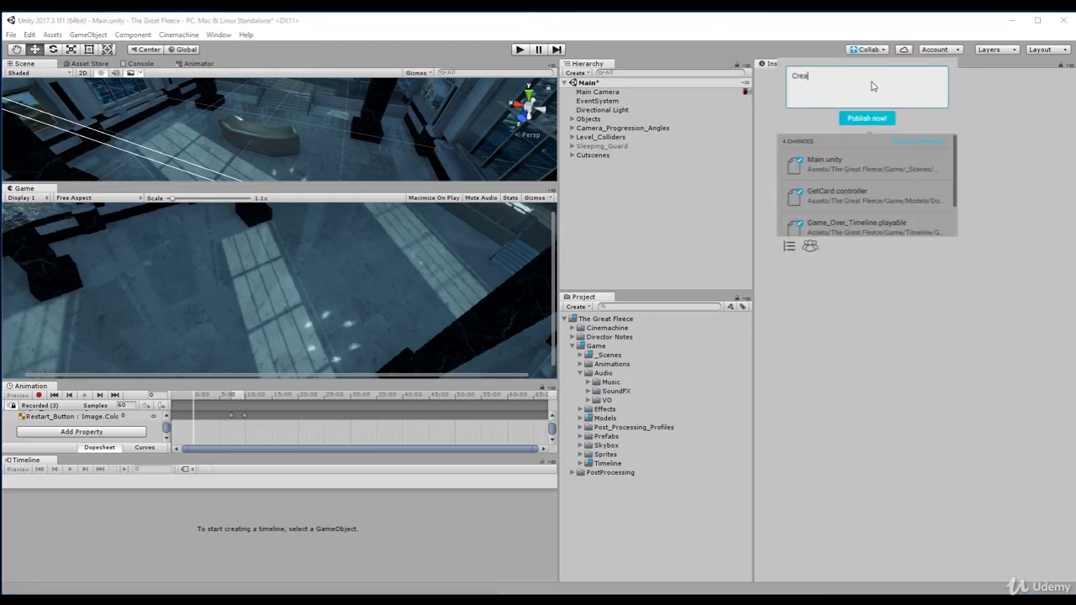
key(BackSpace)
key(BackSpace)
key(BackSpace)
key(BackSpace)
text(Finished Captured Cutscene)
click(867, 118)
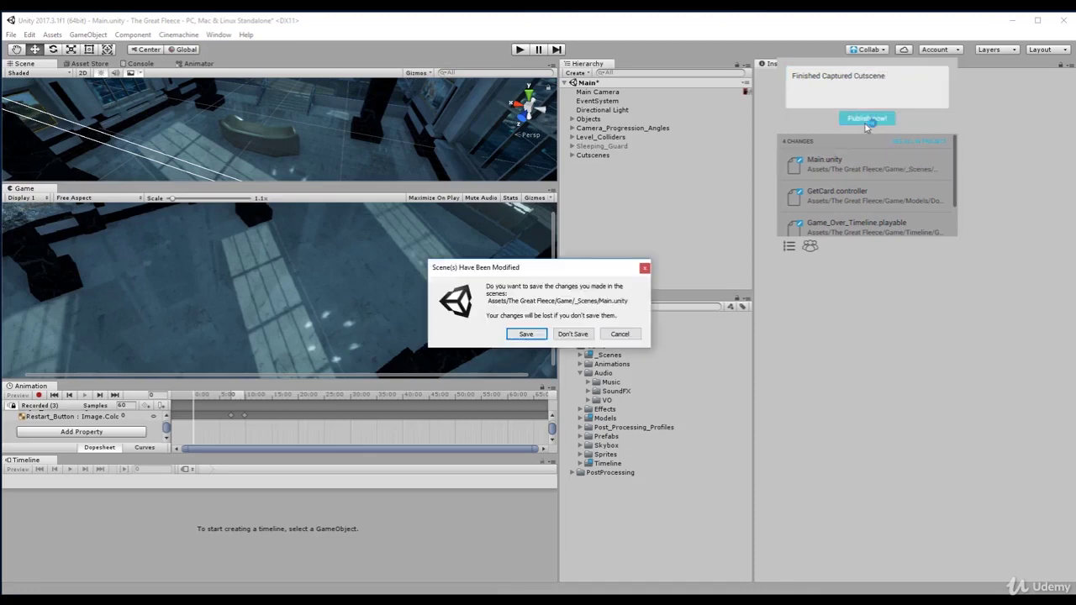
click(525, 334)
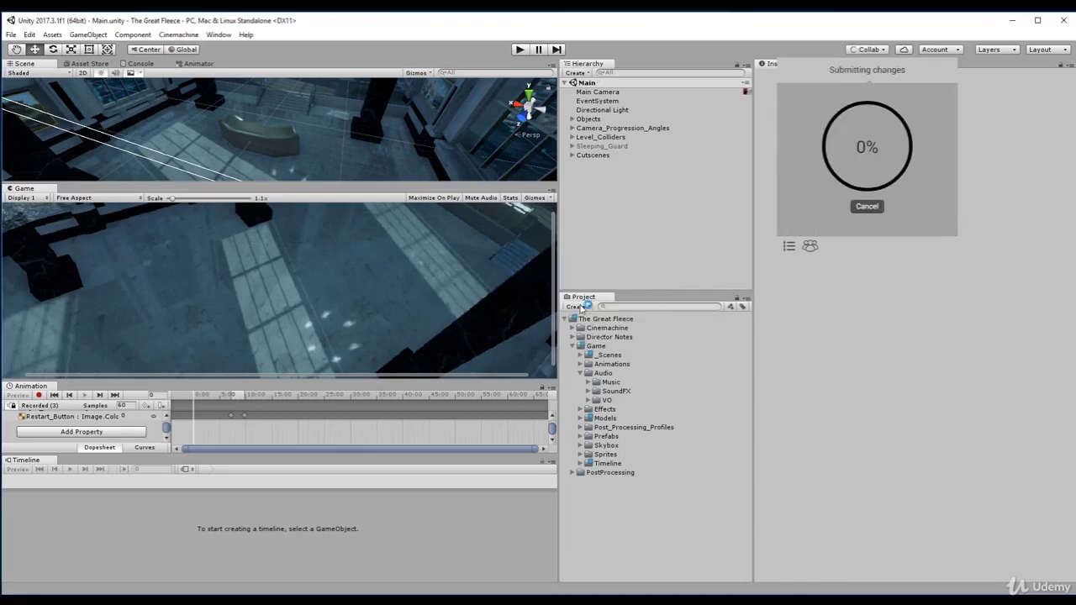